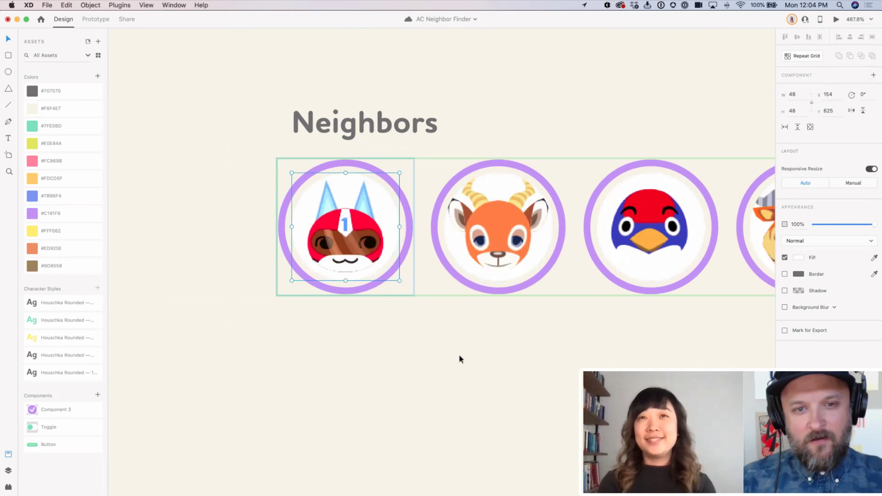
Step: Clear the selection and review the whole web artboard, from the Neighbors row up to the heading and welcome card
click(461, 358)
key(super+minus)
key(super+minus)
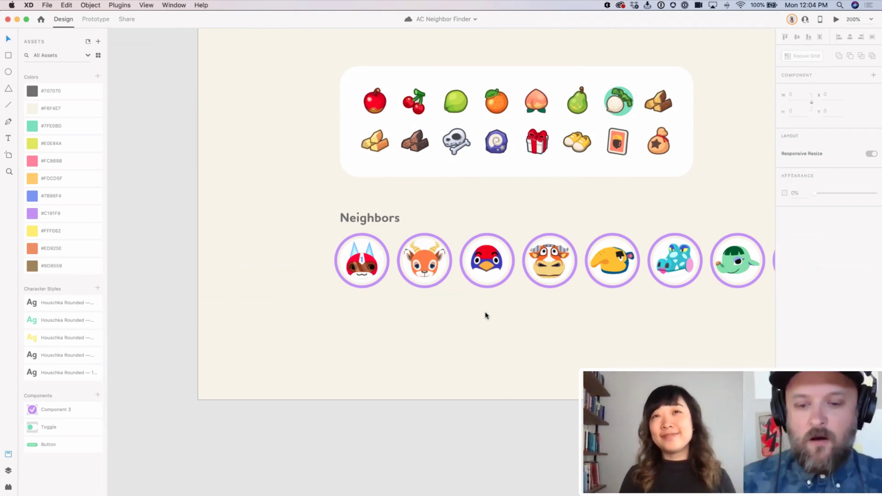
scroll(486, 316, down, 3)
drag(565, 231, 419, 305)
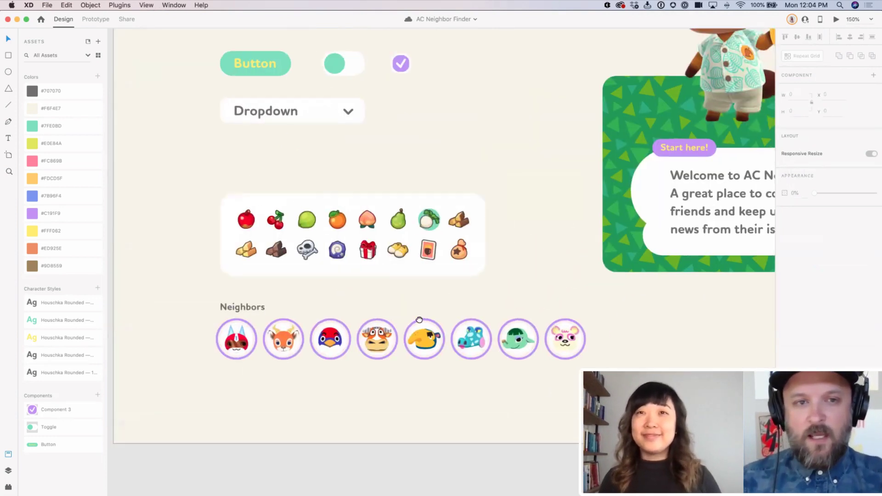
scroll(469, 210, up, 4)
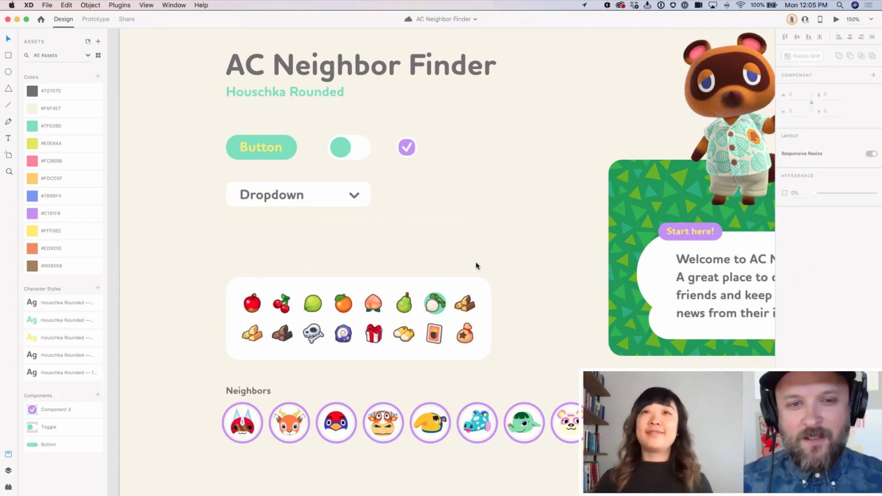
key(super+1)
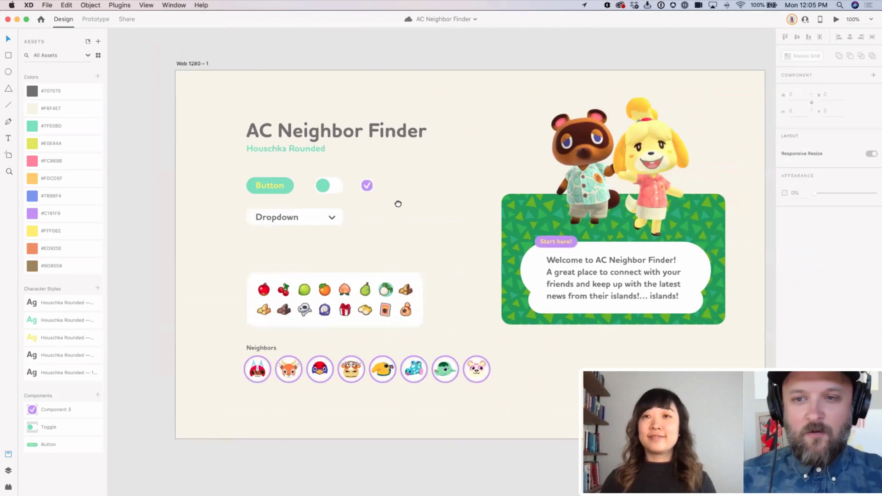
scroll(417, 202, right, 5)
scroll(423, 205, left, 3)
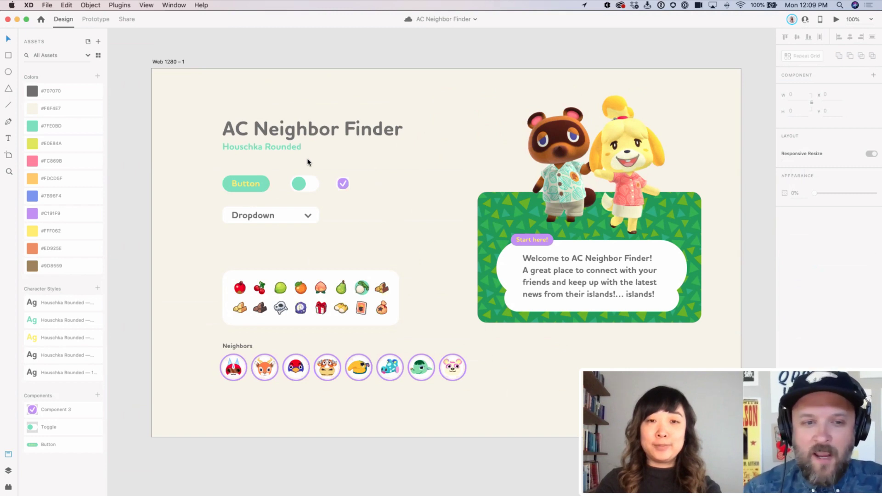
Step: Save the document and paste a copy of the heading above the artboard, rewording it as a short greeting to the guest
key(super+s)
key(super+v)
key(Return)
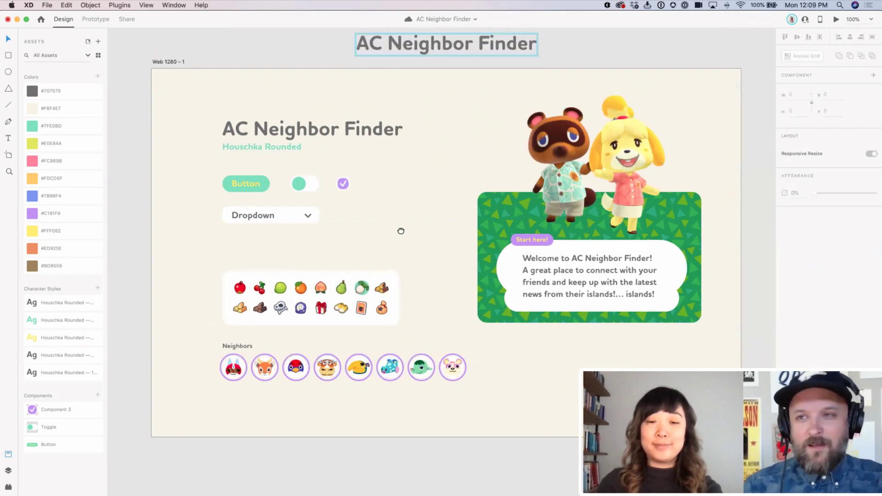
scroll(469, 193, right, 4)
text(Hi Talin!)
key(Escape)
scroll(404, 202, left, 3)
scroll(405, 202, up, 2)
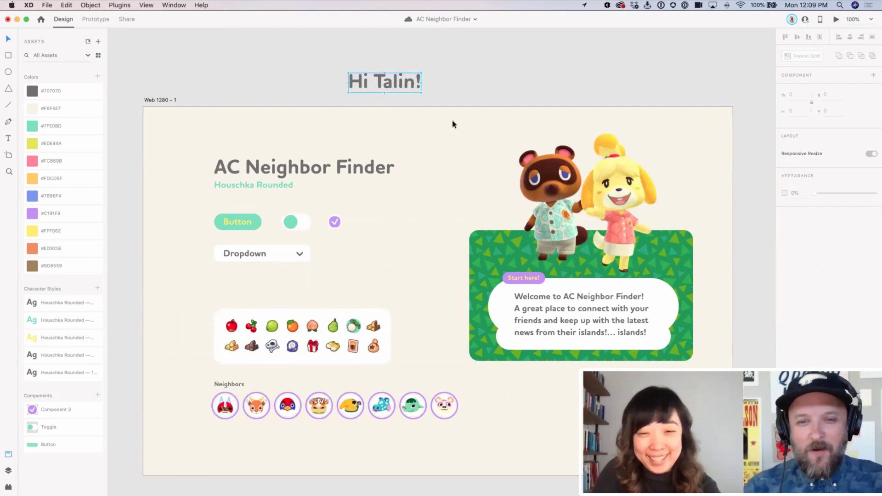
Step: Nudge the greeting text to the right above the artboard and color it pink
key(shift+Right)
key(shift+Right)
key(shift+Right)
key(shift+Right)
key(shift+Right)
key(shift+Right)
key(shift+Right)
key(shift+Right)
key(shift+Right)
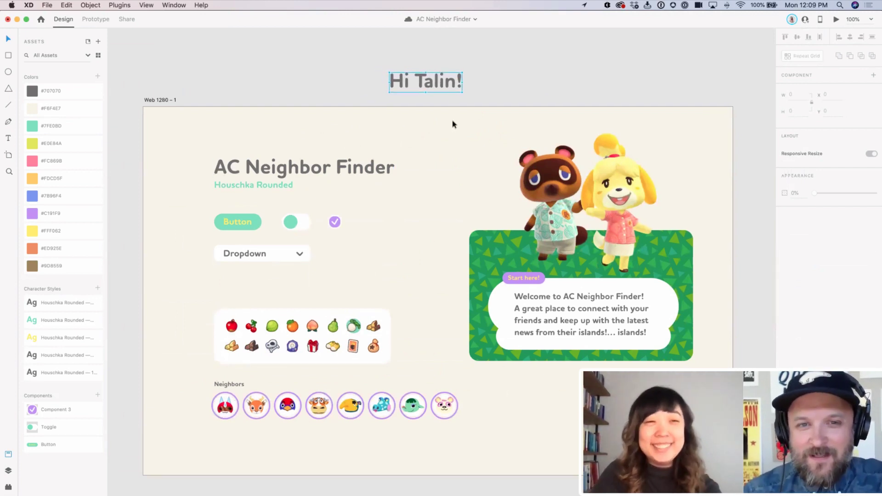
key(Escape)
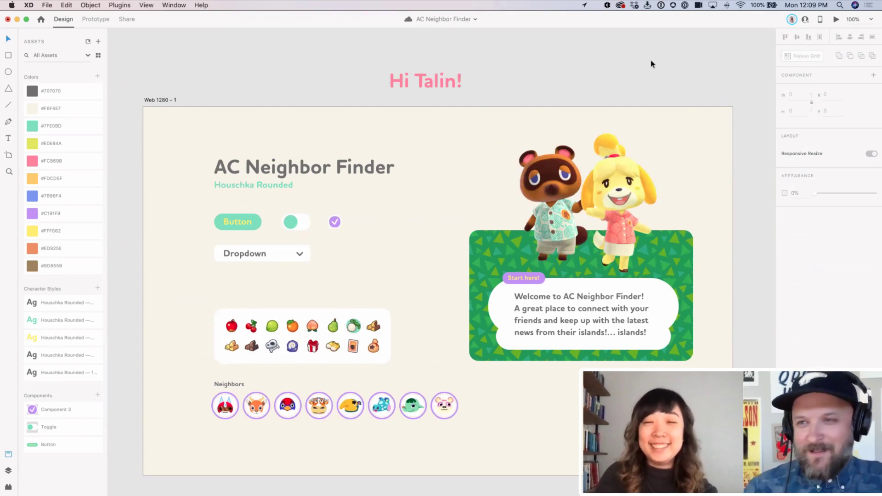
key(Tab)
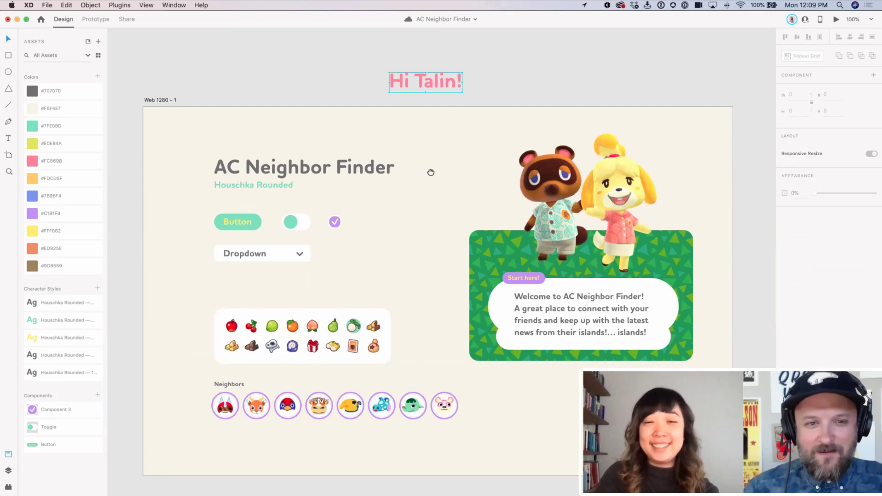
Step: Save the document
scroll(432, 171, down, 2)
scroll(483, 126, down, 3)
scroll(268, 397, down, 5)
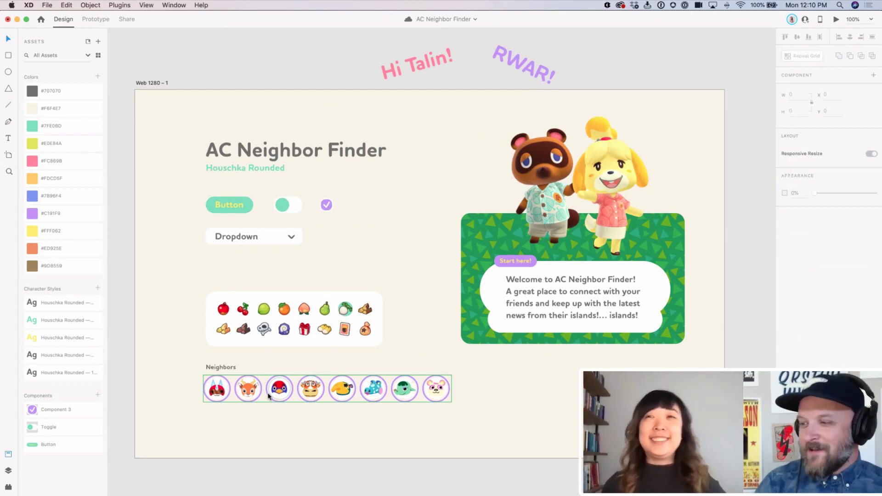
key(super+s)
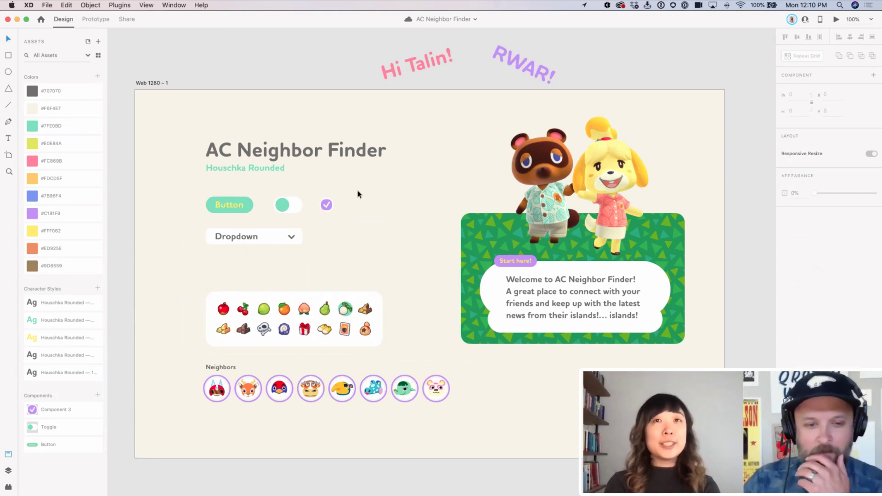
Step: Examine the item icon panel, the Neighbors row and the button, toggle and dropdown elements up close at 150% zoom
key(super+equal)
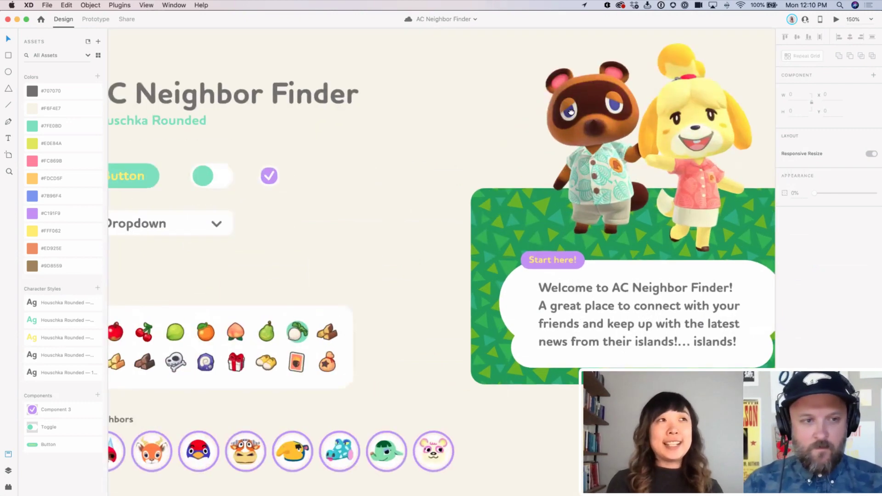
scroll(571, 112, down, 5)
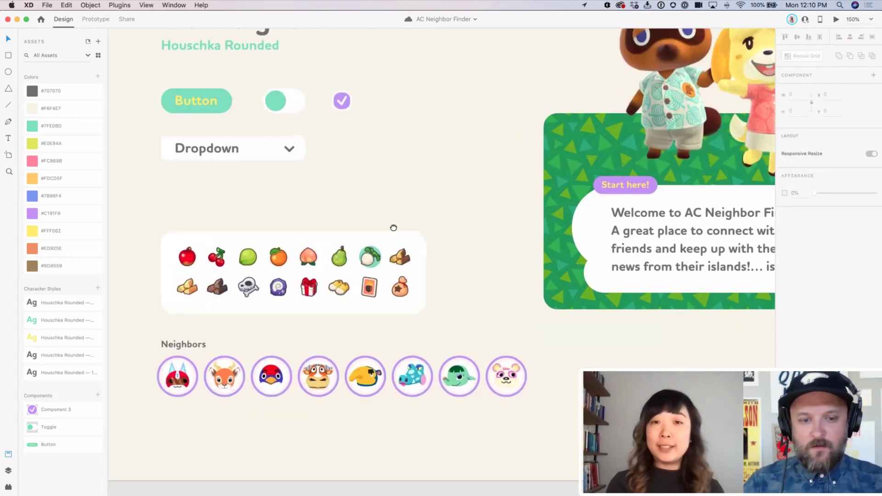
scroll(394, 228, down, 2)
scroll(394, 228, left, 4)
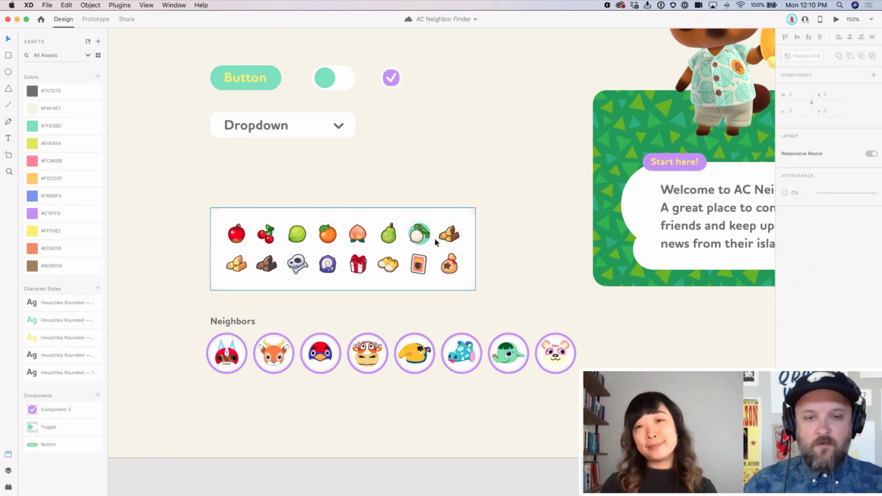
scroll(503, 257, up, 1)
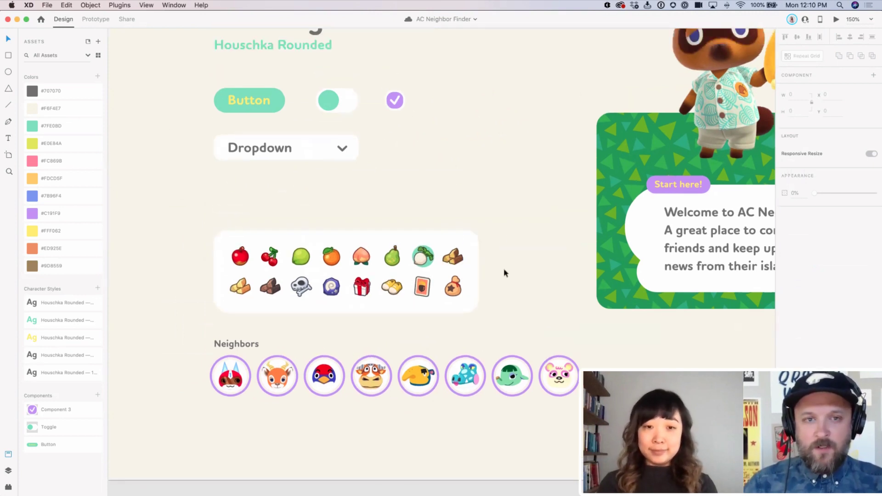
drag(469, 341, 484, 280)
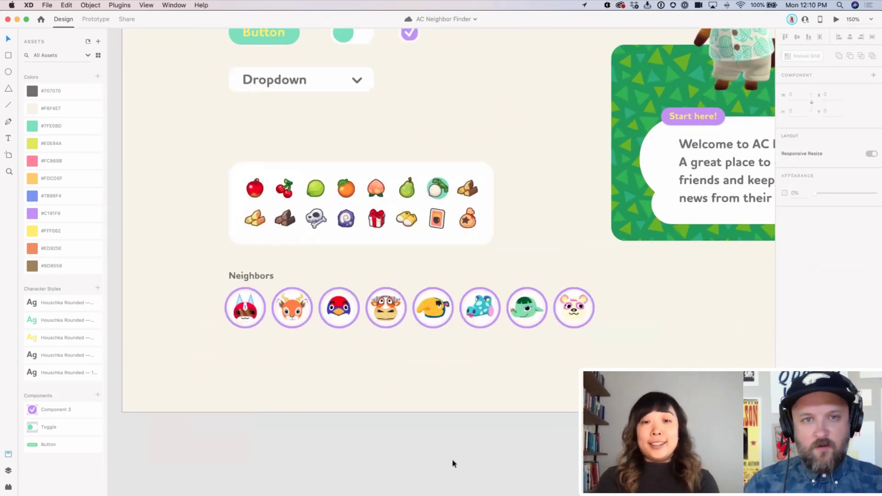
scroll(456, 247, up, 3)
scroll(525, 230, left, 4)
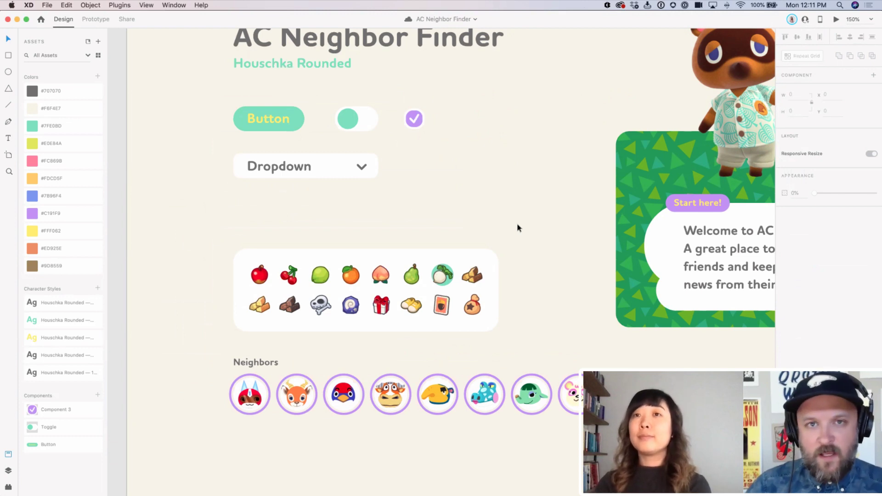
Step: Inspect the text layer and padding settings of the green button component
click(275, 113)
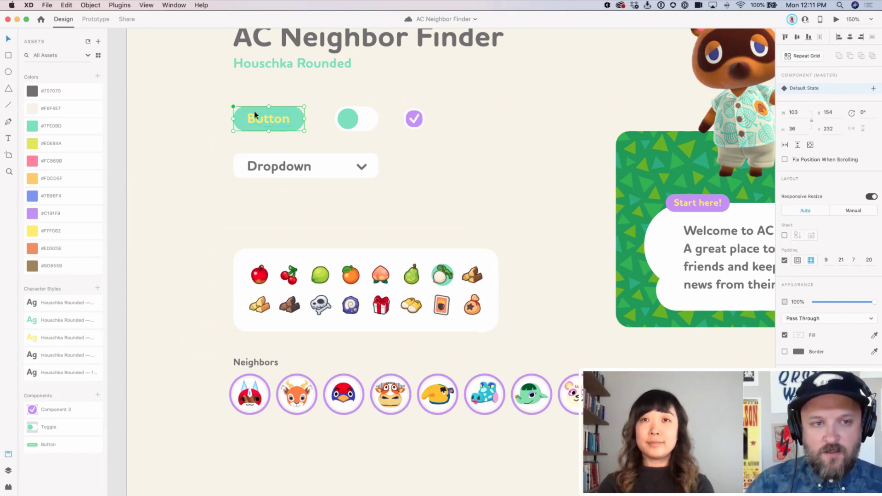
double_click(269, 119)
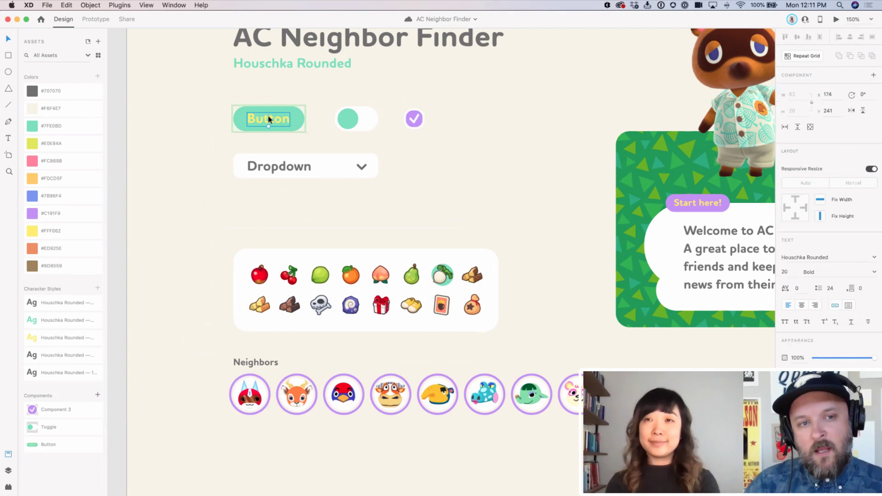
click(285, 98)
click(289, 118)
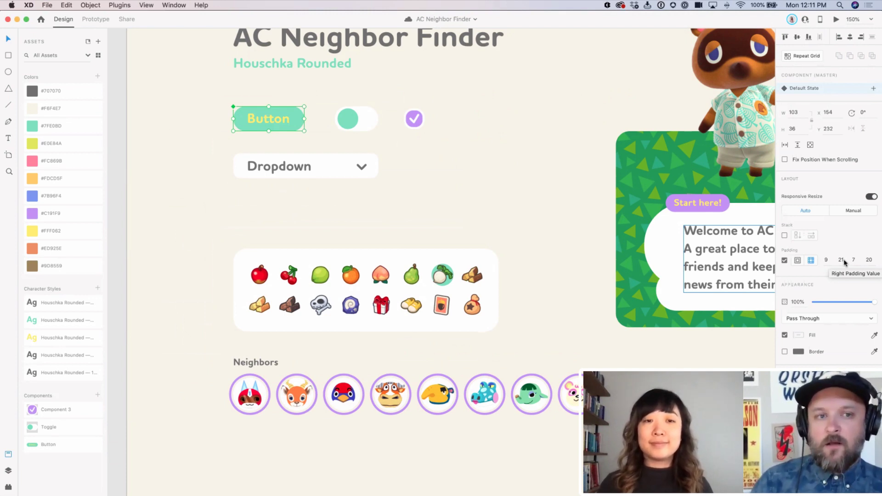
Step: Change the green button's label to "Sign In" and check its text layer and padding settings
double_click(255, 120)
double_click(255, 119)
text(Sign In)
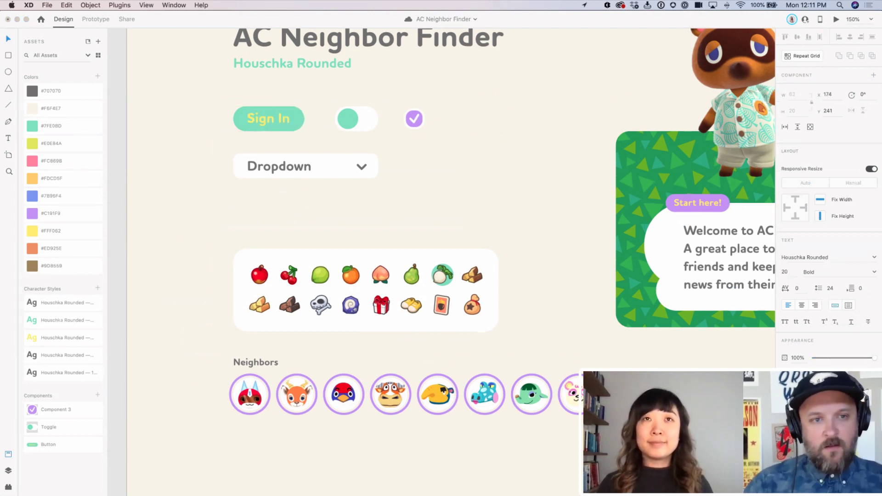
key(Escape)
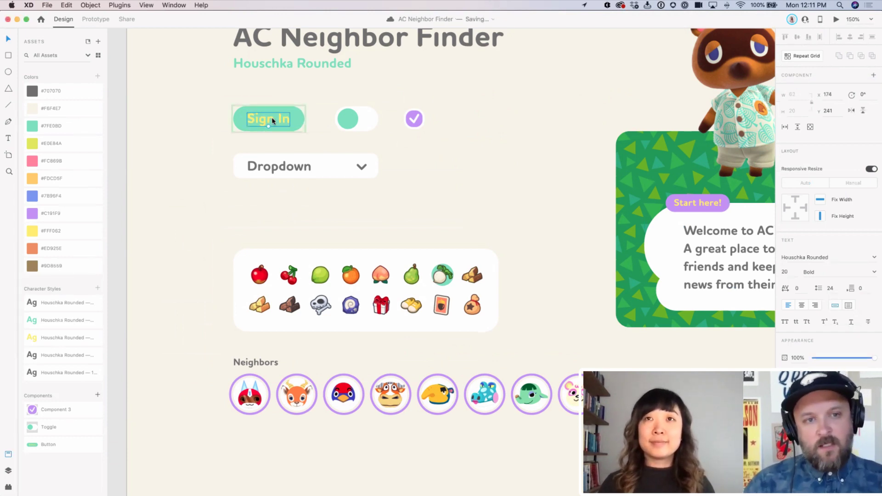
key(Escape)
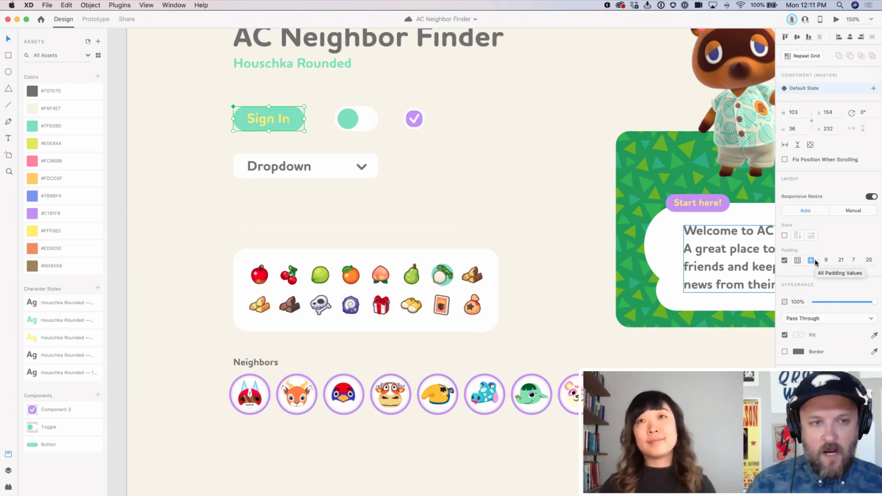
double_click(258, 122)
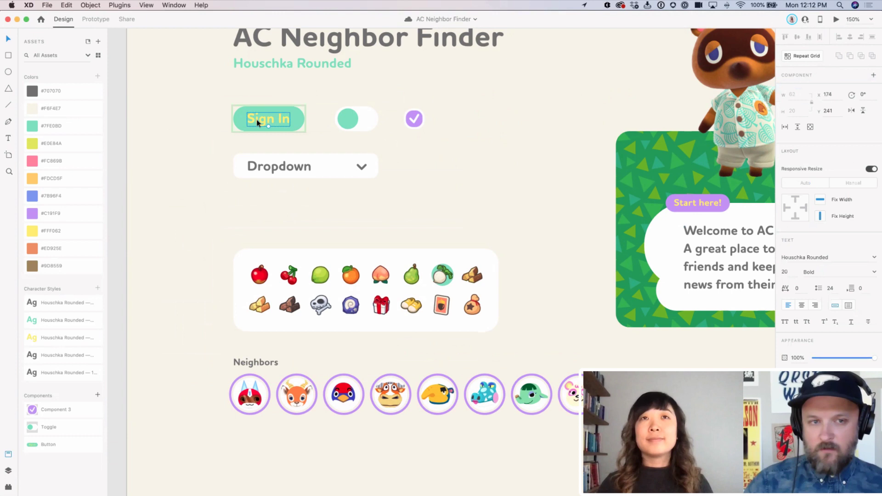
key(Escape)
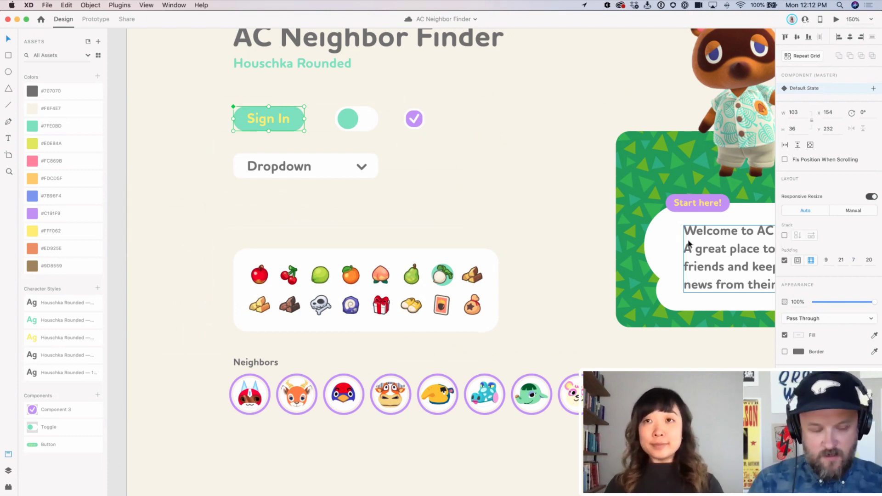
Step: Change the green button's label back to "Button"
double_click(232, 121)
key(Return)
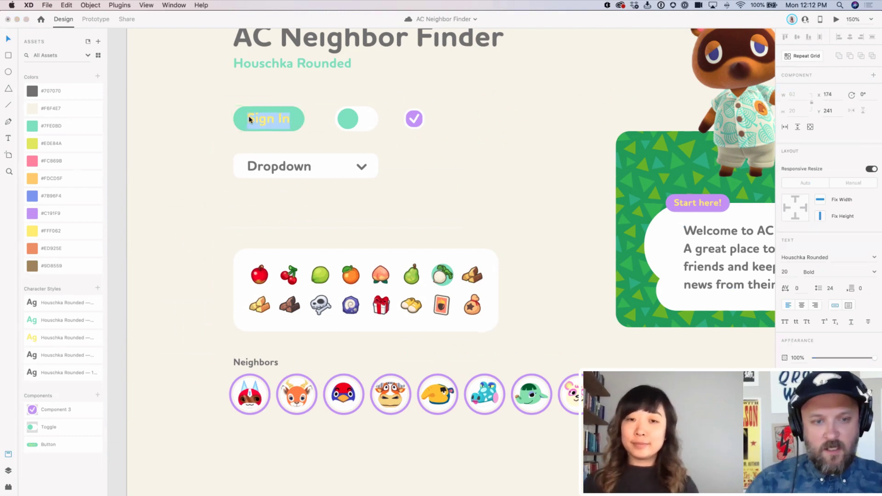
text(Button)
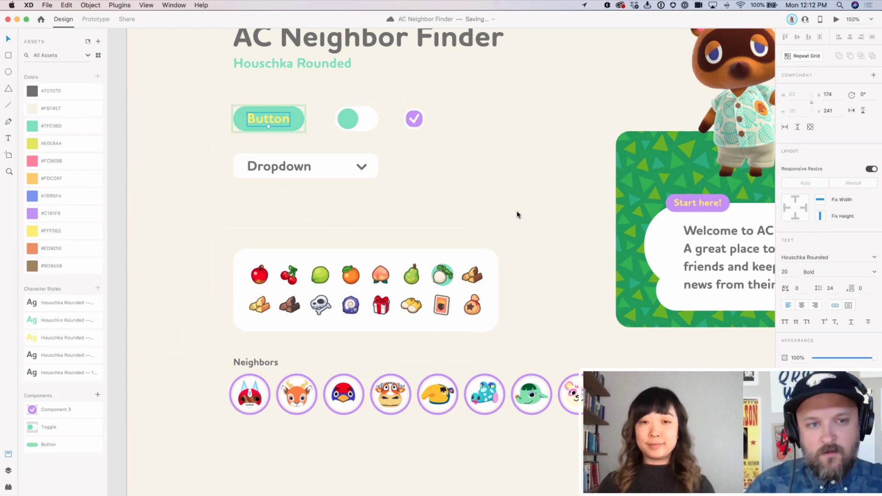
key(Escape)
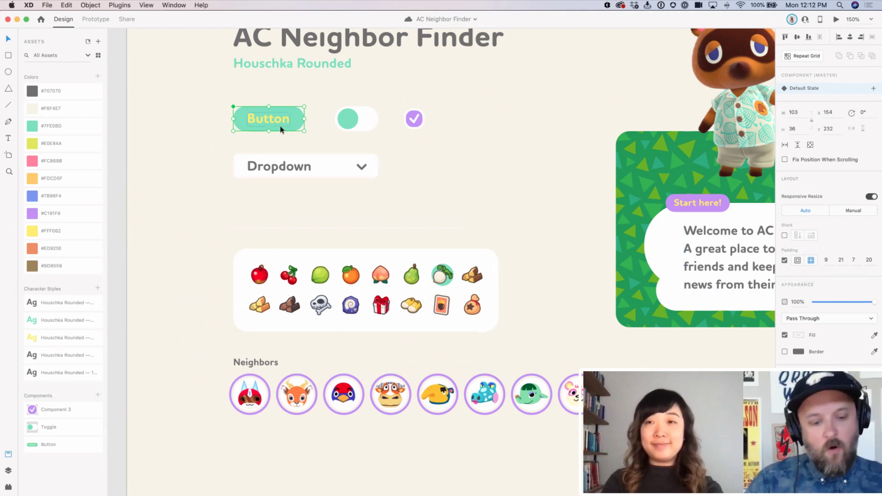
Step: Reduce the green button's right padding to 20 directly on the canvas, then deselect the button
mouse_move(295, 121)
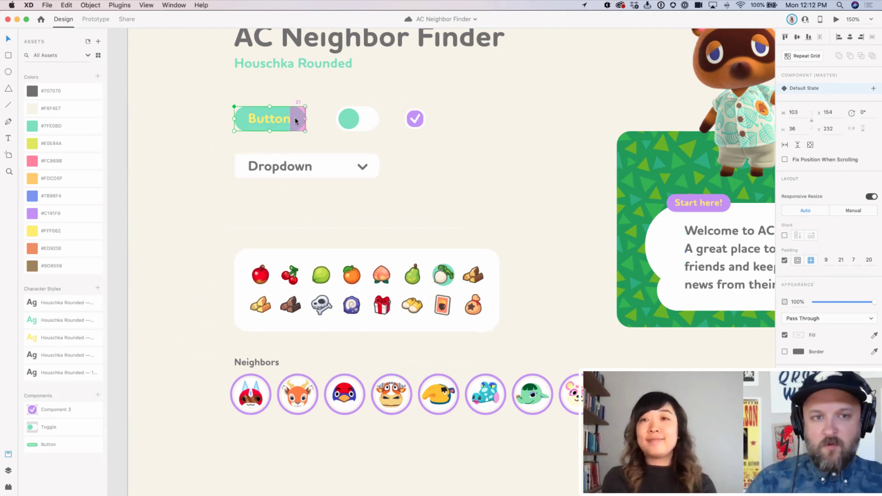
drag(296, 120, 295, 121)
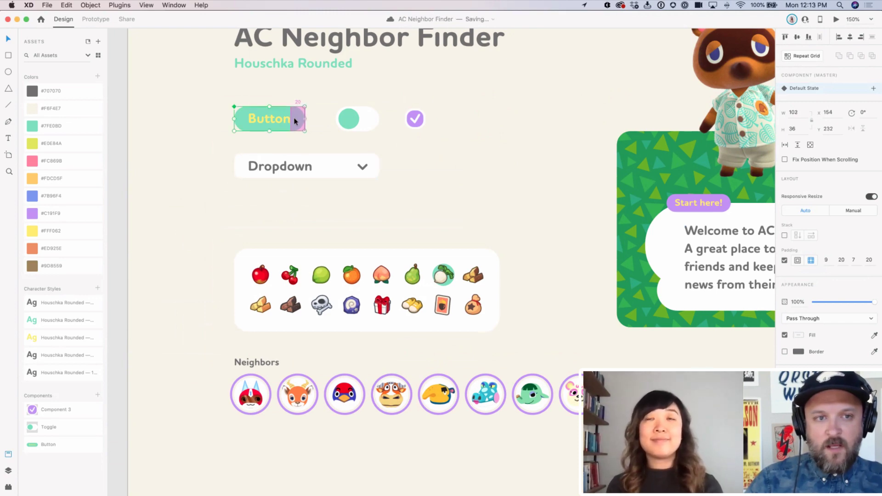
mouse_move(241, 120)
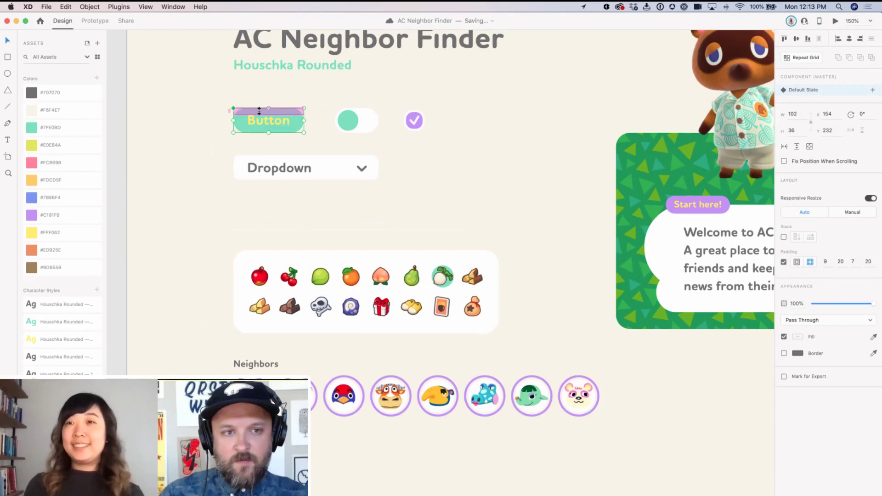
click(449, 179)
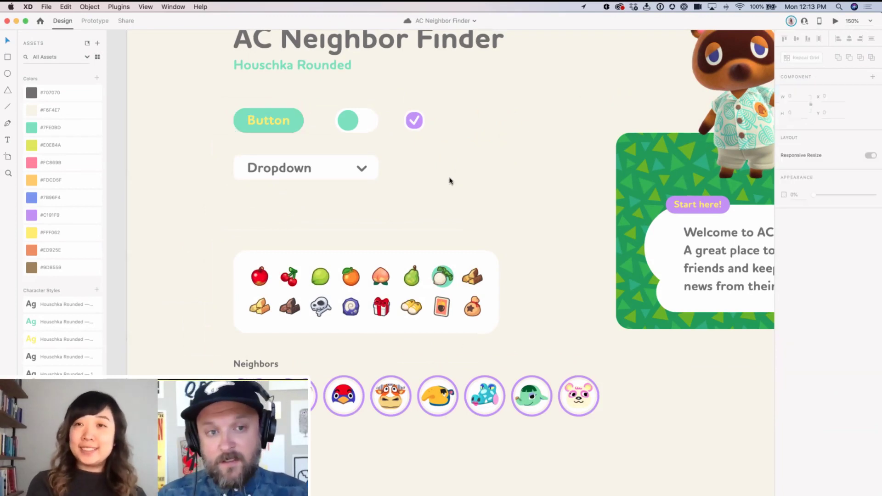
Step: Compare the stack and padding settings of the green button and the dropdown
click(283, 117)
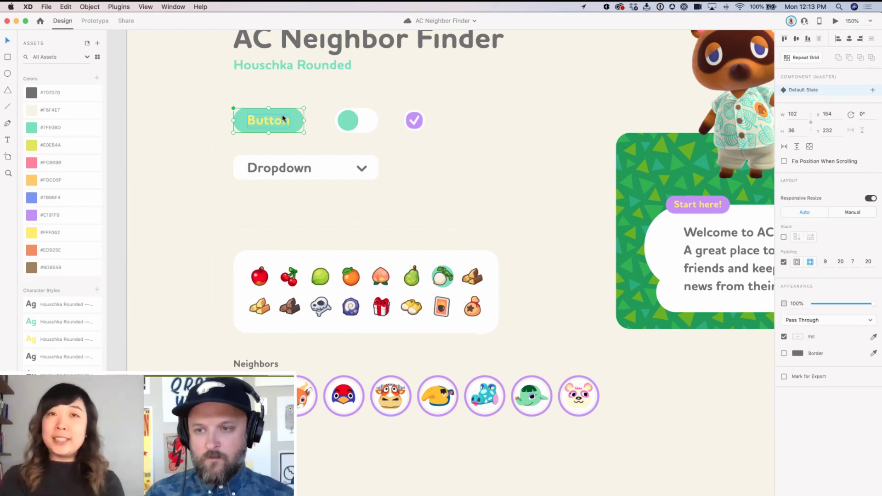
click(291, 172)
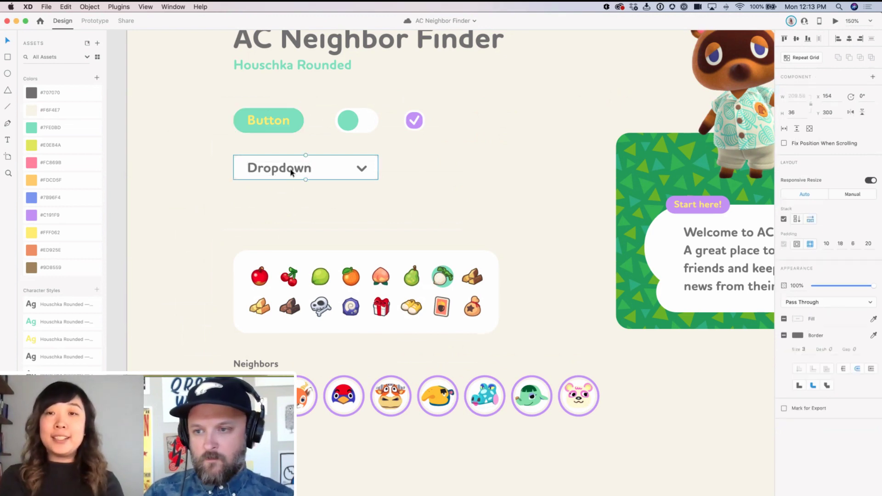
click(413, 164)
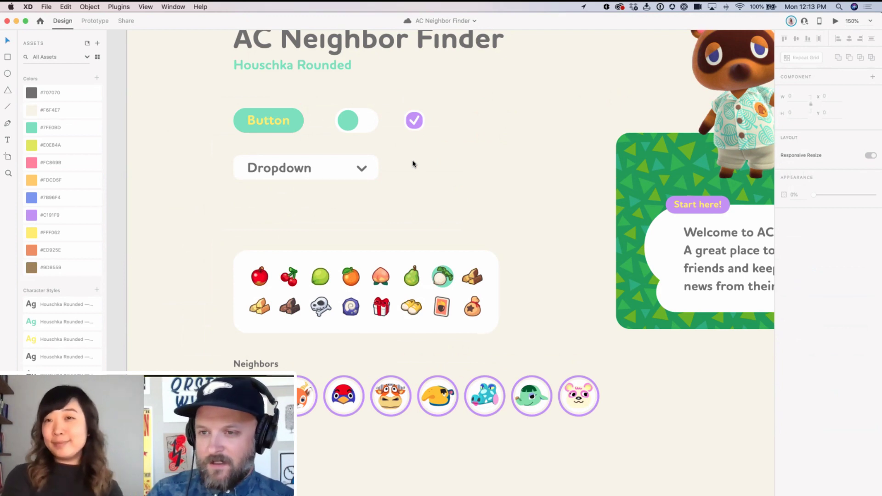
click(276, 125)
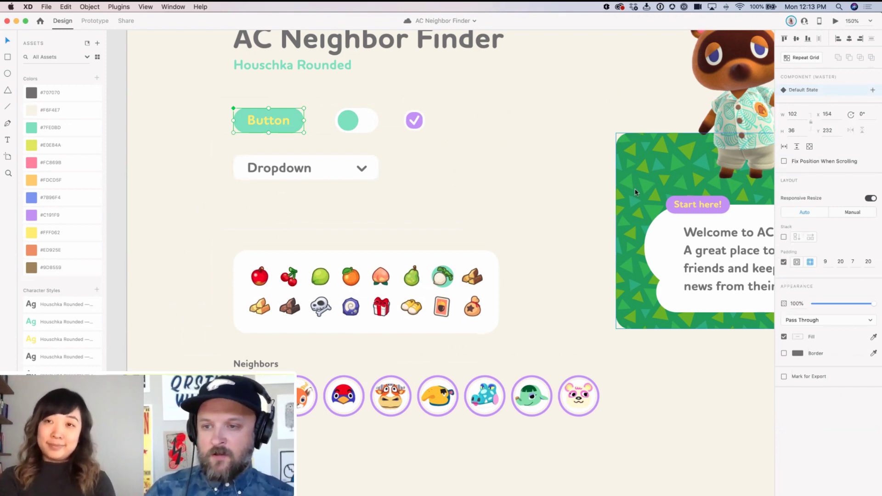
Step: Toggle the dropdown's stack off and back on while inspecting its label text layer
click(367, 172)
click(784, 219)
double_click(285, 167)
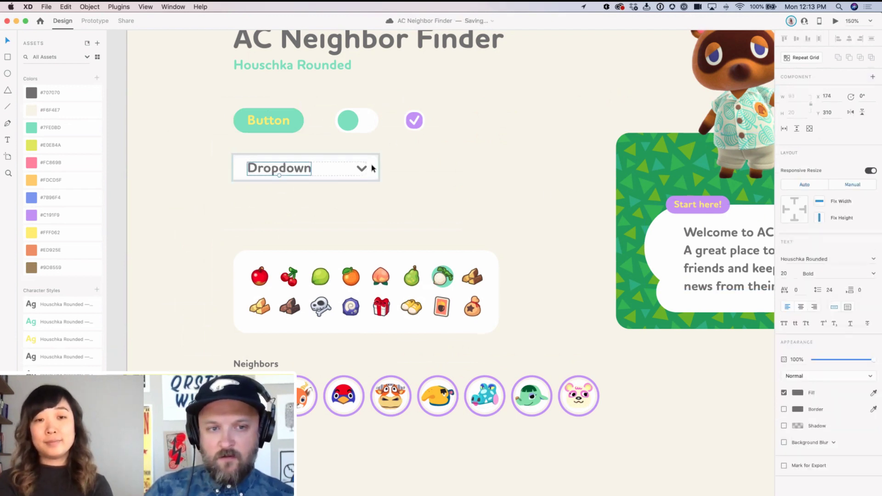
key(Escape)
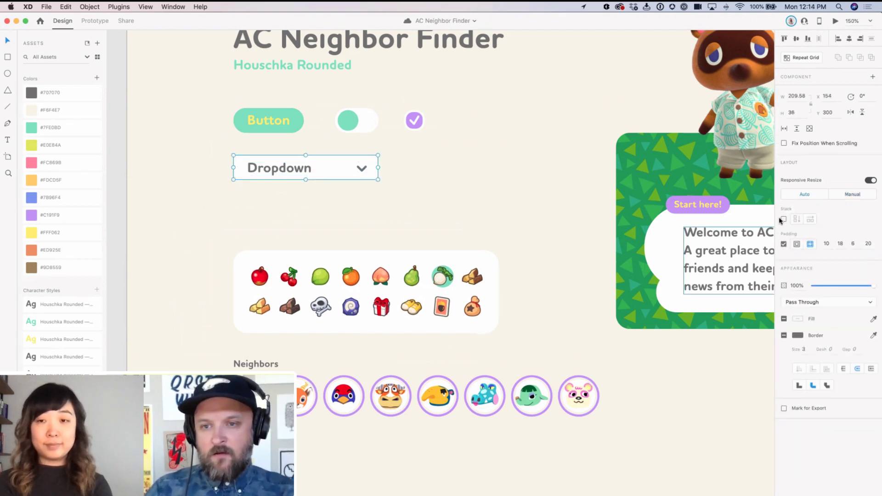
double_click(286, 168)
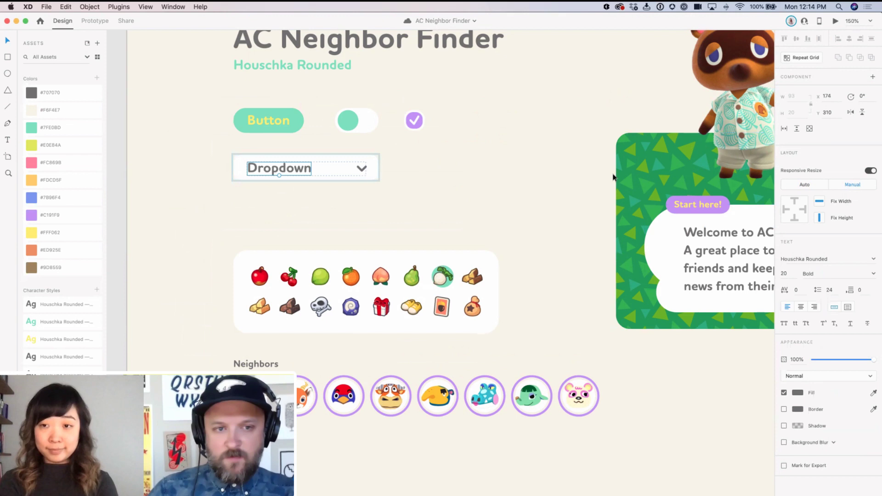
key(Escape)
click(784, 219)
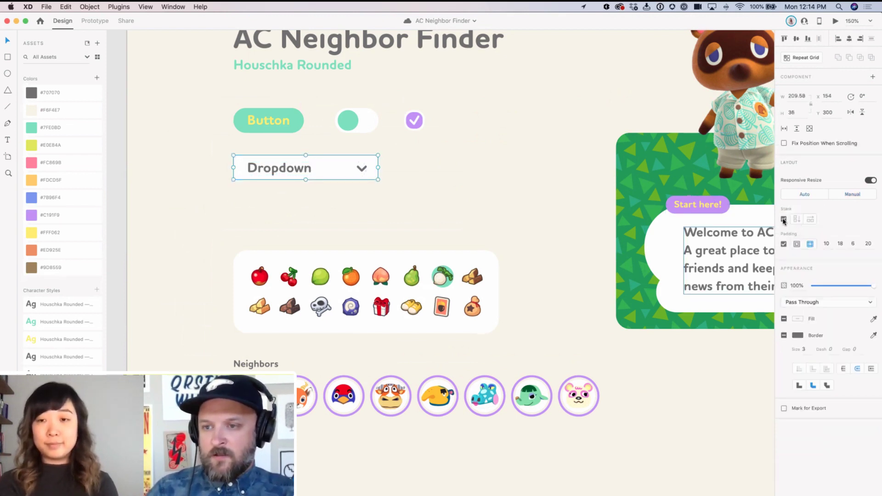
Step: Try to shift the "Dropdown" label within the dropdown's horizontal stack, then return to the whole group
double_click(304, 169)
drag(305, 169, 277, 170)
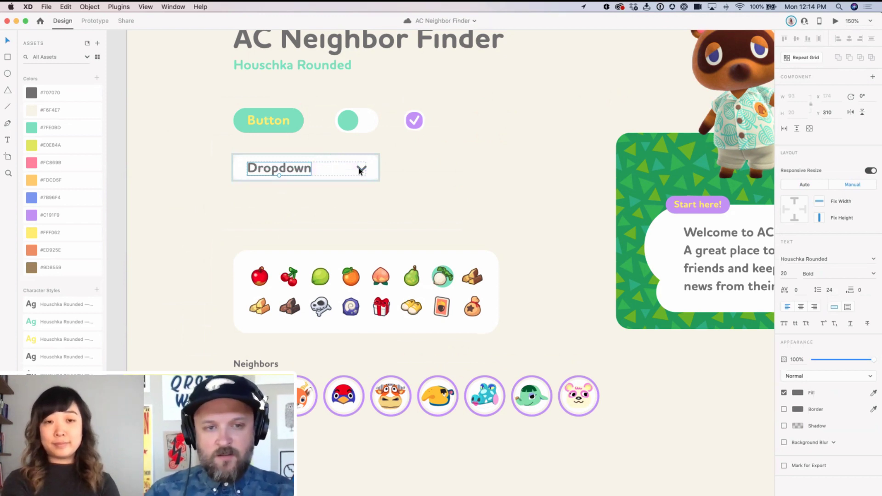
key(Escape)
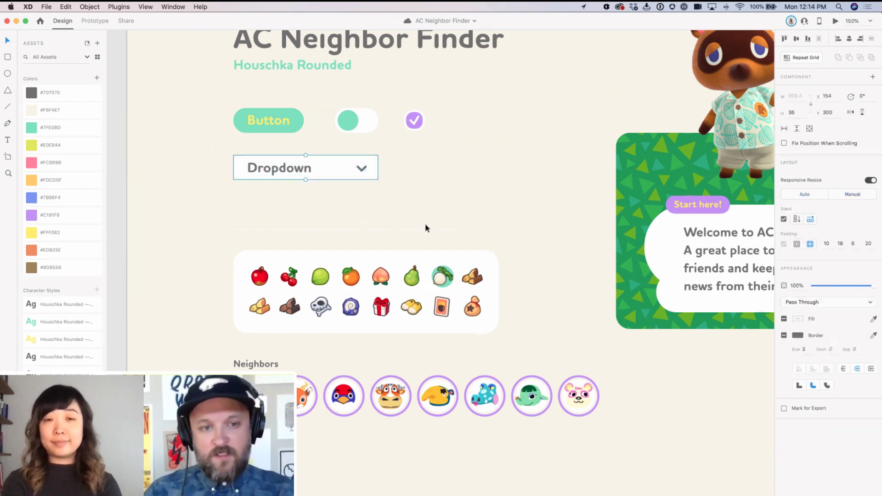
Step: Inspect the layout settings of the icon grid in the white rounded box, then view the whole artboard
double_click(396, 289)
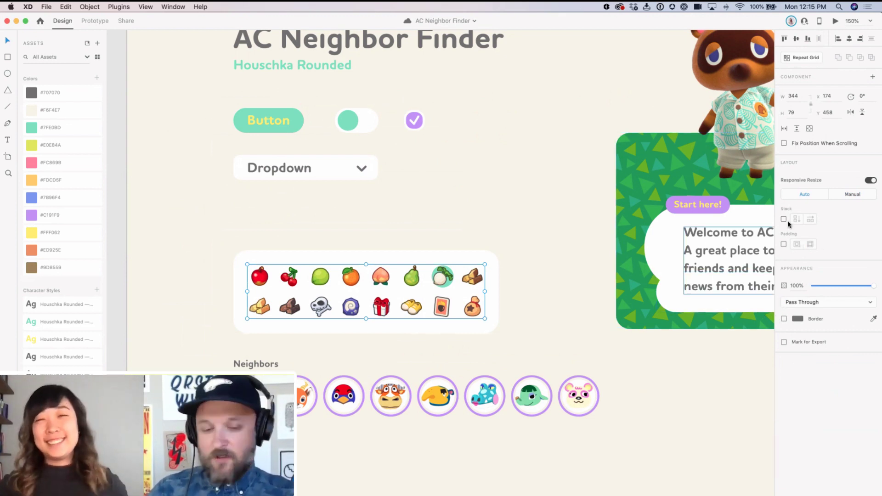
click(588, 318)
scroll(588, 318, down, 5)
scroll(614, 277, right, 5)
click(453, 275)
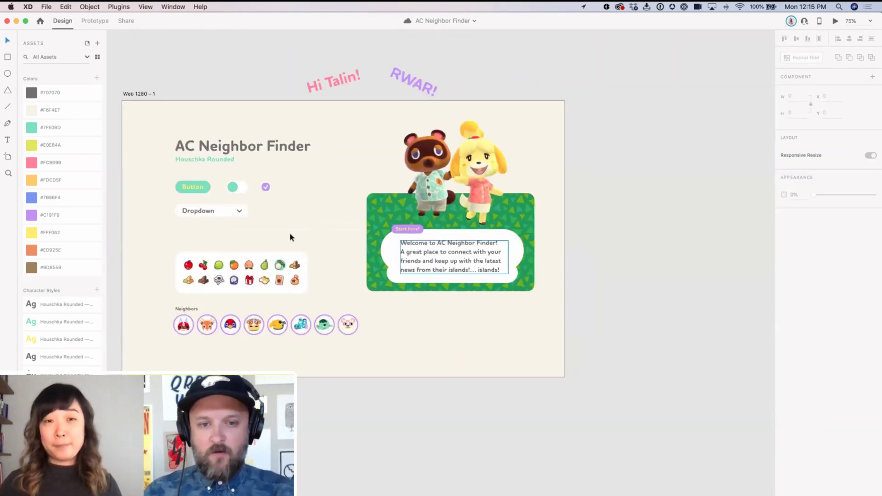
Step: Duplicate the dropdown's label onto the pasteboard beside the artboard and change the copy's text to "Check Friend Stalk Price!"
double_click(195, 213)
drag(197, 211, 617, 181)
double_click(615, 181)
text(Che)
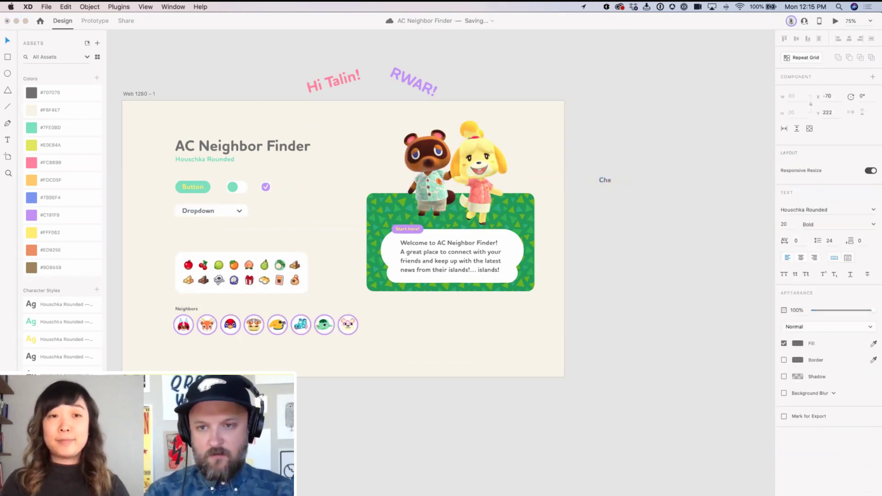
text(ck Friend Stalk Price)
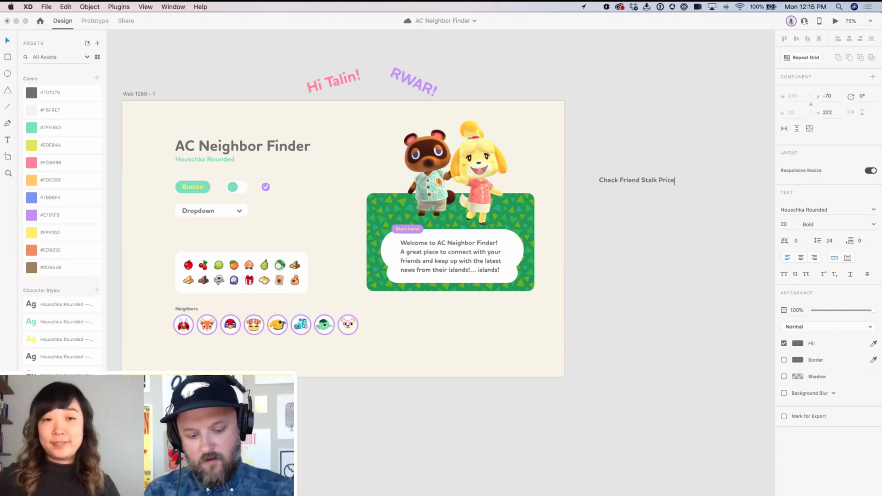
key(Escape)
Step: Move the "Check Friend Stalk Price!" text up on the pasteboard to about X -76, Y 154, then deselect it
click(710, 167)
drag(640, 181, 679, 171)
click(621, 138)
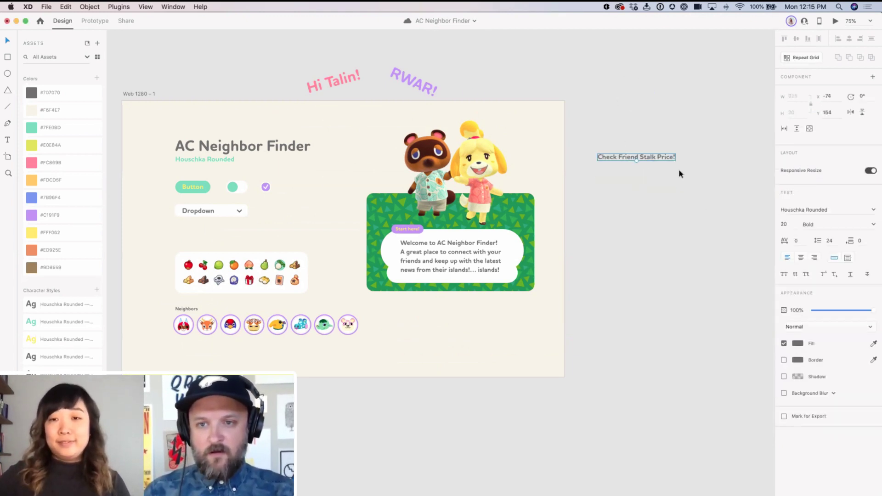
click(680, 171)
Step: Try nudging the orange icon slightly up and left inside the icon grid, then return to the whole icon group
scroll(706, 195, left, 1)
scroll(706, 195, left, 3)
scroll(407, 216, up, 6)
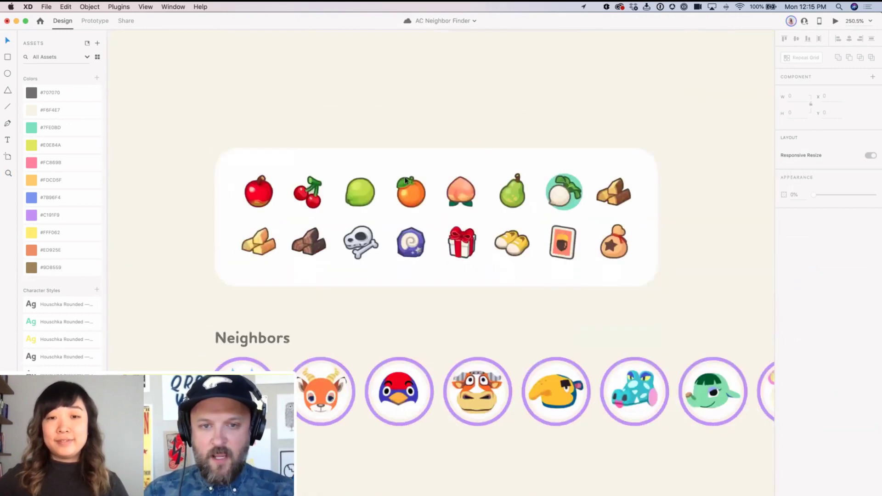
click(407, 210)
double_click(412, 193)
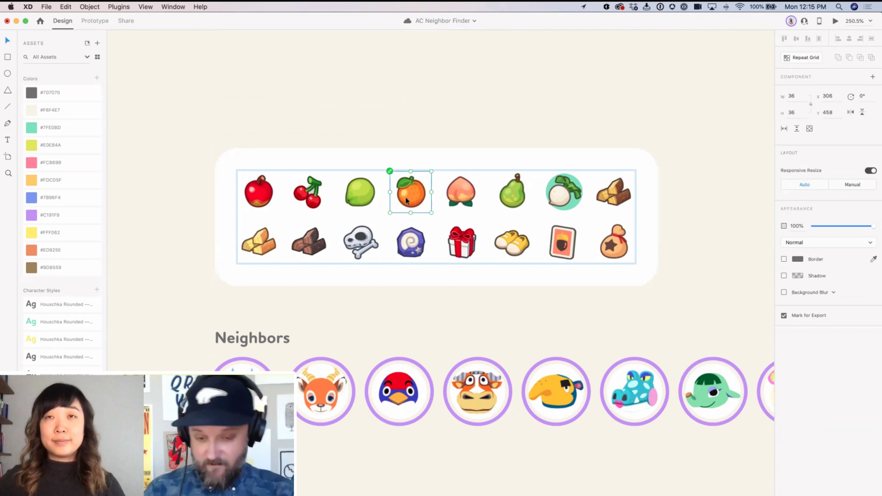
mouse_move(407, 200)
mouse_down()
mouse_move(549, 198)
mouse_move(343, 199)
mouse_move(503, 198)
mouse_move(403, 197)
mouse_up()
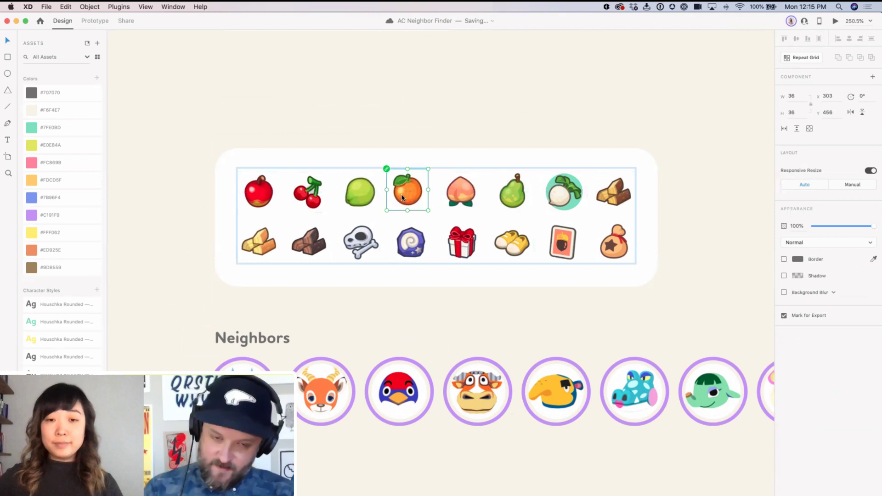
key(Escape)
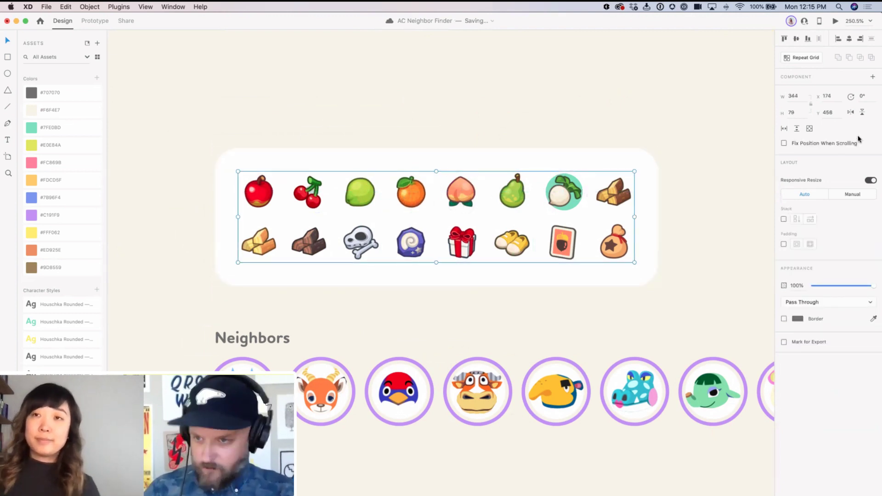
Step: Turn on a horizontal stack for the icon grid and move the peach and gift column after the pear column
click(784, 219)
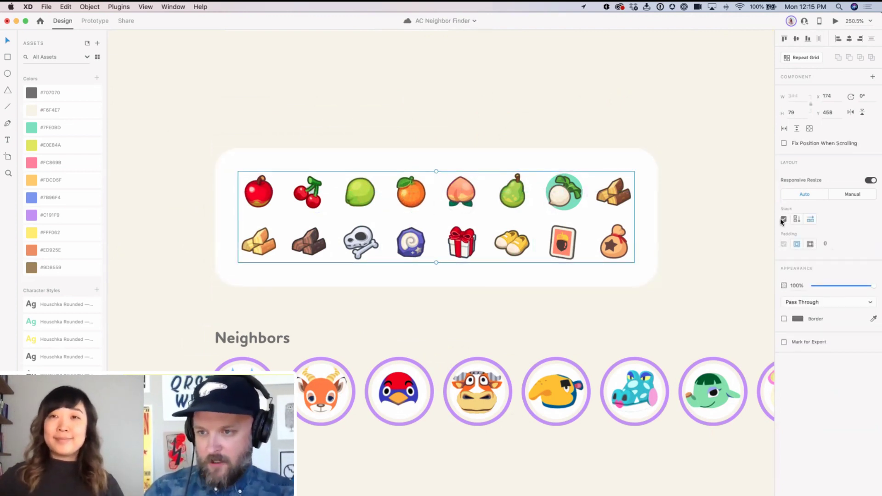
double_click(453, 202)
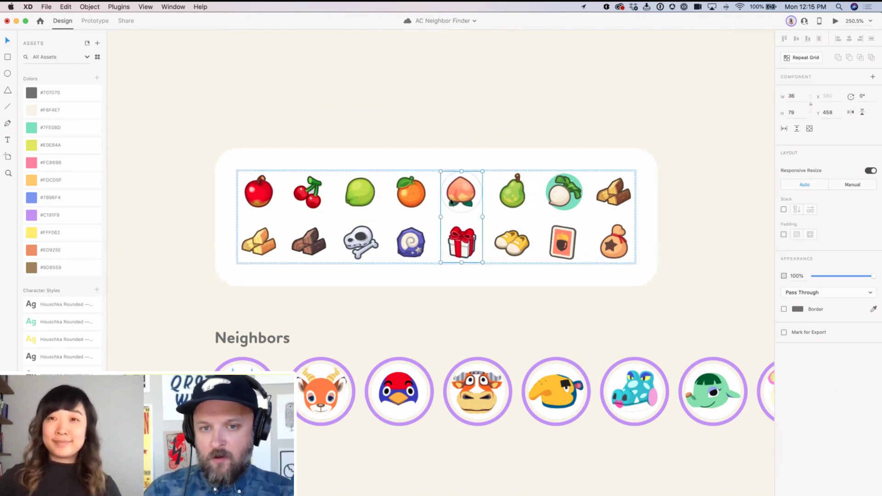
drag(452, 202, 505, 203)
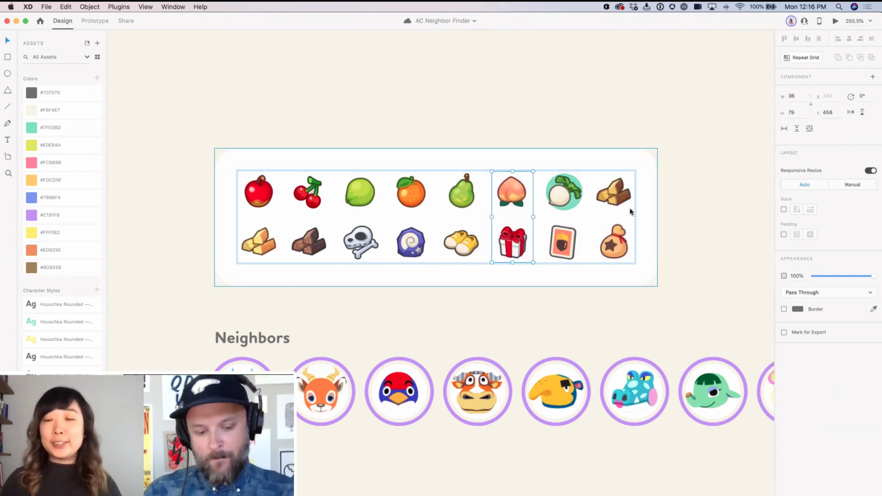
key(Escape)
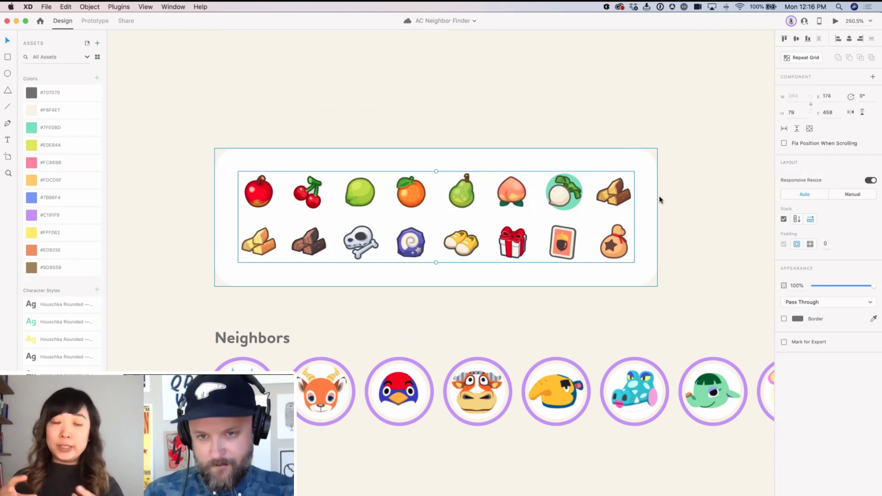
Step: Group the icon grid with its white rounded background and turn on padding for the new group
click(653, 197)
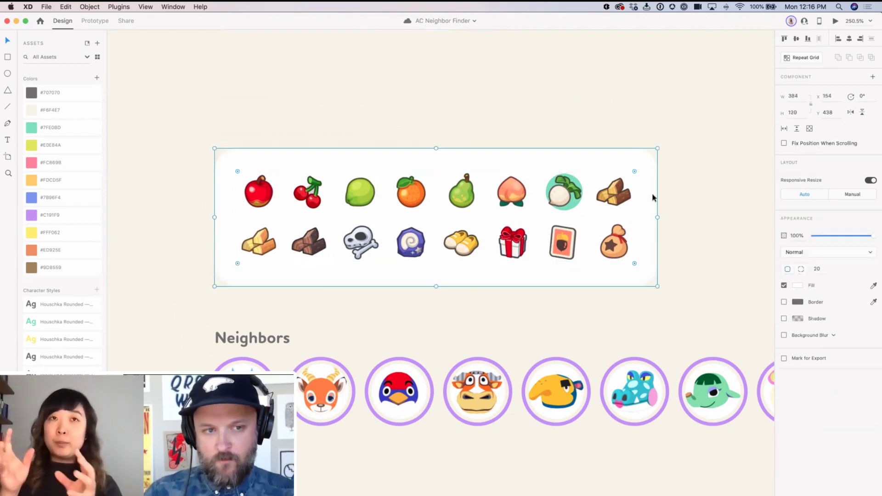
drag(702, 215, 611, 197)
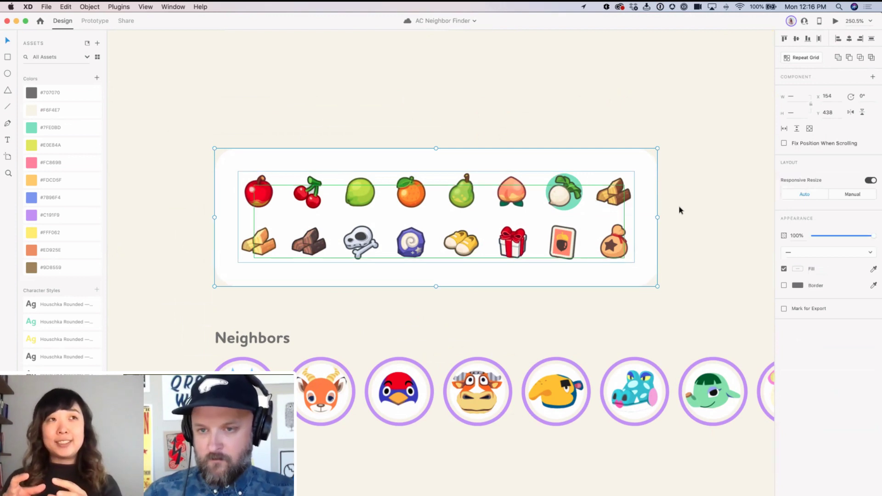
key(super+g)
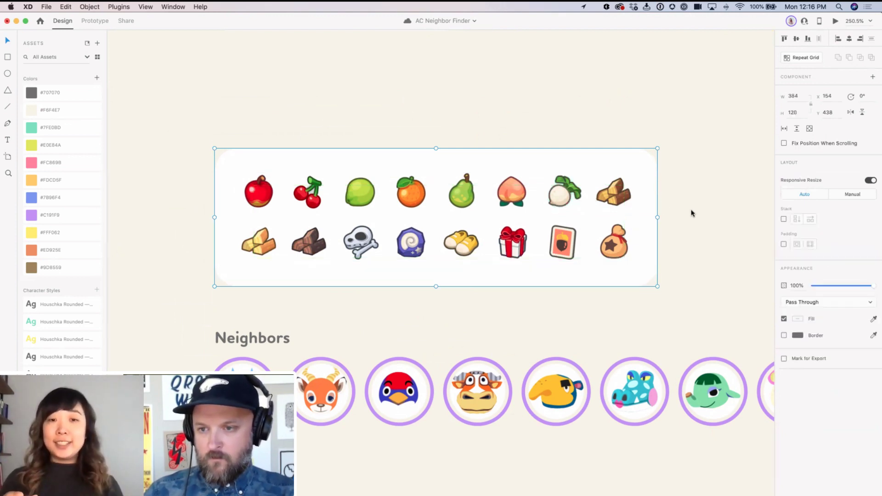
click(784, 244)
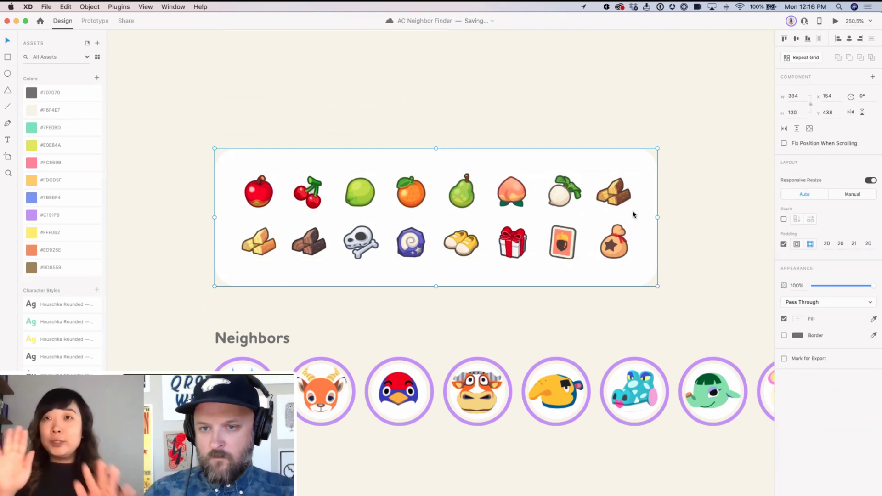
Step: Reorder the stacked icon columns so turnip follows pear, wood follows turnip, peach comes last, and orange precedes lime
double_click(612, 200)
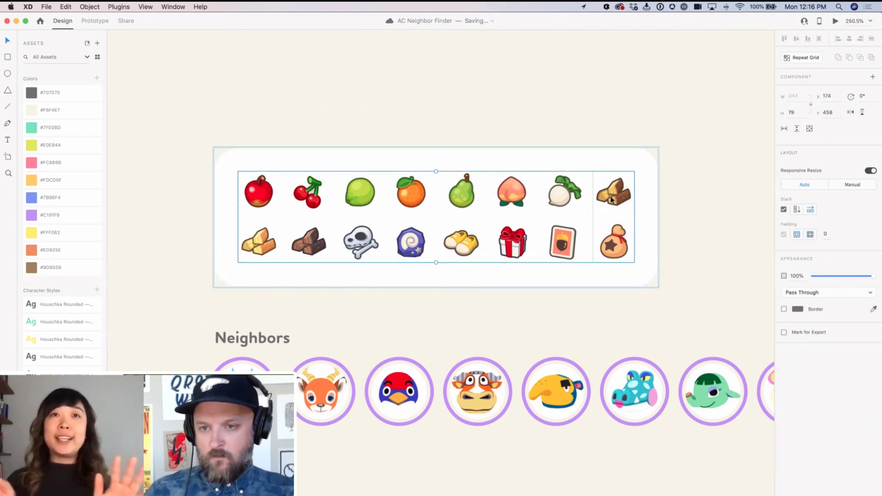
click(553, 198)
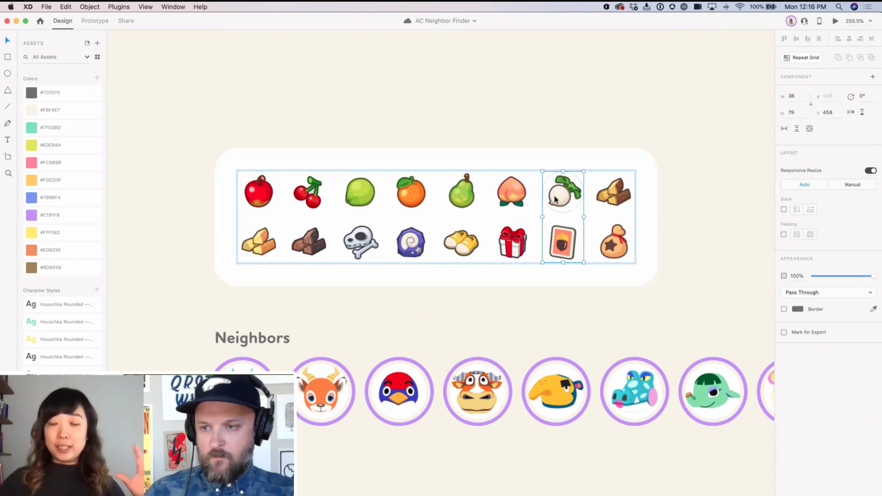
drag(561, 199, 515, 201)
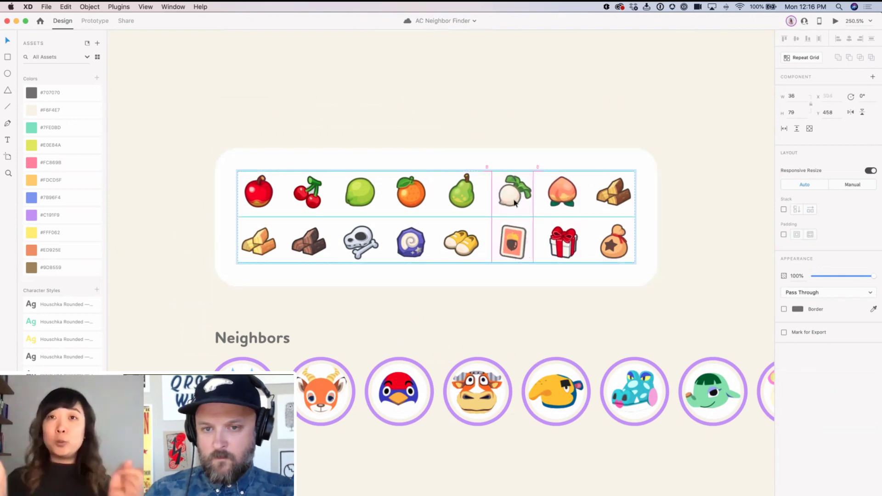
click(631, 200)
drag(570, 202, 370, 207)
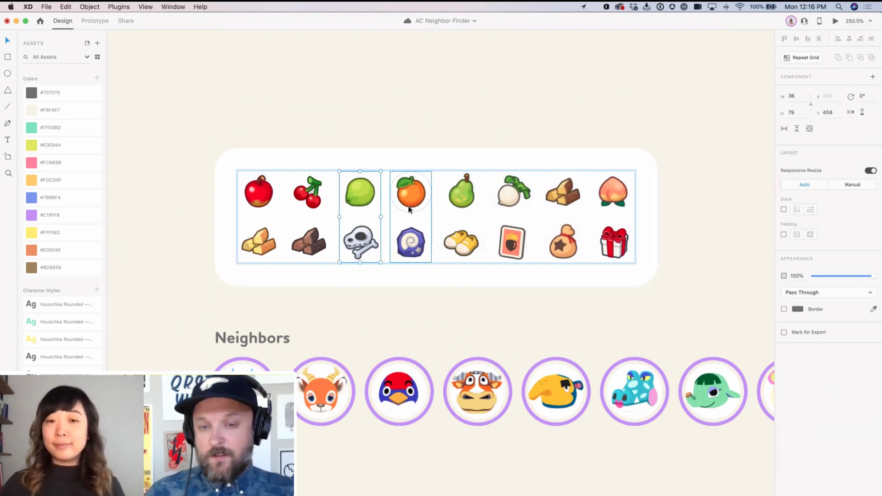
drag(404, 209, 370, 207)
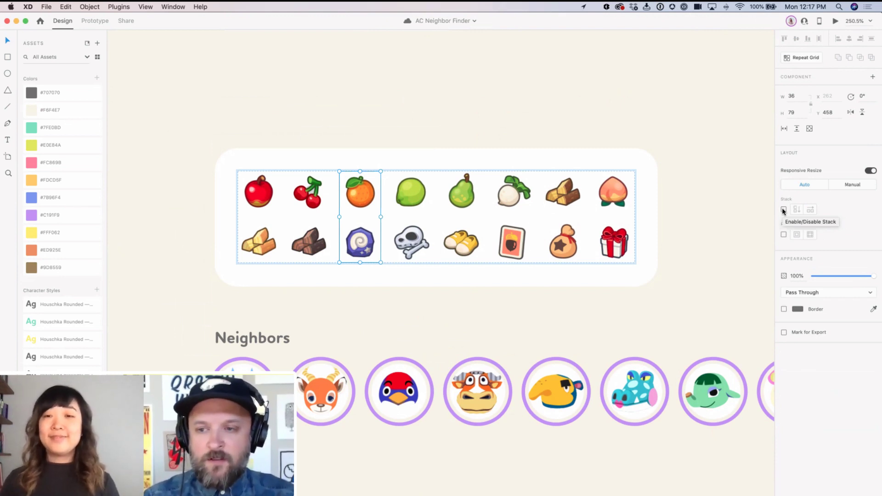
Step: Check the stack settings of the icon grid and of its pear and apple columns
click(783, 209)
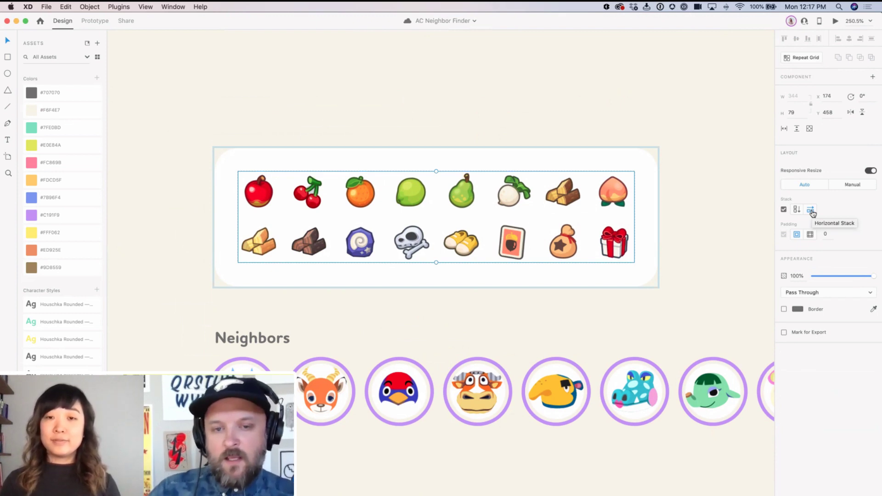
double_click(443, 219)
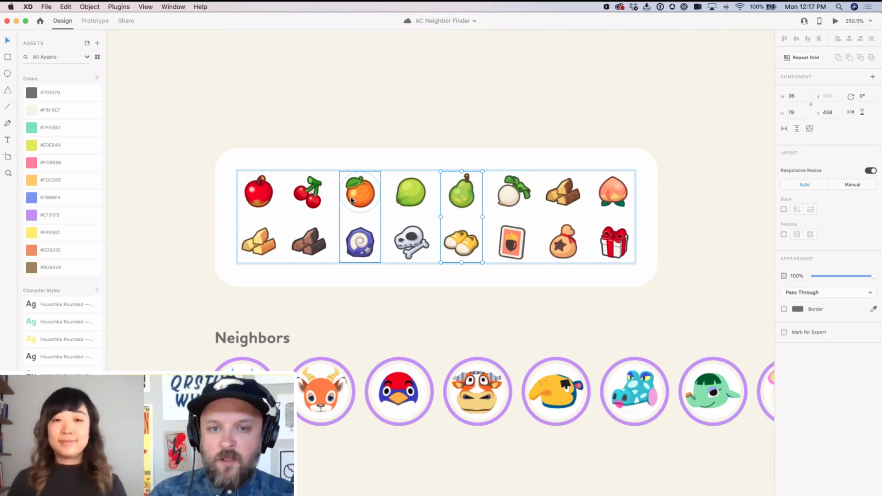
click(252, 193)
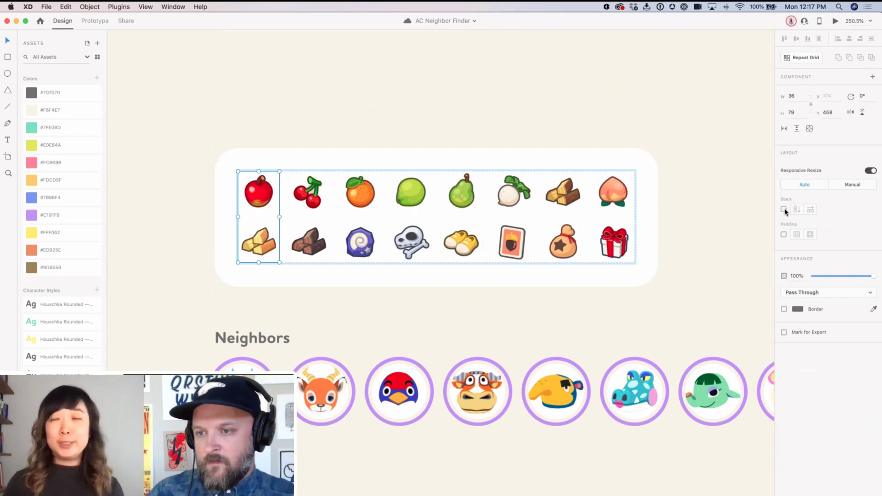
Step: Select all eight icon columns in the grid and turn on a vertical stack for them
click(783, 210)
shift+click(320, 201)
shift+click(377, 200)
shift+click(414, 201)
shift+click(461, 201)
shift+click(512, 201)
shift+click(563, 201)
shift+click(613, 201)
click(782, 212)
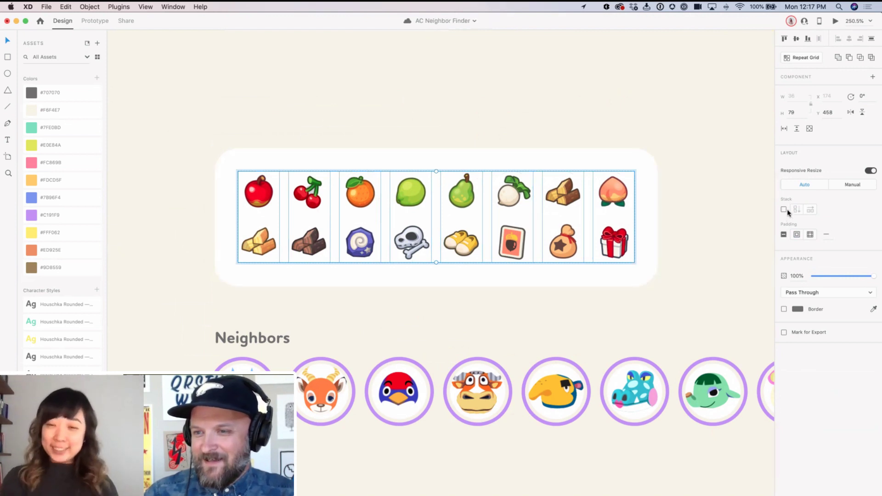
click(796, 210)
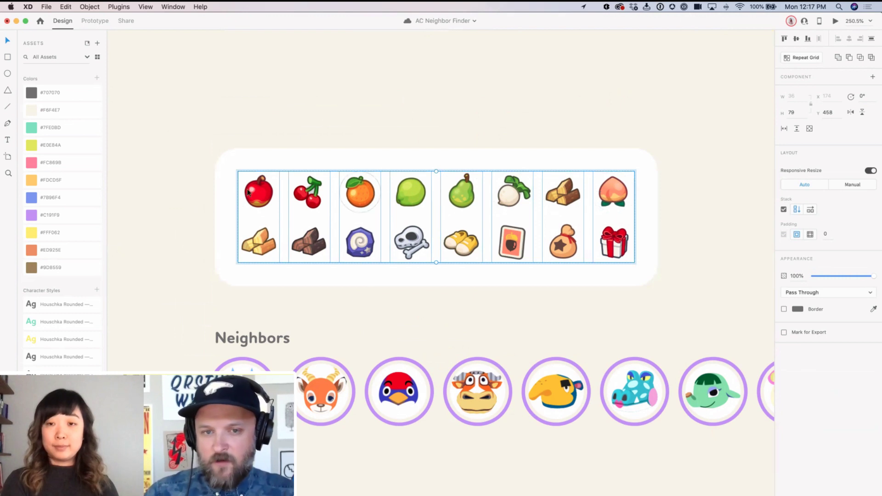
click(810, 210)
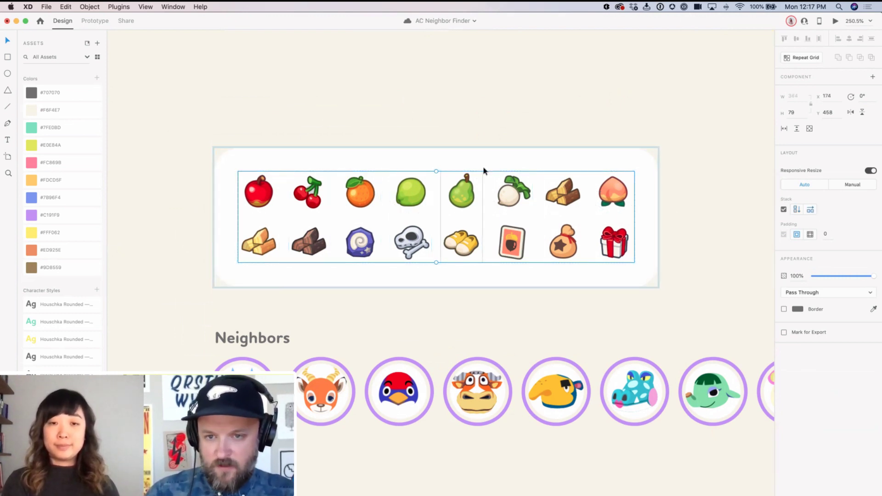
Step: Reorder the stacked icons so the card sits above the turnip and the wood and bag column comes before them
double_click(517, 193)
drag(516, 194, 519, 248)
drag(572, 190, 517, 238)
double_click(517, 194)
click(714, 274)
click(607, 198)
double_click(607, 198)
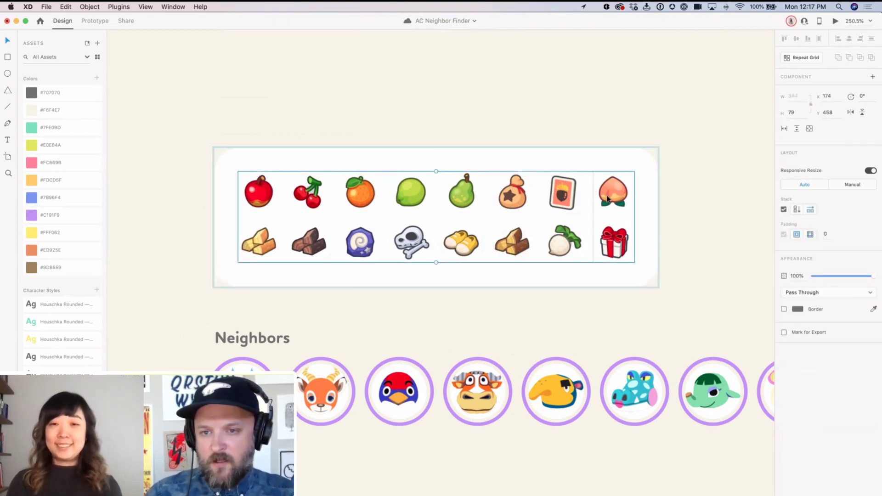
double_click(608, 199)
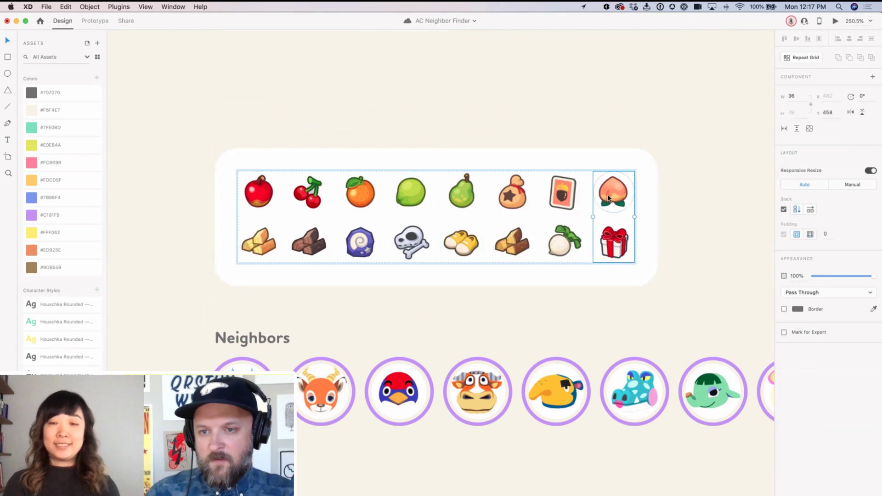
drag(608, 199, 635, 197)
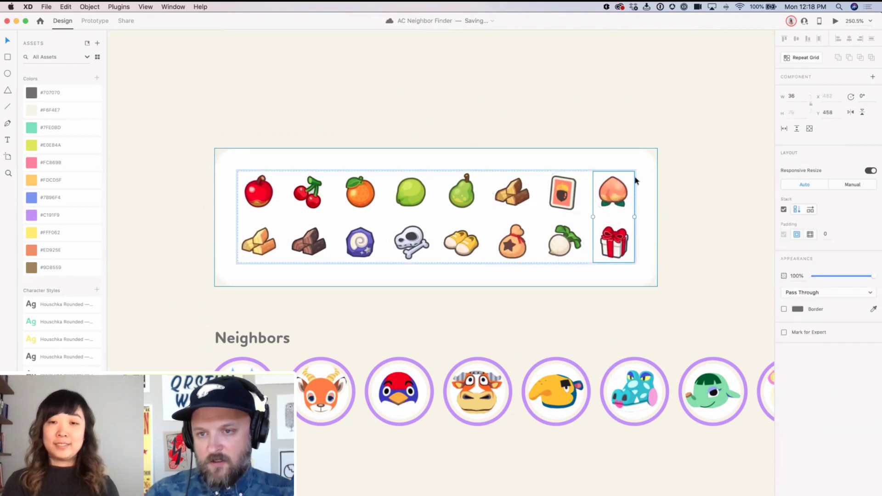
Step: Widen the repeat grid of grey dots behind the icons to 464, adding three empty columns after the peach, and save the document
click(618, 196)
key(super+r)
drag(635, 217, 753, 217)
scroll(634, 217, right, 1)
scroll(634, 217, right, 5)
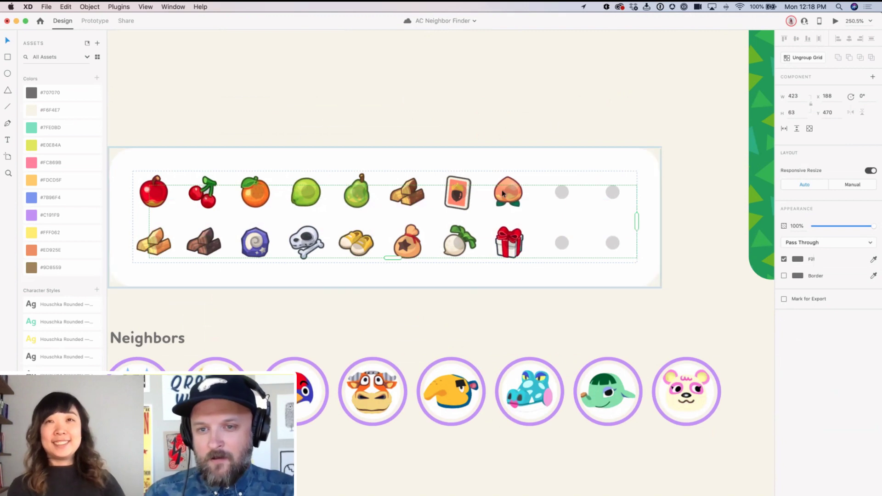
drag(638, 219, 684, 215)
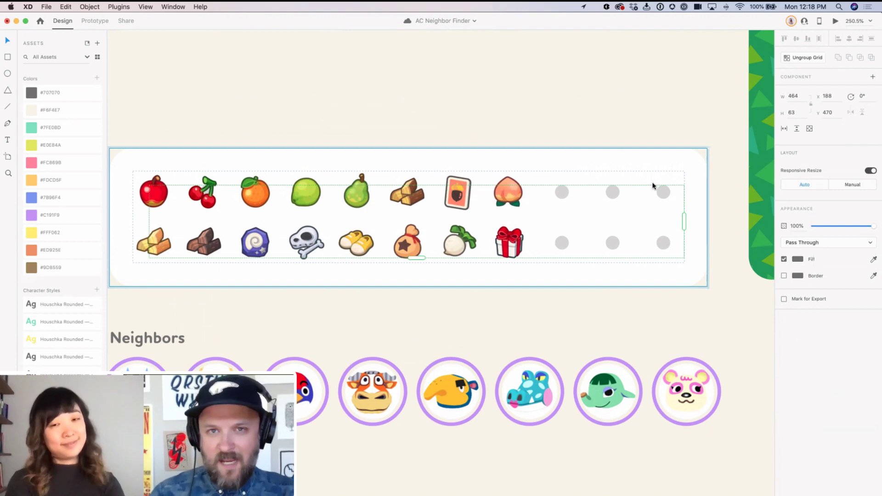
key(Escape)
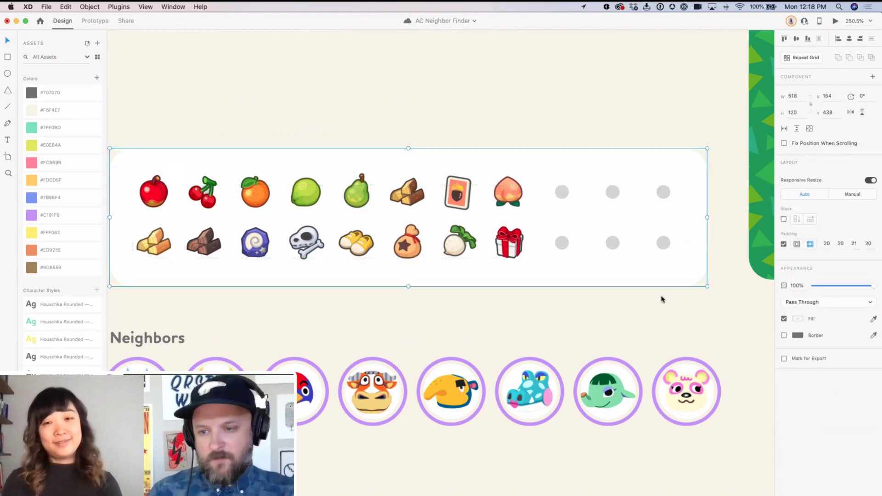
click(675, 321)
scroll(475, 291, left, 3)
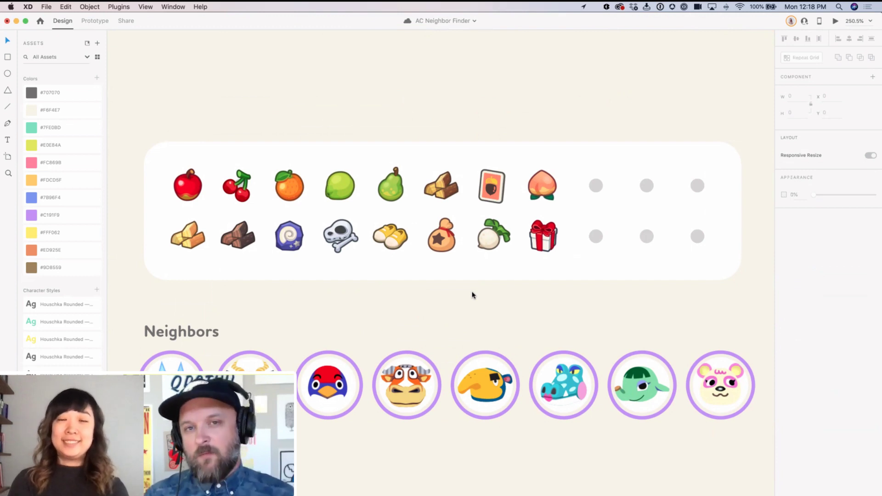
key(super+s)
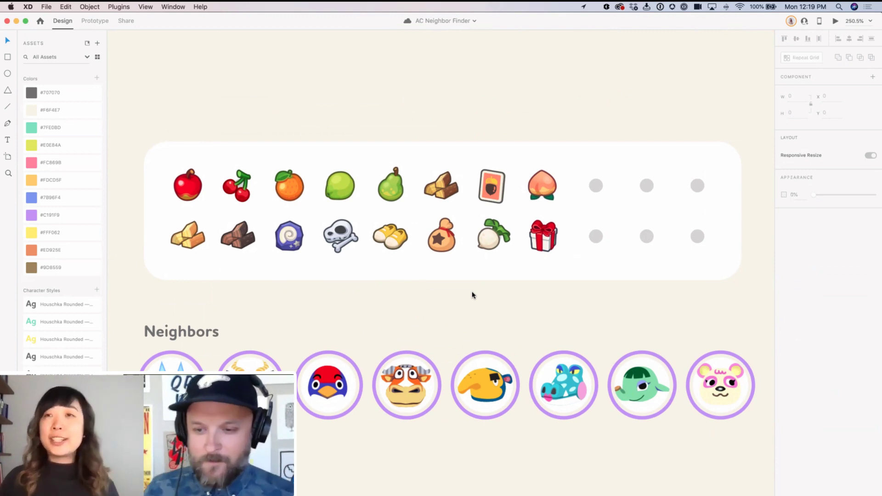
Step: Ungroup the Neighbors repeat grid and combine its eight avatars into one group
click(515, 378)
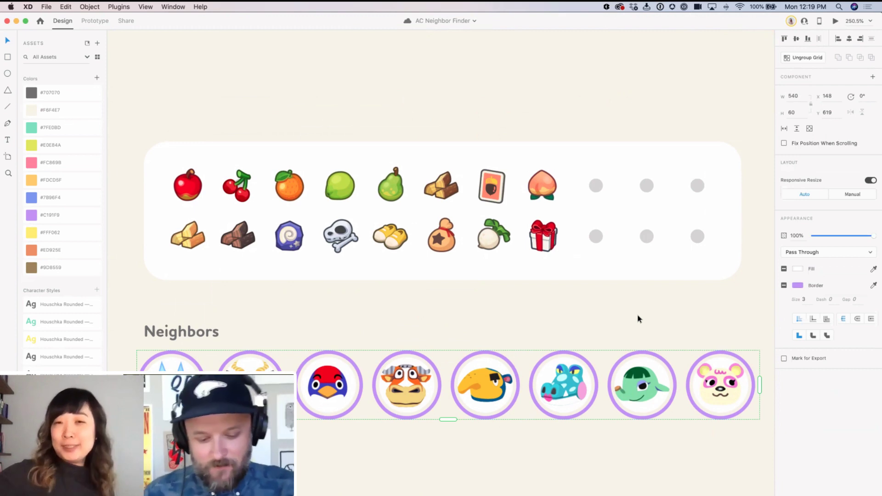
key(super+shift+g)
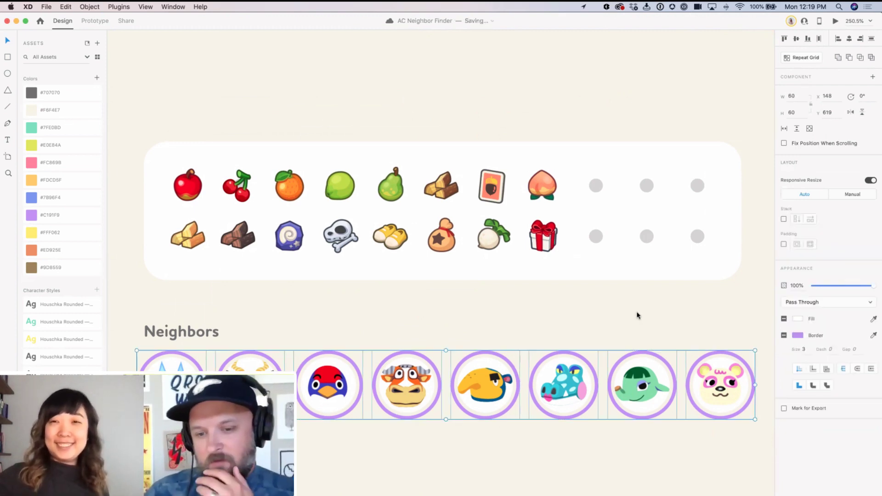
scroll(637, 309, down, 2)
key(super+minus)
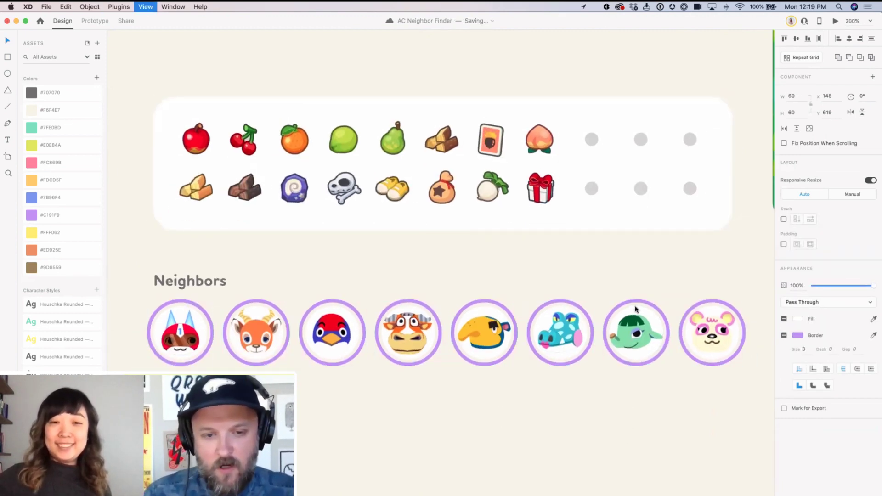
key(super+minus)
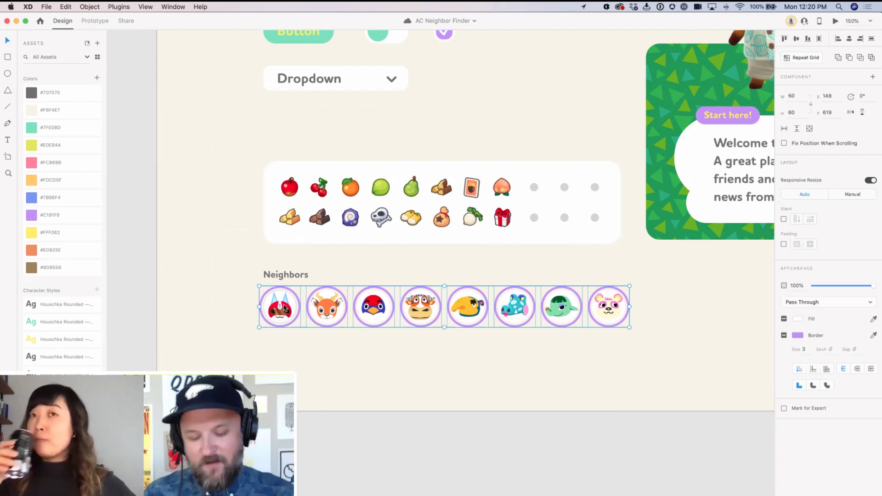
scroll(283, 308, up, 5)
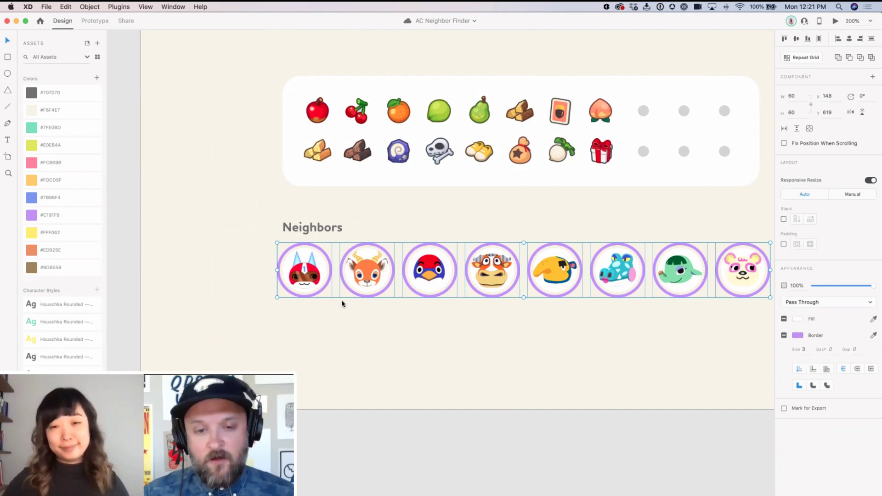
scroll(549, 294, right, 3)
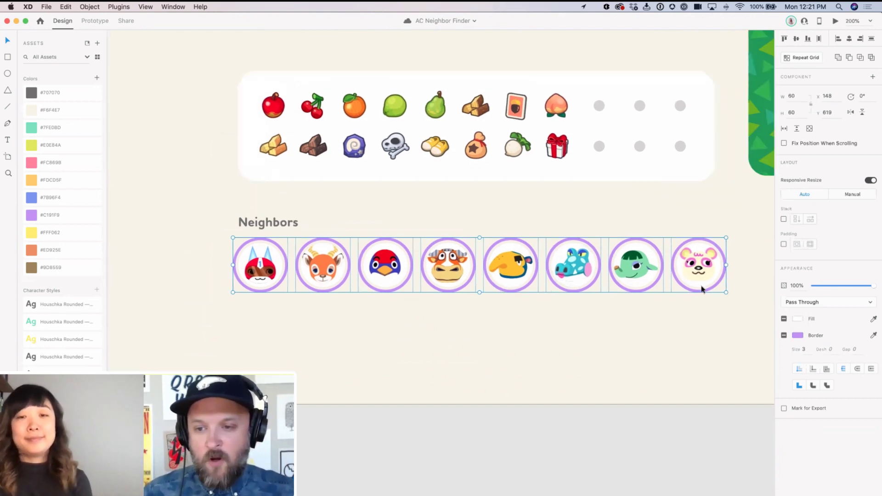
key(super+g)
scroll(506, 284, right, 1)
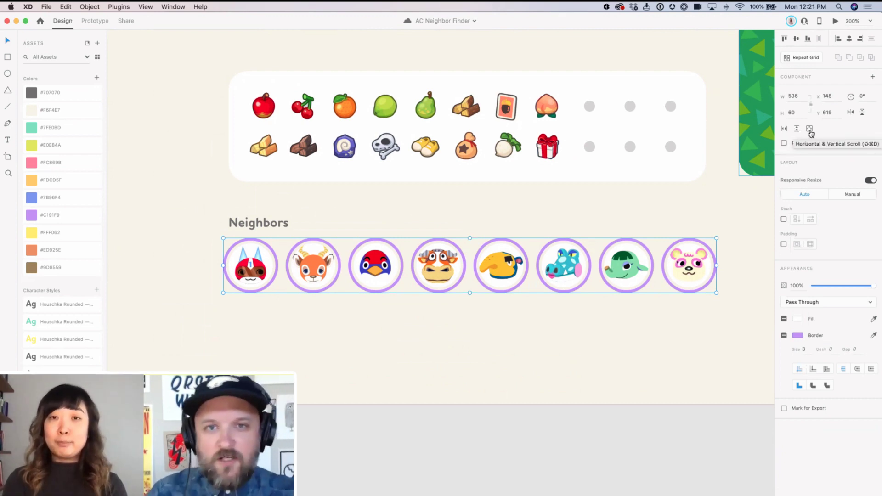
Step: Make the Neighbors avatar group scroll horizontally, with its viewport starting at the first avatar and about 286 wide
click(784, 132)
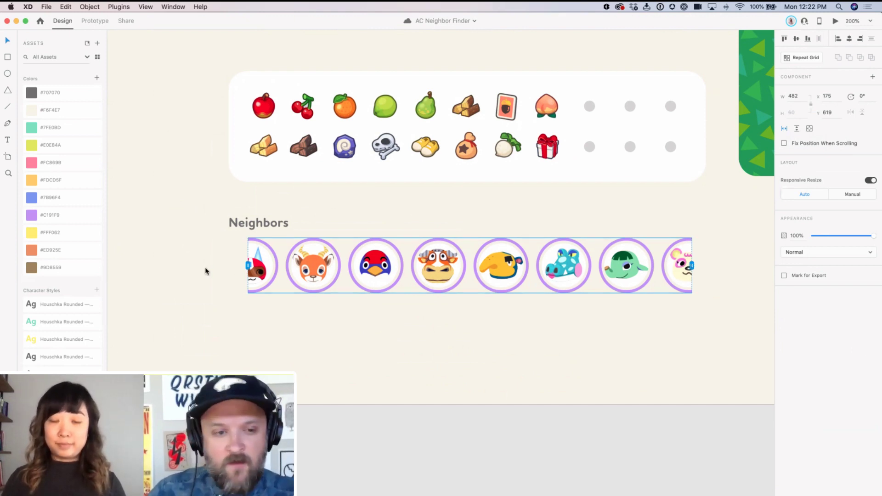
drag(248, 265, 221, 266)
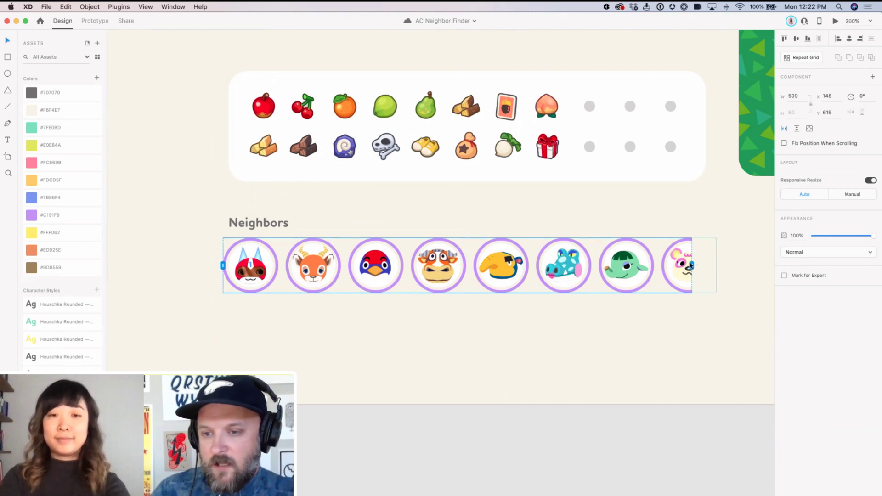
drag(693, 265, 486, 276)
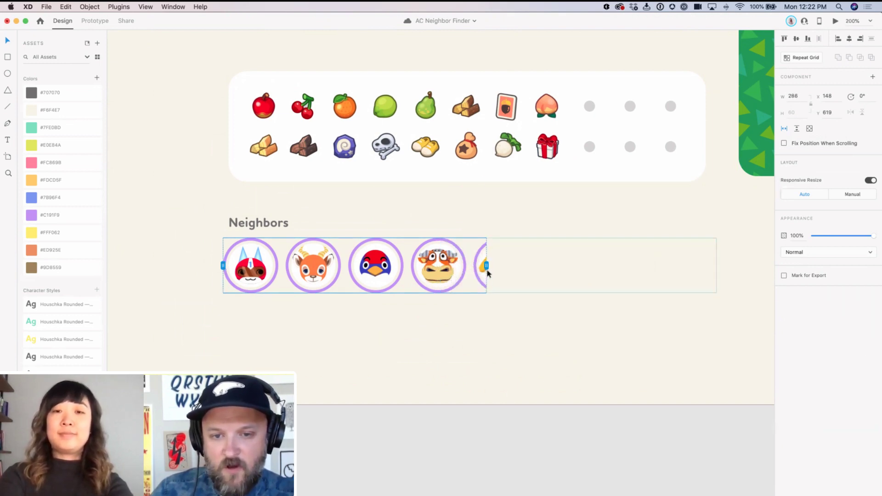
Step: Preview the artboard and test the horizontal scrolling of the Neighbors avatars, then return to the design
click(835, 23)
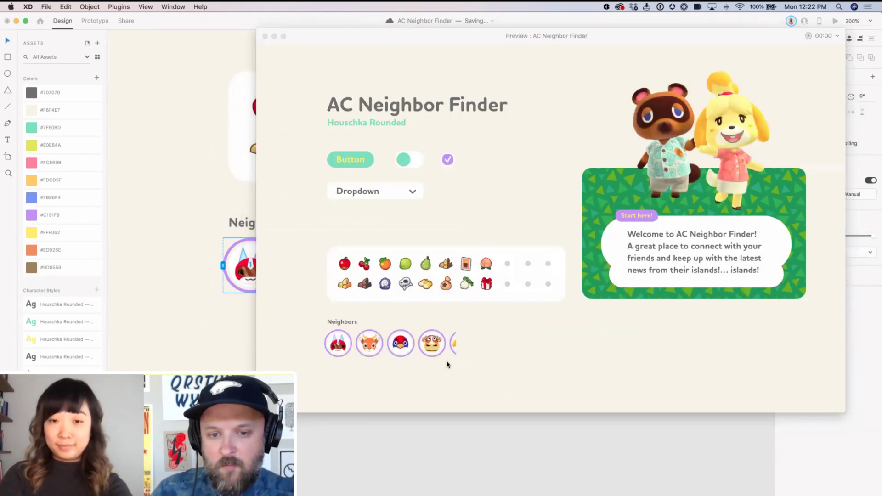
scroll(410, 345, right, 1)
scroll(410, 345, right, 5)
drag(375, 344, 506, 343)
drag(437, 346, 498, 346)
drag(444, 348, 508, 347)
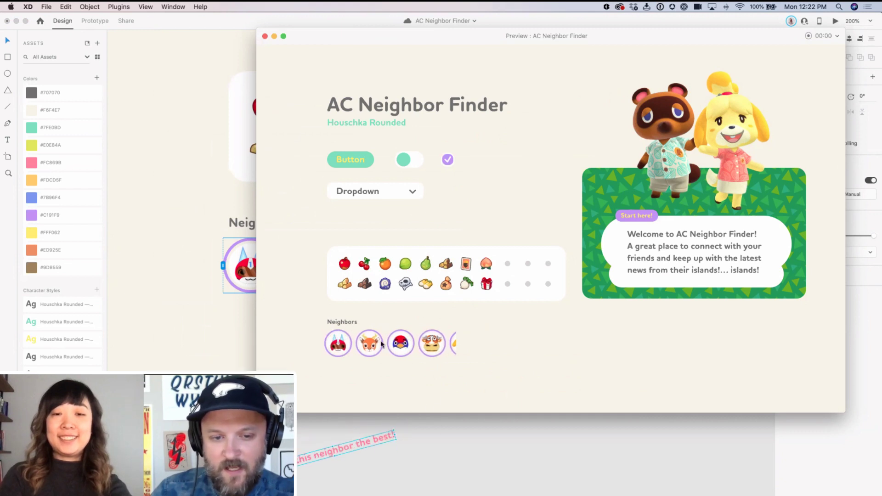
scroll(389, 345, right, 3)
click(417, 441)
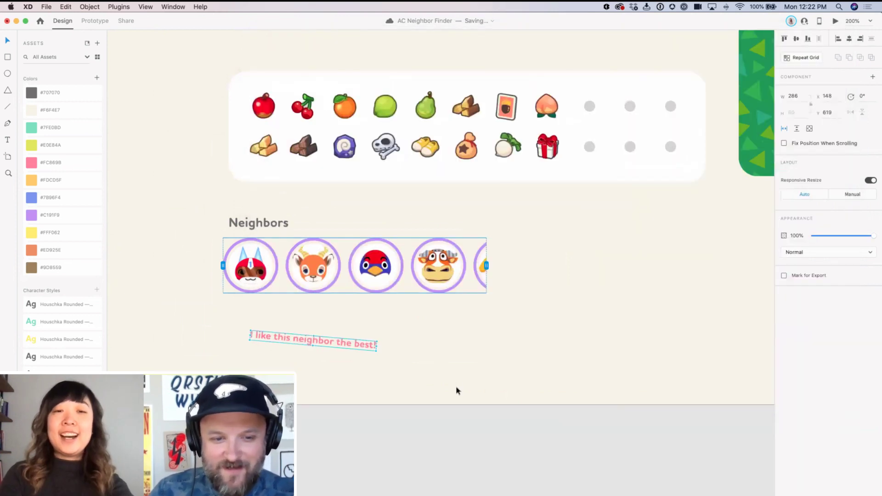
click(437, 384)
click(437, 282)
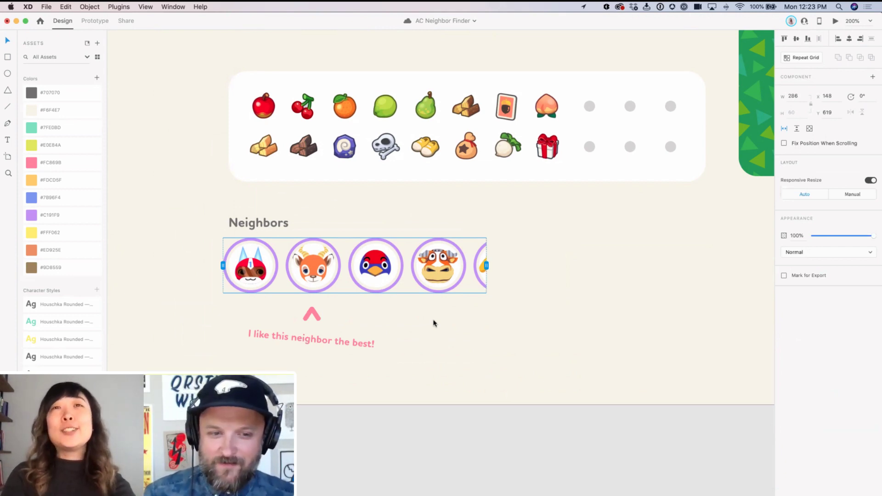
key(super+d)
key(shift+Left)
key(shift+Left)
key(shift+Left)
key(shift+Left)
key(shift+Left)
key(shift+Left)
key(shift+Left)
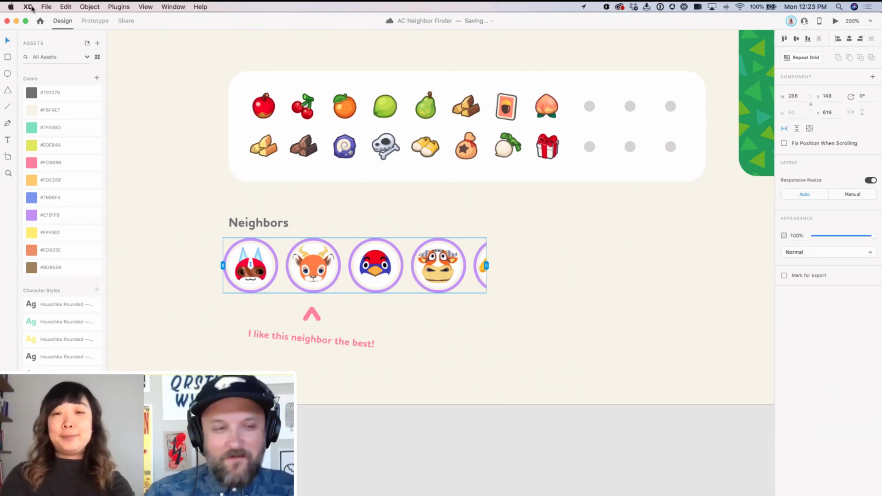
click(28, 7)
mouse_move(46, 7)
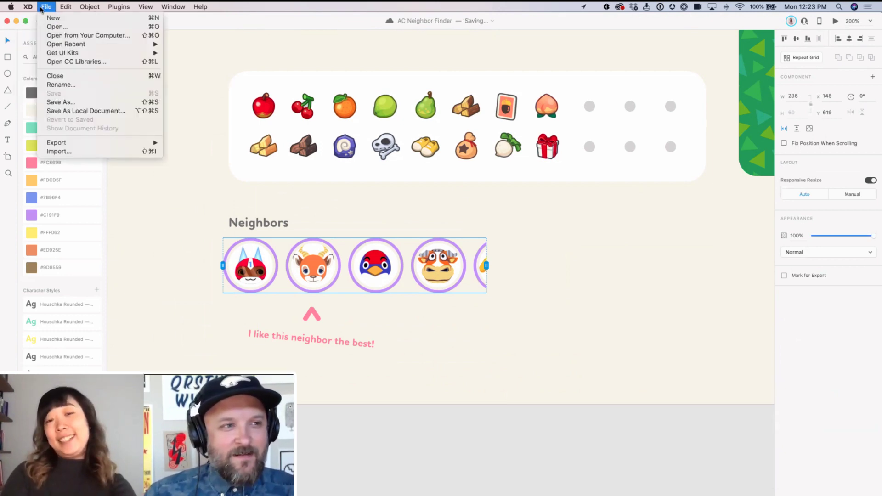
click(153, 233)
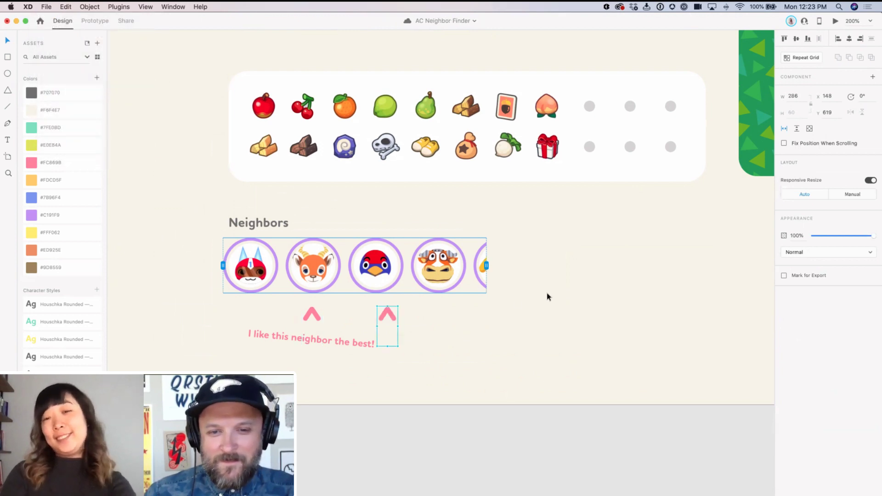
key(super+z)
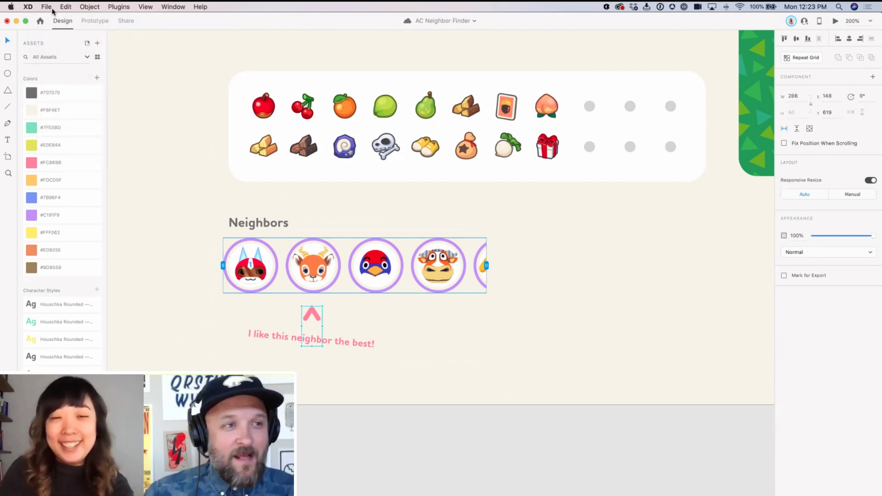
Step: Open the CC Libraries and replace the fourth avatar in the Neighbors row with the Pietro icon from the Neighbor Icons group
click(47, 7)
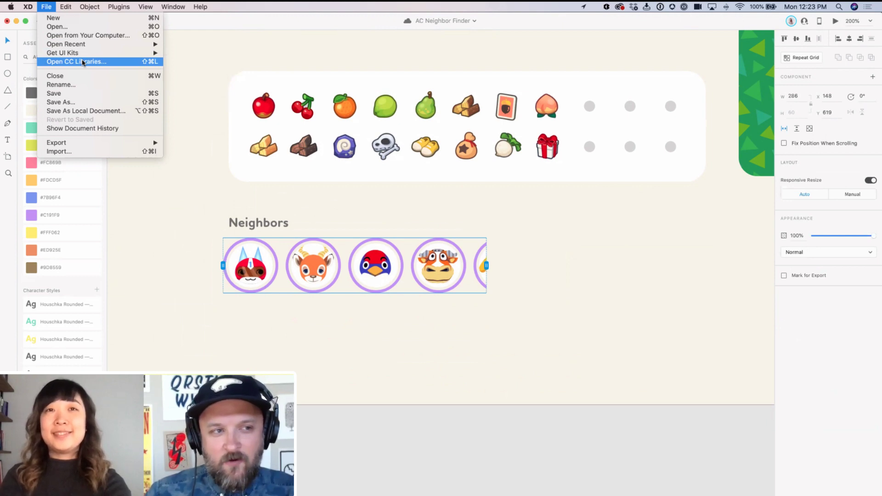
click(83, 61)
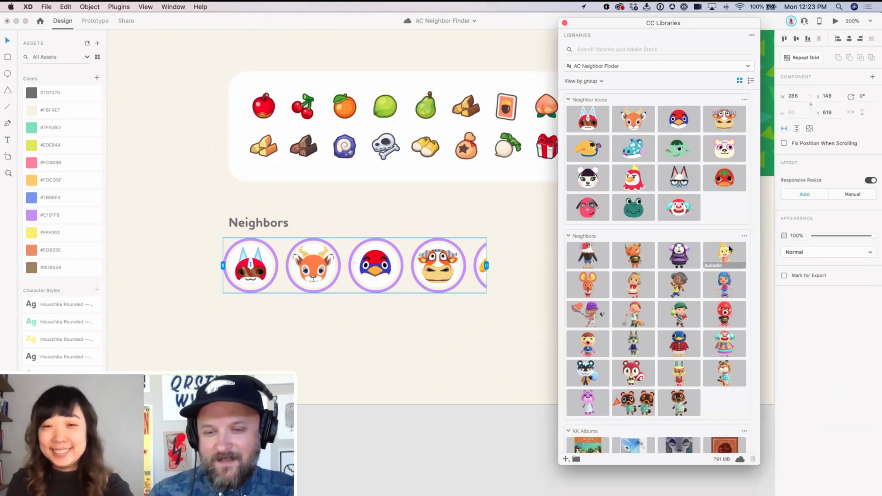
mouse_move(729, 248)
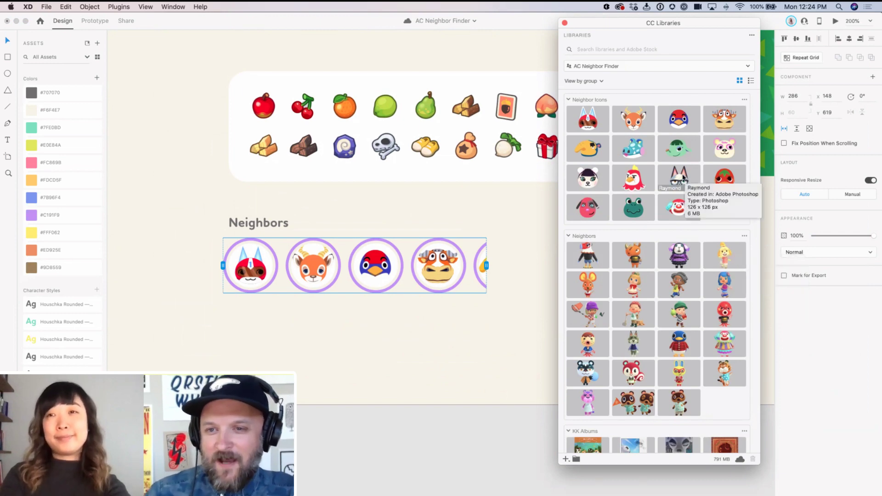
scroll(679, 181, down, 5)
scroll(680, 181, down, 5)
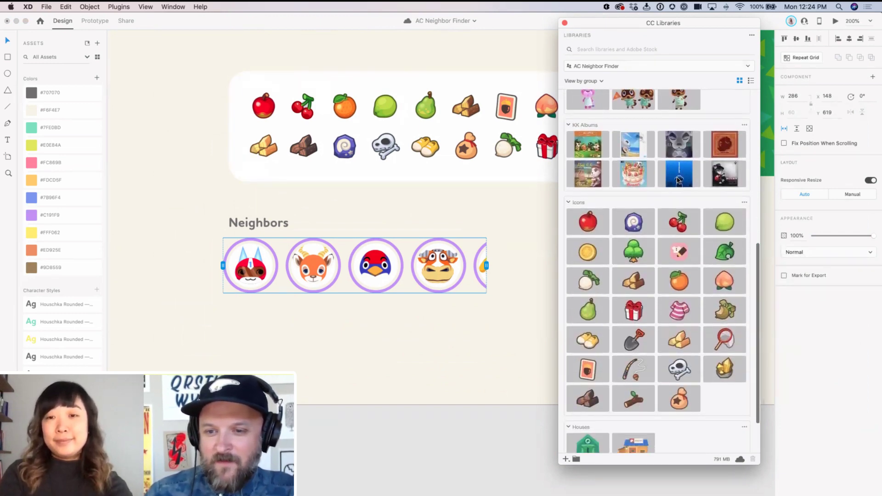
scroll(674, 178, up, 10)
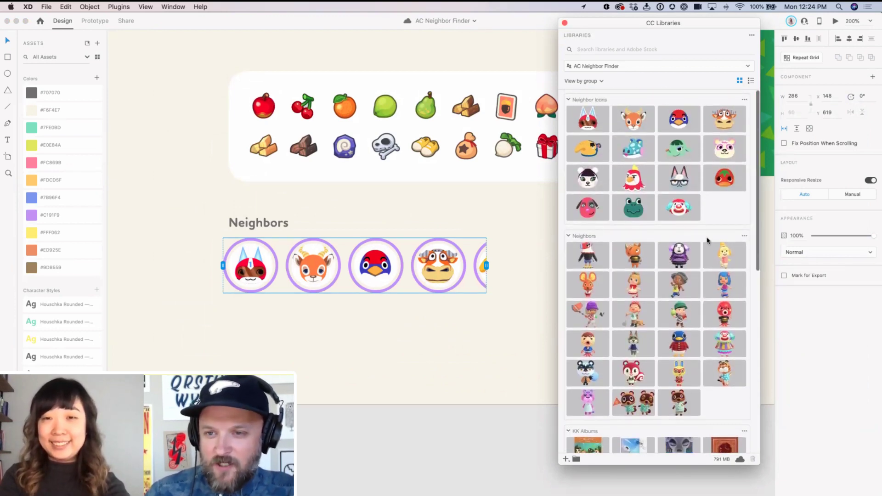
drag(680, 208, 439, 266)
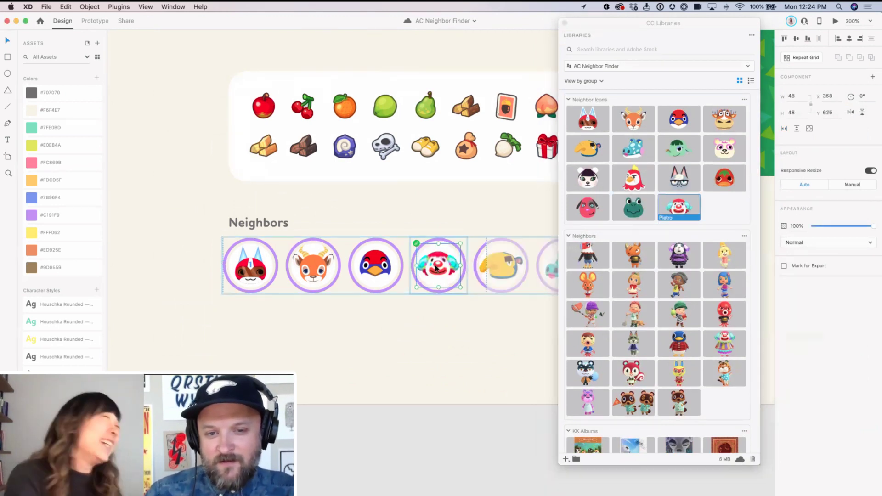
Step: Replace the third avatar in the Neighbors row with the Raymond icon from the Neighbor Icons group
click(464, 327)
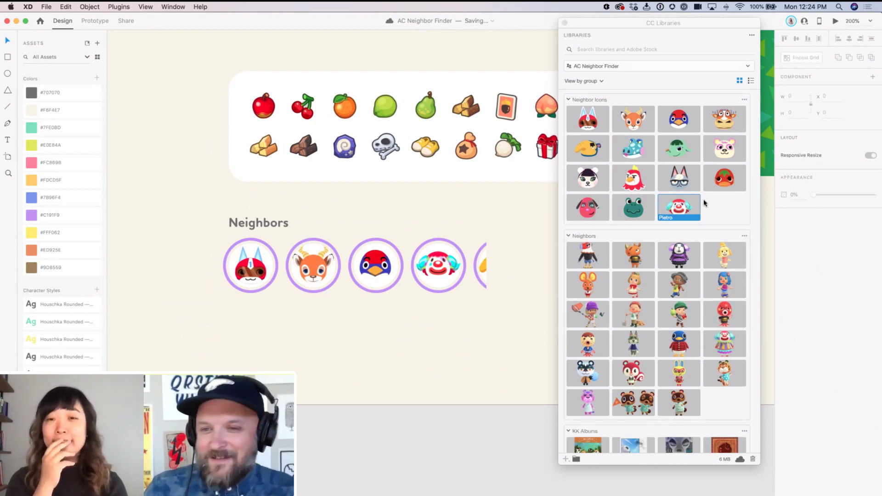
click(672, 177)
click(724, 210)
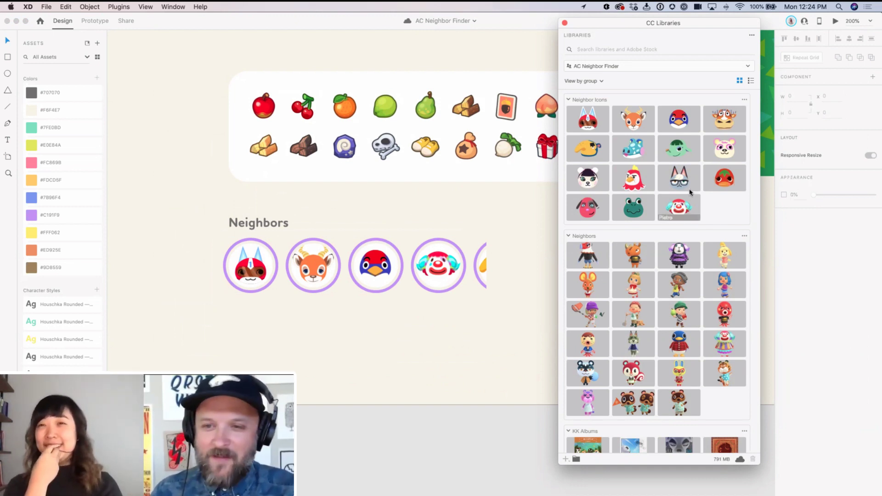
mouse_move(684, 180)
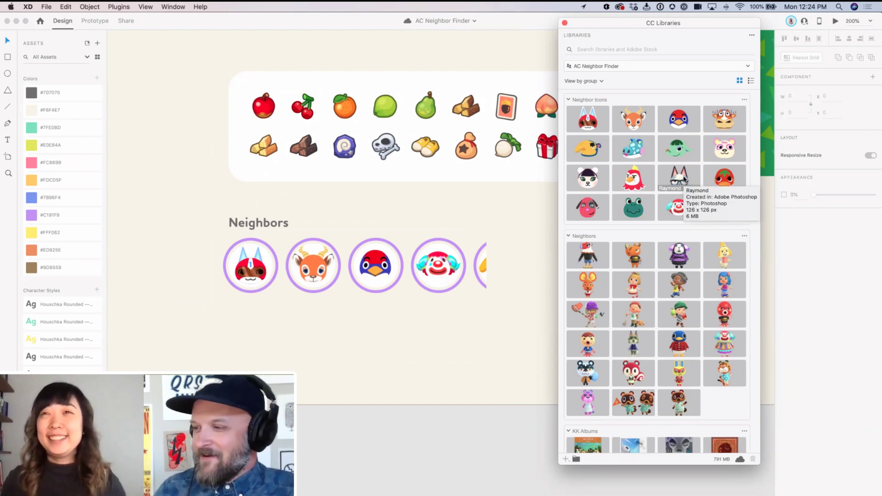
drag(684, 179, 383, 271)
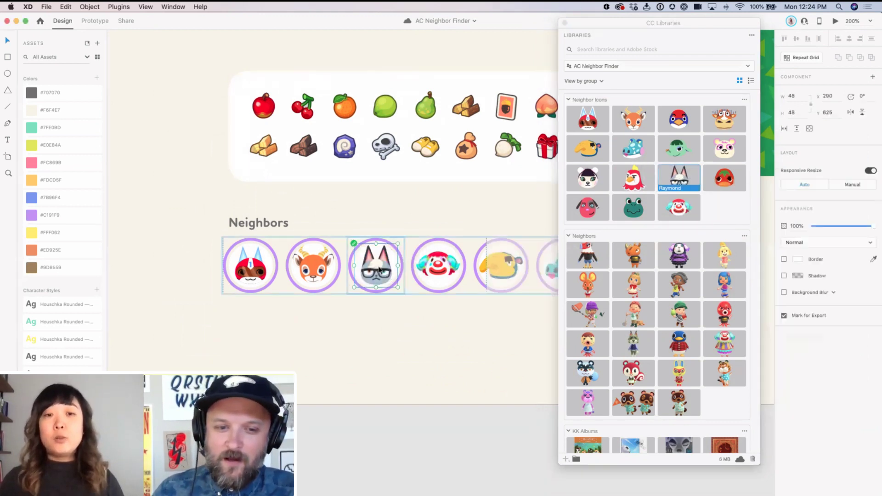
click(398, 322)
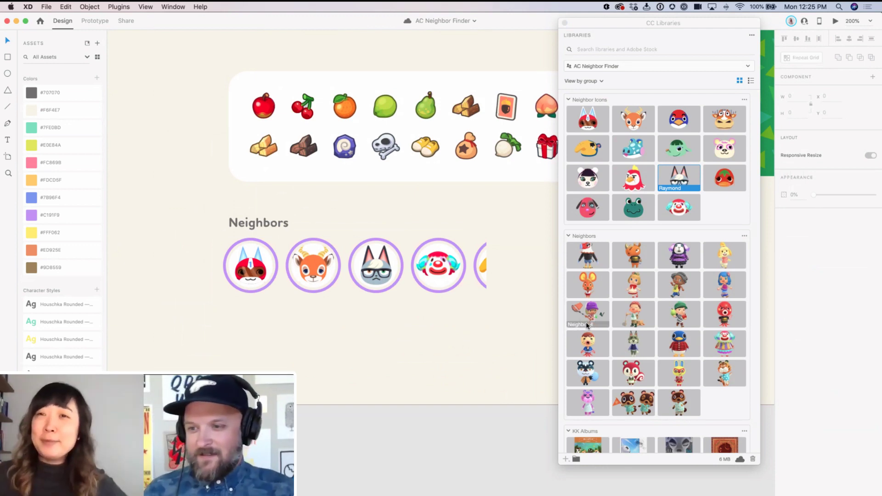
scroll(482, 336, right, 10)
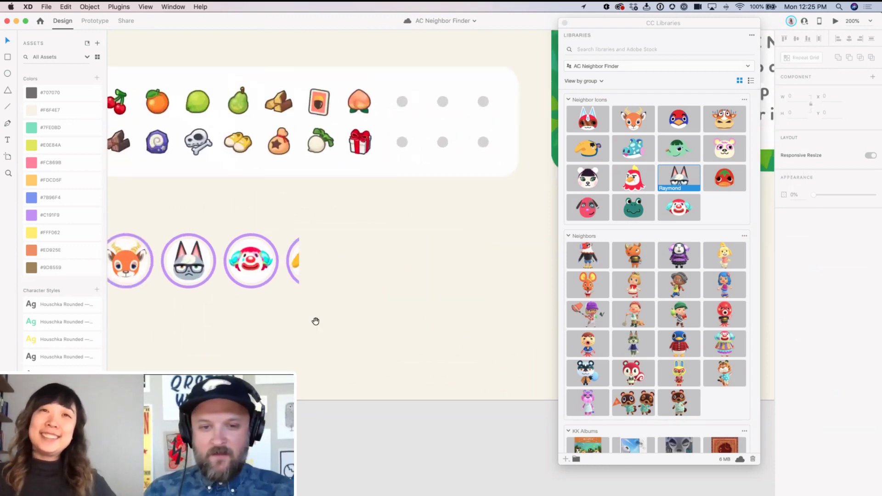
key(super+minus)
key(super+minus)
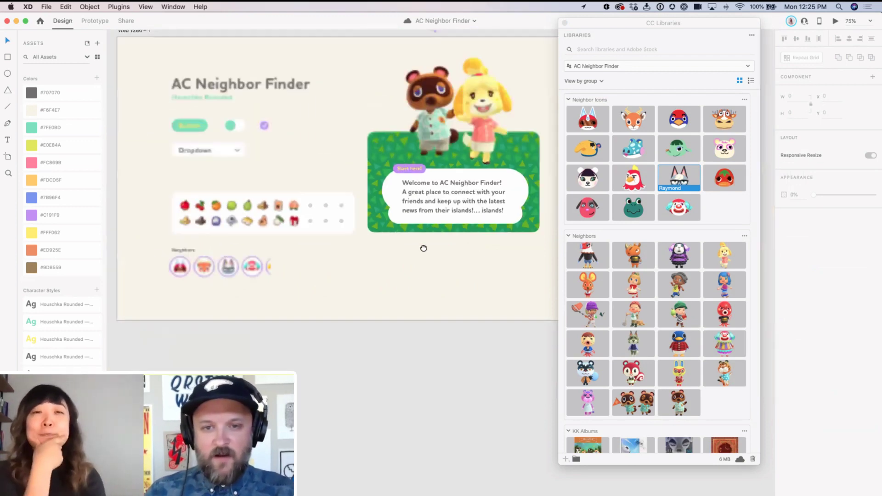
scroll(423, 246, right, 5)
key(super+minus)
click(477, 117)
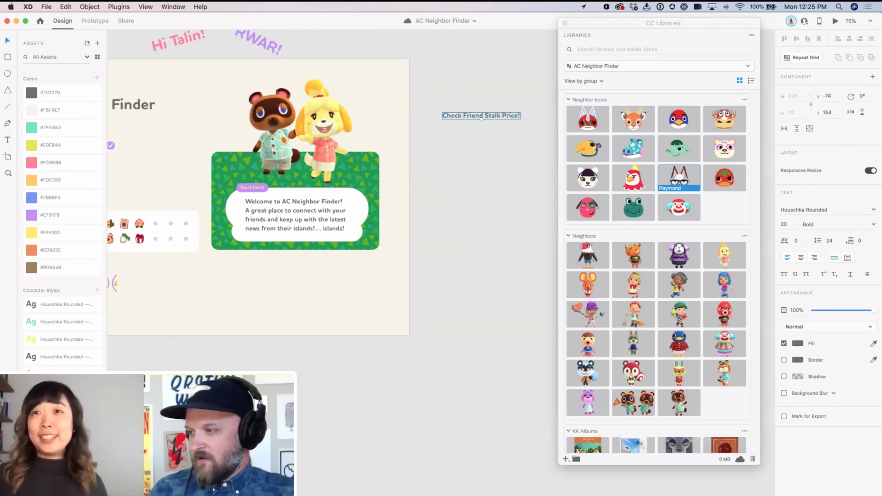
click(434, 334)
click(415, 279)
click(519, 298)
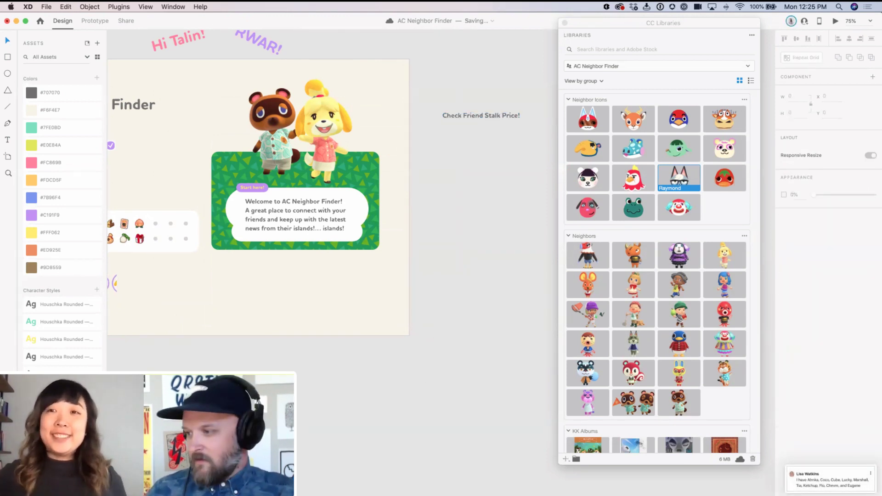
Step: Paste the captured chat comment image and place it on the pasteboard below the Web 1280 artboard
key(super+Tab)
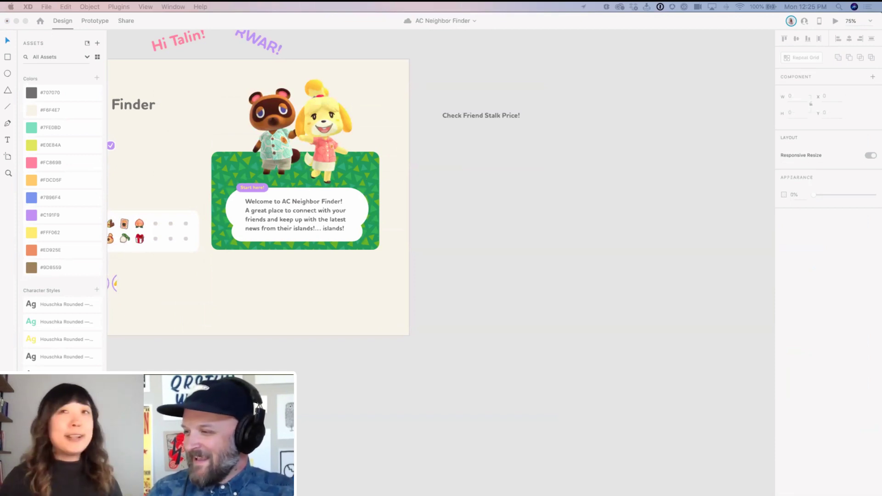
key(super+Tab)
key(super+v)
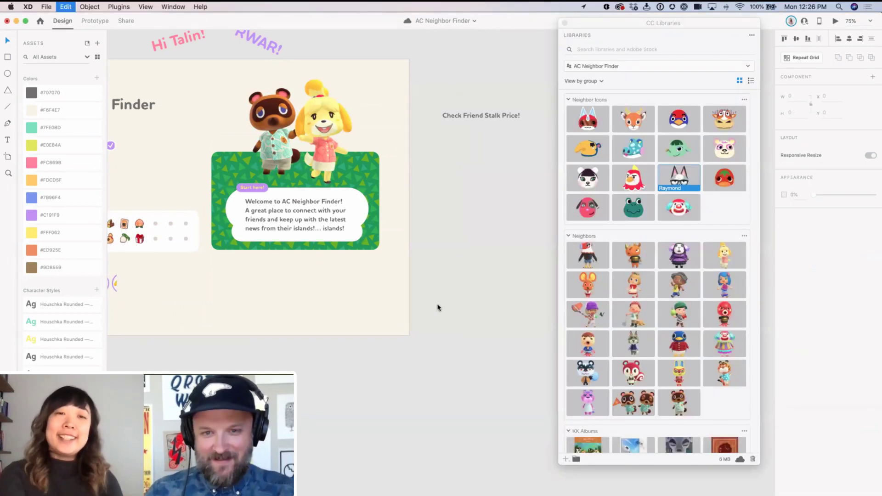
drag(438, 259, 317, 427)
key(super+minus)
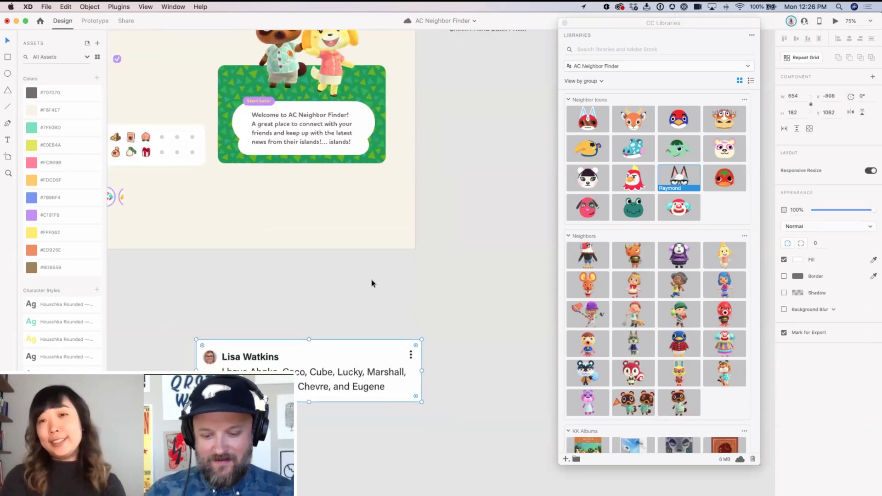
key(super+minus)
drag(368, 318, 334, 265)
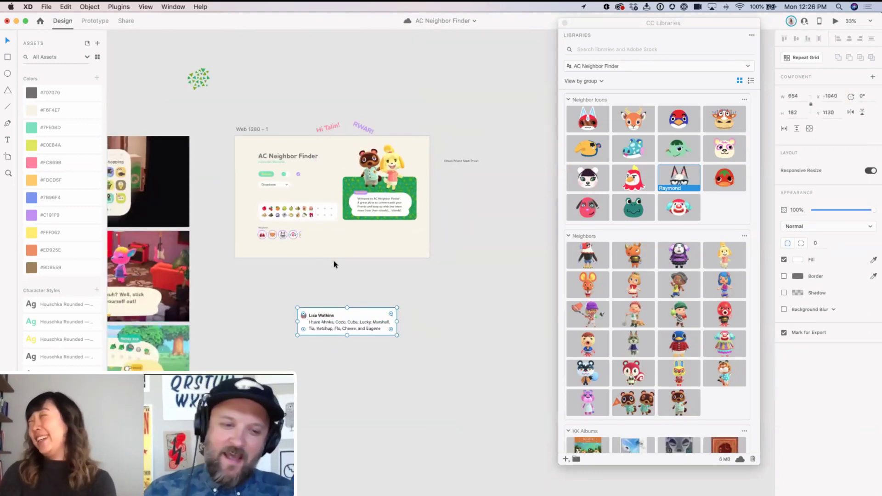
Step: Narrow the CC Libraries window, move it clear of the artboard, and save the document
click(465, 161)
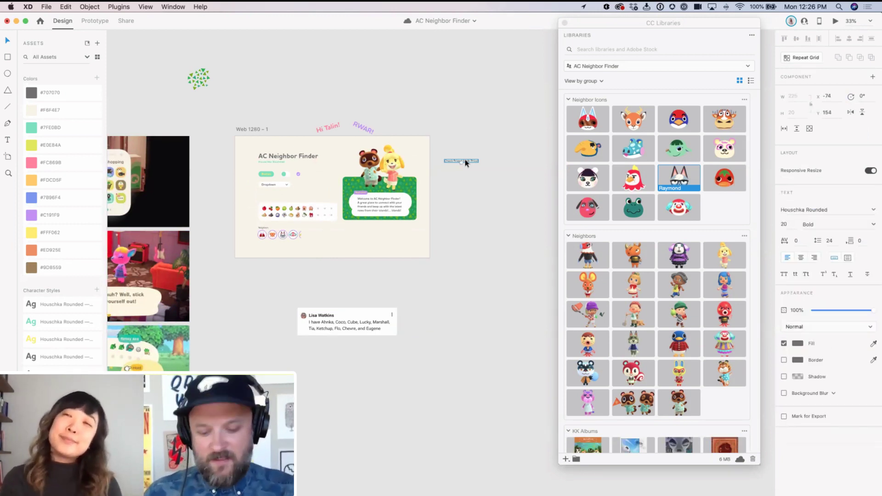
key(super+plus)
key(super+plus)
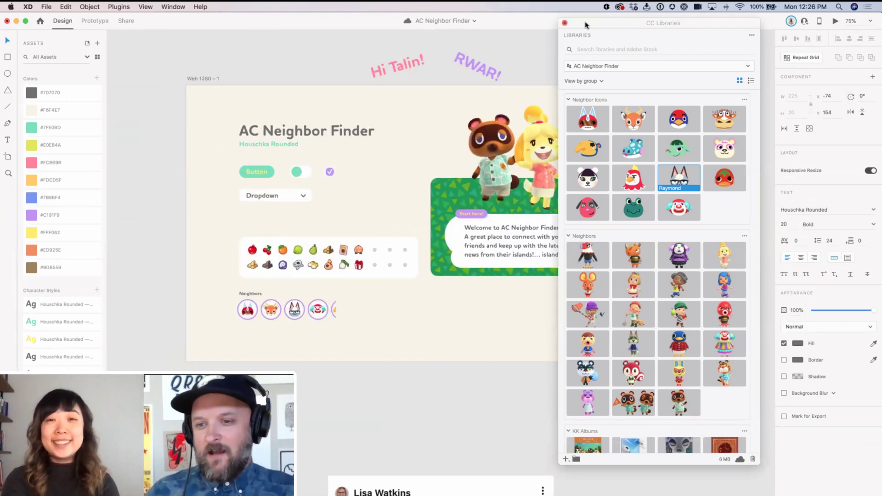
drag(760, 60, 715, 61)
drag(662, 25, 784, 19)
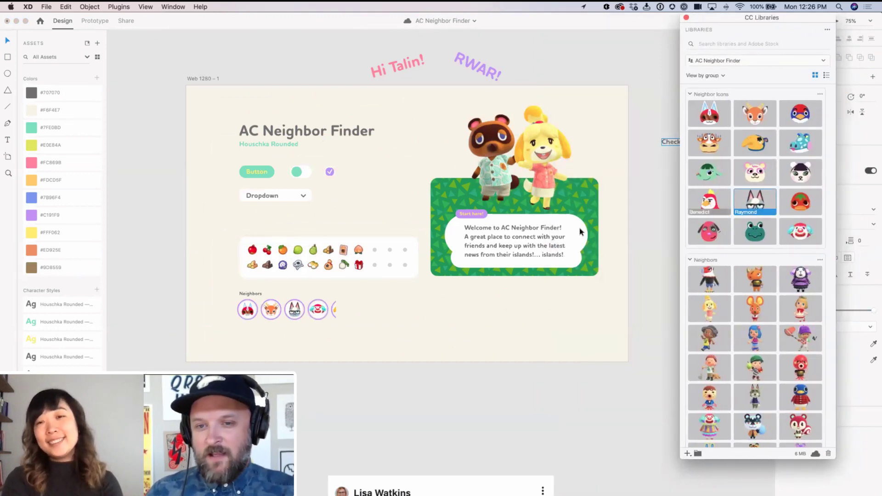
click(645, 216)
scroll(622, 218, right, 2)
click(622, 217)
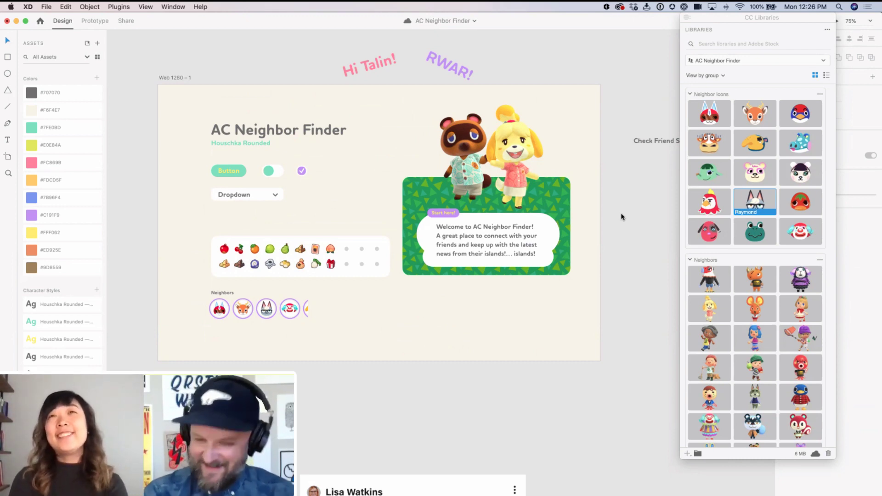
key(super+s)
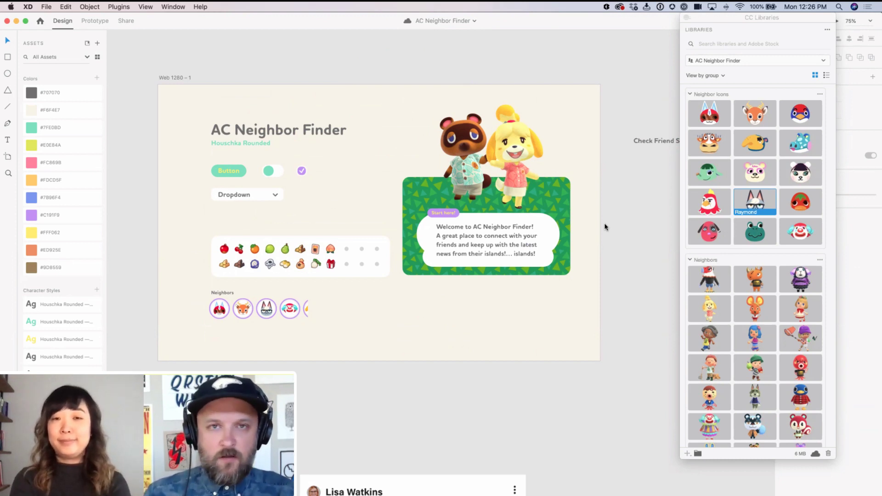
Step: Move the "Check Friend Stalk Price!" text directly above the pasted comment image and align their left edges
drag(652, 142, 396, 465)
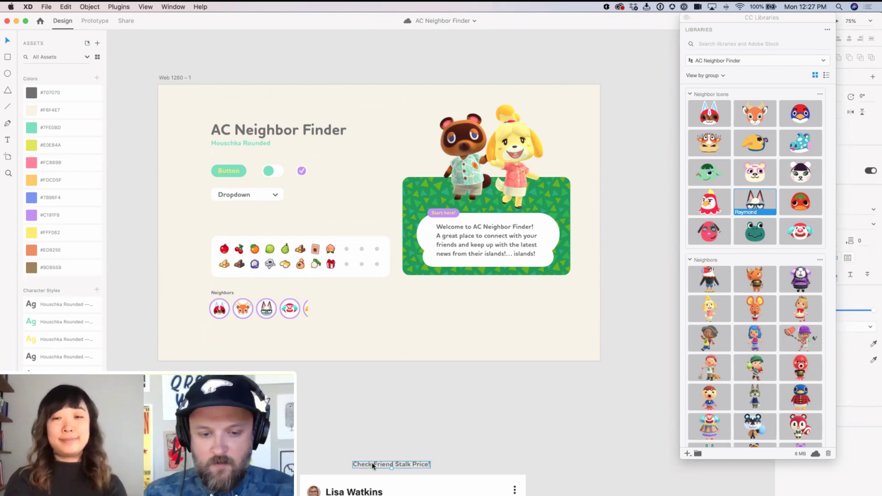
scroll(282, 153, down, 7)
drag(282, 153, 282, 151)
drag(426, 213, 338, 207)
click(403, 124)
Step: Move the stalk price text and the comment image together to the left of the game reference screenshots, level with their top edge
key(super+minus)
key(super+minus)
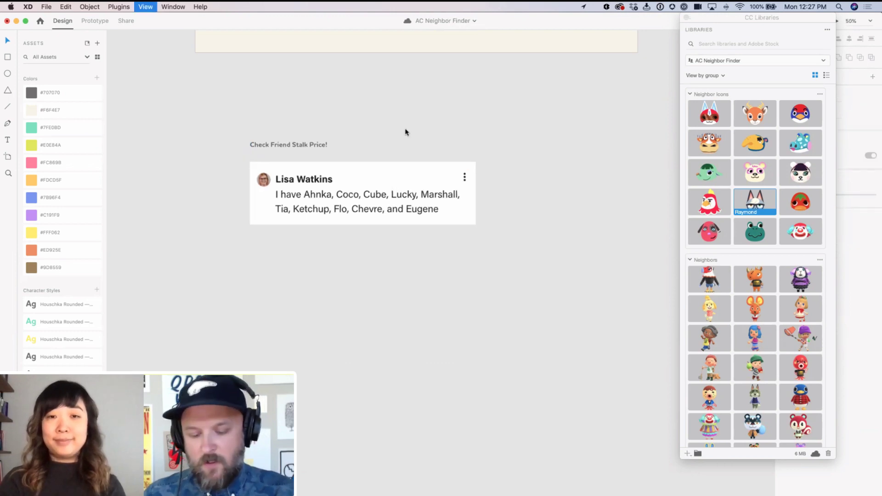
scroll(410, 165, up, 2)
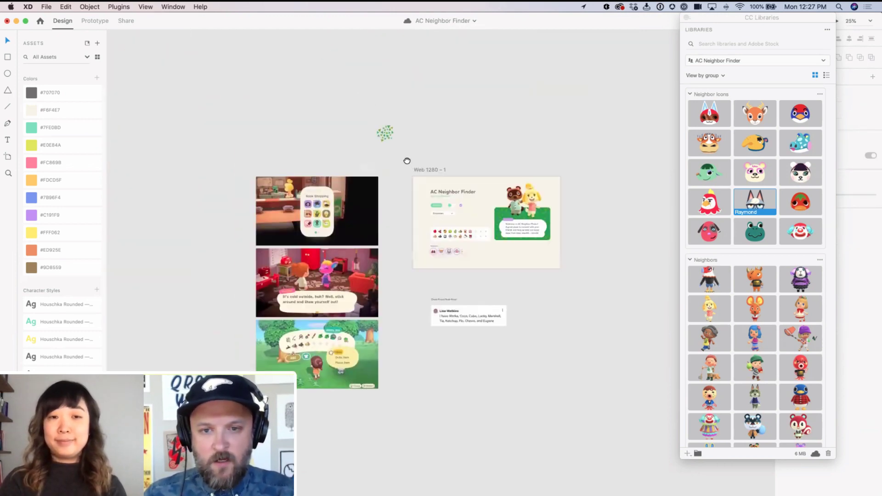
drag(406, 157, 410, 118)
drag(229, 101, 546, 437)
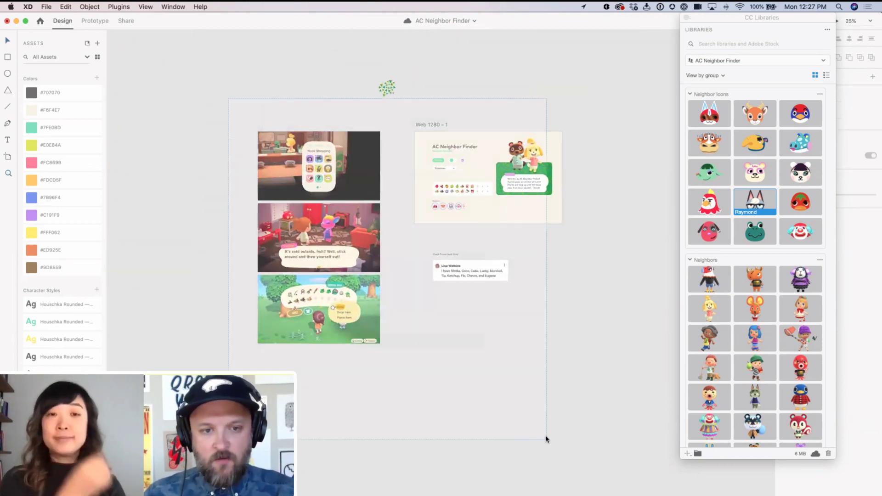
scroll(506, 322, up, 1)
click(516, 265)
drag(516, 269, 209, 122)
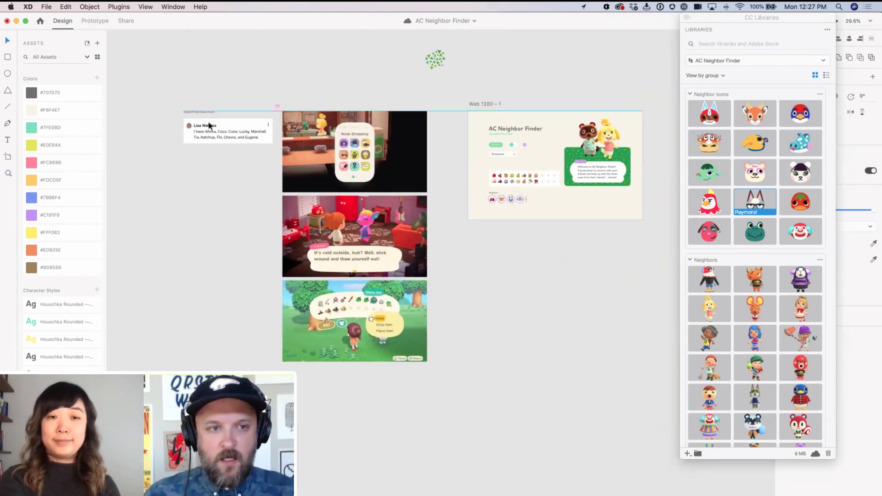
scroll(318, 115, left, 2)
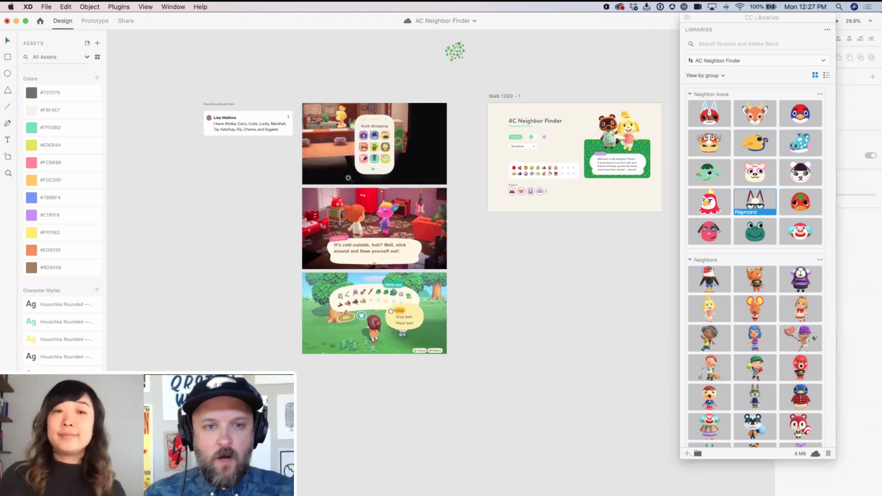
scroll(504, 335, up, 1)
scroll(504, 337, left, 2)
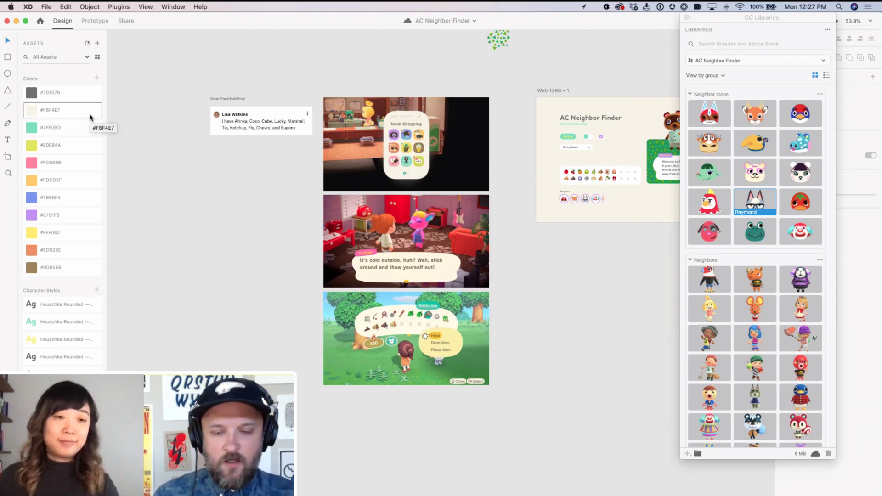
Step: Close the CC Libraries window and switch the toggle component beside the Button to its Active state
click(687, 17)
click(586, 138)
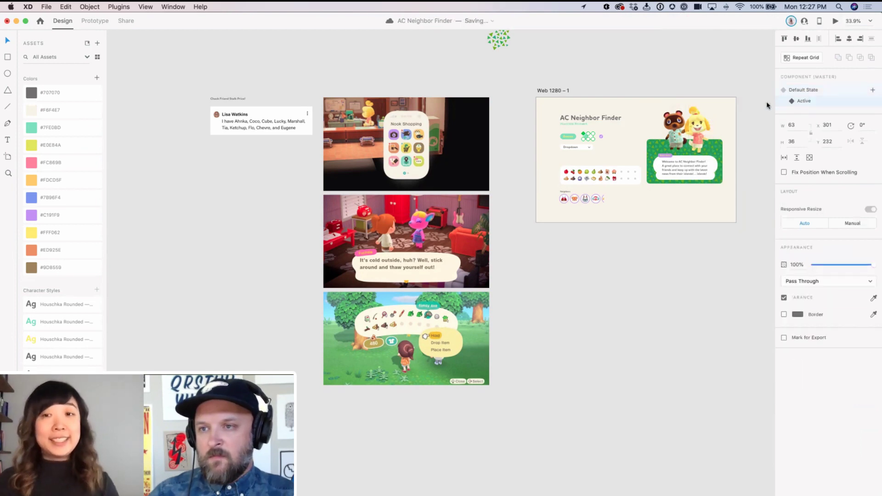
key(super+equal)
key(super+equal)
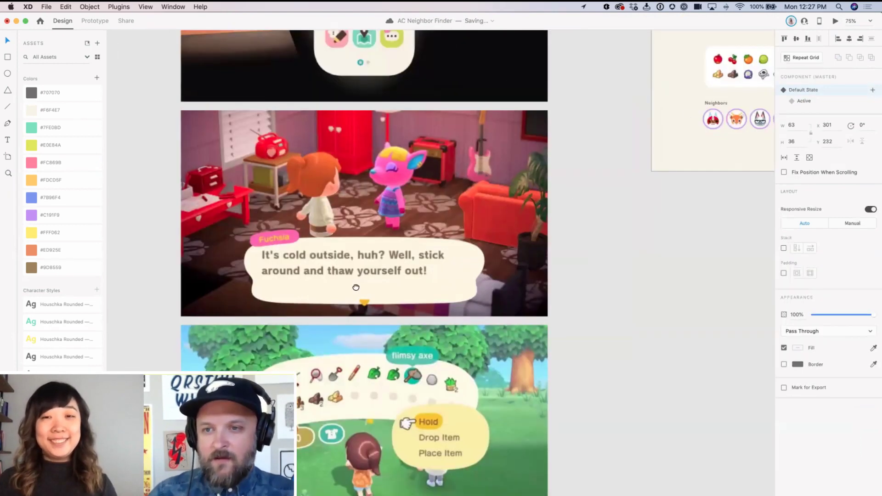
scroll(661, 118, right, 8)
scroll(661, 118, up, 4)
click(808, 100)
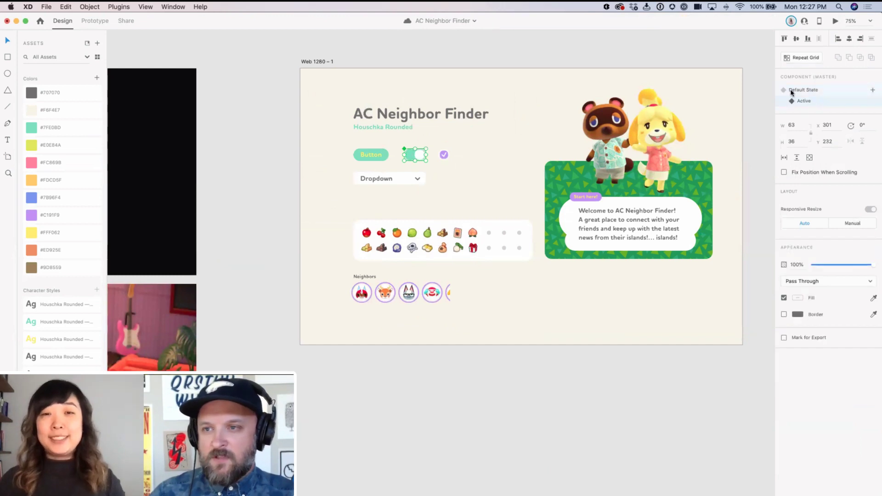
click(743, 79)
click(410, 155)
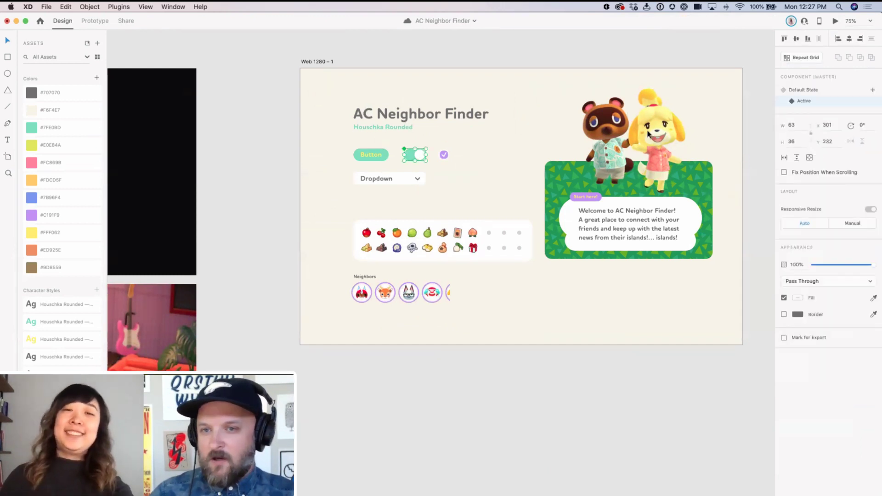
click(443, 154)
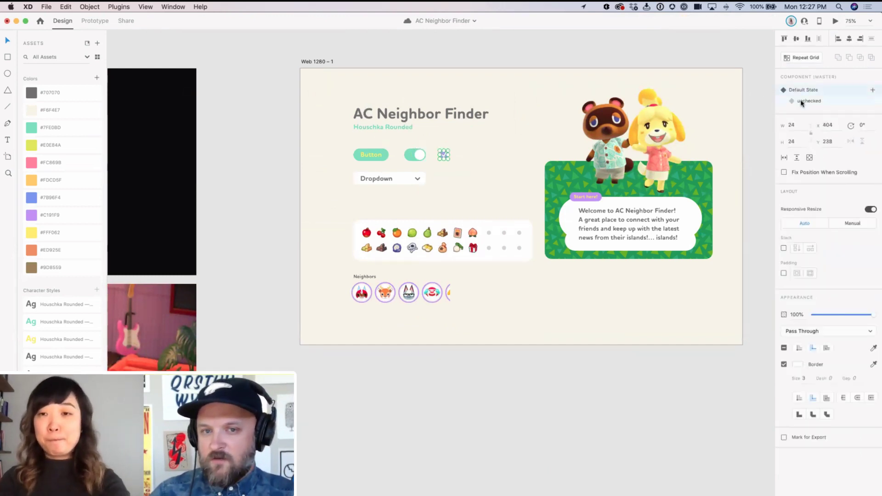
click(511, 126)
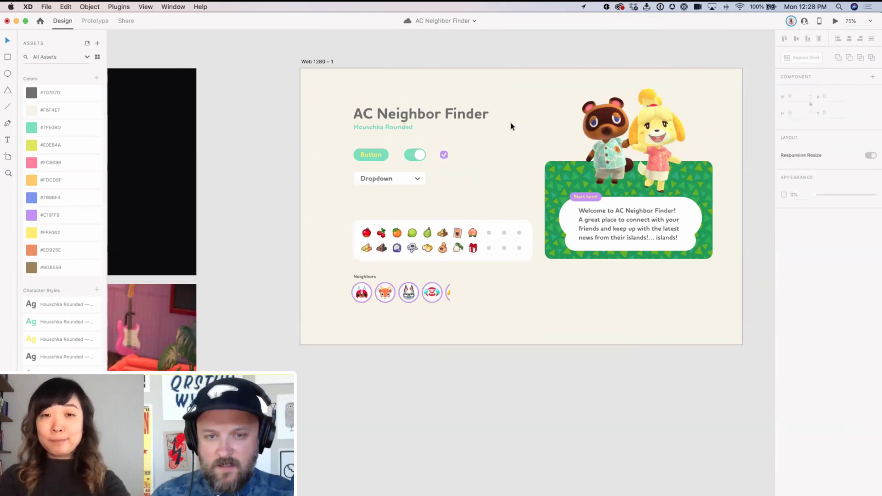
scroll(478, 193, down, 1)
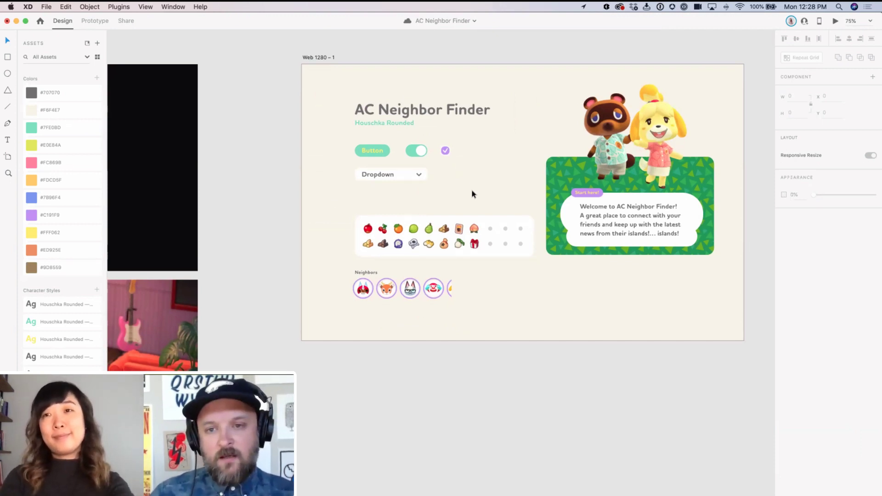
scroll(478, 191, right, 2)
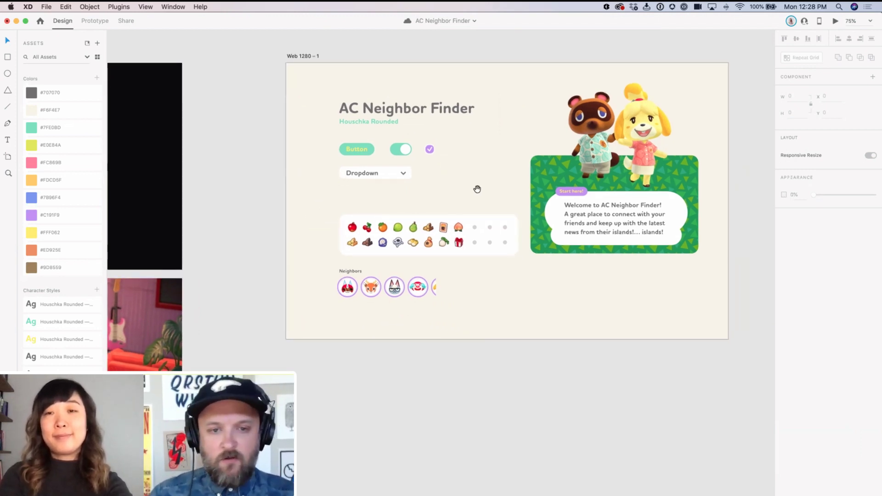
scroll(476, 189, right, 3)
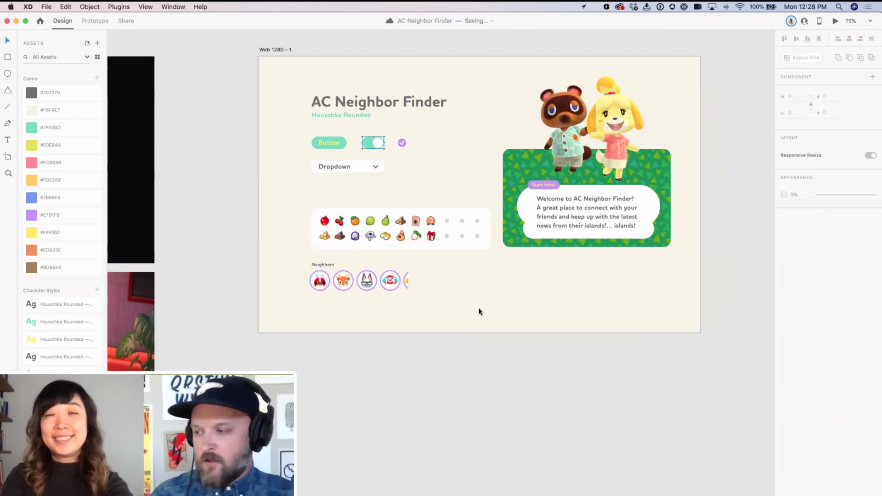
scroll(652, 331, right, 10)
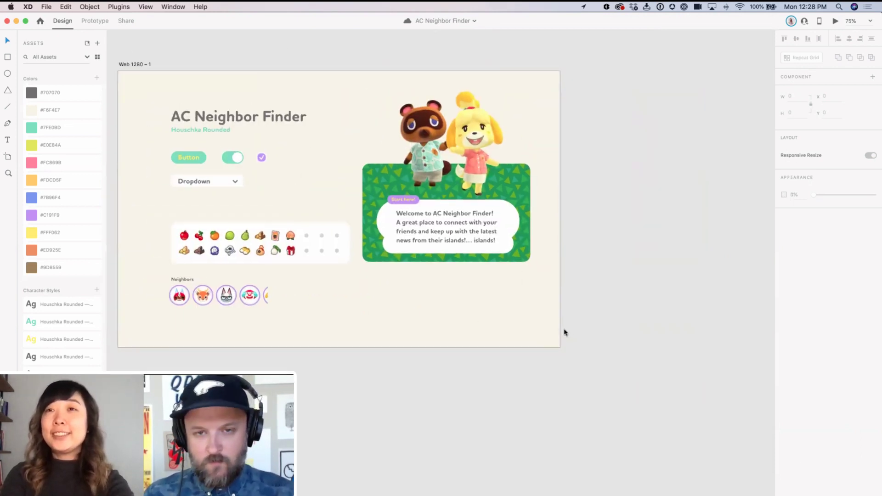
key(super+minus)
key(space)
drag(586, 306, 570, 277)
scroll(575, 275, left, 8)
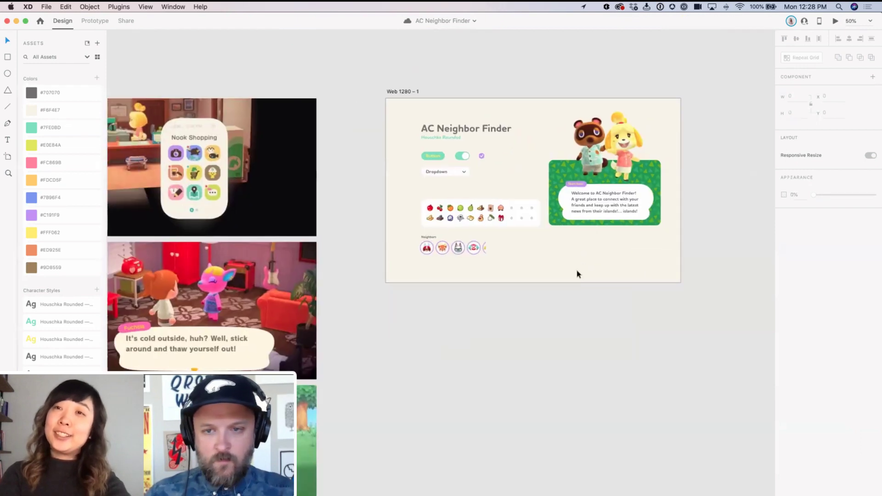
scroll(487, 266, right, 6)
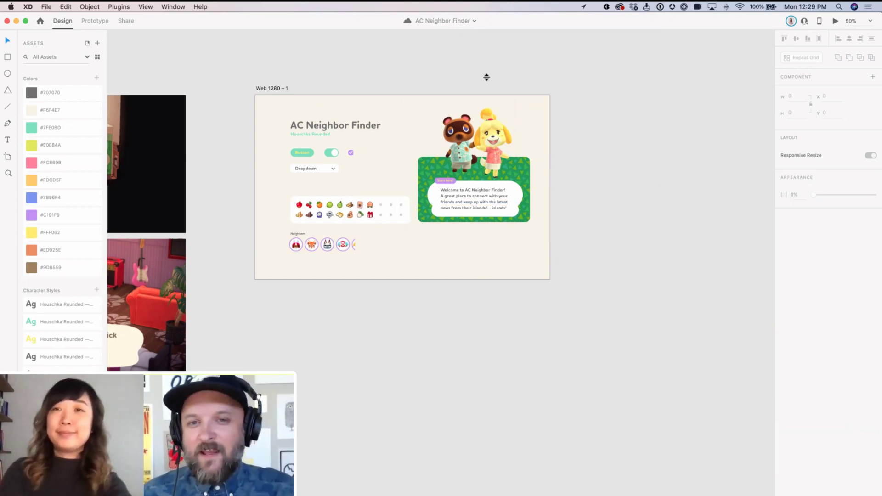
Step: Try enlarging the green background rectangle of the welcome card to 524 by 316, and undo the resize
key(z)
drag(396, 87, 580, 244)
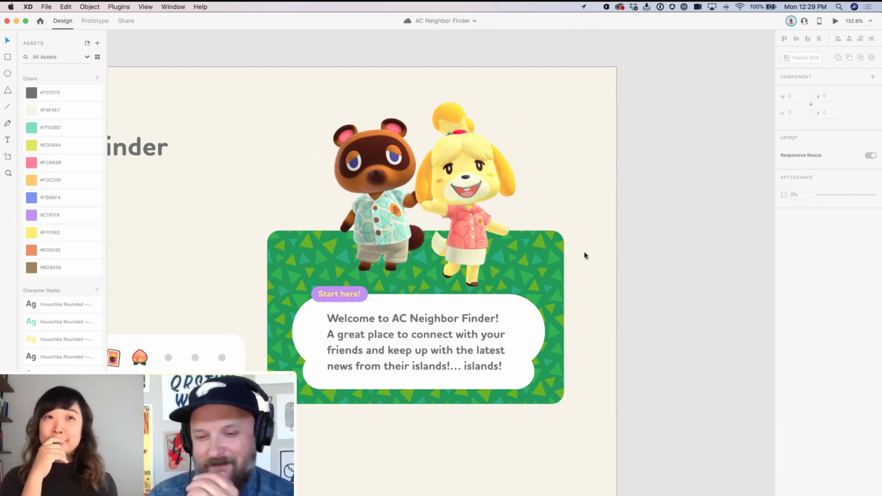
click(563, 266)
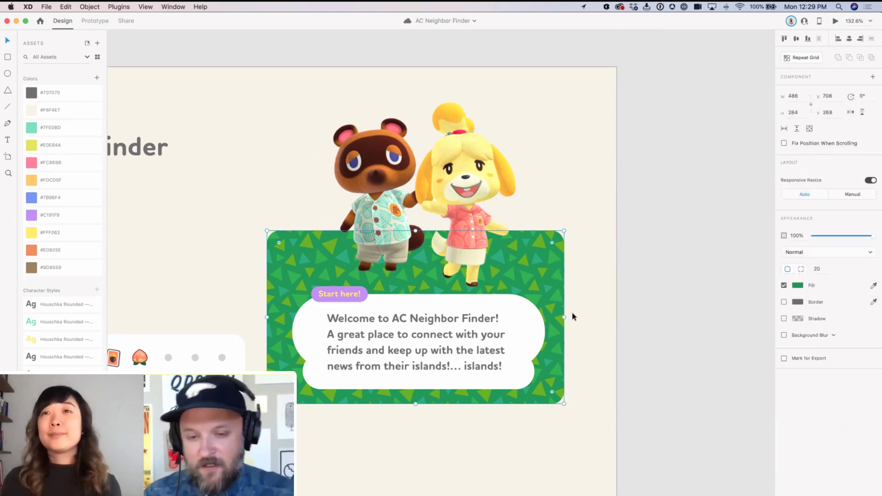
scroll(543, 195, down, 5)
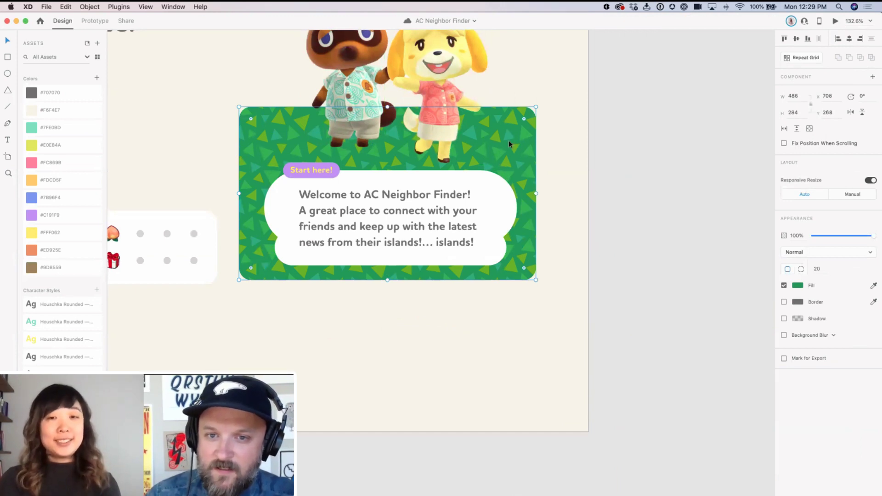
drag(536, 280, 559, 300)
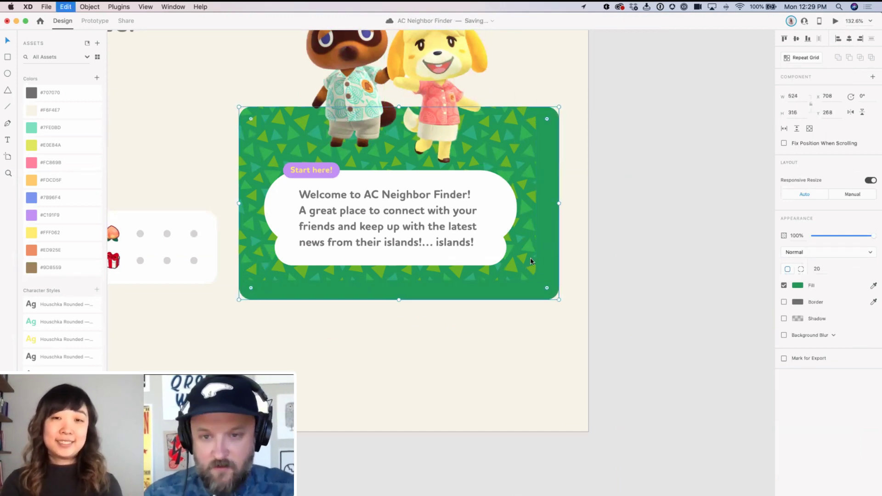
key(super+z)
key(super+z)
key(super+z)
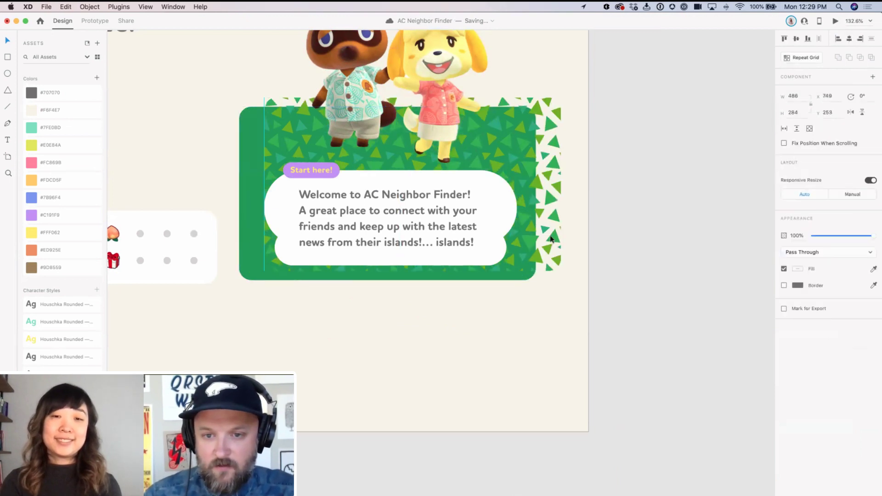
key(super+shift+z)
Step: Try enlarging the triangle pattern alone to 761 by 474, and the pattern together with the green background to 592 by 373
drag(536, 278, 710, 390)
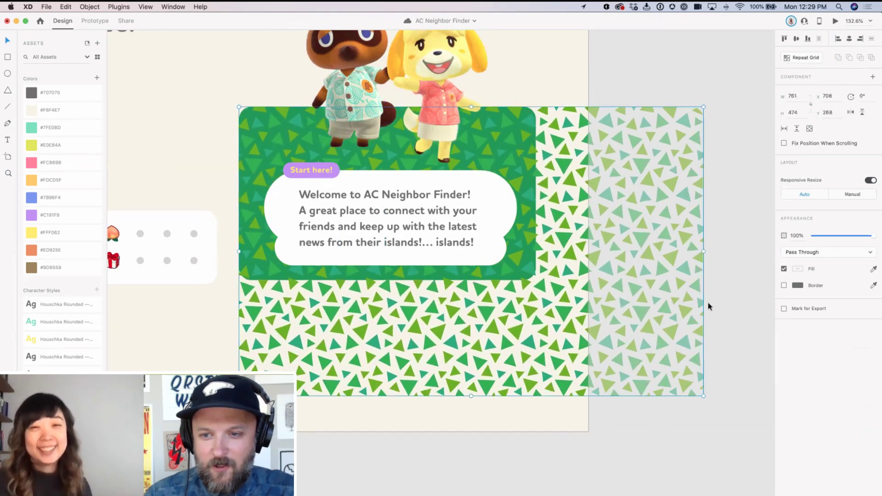
key(Escape)
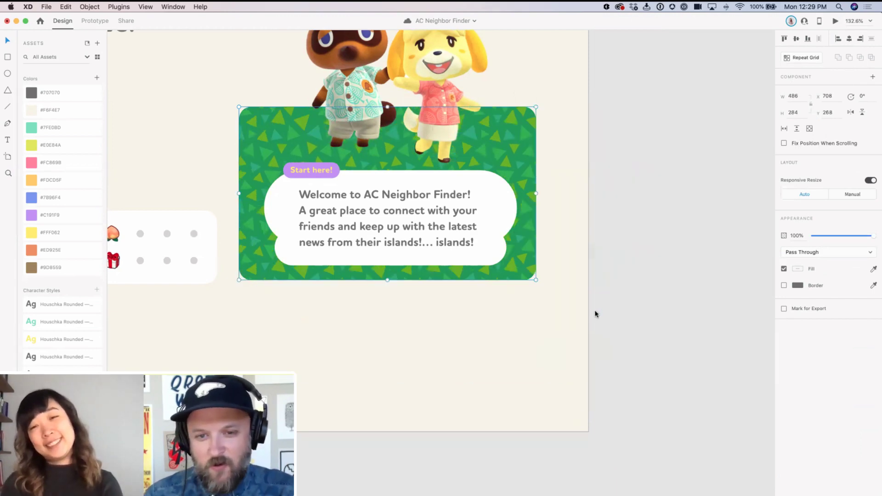
drag(535, 279, 601, 334)
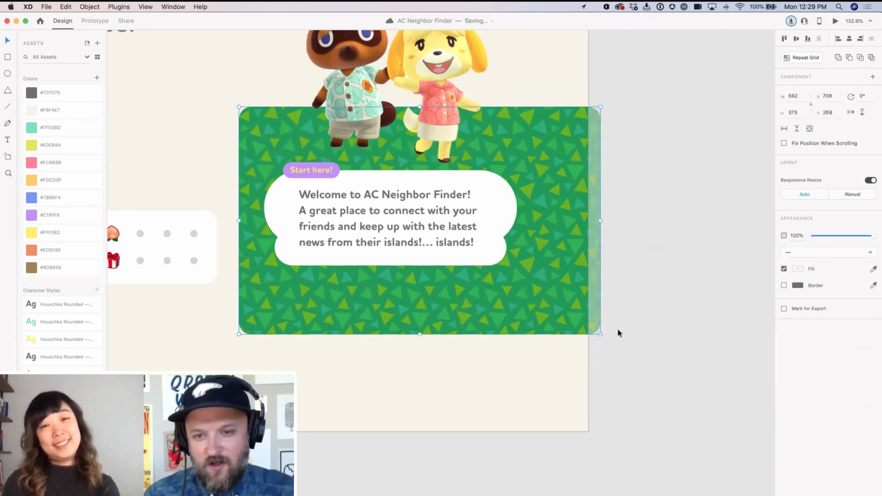
key(super+z)
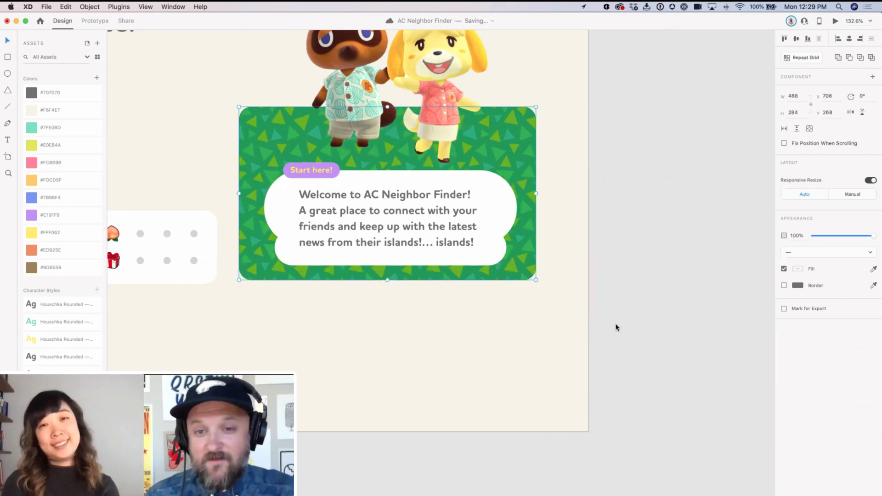
Step: Group the green background with its triangle pattern, try enlarging the group, undo the resize, and deselect it
key(super+g)
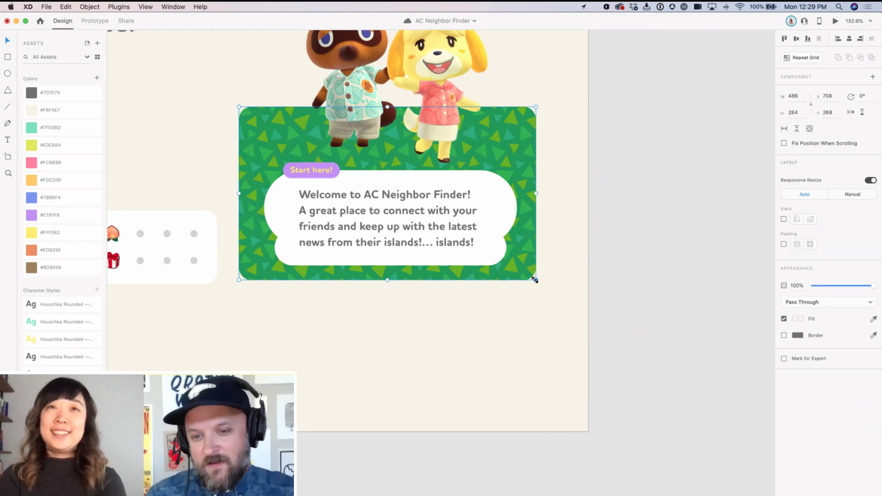
drag(535, 279, 666, 350)
key(super+z)
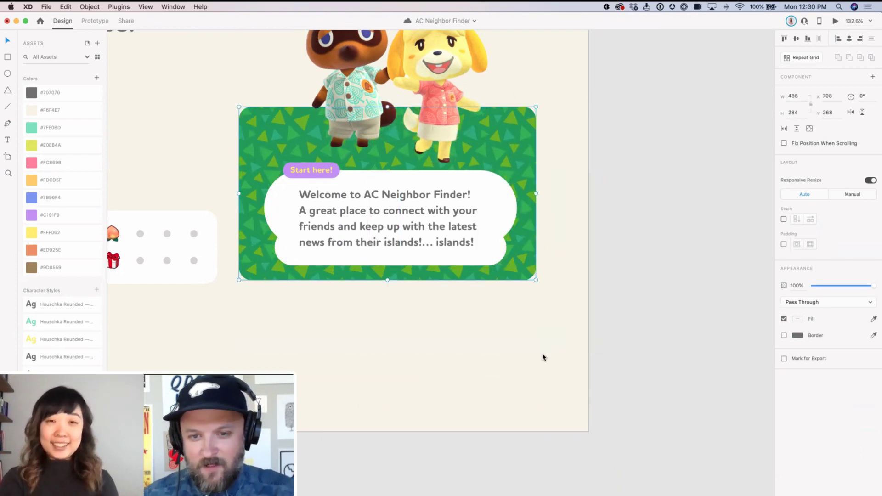
click(549, 357)
scroll(542, 357, down, 5)
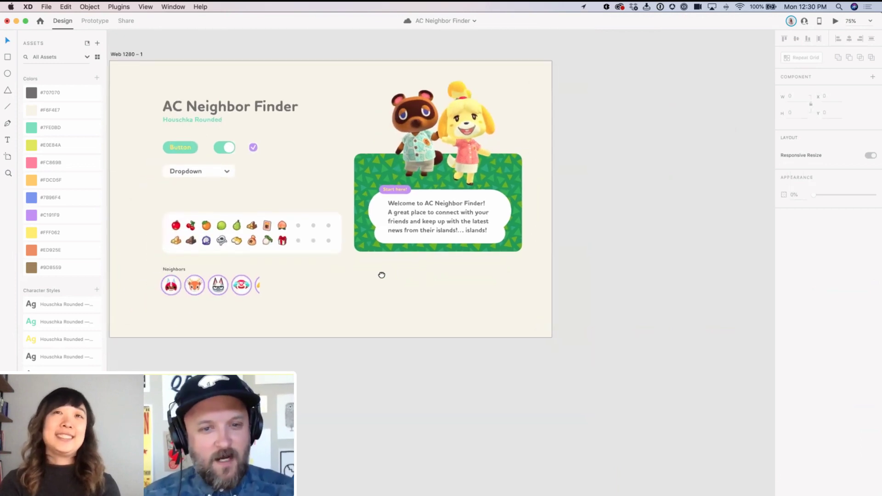
scroll(420, 289, left, 3)
scroll(547, 287, right, 3)
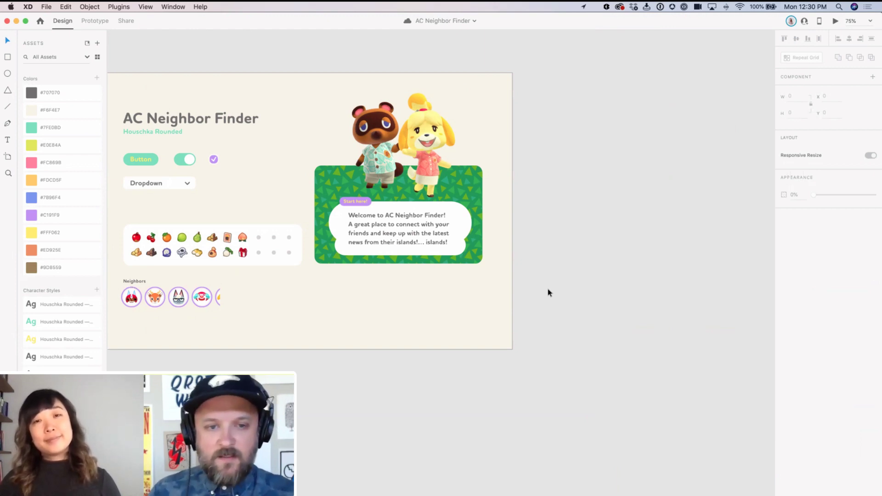
scroll(489, 209, right, 5)
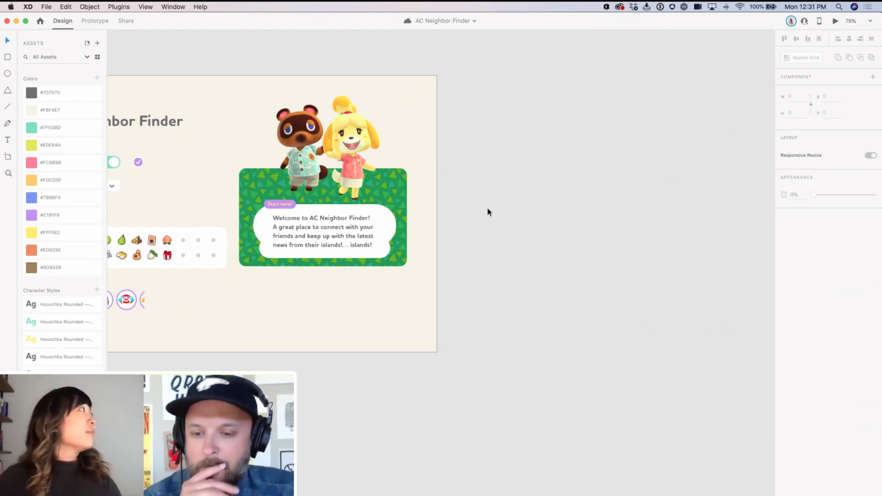
drag(504, 191, 647, 198)
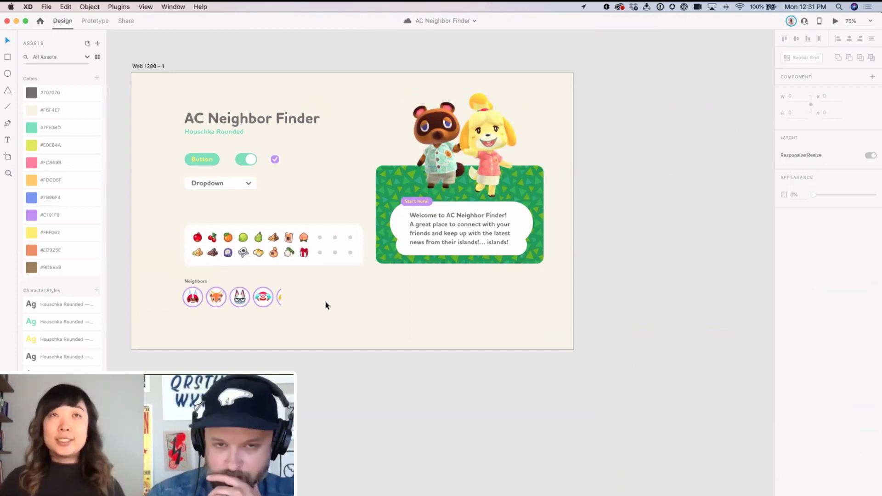
Step: Place the "Check Friend Stalk Price!" text from above the comment image in the empty space to the right of the Web 1280 – 1 artboard
key(super+minus)
key(super+minus)
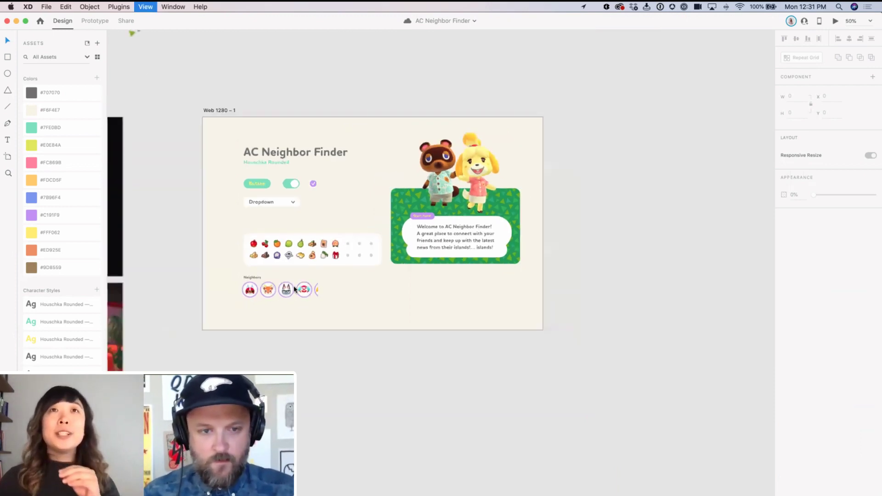
scroll(427, 275, left, 3)
click(129, 172)
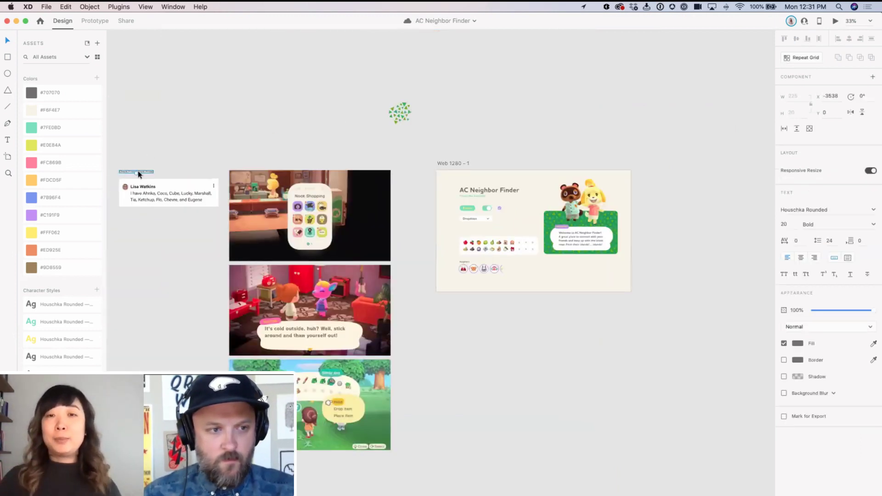
drag(811, 219, 595, 196)
drag(665, 198, 544, 190)
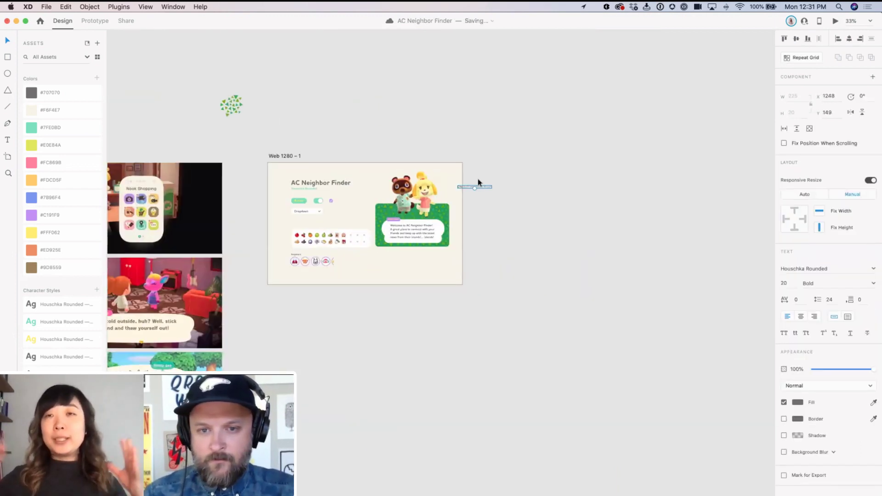
click(525, 202)
Step: Replace the text beside the artboard with the heading "Screens" and a second line "List of friends I know!"
scroll(519, 221, up, 5)
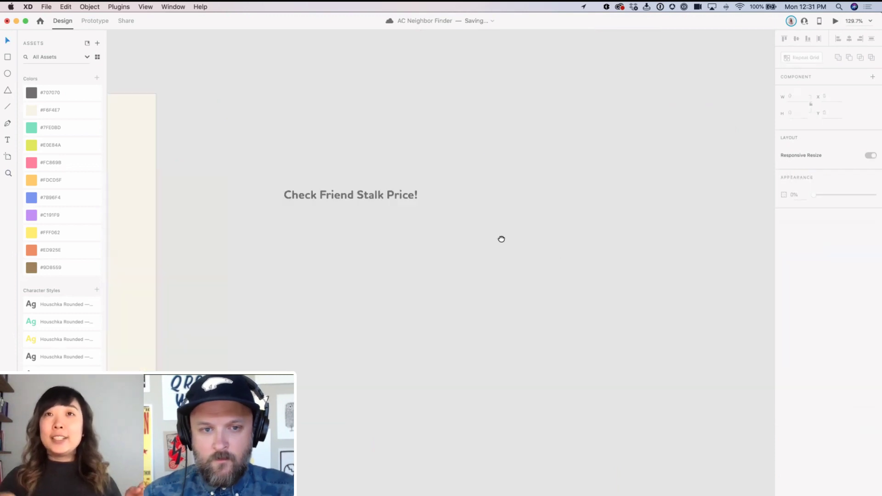
click(505, 224)
double_click(505, 222)
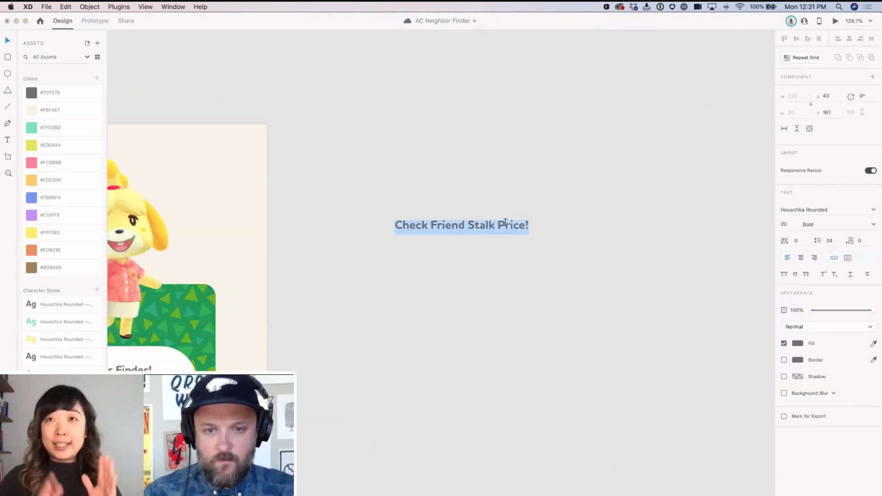
text(Screens)
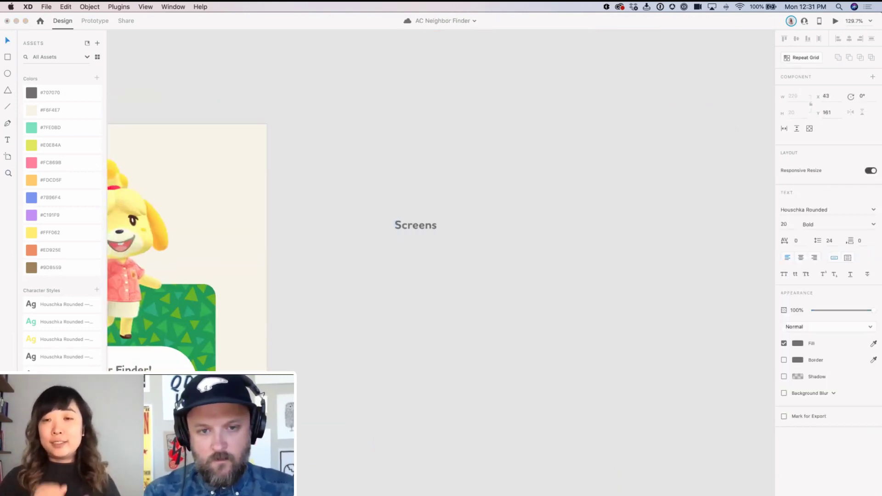
key(Return)
text(List of friends I know)
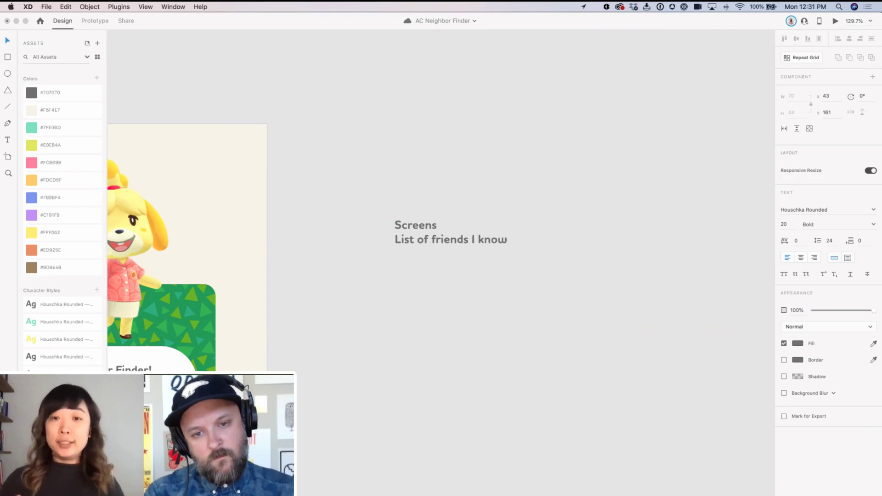
text(!)
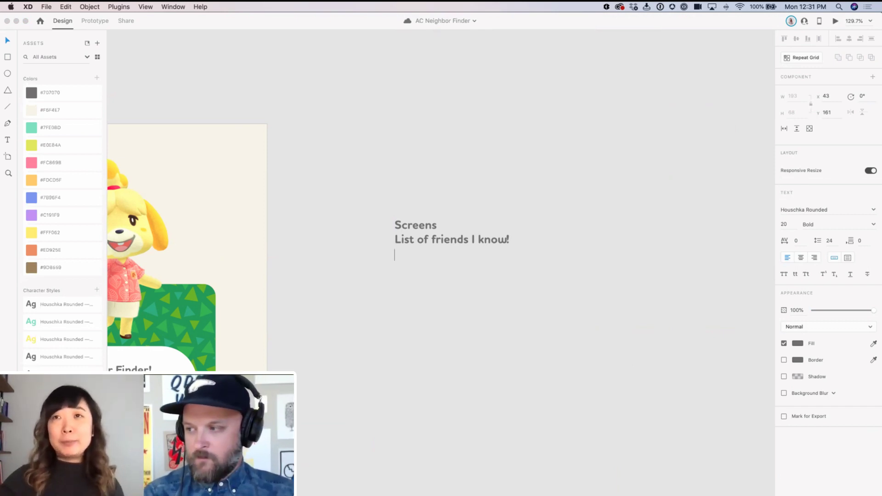
Step: Add the third line "Find new friends and all the cool things I know!" to the Screens list
text(Find )
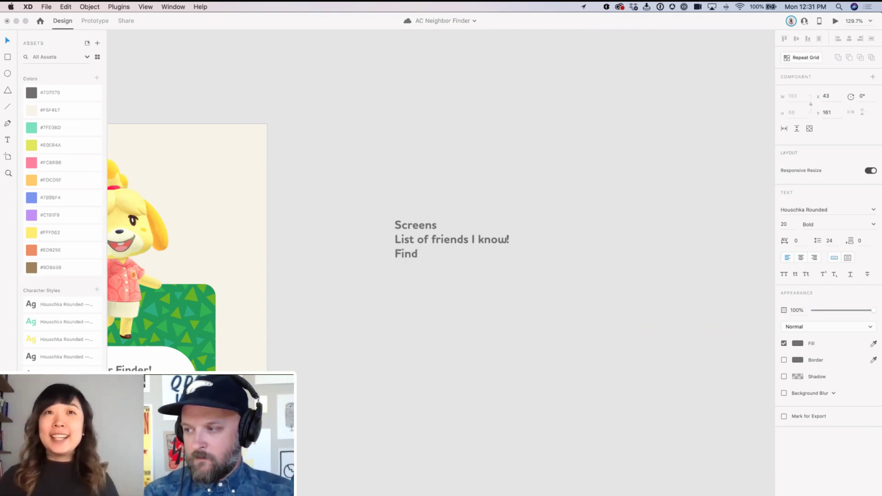
text(new friends!)
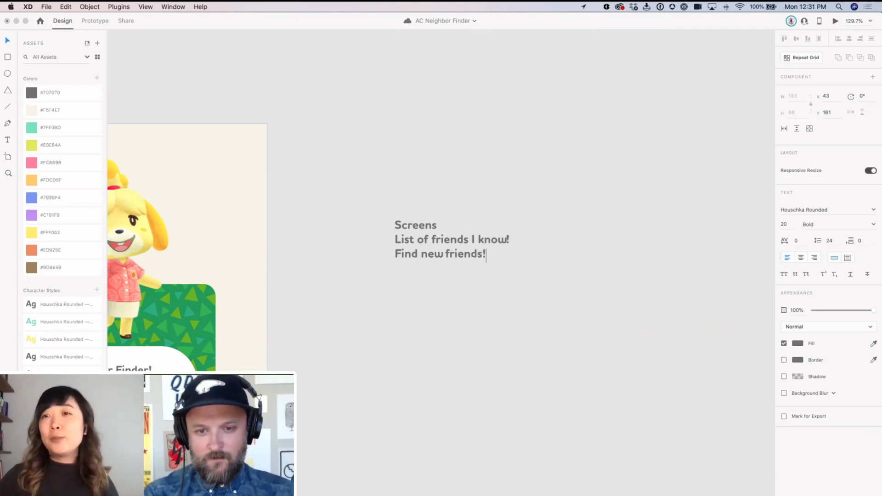
key(BackSpace)
text(and)
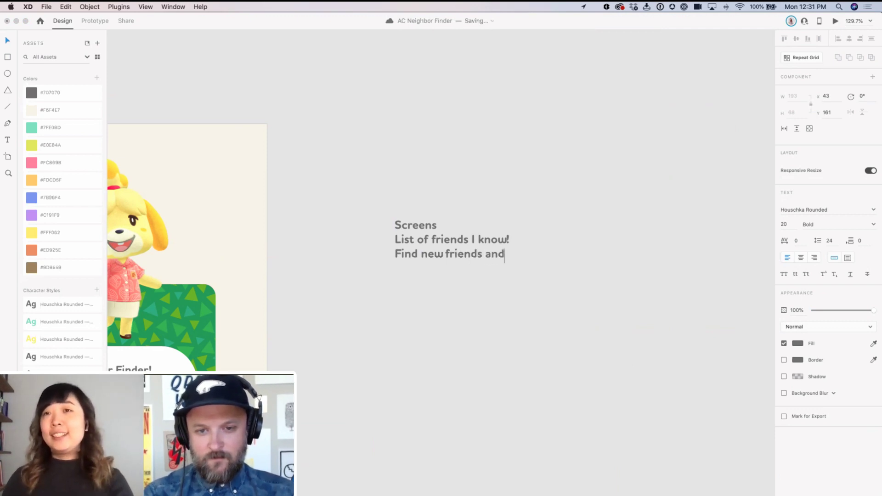
text( all the cool)
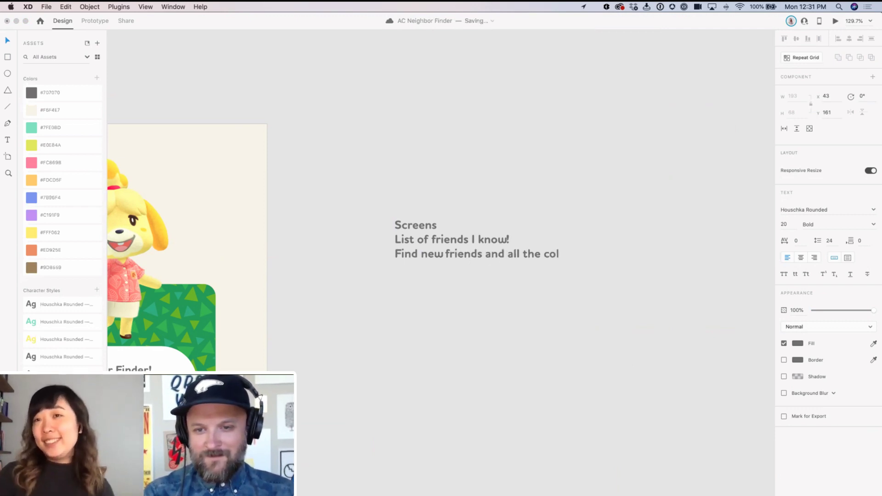
text( things I kno)
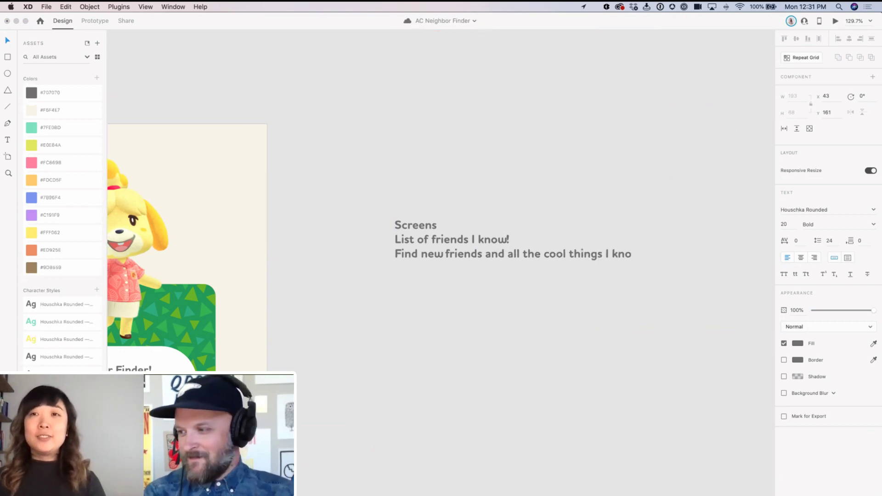
text(w!)
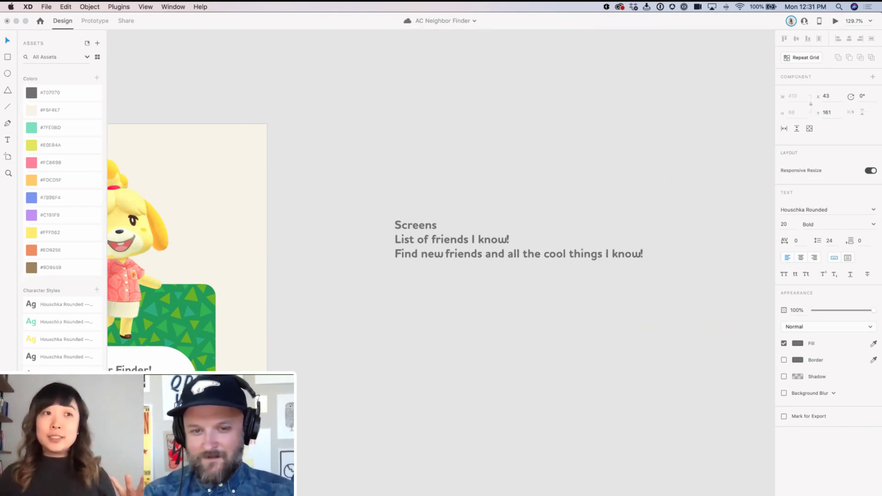
Step: Add the fourth line "Dashboard of suggested friends? Based on my interests?" to the Screens list
key(Return)
text(Dashboard o)
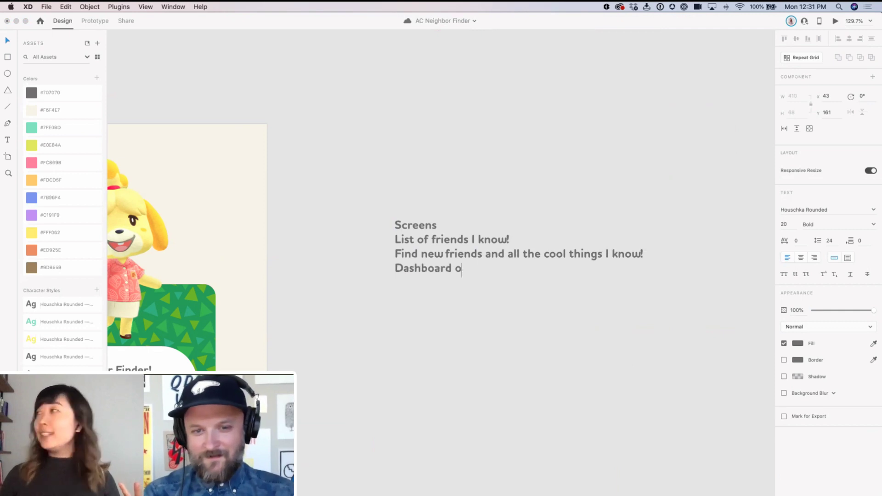
text(f suggested firends)
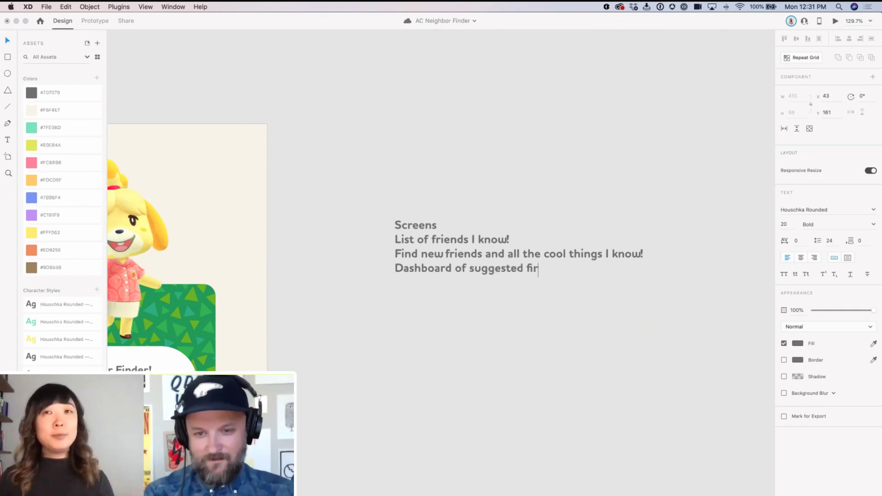
key(BackSpace)
key(BackSpace)
key(BackSpace)
key(BackSpace)
key(BackSpace)
key(BackSpace)
text(rien)
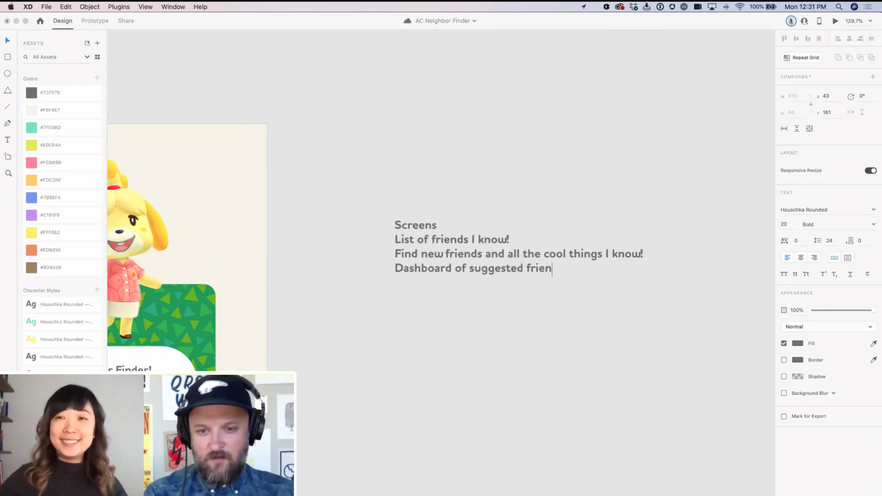
text(ds? Based)
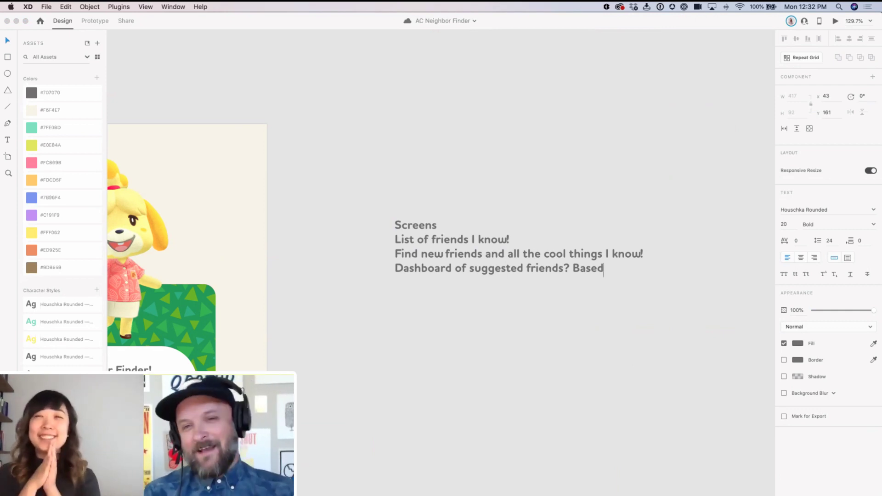
text(on my interests?)
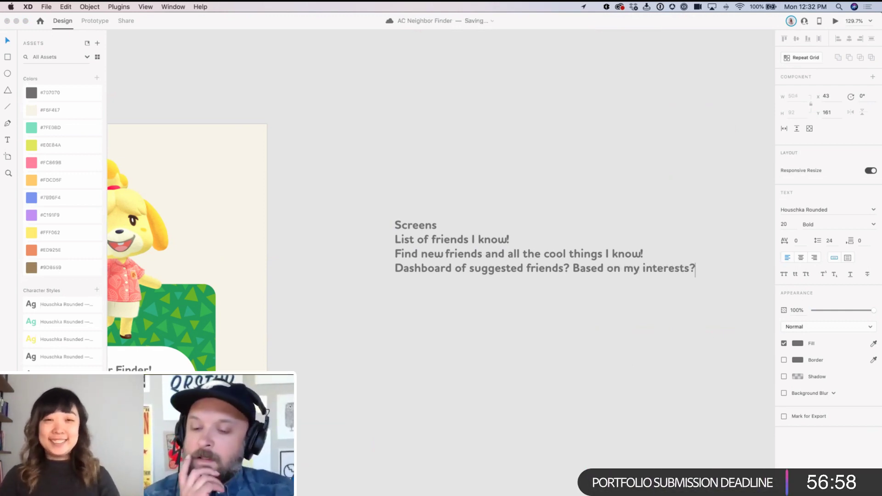
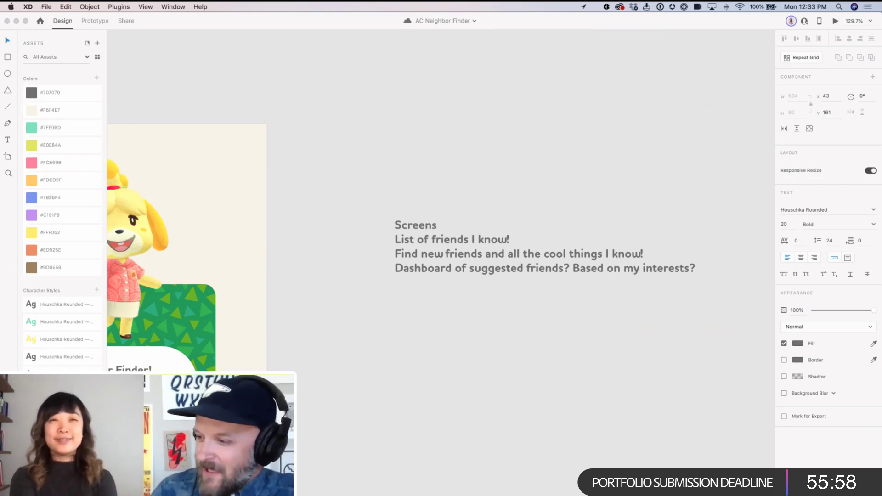
Step: Switch to Chrome, move the grass pattern search window out of view, and bring in the Game8 List of Villagers window
key(super+Tab)
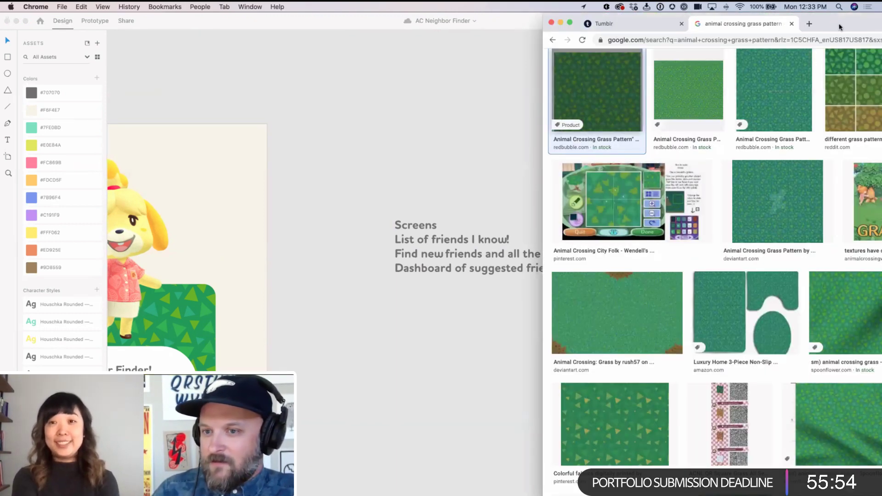
drag(840, 26, 881, 198)
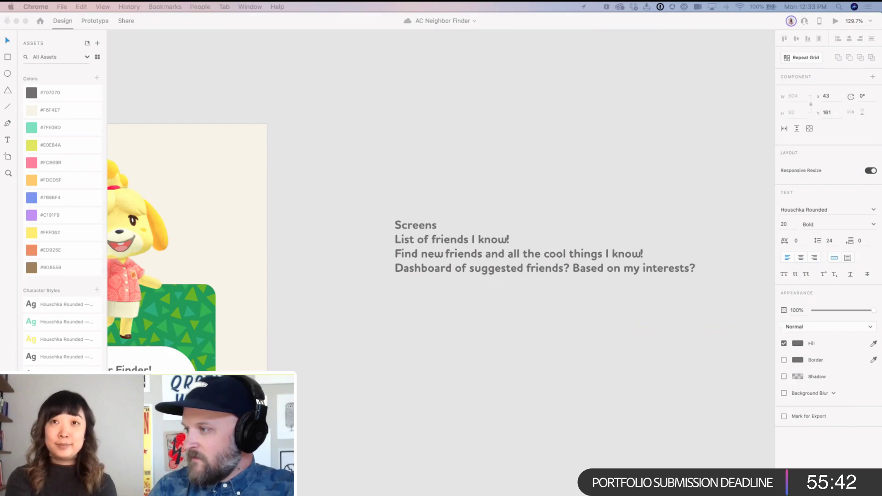
drag(551, 494, 222, 22)
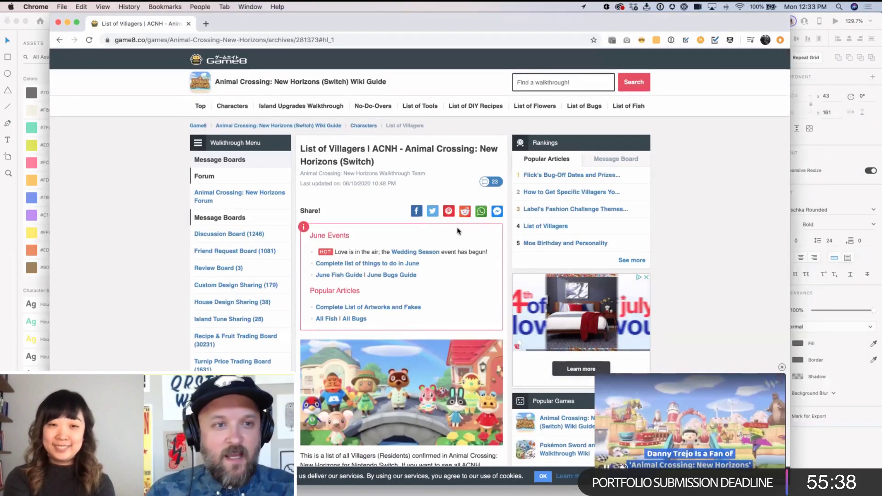
Step: Examine the villager cards by species on the List of Villagers page, from Alligators down to Cows and Cubs
scroll(438, 210, down, 8)
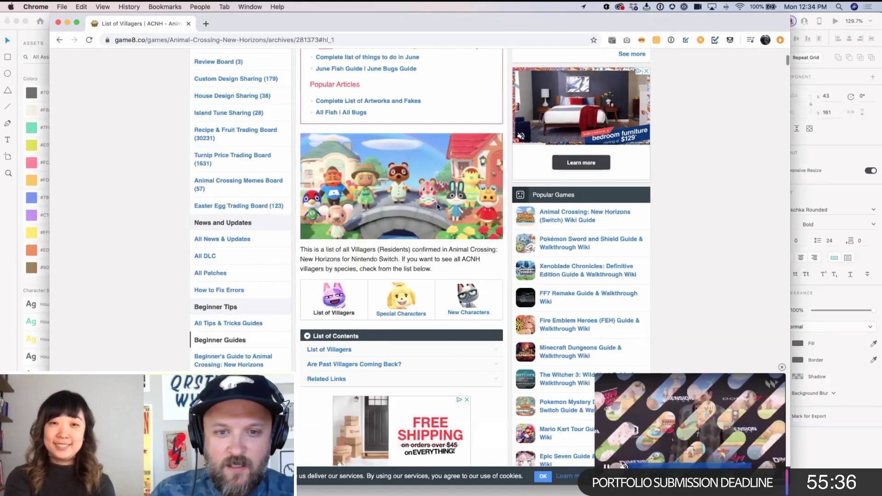
scroll(439, 208, down, 9)
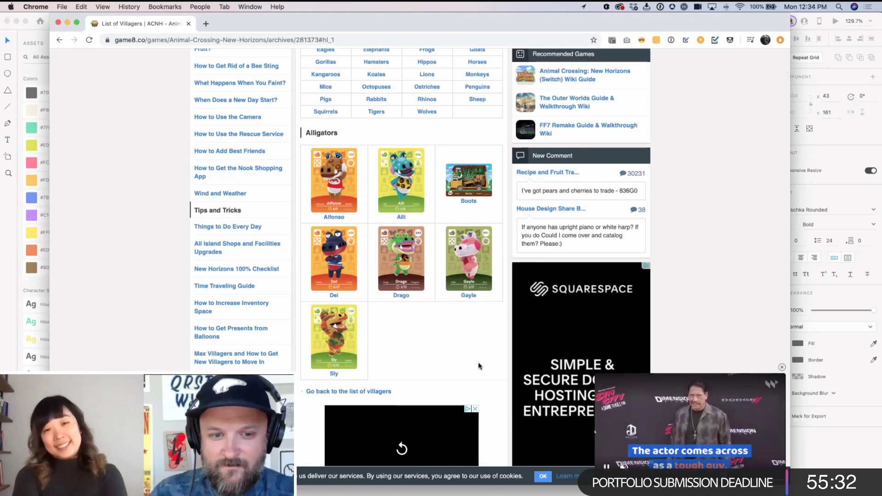
scroll(479, 367, down, 1)
scroll(478, 366, down, 9)
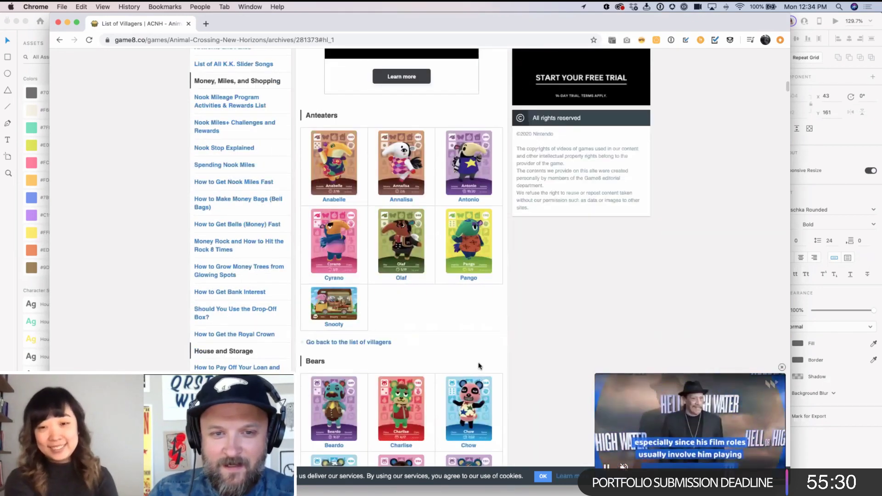
scroll(478, 367, down, 1)
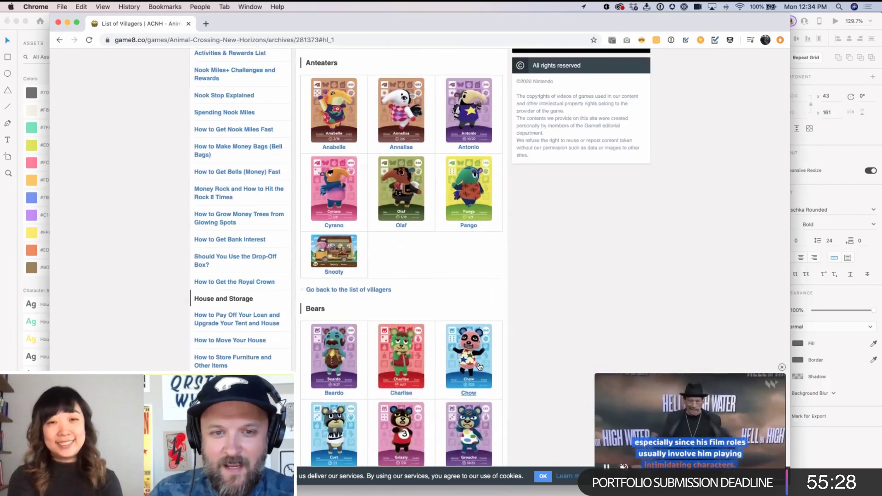
scroll(480, 366, down, 2)
scroll(479, 366, down, 8)
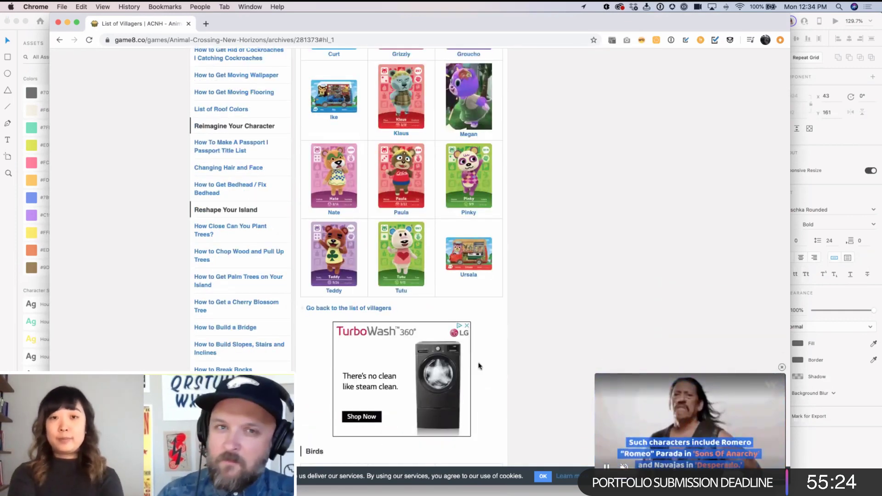
scroll(479, 366, down, 3)
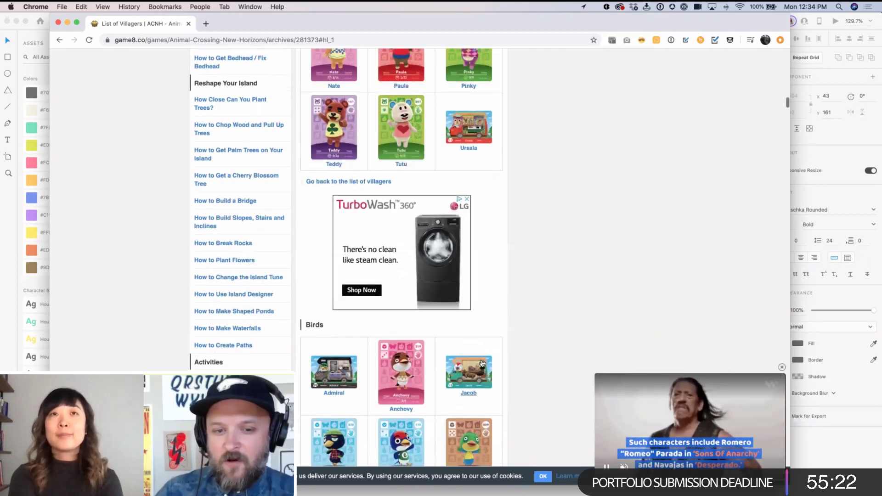
scroll(423, 345, down, 3)
scroll(452, 368, down, 4)
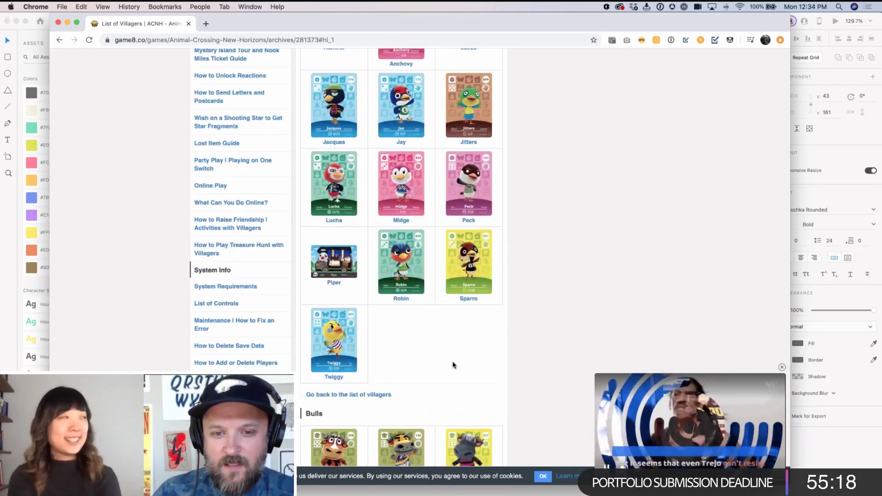
scroll(452, 365, down, 5)
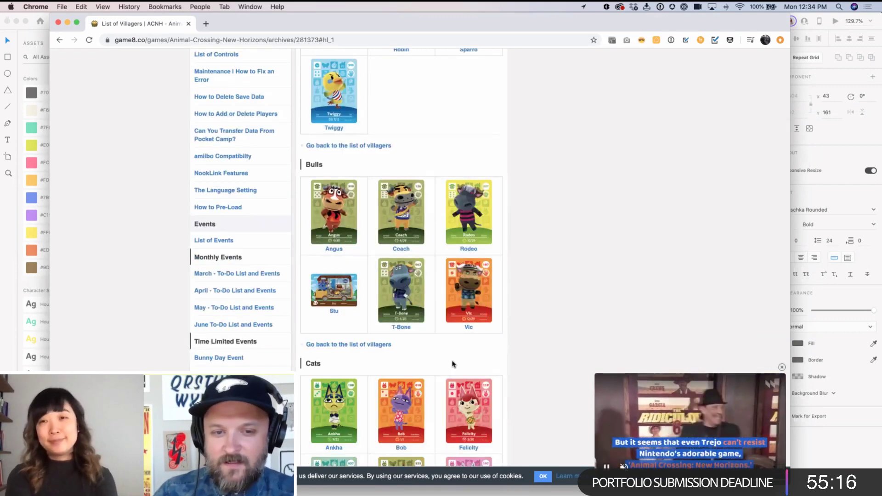
scroll(453, 364, down, 1)
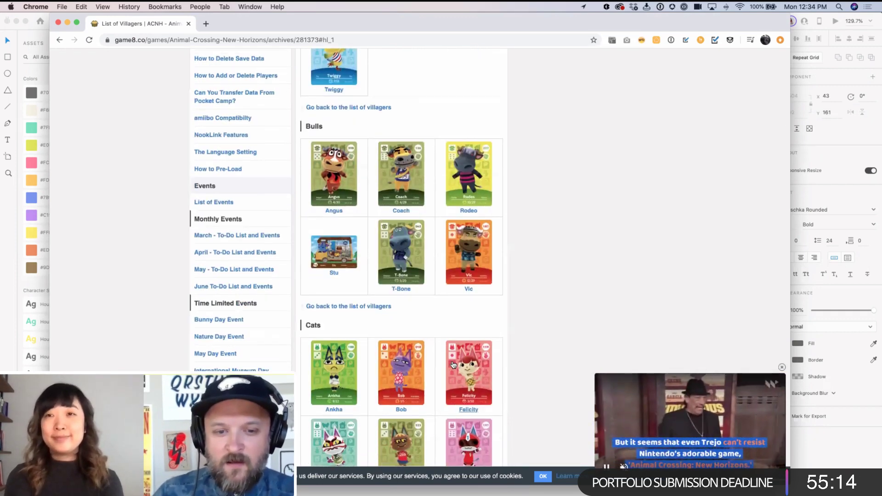
scroll(453, 365, down, 4)
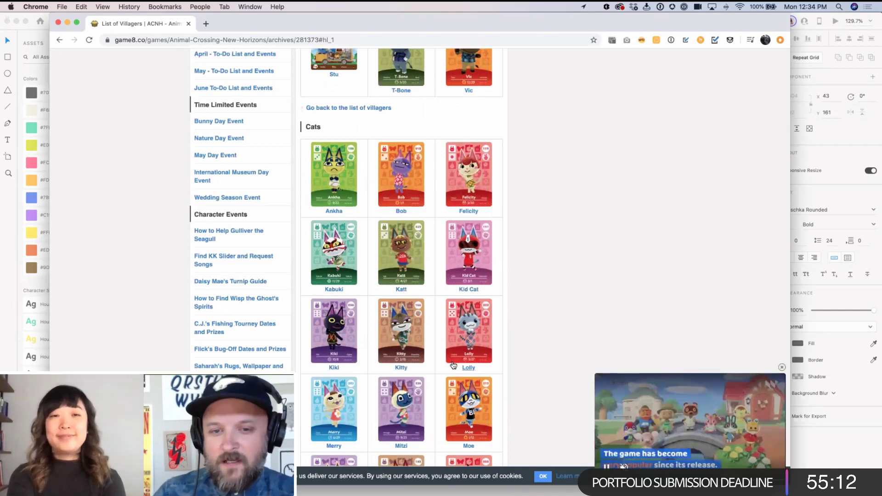
scroll(452, 365, down, 3)
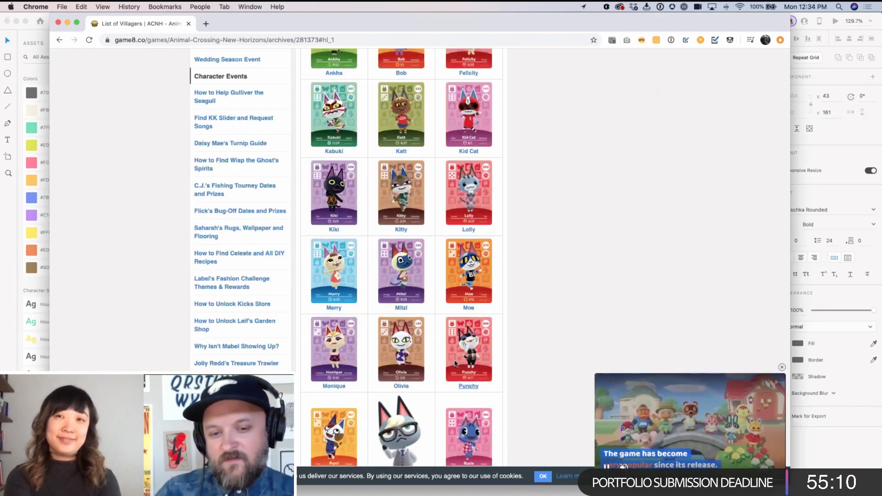
scroll(455, 363, down, 7)
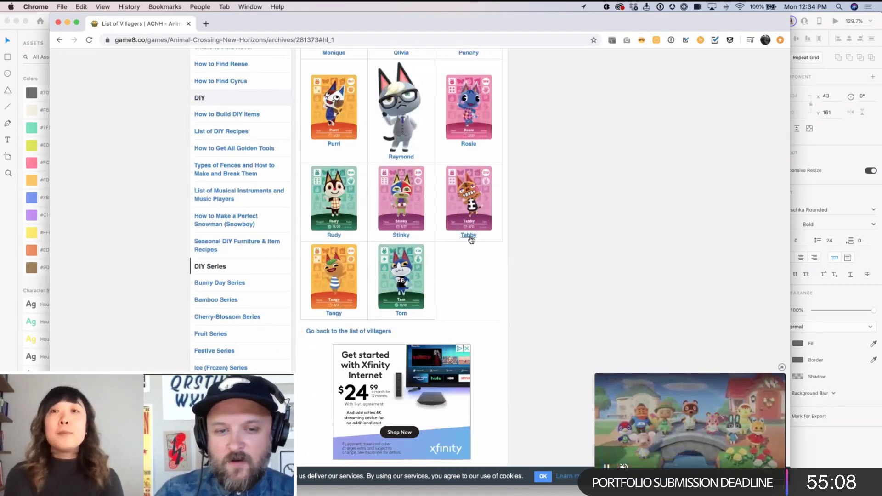
scroll(473, 237, down, 7)
scroll(474, 237, down, 6)
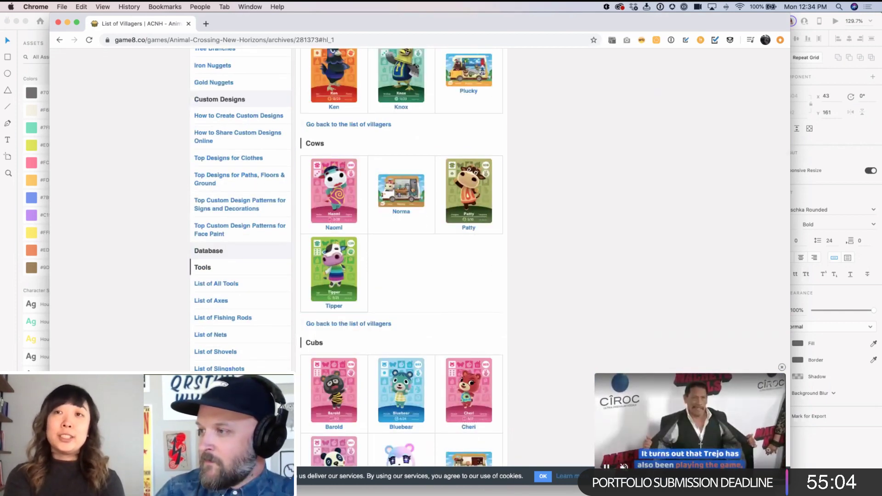
Step: Examine the Cubs, Deer and Dogs villager cards further down the list, shifting the browser window slightly
key(super+Tab)
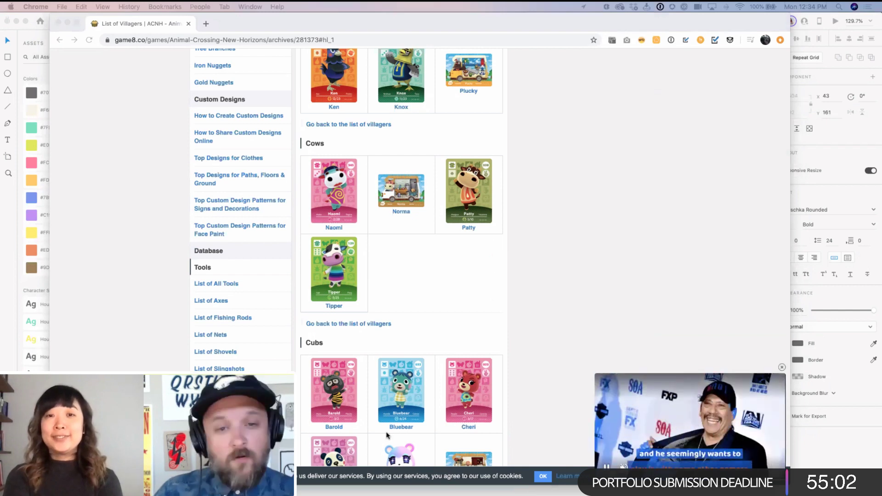
click(460, 291)
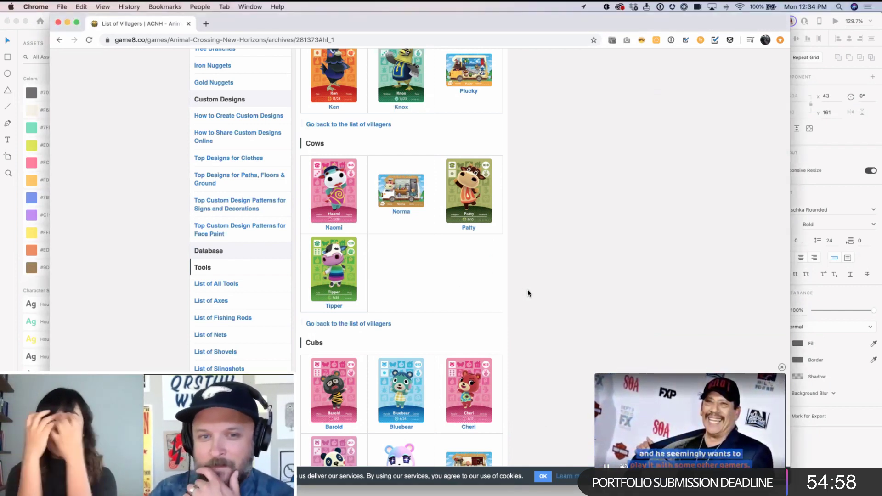
scroll(528, 291, down, 3)
scroll(529, 291, down, 10)
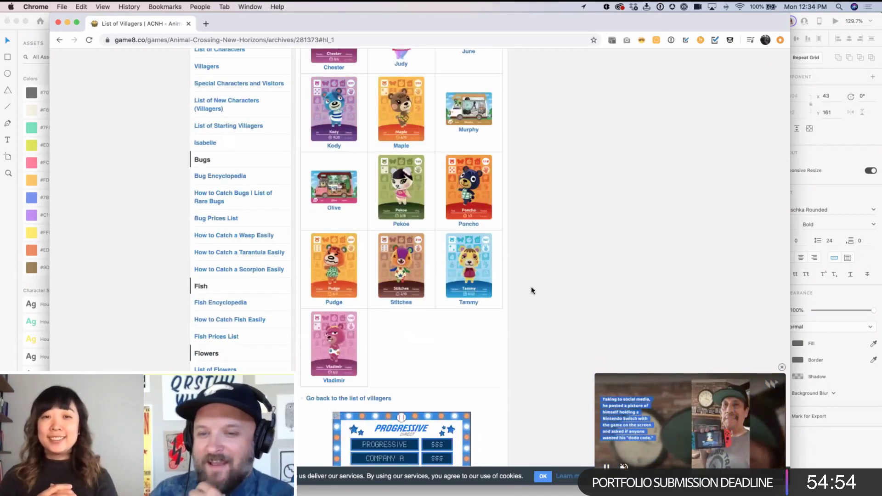
scroll(526, 293, down, 4)
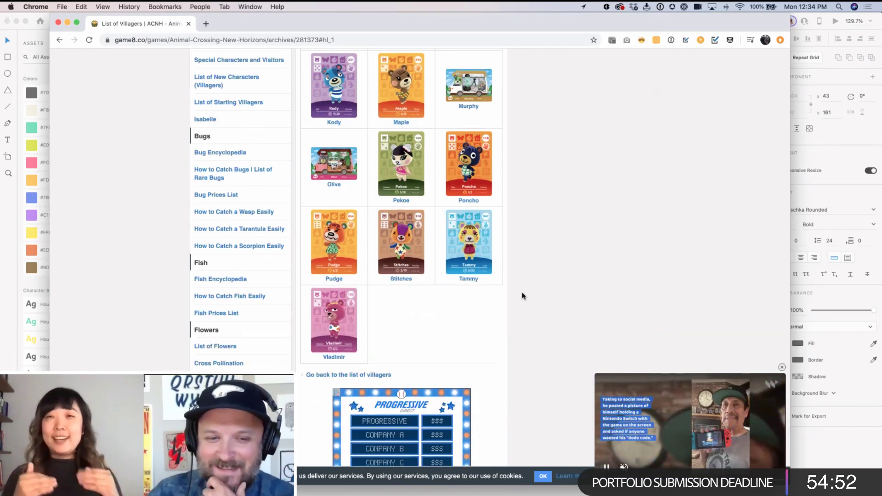
scroll(524, 295, down, 8)
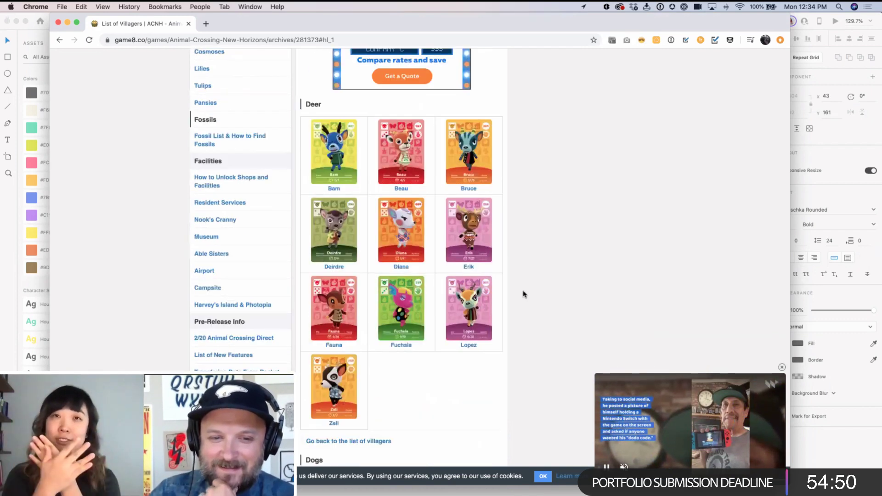
scroll(523, 294, down, 8)
scroll(522, 292, down, 6)
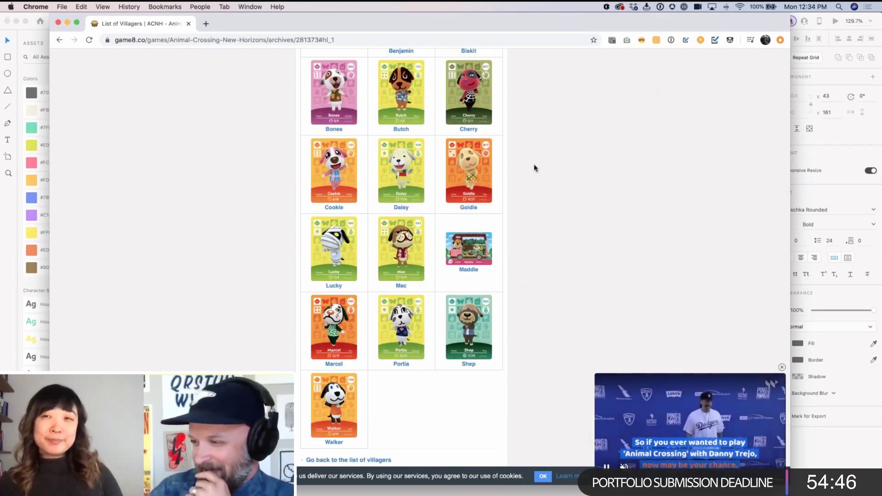
mouse_move(530, 23)
mouse_down()
mouse_move(559, 50)
mouse_move(881, 157)
mouse_move(492, 56)
mouse_move(537, 34)
mouse_up()
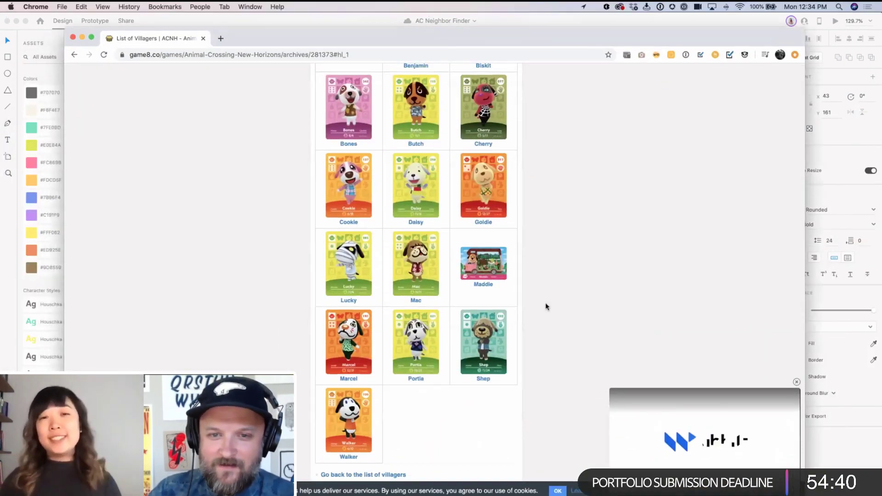
scroll(551, 299, up, 1)
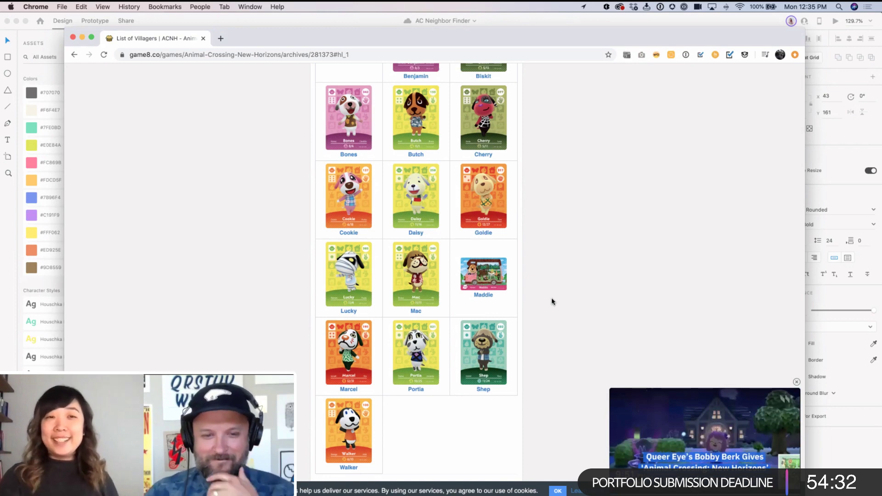
Step: Open the profile of the dog villager Walker and examine the basic information table
click(352, 432)
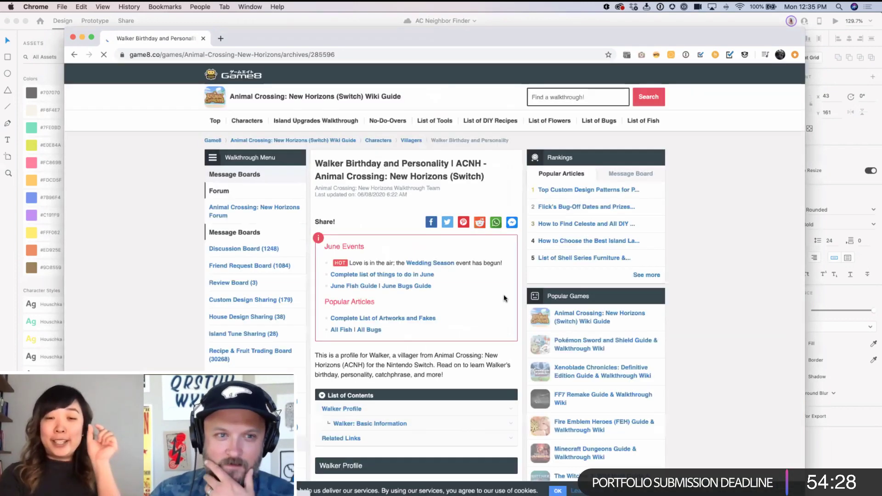
scroll(508, 299, down, 10)
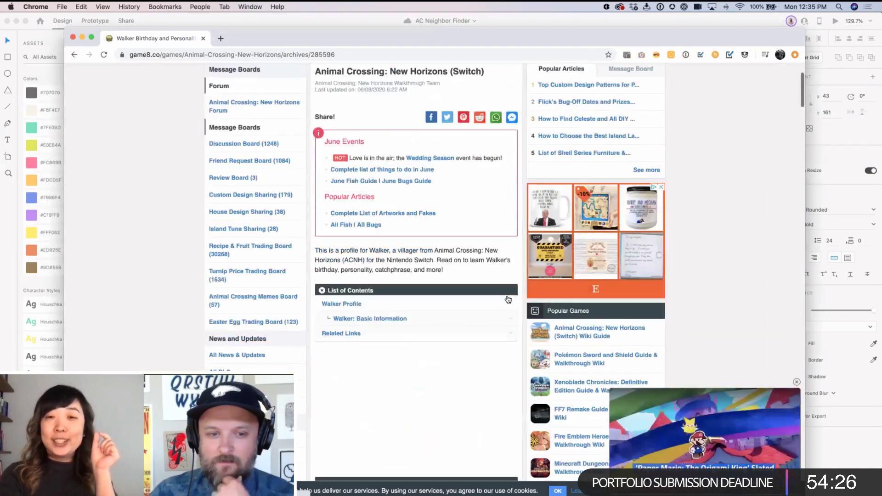
scroll(504, 298, down, 1)
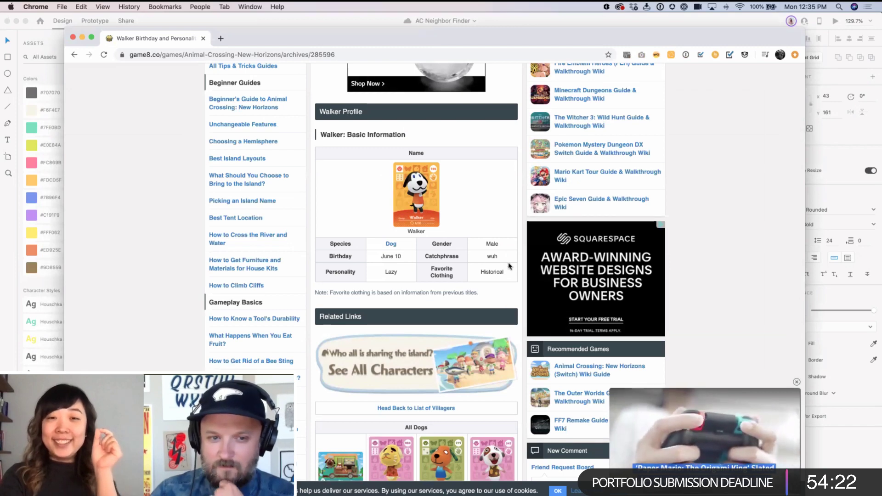
scroll(485, 238, down, 1)
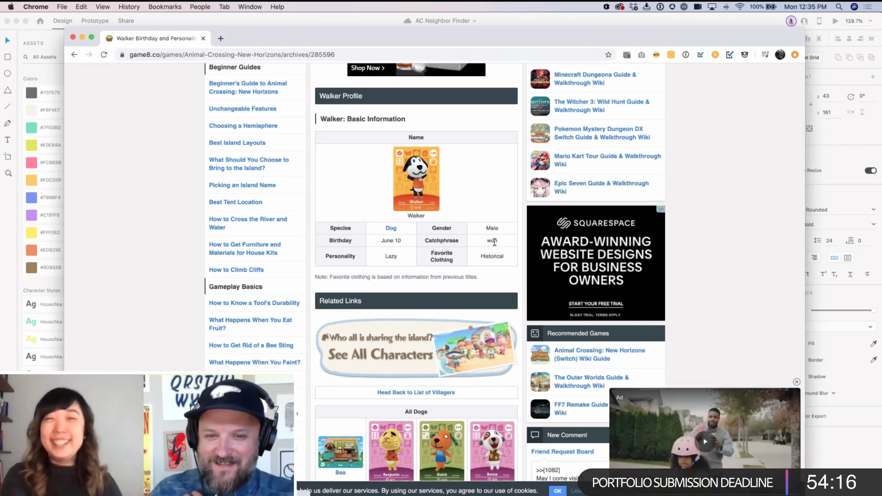
scroll(507, 278, up, 1)
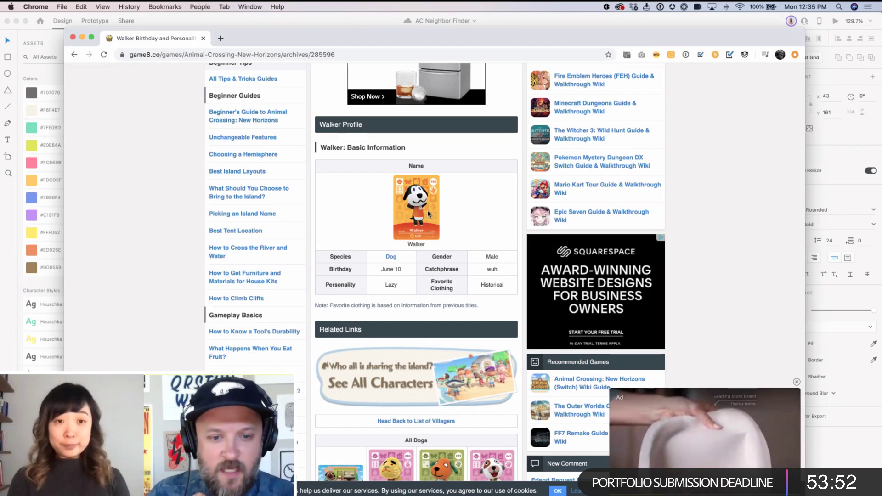
scroll(428, 212, down, 5)
scroll(427, 211, up, 5)
scroll(427, 211, up, 10)
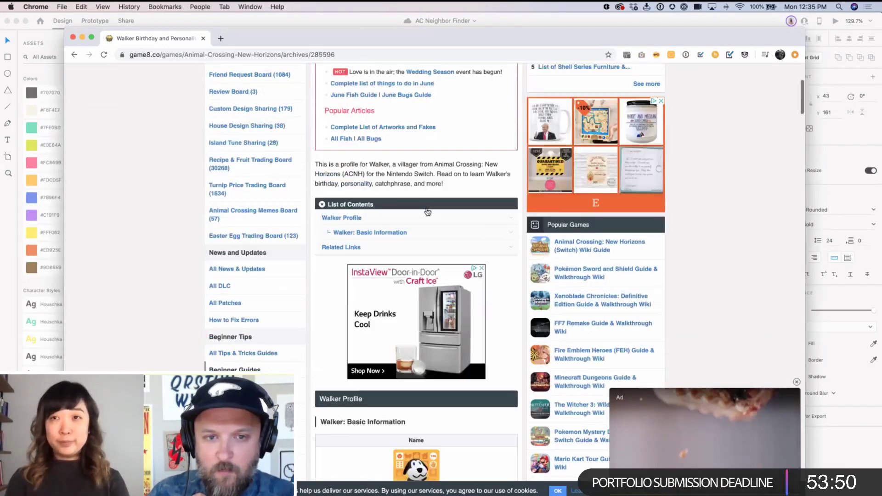
scroll(421, 207, down, 10)
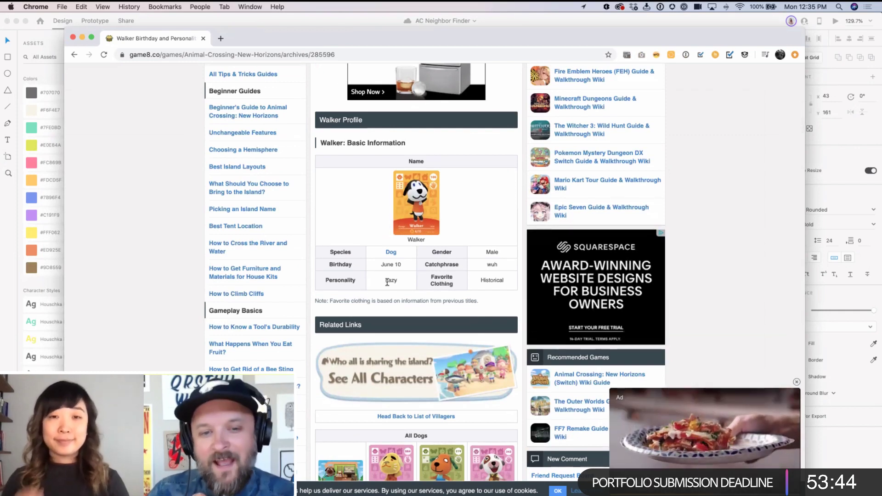
double_click(391, 280)
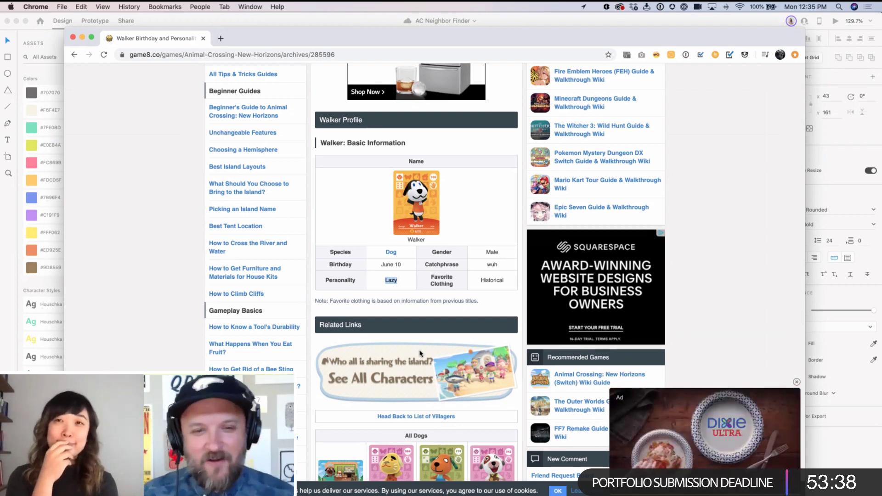
Step: Switch back to Adobe XD and move the Screens text list closer to the style artboard
double_click(270, 41)
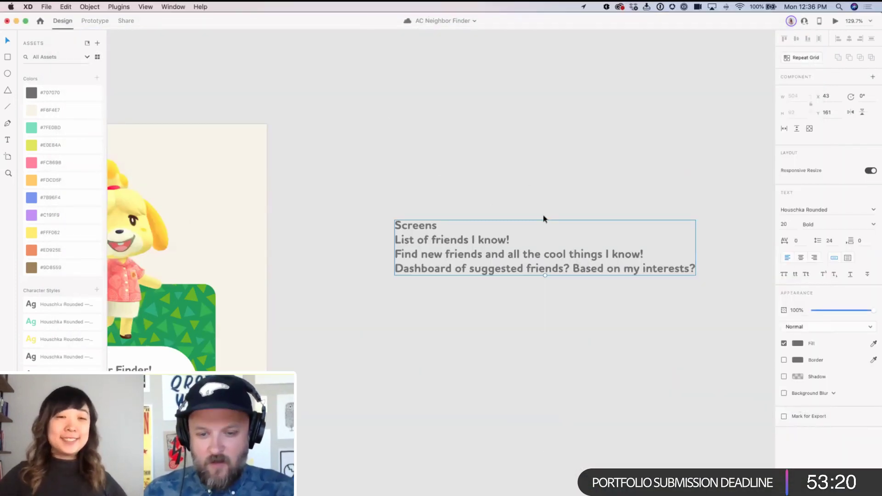
click(560, 171)
key(super+minus)
scroll(564, 205, down, 5)
scroll(563, 205, right, 2)
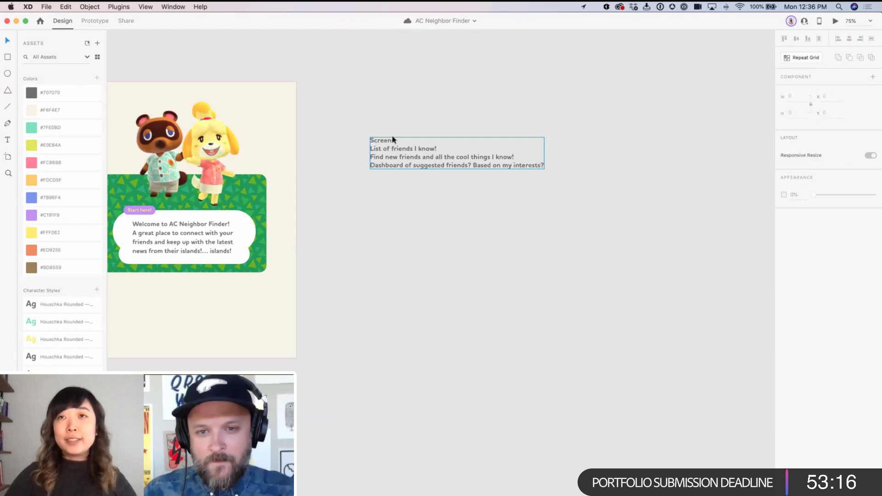
drag(434, 148, 389, 136)
Step: Add the line "Who's your favorite neighbor?" at the end of the Screens text list
double_click(481, 154)
click(481, 153)
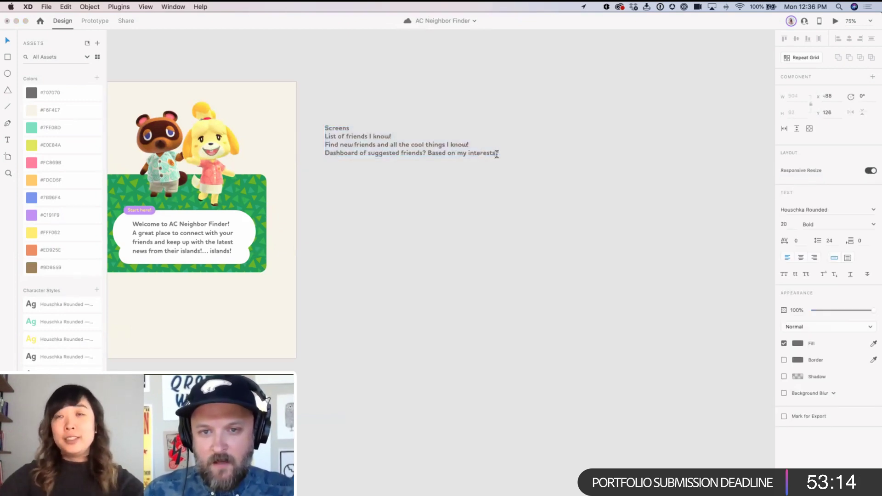
text(Who's your favorite neighbor?)
key(Escape)
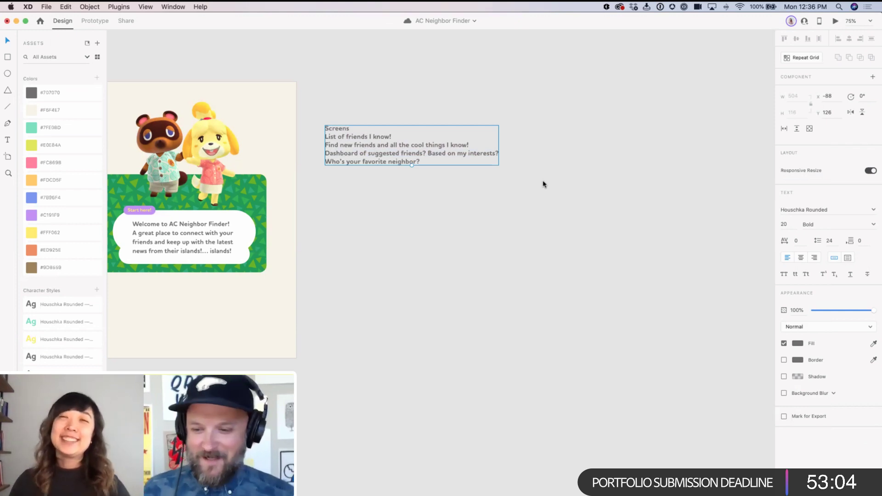
Step: Move the Screens text list to the empty canvas area just below the style artboard
scroll(394, 228, left, 5)
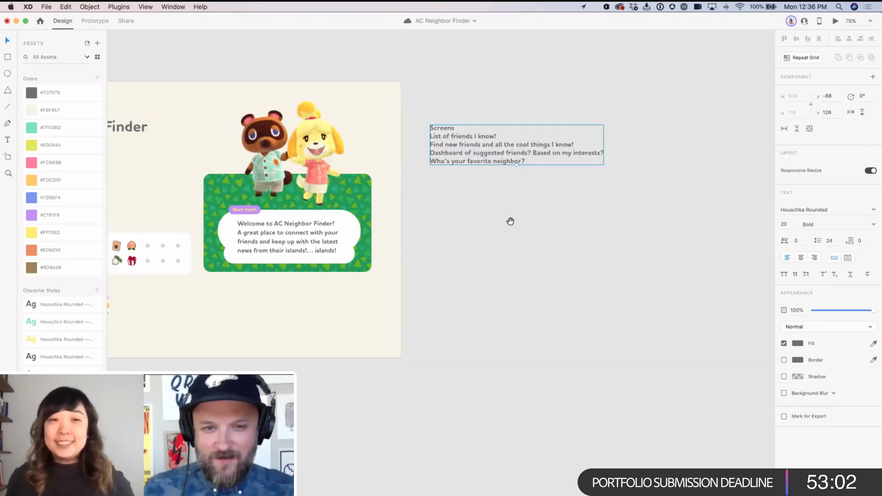
drag(478, 162, 464, 72)
drag(477, 131, 527, 101)
drag(502, 43, 333, 383)
click(506, 361)
scroll(531, 315, down, 3)
scroll(531, 315, left, 2)
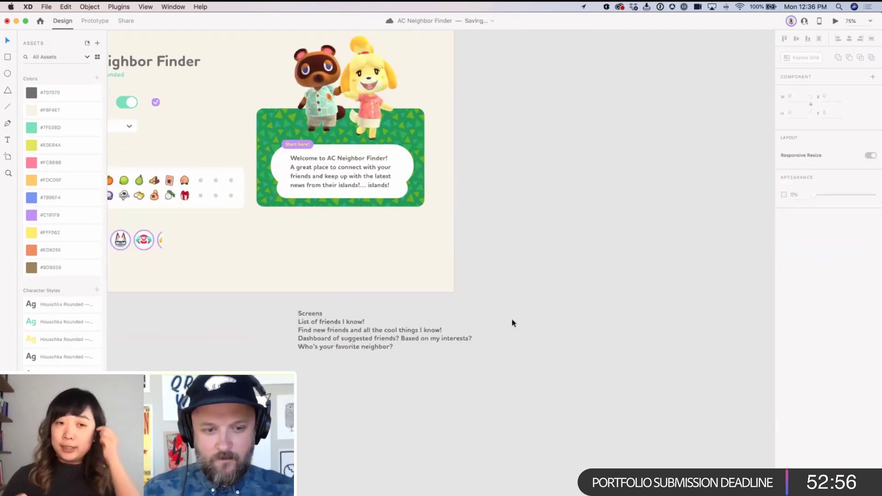
scroll(384, 319, down, 3)
scroll(384, 319, right, 2)
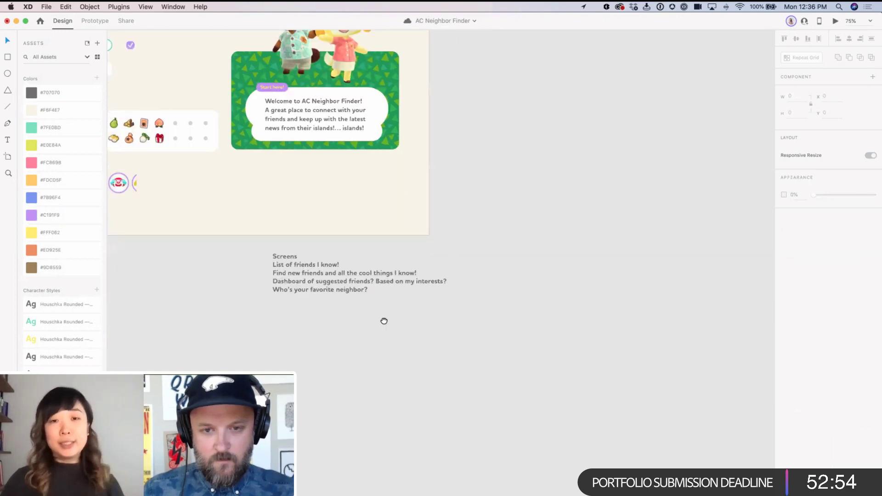
scroll(363, 384, up, 3)
scroll(363, 385, left, 2)
scroll(390, 392, down, 2)
scroll(390, 391, right, 1)
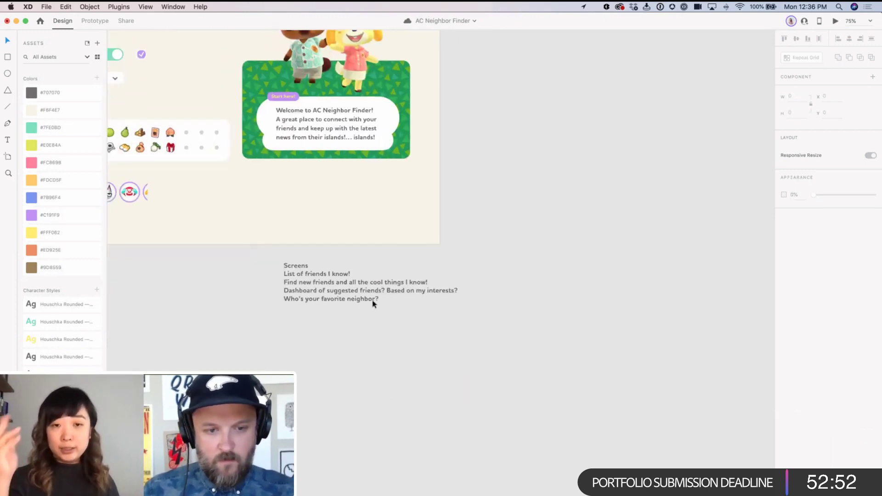
Step: Add the line "Suggested friends!" at the end of the Screens text list
double_click(378, 294)
click(389, 296)
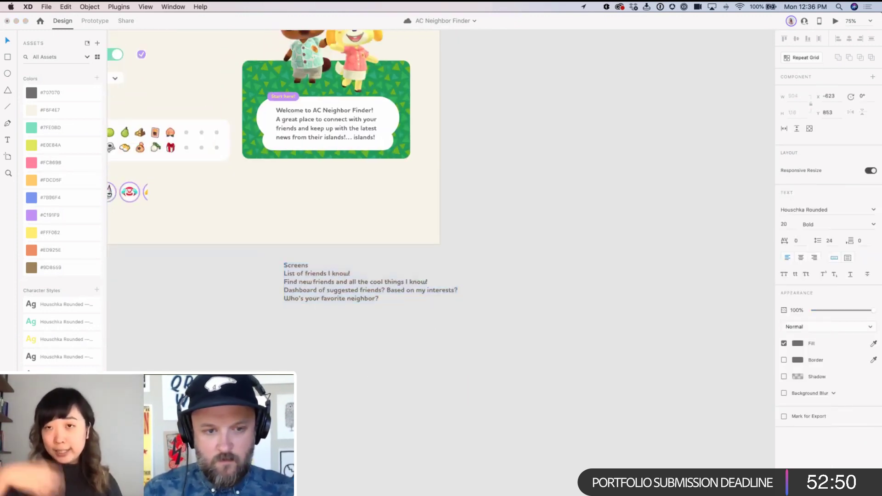
key(Return)
text(Suggest)
key(BackSpace)
text(ed friends!)
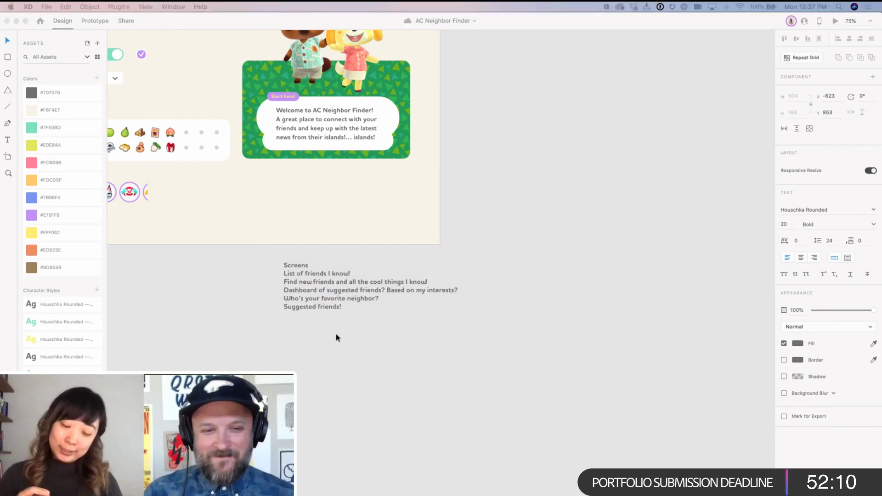
click(337, 294)
double_click(324, 302)
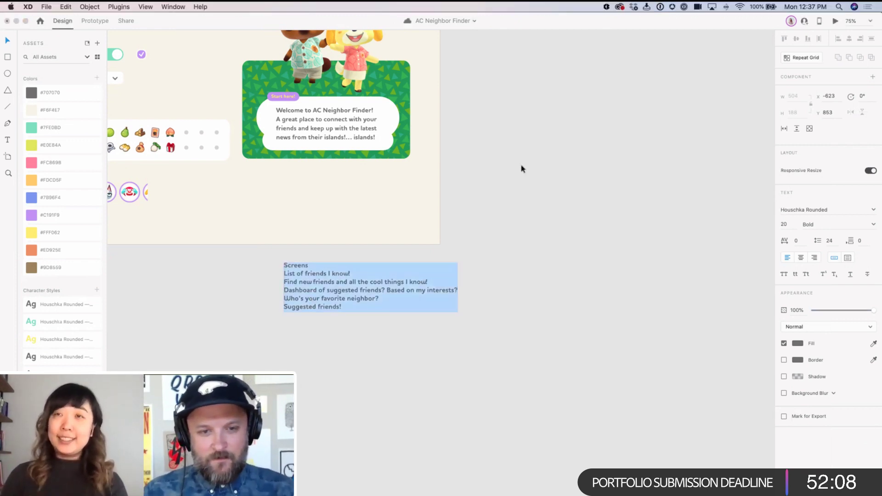
key(Escape)
Step: Create an iPhone X/XS/11 Pro artboard beside the style artboard
scroll(505, 206, up, 5)
click(7, 156)
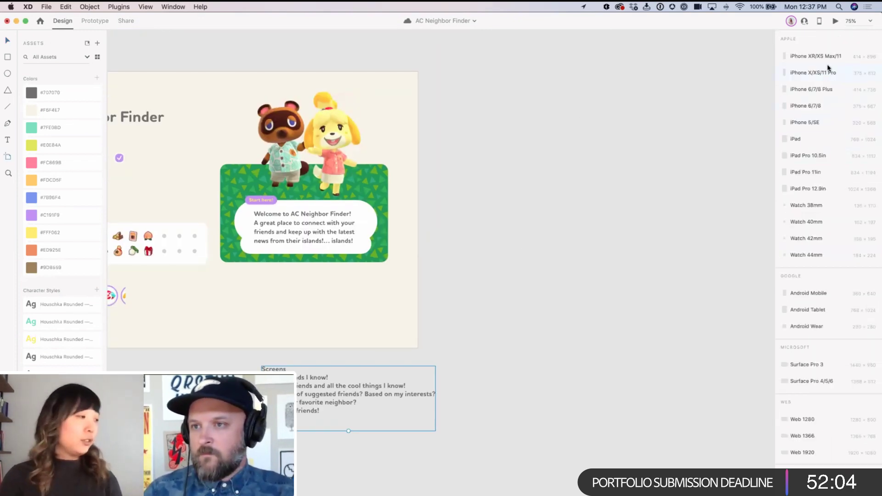
click(827, 73)
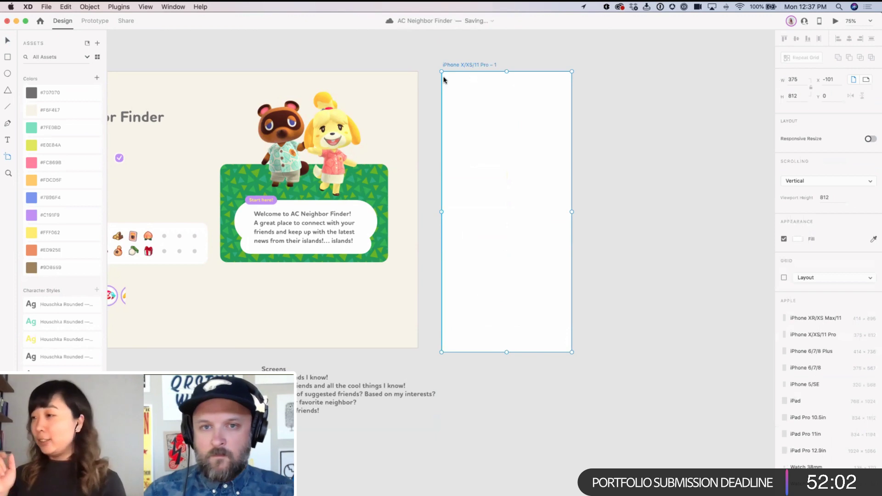
Step: Try to rename the new phone artboard "Who's your favorite neighbor?"
double_click(458, 65)
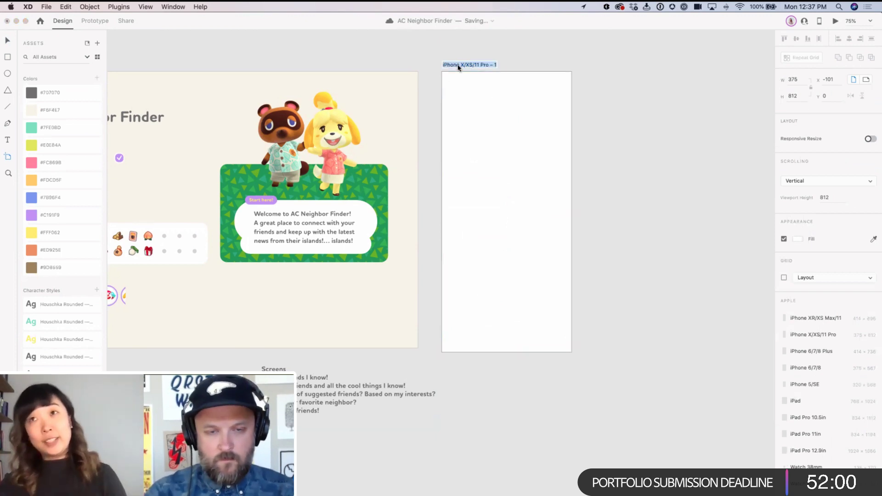
text(Who's yor)
key(BackSpace)
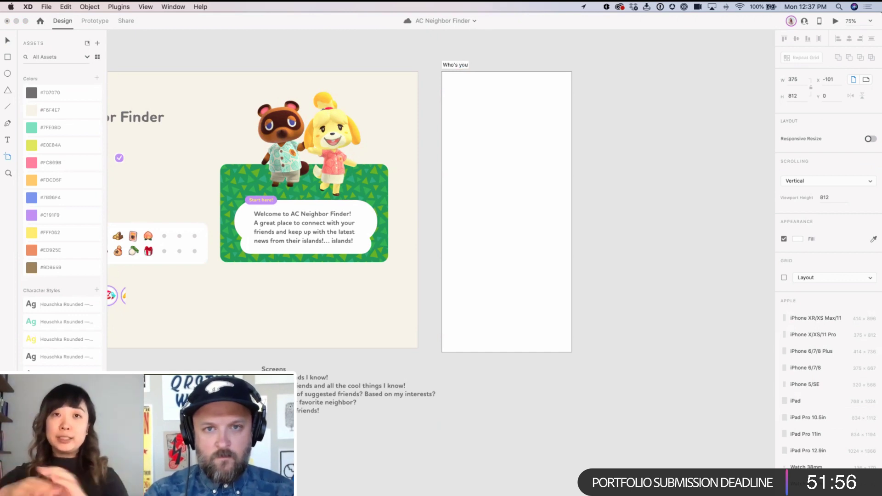
text(r favorite neighbor?)
key(Escape)
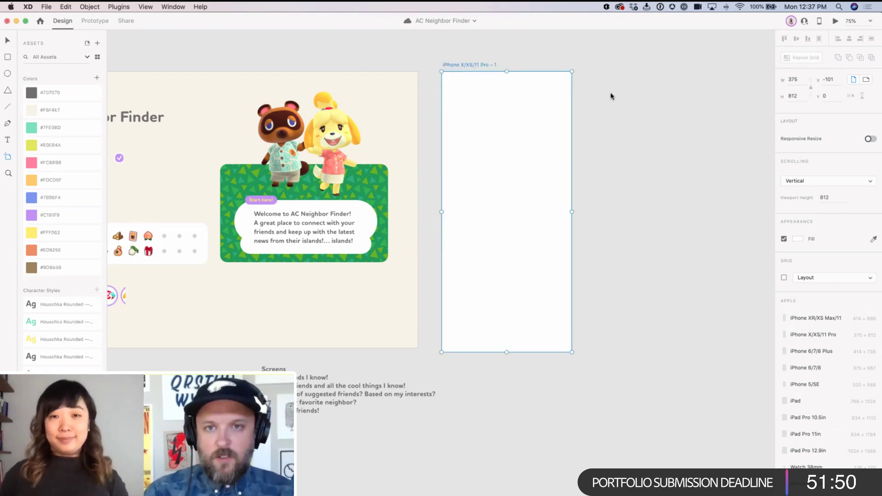
Step: Add a second phone artboard of the same size beside the first one
click(616, 94)
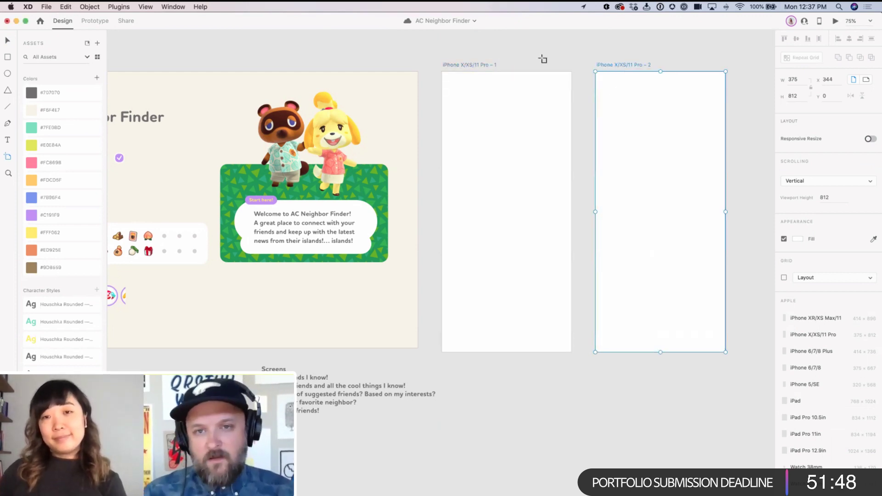
key(v)
click(487, 103)
Step: Copy the Screens text onto the first phone artboard, replace it with "Who's your favorite neighbor?" and move it near the artboard's upper edge
click(318, 413)
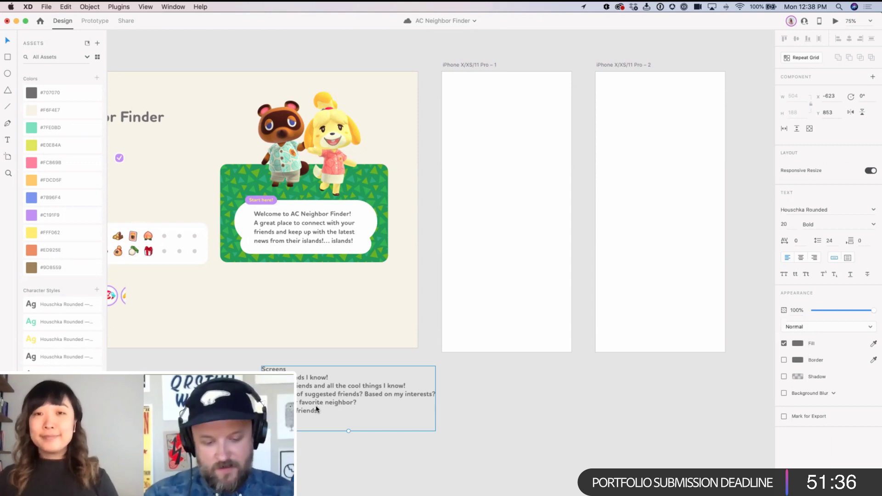
drag(307, 403, 505, 225)
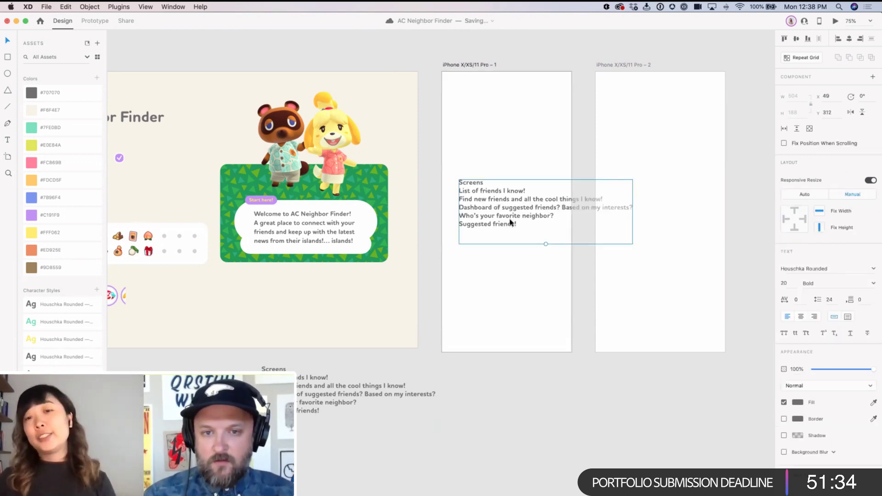
double_click(510, 220)
text(Who')
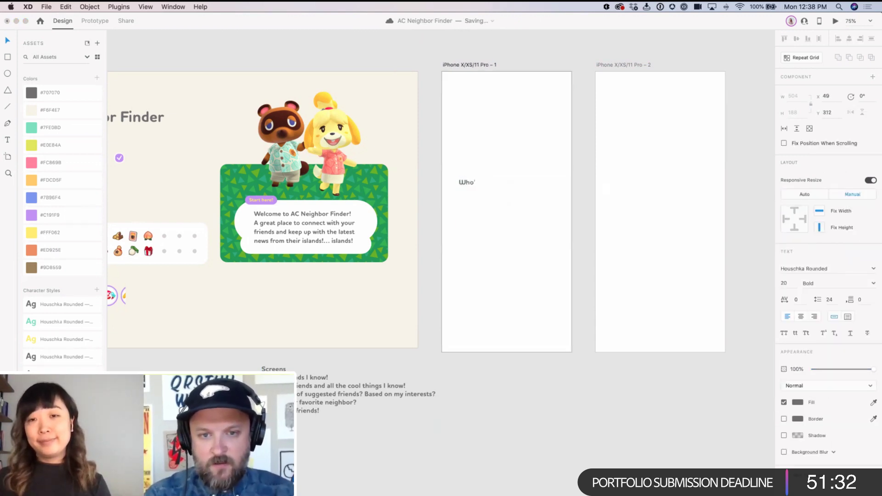
text(s your favorite neighbor?)
key(Escape)
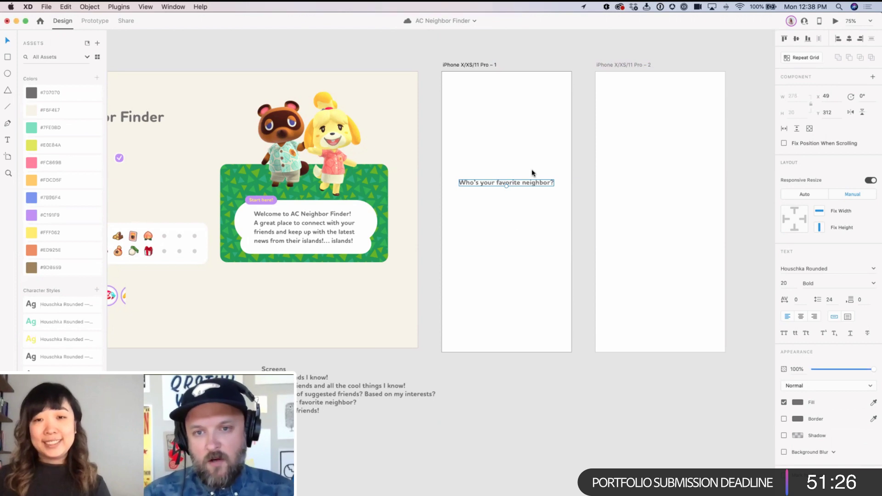
drag(532, 183, 532, 123)
click(430, 181)
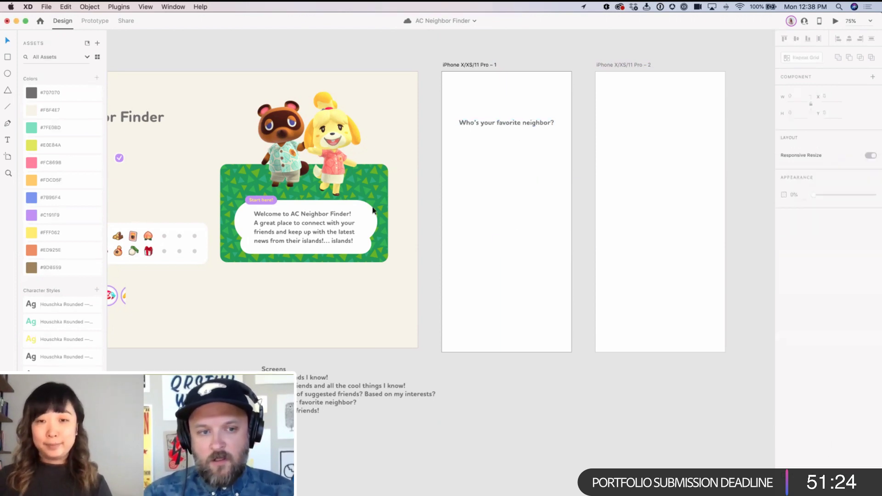
Step: Try pasting a copy of the style artboard's Neighbors icon strip onto the first phone artboard
drag(545, 175, 555, 175)
scroll(554, 175, left, 5)
scroll(554, 175, down, 2)
click(247, 252)
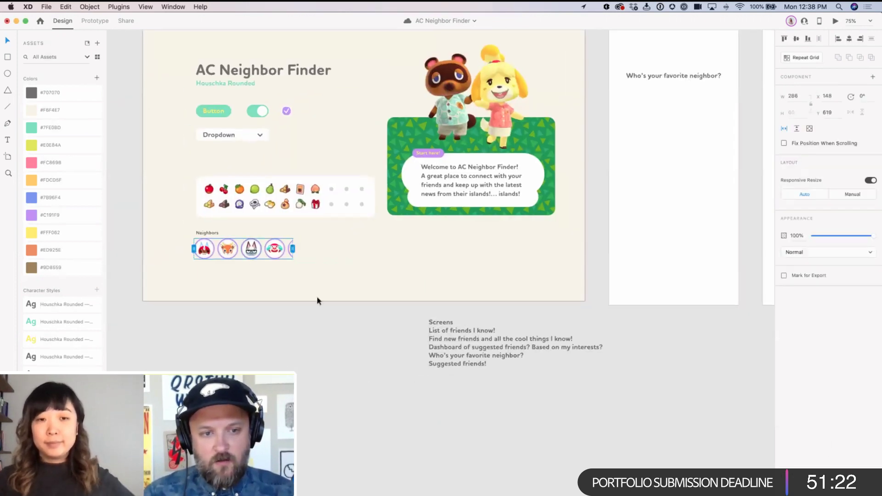
click(430, 282)
scroll(430, 282, right, 5)
key(super+v)
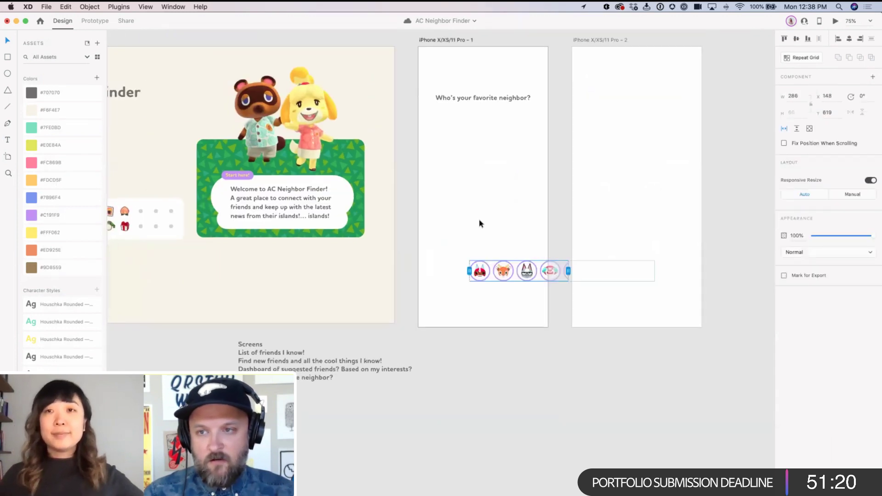
Step: Try moving the full row of neighbor icons onto the style artboard, and undo the icon changes
drag(533, 216, 217, 292)
click(515, 210)
key(super+z)
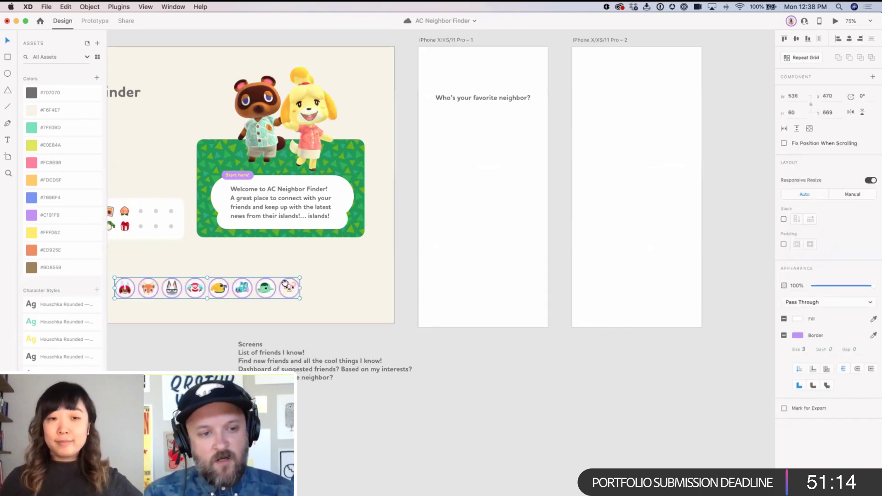
scroll(376, 278, left, 2)
key(super+z)
key(super+z)
key(super+z)
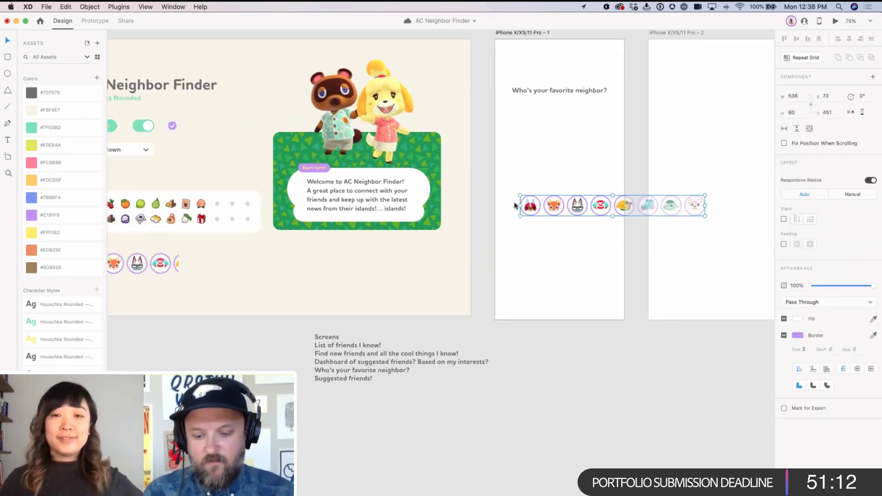
Step: Open the AC Neighbor Finder CC library and bring its Neighbors images into view
click(48, 7)
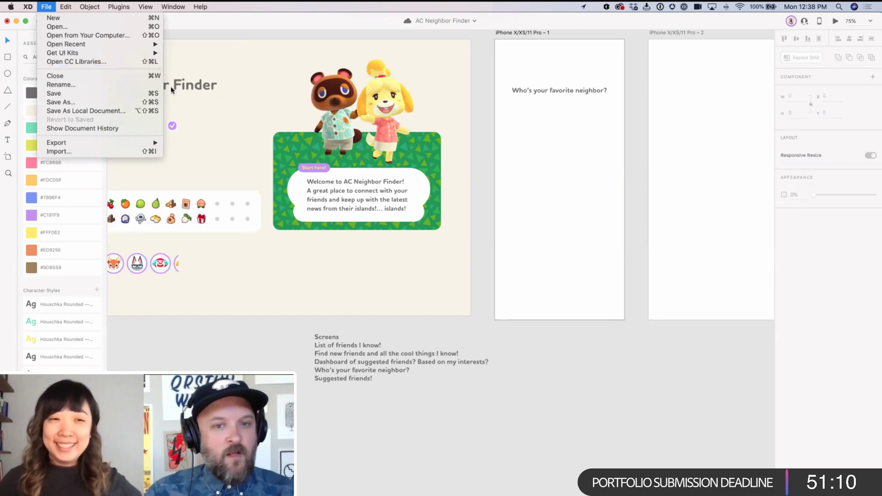
click(696, 254)
key(super+shift+l)
drag(483, 212, 371, 212)
scroll(773, 216, down, 8)
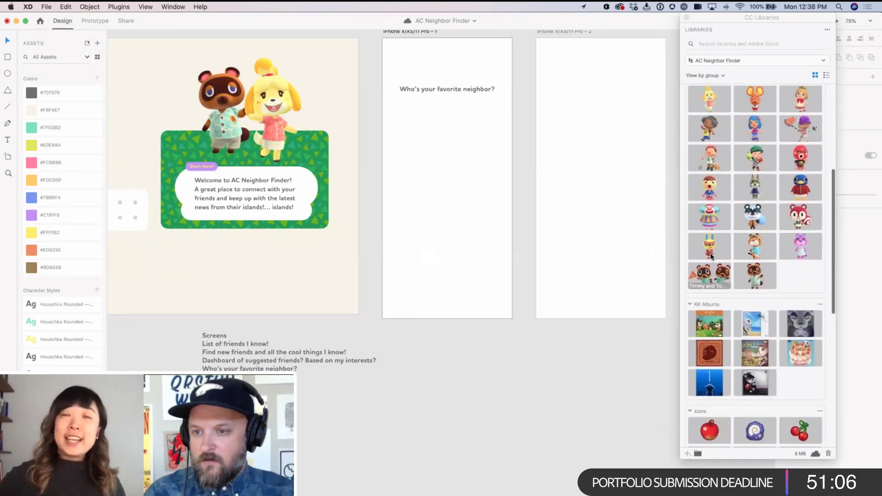
scroll(774, 216, up, 4)
Step: Place the Roald and Pietro images below the heading on the first phone artboard, scaling Pietro down to a similar size
drag(799, 244, 402, 183)
drag(532, 333, 438, 206)
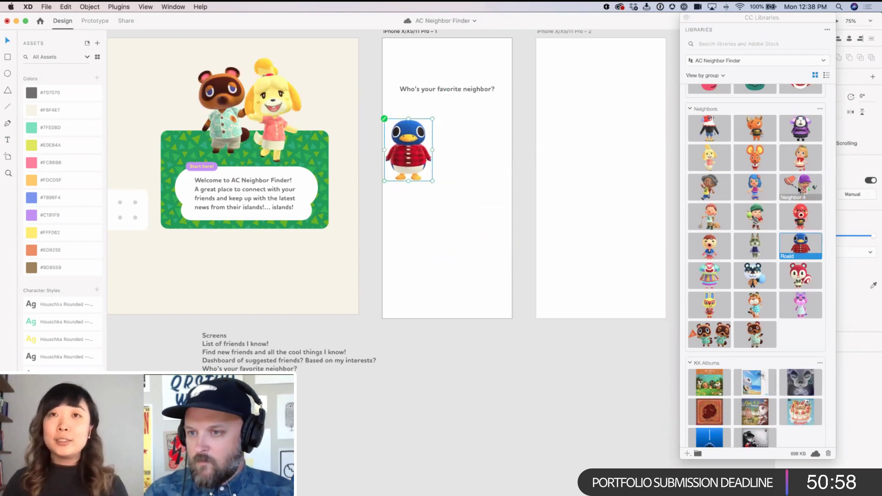
drag(710, 275, 452, 219)
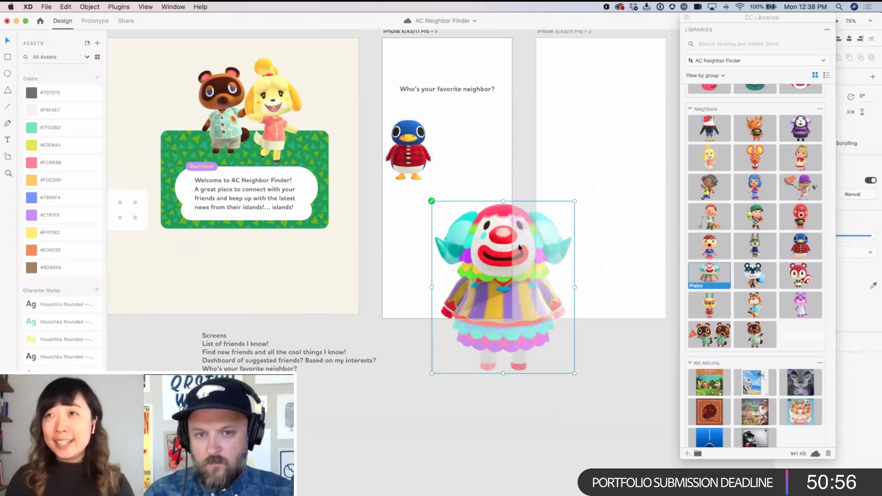
drag(574, 373, 493, 275)
Step: Place the Bettina image on the first phone artboard, scaled down and positioned beside Pietro
drag(755, 158, 466, 149)
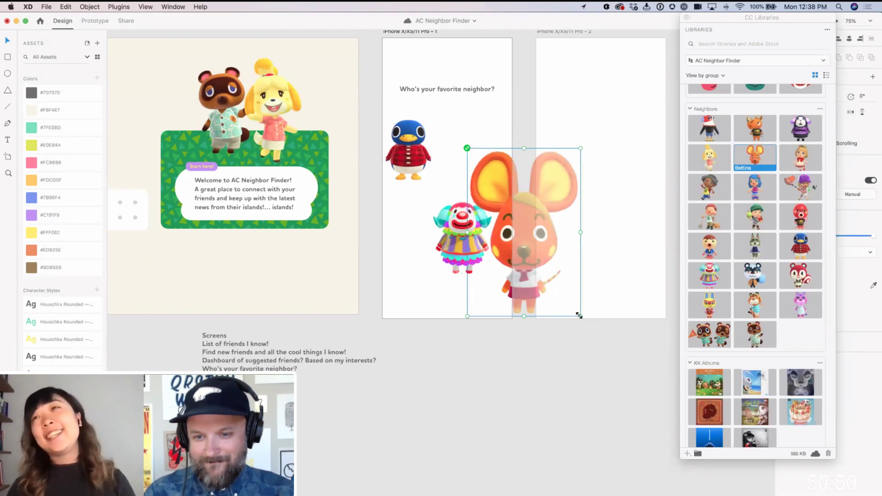
drag(580, 316, 407, 252)
click(562, 281)
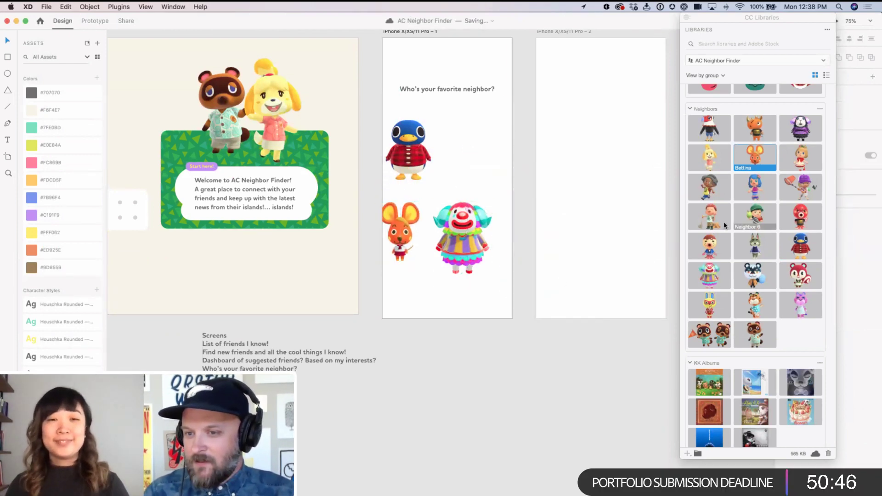
Step: Place the Octavian image on the first phone artboard, scaled down and positioned beside Roald
drag(800, 216, 474, 147)
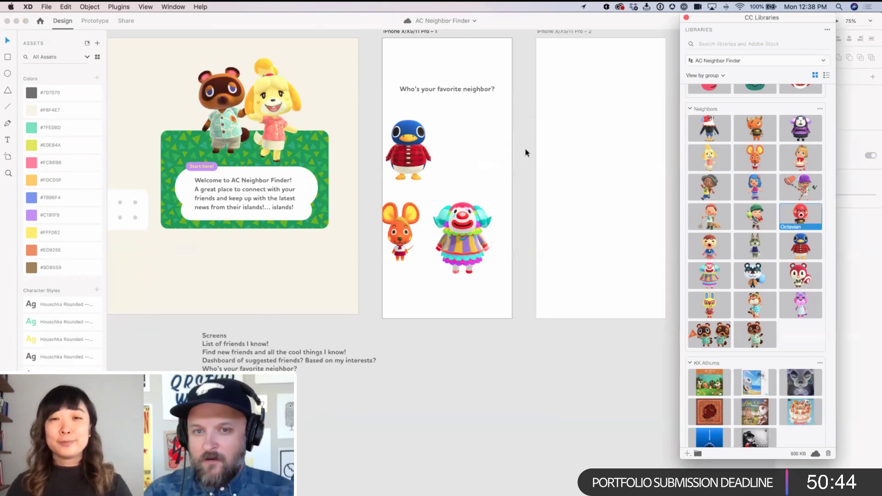
drag(580, 323, 516, 232)
drag(498, 184, 485, 157)
click(554, 175)
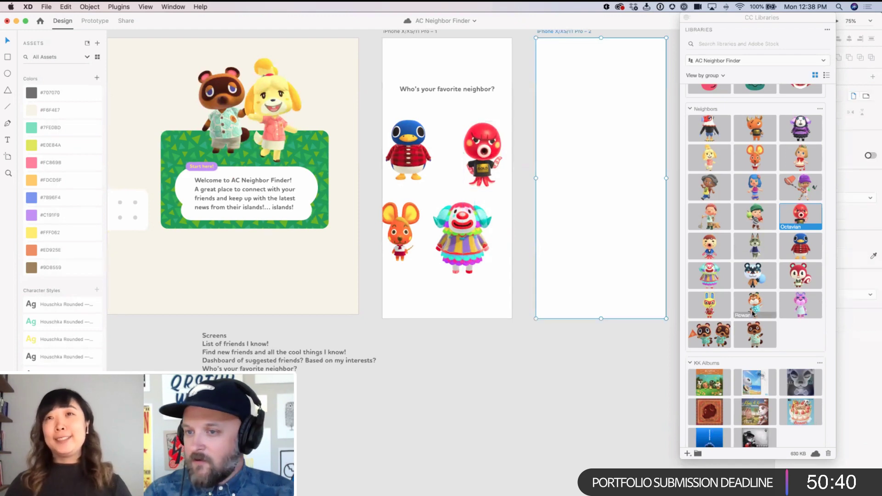
Step: Add the Poppy image from the Neighbors library group, scale it down and move it beside the first phone artboard's images
scroll(763, 175, up, 1)
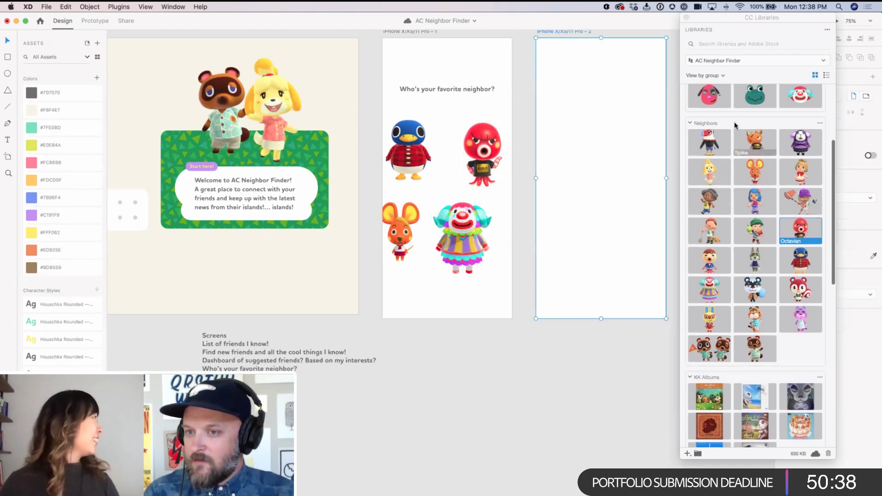
scroll(745, 216, down, 1)
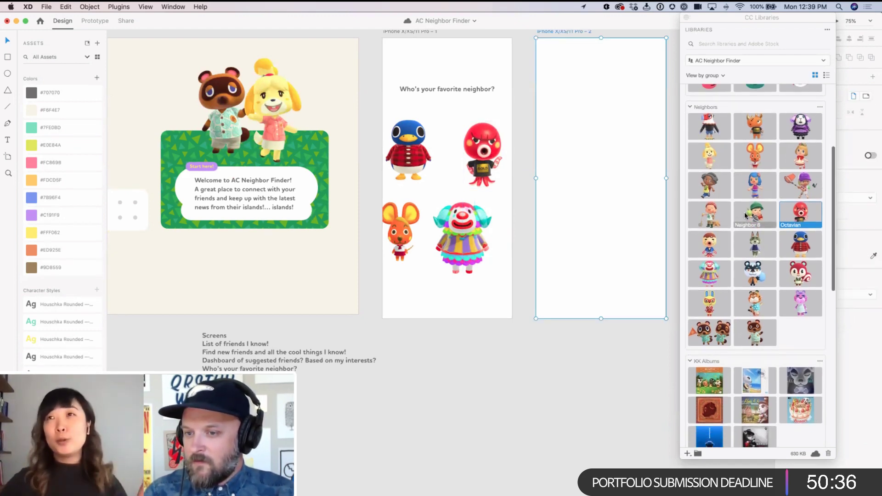
drag(799, 274, 441, 331)
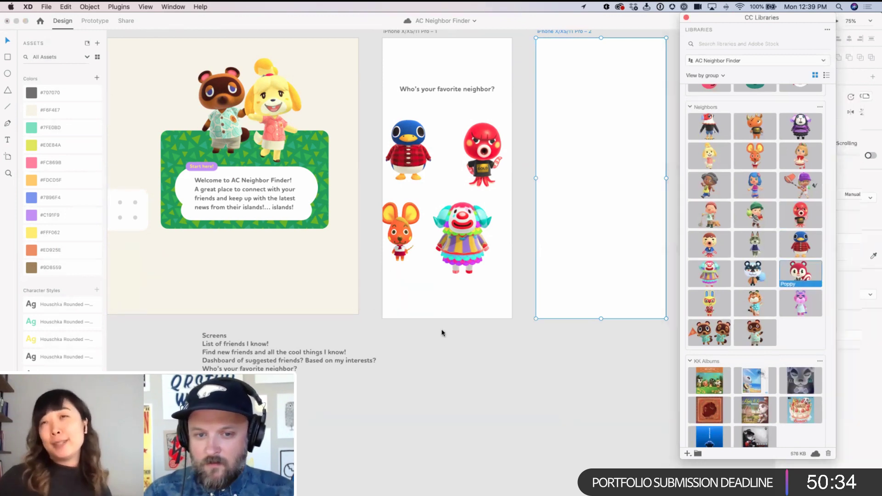
drag(495, 421, 431, 339)
drag(418, 305, 529, 206)
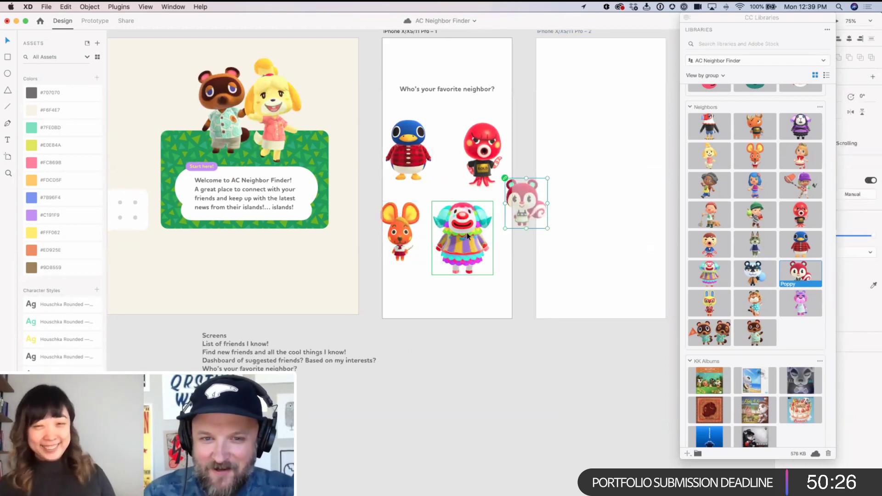
Step: Arrange the neighbor images in two rows on the first phone artboard: Roald, Pietro and Bettina above Octavian and Poppy
drag(461, 239, 451, 191)
drag(411, 157, 396, 182)
drag(405, 255, 534, 209)
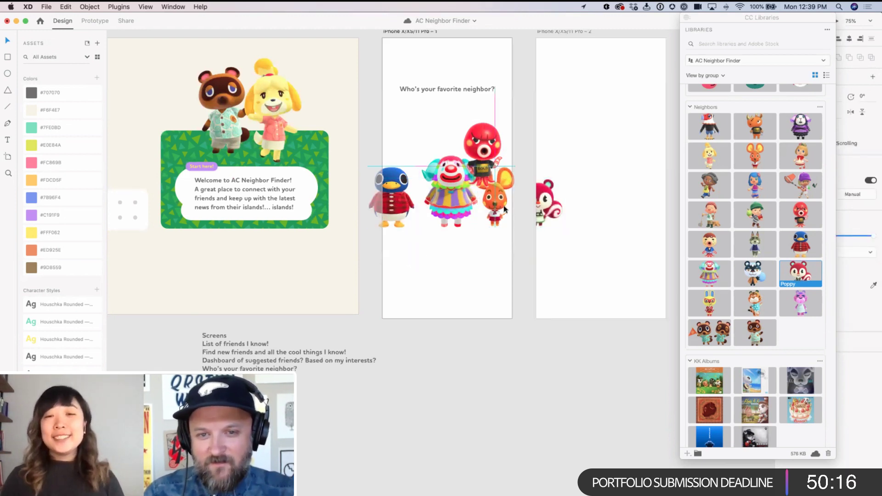
key(super+z)
key(super+z)
click(491, 256)
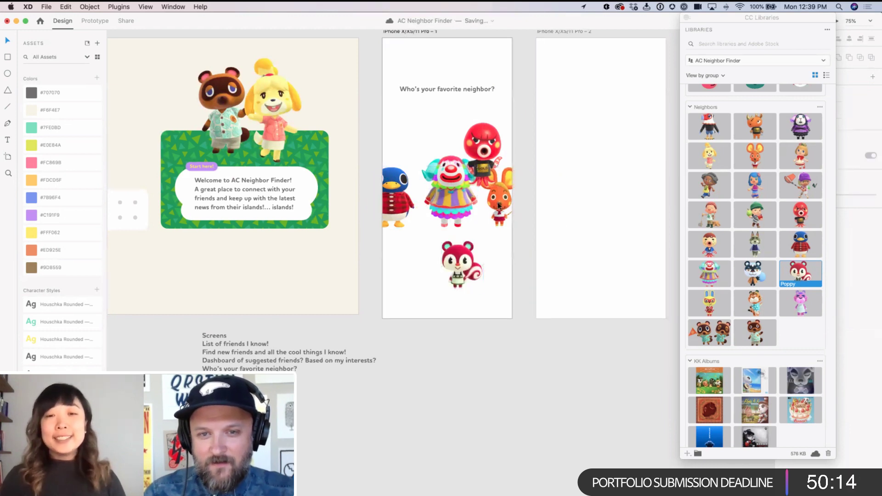
drag(487, 149, 418, 270)
click(464, 175)
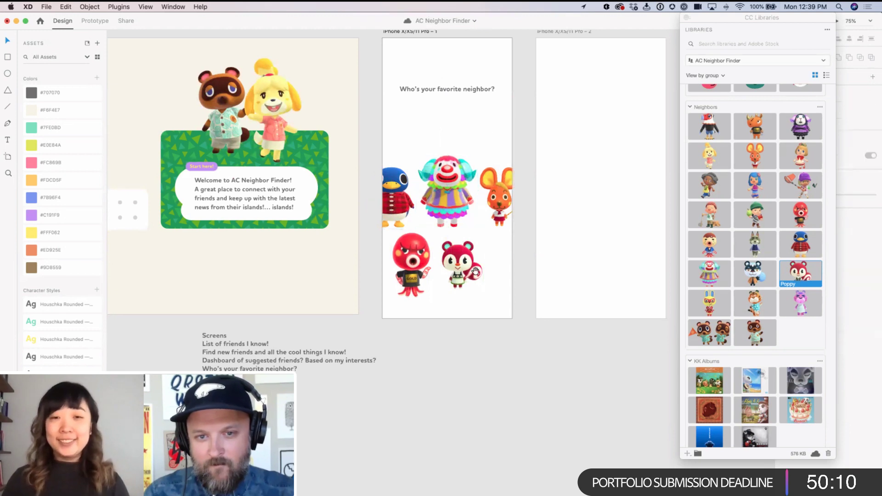
click(478, 234)
scroll(480, 274, left, 1)
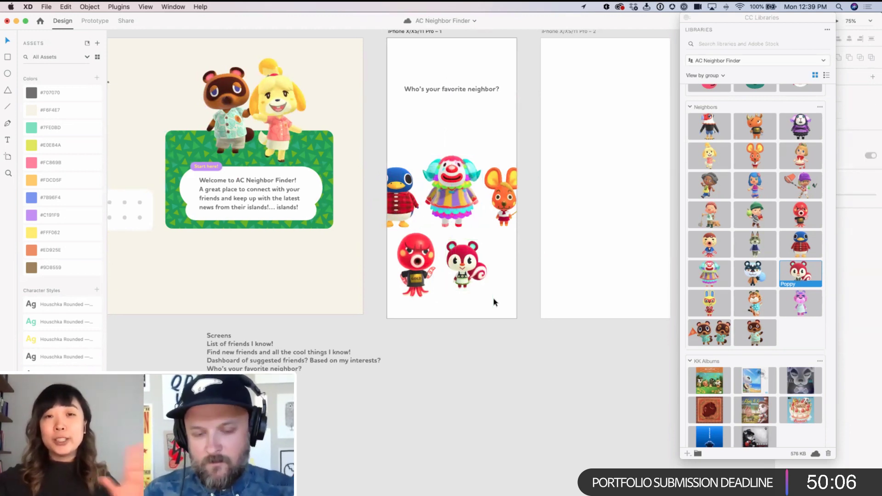
Step: Paste the green triangle pattern onto the first phone artboard, stretch it to cover the whole screen and send it behind the neighbor images
scroll(432, 246, left, 1)
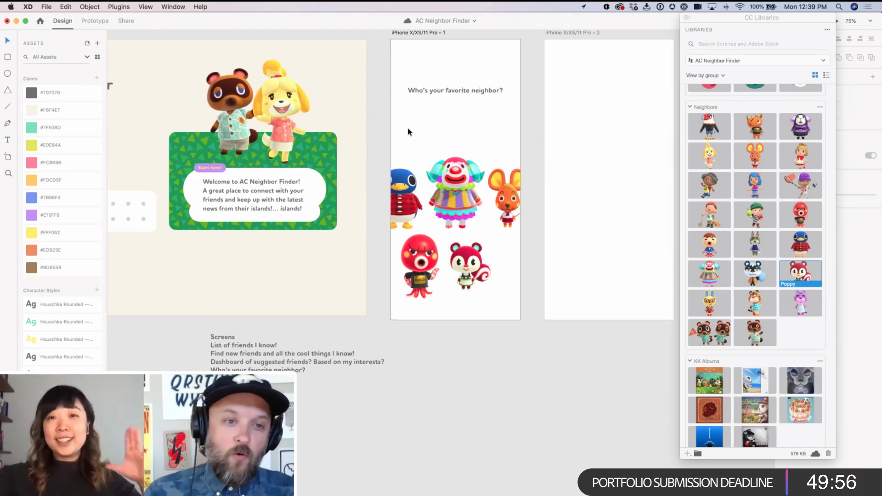
key(super+v)
drag(441, 142, 453, 63)
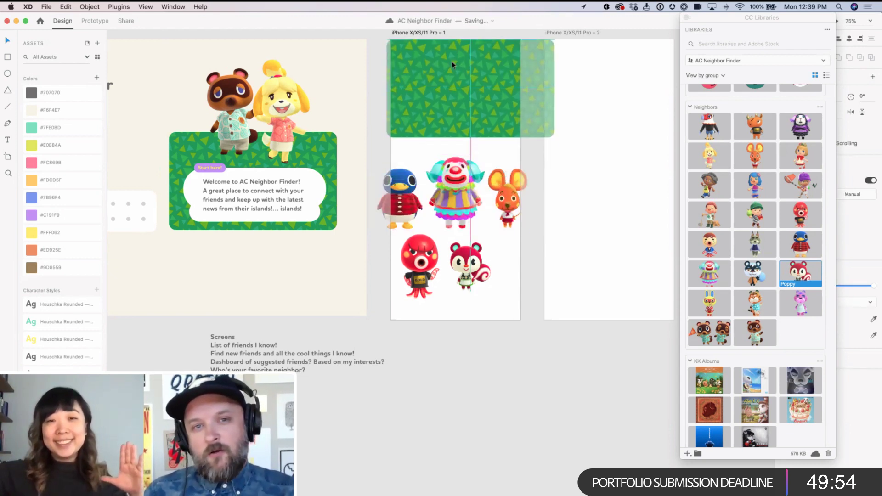
drag(553, 138, 528, 323)
drag(465, 297, 460, 297)
key(super+shift+bracketleft)
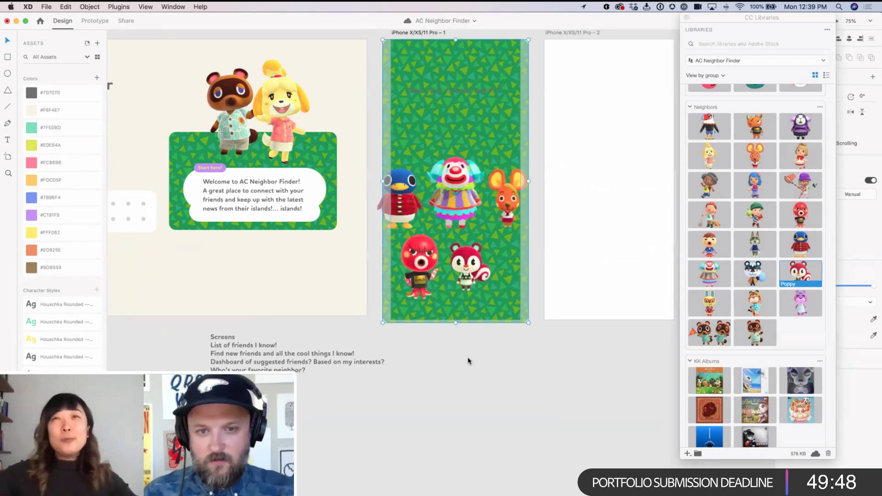
click(516, 368)
Step: Move the Pietro image up and to the right, just below the heading and above Bettina
scroll(478, 394, up, 2)
scroll(478, 393, right, 2)
drag(420, 232, 452, 183)
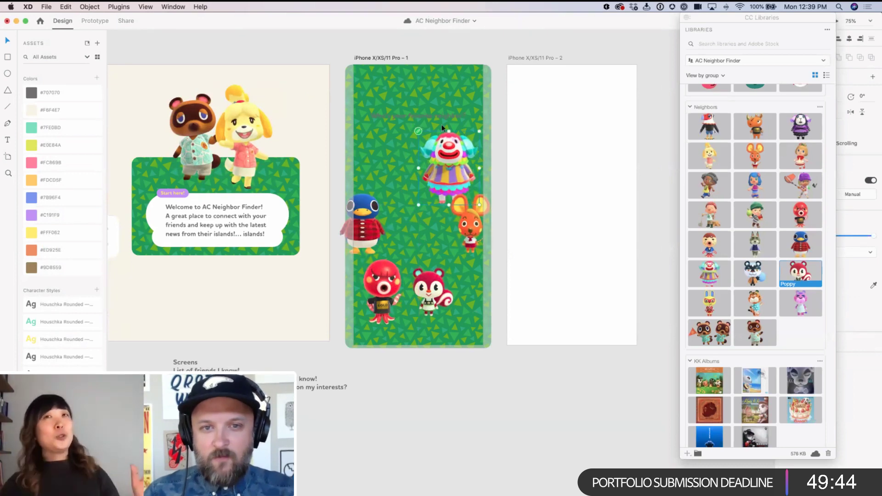
Step: Copy the welcome card's white rounded shape to the top of the first phone artboard, fill it with cream and scale it down around the heading
click(286, 218)
click(300, 287)
key(super+v)
drag(274, 207, 465, 115)
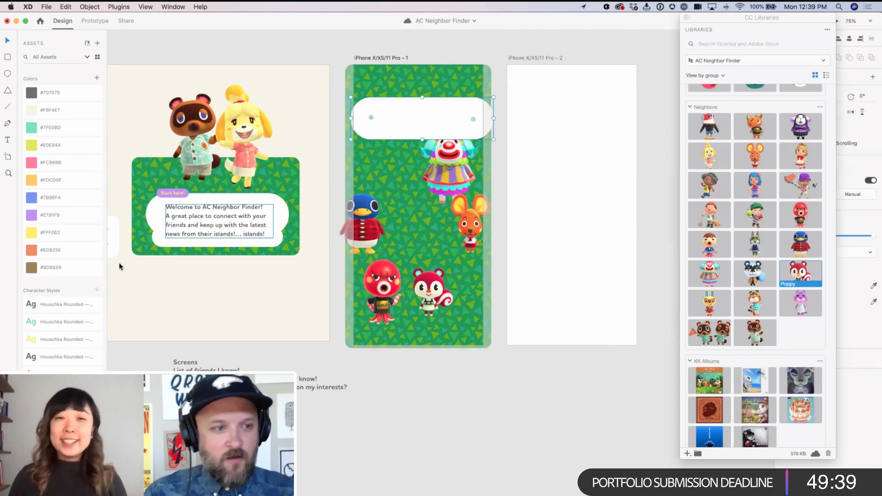
click(63, 111)
drag(494, 140, 454, 118)
Step: Bring the heading "Who's your favorite neighbor?" in front of the cream bubble and center it in a slimmer bubble
key(super+g)
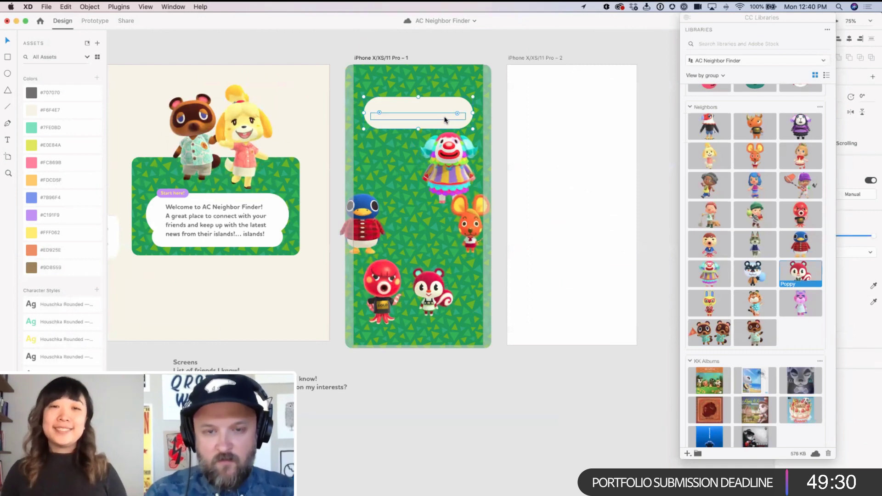
double_click(445, 120)
text(Who's your favorite neighbor?)
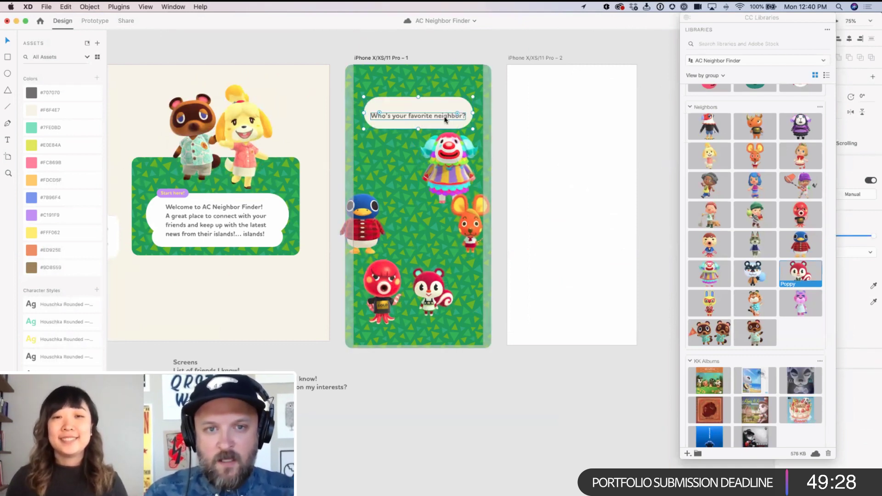
drag(458, 114, 427, 111)
key(super+z)
click(445, 117)
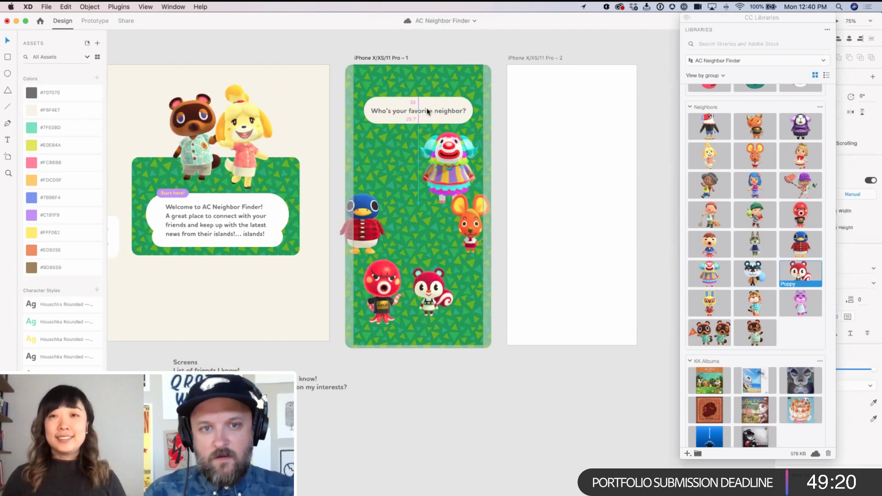
Step: Copy the purple "Start here!" tag from the welcome card onto the upper-left edge of the heading bubble
key(super+shift+a)
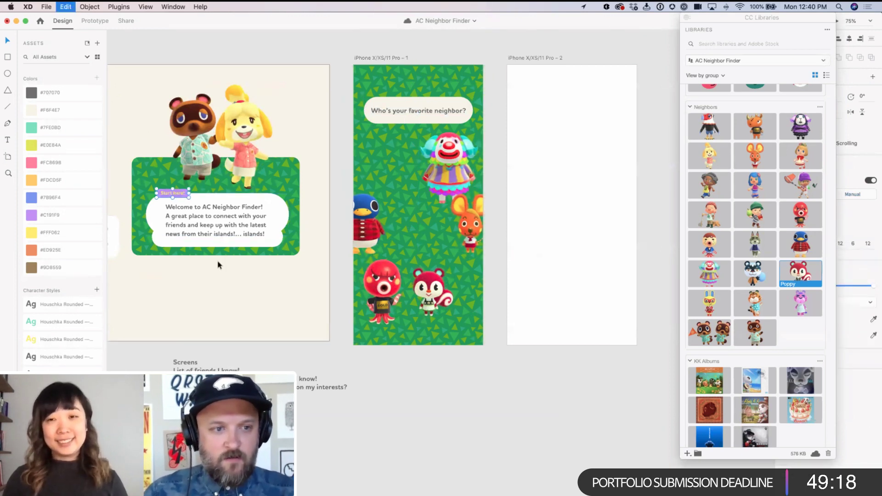
click(173, 193)
drag(173, 193, 399, 97)
click(540, 371)
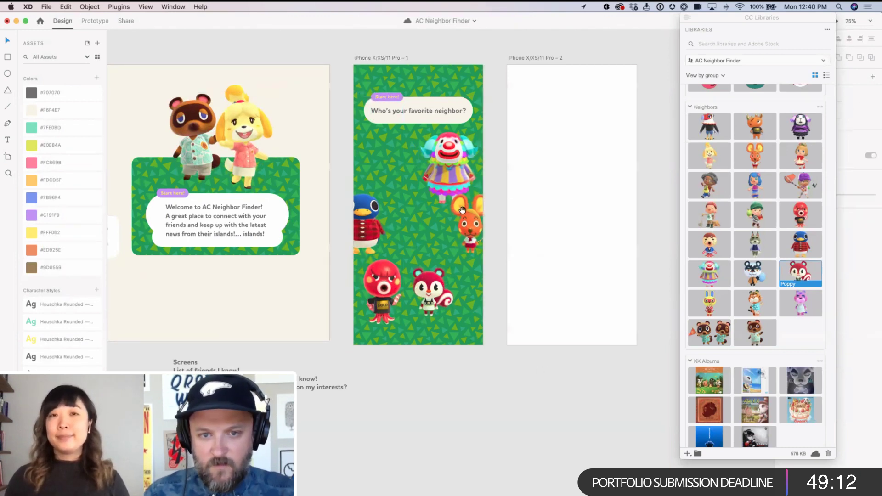
Step: Try placing a copy of the green Button component on the first phone artboard between Roald and Bettina
click(462, 106)
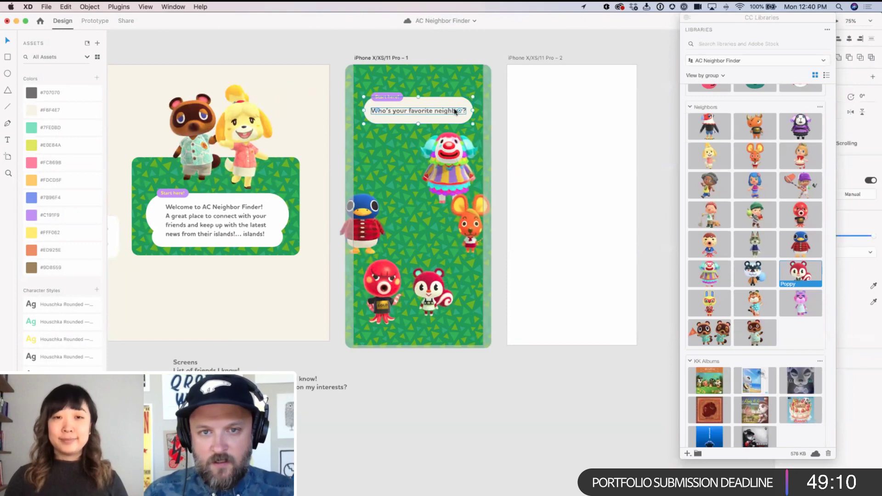
scroll(347, 186, left, 5)
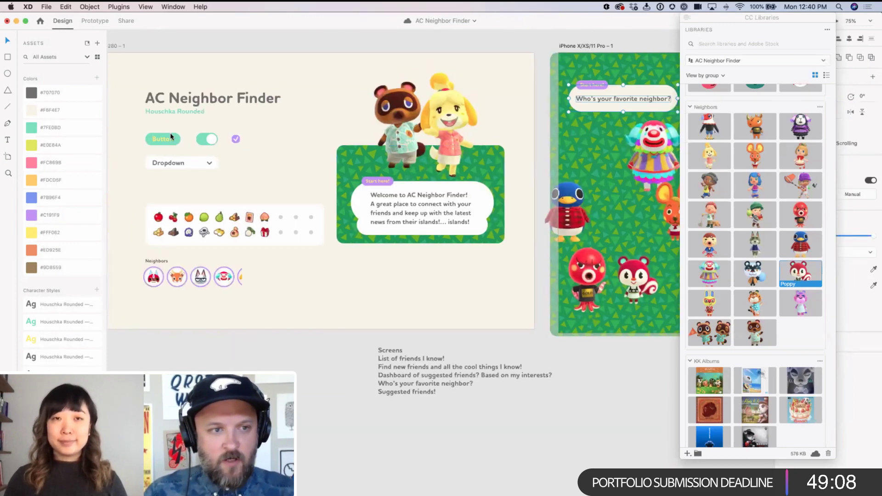
click(165, 140)
drag(453, 362, 297, 368)
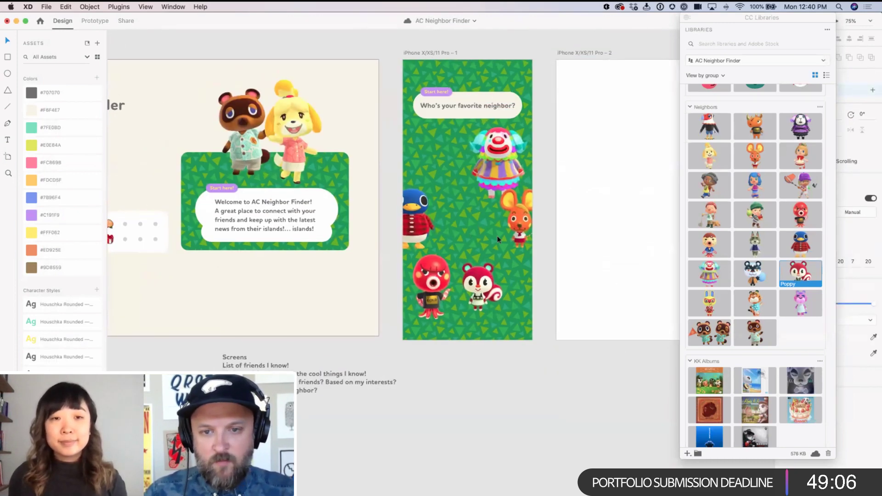
click(500, 235)
key(super+v)
drag(451, 263, 478, 214)
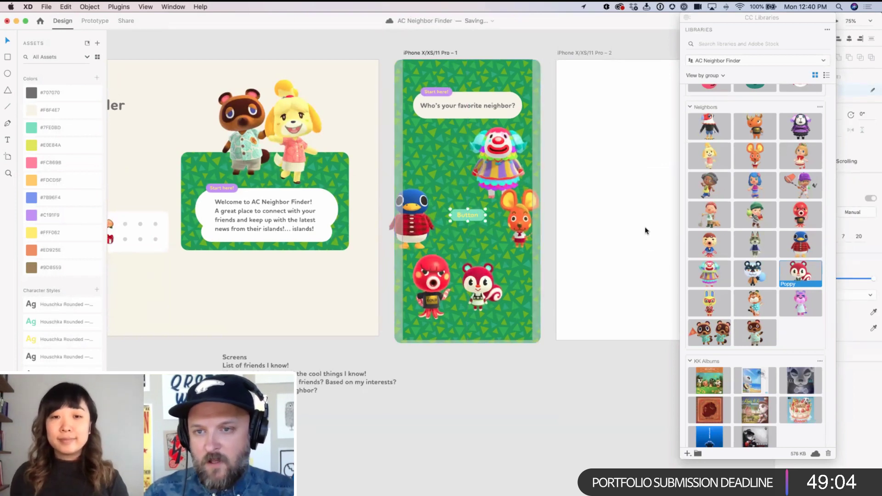
Step: Close the CC Libraries window and undo the placement of the Button copy
click(686, 19)
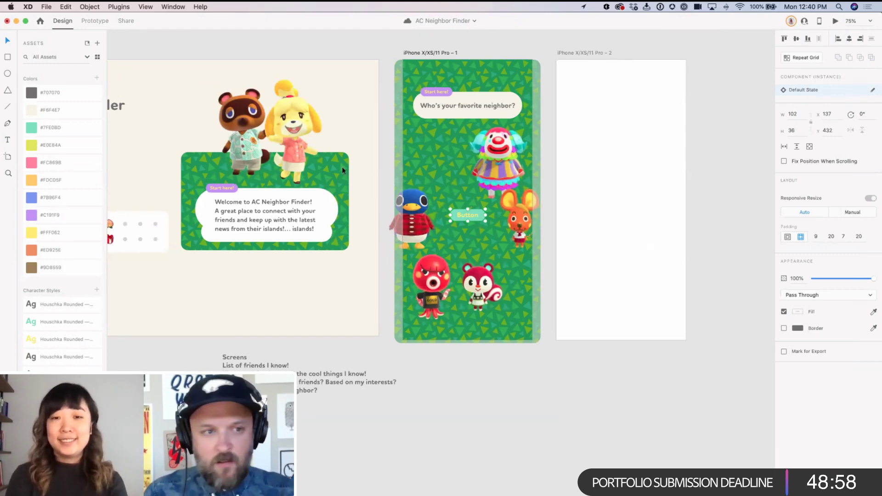
scroll(423, 175, left, 3)
scroll(410, 184, left, 5)
key(super+c)
key(super+z)
key(super+z)
Step: Add a new state named "Name Plate" to the master Button component on the style artboard
scroll(226, 179, left, 4)
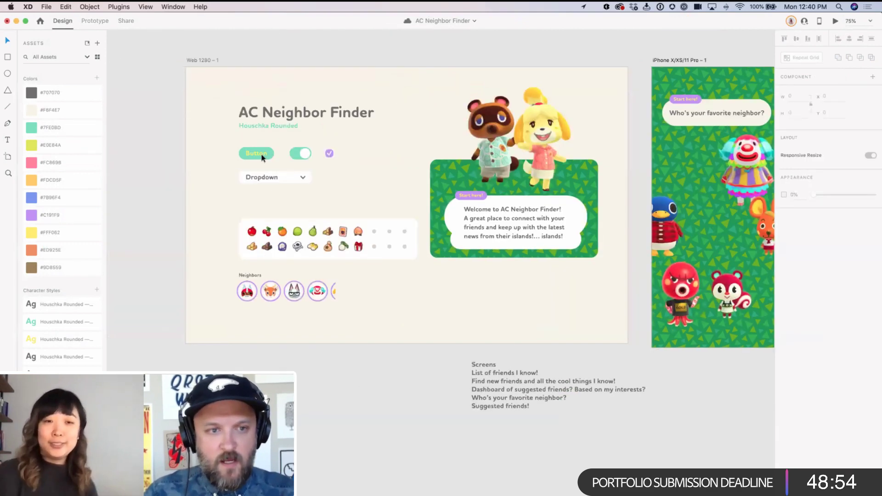
click(262, 155)
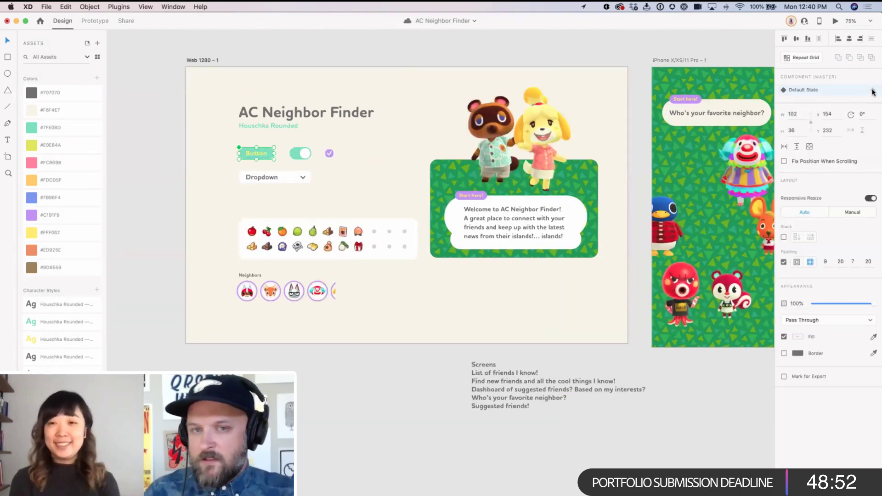
click(873, 91)
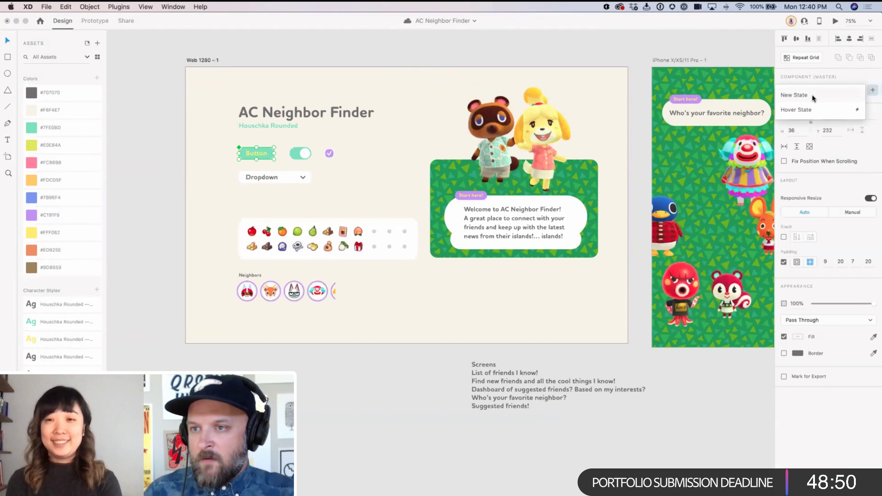
click(813, 97)
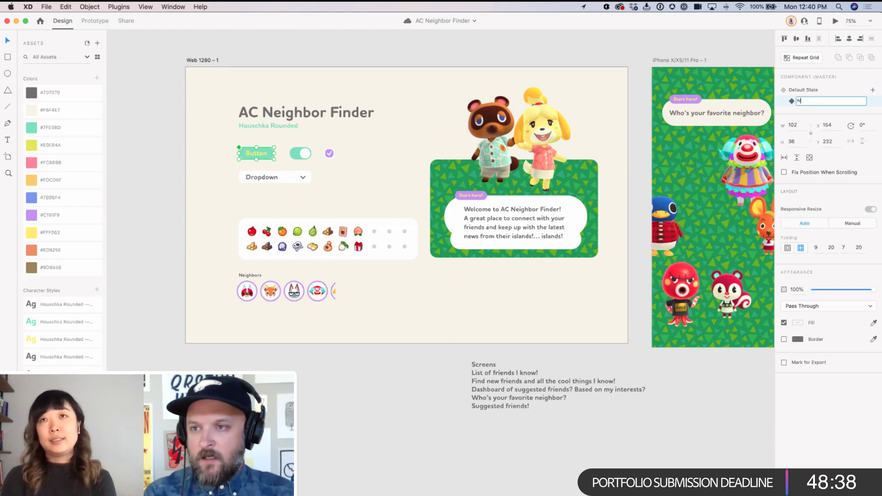
text(ate)
key(Return)
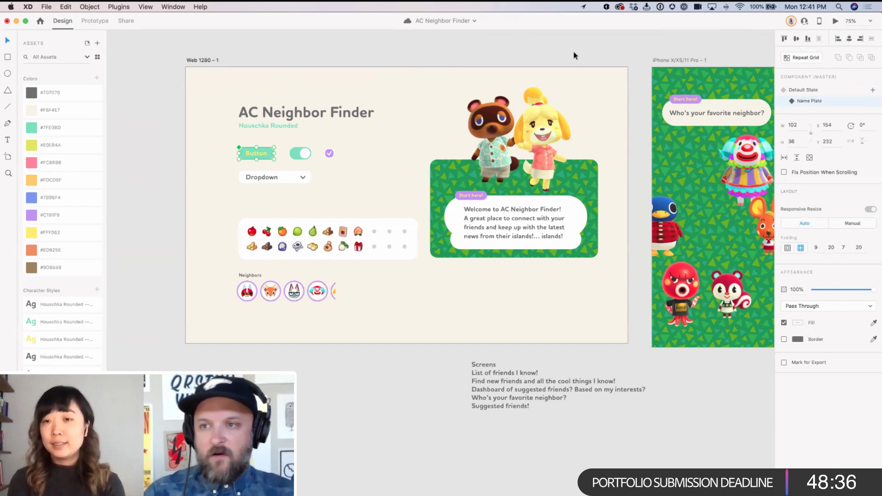
Step: In the Name Plate state, fill the button background with cream and color its label dark gray #707070
drag(236, 131, 349, 195)
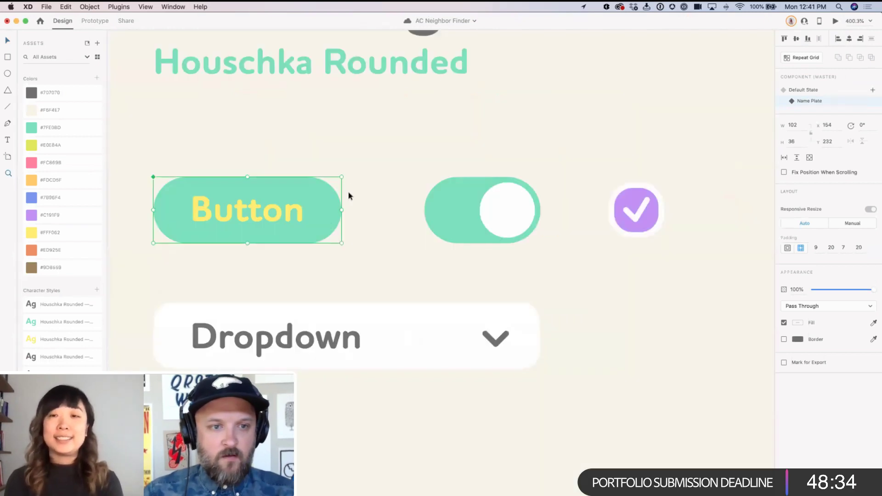
double_click(323, 229)
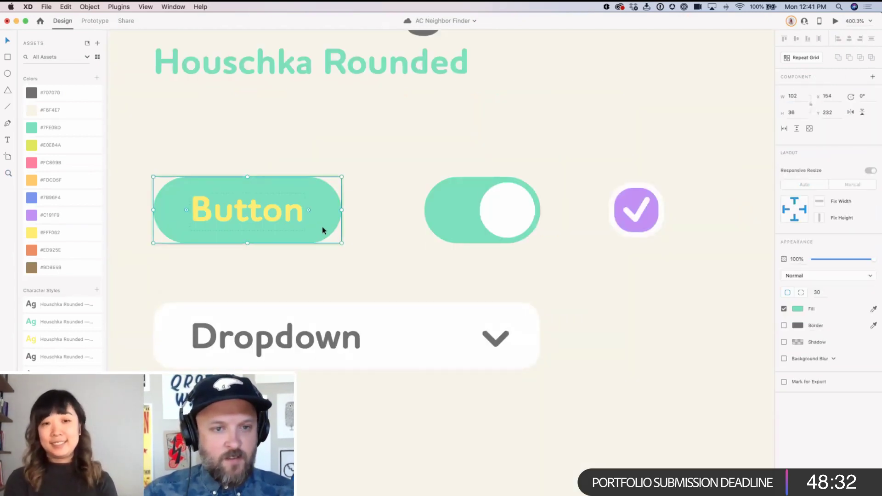
click(60, 111)
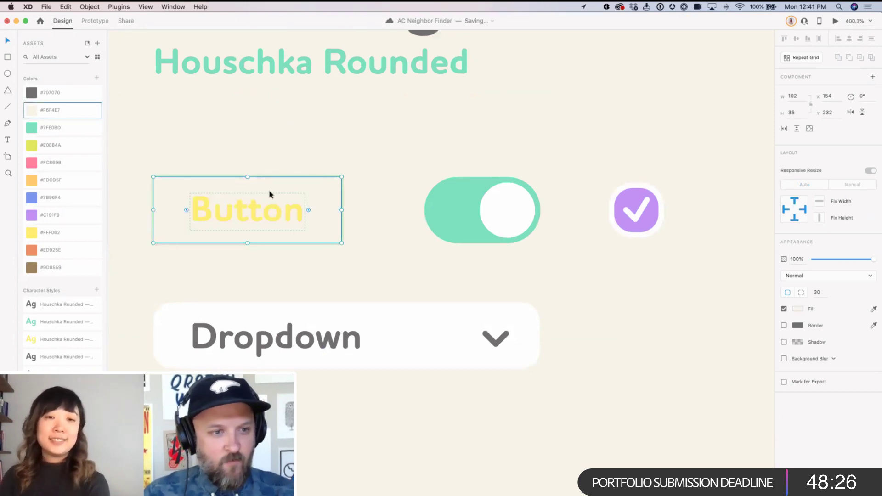
click(229, 198)
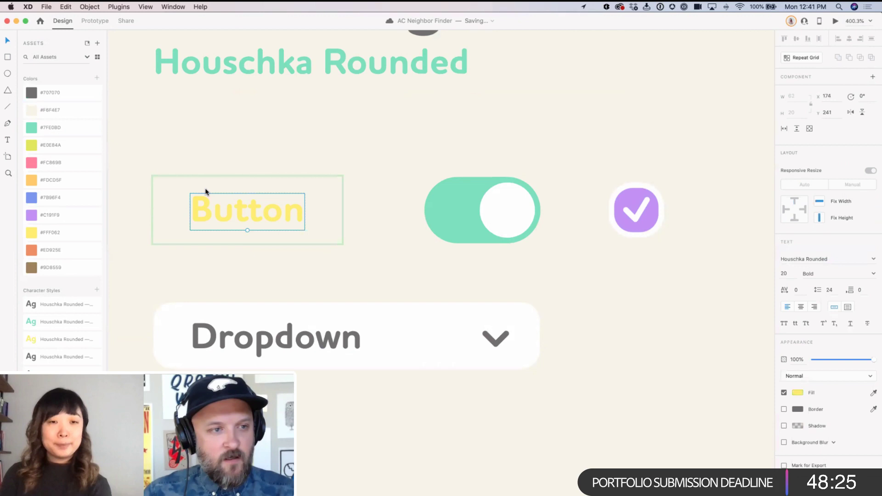
click(70, 99)
key(Escape)
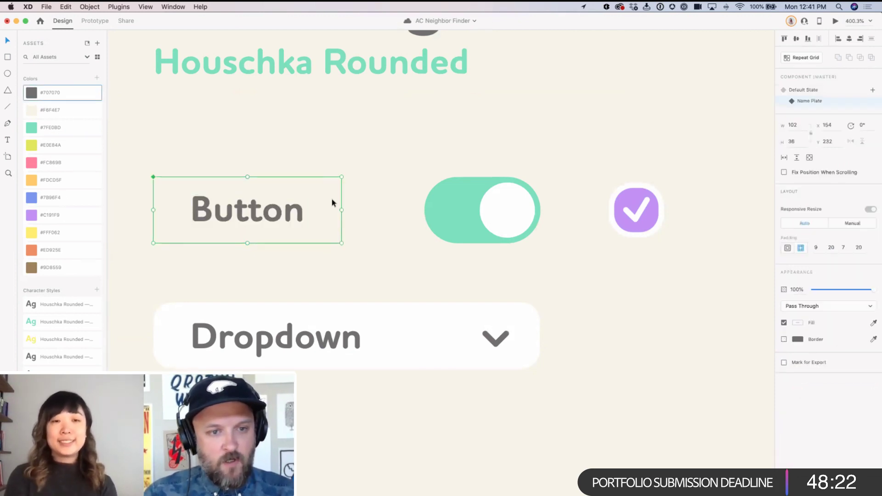
Step: Preview the master Button component's Name Plate and Default State, leaving Default State active
click(809, 90)
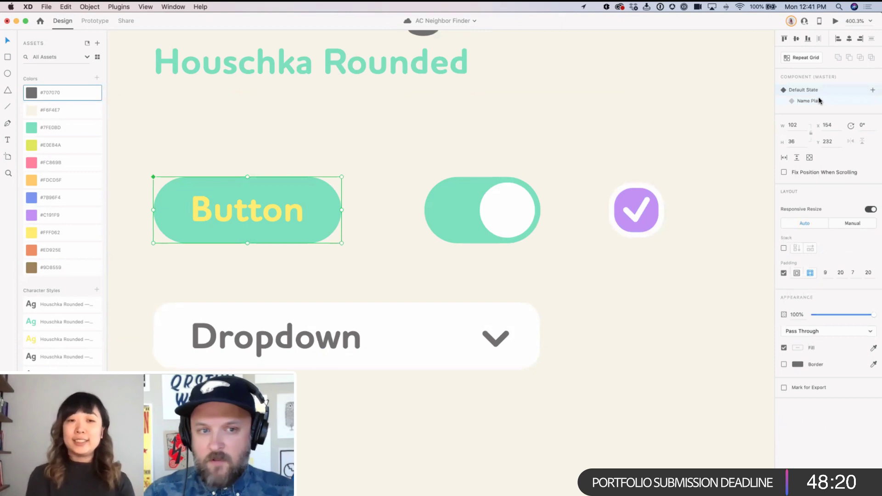
click(819, 100)
click(818, 89)
click(817, 100)
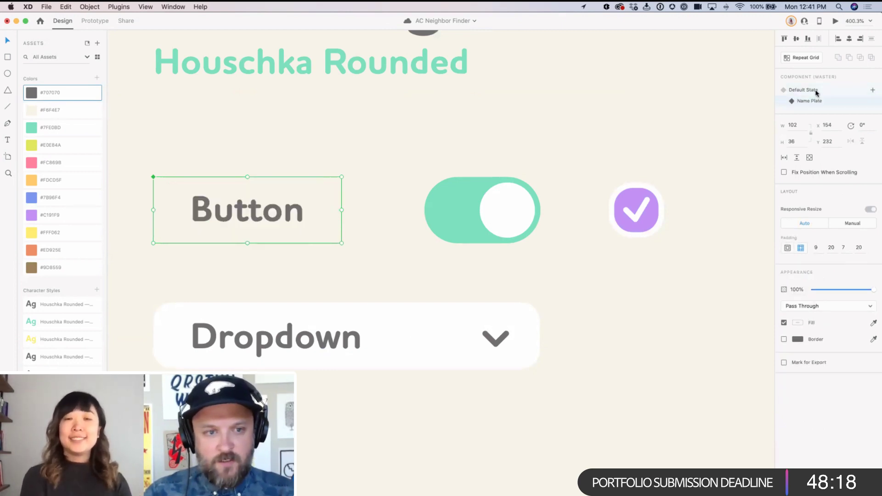
click(816, 90)
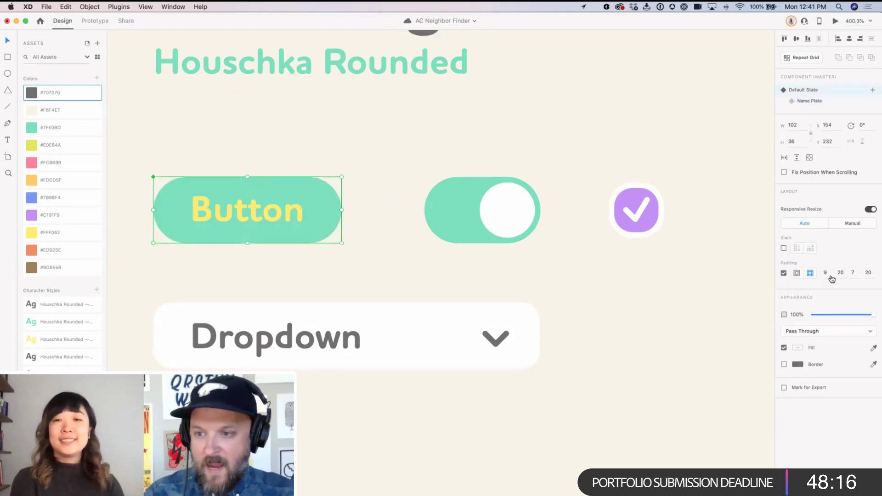
Step: Place a copy of the green Button on the patterned phone artboard and move the clown villager above it
key(super+minus)
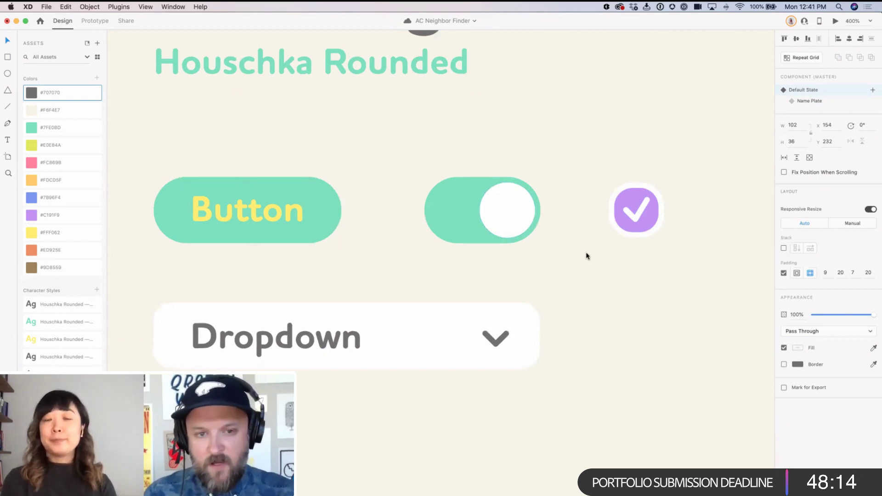
scroll(349, 213, right, 15)
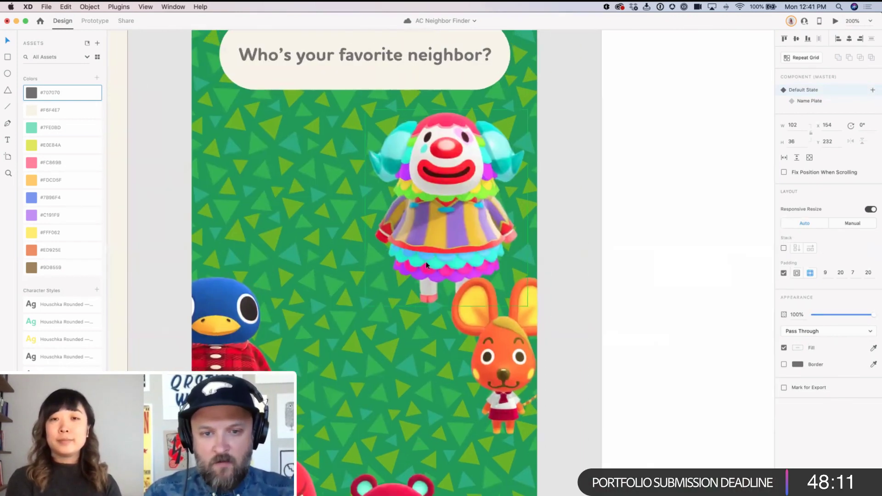
drag(60, 395, 441, 282)
drag(451, 214, 386, 167)
Step: Switch the Button copy below the clown villager to the Name Plate state and set its text to "Pietro"
click(374, 292)
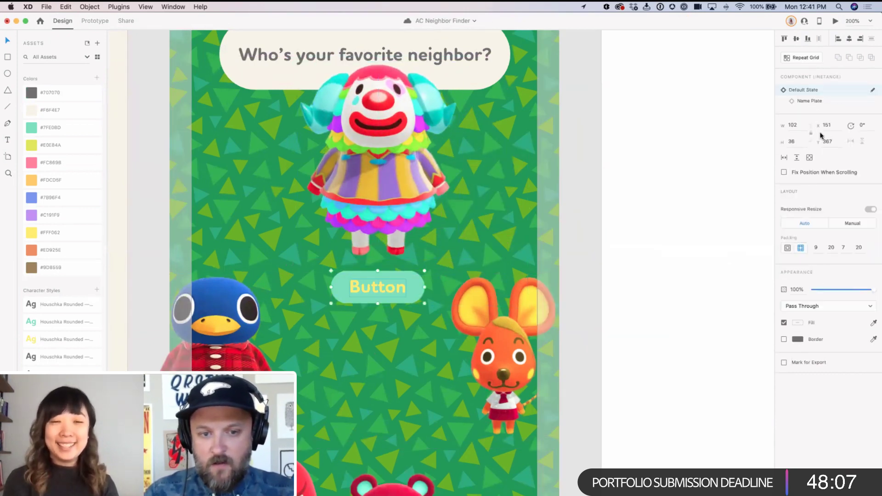
click(829, 102)
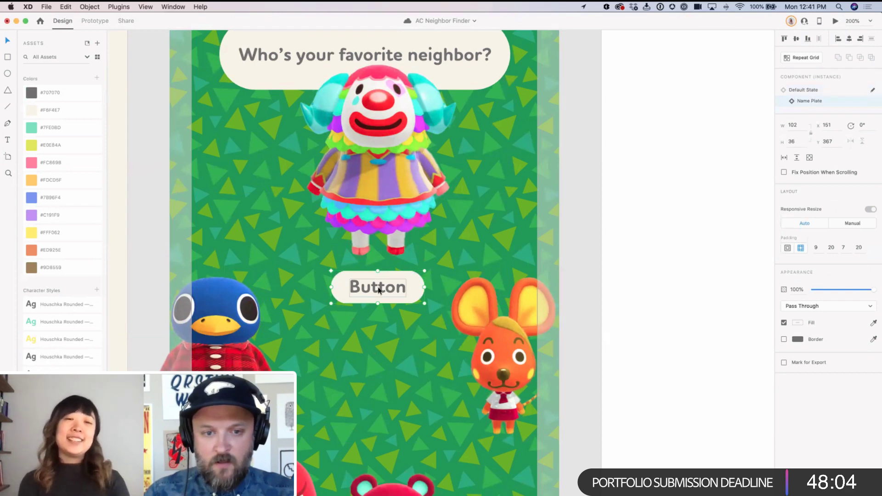
double_click(378, 290)
text(Pietro)
key(Escape)
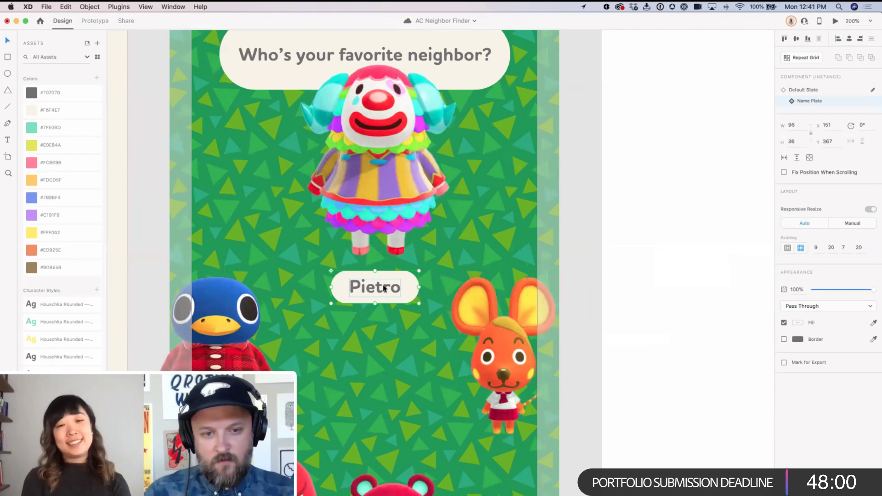
Step: Center the Pietro name plate under the clown villager and move both down, clear of the heading bubble
shift+click(391, 248)
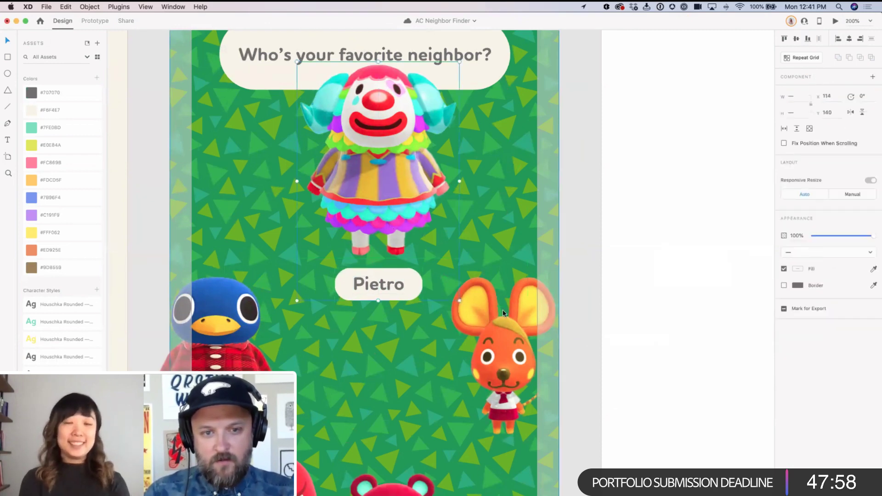
scroll(390, 246, right, 2)
scroll(389, 246, down, 1)
drag(326, 158, 382, 214)
key(super+v)
key(super+z)
key(super+z)
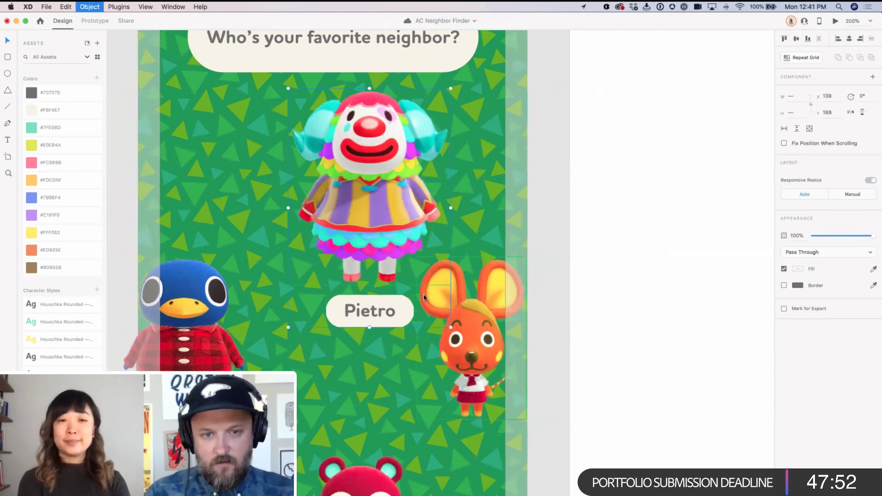
Step: Duplicate the Pietro name plate and place the copy below the orange mouse villager
scroll(372, 248, down, 3)
double_click(373, 250)
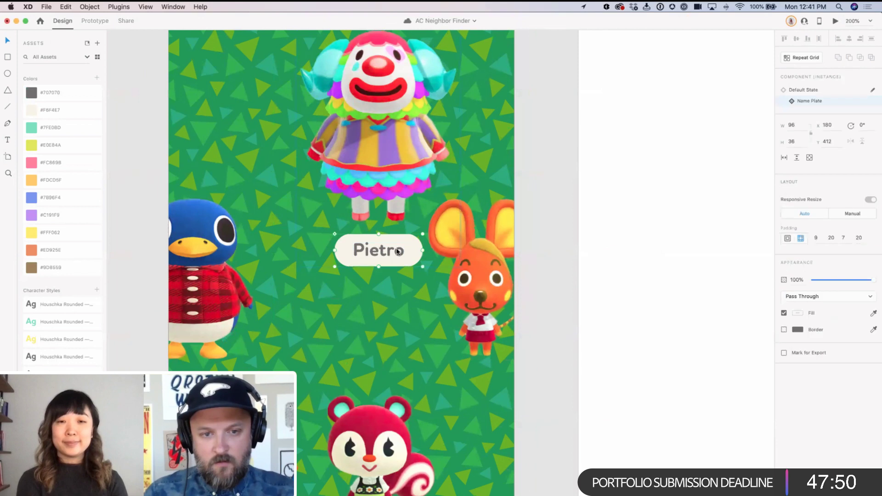
key(super+c)
key(super+v)
drag(402, 250, 501, 388)
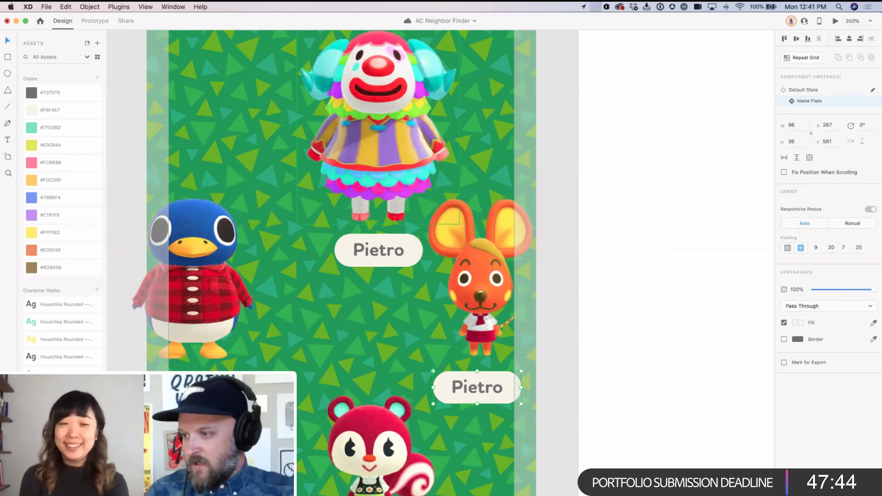
Step: Switch to Chrome, search the Game8 page for "mice" and open the list of mouse villagers
key(super+Tab)
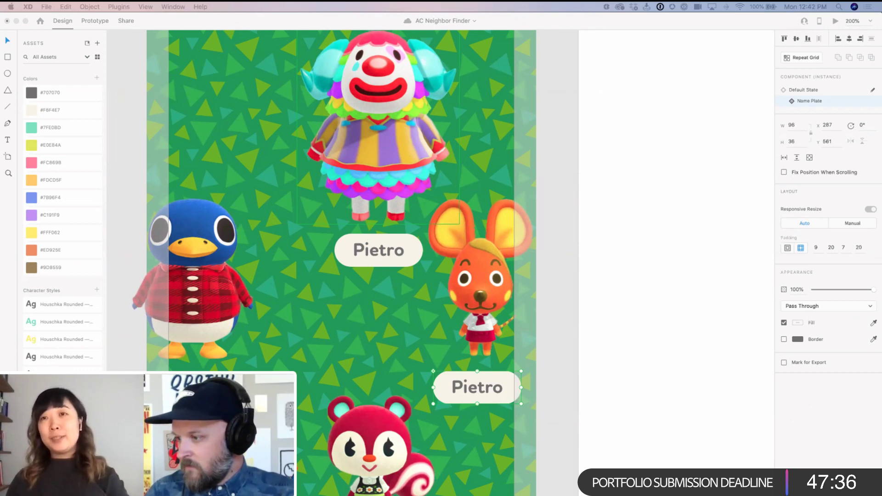
key(super+Tab)
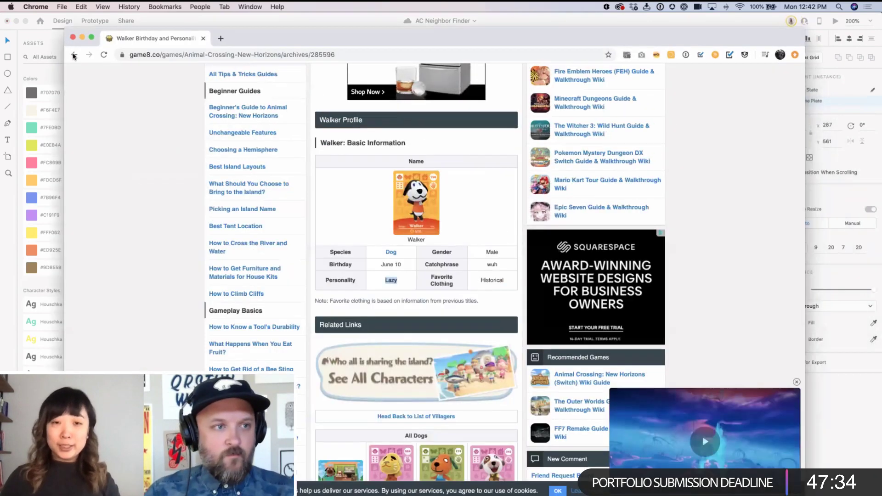
scroll(454, 240, down, 3)
key(super+f)
text(mouse)
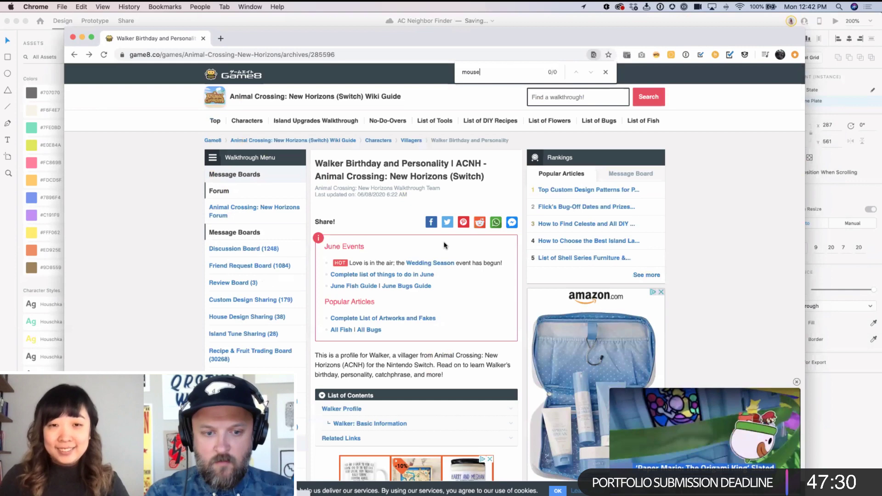
key(super+a)
text(mice)
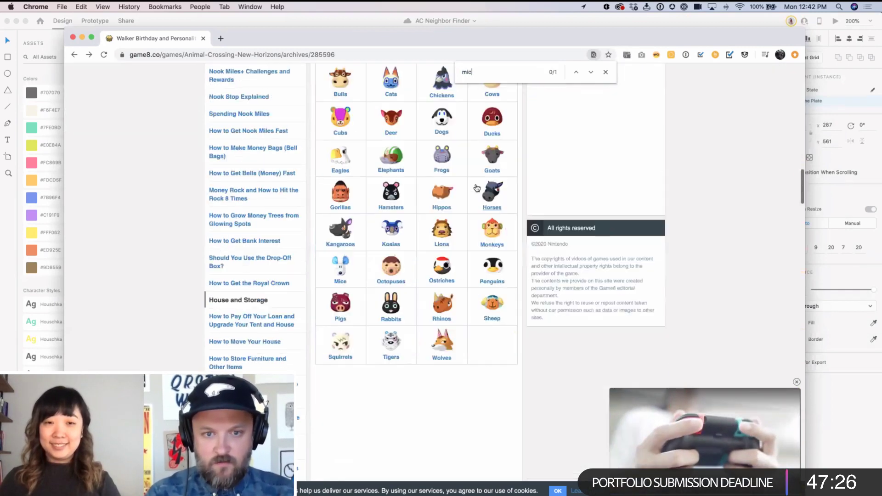
click(343, 264)
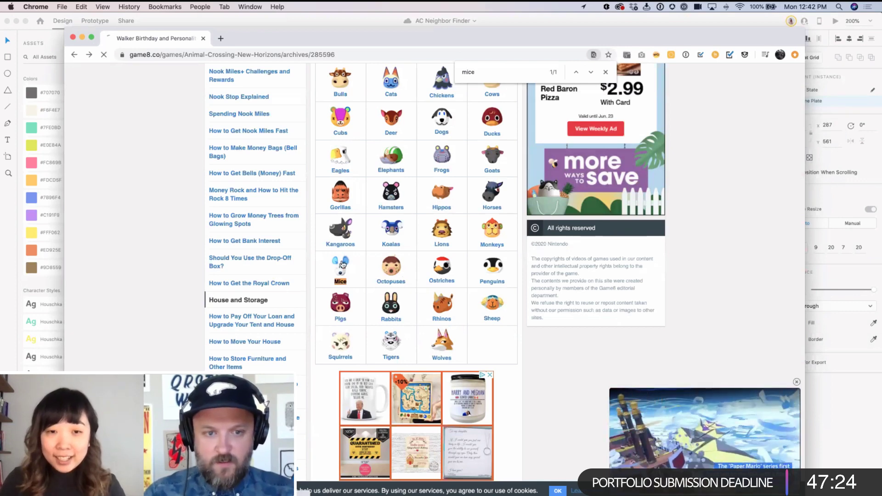
Step: Examine the mouse villager list for the name of the orange mouse used on the phone screen
scroll(417, 265, down, 5)
scroll(417, 264, down, 10)
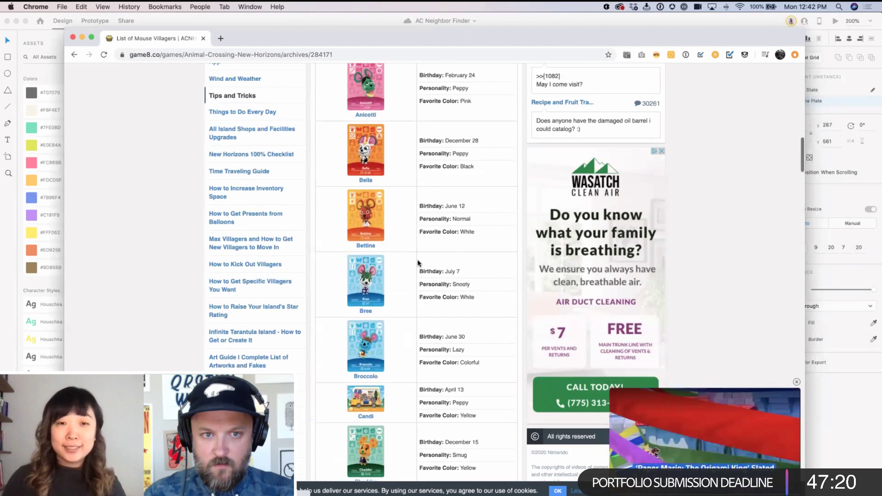
scroll(418, 261, down, 5)
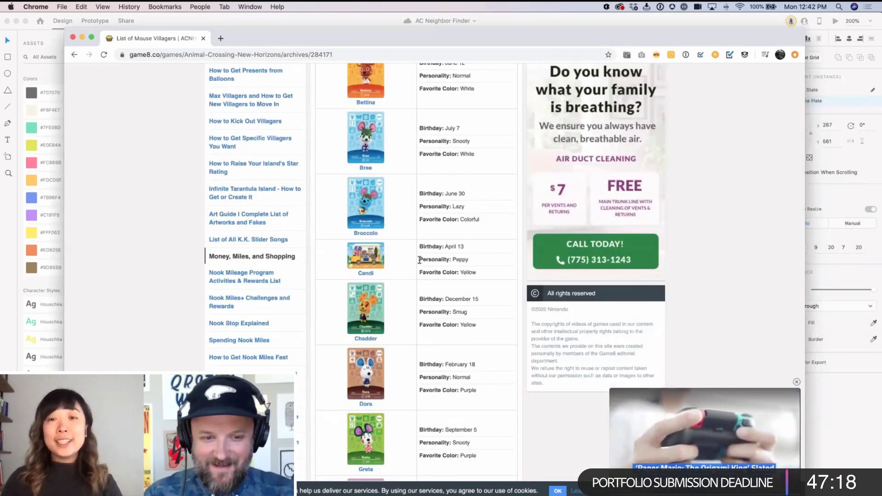
scroll(420, 260, down, 1)
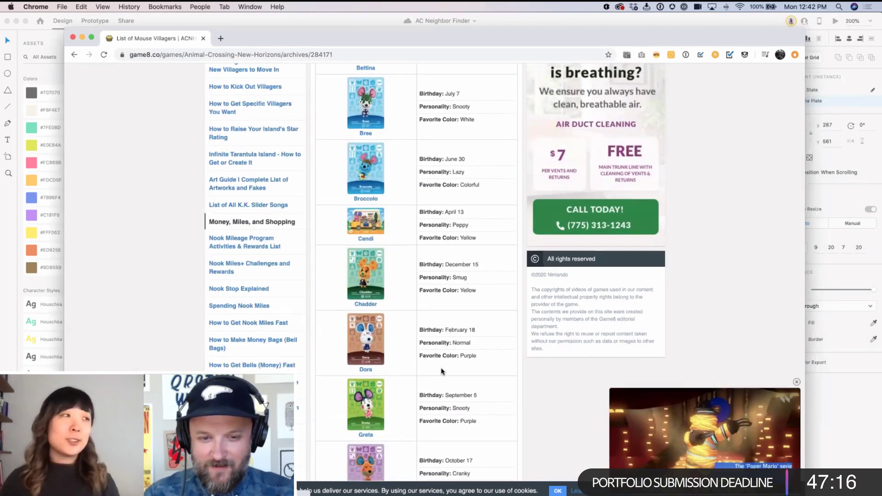
scroll(442, 370, down, 3)
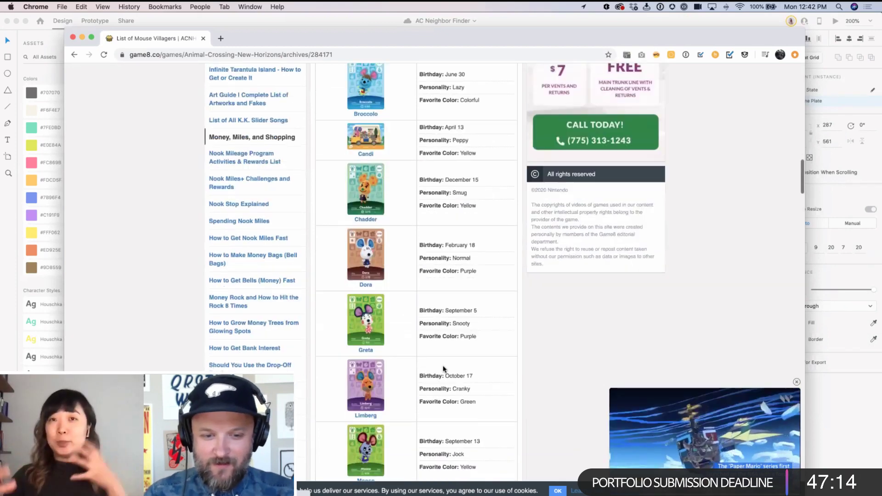
scroll(444, 368, up, 5)
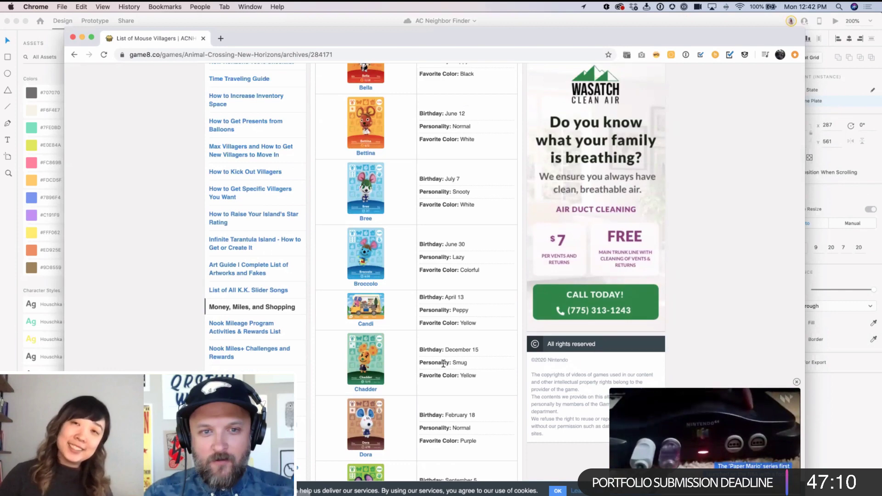
scroll(439, 328, up, 2)
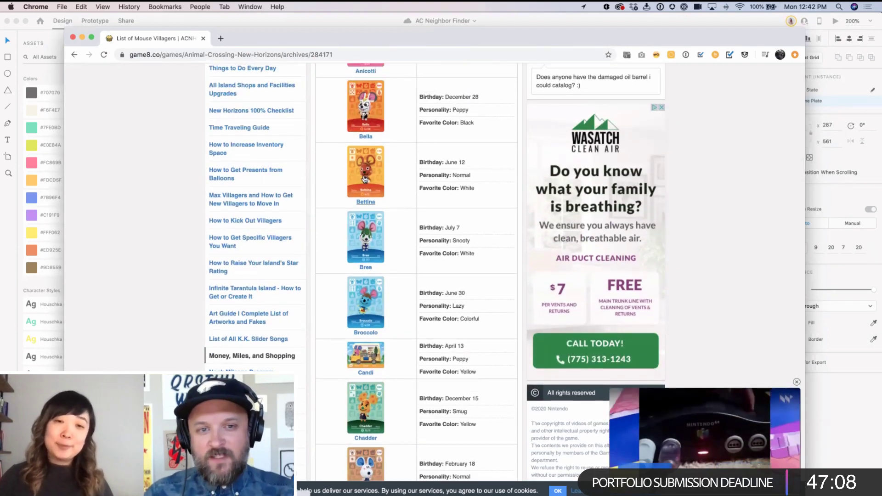
Step: Switch back to Adobe XD and open the CC Libraries window with the Neighbors images
drag(657, 37, 652, 35)
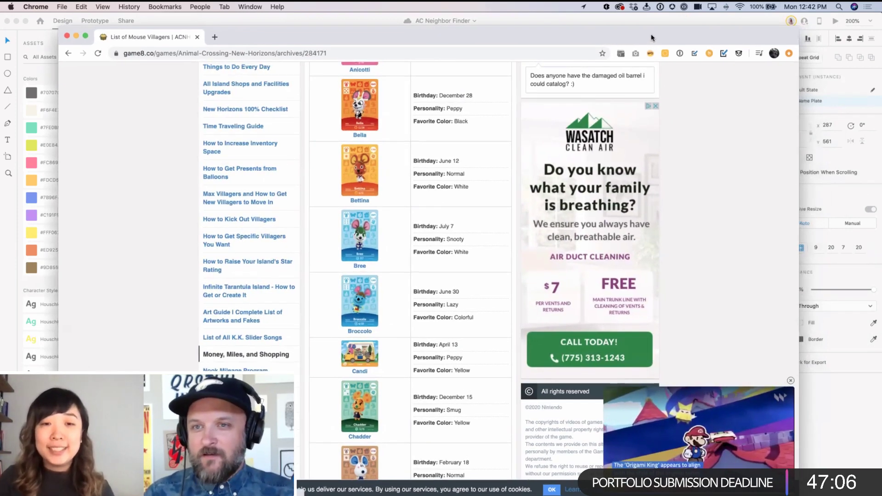
double_click(652, 35)
click(43, 8)
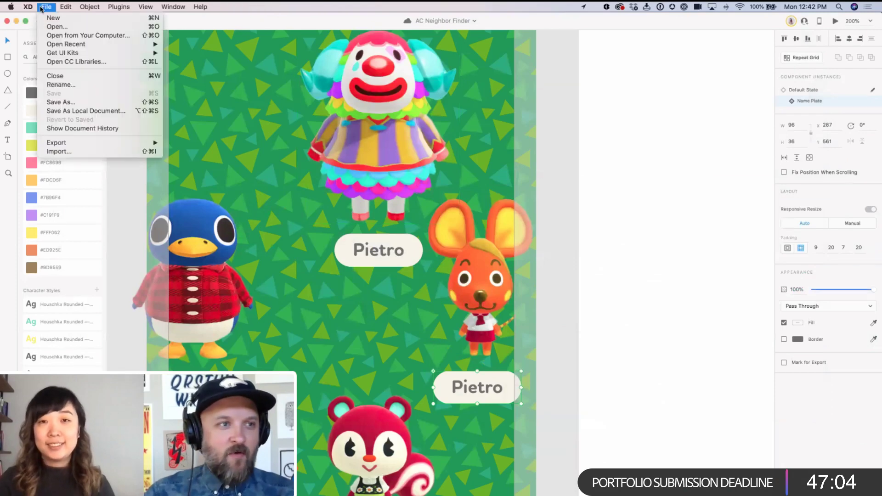
click(115, 62)
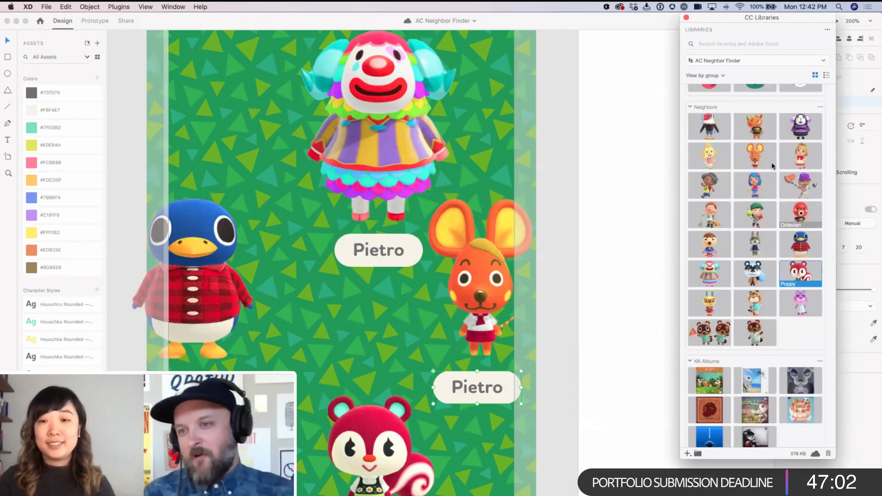
Step: Change the text of the name plate below the mouse villager to "Bettina"
click(496, 390)
double_click(495, 390)
text(Bettina)
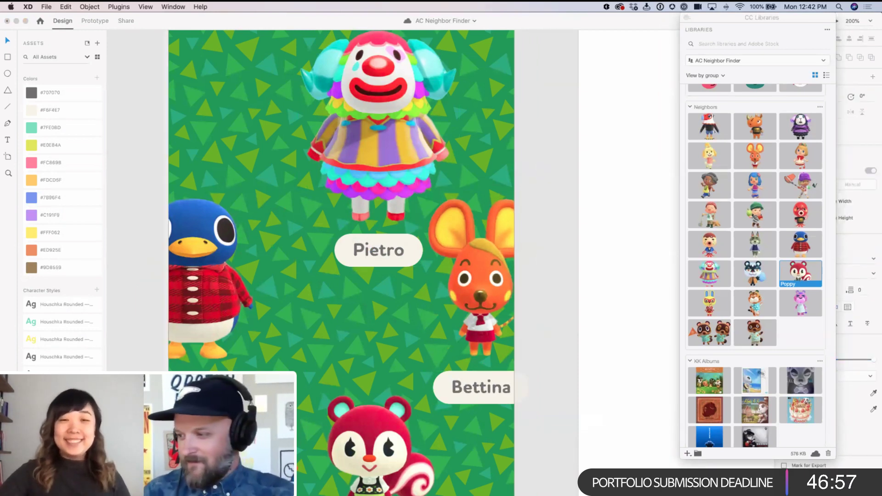
click(473, 392)
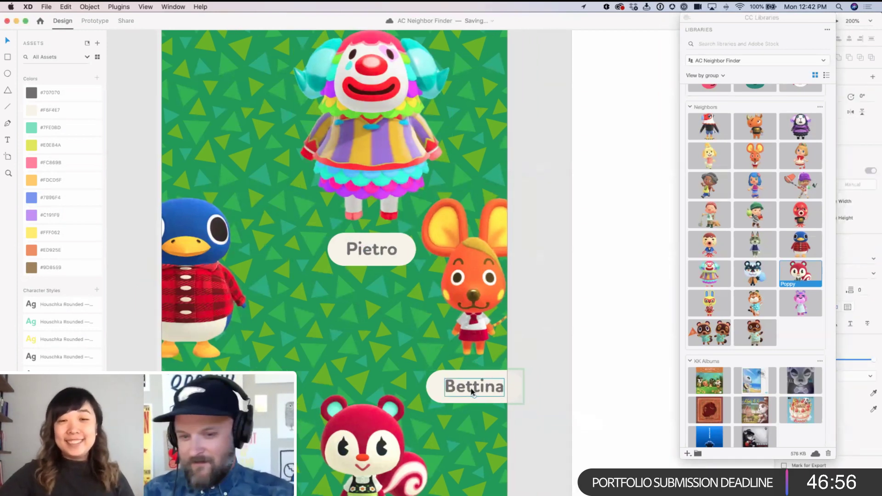
key(Escape)
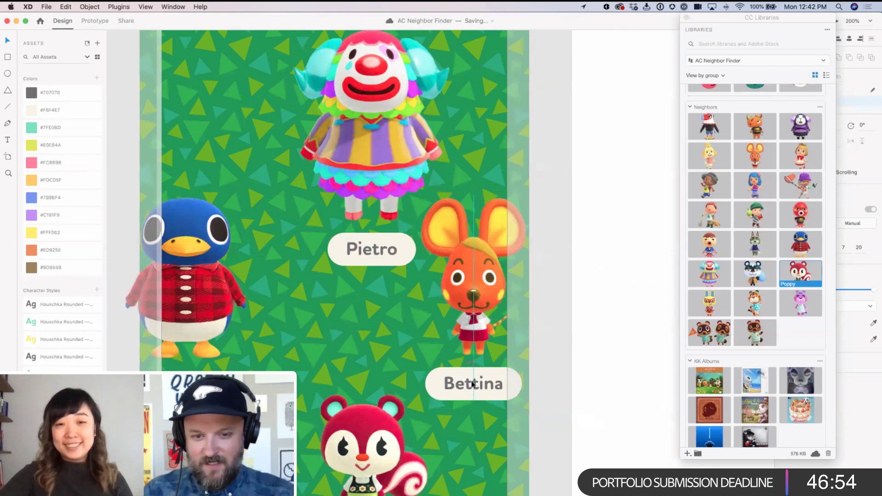
Step: Center the Bettina name plate under the mouse villager and shift both slightly up and inward on the artboard
key(Escape)
mouse_move(469, 340)
mouse_down()
mouse_move(492, 329)
mouse_move(465, 332)
mouse_move(479, 334)
mouse_up()
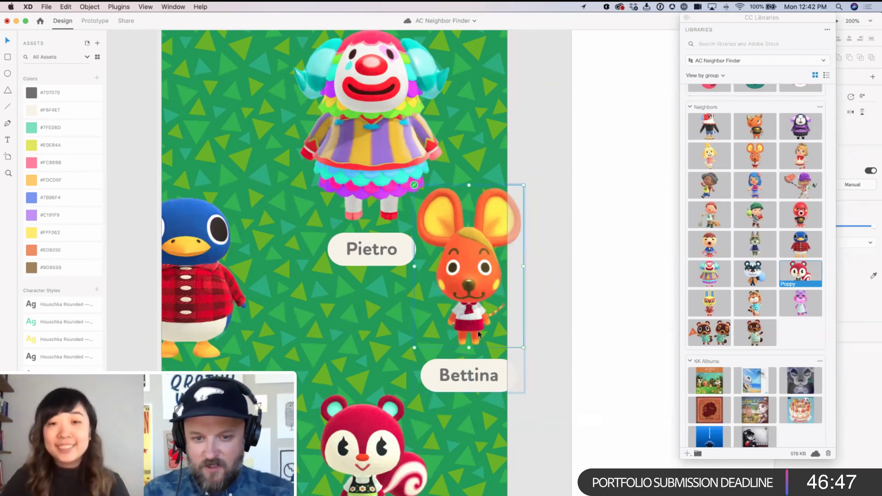
click(582, 343)
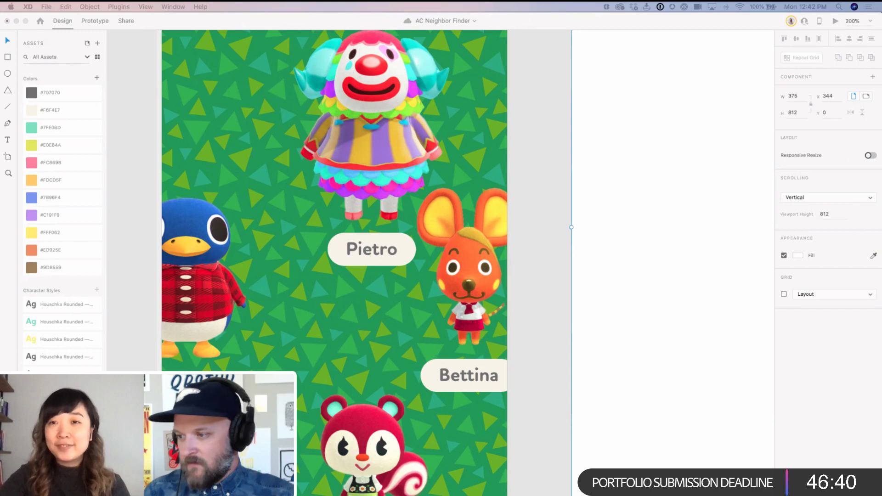
Step: Switch to Chrome, open Bettina's villager profile in a narrower window and examine her basic information
key(super+Tab)
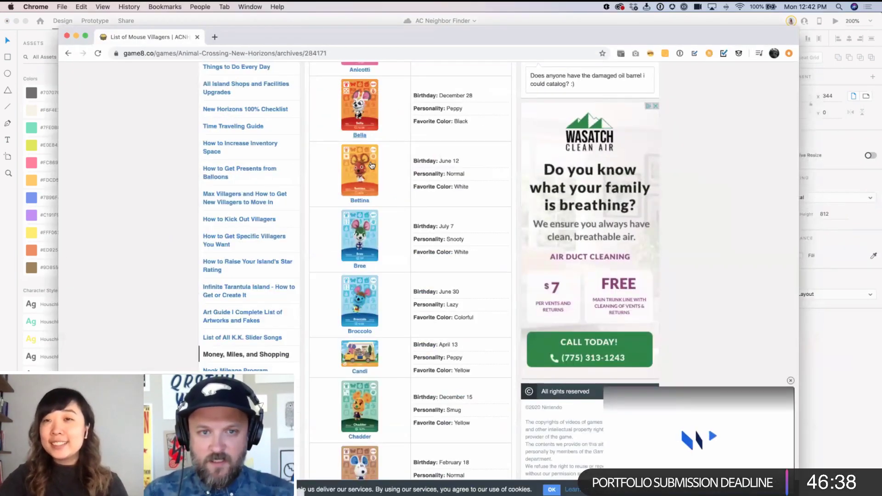
click(372, 166)
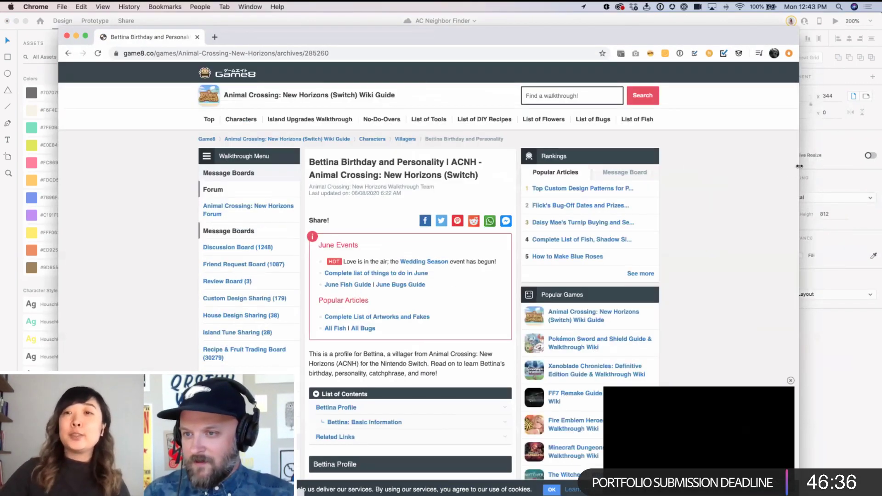
drag(800, 166, 613, 166)
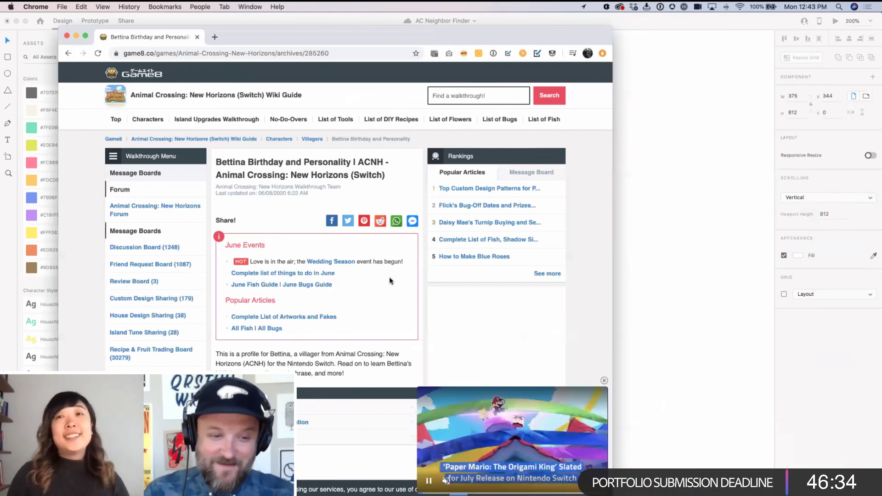
scroll(390, 281, down, 10)
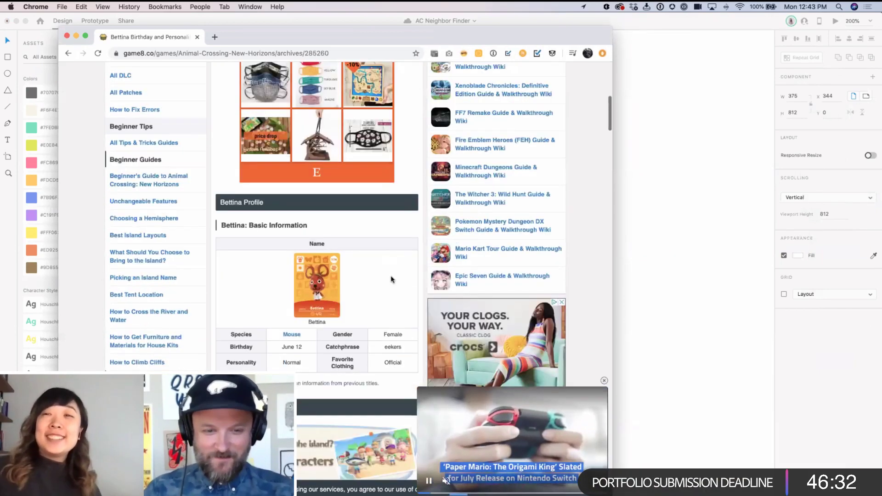
scroll(390, 276, down, 3)
click(605, 380)
drag(570, 335, 509, 335)
drag(525, 335, 528, 335)
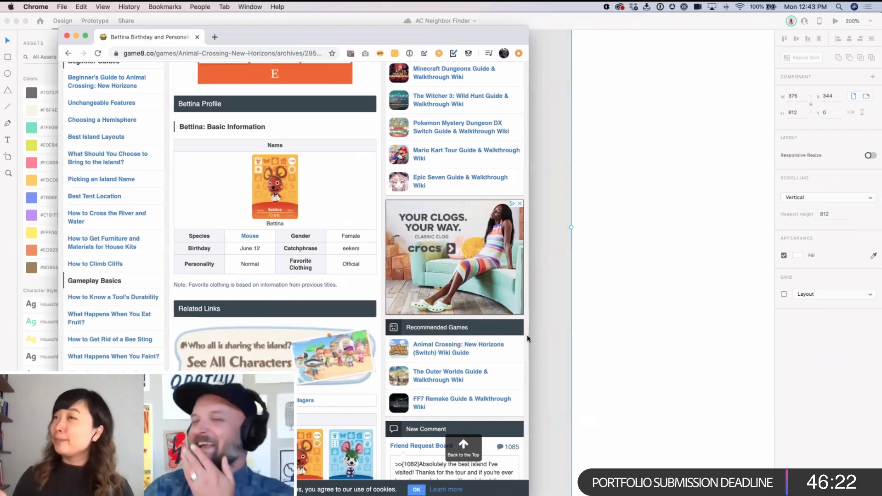
drag(528, 337, 535, 335)
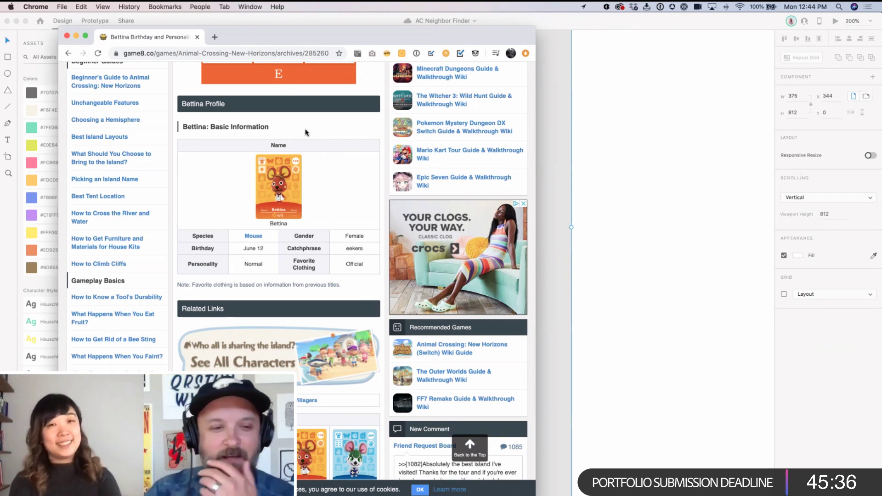
scroll(322, 263, down, 1)
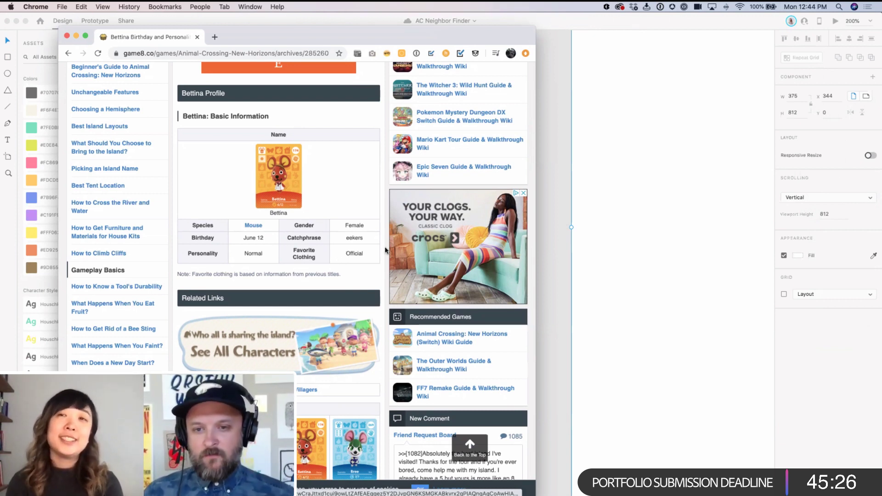
Step: Switch back to Adobe XD and copy the "Who's your favorite neighbor?" text onto the blank second iPhone artboard
click(553, 245)
key(super+minus)
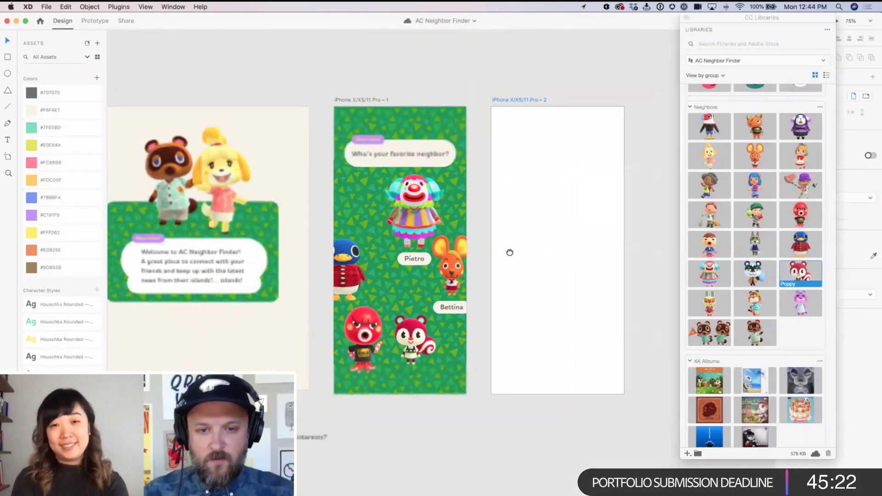
click(455, 272)
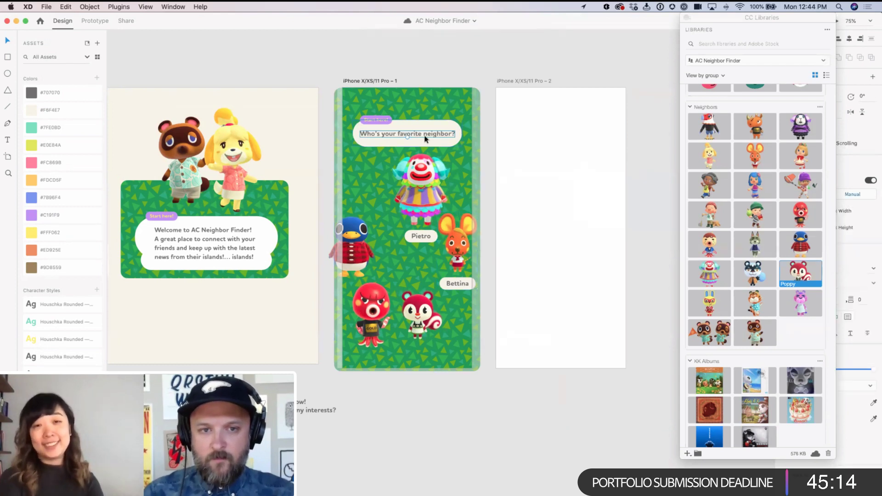
click(540, 155)
text(Who's your favorite neighbor?)
Step: Replace the copied heading on the second iPhone artboard with "<Neighbor trait screen>"
double_click(548, 131)
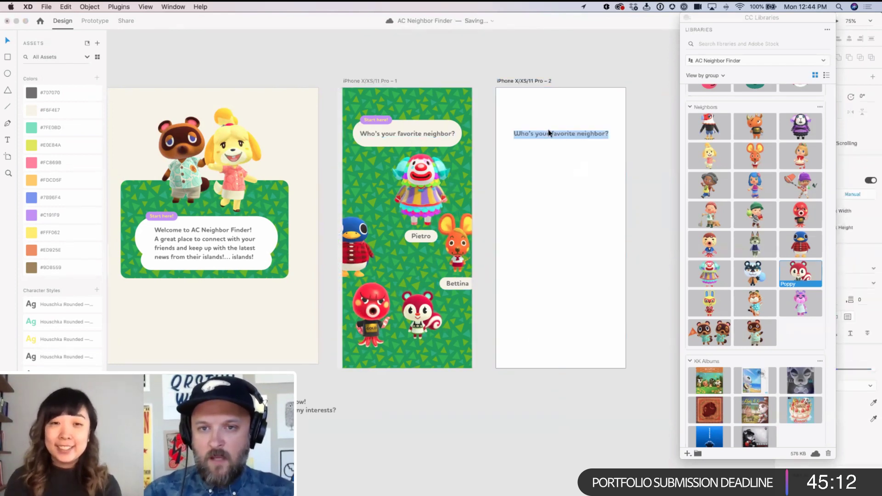
text(Neigh)
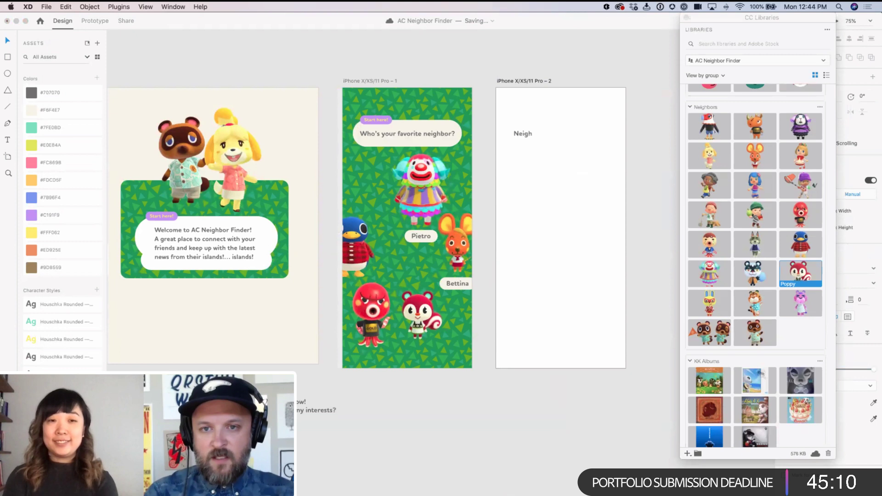
text(bor srait screen?)
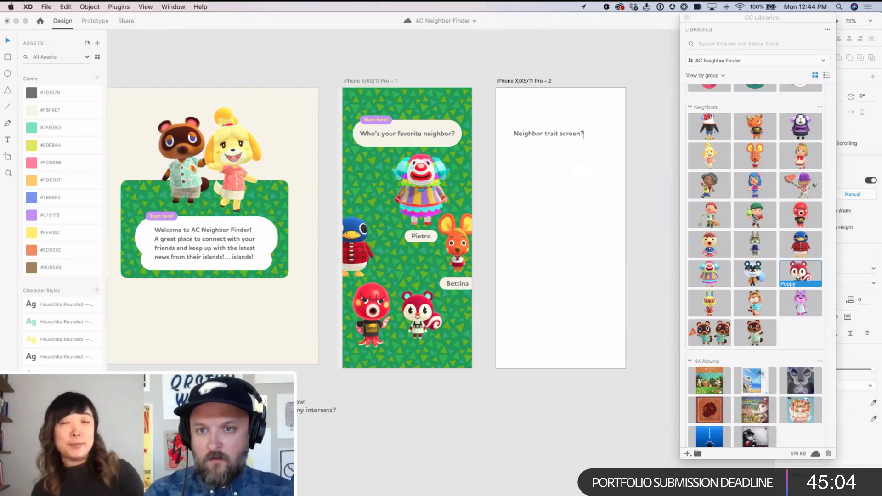
key(BackSpace)
text(>)
click(515, 133)
text(>)
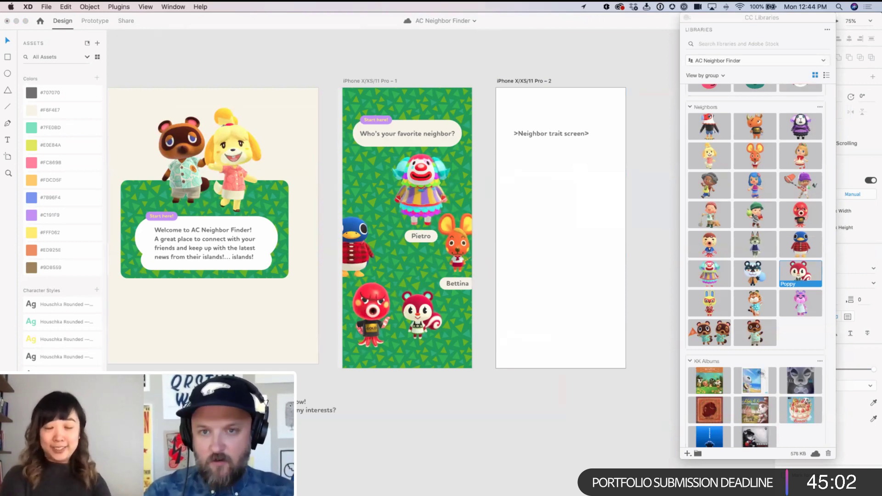
key(BackSpace)
text(<)
key(Escape)
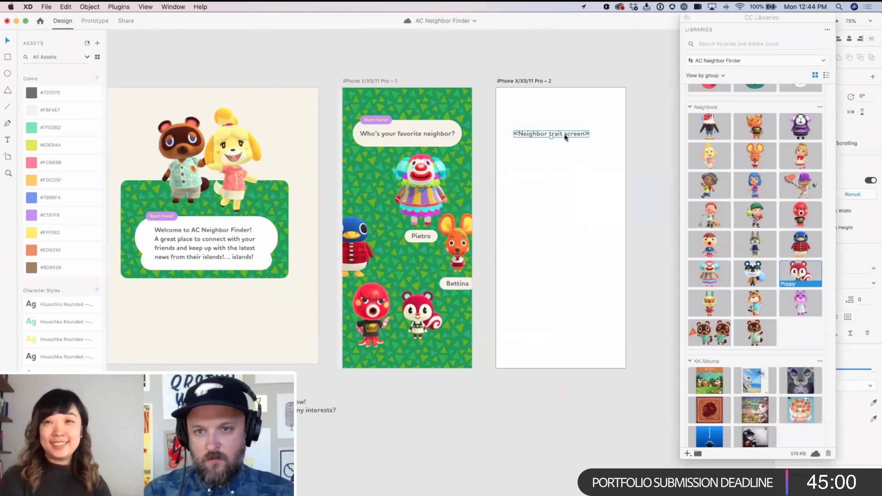
Step: Copy the green button from the style guide artboard onto the second iPhone artboard below the placeholder heading
scroll(572, 140, left, 10)
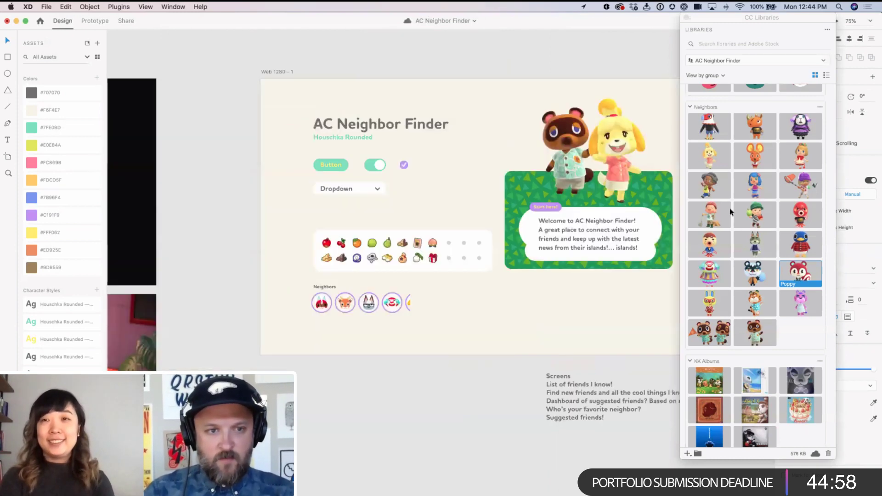
scroll(519, 181, right, 10)
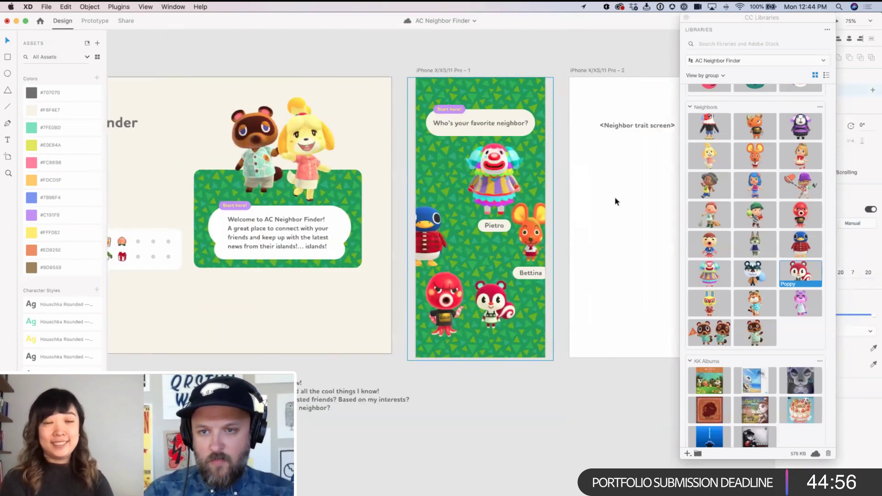
scroll(467, 201, right, 3)
key(super+v)
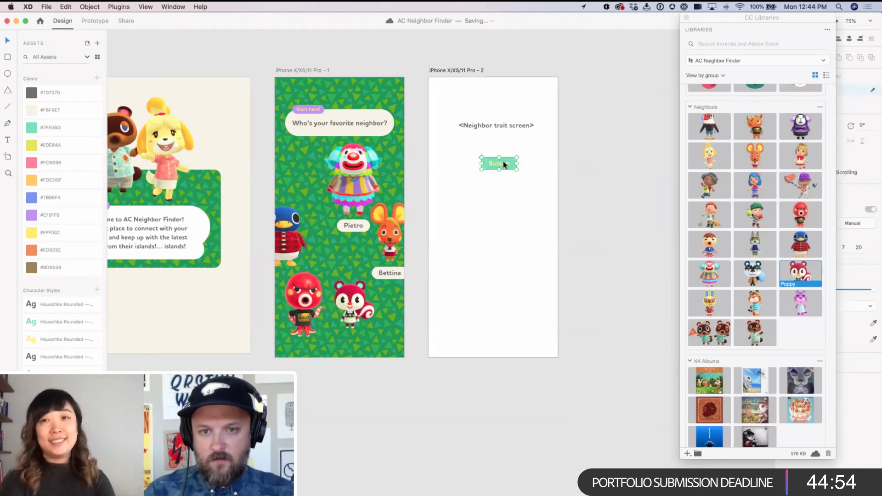
Step: Change the green button's label to "Yep! That's me!" and move the button near the bottom of the second iPhone artboard
text(Yep)
key(Escape)
text(! That's me!)
key(Escape)
drag(498, 162, 489, 312)
scroll(506, 271, left, 2)
scroll(505, 272, down, 1)
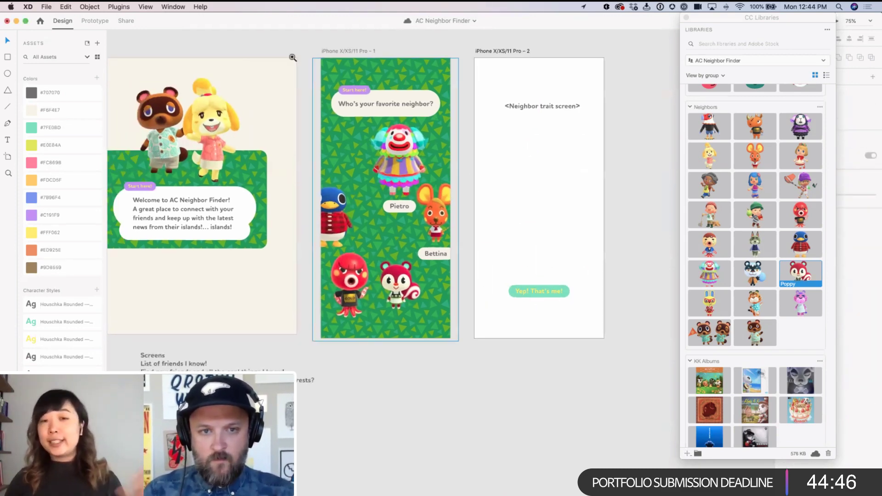
Step: Spread out the villagers by moving Bettina down and outward, Pietro slightly up and inward, and the penguin up
scroll(539, 394, up, 2)
scroll(540, 394, left, 2)
click(443, 287)
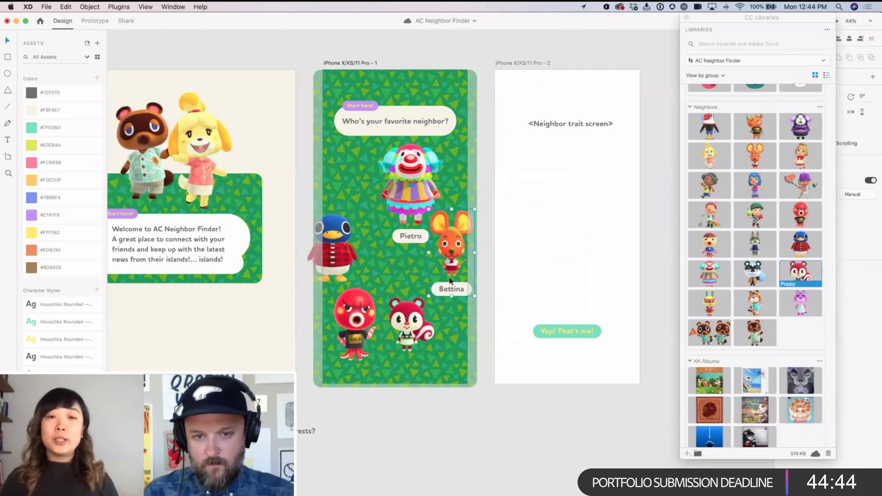
drag(442, 287, 453, 307)
drag(401, 183, 396, 179)
drag(346, 253, 348, 233)
Step: Duplicate the Pietro name plate, change its text to "Roald" and place it beneath the penguin villager
click(412, 237)
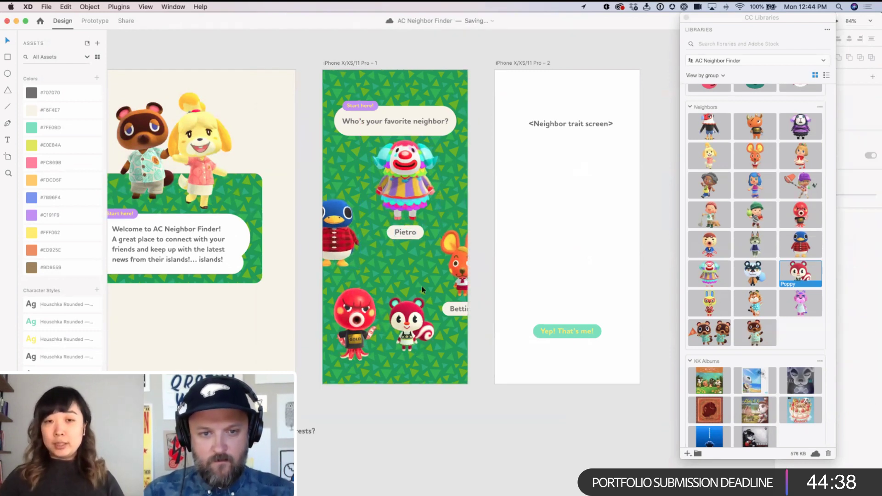
drag(410, 237, 379, 270)
double_click(379, 269)
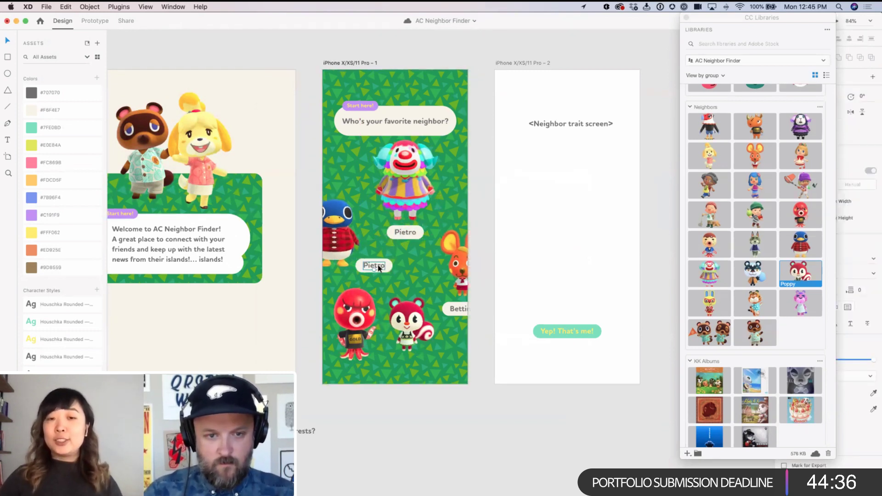
text(Roald)
key(Escape)
drag(382, 267, 343, 281)
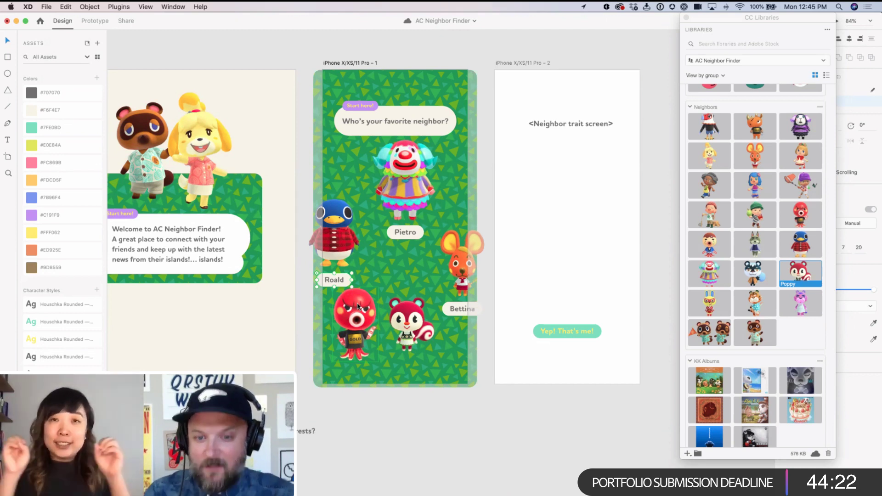
Step: Duplicate the Screens notes text below the first iPhone artboard and replace its content with "They say their catch phrase!"
drag(185, 442, 394, 443)
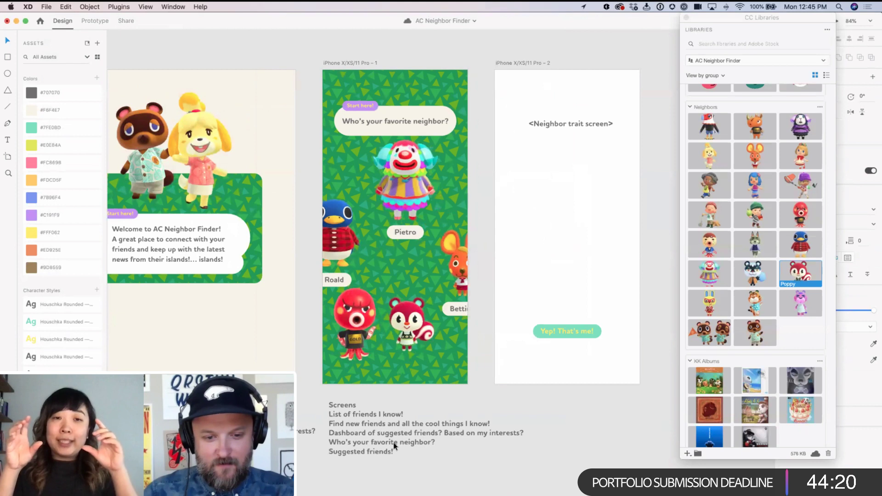
double_click(394, 444)
text(They have a)
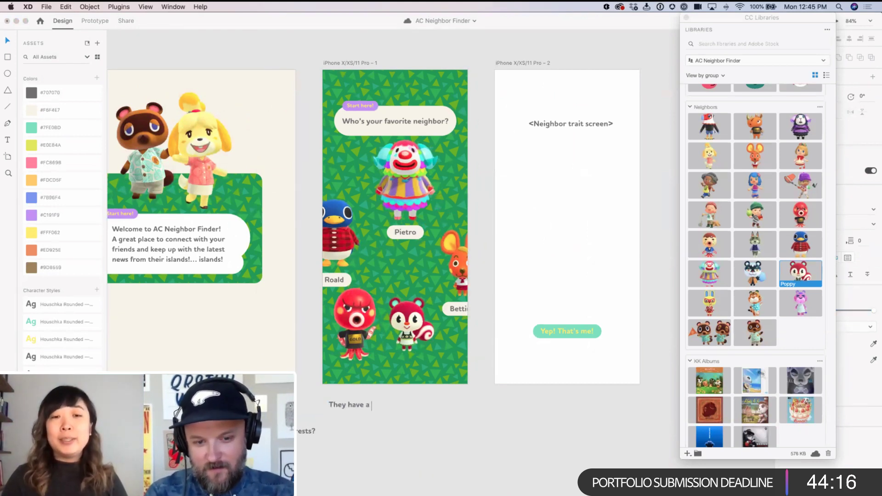
key(BackSpace)
key(BackSpace)
key(super+a)
text(They say their catch phrase!)
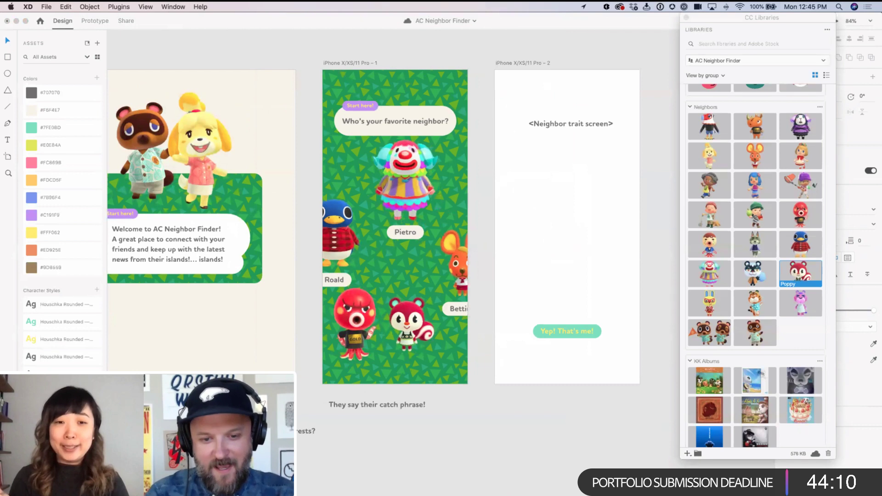
text(v)
key(BackSpace)
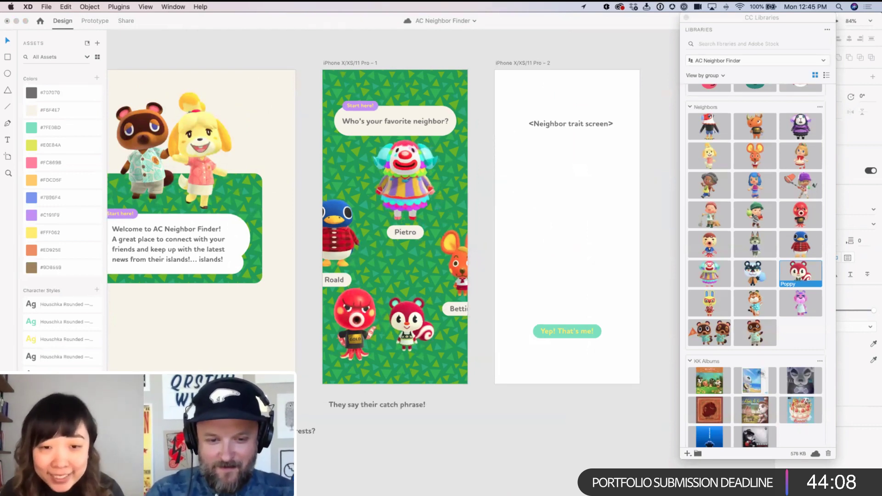
Step: Add a second line "(Add audio playback!)" to the catch phrase note and center the note below the artboard
text((Add)
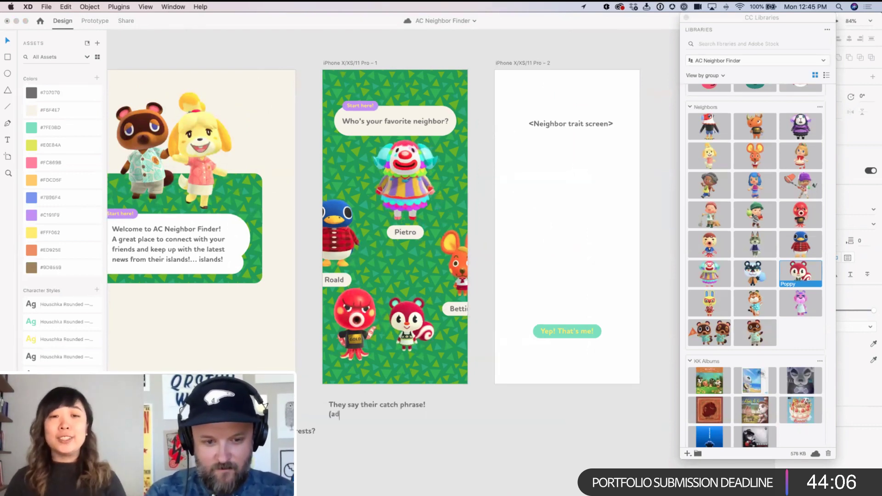
text( voice playbac)
key(BackSpace)
key(BackSpace)
key(BackSpace)
key(BackSpace)
key(BackSpace)
key(BackSpace)
key(BackSpace)
key(BackSpace)
key(BackSpace)
key(BackSpace)
key(BackSpace)
key(BackSpace)
key(BackSpace)
text(audio playback!))
key(Escape)
drag(393, 407, 400, 407)
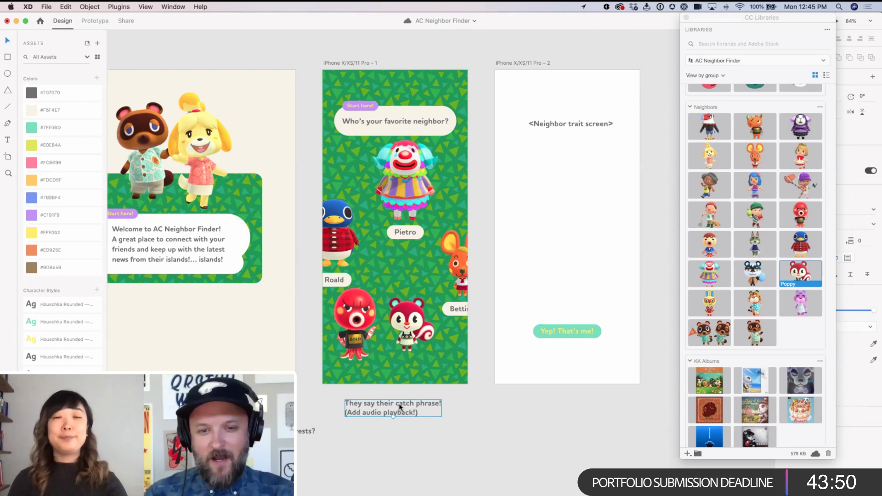
Step: Duplicate the Roald name plate beneath the squirrel villager and change its text to "Poppy"
click(334, 279)
drag(432, 356, 417, 369)
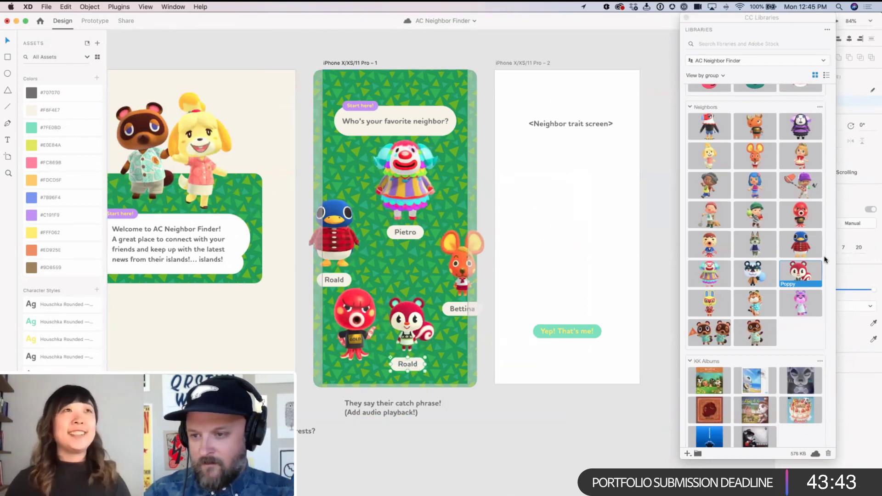
double_click(402, 364)
key(ctrl+a)
text(Poppy)
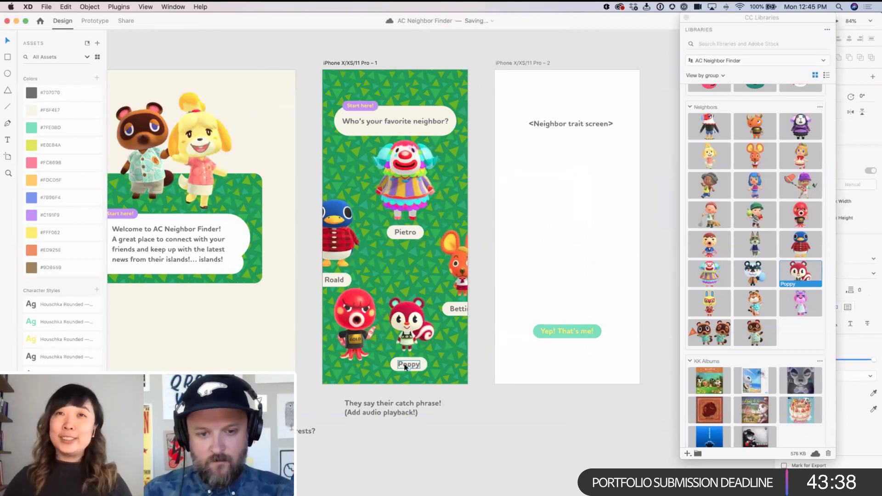
key(Escape)
Step: Duplicate the Poppy name plate beneath the octopus villager, change its text to "Octavian" and move villager and plate up together
drag(416, 367, 355, 374)
double_click(356, 374)
key(shift+Left)
key(shift+Left)
key(shift+Left)
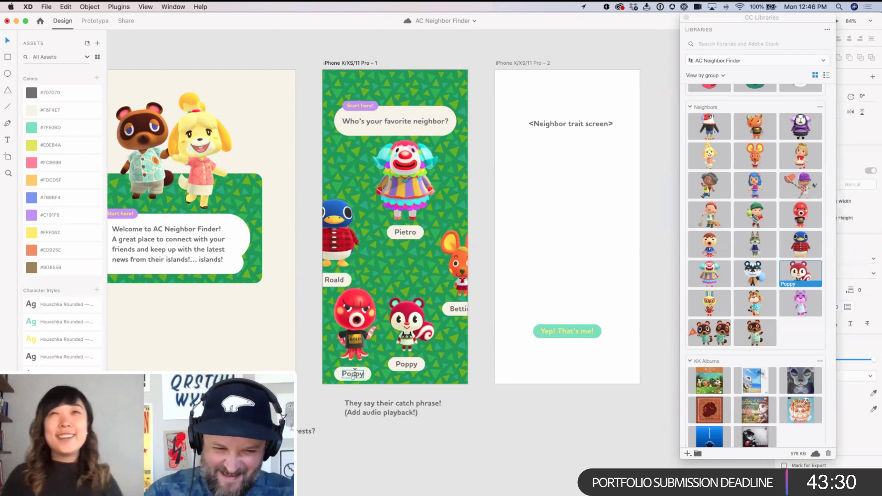
text(Octavian)
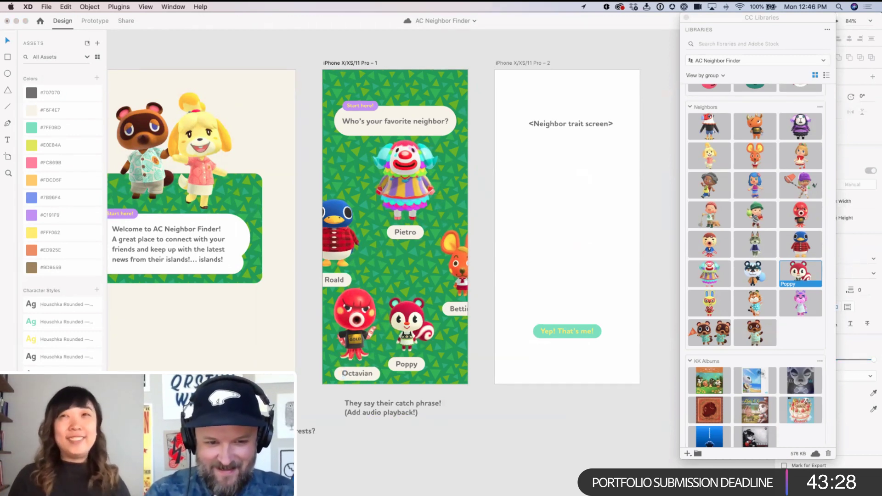
key(Escape)
drag(366, 368, 365, 322)
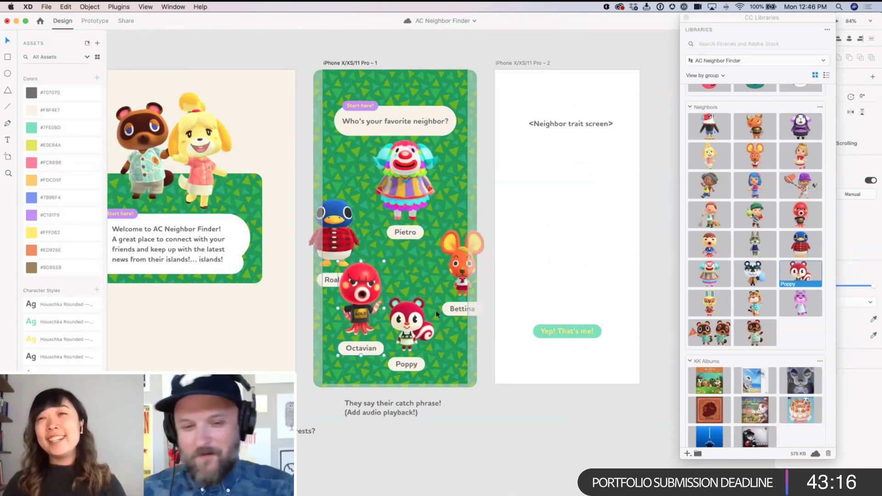
Step: Move Poppy and Octavian with their name labels to the lower edge of the favorite neighbor artboard and nudge Bettina slightly up
click(417, 349)
shift+click(414, 365)
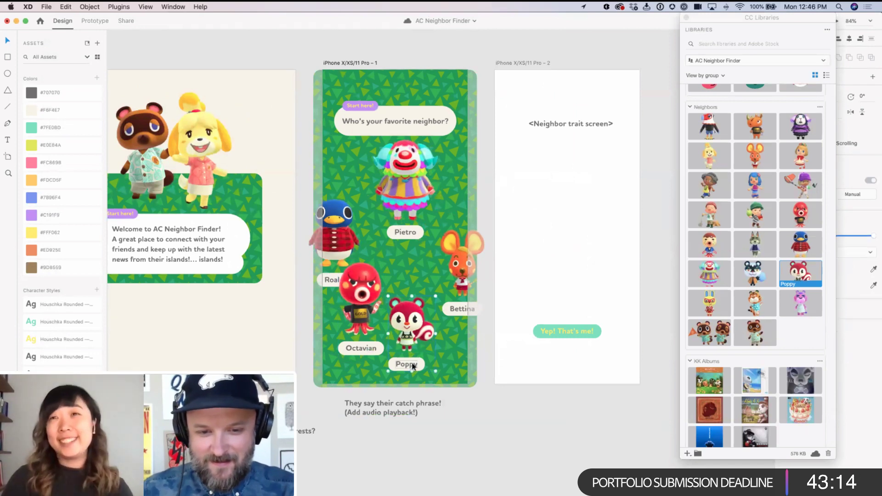
drag(415, 329, 440, 342)
mouse_move(451, 285)
mouse_down()
mouse_move(465, 281)
mouse_move(447, 277)
mouse_up()
drag(361, 299, 343, 376)
drag(422, 343, 416, 365)
Step: Lower Pietro slightly, shift Roald so he overlaps the artboard's left edge, and group Roald with his name label
drag(407, 213, 407, 229)
mouse_move(333, 231)
mouse_down()
mouse_move(328, 224)
mouse_move(334, 248)
mouse_up()
shift+click(342, 282)
key(super+g)
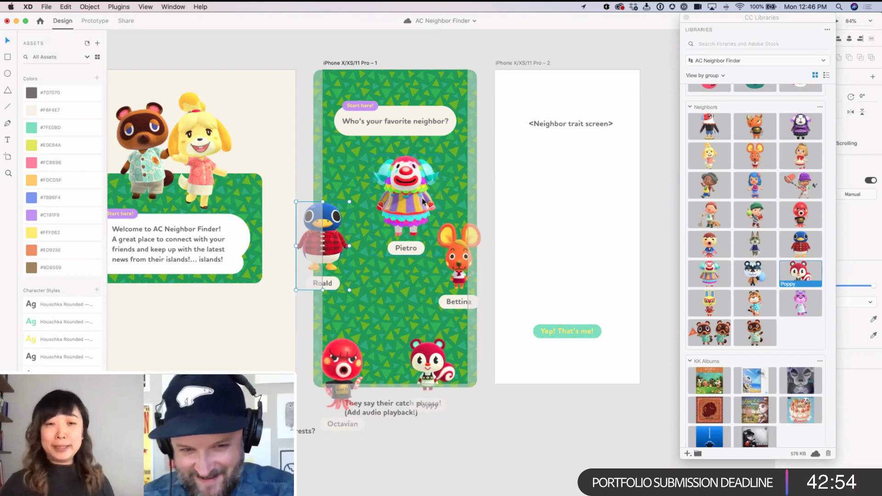
Step: Shift Bettina outward over the artboard's right edge, nudge Poppy up, and raise Pietro to just under the question text
click(456, 248)
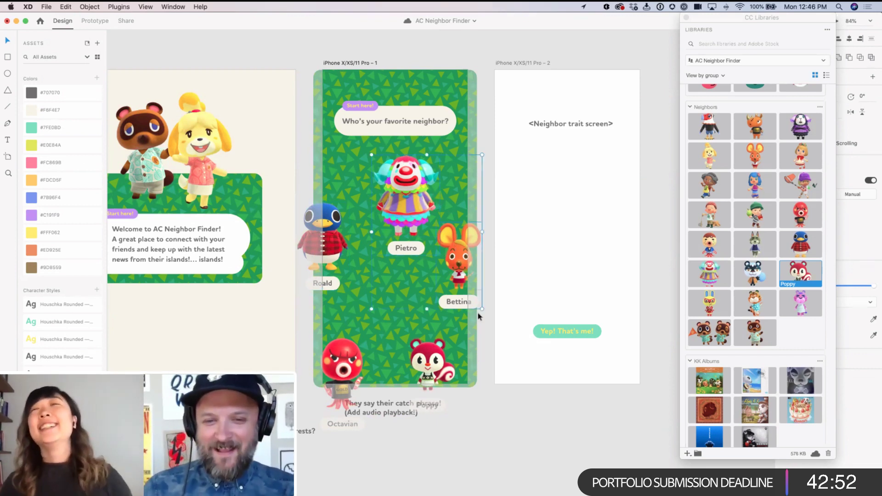
click(501, 352)
drag(461, 274, 469, 284)
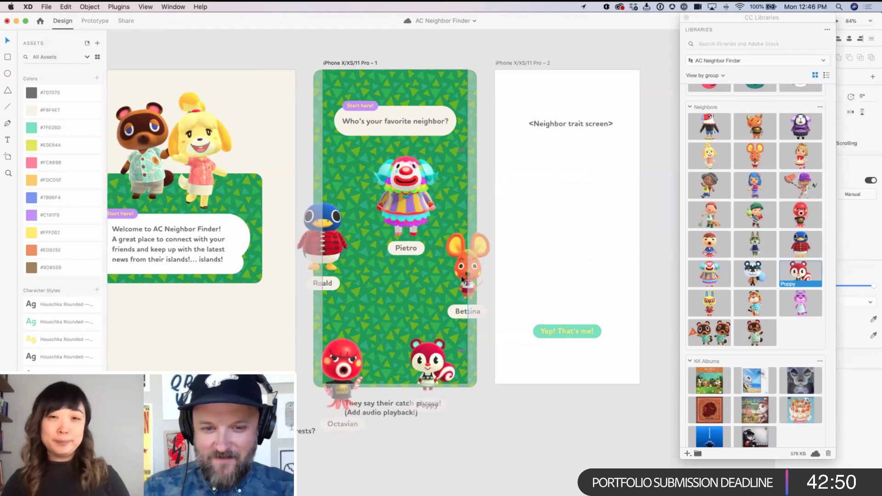
mouse_move(433, 356)
mouse_down()
mouse_move(430, 345)
mouse_move(437, 351)
mouse_up()
drag(397, 202, 405, 184)
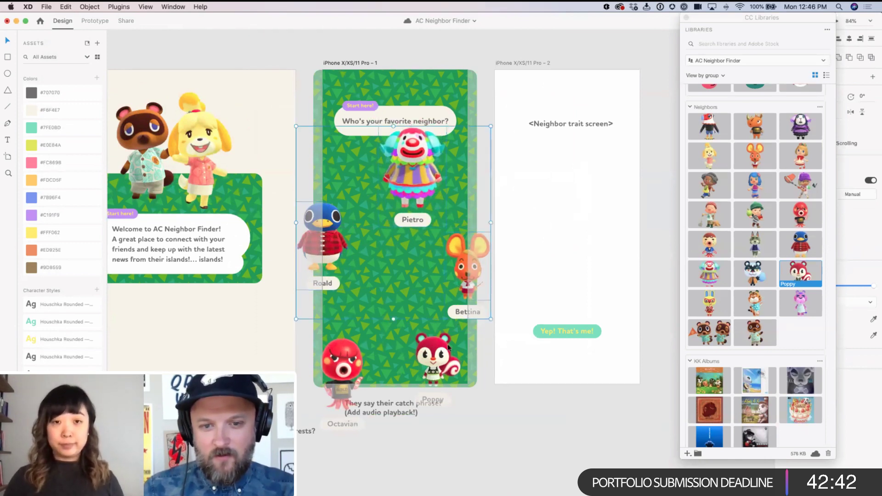
Step: Group all five neighbors, enable horizontal and vertical scrolling, and extend the scroll area to the artboard's top edge, 812 high
shift+click(385, 366)
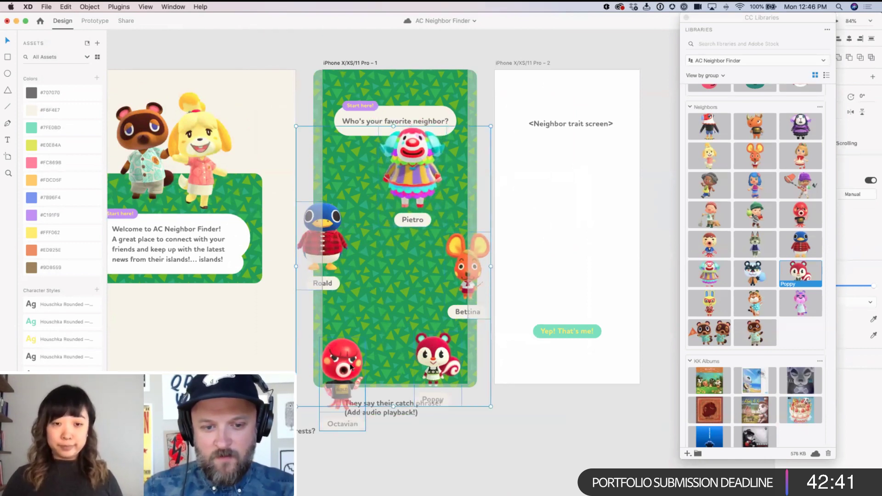
click(687, 20)
key(super+g)
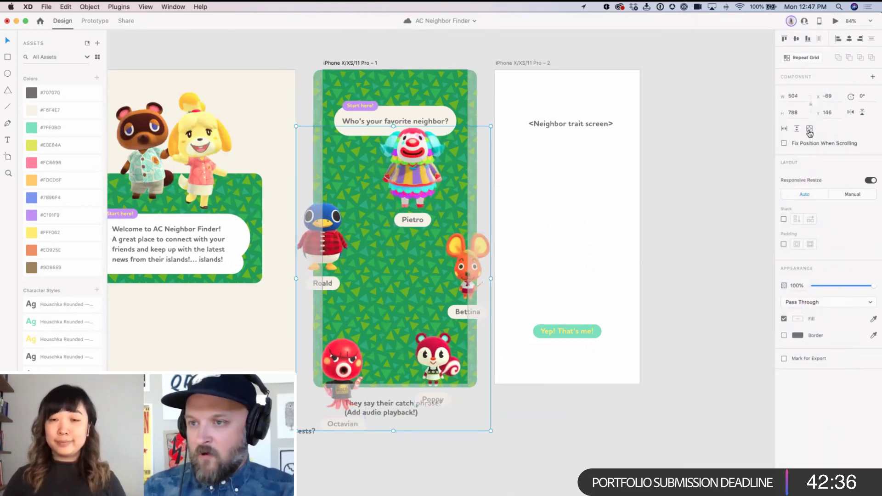
click(809, 131)
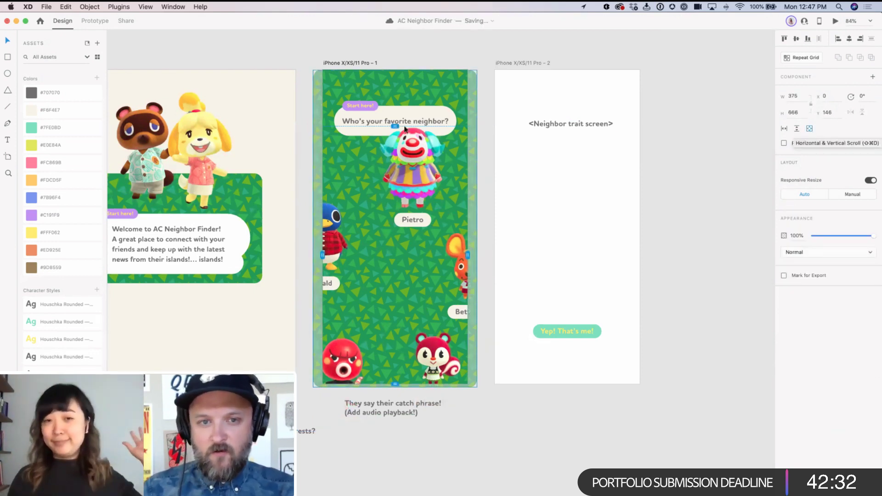
drag(396, 126, 401, 70)
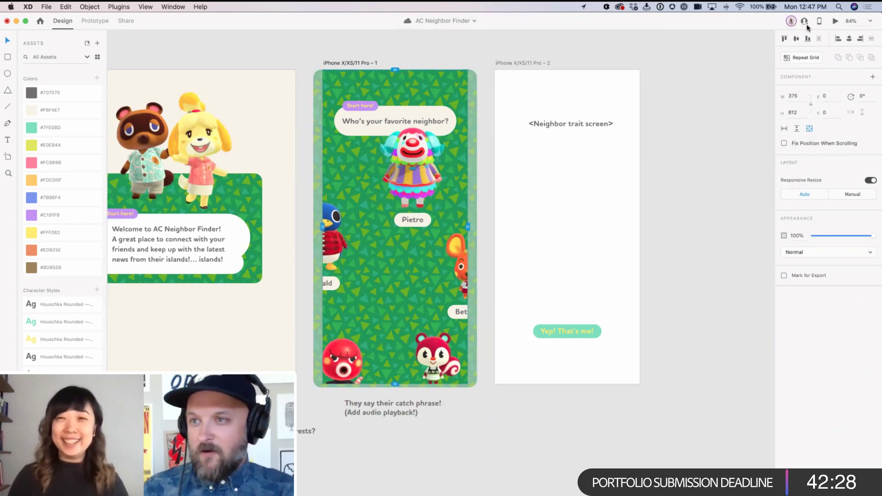
Step: Preview the favorite neighbor screen and test scrolling the neighbor group in both directions, then close the preview
click(835, 21)
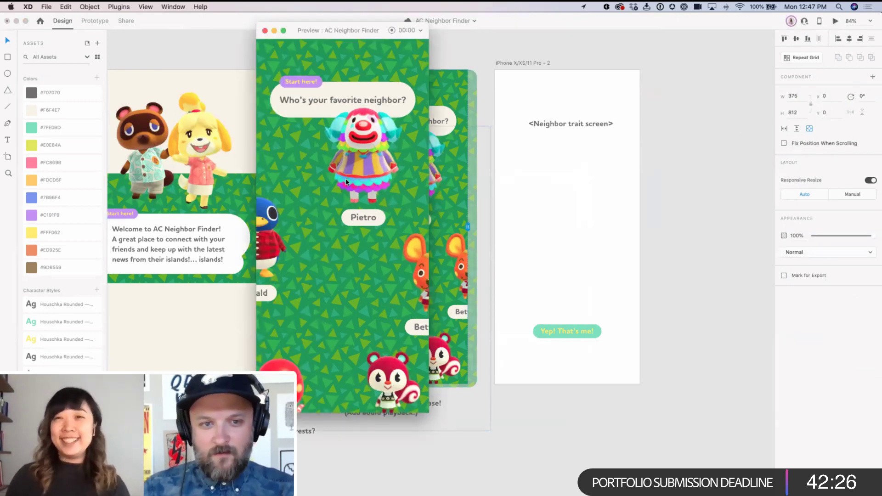
scroll(343, 122, down, 2)
scroll(347, 151, up, 3)
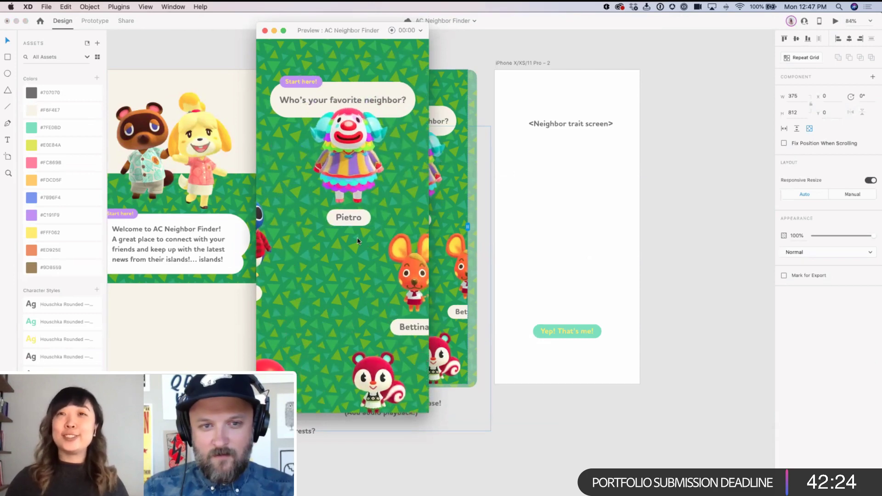
drag(354, 204, 428, 231)
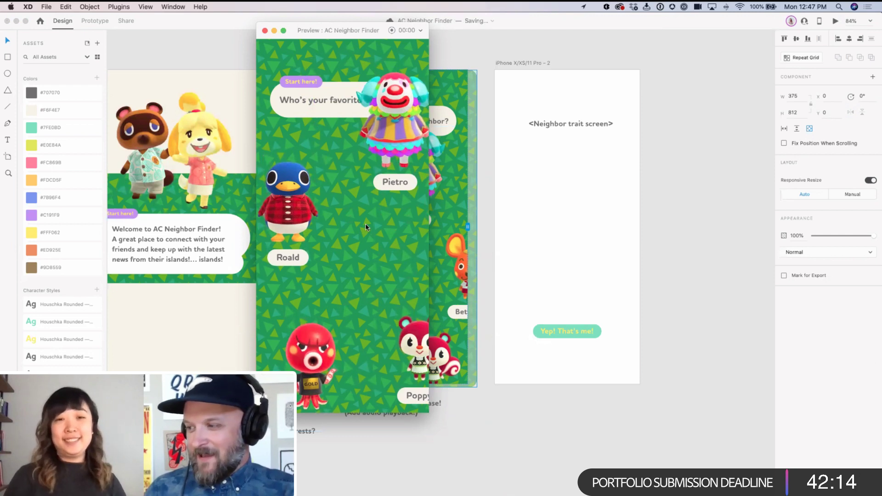
click(367, 162)
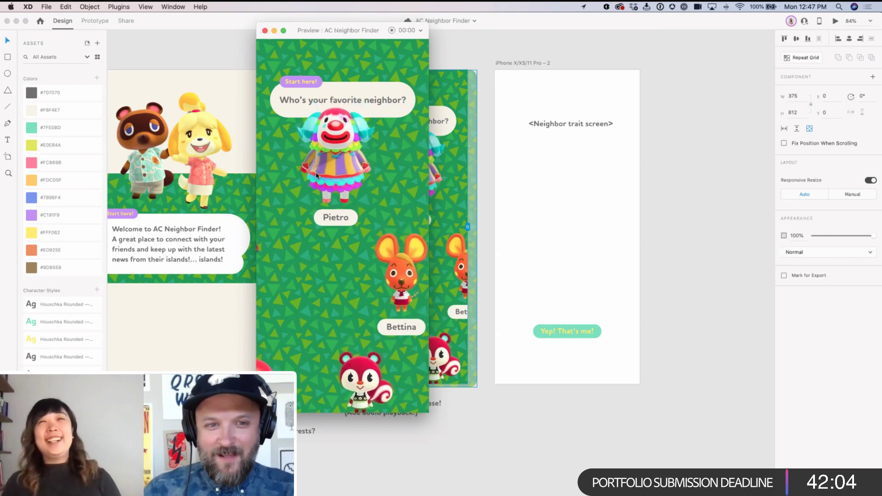
click(338, 183)
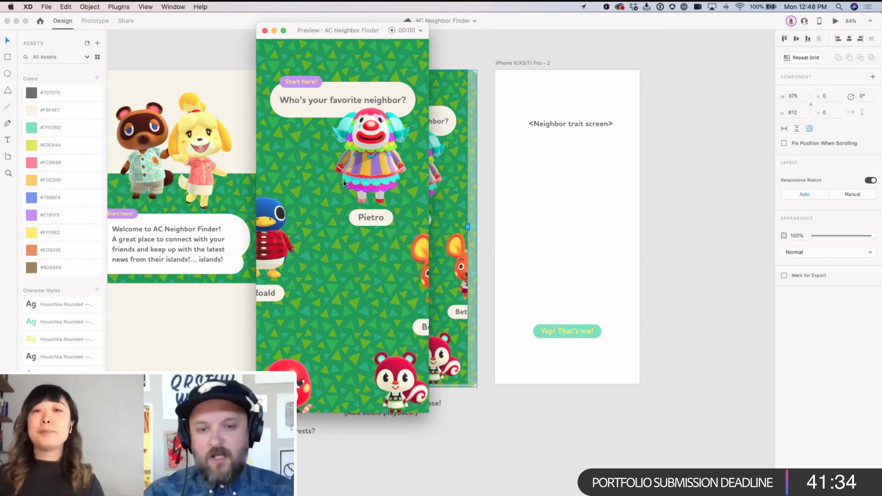
drag(358, 188, 369, 169)
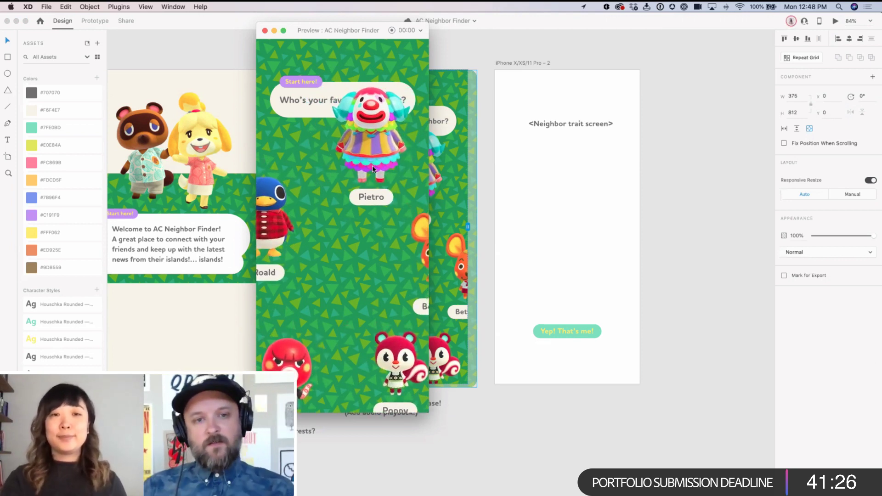
click(265, 31)
Step: Open the CC Libraries and place the KK Stardust album cover below the favorite neighbor artboard
click(487, 170)
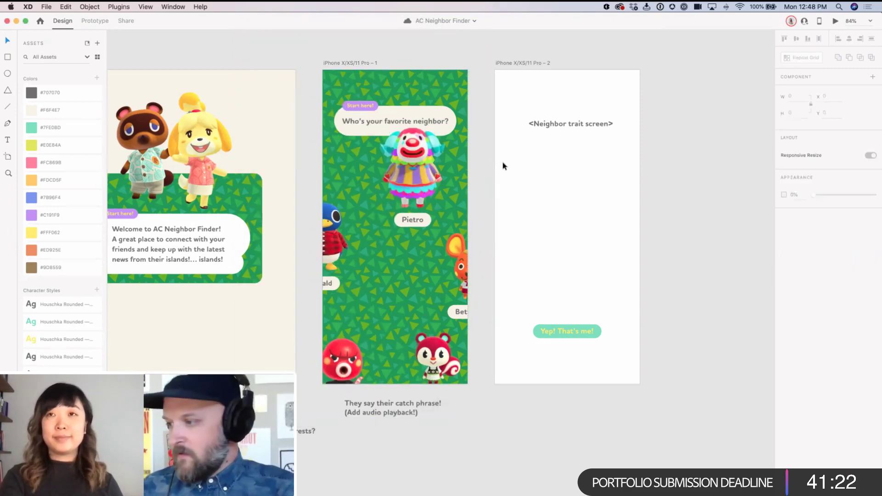
scroll(538, 148, left, 3)
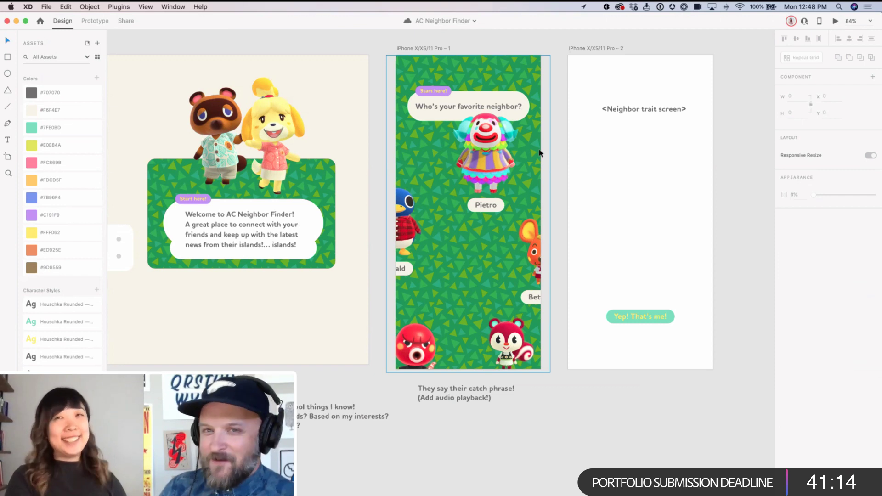
click(49, 7)
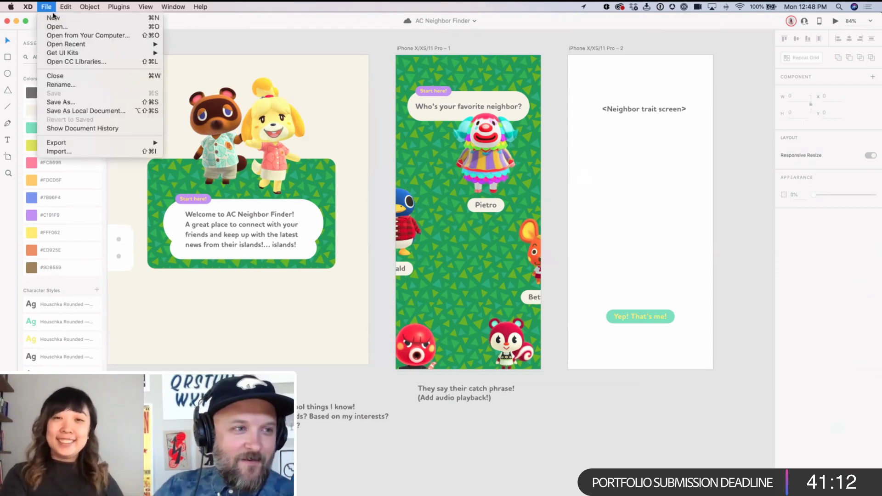
click(77, 62)
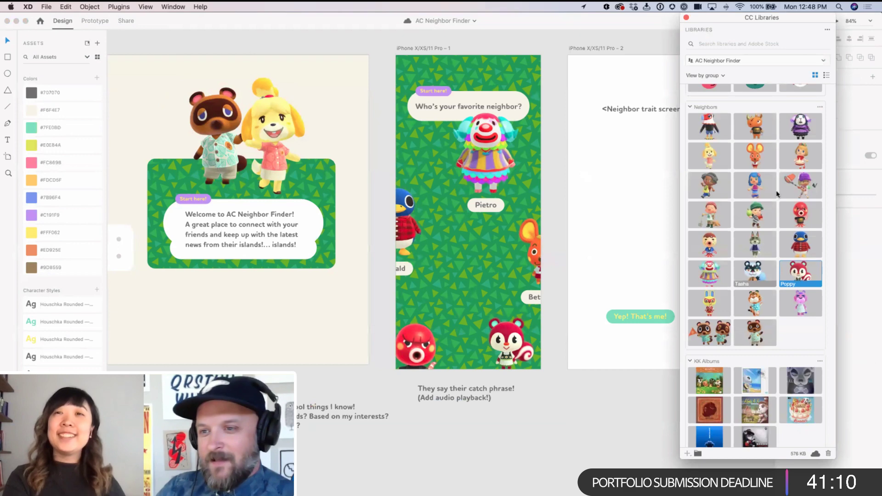
scroll(784, 211, down, 6)
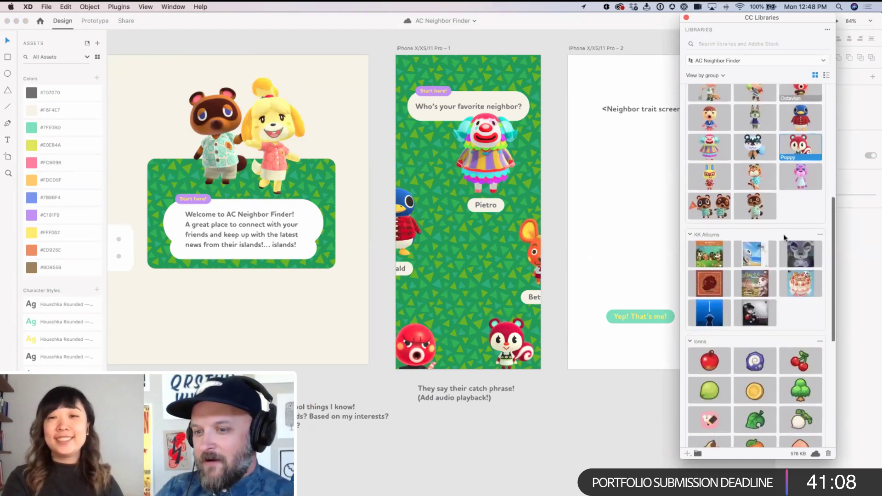
scroll(753, 239, down, 1)
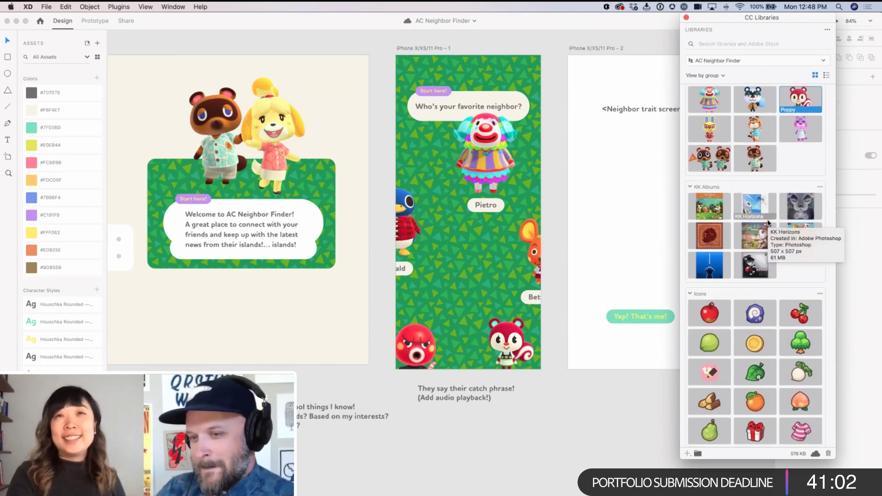
drag(710, 271, 473, 416)
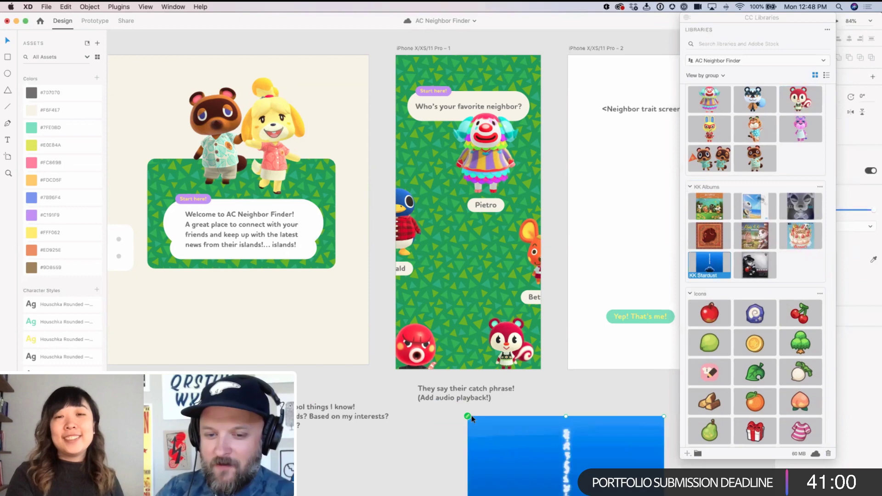
Step: Scale the KK Stardust cover down to a small thumbnail and position it under the catch phrase note
drag(584, 379, 474, 193)
drag(469, 252, 423, 143)
drag(506, 316, 417, 271)
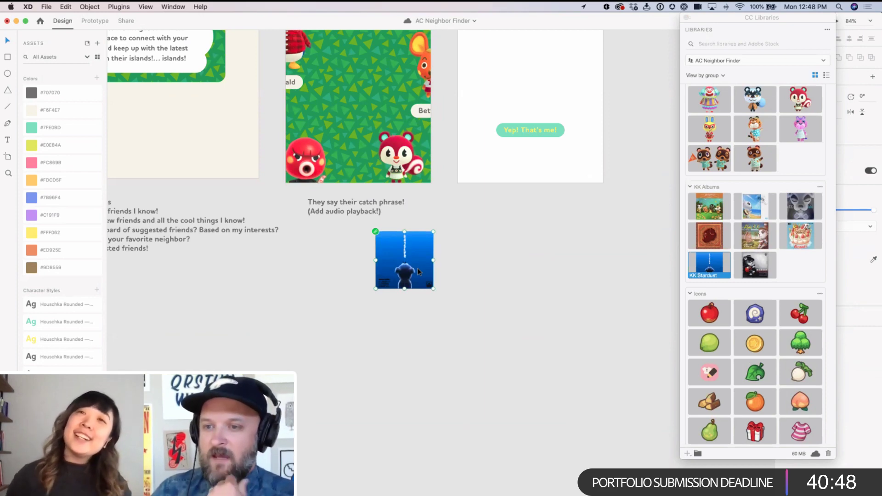
click(474, 260)
Step: Try the KK Stardust cover among the neighbors on the favorite neighbor screen, and move it back out below the trait screen
scroll(475, 260, up, 5)
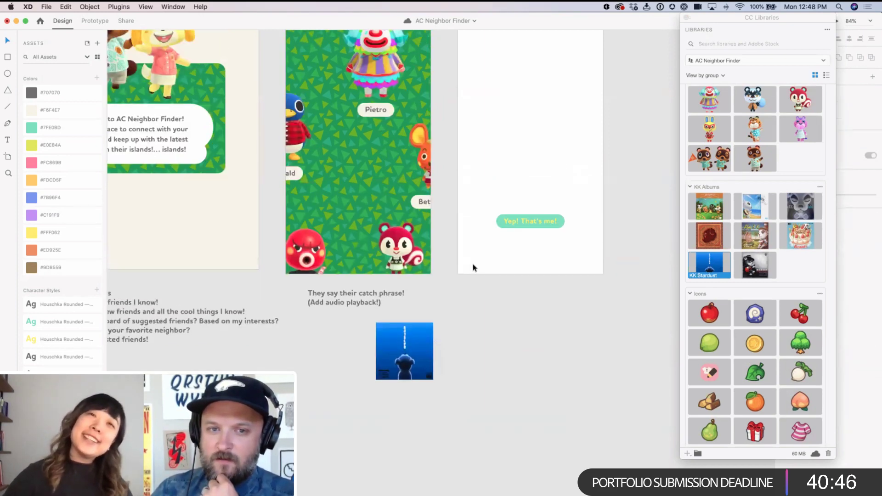
scroll(473, 263, left, 3)
scroll(473, 262, up, 3)
scroll(473, 262, right, 1)
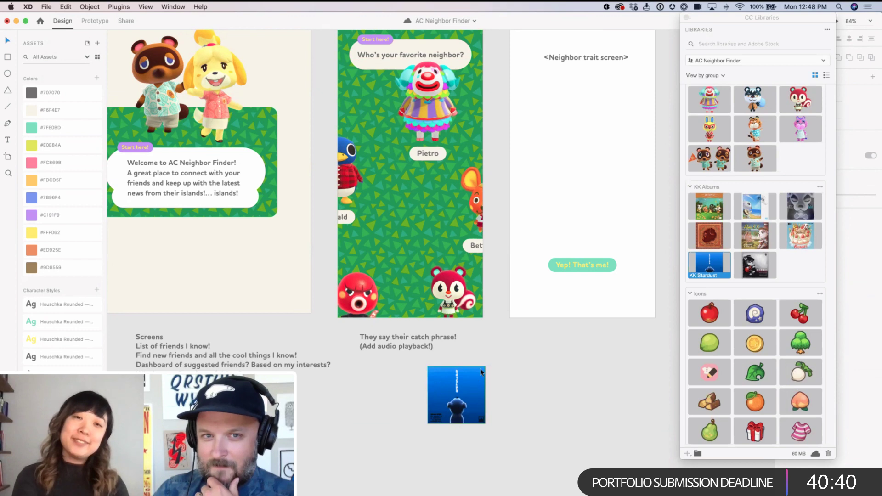
scroll(485, 386, up, 2)
drag(466, 415, 441, 225)
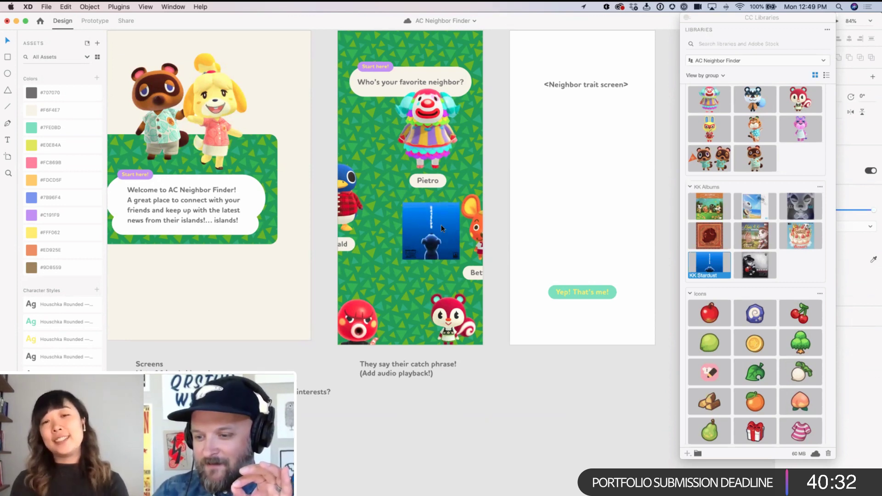
drag(441, 225, 568, 400)
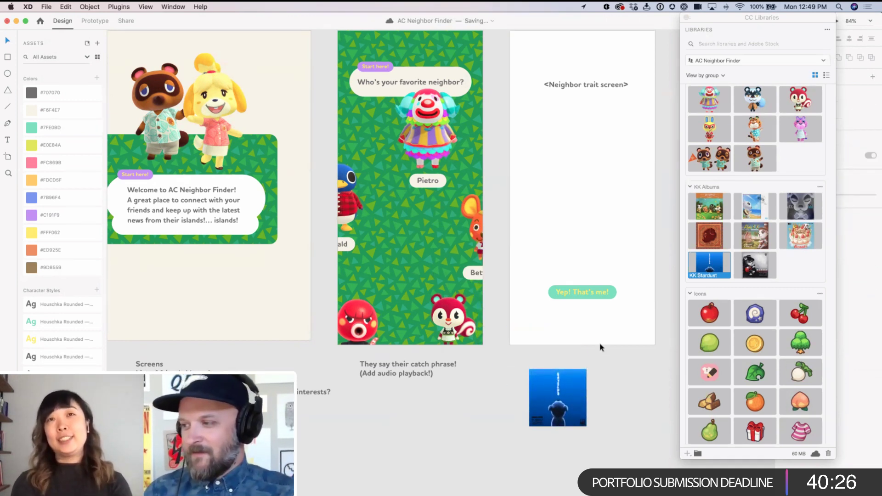
Step: Move the KK Stardust cover onto the neighbor trait screen, centered between its heading and the "Yep! That's me!" button
scroll(390, 160, up, 1)
scroll(391, 161, right, 1)
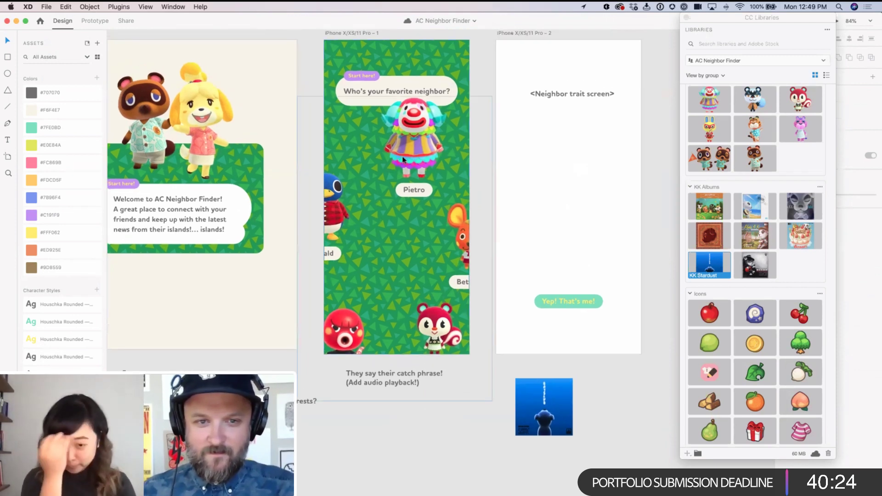
click(405, 160)
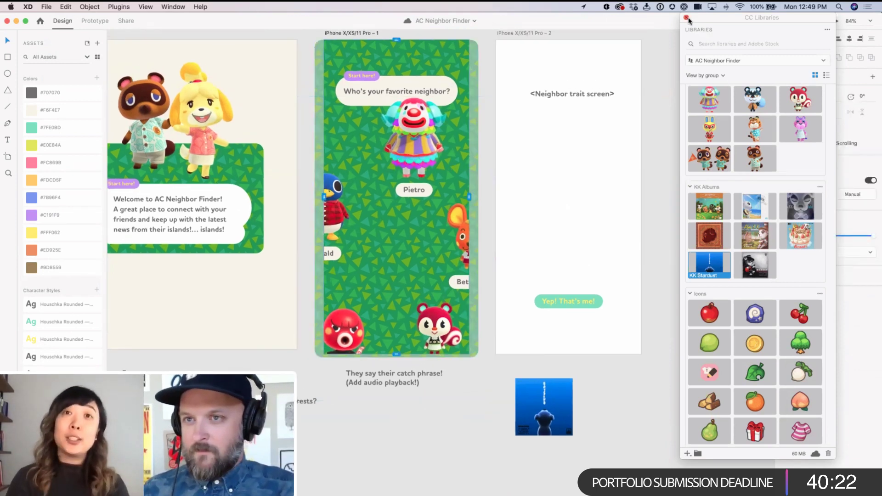
scroll(753, 229, down, 3)
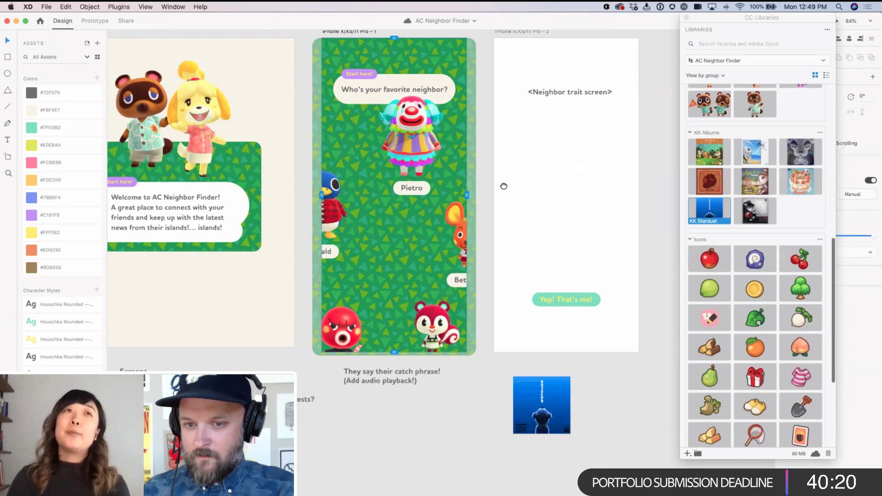
scroll(469, 296, down, 5)
scroll(470, 295, right, 4)
drag(470, 300, 484, 84)
scroll(487, 156, up, 4)
drag(470, 181, 484, 155)
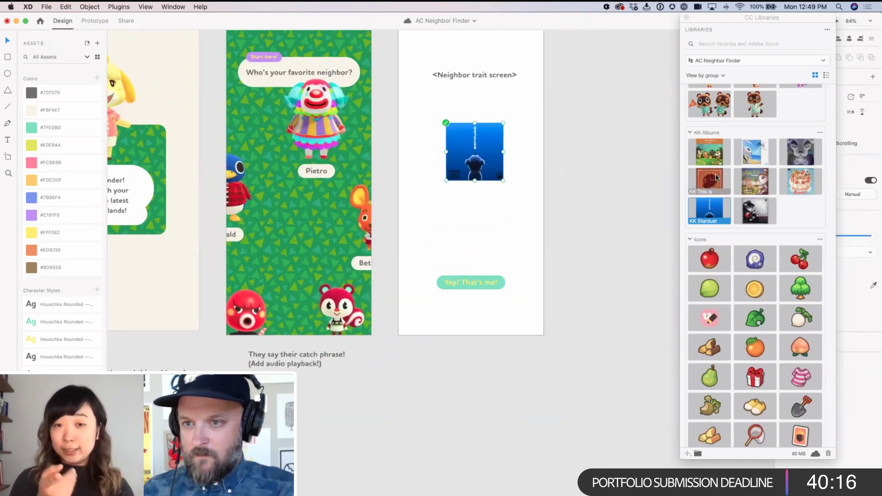
Step: Add the brown "KK This is" album cover, scale it smaller than KK Stardust, and send it behind that cover's left side
drag(715, 180, 567, 154)
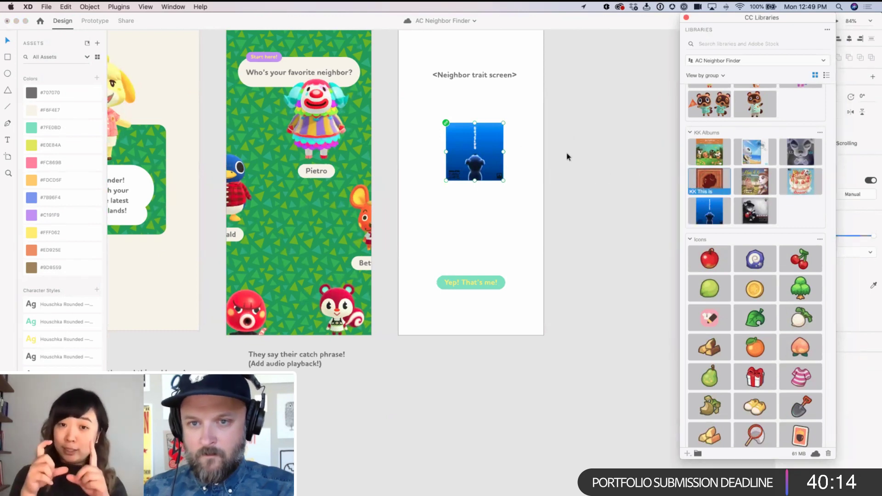
drag(577, 189, 502, 156)
drag(670, 311, 439, 157)
key(super+bracketleft)
Step: Add the KK Horizons album cover, scale it to match the brown cover, and send it behind KK Stardust's right side
drag(755, 152, 581, 252)
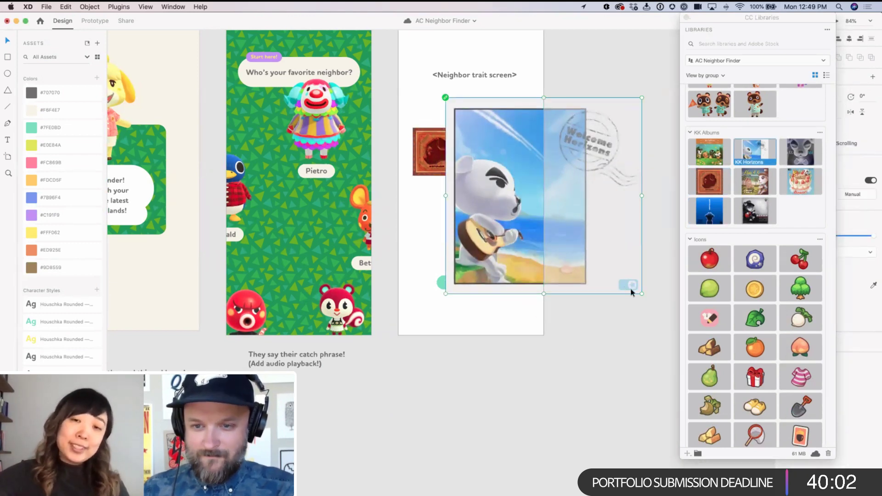
drag(640, 295, 532, 182)
drag(494, 147, 516, 172)
key(super+bracketleft)
click(502, 211)
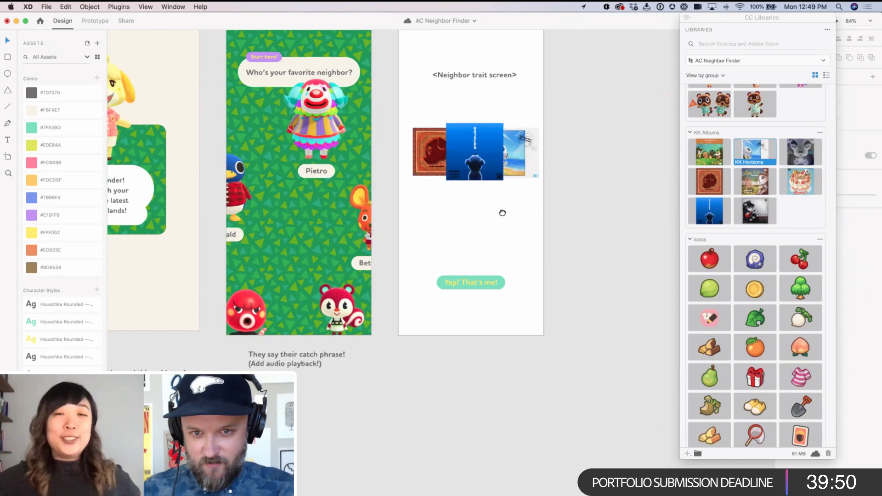
Step: Move the group of three album covers slightly closer to the heading, horizontally centered on the neighbor trait screen
scroll(453, 146, up, 1)
drag(453, 146, 449, 138)
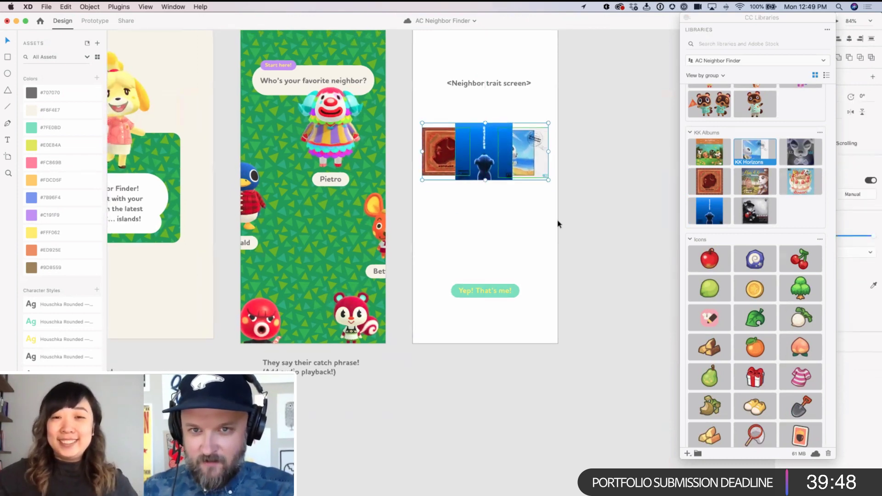
scroll(504, 105, right, 2)
scroll(504, 105, up, 1)
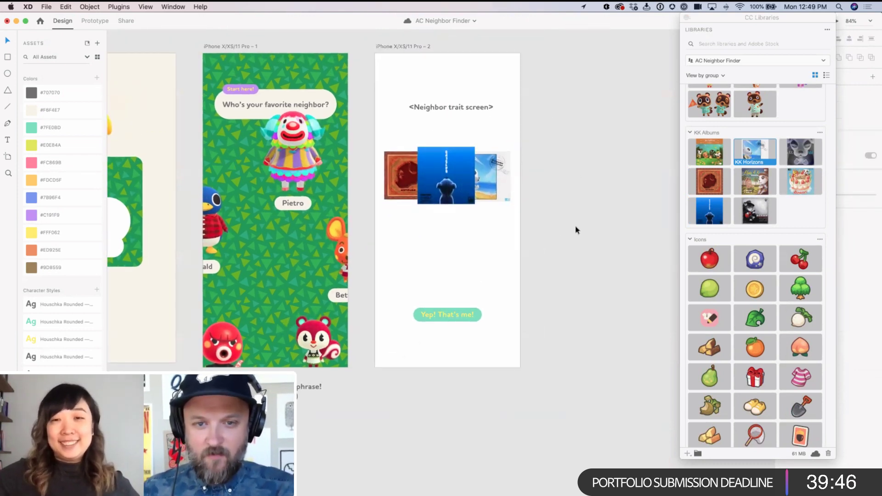
scroll(573, 191, down, 2)
scroll(501, 262, up, 3)
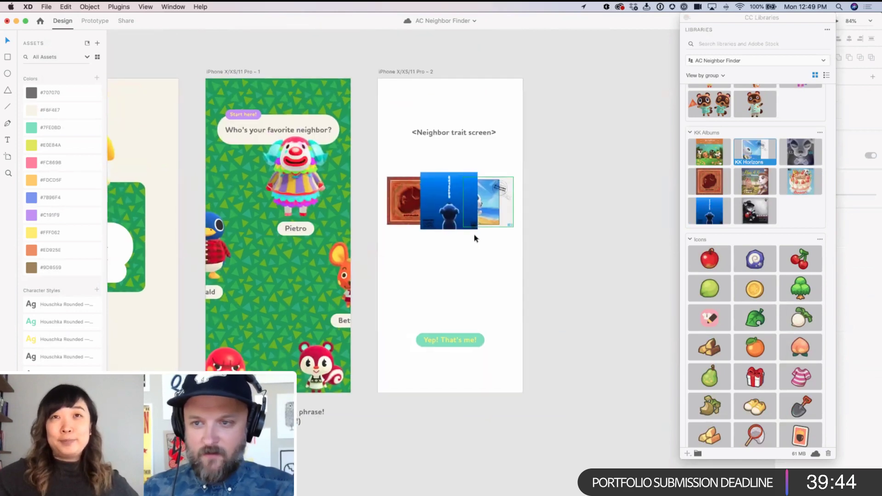
scroll(551, 308, left, 3)
scroll(552, 308, down, 1)
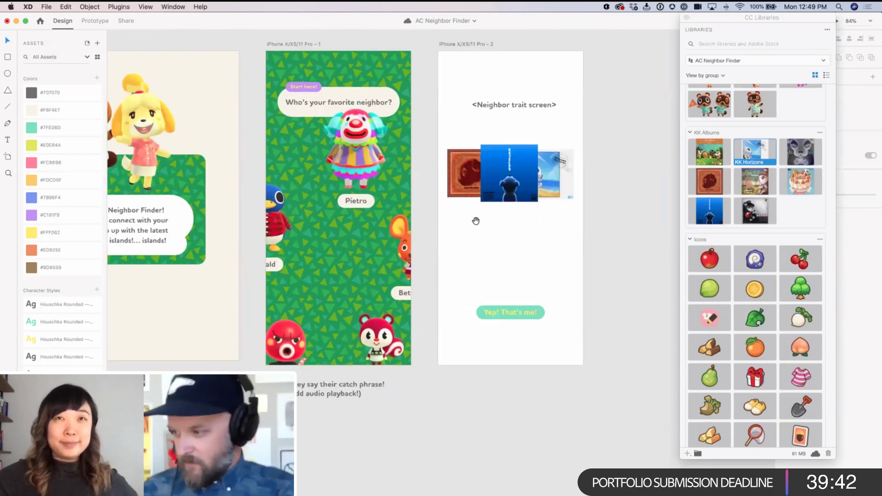
Step: Close the CC Libraries window and save the document
scroll(437, 216, left, 2)
click(397, 151)
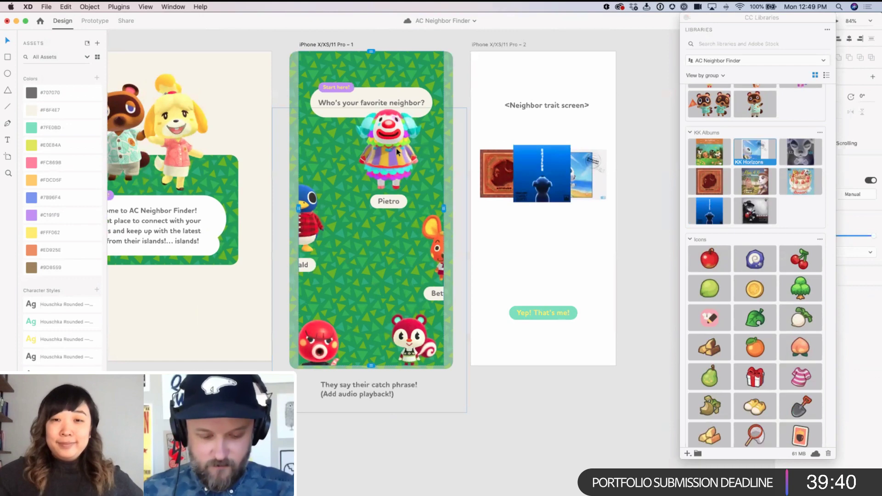
double_click(373, 165)
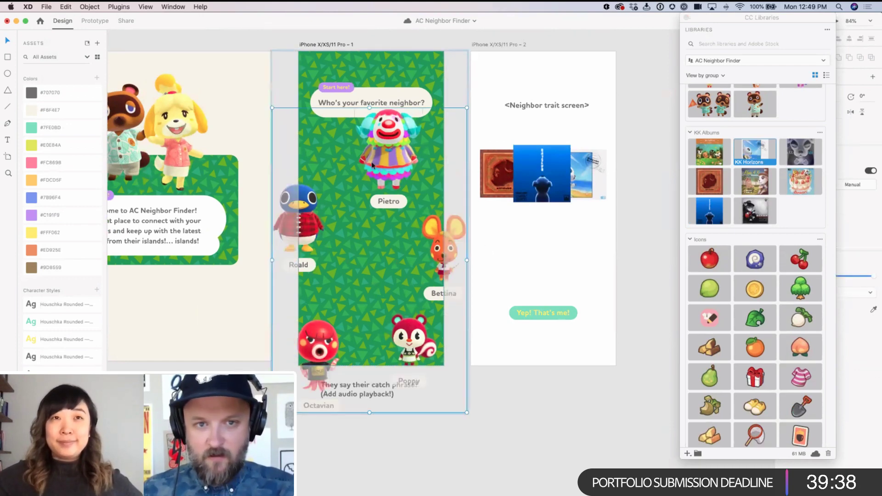
double_click(373, 165)
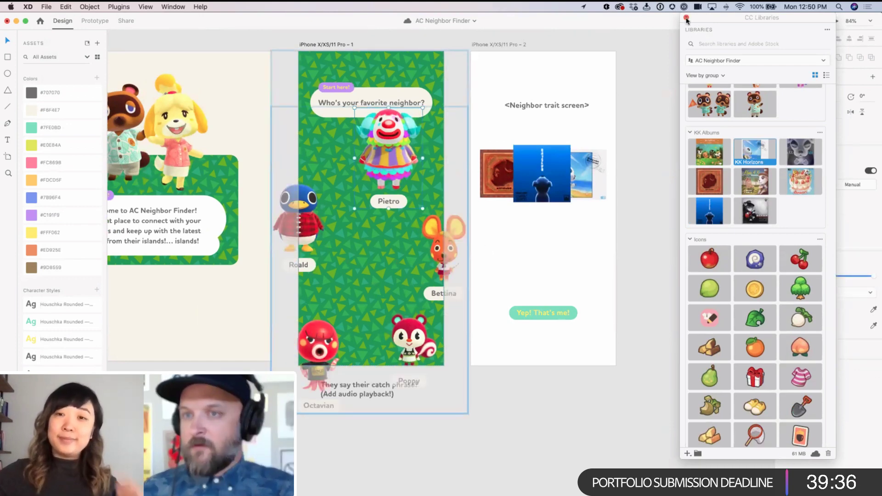
scroll(578, 196, up, 1)
scroll(578, 197, right, 1)
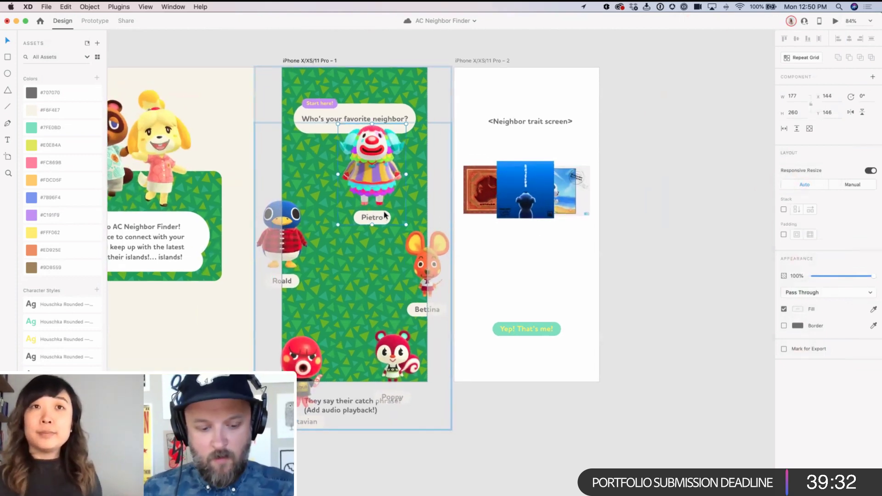
click(401, 225)
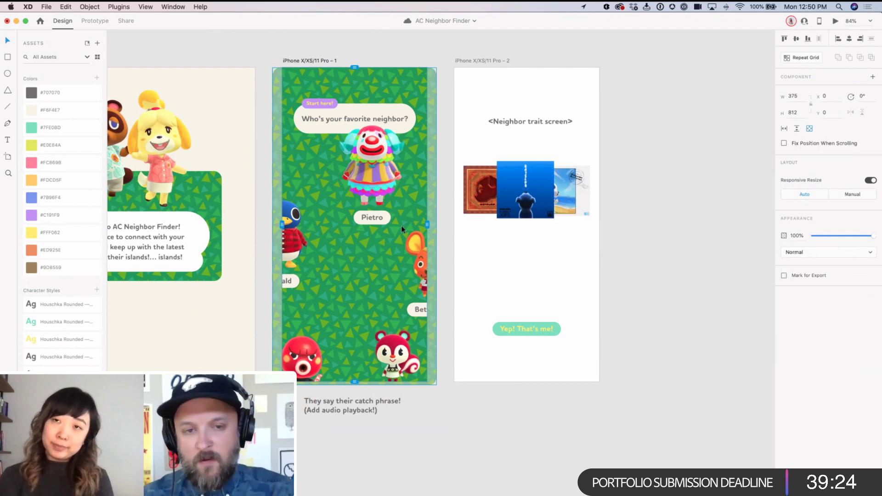
key(super+s)
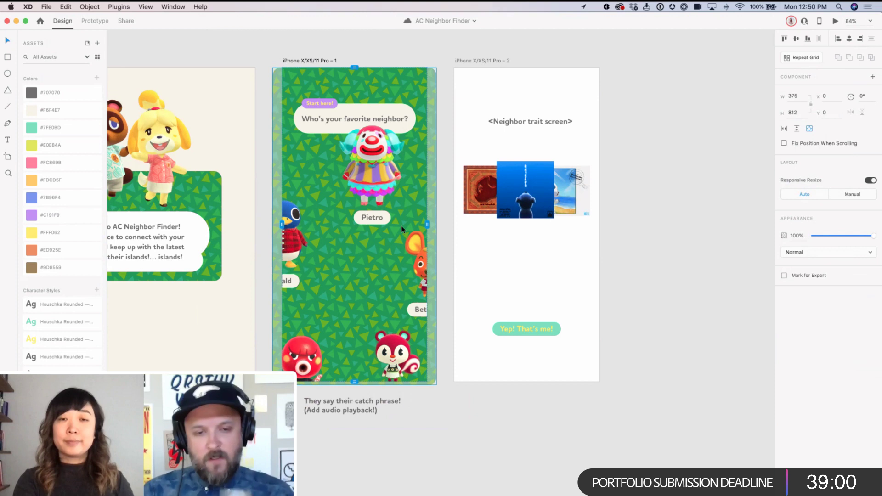
Step: Select Pietro's name plate inside the neighbor group on the favorite neighbor screen
click(389, 219)
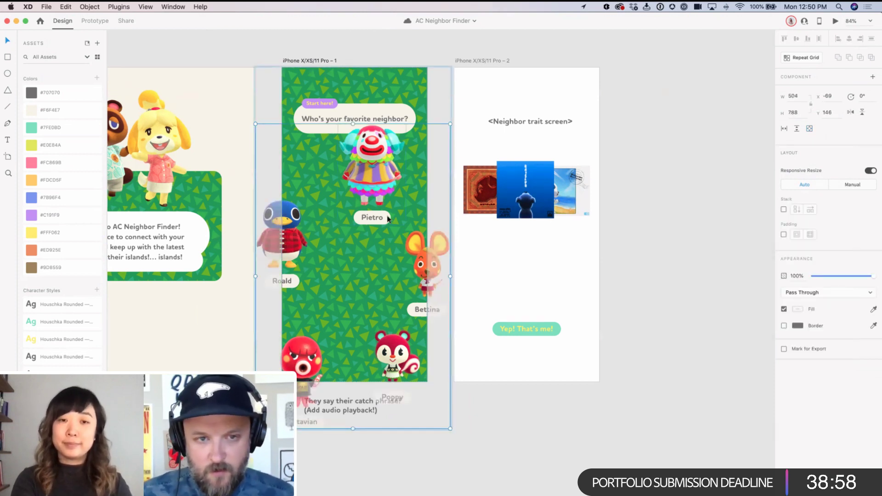
key(Escape)
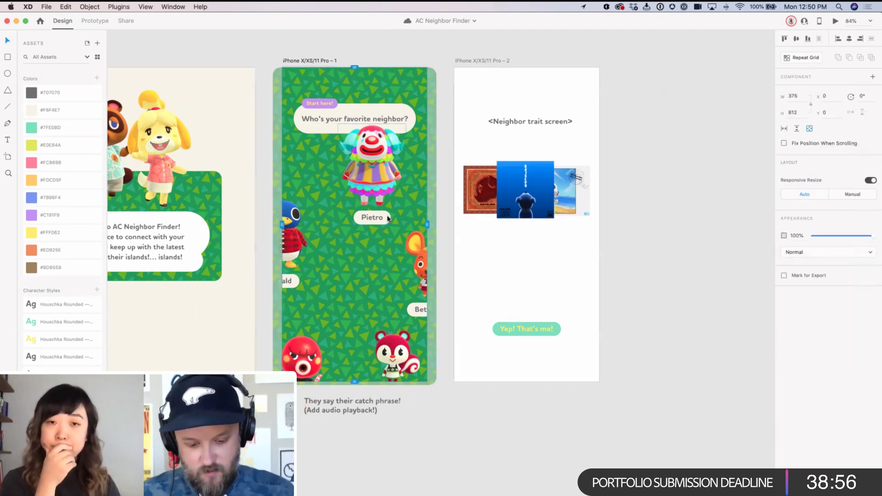
key(Escape)
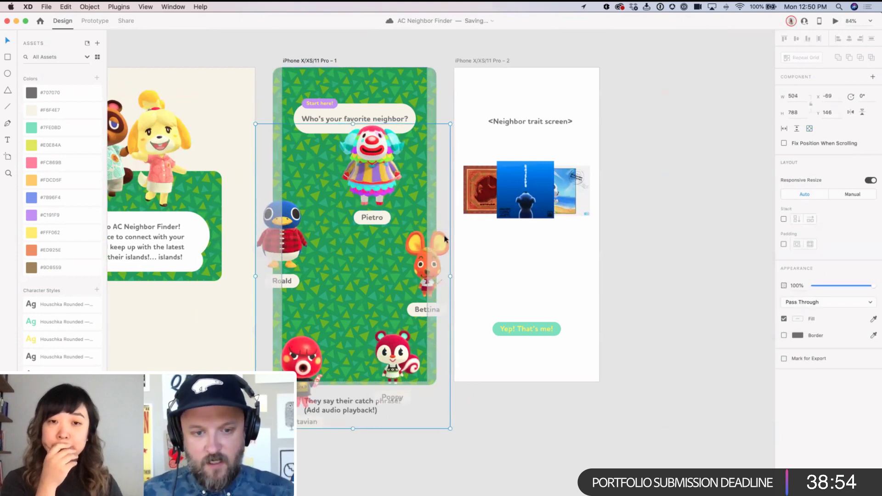
click(375, 193)
click(465, 232)
double_click(385, 184)
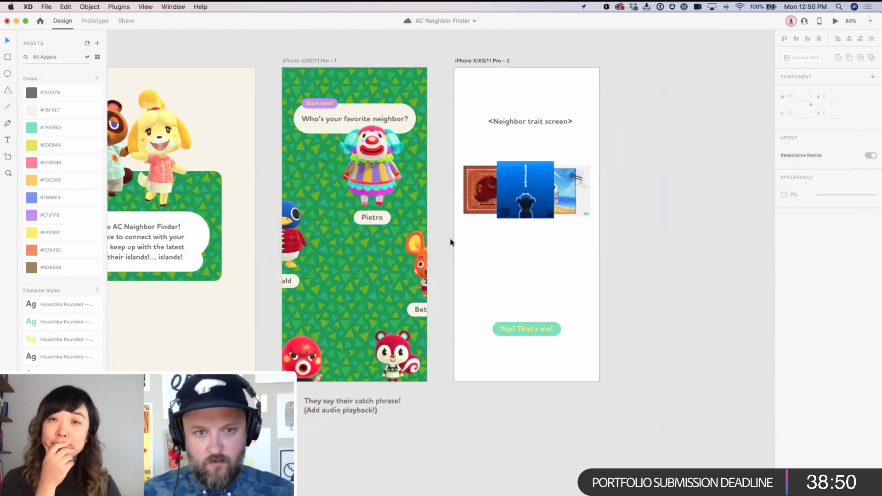
key(Return)
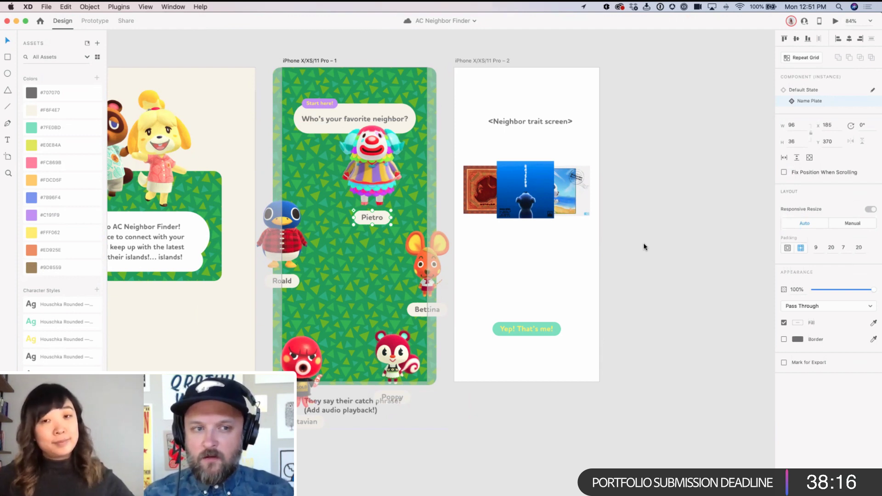
scroll(644, 247, left, 10)
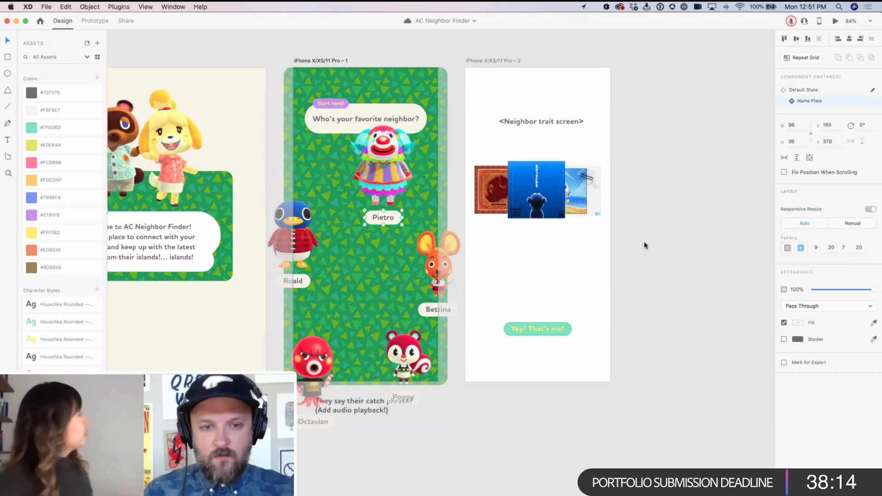
scroll(646, 245, right, 5)
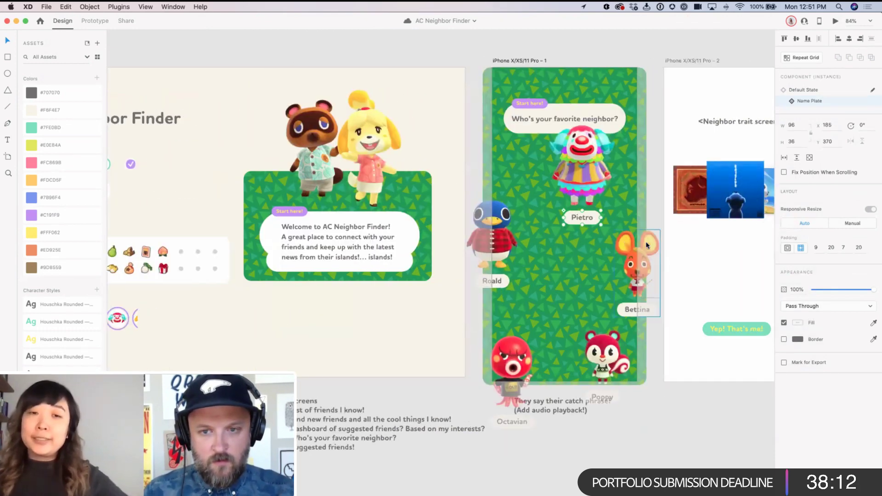
scroll(394, 183, left, 8)
click(348, 165)
scroll(416, 207, up, 10)
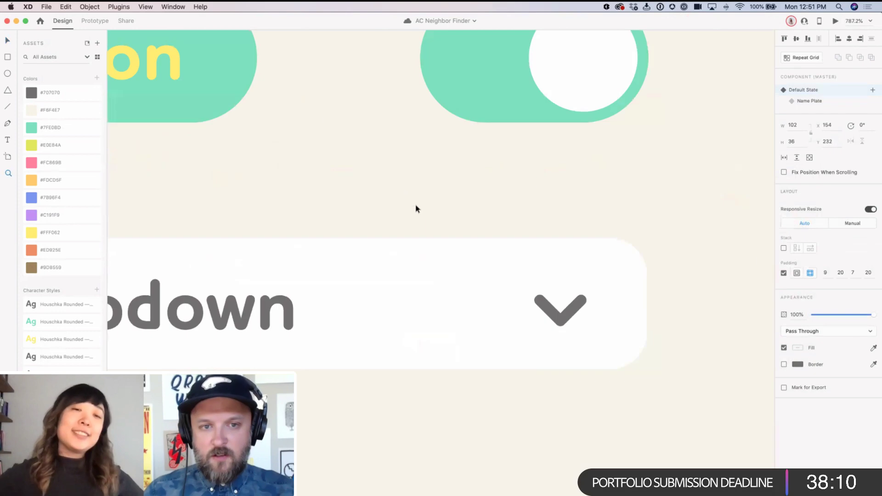
scroll(577, 305, down, 5)
scroll(575, 301, right, 8)
Step: Open the master component of Pietro's name plate for editing
scroll(571, 298, right, 15)
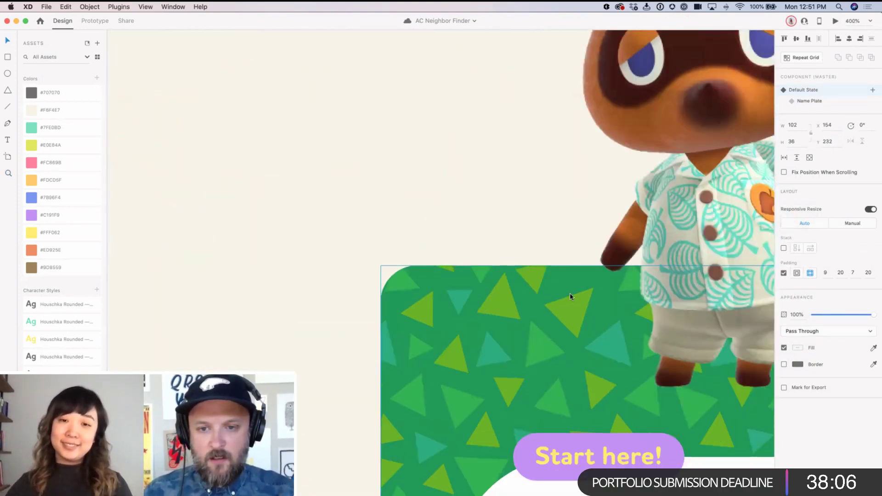
scroll(572, 296, down, 6)
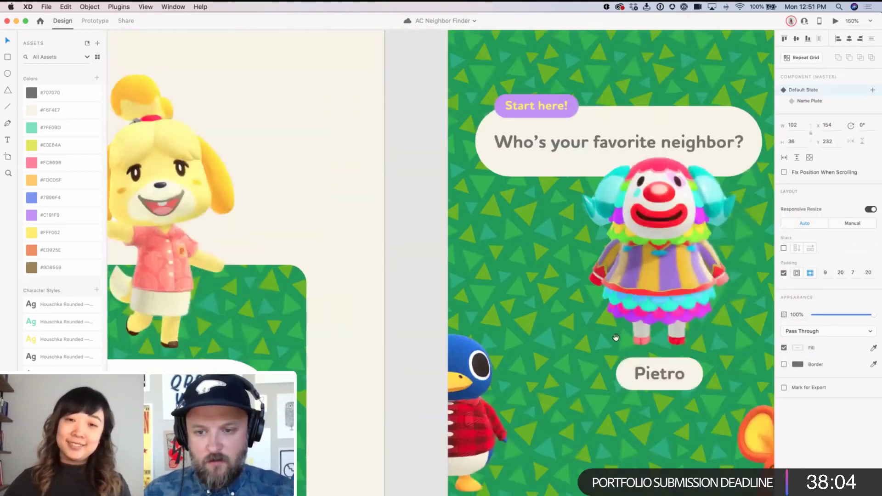
right_click(604, 348)
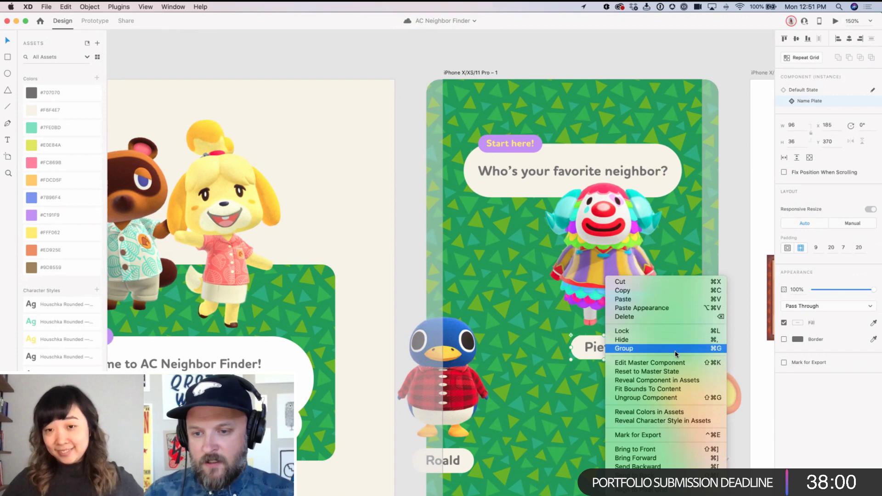
click(680, 365)
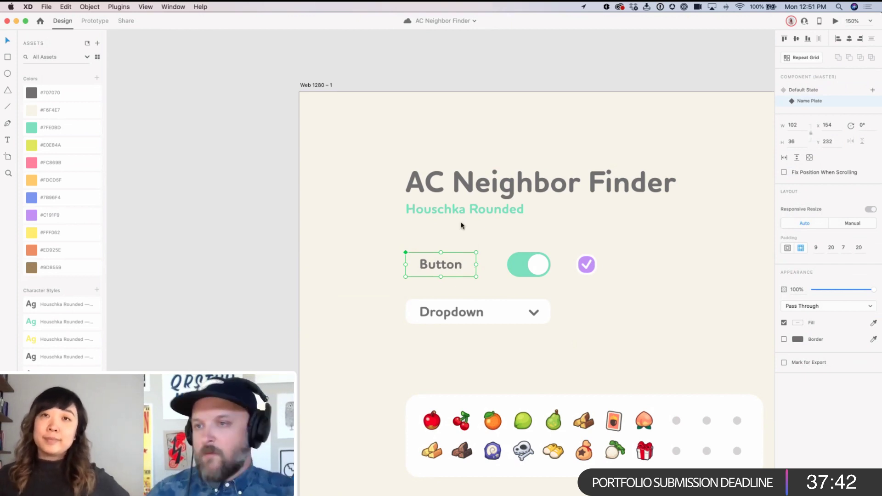
Step: Add a new state to the master button component and name it "Selected"
click(873, 90)
click(822, 98)
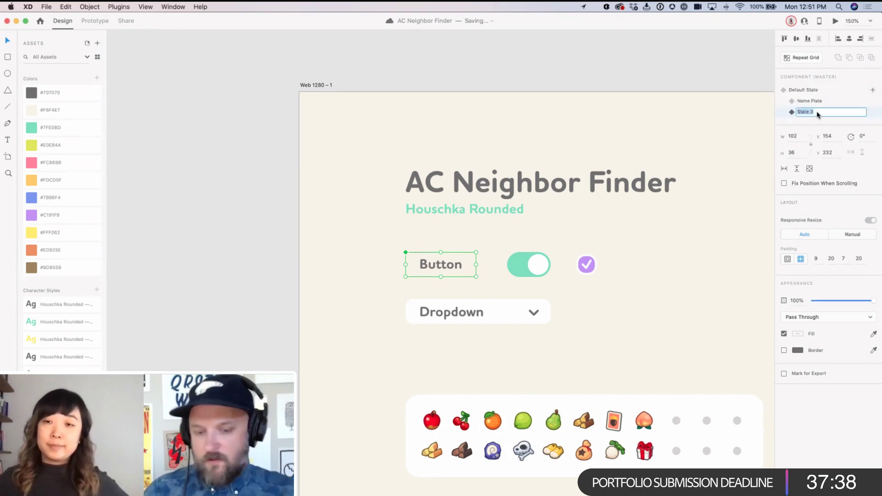
text(Na)
key(BackSpace)
text(Selecte)
key(Return)
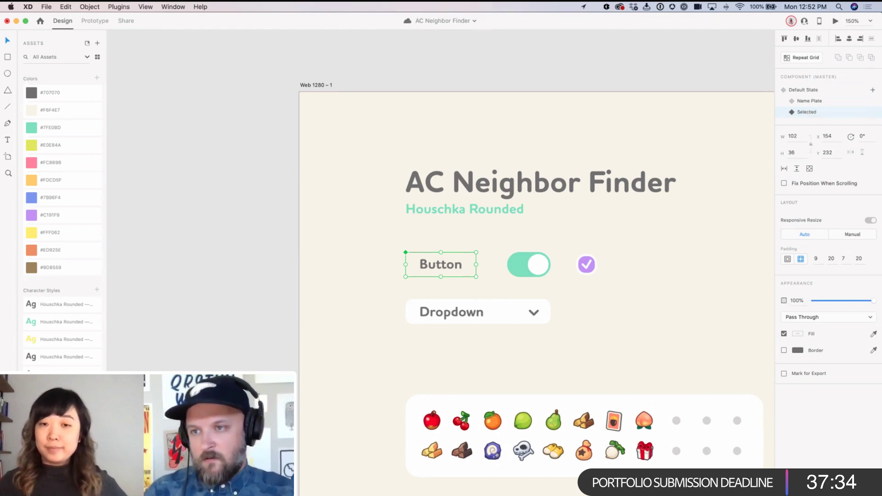
Step: Switch the master checkbox component beside the toggle to its unchecked state to compare its border style
double_click(469, 264)
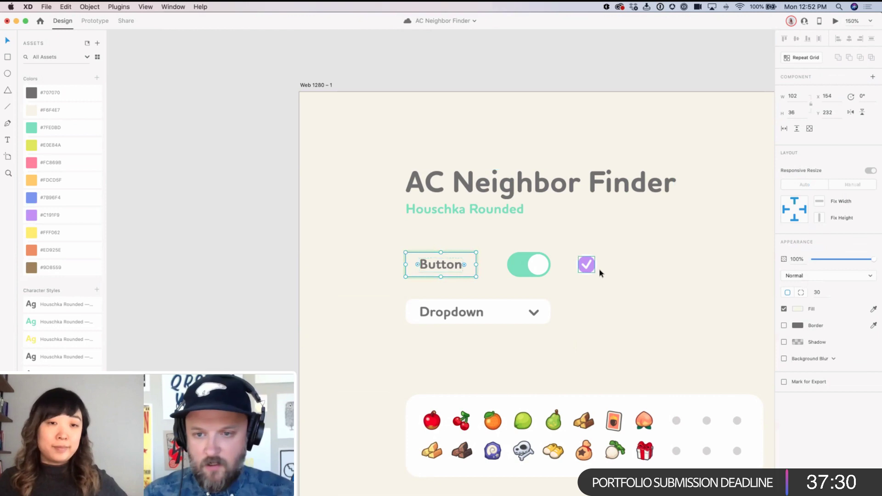
click(614, 273)
click(586, 264)
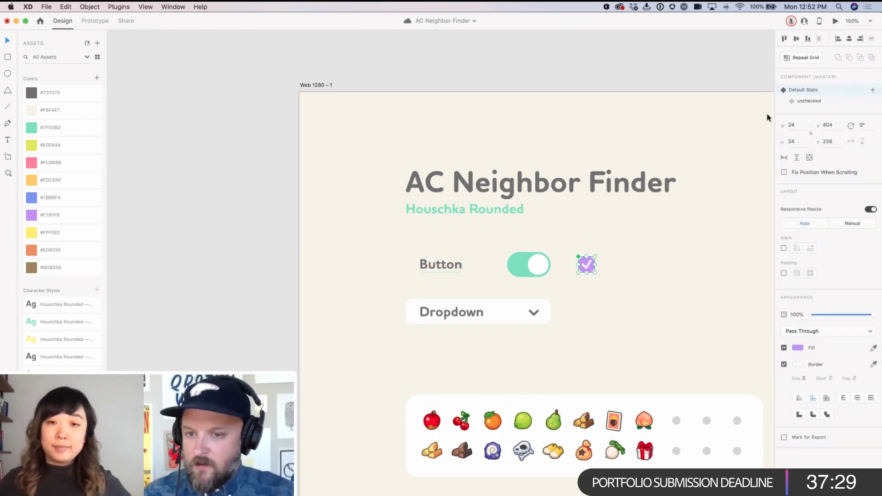
click(807, 100)
click(659, 258)
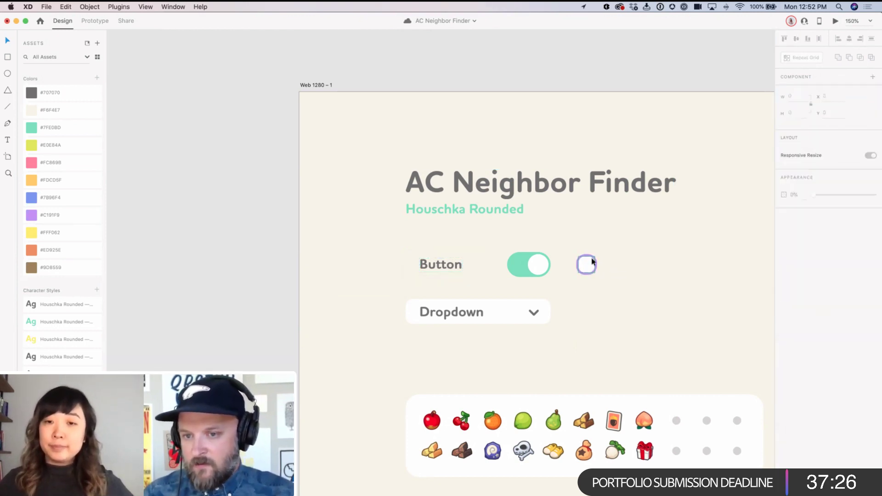
Step: Give the button background in the Selected state a purple border from the saved colors, size 3, with outer stroke alignment
click(470, 265)
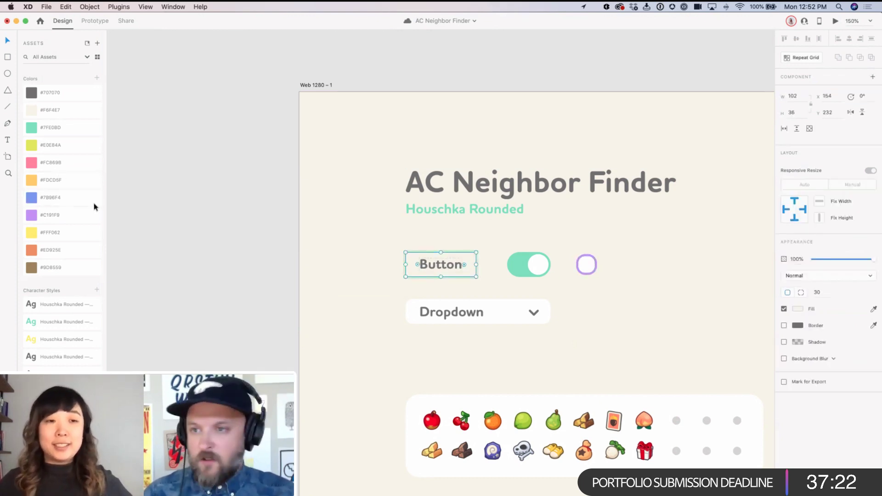
key(Escape)
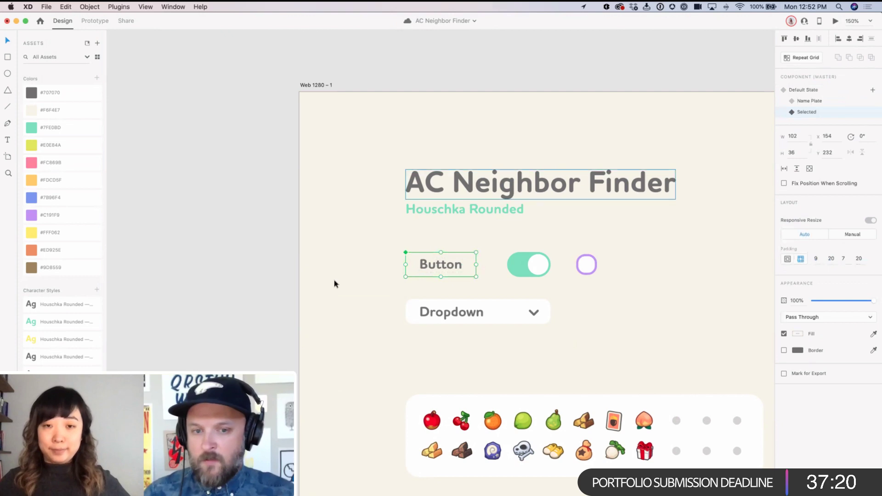
double_click(463, 276)
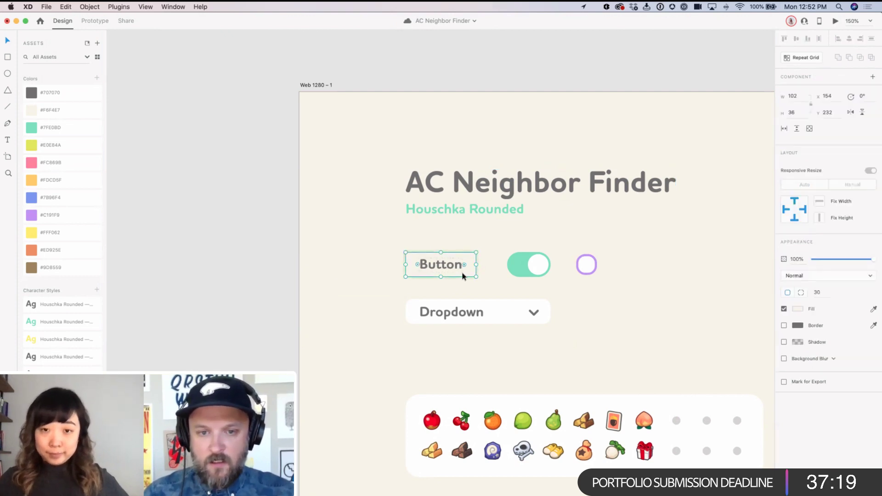
right_click(57, 216)
click(91, 270)
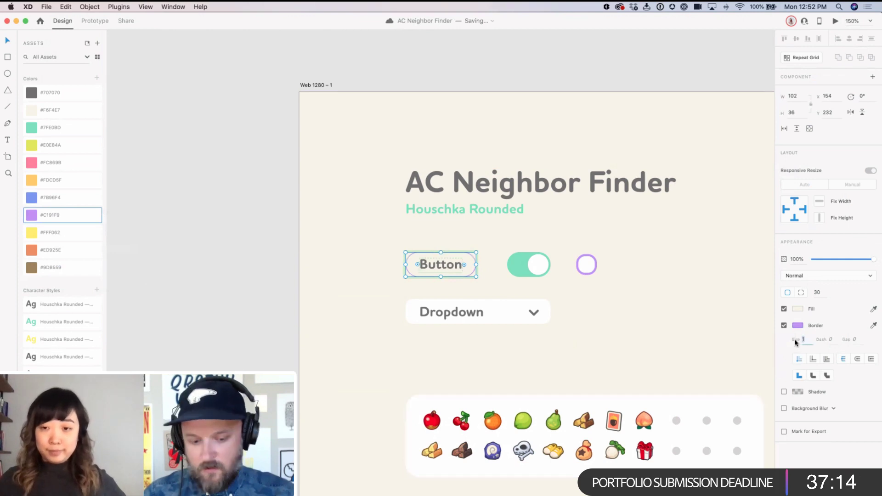
click(812, 362)
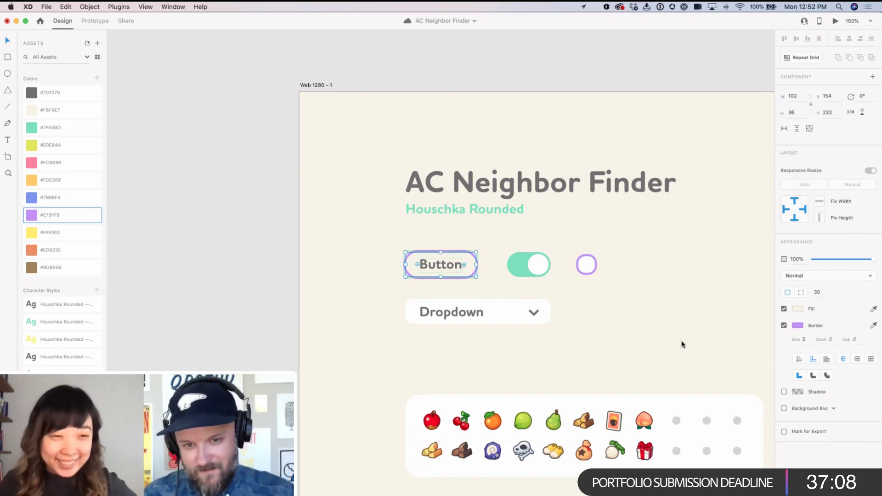
key(Escape)
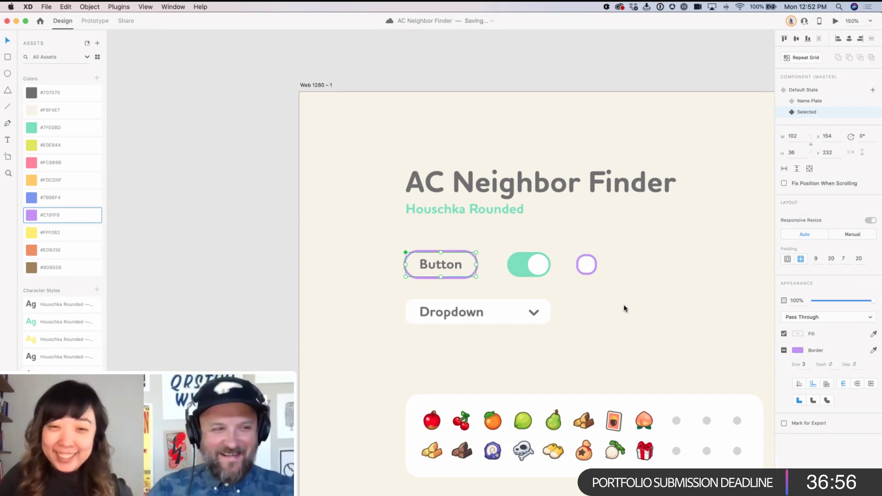
click(212, 255)
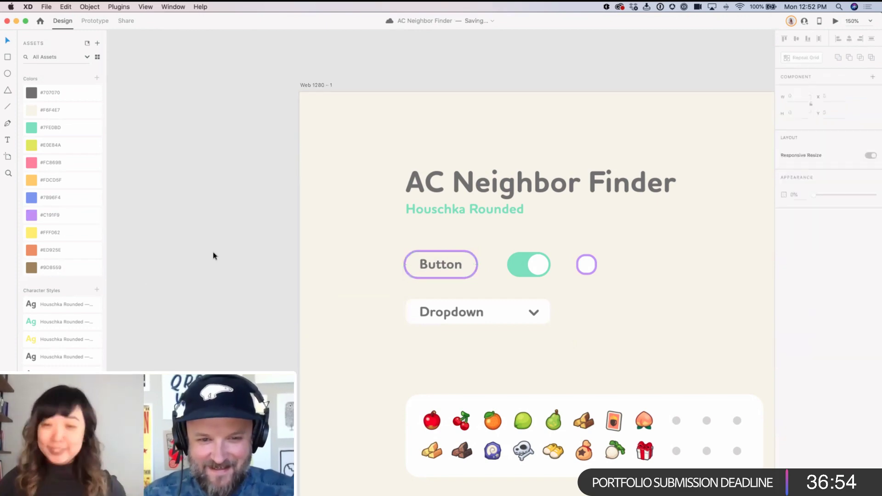
Step: Switch Pietro's name plate on the favorite neighbor screen to its Selected state
scroll(628, 230, right, 5)
scroll(629, 230, left, 10)
scroll(629, 230, right, 10)
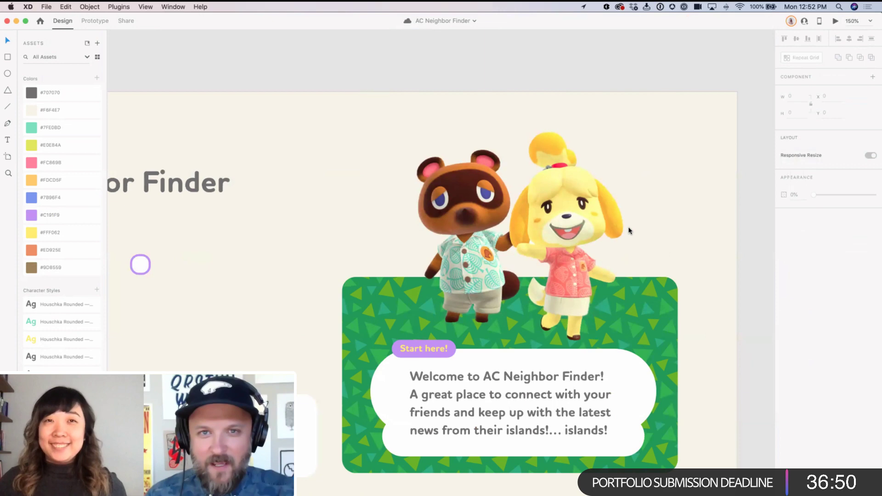
scroll(630, 230, right, 7)
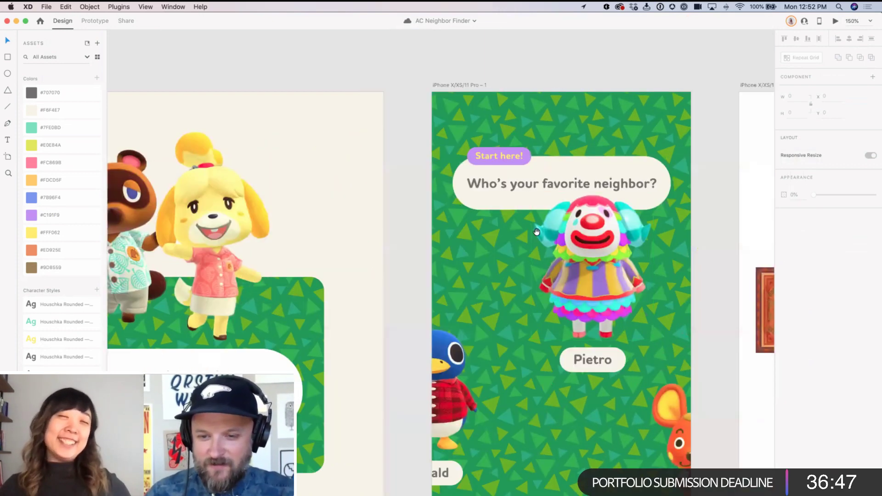
scroll(537, 231, down, 3)
click(521, 247)
scroll(521, 247, right, 2)
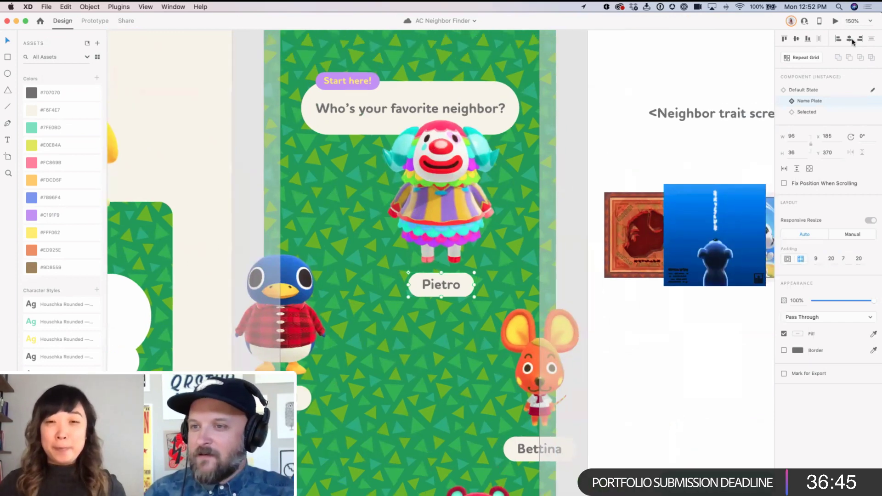
click(804, 112)
Step: Replace the label text in the Selected state of the name plate with "Pietro"
double_click(438, 289)
text(zp)
key(BackSpace)
key(BackSpace)
text(Pietro)
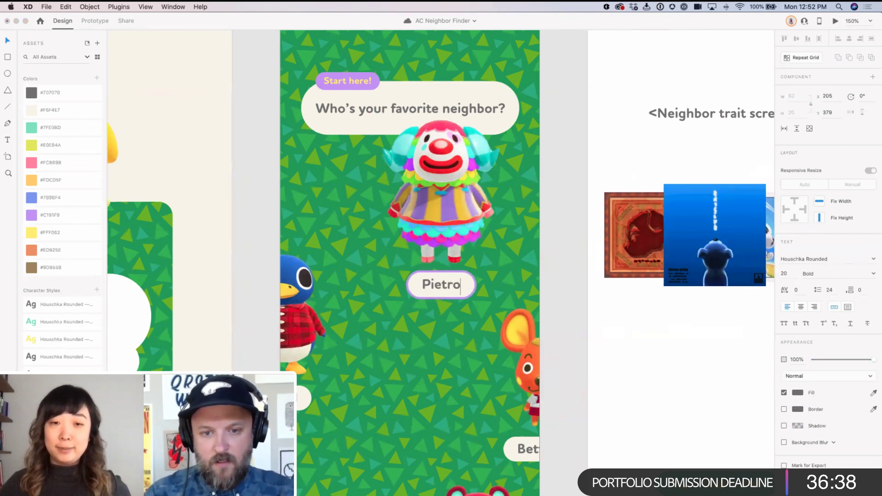
key(Escape)
key(Escape)
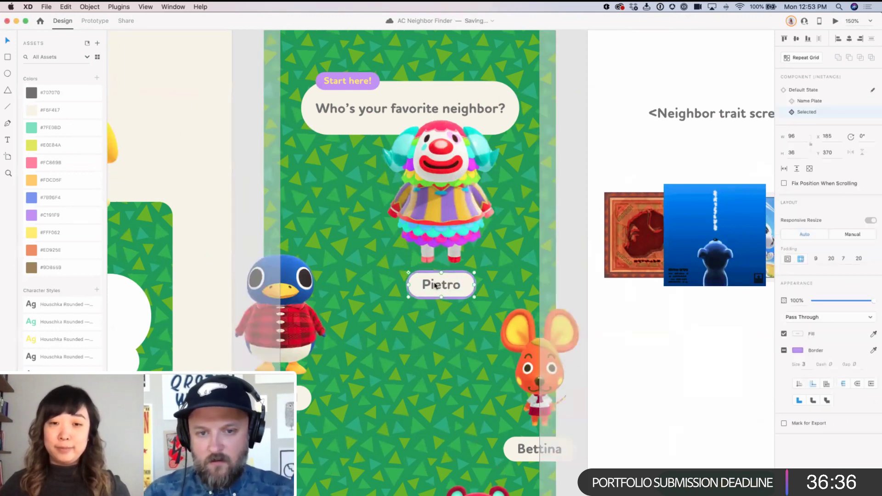
Step: Return the name plate to its Name Plate state and combine it with the Pietro illustration into a new component
click(817, 113)
click(816, 102)
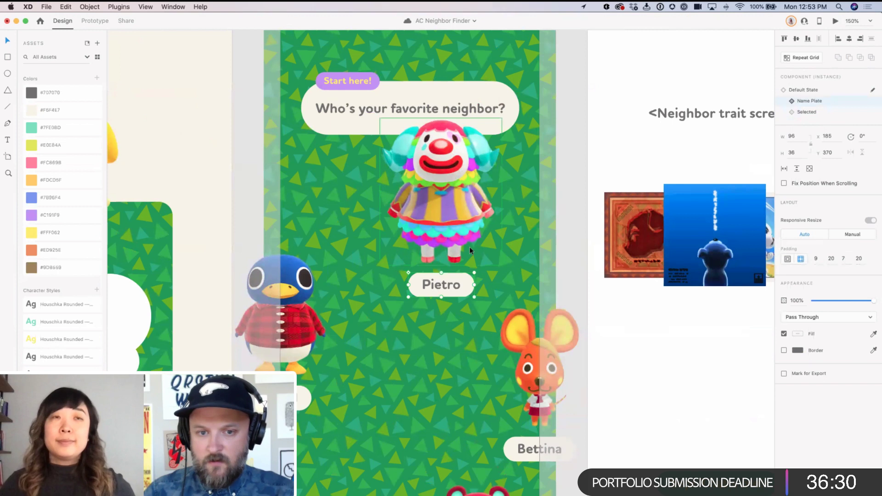
click(459, 224)
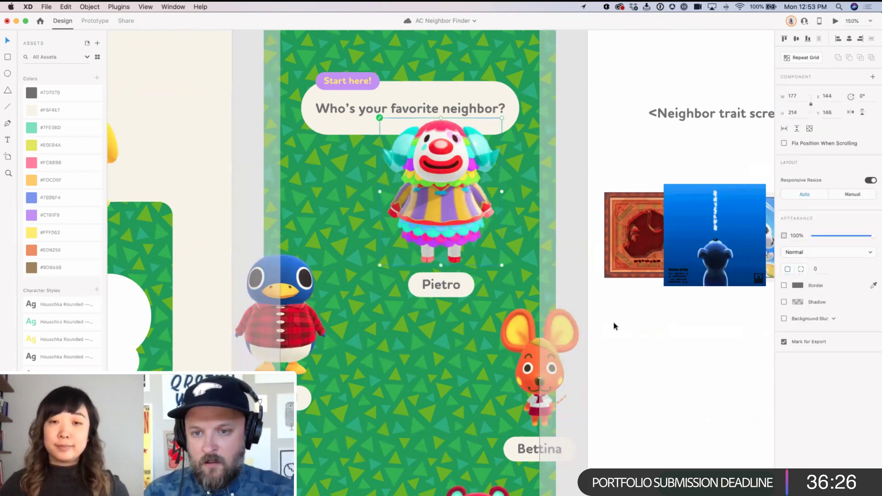
click(581, 301)
scroll(432, 303, up, 1)
shift+click(442, 256)
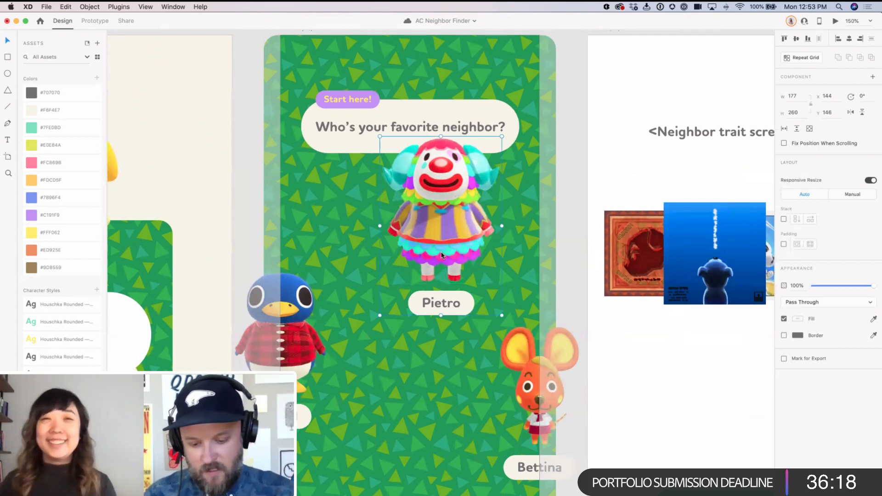
key(super+k)
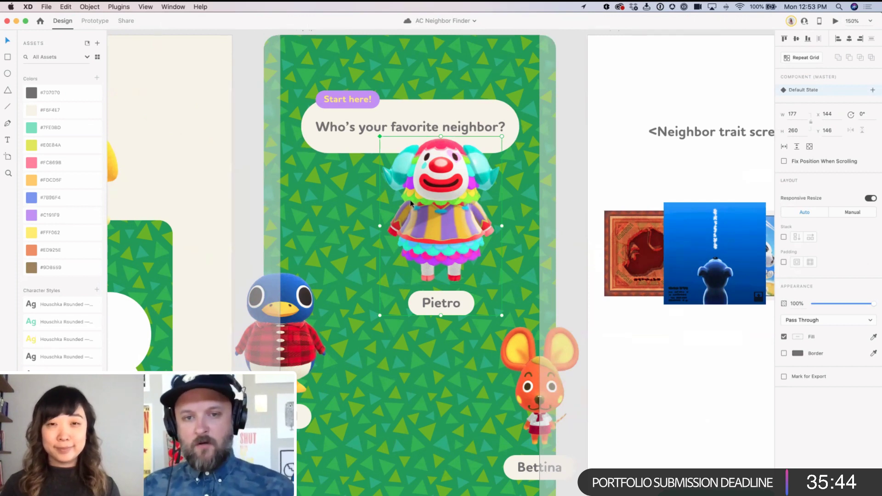
Step: Add a new state named "Selected" to the combined Pietro component
click(872, 90)
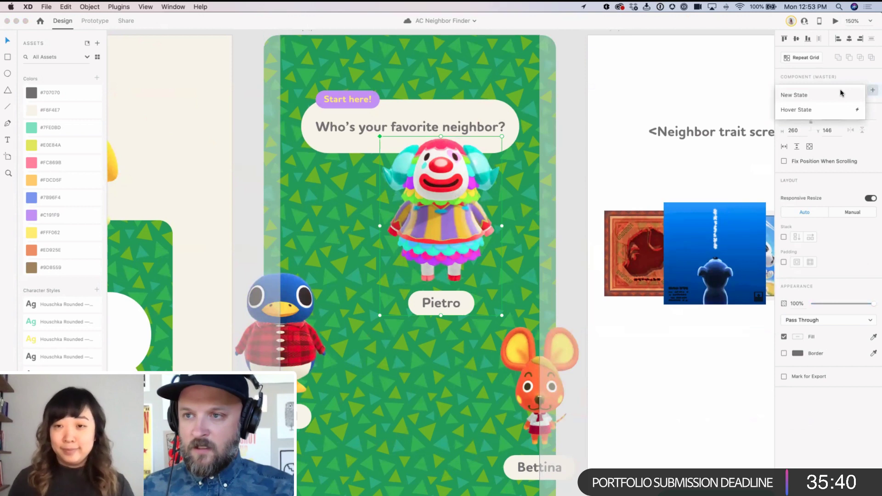
click(841, 95)
text(Selecte)
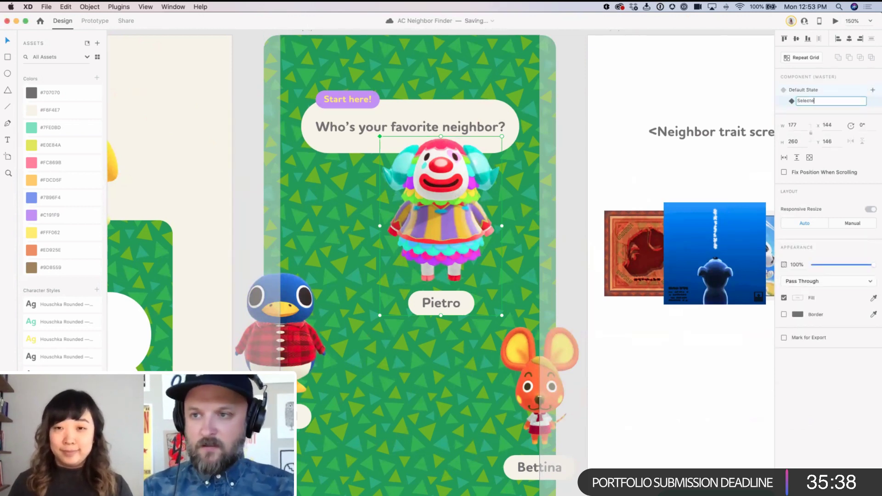
text(d)
key(Return)
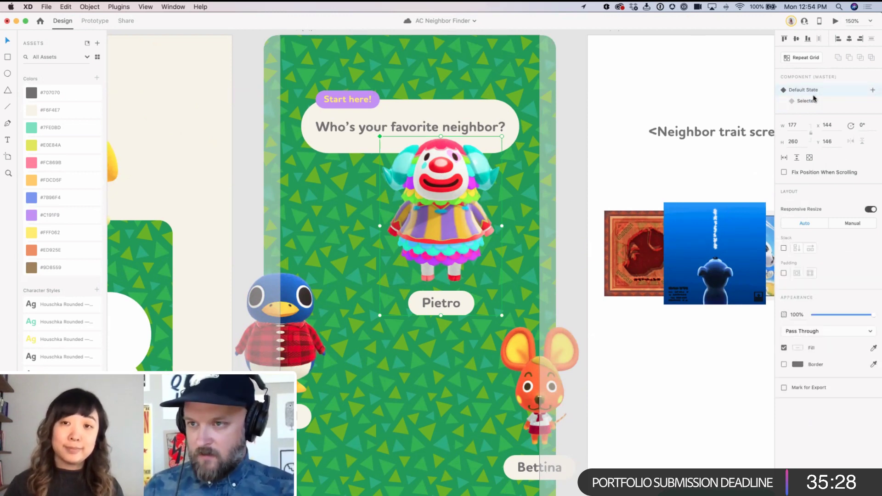
Step: Set the nested name plate to its own Selected state within the Pietro component's Selected state
double_click(460, 313)
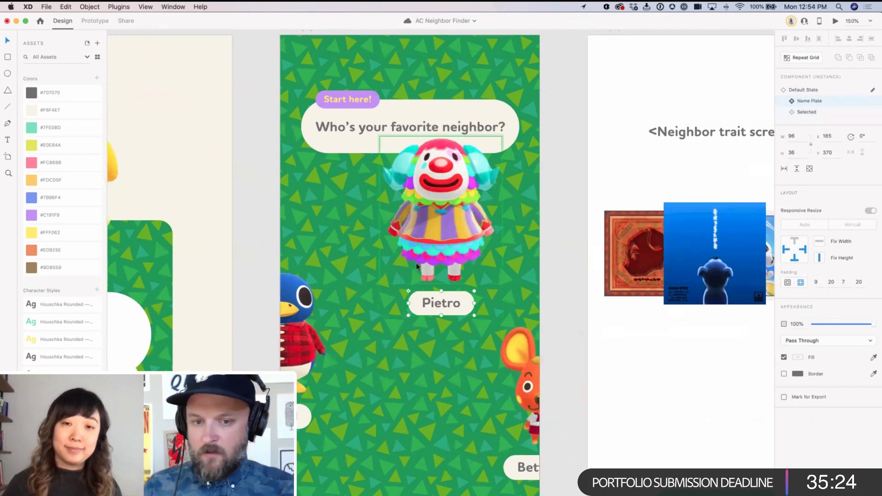
click(803, 112)
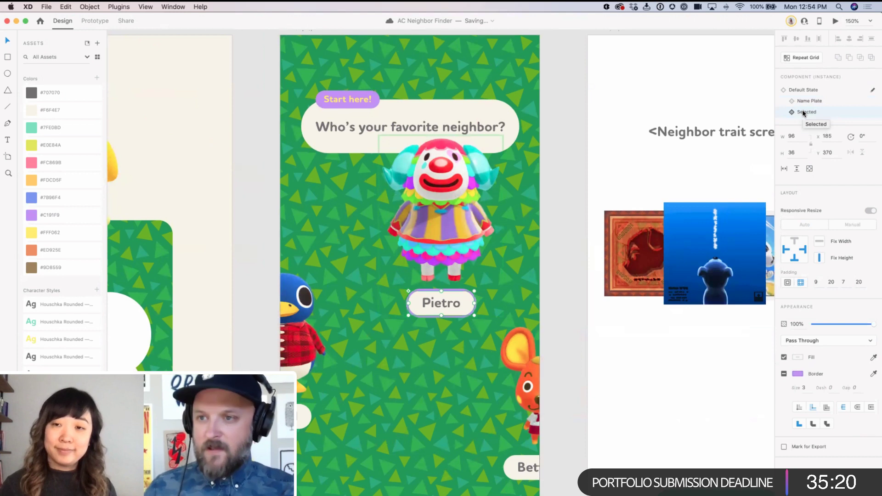
key(Escape)
Step: Alternate the Pietro component between Default State and Selected to compare the name plate's appearance
click(792, 90)
click(807, 101)
click(809, 90)
click(810, 101)
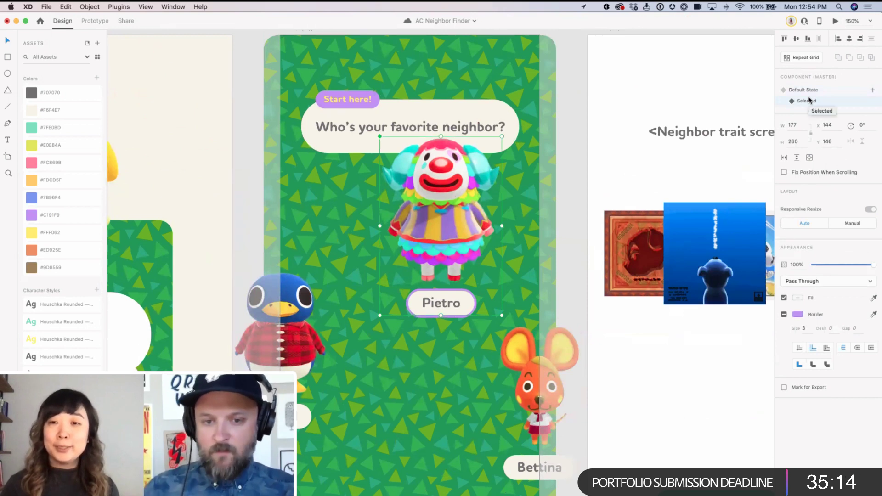
click(809, 95)
click(809, 101)
click(809, 92)
click(809, 101)
click(808, 91)
click(809, 100)
click(808, 91)
click(808, 100)
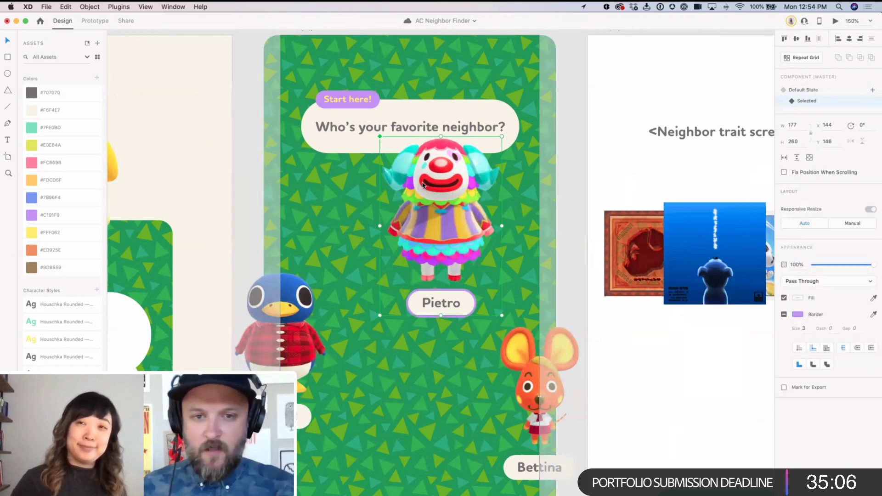
Step: Switch to Chrome and search Google in a new tab for "animal crossing new horizons screen bubbles"
key(super+0)
drag(277, 127, 406, 104)
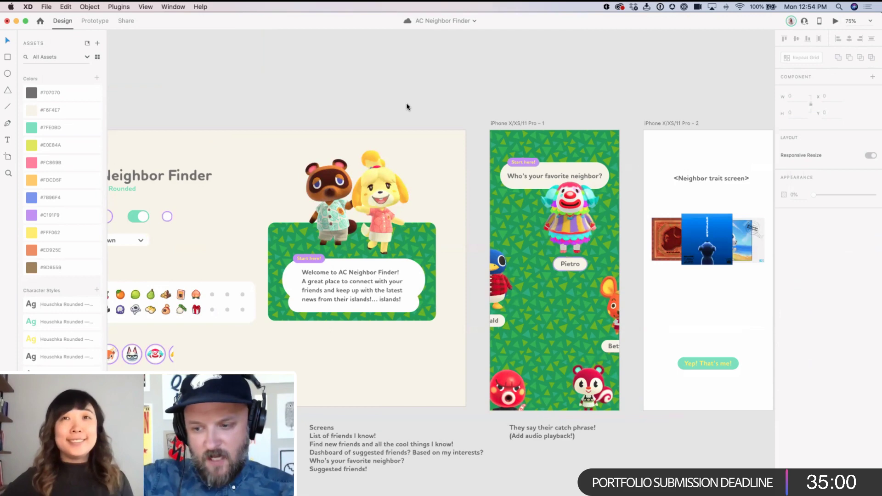
scroll(630, 89, left, 10)
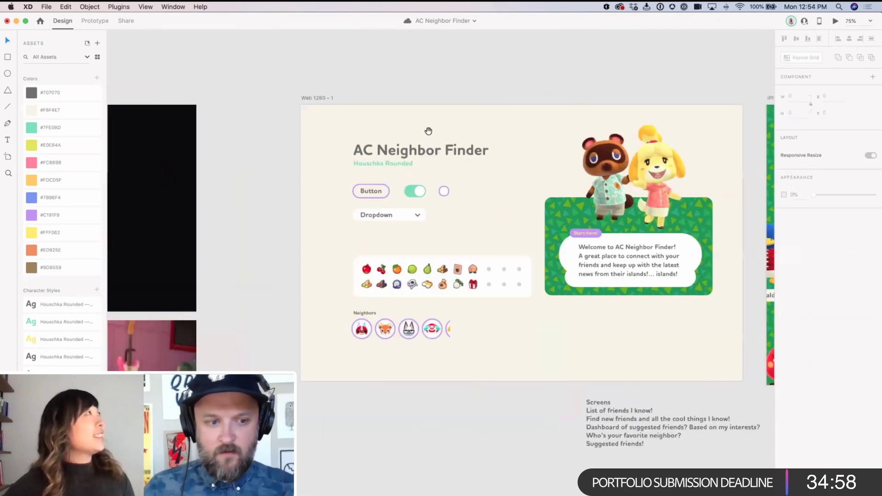
mouse_move(415, 487)
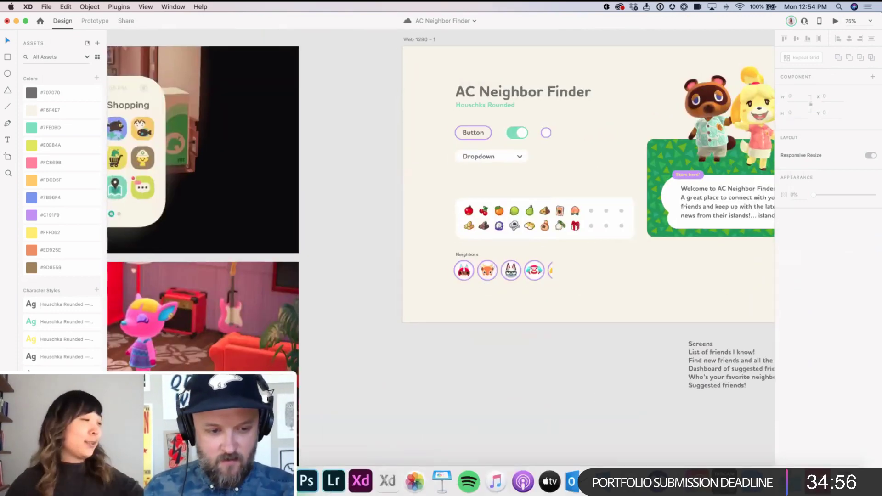
click(252, 482)
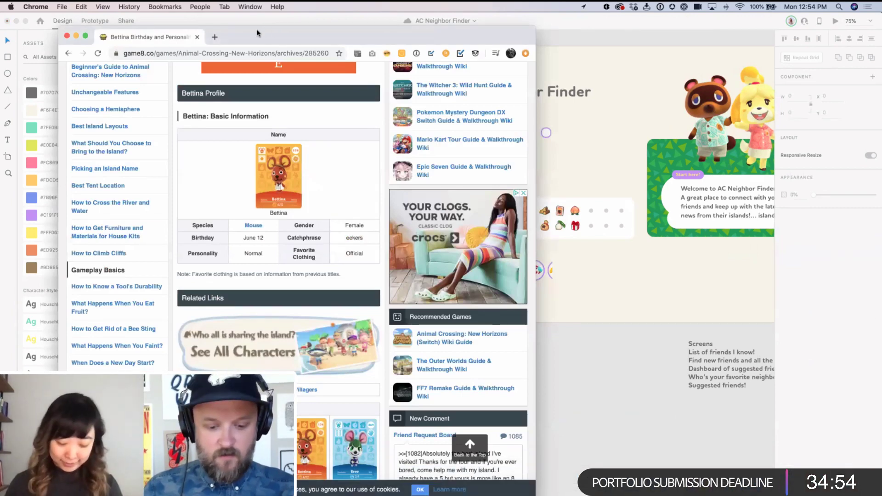
key(super+t)
text(animal crossing new )
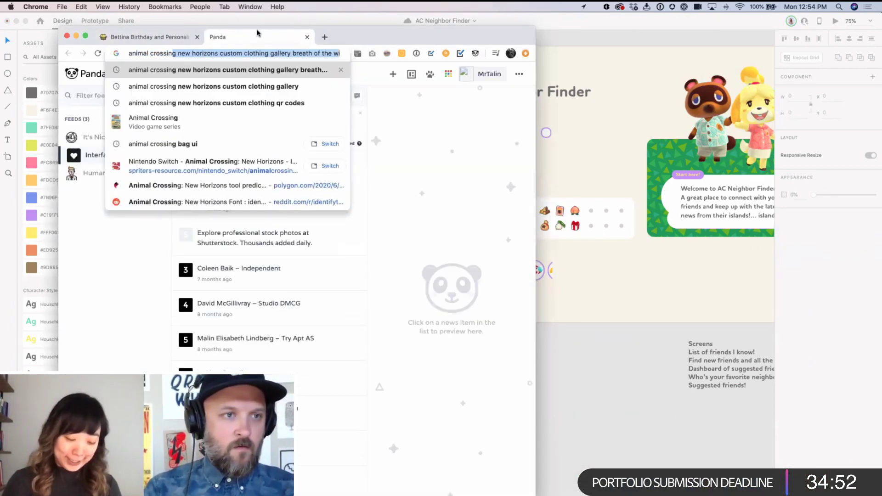
text(horizons scree)
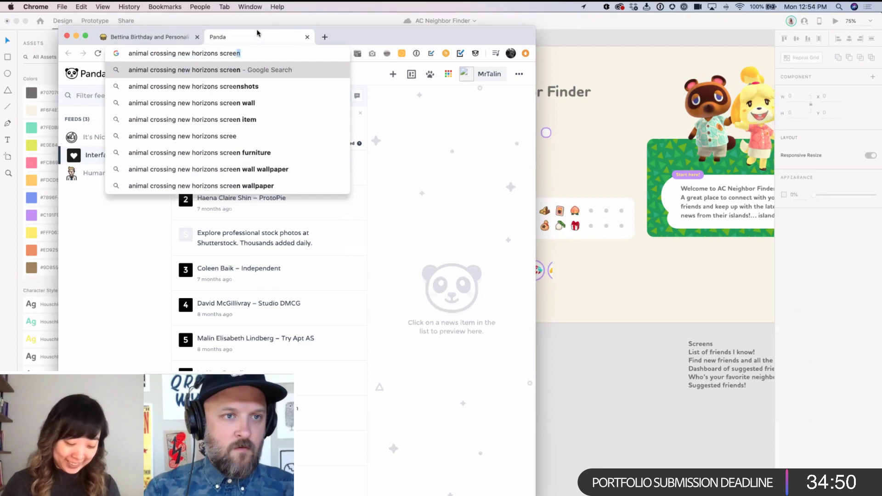
text(n bubbles)
key(Return)
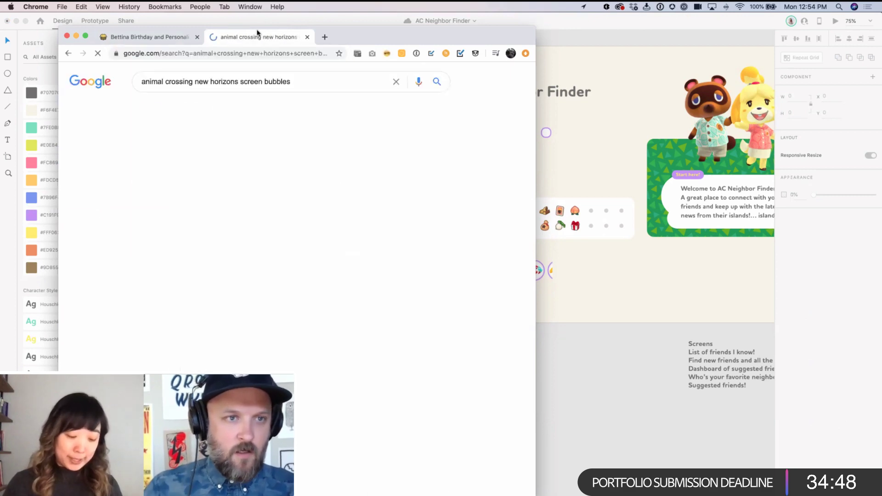
Step: Revise the Google search to "animal crossing new horizons speach bubbles"
click(262, 82)
key(BackSpace)
key(BackSpace)
key(BackSpace)
key(BackSpace)
key(BackSpace)
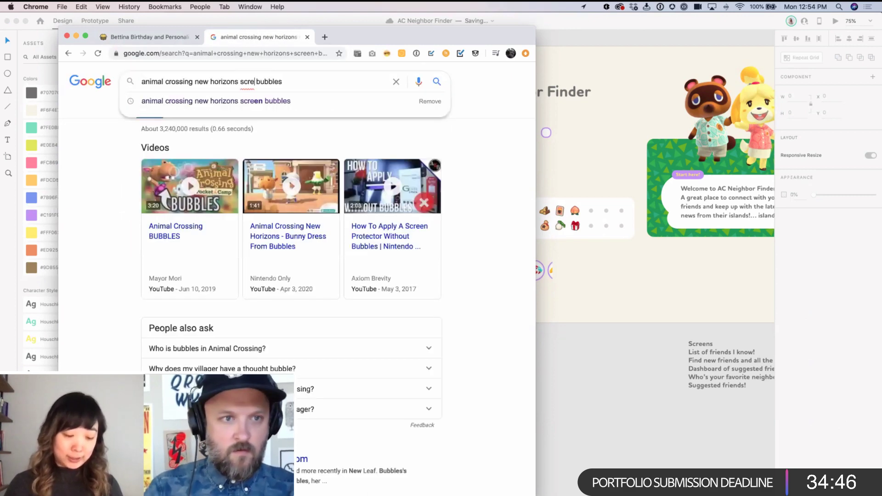
text(peach)
key(Return)
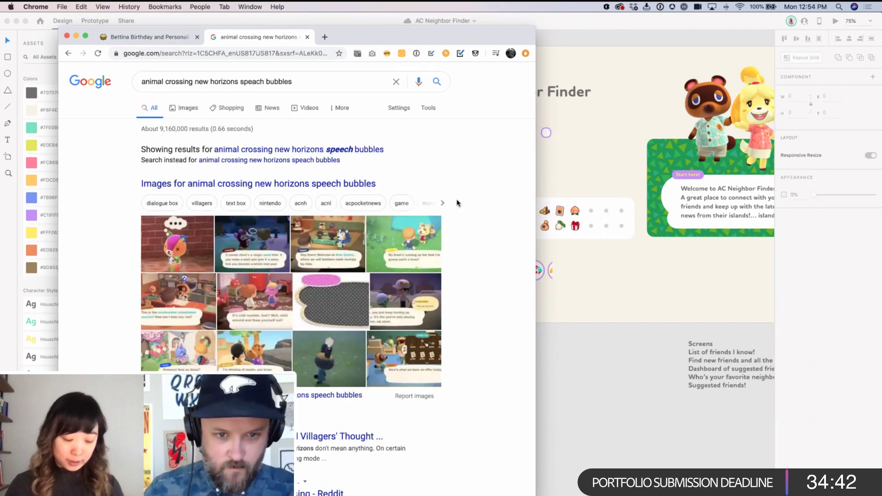
Step: Show the image results for the search and look through them for speech bubble references
scroll(457, 202, down, 2)
scroll(458, 202, down, 2)
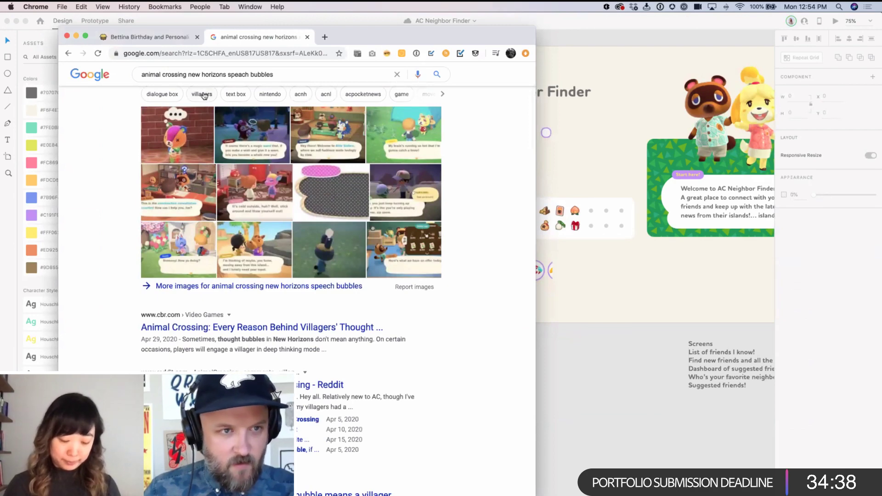
scroll(183, 108, up, 4)
click(184, 107)
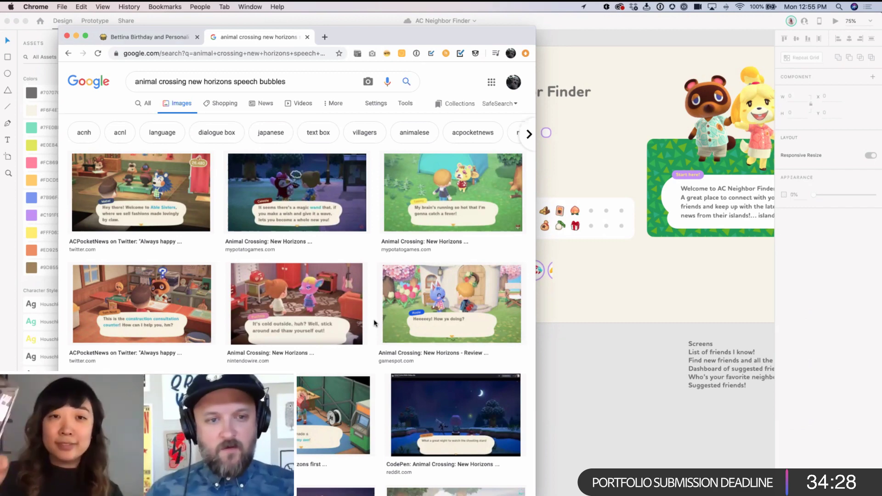
scroll(372, 302, down, 10)
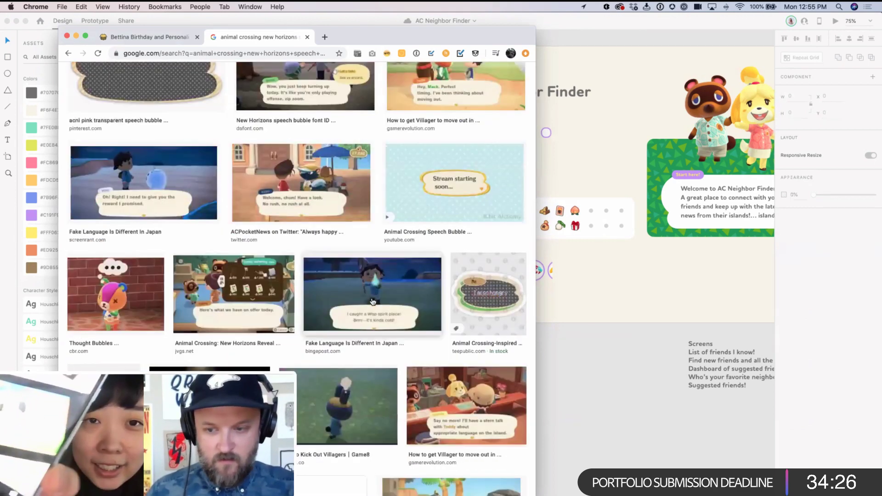
scroll(369, 303, down, 7)
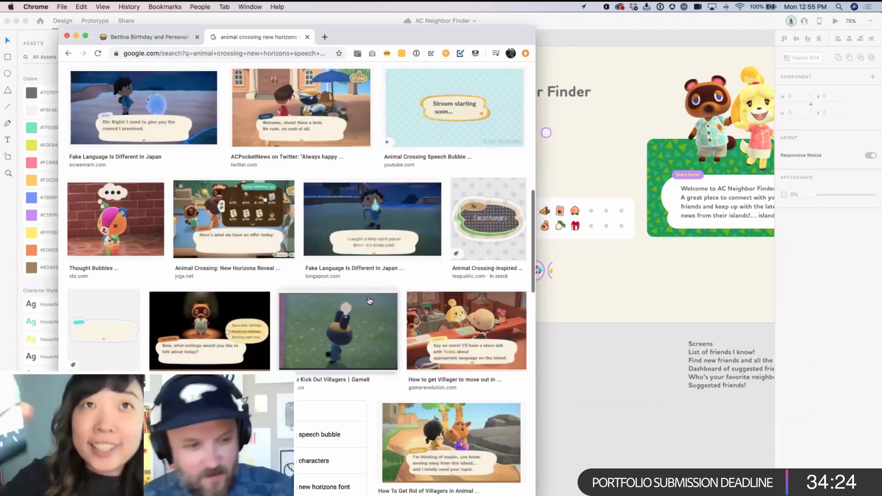
scroll(370, 298, down, 5)
scroll(371, 296, down, 5)
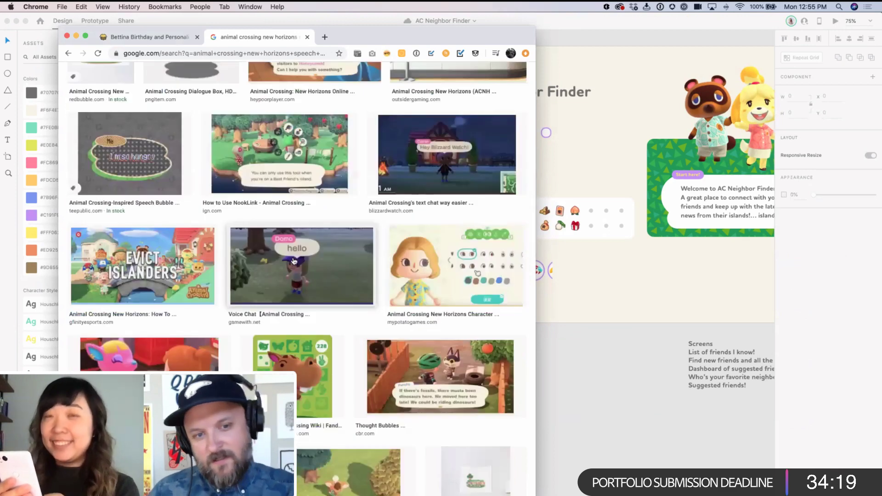
Step: Take the GameWith "hello" speech bubble image and place it in Adobe XD directly below the column of game reference screenshots
click(296, 262)
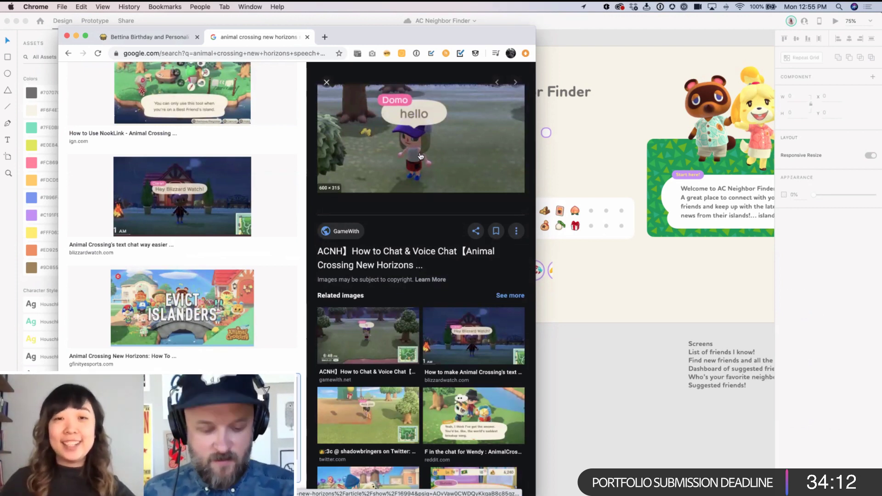
drag(421, 146, 42, 276)
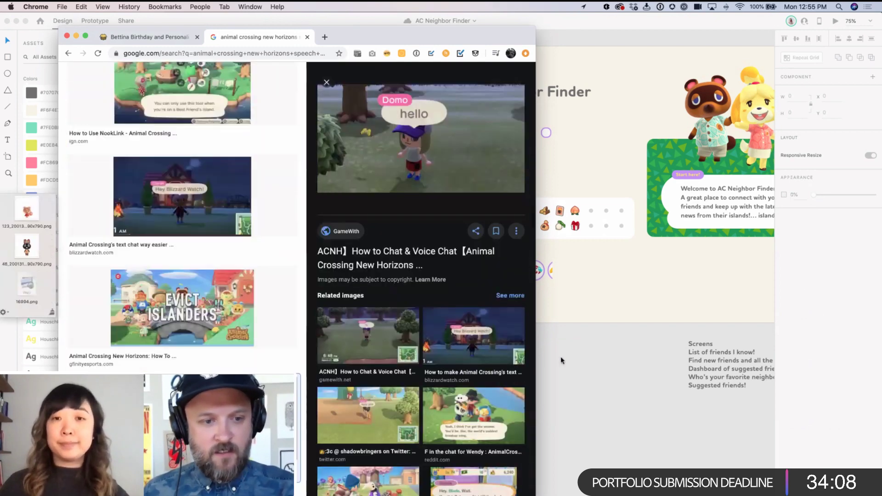
click(569, 356)
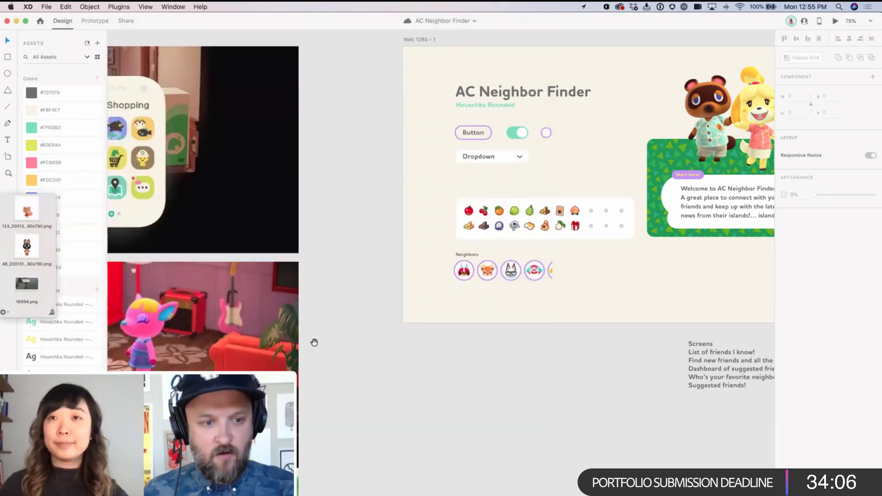
drag(314, 343, 511, 254)
key(super+minus)
key(super+minus)
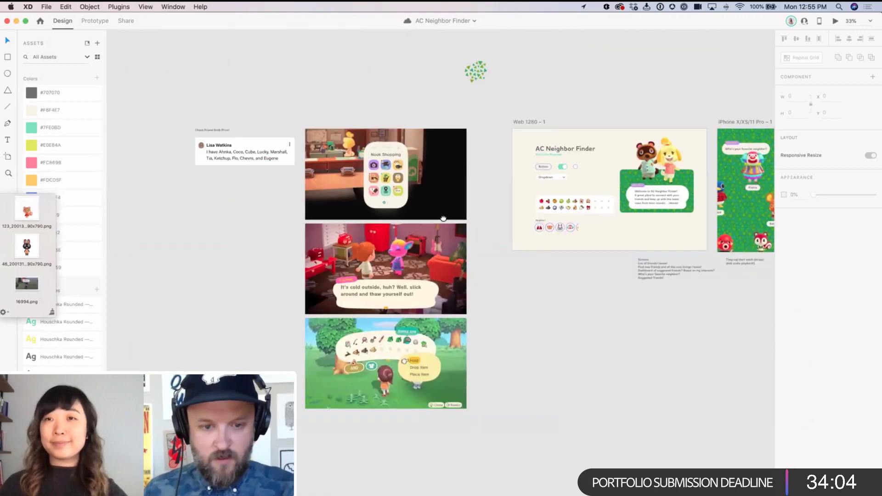
scroll(294, 294, down, 1)
mouse_move(312, 335)
mouse_down()
mouse_move(311, 344)
mouse_move(297, 334)
mouse_up()
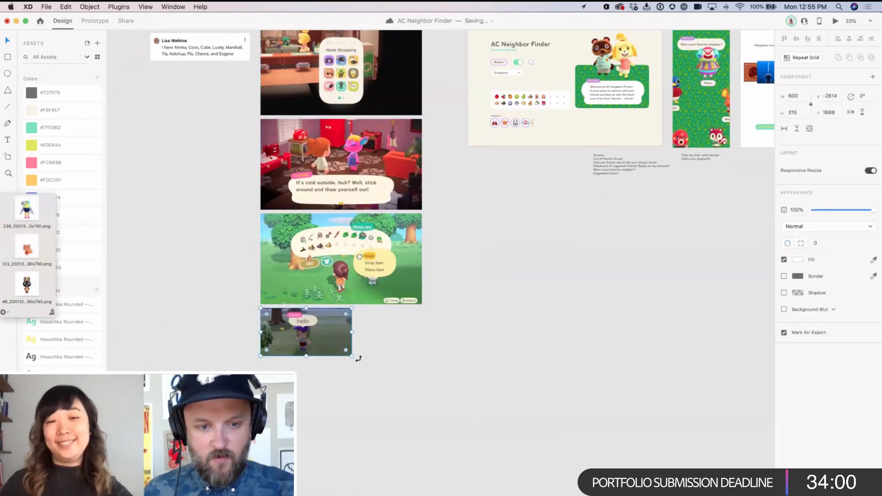
Step: Enlarge the "hello" speech bubble reference image to the same width as the game screenshots above it
drag(353, 357, 421, 407)
click(501, 366)
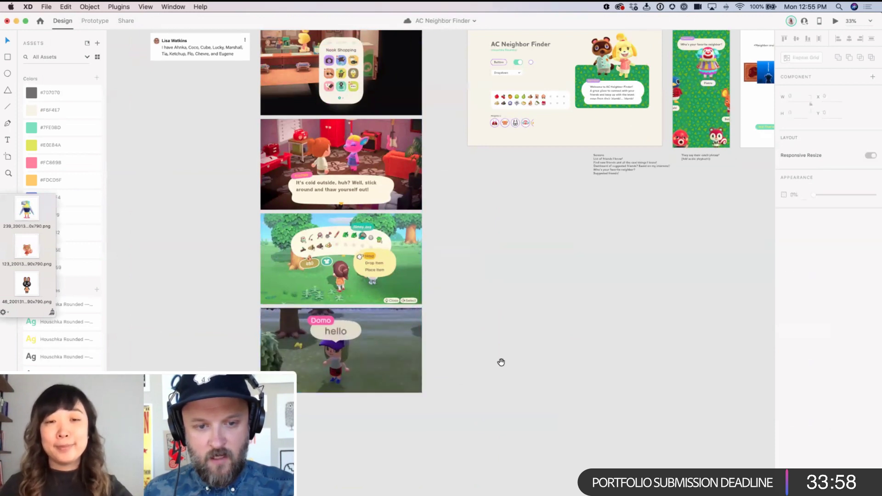
scroll(524, 302, right, 2)
scroll(525, 302, up, 1)
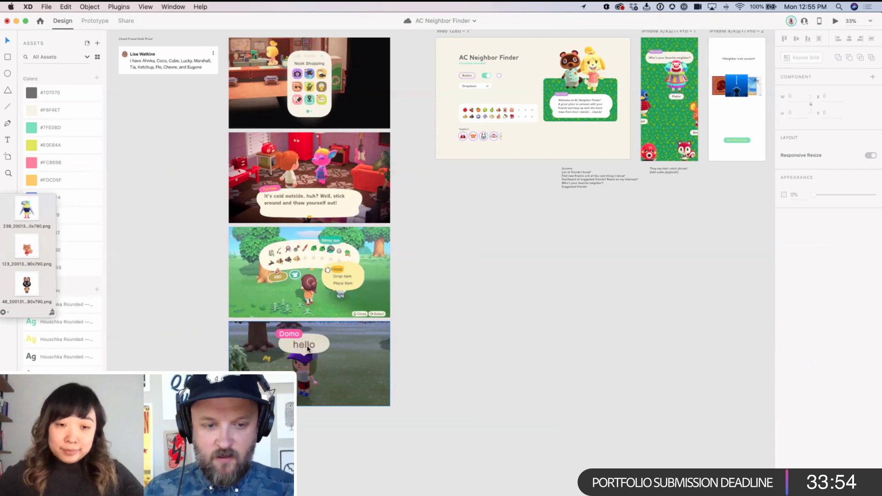
Step: Move the Pietro component down to the middle of the iPhone neighbor picker artboard, at about X 104, Y 306
scroll(563, 254, right, 3)
scroll(563, 254, up, 2)
drag(489, 105, 652, 233)
click(446, 326)
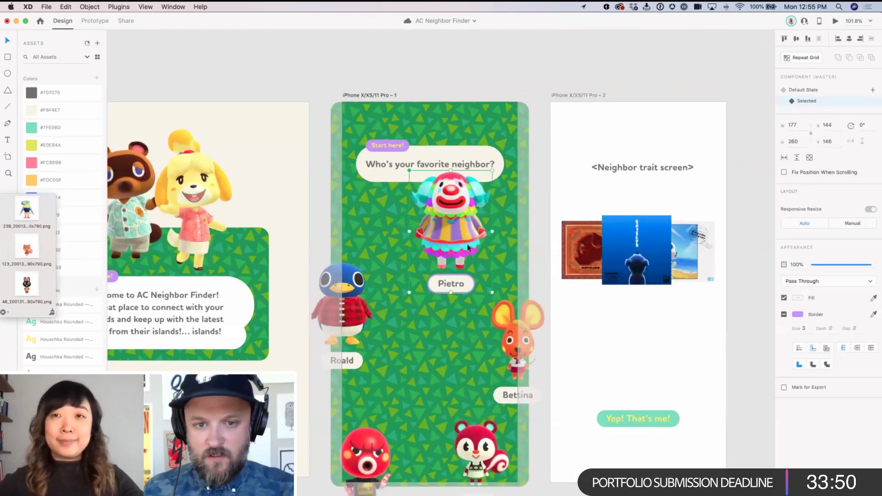
drag(445, 326, 442, 322)
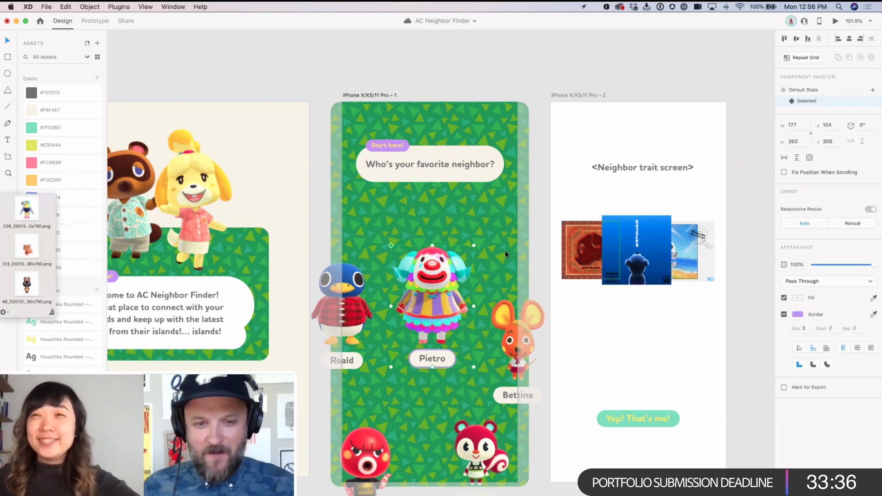
Step: Draw a rectangle about 179 by 58 directly above Pietro's head and fill it with the cream speech bubble color
click(407, 279)
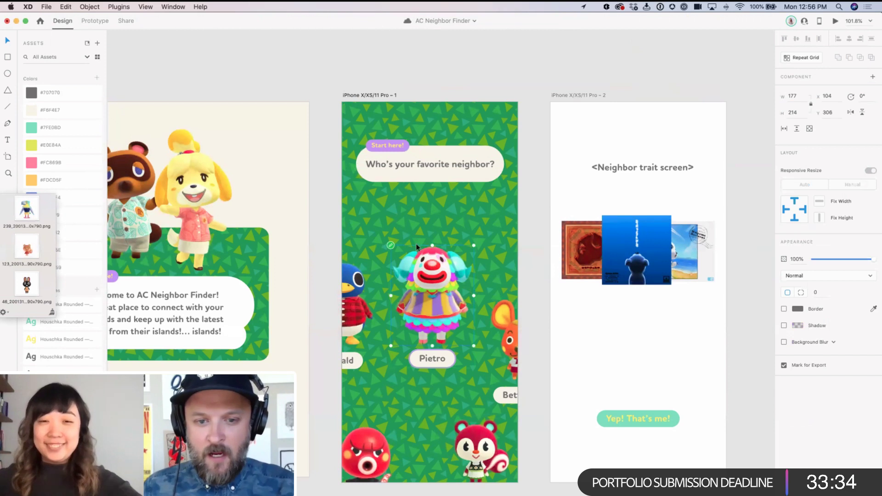
click(429, 363)
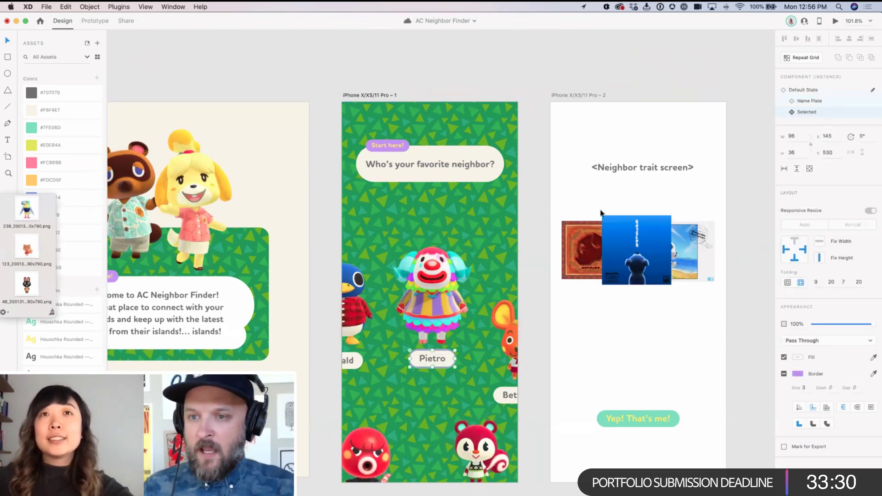
click(452, 295)
drag(395, 228, 463, 241)
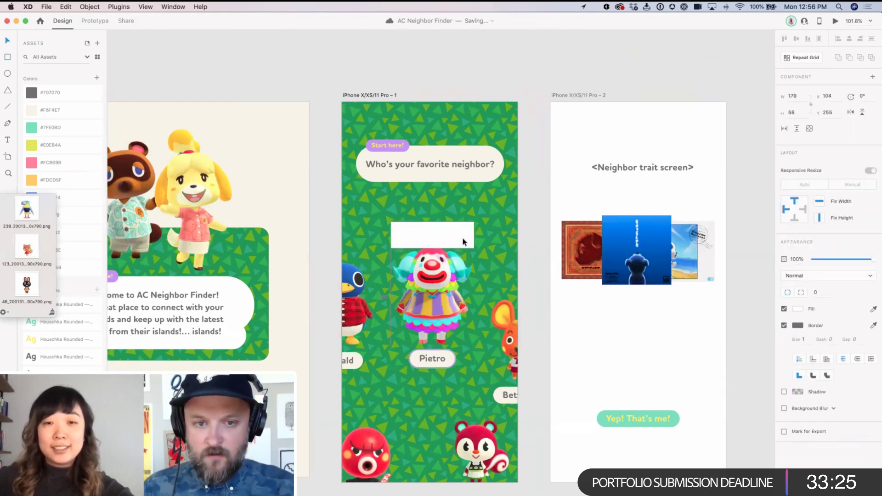
click(479, 174)
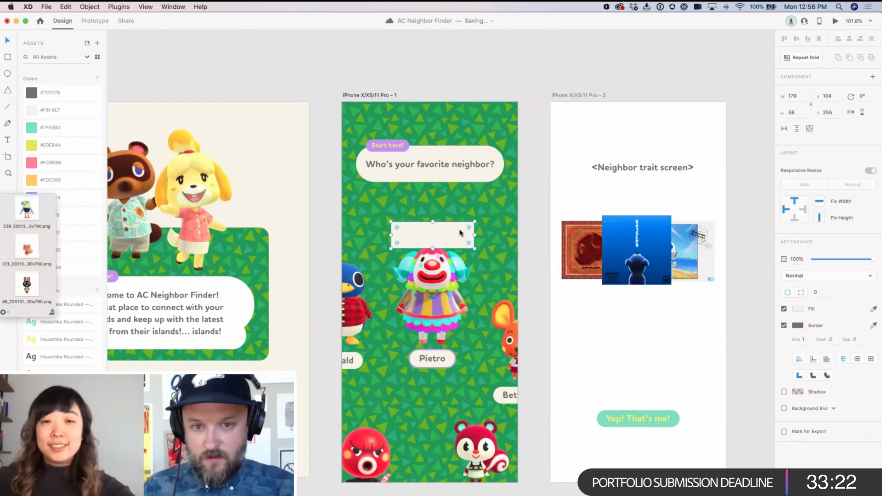
Step: Remove the rectangle's border, round its corners to 40, and shift it slightly left to about X 82, Y 254
click(784, 326)
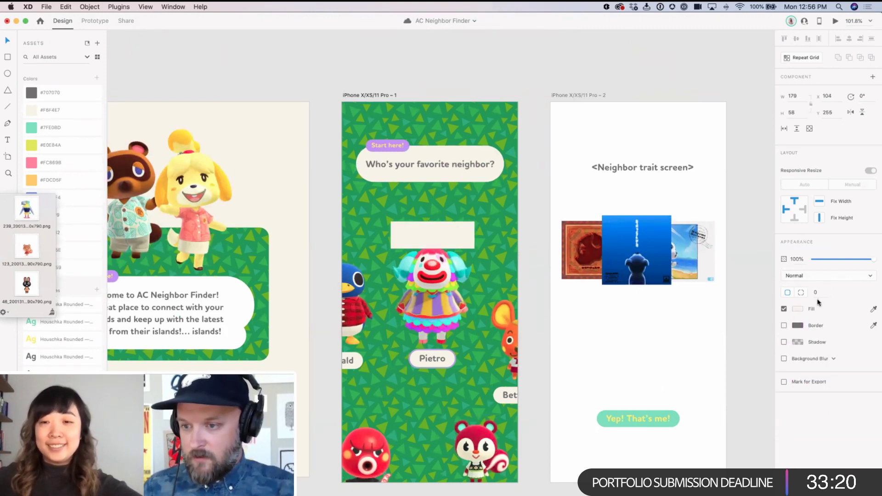
text(30)
key(Return)
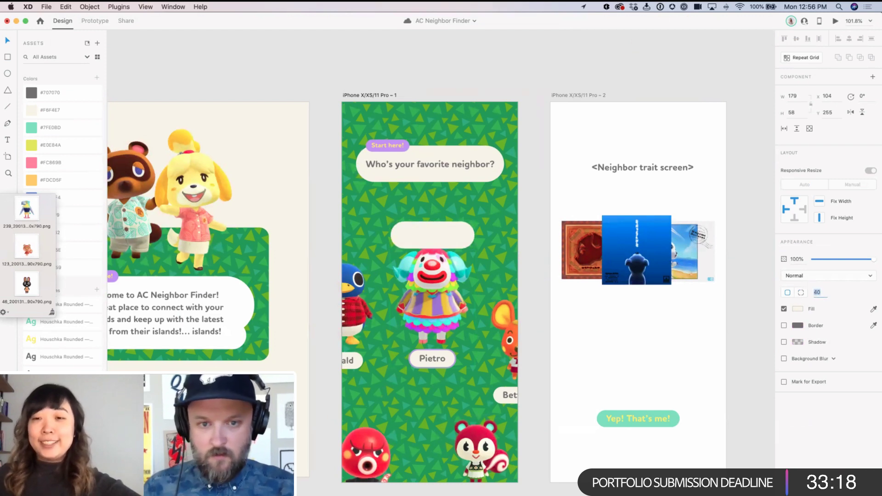
drag(444, 241, 435, 241)
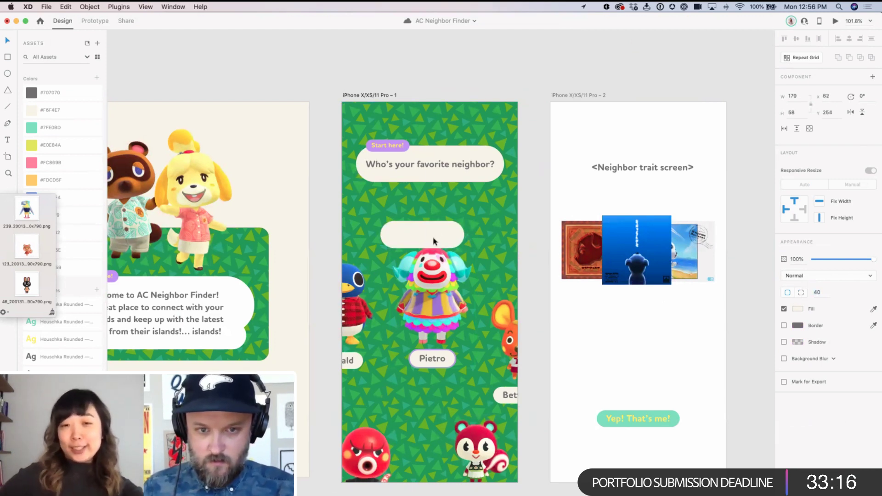
Step: Draw a borderless cream square about 19 by 19, rotated 45°, over the lower edge of the rounded bubble as its pointer
key(z)
drag(315, 189, 577, 346)
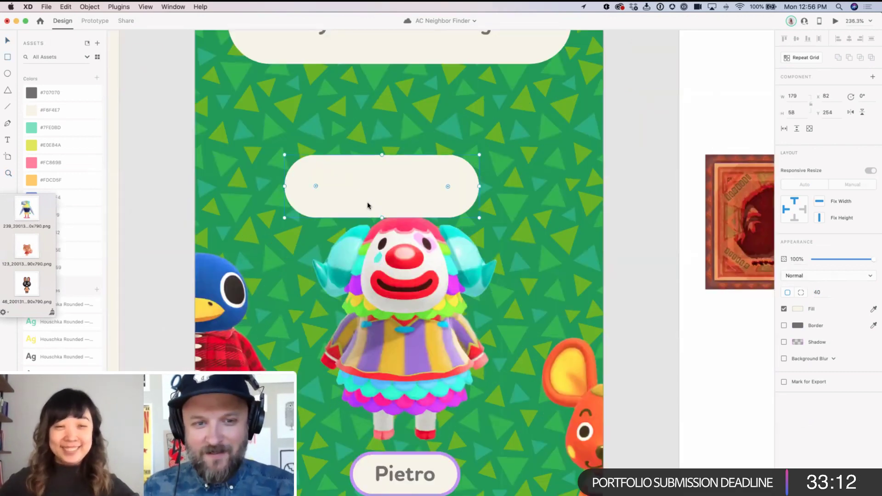
key(r)
drag(367, 203, 401, 228)
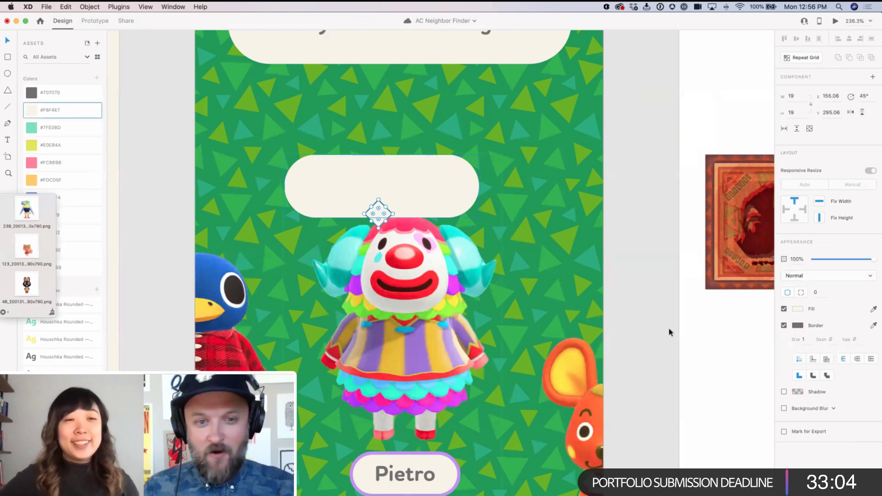
click(783, 325)
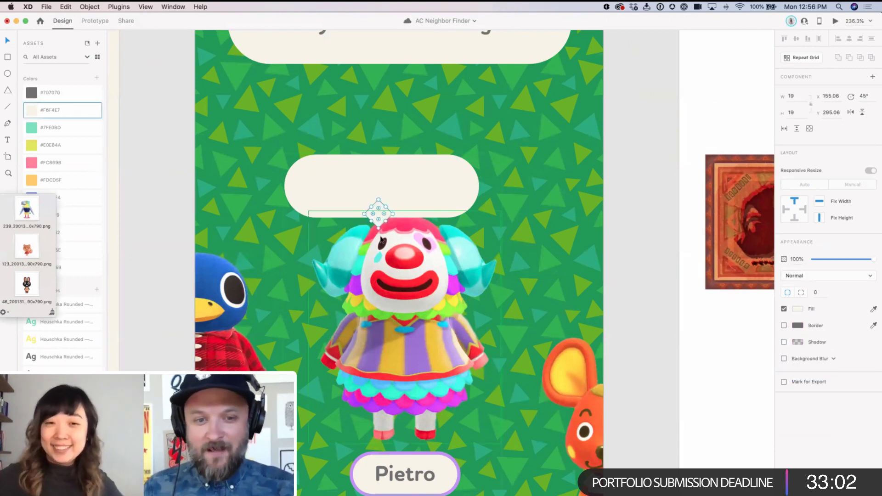
Step: Center the small diamond on the bubble's lower edge and merge both shapes into one speech bubble with Add
drag(378, 221, 381, 225)
shift+click(425, 209)
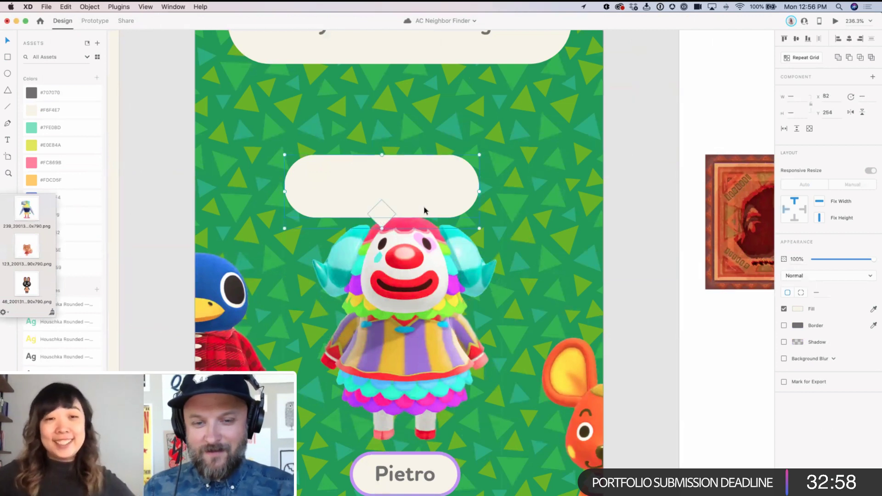
click(838, 57)
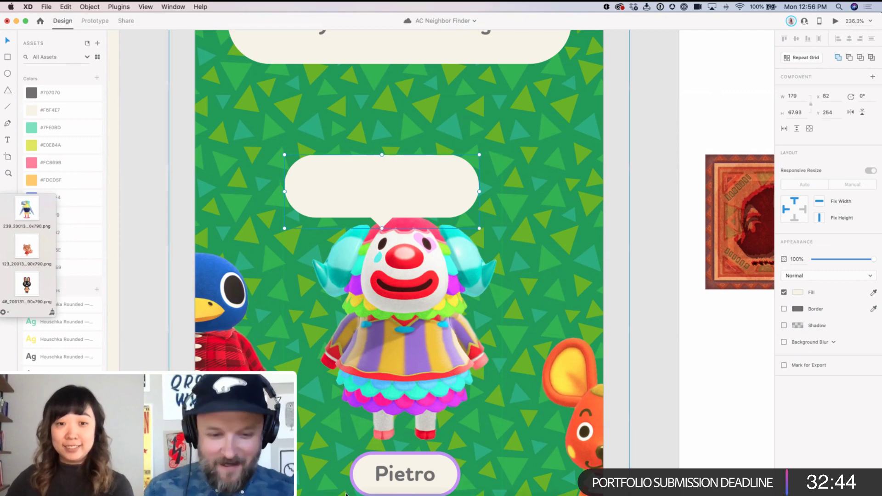
Step: Switch to Chrome and go back from Bettina's Game8 profile to the list of mouse villagers
mouse_move(334, 491)
click(225, 481)
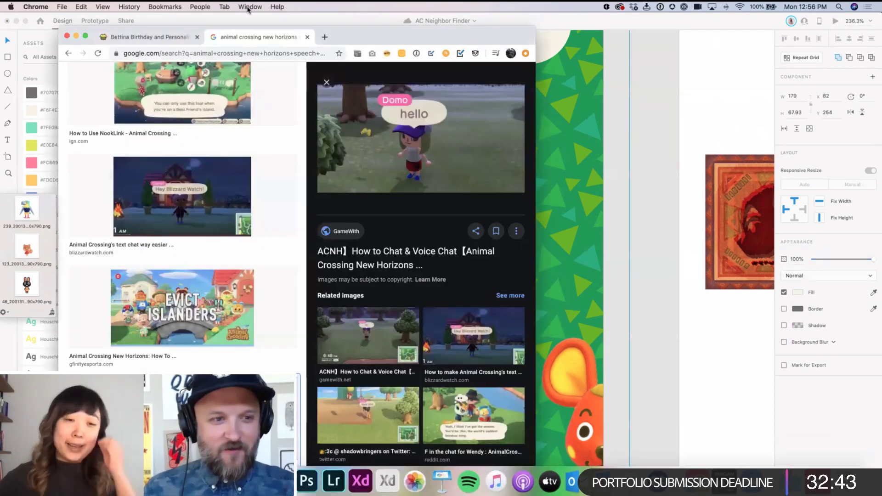
click(158, 38)
scroll(291, 122, up, 3)
scroll(291, 122, up, 5)
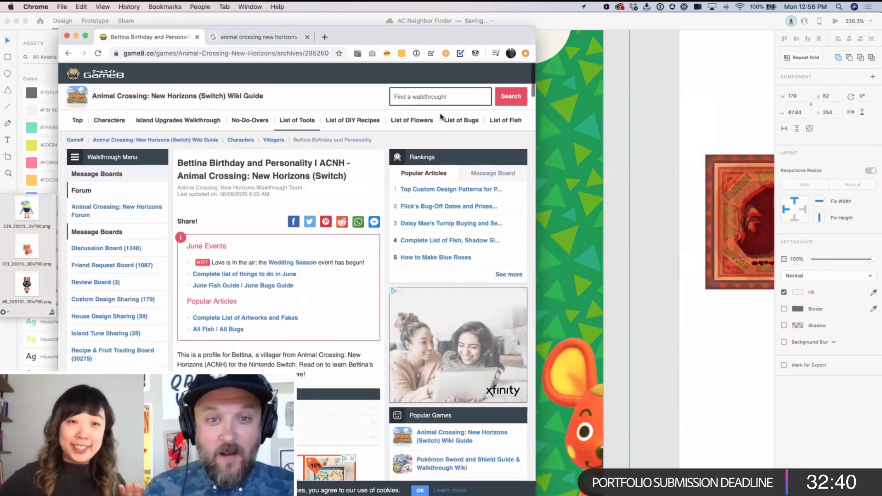
click(66, 54)
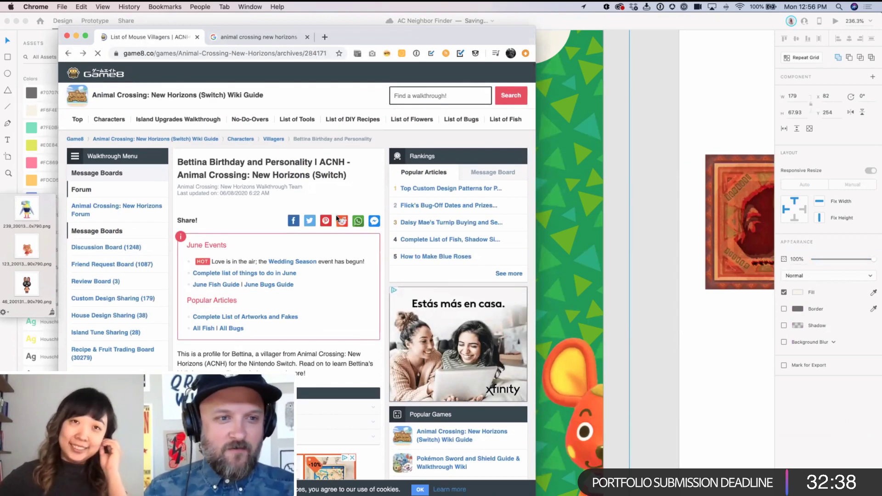
Step: Find the villagers-by-species table on the Game8 page and open the list of sheep villagers
scroll(337, 216, up, 10)
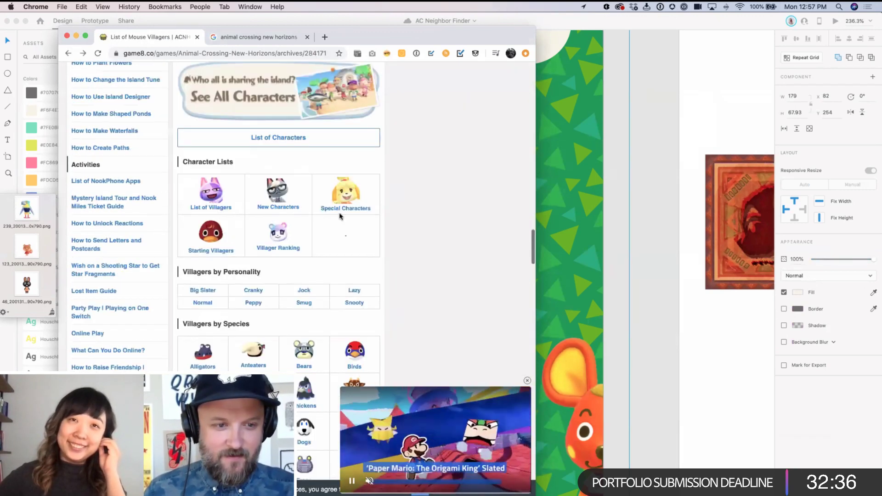
scroll(341, 217, down, 2)
scroll(340, 217, down, 5)
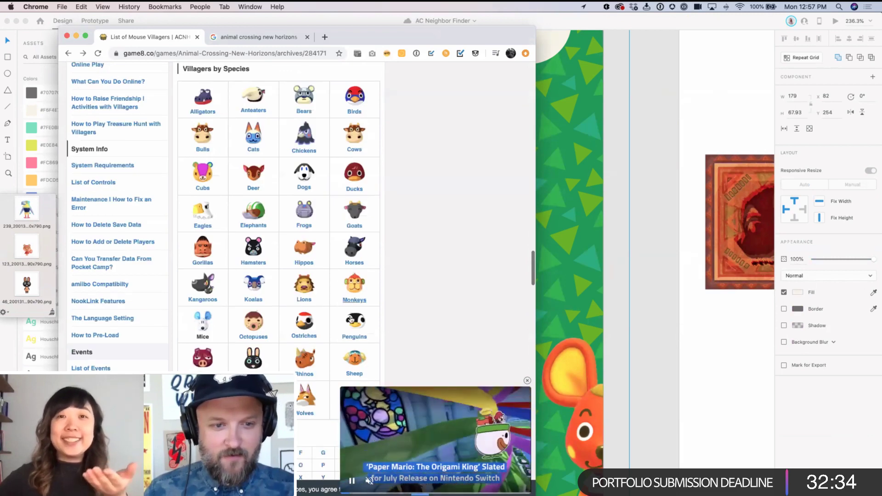
scroll(351, 320, down, 2)
click(354, 303)
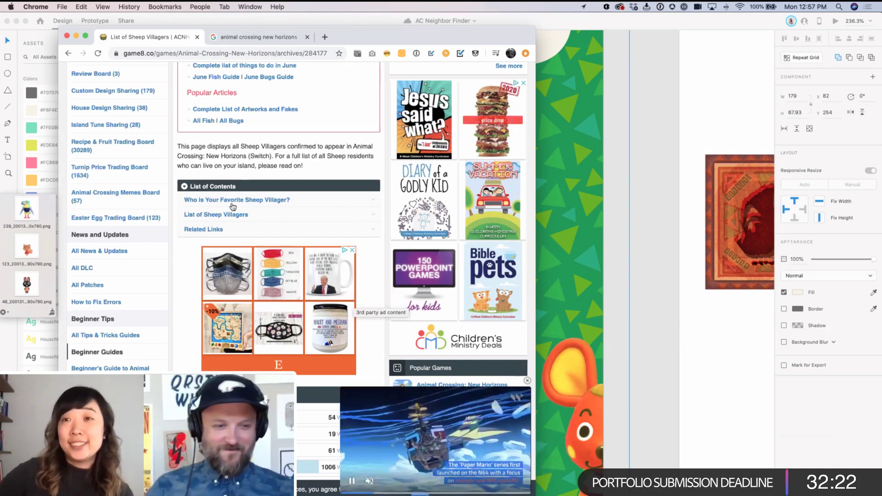
Step: Look through the sheep villagers list for Pietro's entry, and return to Adobe XD
scroll(257, 218, down, 15)
scroll(258, 218, down, 10)
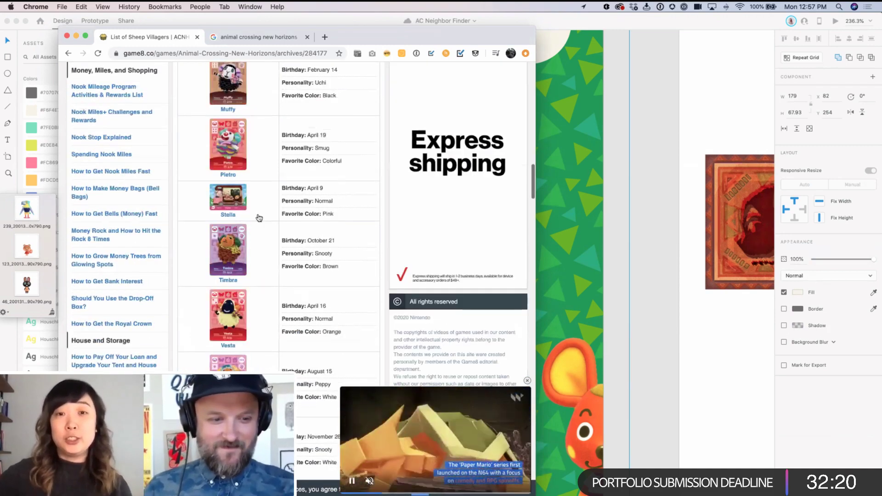
scroll(258, 218, up, 5)
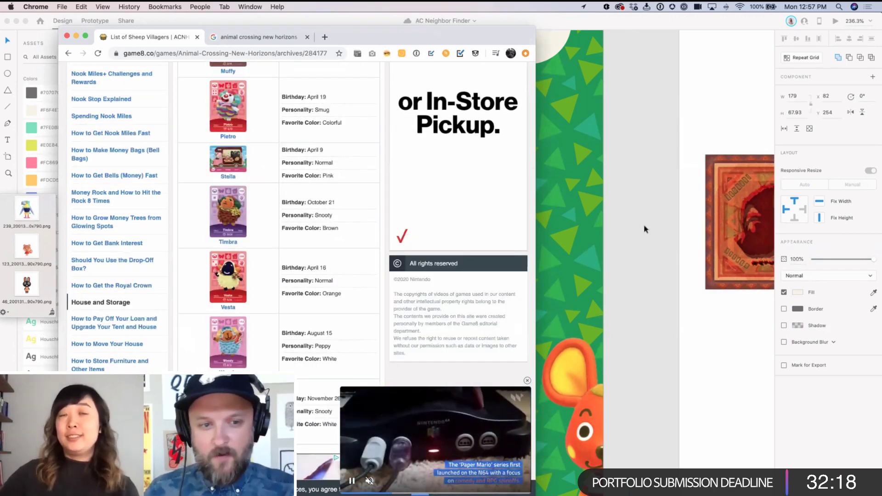
click(784, 219)
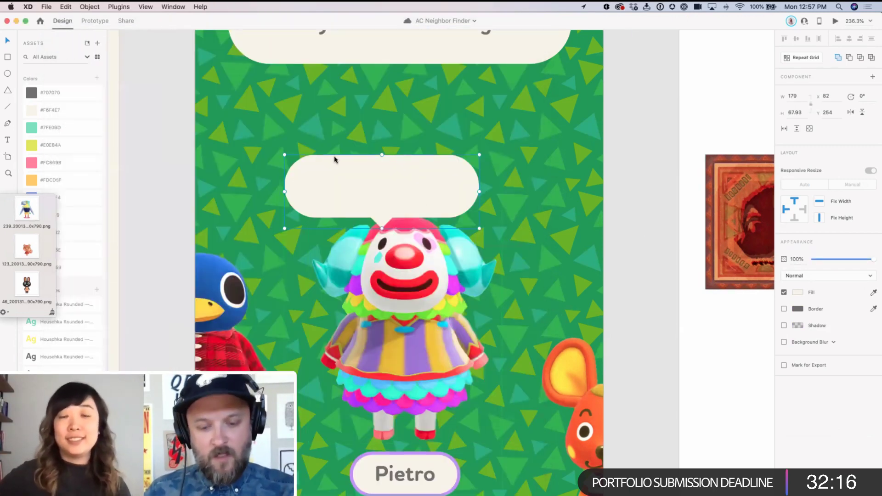
Step: Try filling the speech bubble with a green sampled from the patterned background, and restore its cream fill
key(i)
click(359, 170)
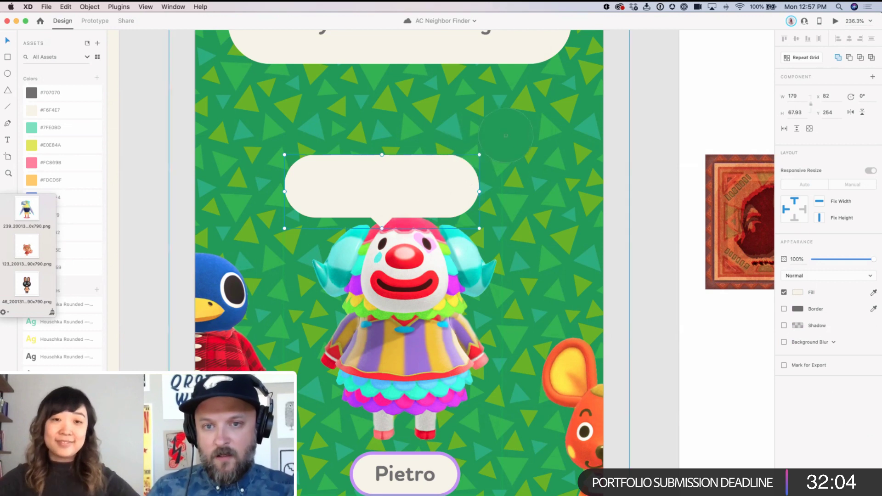
click(547, 131)
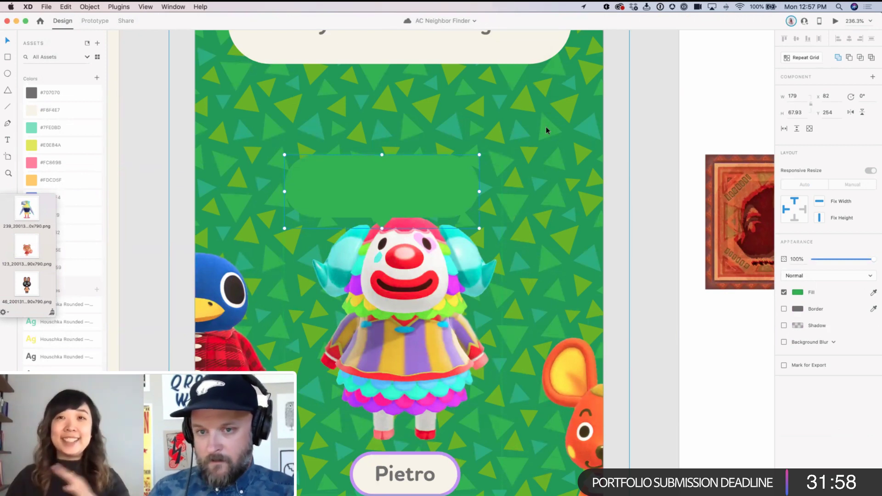
key(alt+super+v)
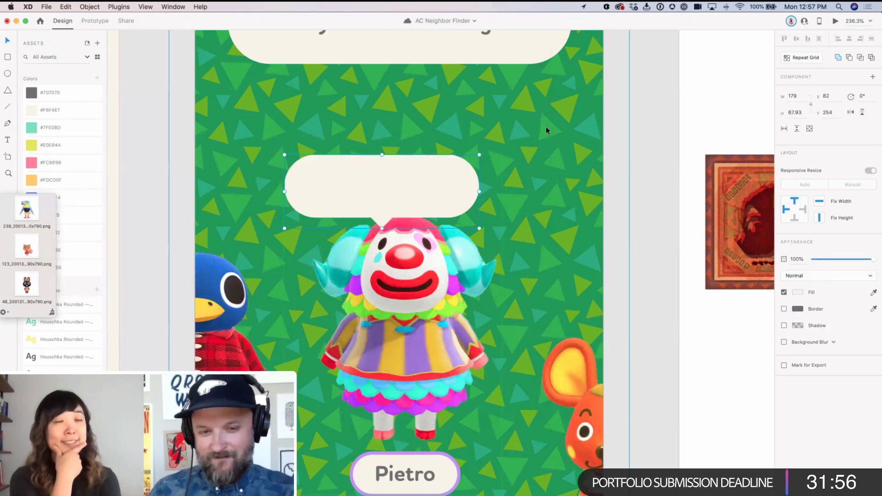
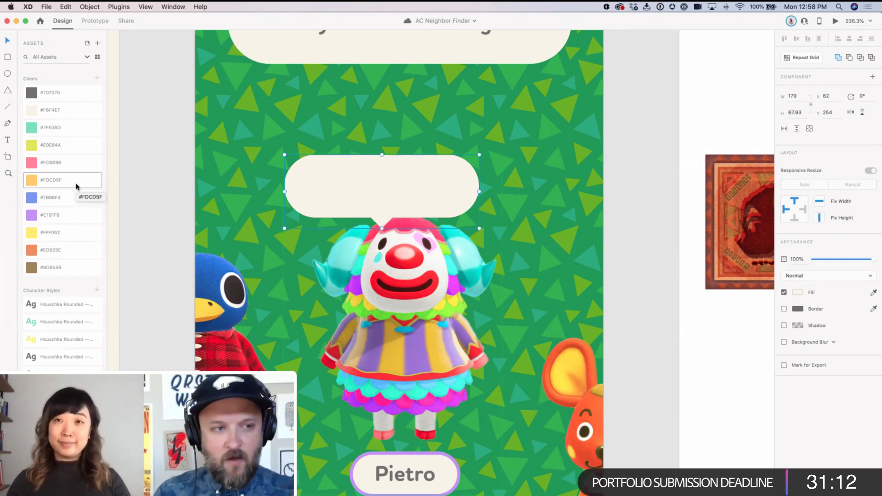
Step: Try editing the cream #F6F4E7 color asset to a saturated yellow, and undo the color change
right_click(78, 112)
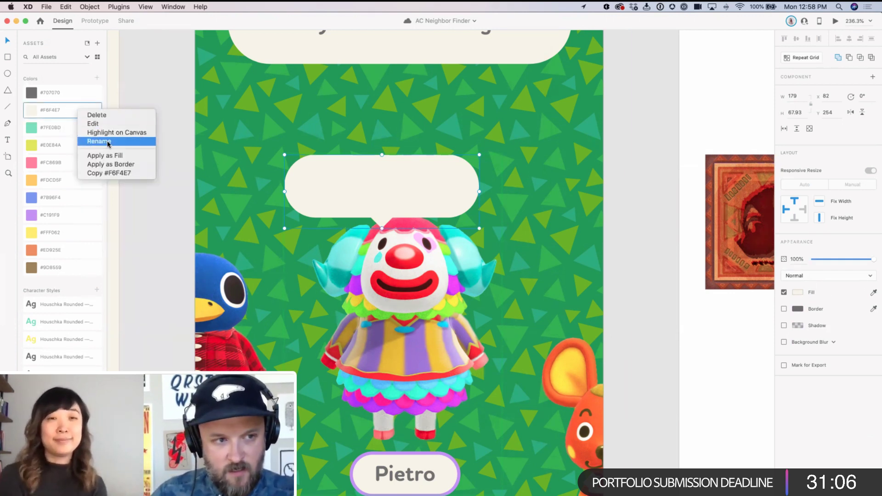
click(115, 124)
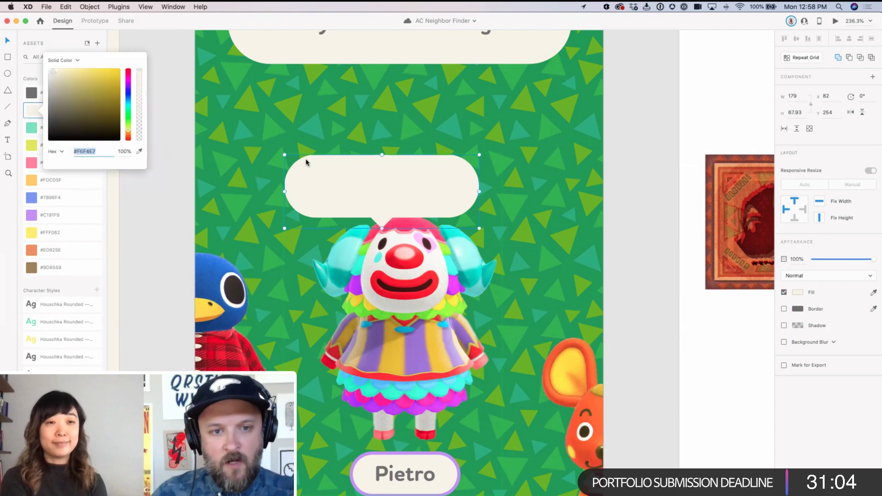
drag(114, 97, 127, 73)
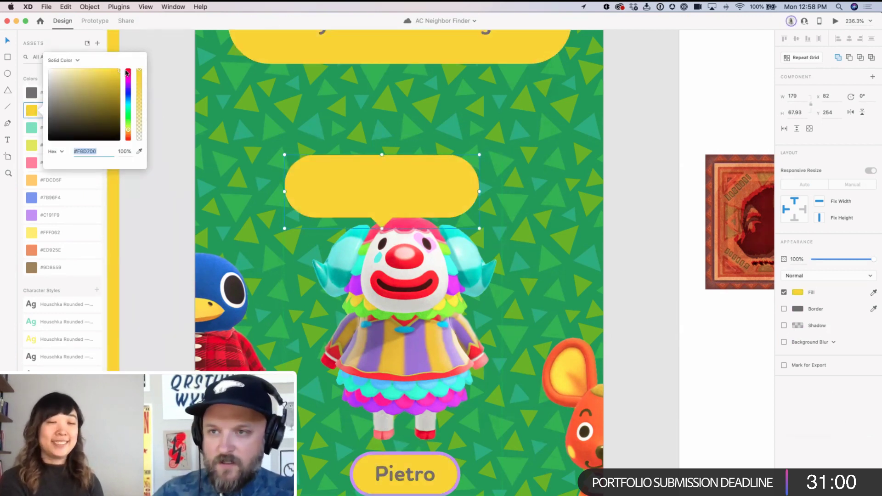
click(160, 95)
key(super+z)
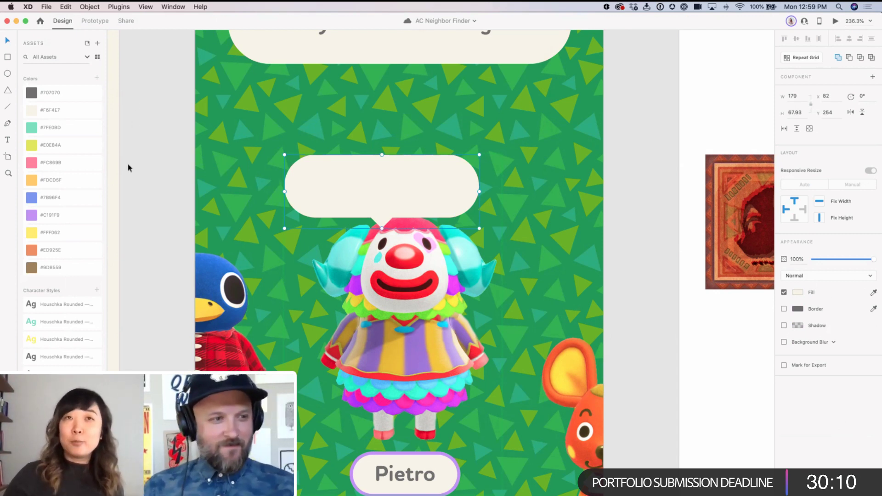
key(super+Tab)
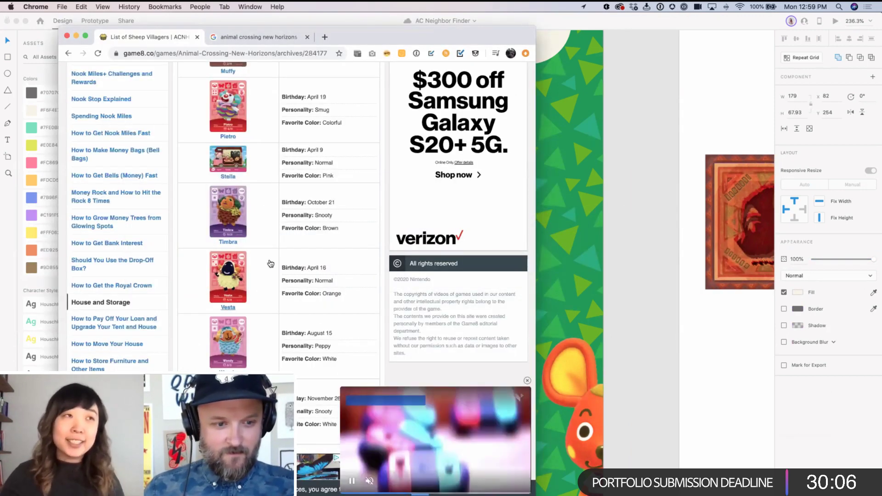
scroll(271, 264, up, 3)
click(247, 249)
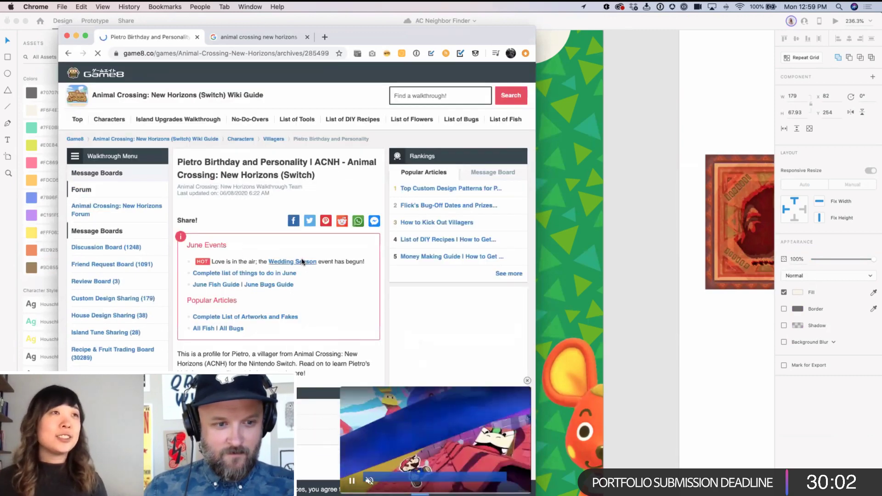
Step: Find the catchphrase in Pietro's basic information table and copy "honk honk"
scroll(301, 262, down, 5)
scroll(302, 262, down, 3)
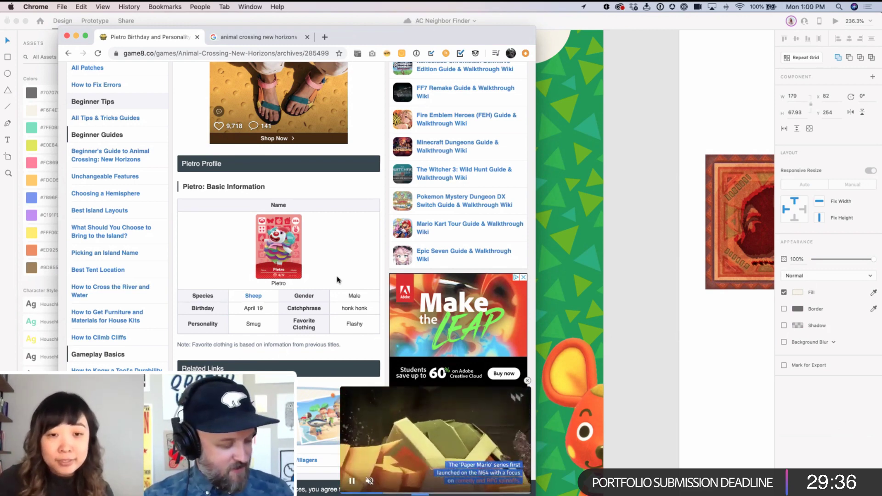
scroll(353, 274, down, 1)
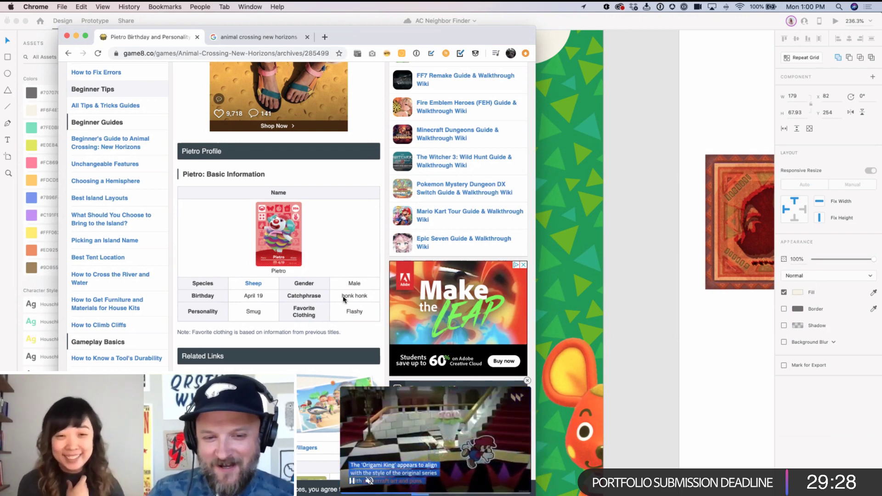
drag(342, 298, 371, 297)
key(super+c)
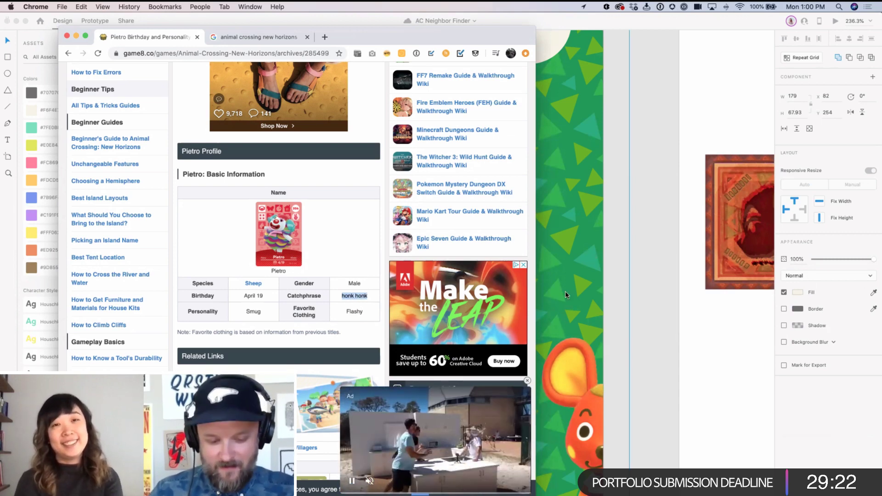
Step: Switch to Adobe XD and add the copied "honk honk" as text inside Pietro's speech bubble
click(654, 271)
click(355, 180)
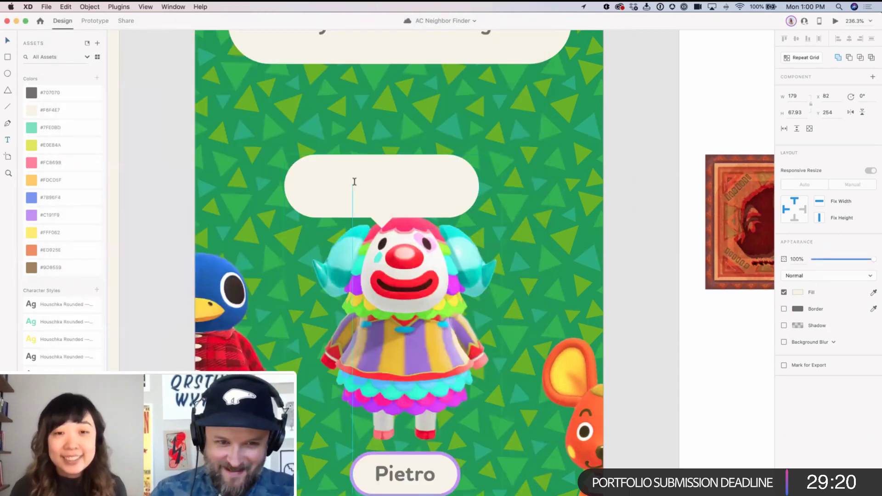
key(super+v)
drag(396, 183, 376, 190)
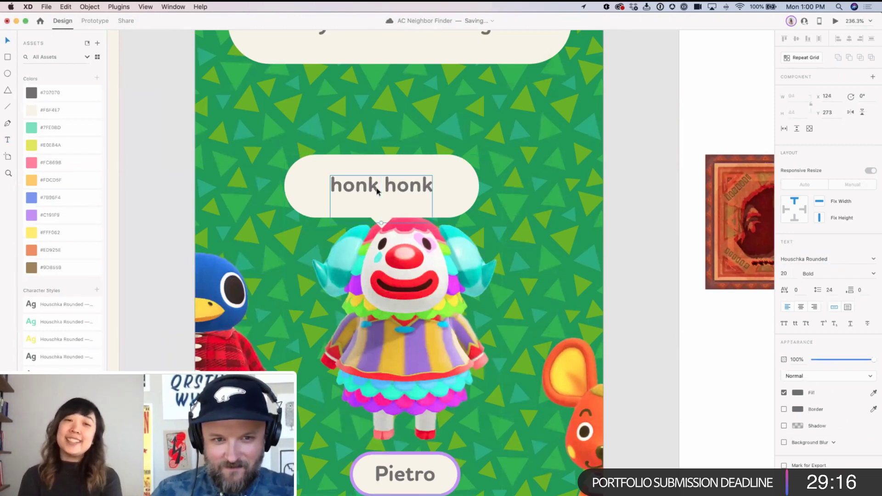
Step: Add an exclamation mark to the bubble text so that it reads "honk honk!"
double_click(377, 189)
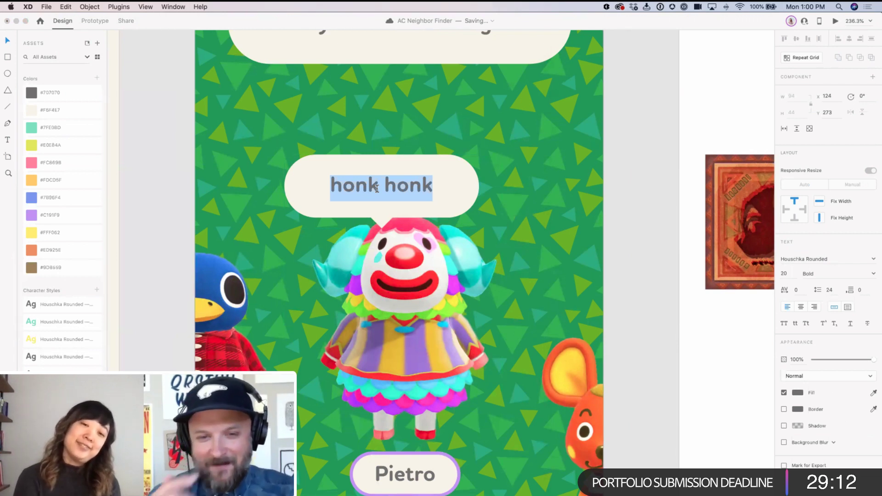
key(Right)
key(Return)
key(BackSpace)
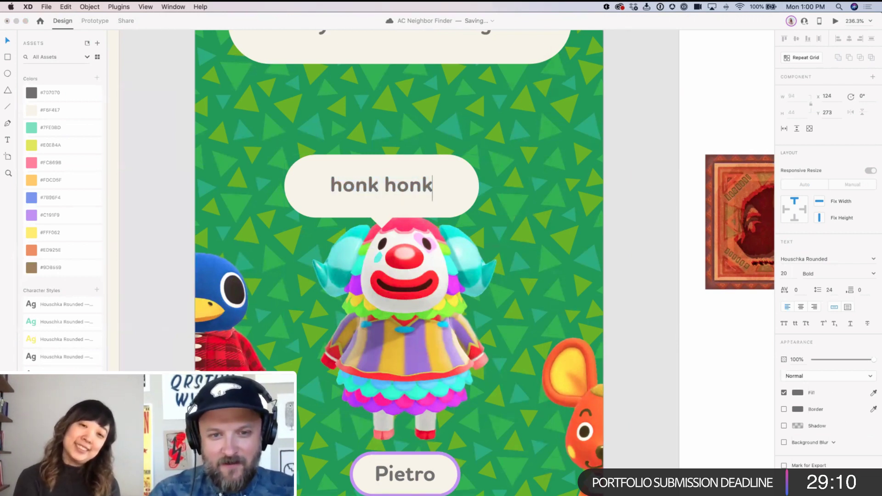
text(!)
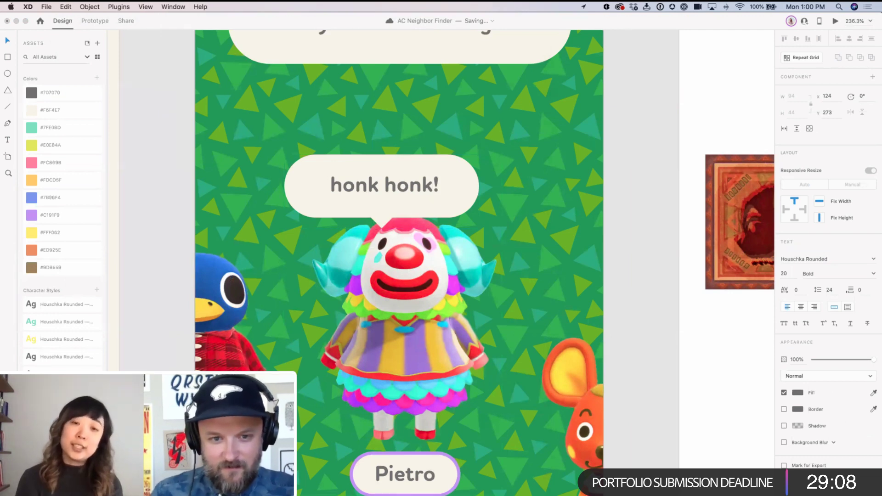
key(Escape)
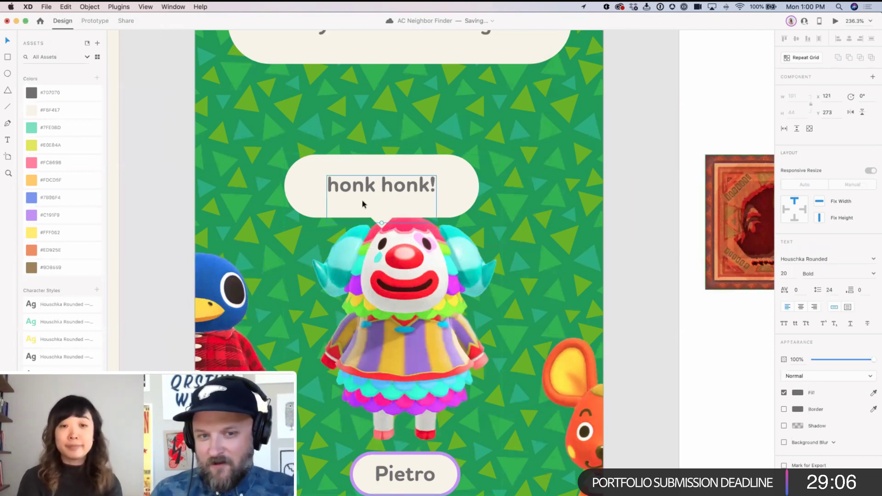
Step: Remove the empty line below the "honk honk!" text and shift the text slightly to center it in the bubble
key(Return)
key(Escape)
key(Escape)
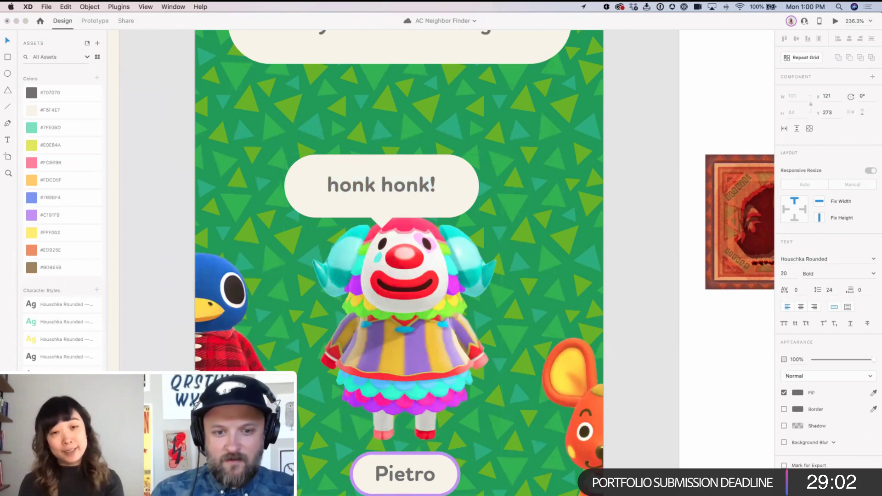
click(376, 188)
drag(379, 187, 389, 188)
click(633, 203)
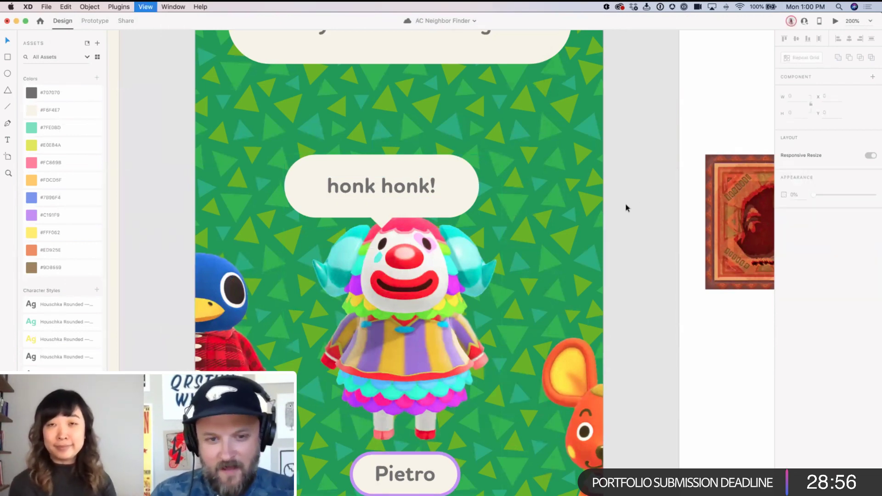
Step: Show the Pietro component in its Default State and move it up to about X 122, Y 256
scroll(626, 207, down, 5)
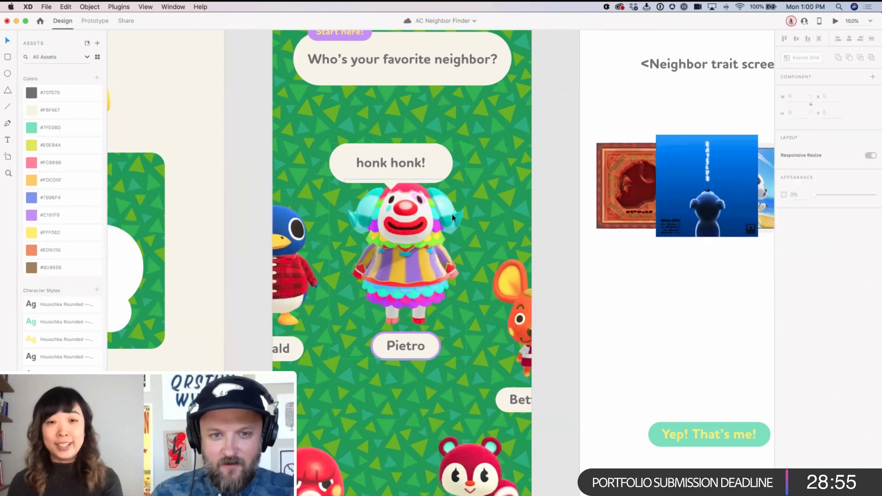
click(453, 217)
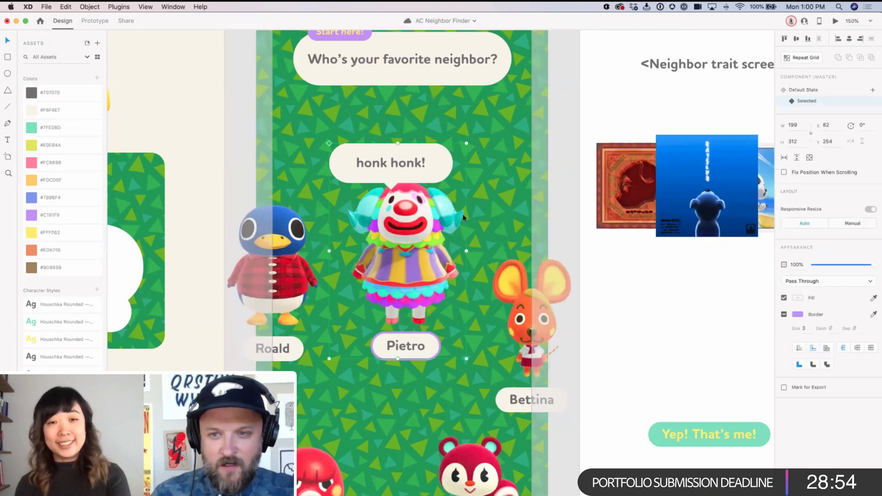
click(815, 89)
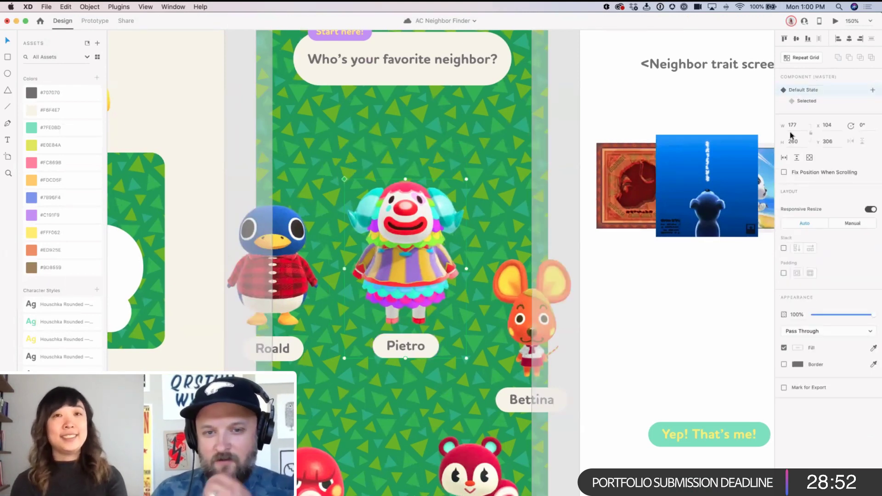
drag(429, 258, 441, 223)
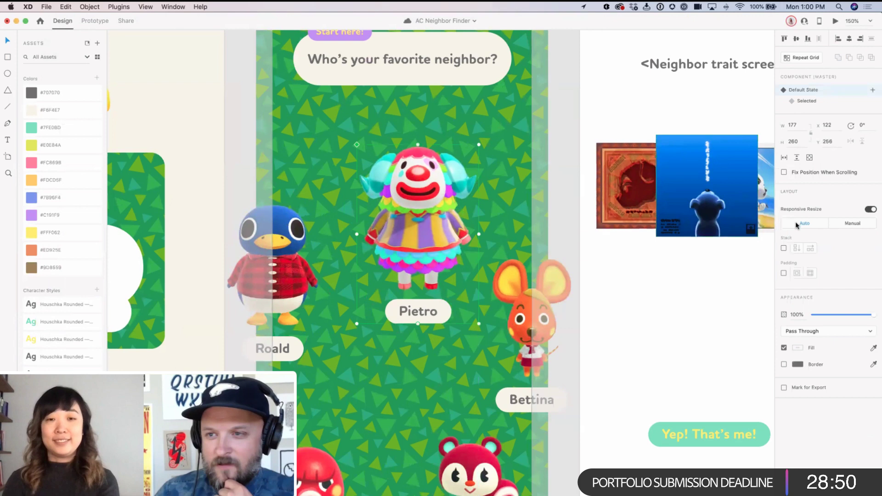
Step: In Pietro's Selected state, center-align the "honk honk!" text and nudge it to X 142, Y 225 within the bubble
click(807, 101)
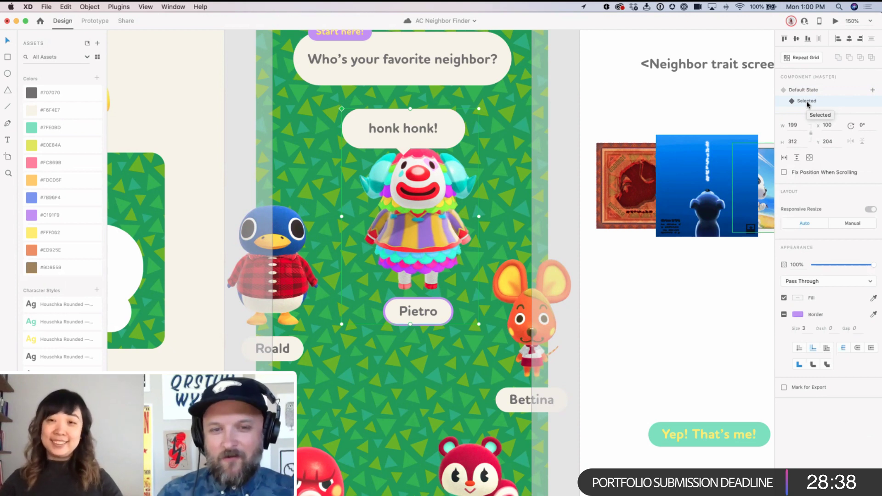
click(418, 133)
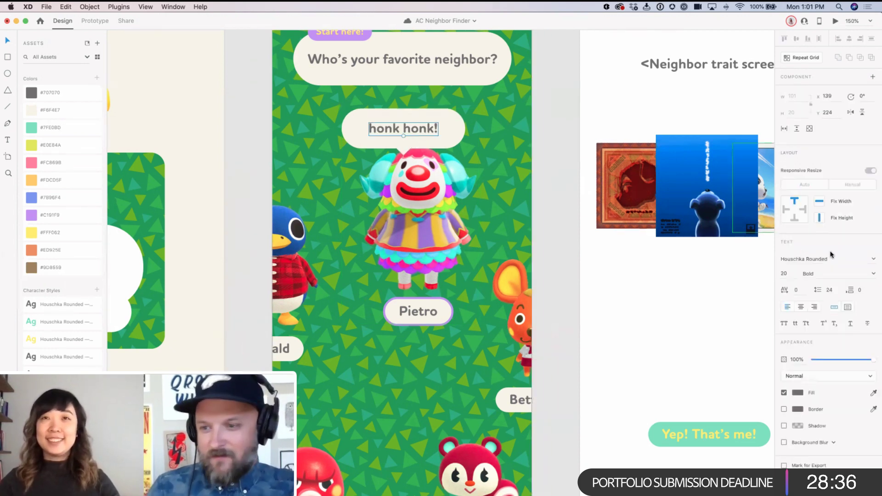
key(Right)
key(Right)
key(Right)
key(Down)
key(Down)
key(Down)
key(Up)
key(Up)
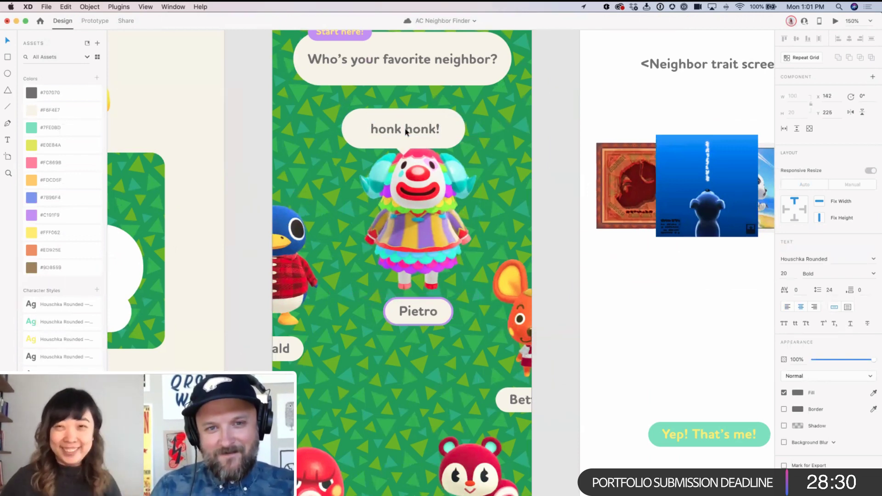
key(Escape)
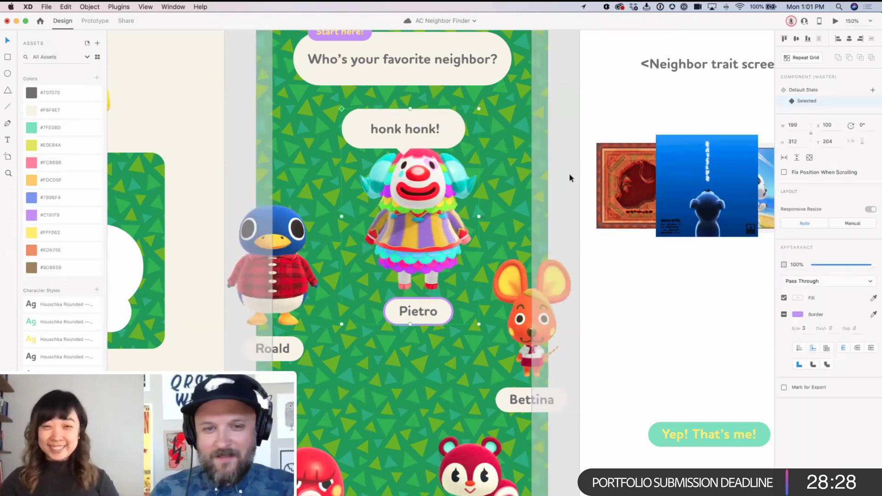
Step: Return Pietro to the Default State and move the component to about X 127, Y 246
click(795, 90)
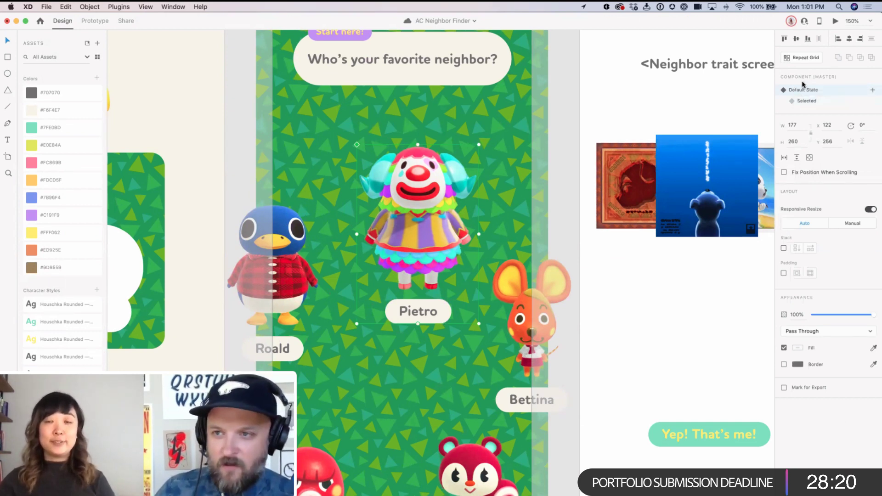
drag(435, 199, 438, 191)
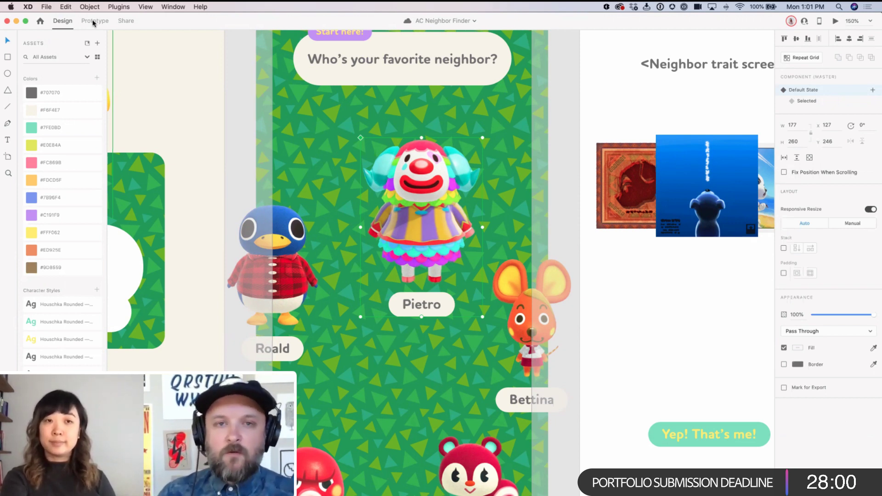
Step: Add a tap interaction to Pietro's Default State that auto-animates to the Selected state
click(94, 21)
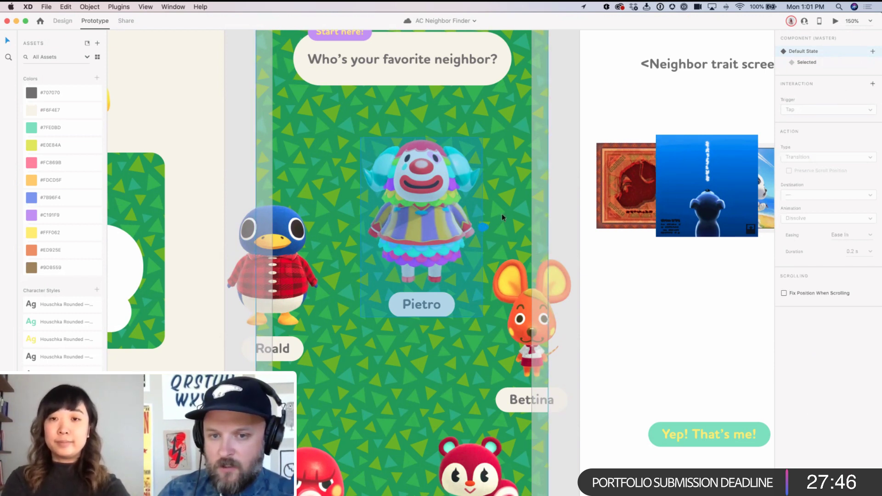
drag(501, 223, 481, 231)
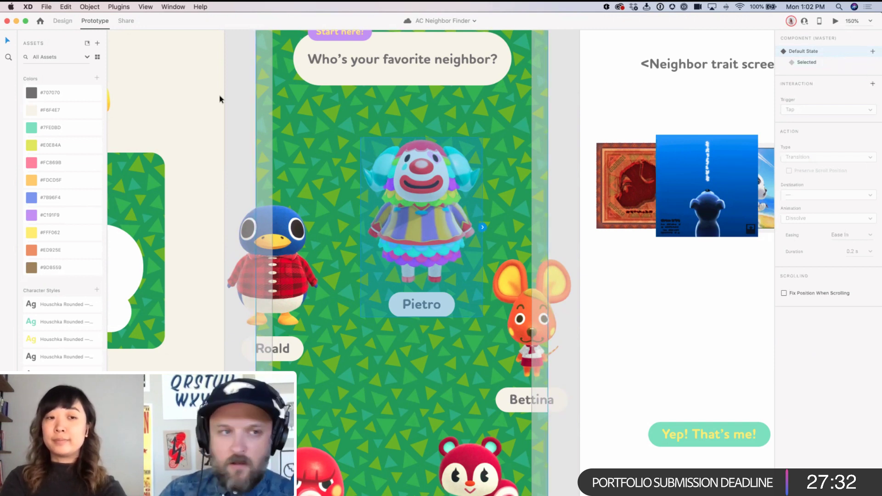
click(871, 83)
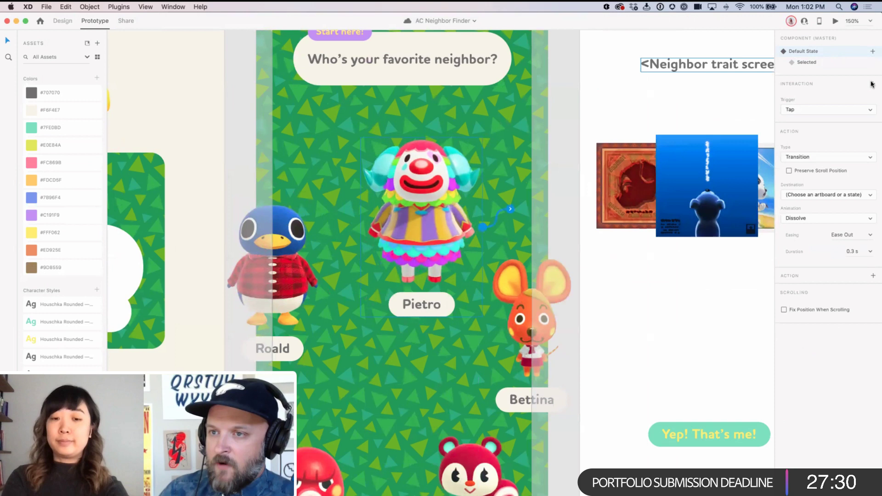
click(822, 113)
click(830, 91)
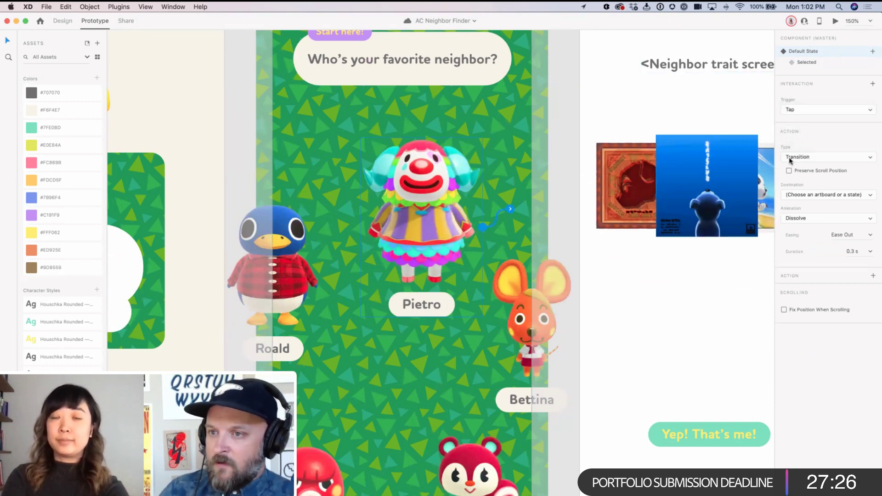
click(816, 154)
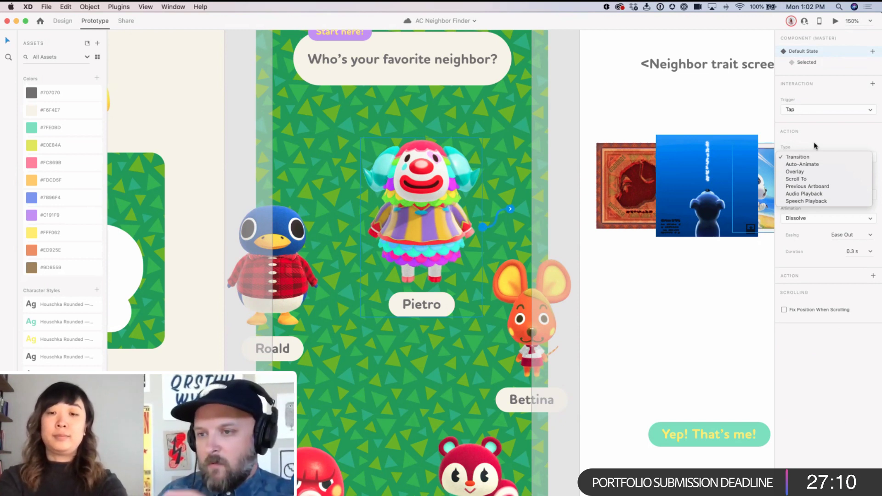
click(813, 157)
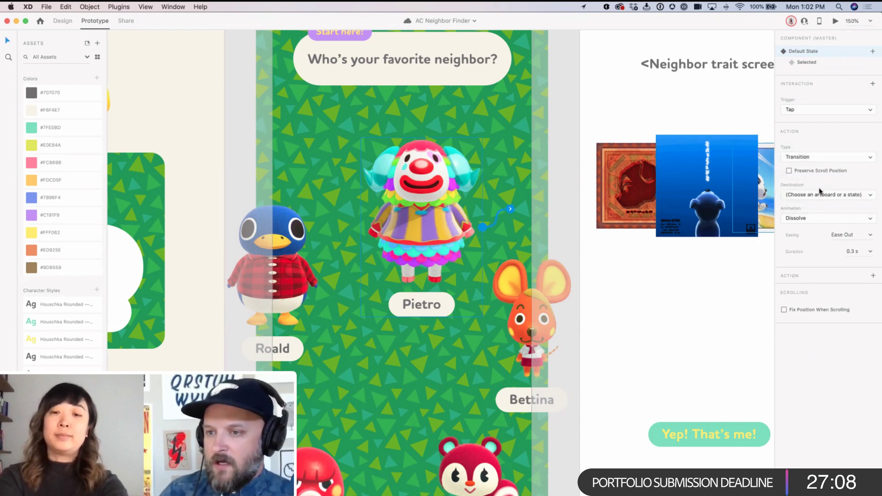
click(822, 194)
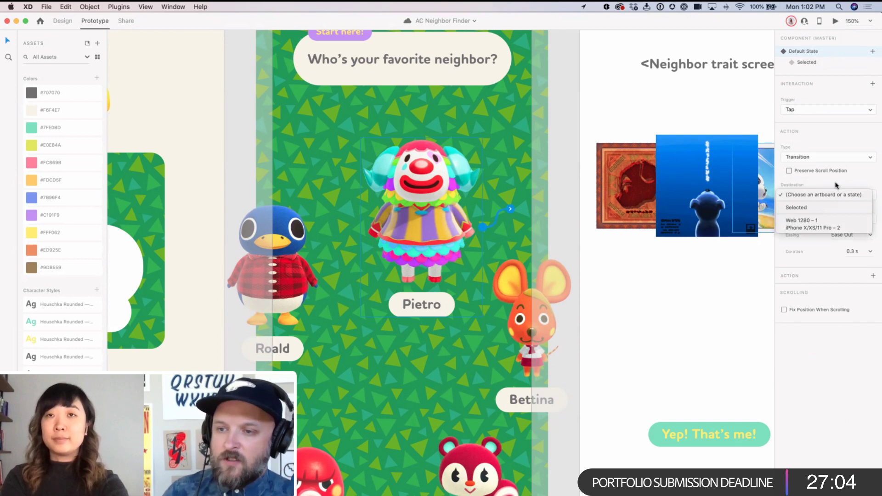
click(816, 209)
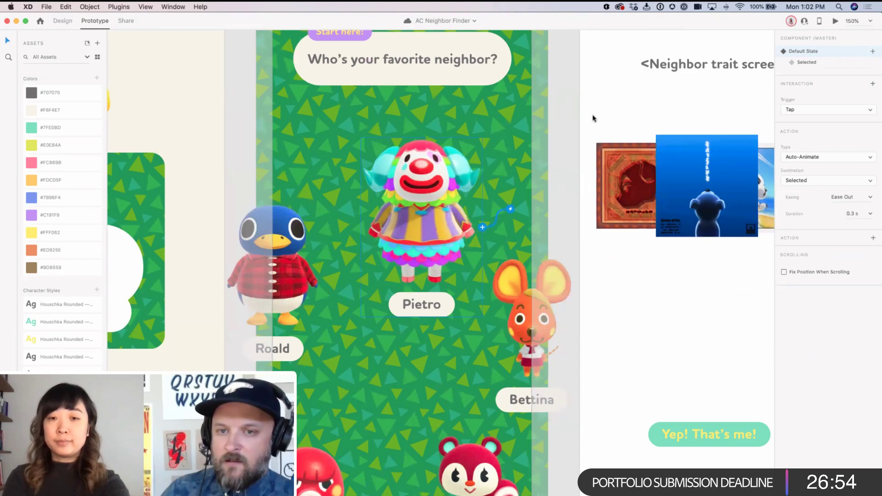
Step: Preview the favorite neighbor screen and close the preview
click(531, 106)
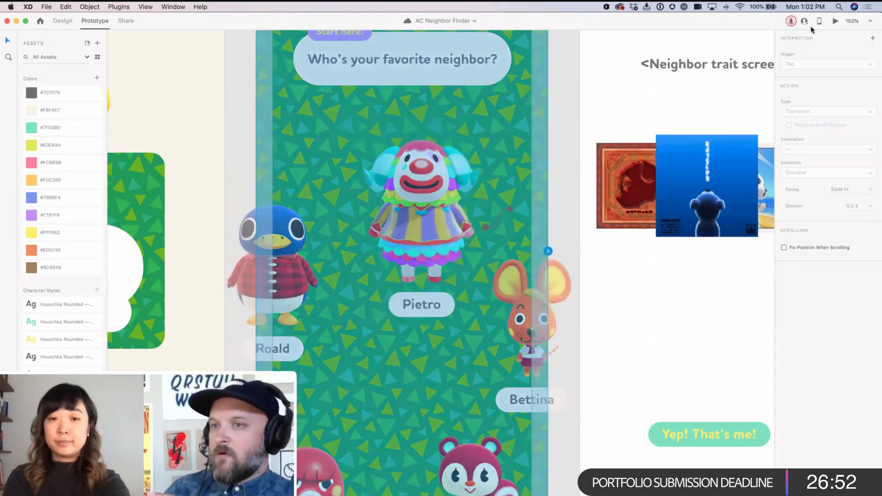
click(835, 20)
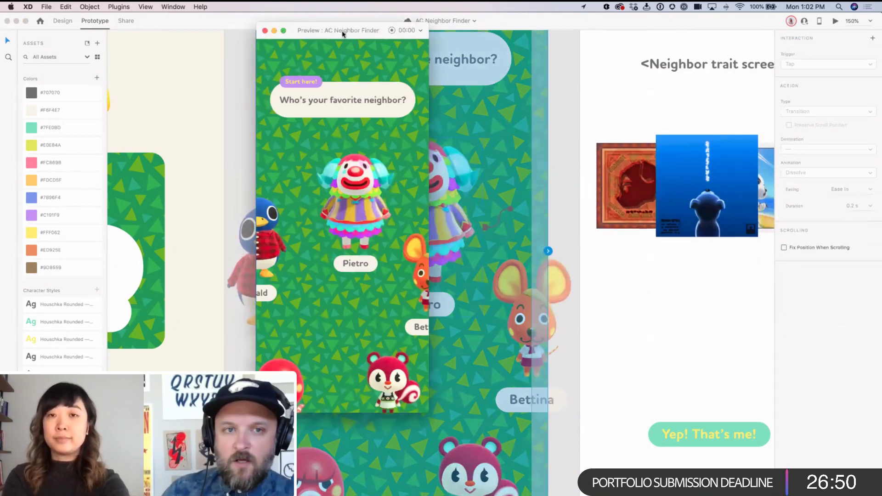
click(264, 38)
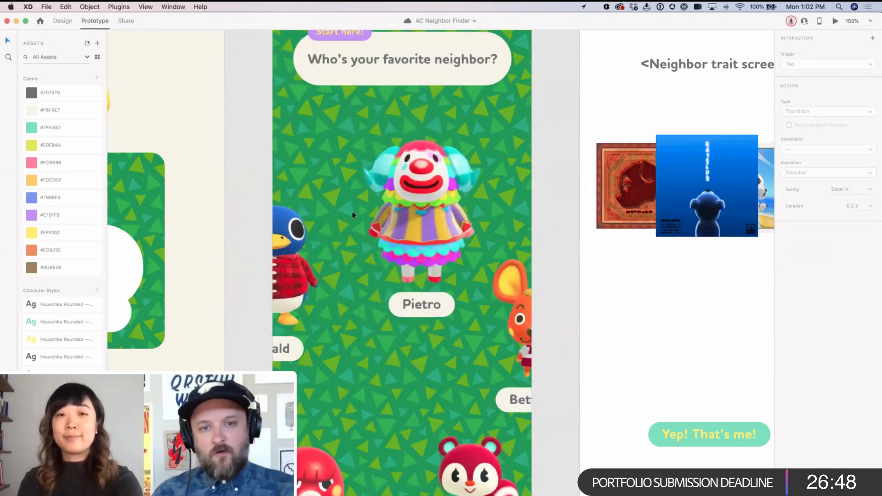
Step: Rearrange the neighbors on the picker artboard: Pietro at the right edge, Bettina in the middle and Roald higher at the left edge
key(super+minus)
drag(428, 246, 483, 212)
drag(482, 292, 426, 283)
drag(362, 263, 362, 214)
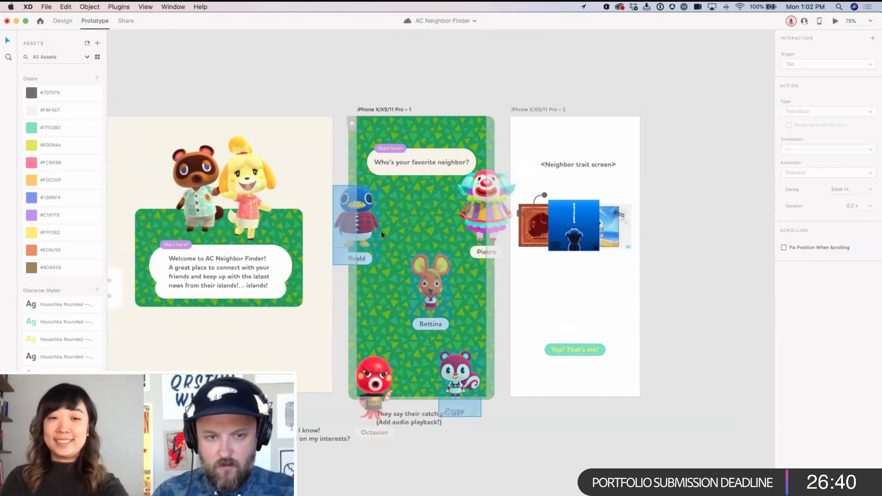
Step: Select all five neighbors in design mode and make them a scroll group that scrolls horizontally and vertically
click(480, 209)
click(376, 396)
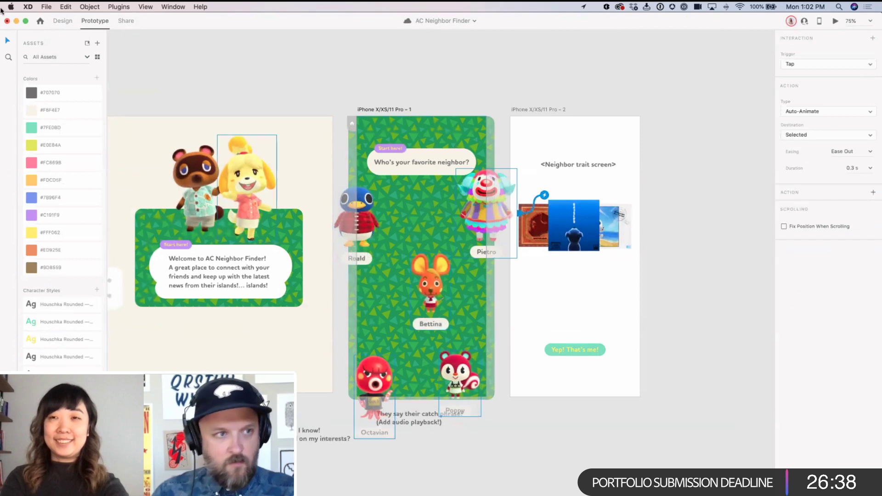
click(62, 21)
shift+click(356, 216)
click(808, 130)
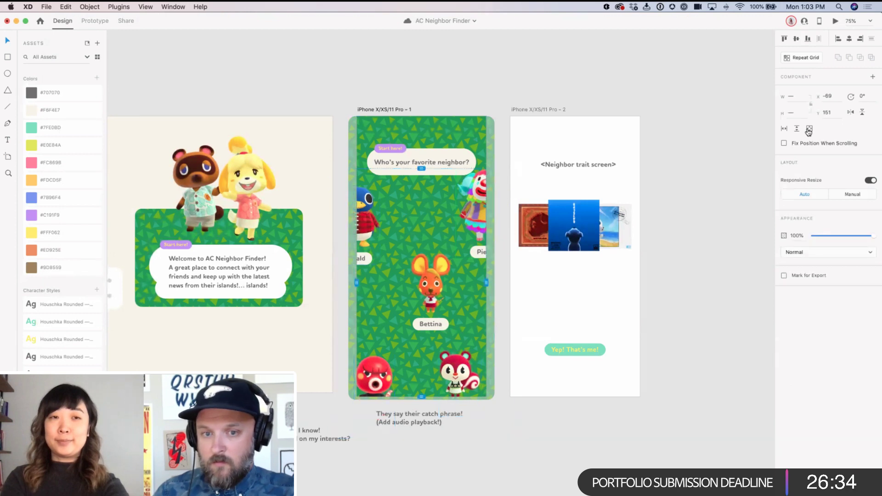
Step: Try the neighbors' horizontal and vertical scroll group with its viewport extended to the artboard's top edge, and preview it
drag(421, 168, 421, 116)
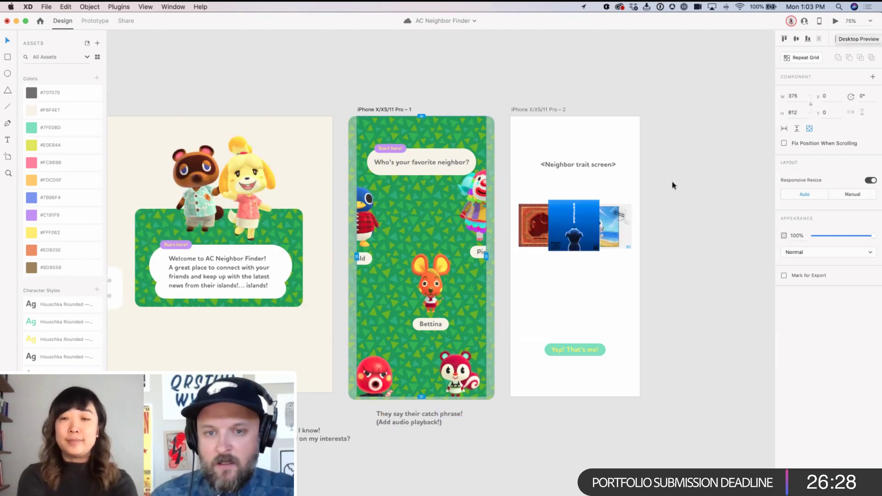
key(super+z)
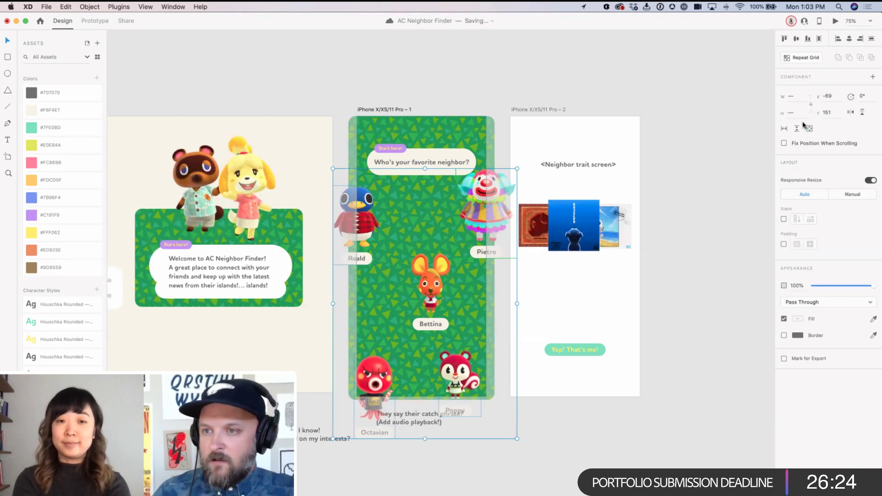
click(808, 130)
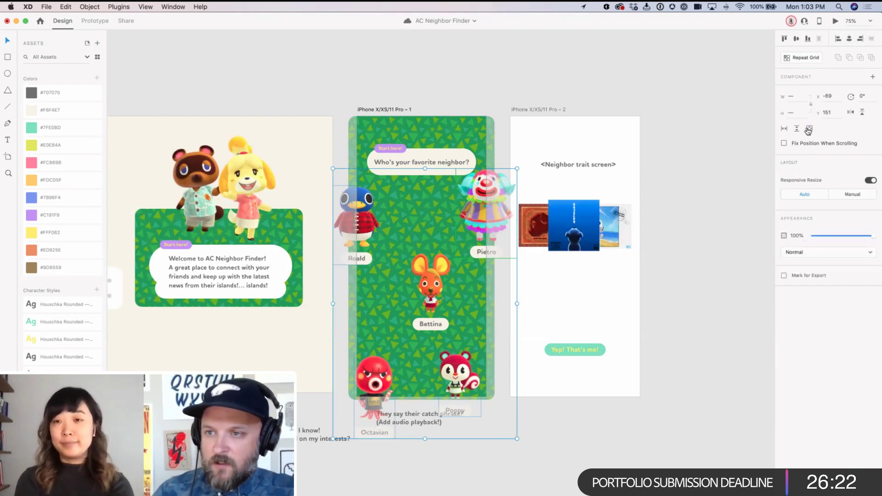
drag(421, 169, 441, 115)
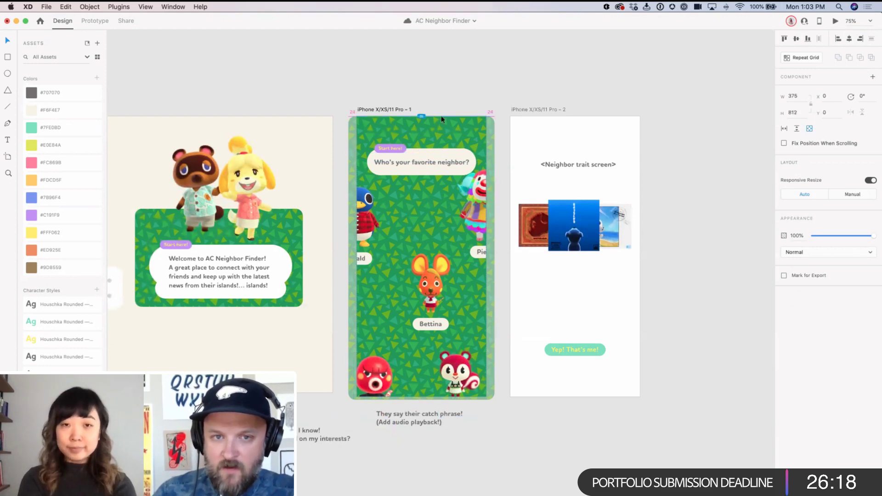
click(836, 21)
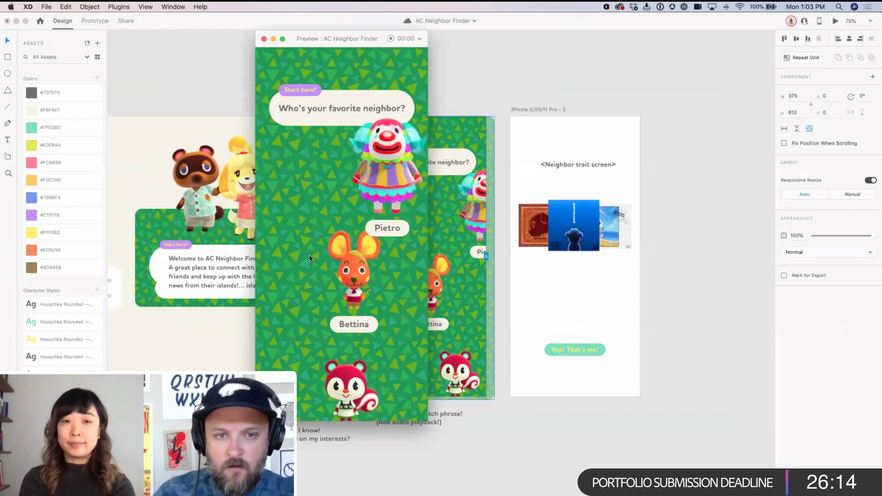
click(264, 38)
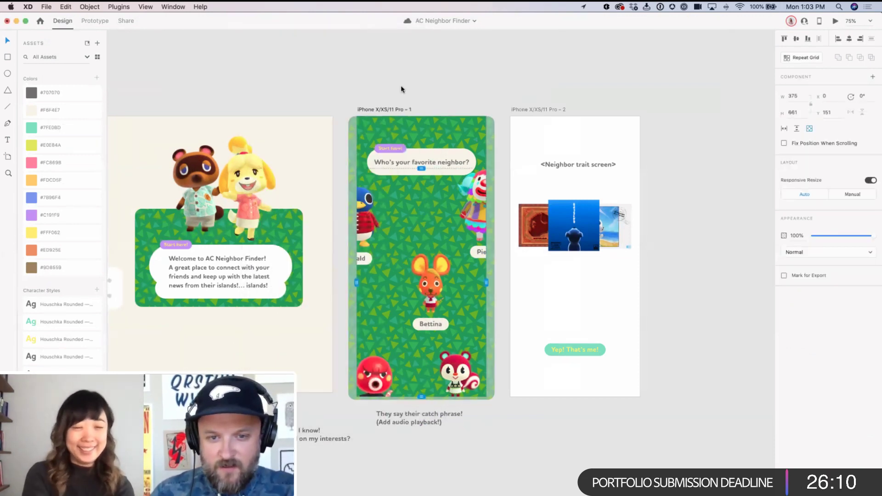
Step: Rebuild the neighbors' scroll group with scrolling in both directions and extend its viewport to the artboard's top edge, 812 high
drag(421, 117, 421, 169)
click(448, 214)
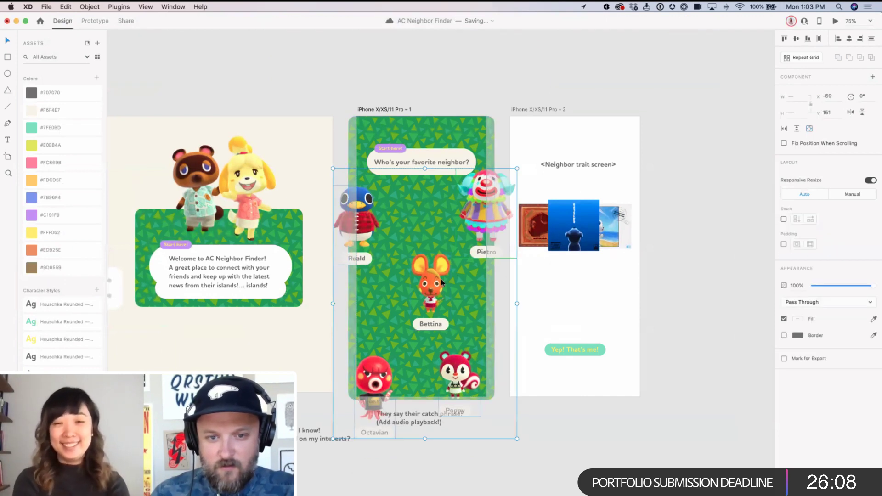
click(809, 130)
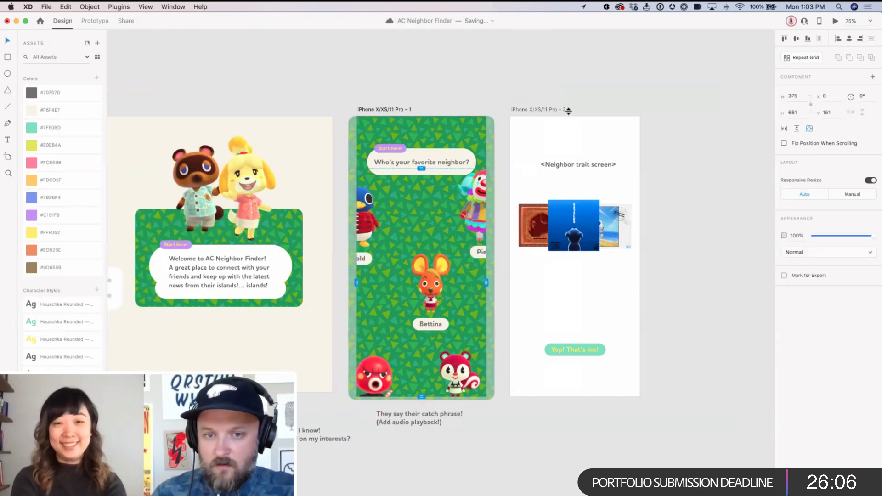
drag(421, 168, 422, 115)
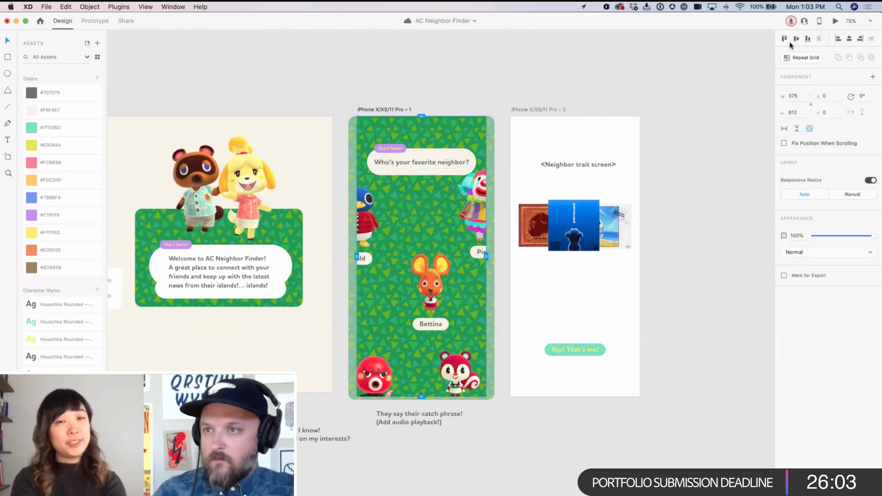
Step: Preview the favorite neighbor screen, testing the scrolling in both directions and Pietro's tap interaction
click(835, 21)
scroll(284, 214, down, 3)
scroll(284, 213, up, 4)
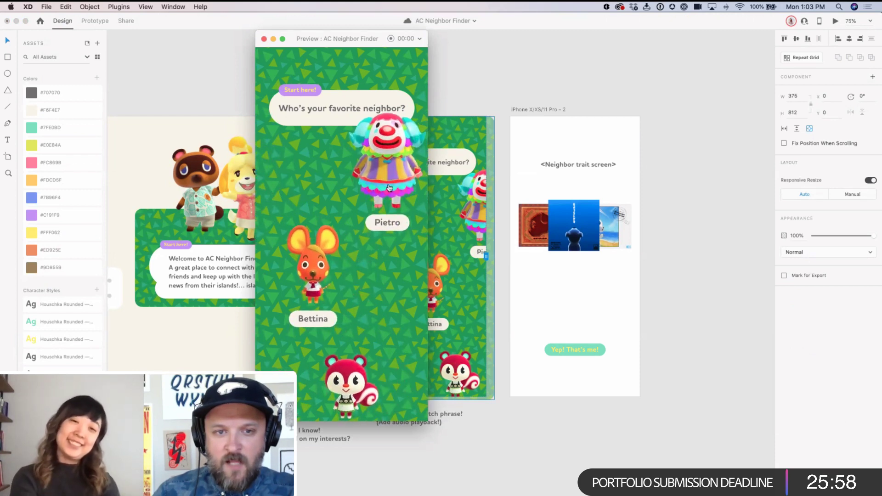
click(388, 187)
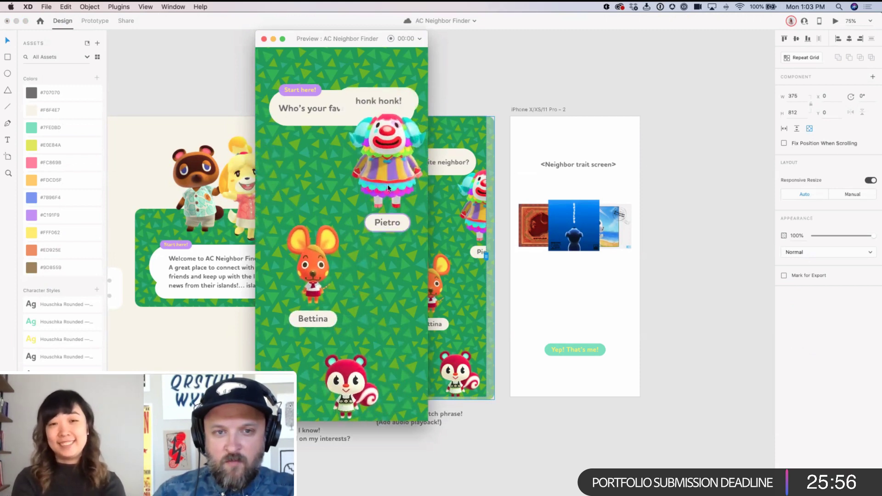
scroll(382, 192, down, 2)
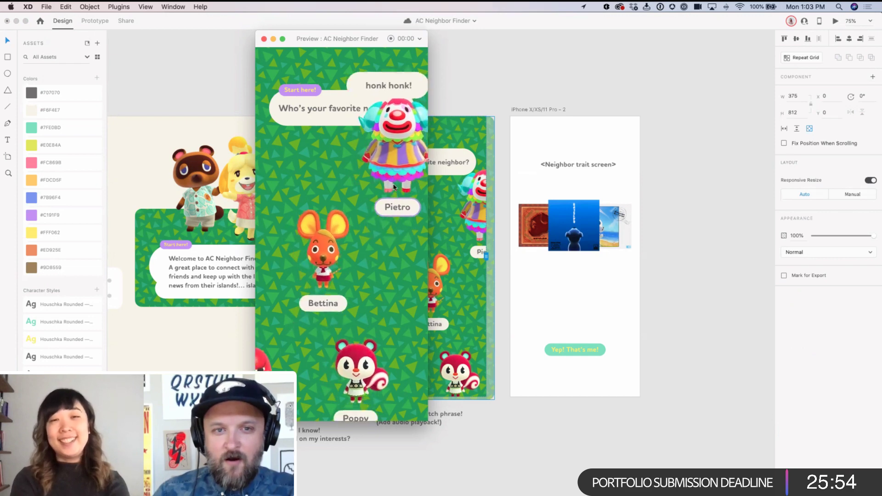
scroll(375, 195, up, 2)
scroll(372, 194, down, 3)
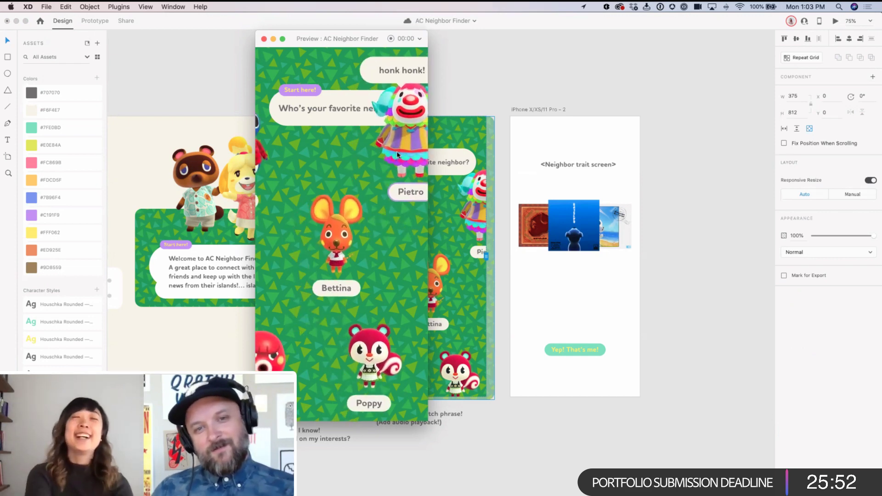
scroll(368, 193, up, 3)
scroll(385, 184, left, 2)
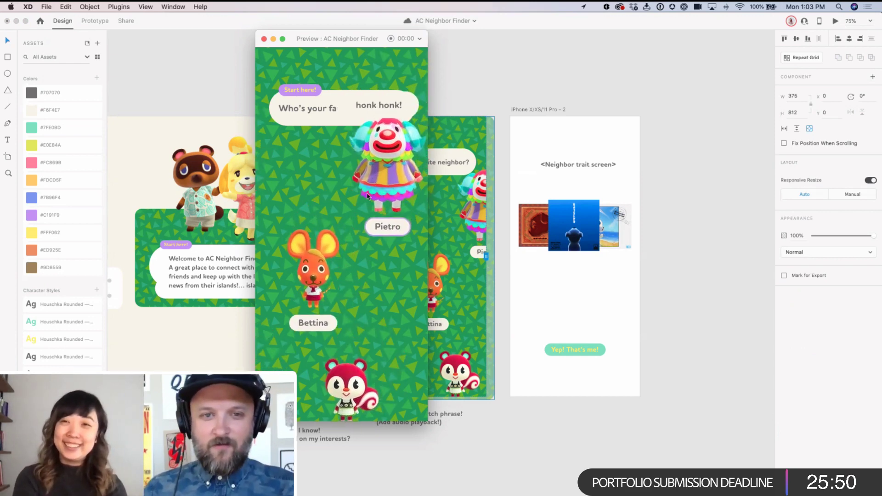
scroll(403, 176, right, 2)
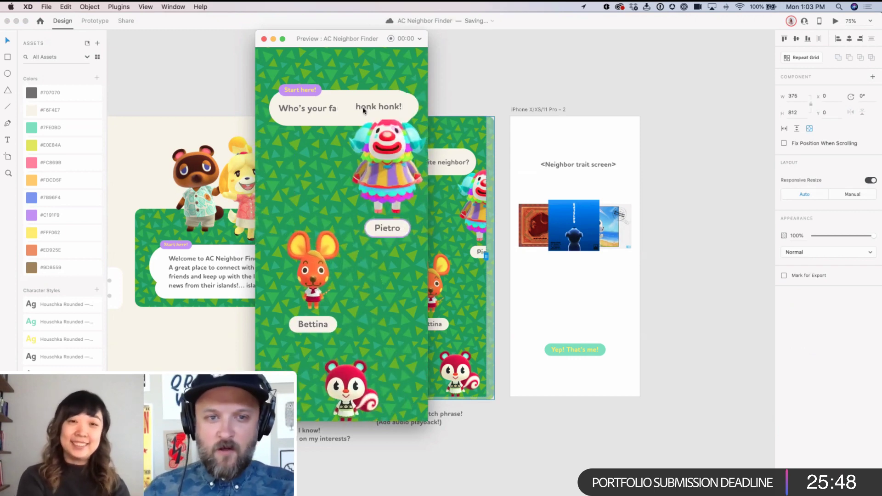
Step: Add a tap interaction to Pietro's Selected state that auto-animates back to the Default State
drag(332, 45, 170, 70)
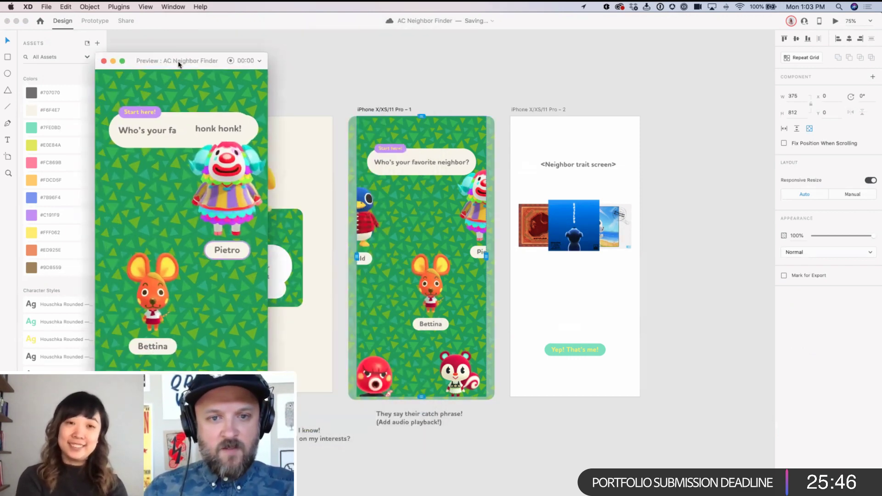
click(95, 21)
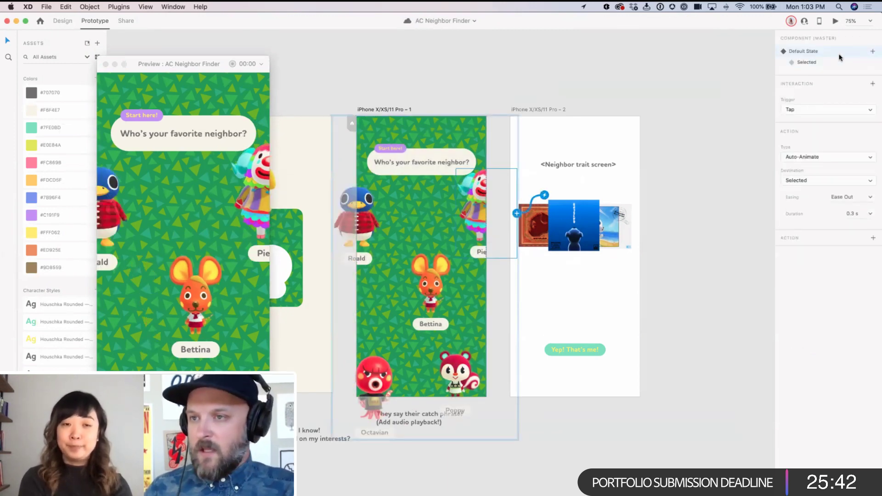
click(823, 63)
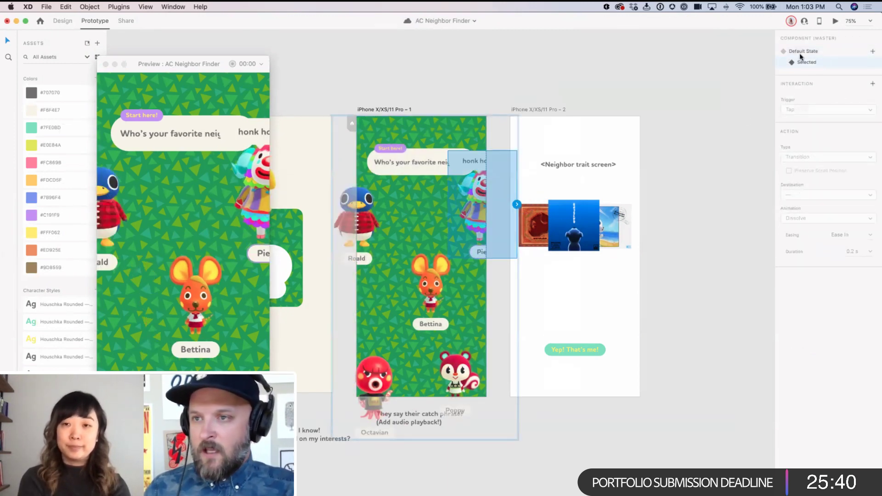
click(803, 51)
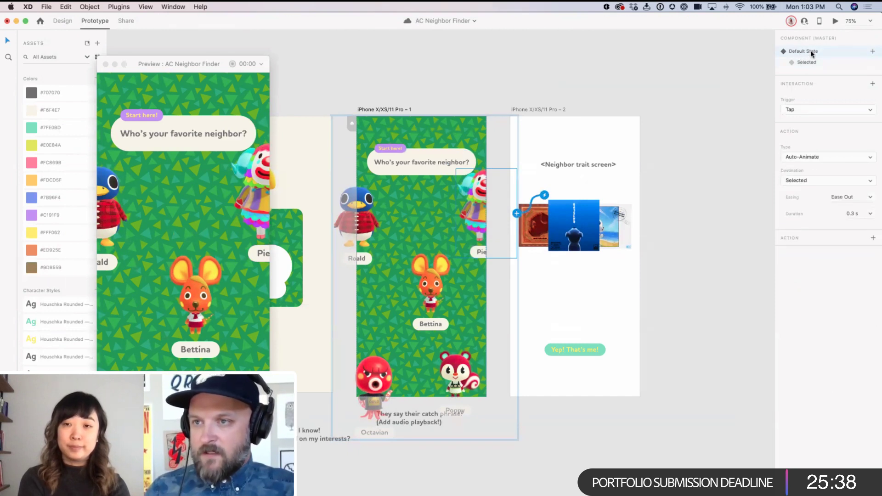
click(810, 62)
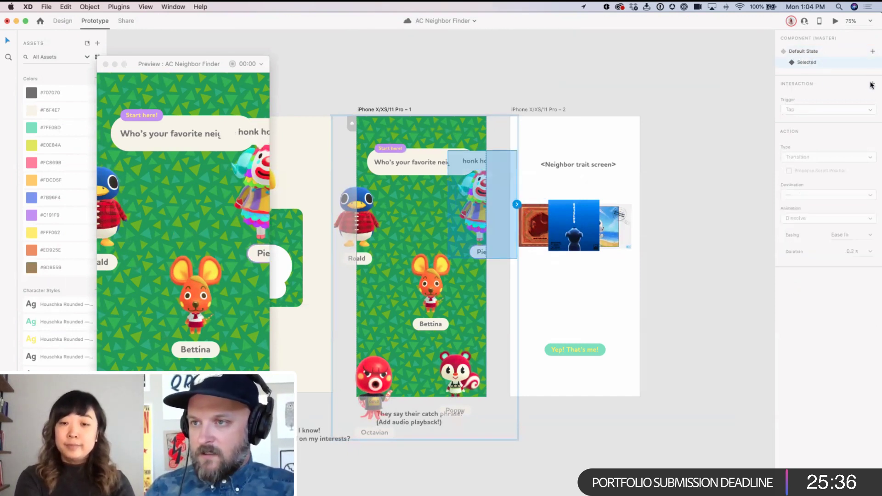
click(820, 158)
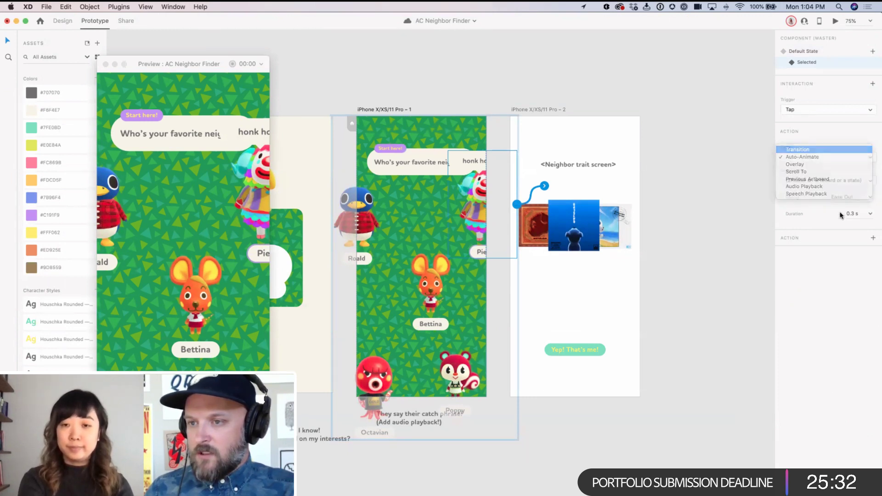
click(809, 150)
click(818, 195)
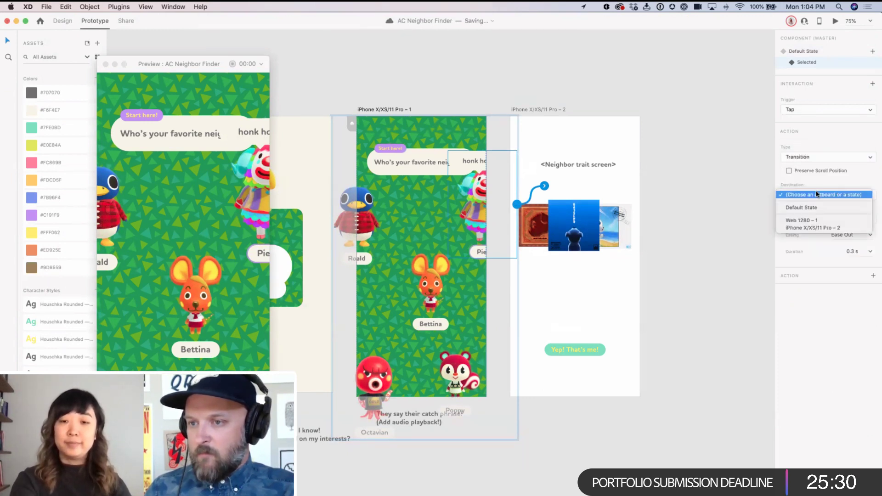
click(817, 205)
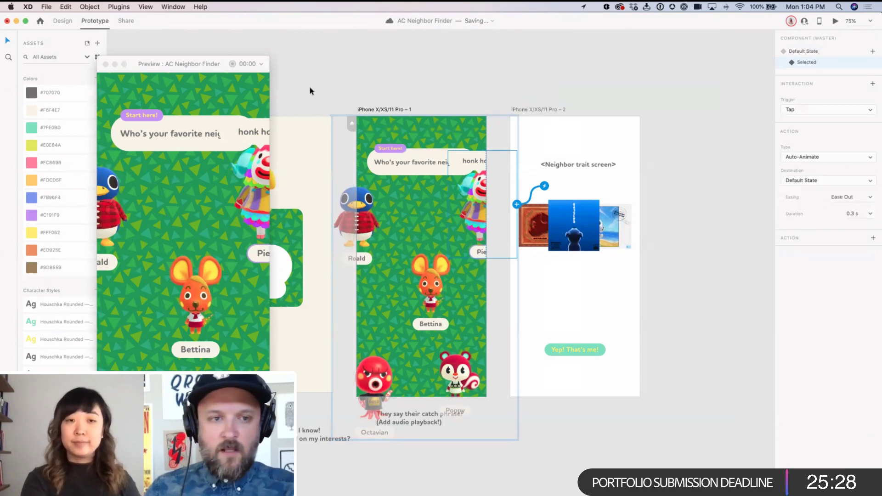
Step: Test toggling Pietro's catchphrase bubble on and off in the preview and close the preview
click(215, 176)
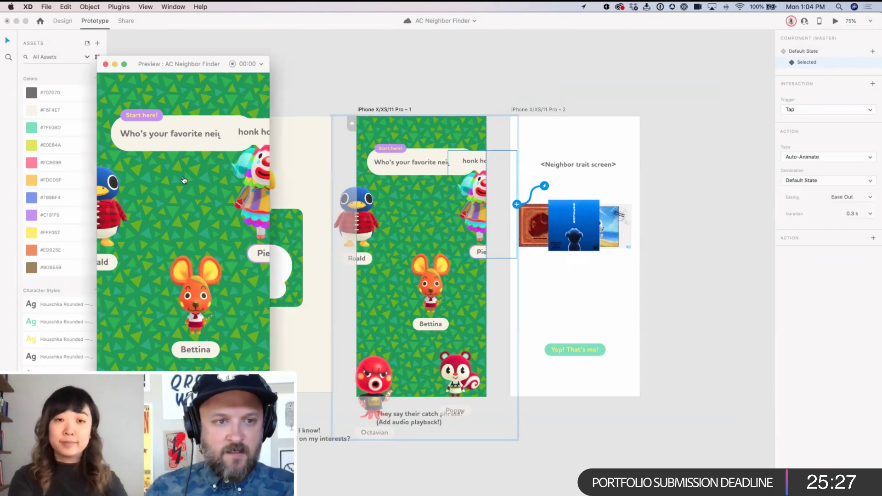
click(243, 177)
click(245, 177)
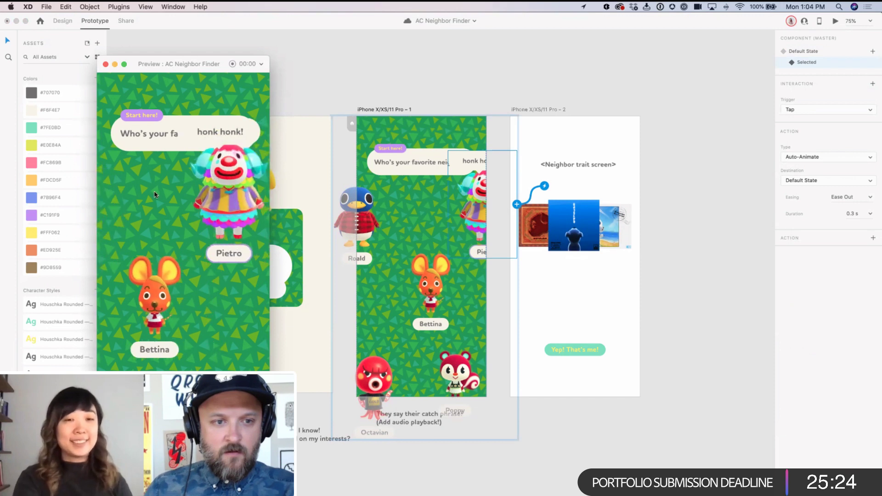
click(225, 189)
click(225, 189)
click(225, 189)
click(225, 189)
click(225, 189)
click(226, 189)
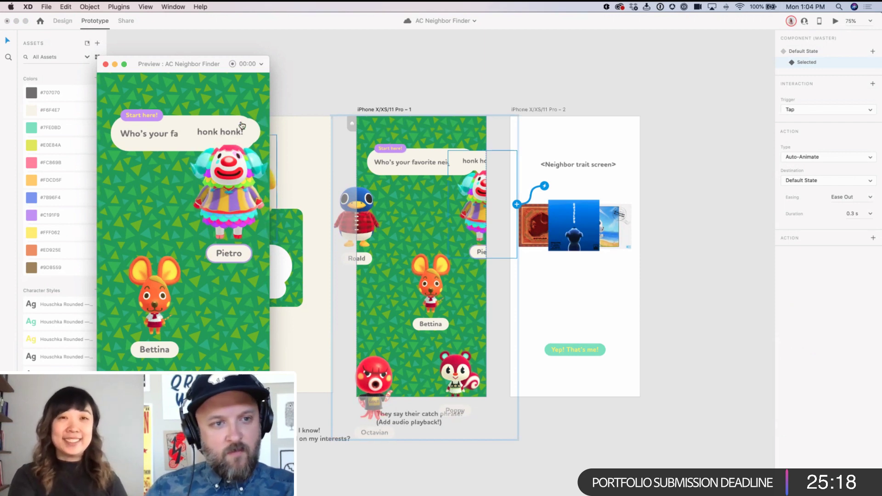
click(246, 211)
click(246, 211)
click(106, 65)
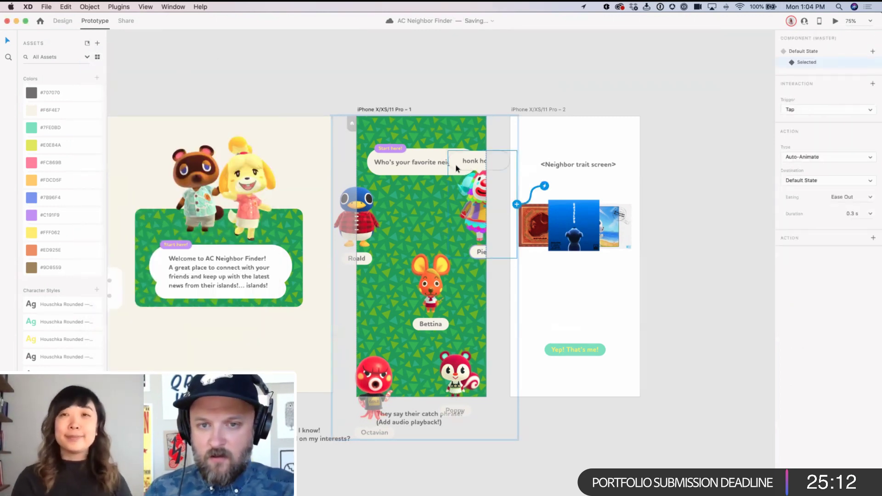
Step: Give Pietro's "honk honk!" bubble in design mode a border in the saved purple color with size 3
click(63, 20)
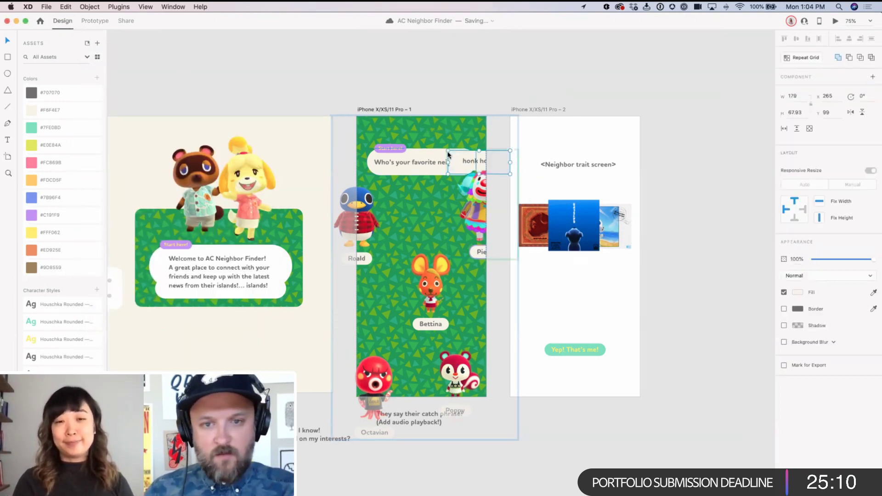
right_click(63, 212)
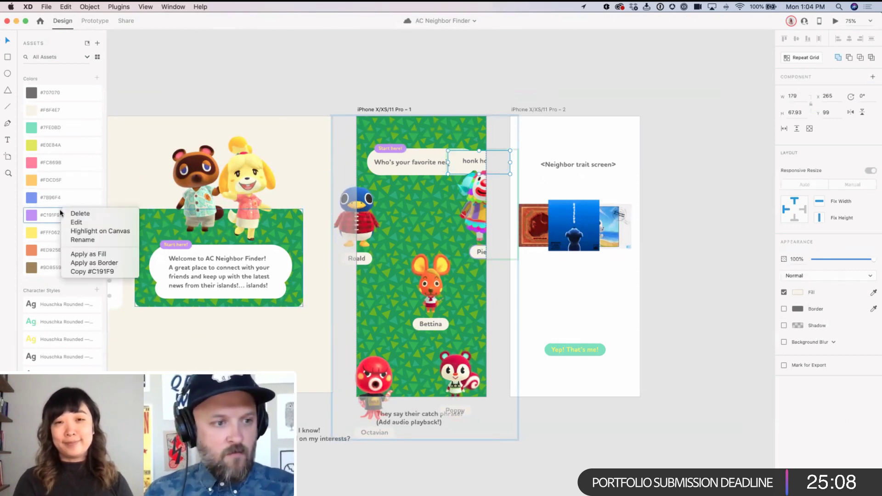
click(126, 266)
click(797, 324)
text(33)
key(BackSpace)
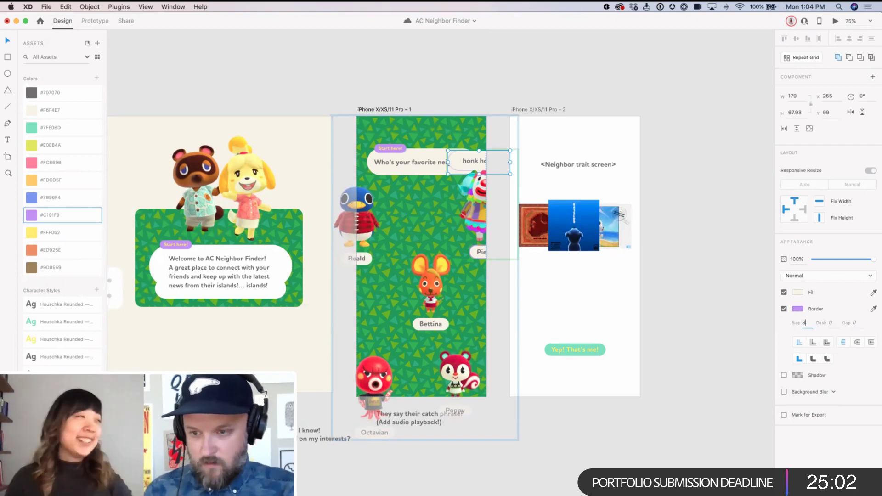
key(Return)
click(803, 323)
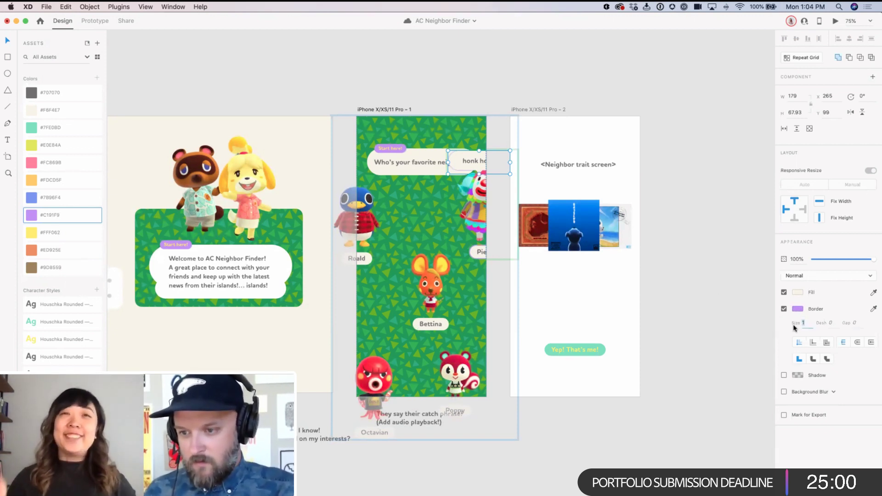
key(Return)
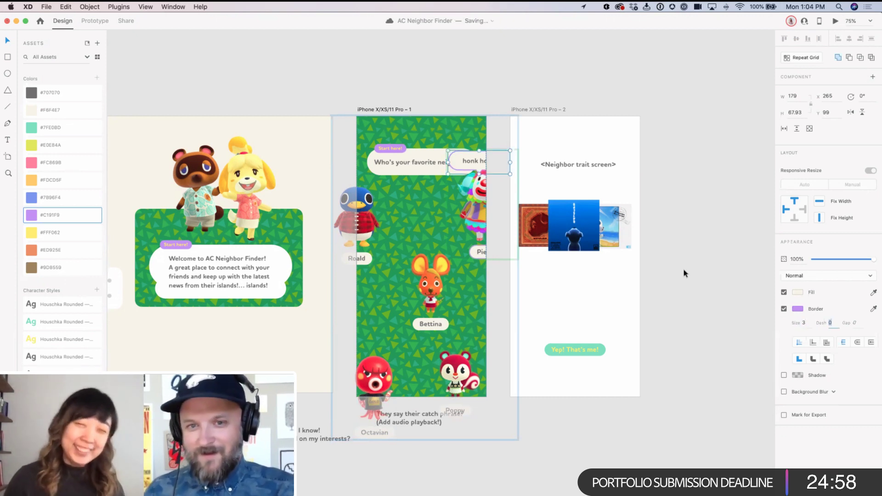
click(684, 273)
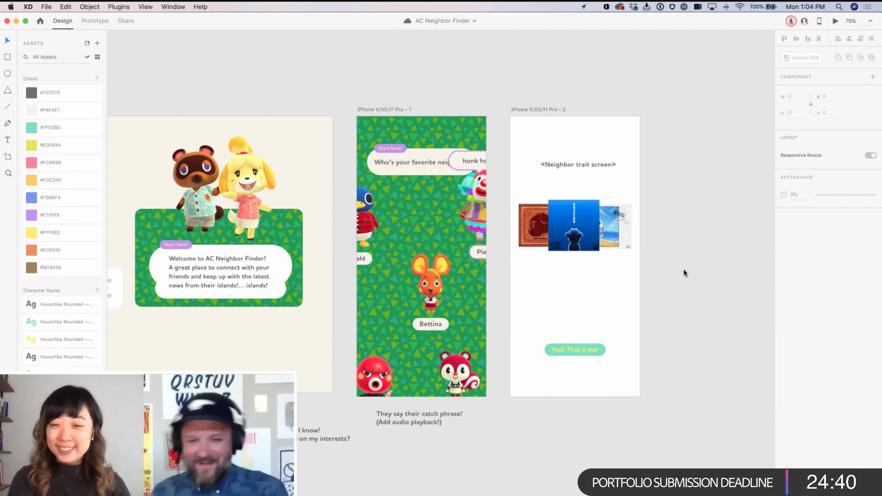
Step: Move all the neighbors except Pietro off the favorite neighbor artboard onto the empty canvas beyond the trait screen
click(399, 161)
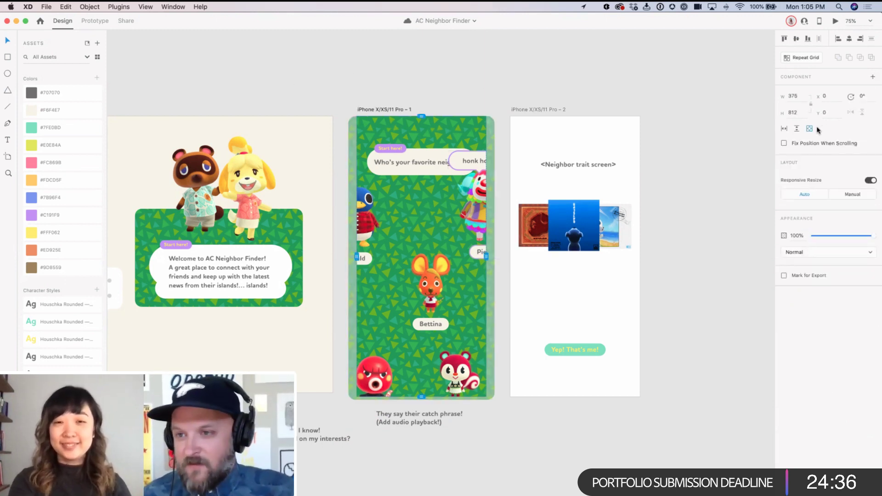
click(487, 184)
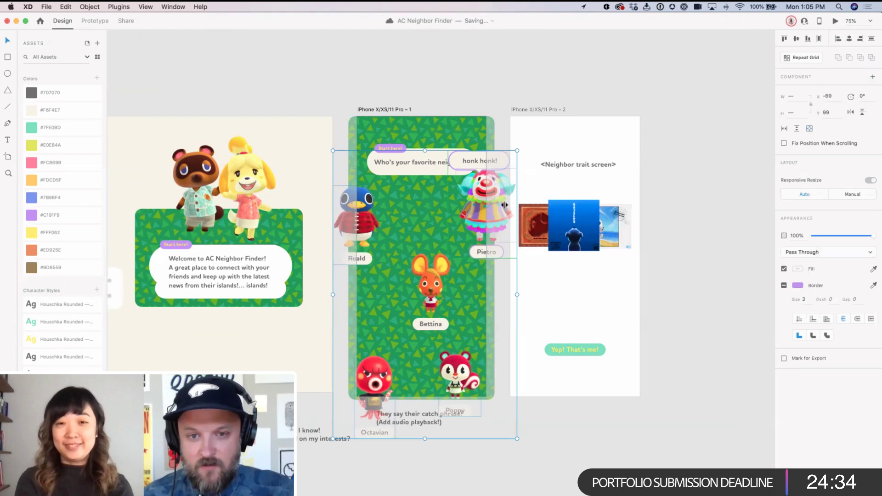
click(487, 96)
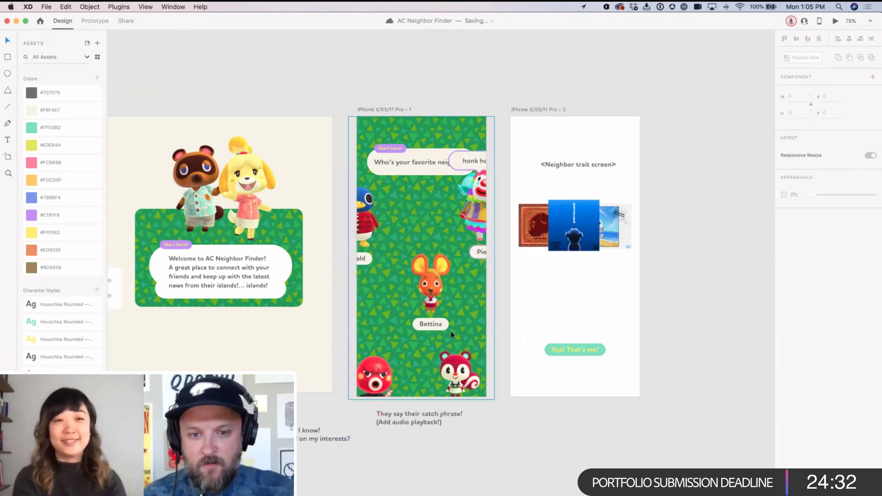
click(459, 305)
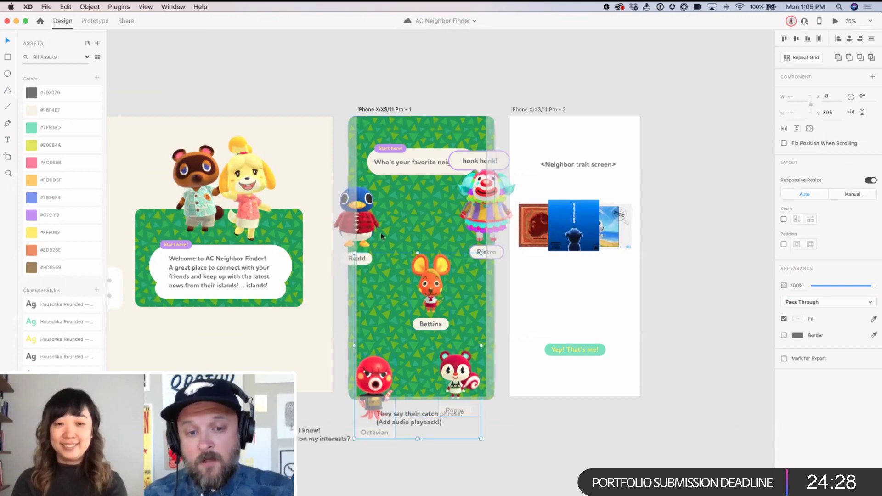
click(386, 261)
drag(366, 232, 747, 277)
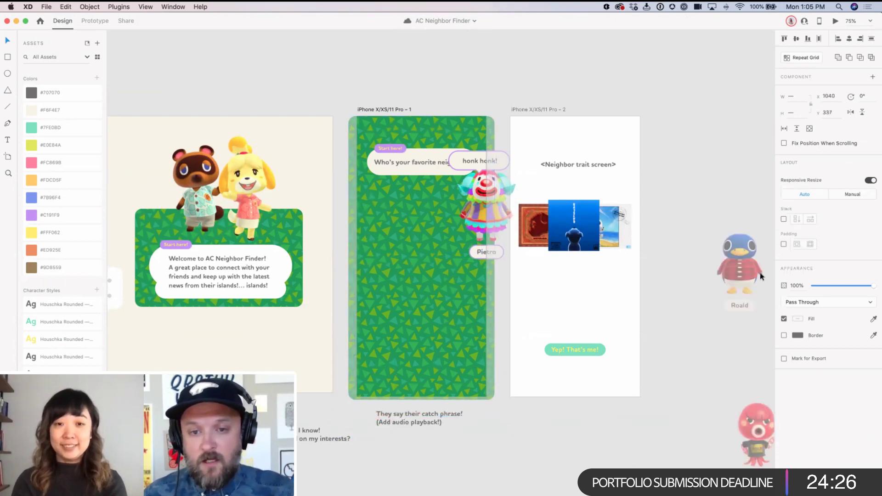
Step: Switch the Pietro component to its Default State and place a copy of it in the lower part of the artboard
click(482, 201)
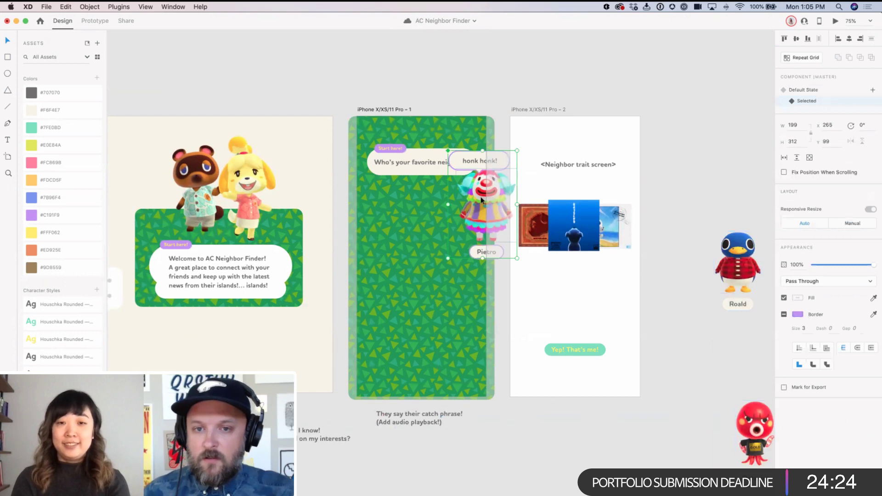
click(803, 89)
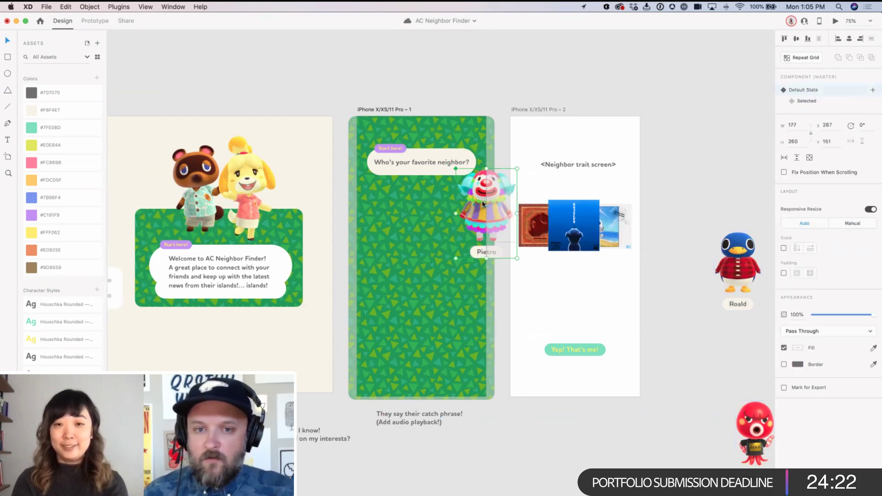
drag(396, 323, 397, 323)
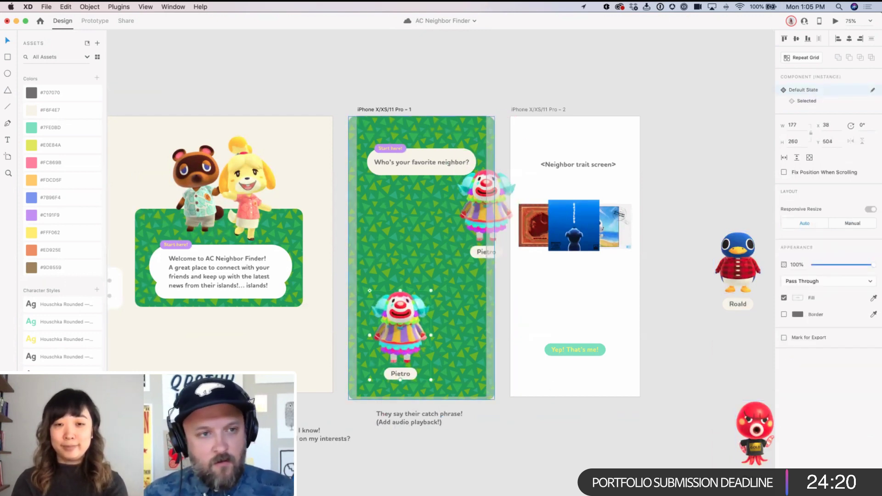
Step: Open the CC Libraries and replace the copied neighbor's image with Roald from the Neighbors group, scaled down slightly
click(46, 7)
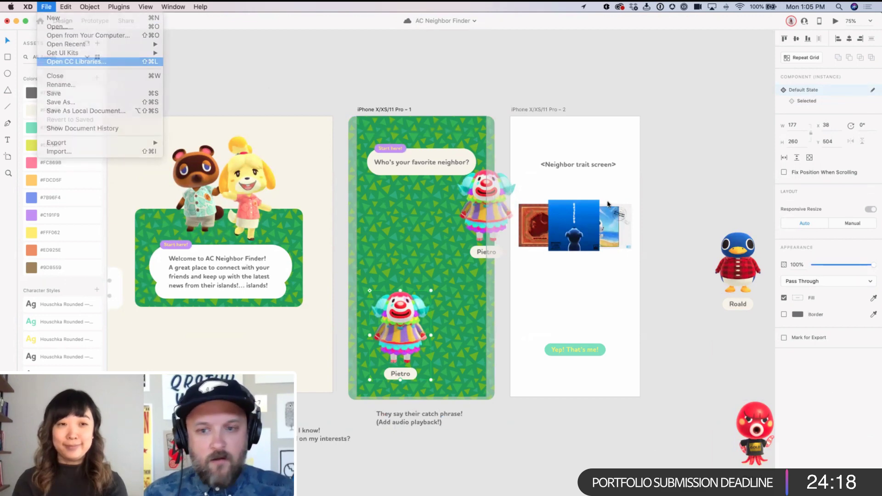
click(72, 62)
scroll(803, 231, up, 2)
scroll(803, 231, up, 5)
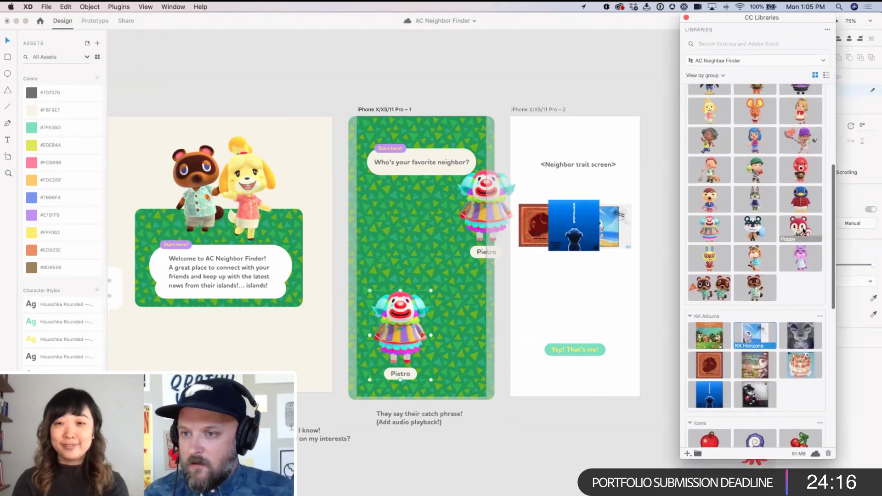
drag(803, 224, 410, 340)
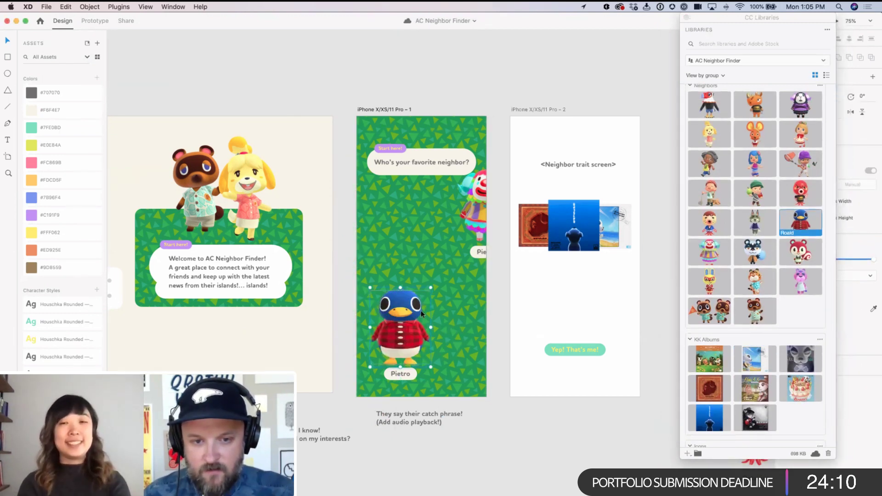
drag(431, 289, 426, 294)
Step: Change the copied neighbor's name plate to "Roald" in the Default State
click(405, 375)
double_click(405, 374)
text(Roald)
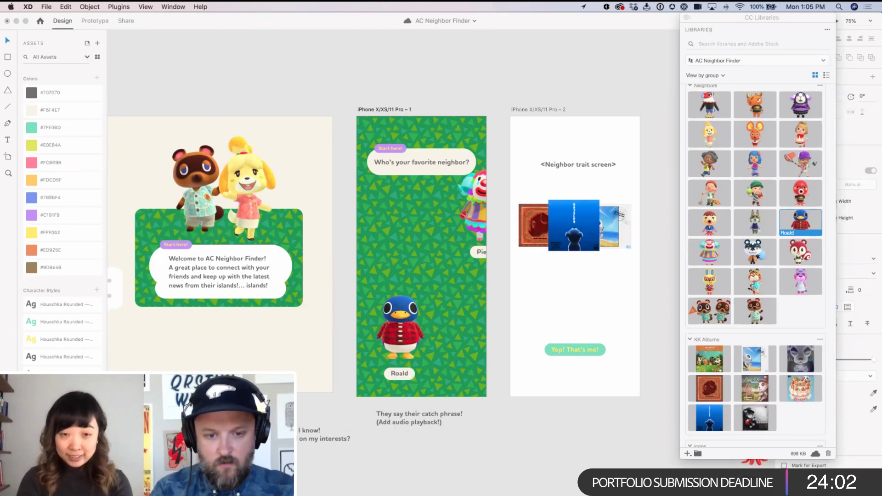
key(Escape)
key(Escape)
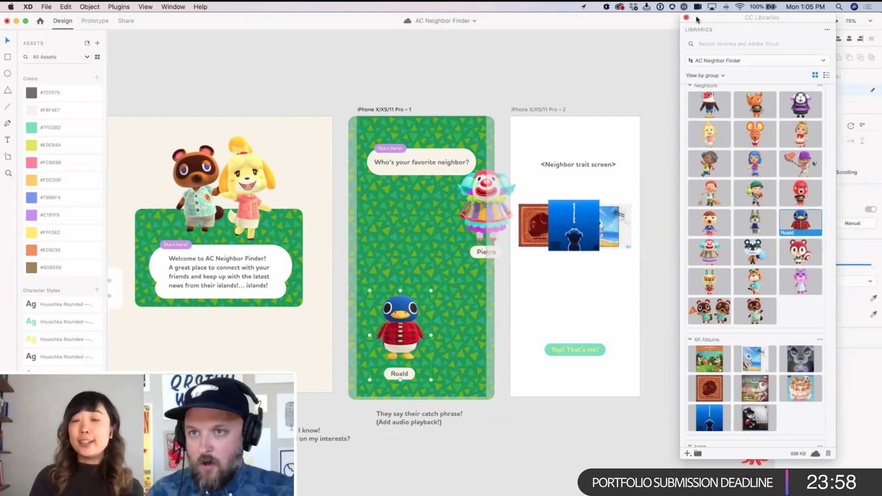
Step: Move the CC Libraries window away from the component properties and show the Selected state of the Roald copy
drag(703, 17, 123, 62)
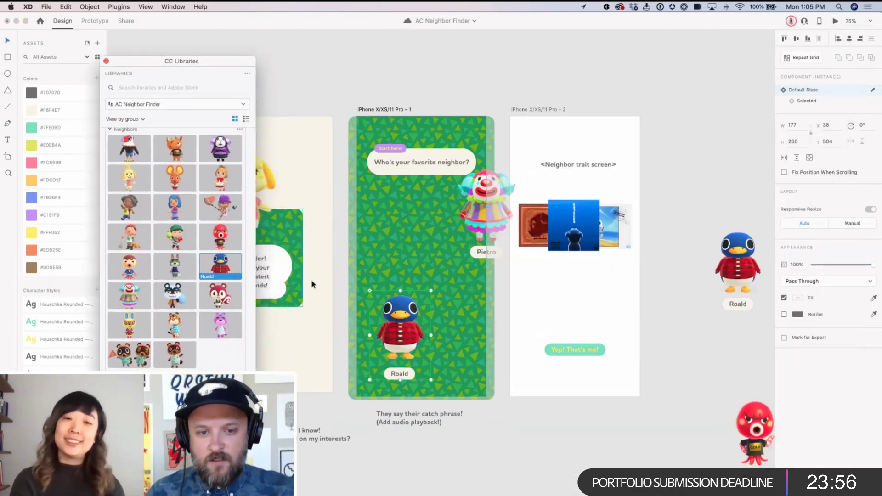
click(816, 100)
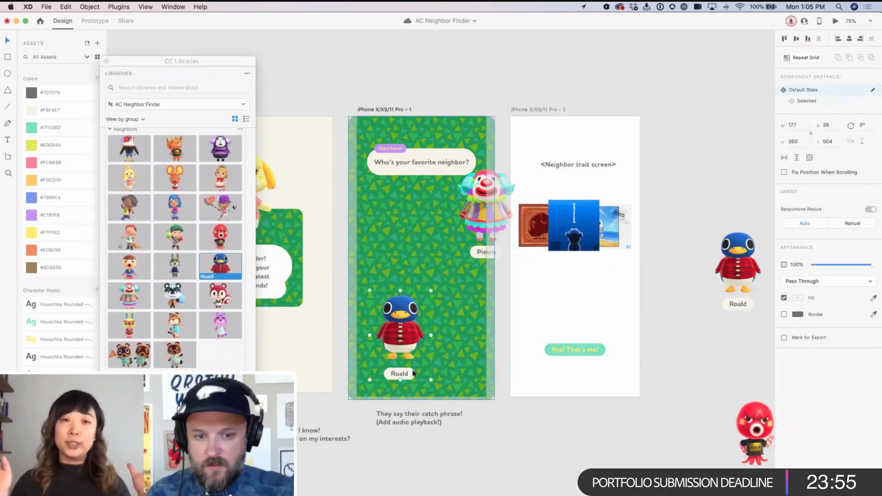
click(815, 101)
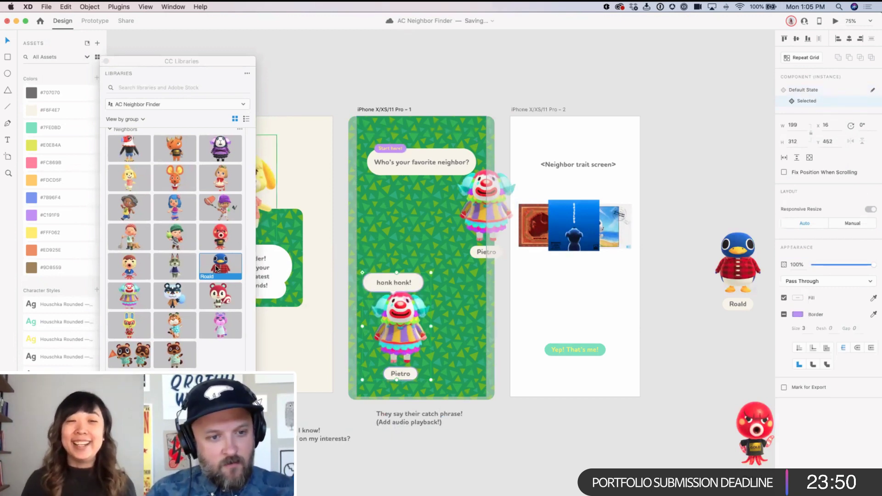
mouse_move(216, 267)
mouse_down()
mouse_move(275, 276)
mouse_move(404, 331)
mouse_move(299, 321)
mouse_move(200, 262)
mouse_up()
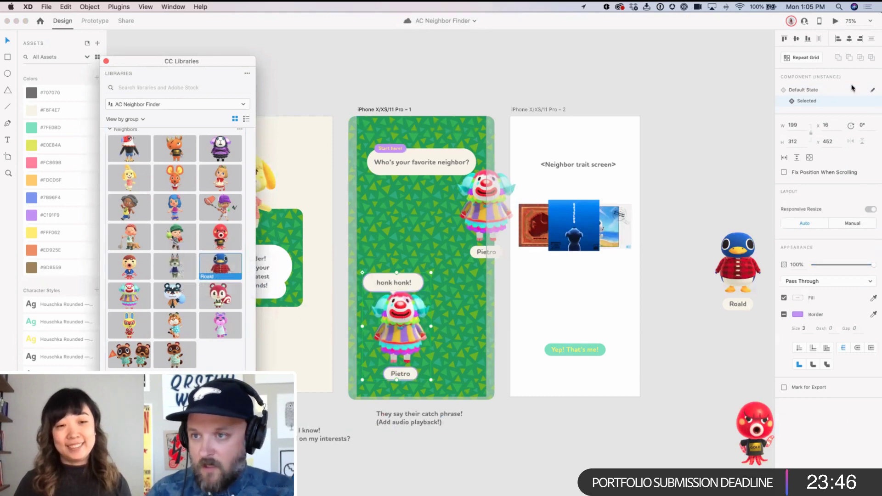
Step: Copy Roald's image from the Default State and put it in place of Pietro's image in the Selected state
click(826, 91)
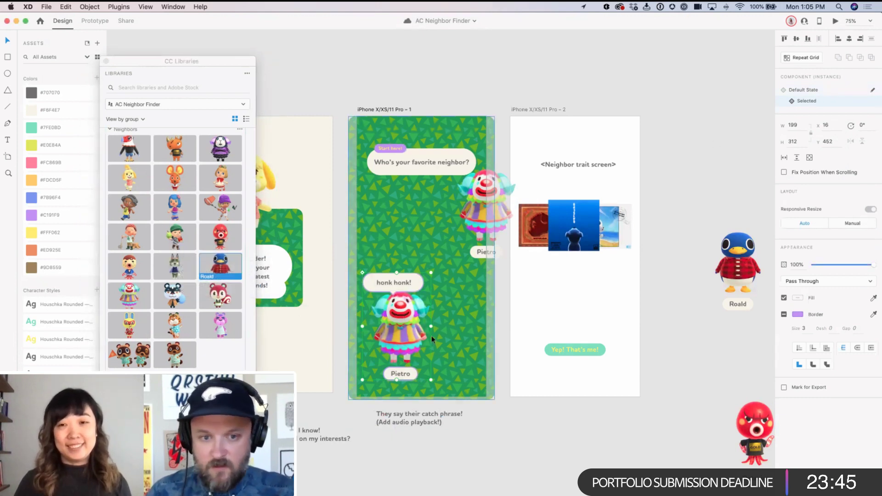
click(809, 91)
double_click(404, 345)
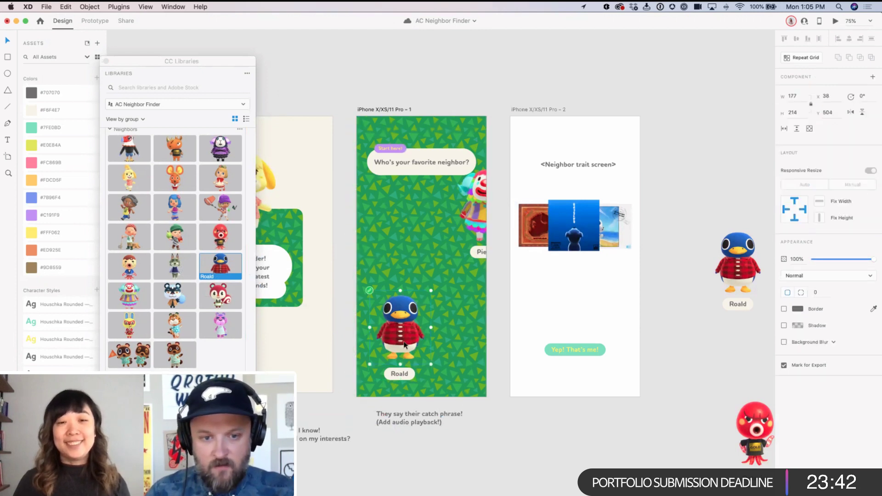
key(Escape)
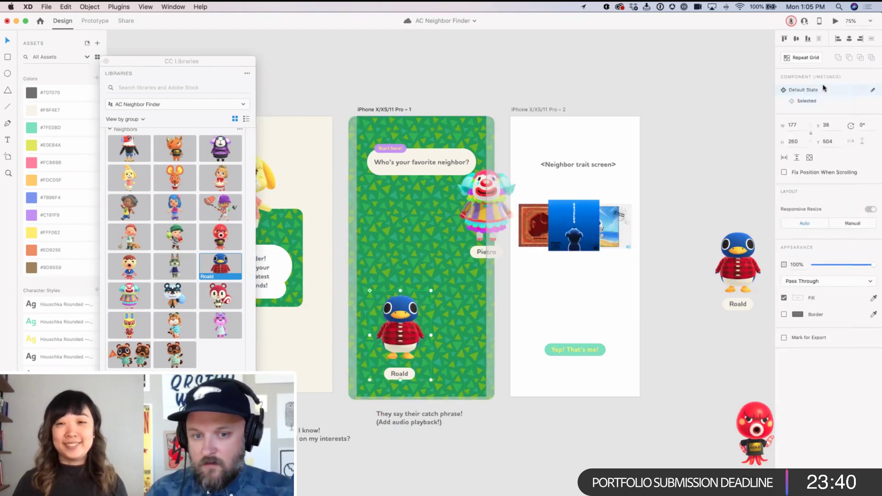
click(821, 100)
double_click(424, 320)
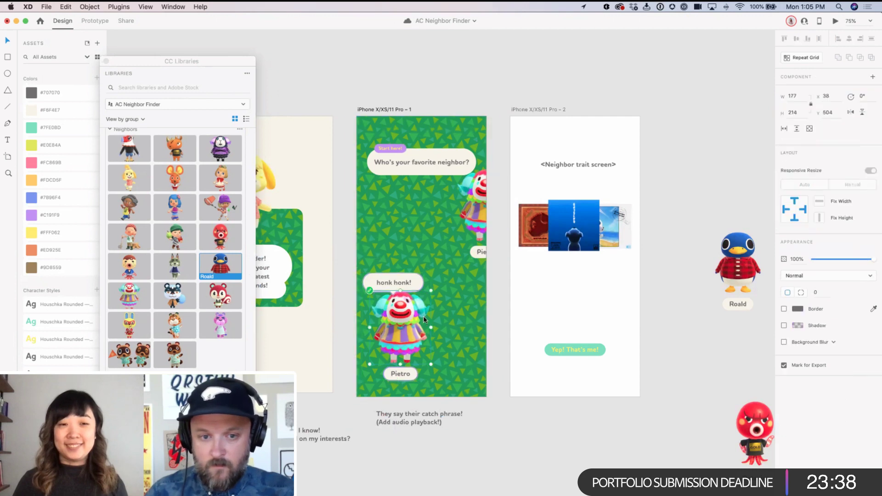
key(super+v)
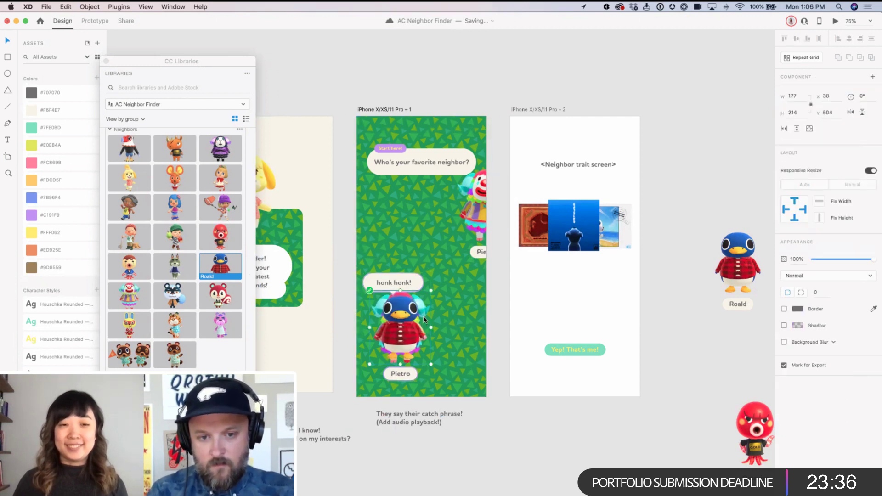
key(super+z)
key(super+shift+z)
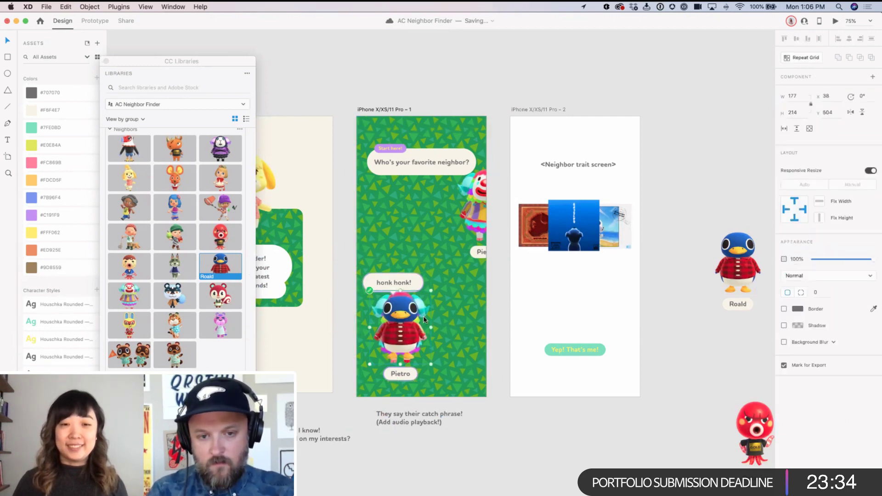
key(super+z)
key(super+shift+z)
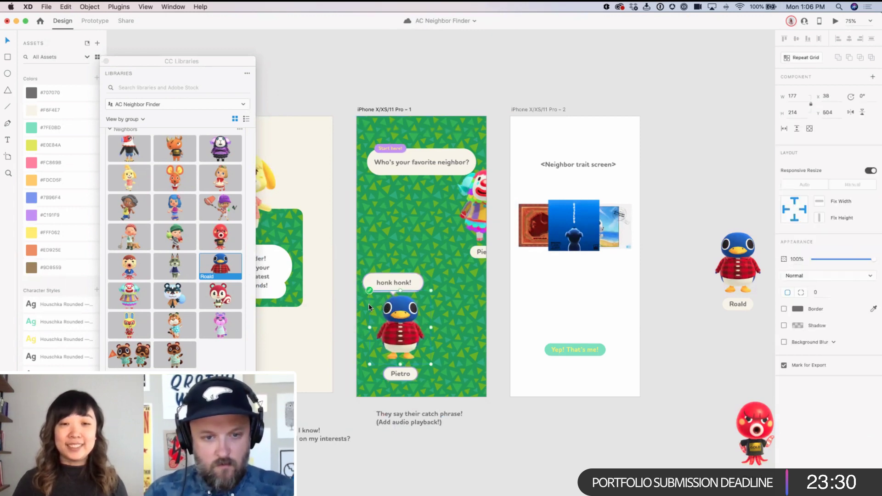
Step: Change the name plate in the copy's Selected state to "Roald" and deselect the component
key(Escape)
double_click(400, 375)
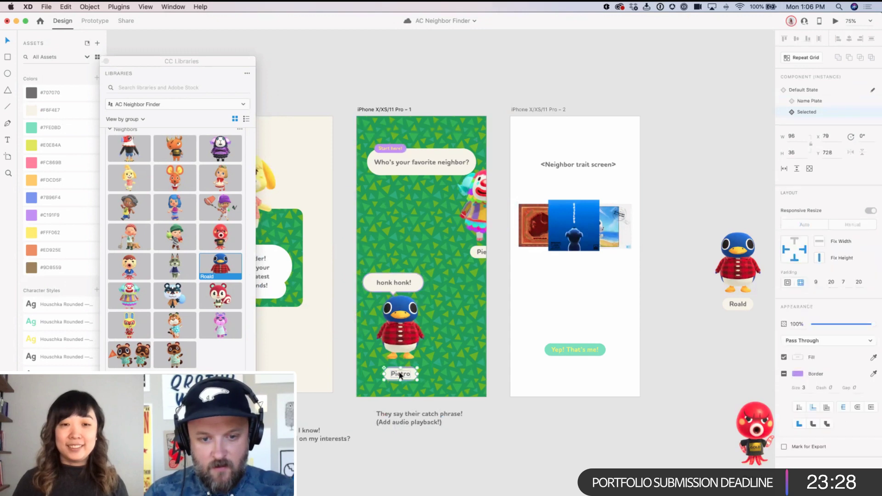
double_click(401, 375)
text(Roald)
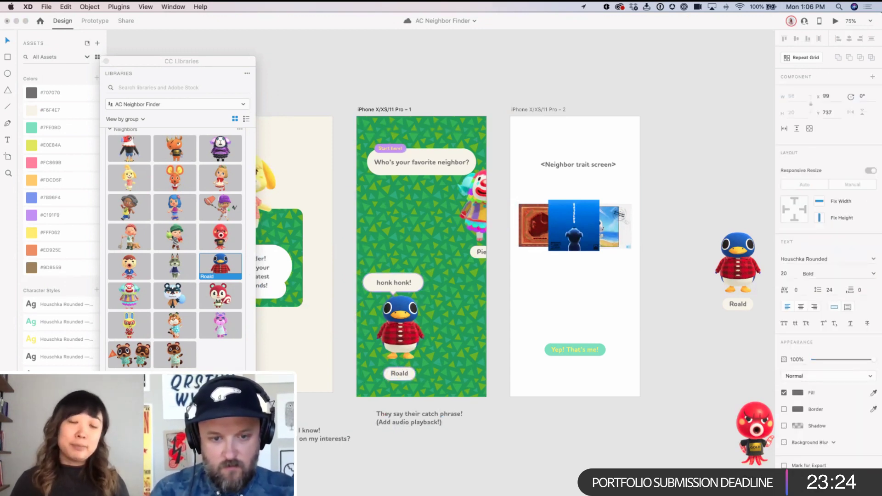
key(Escape)
key(Escape)
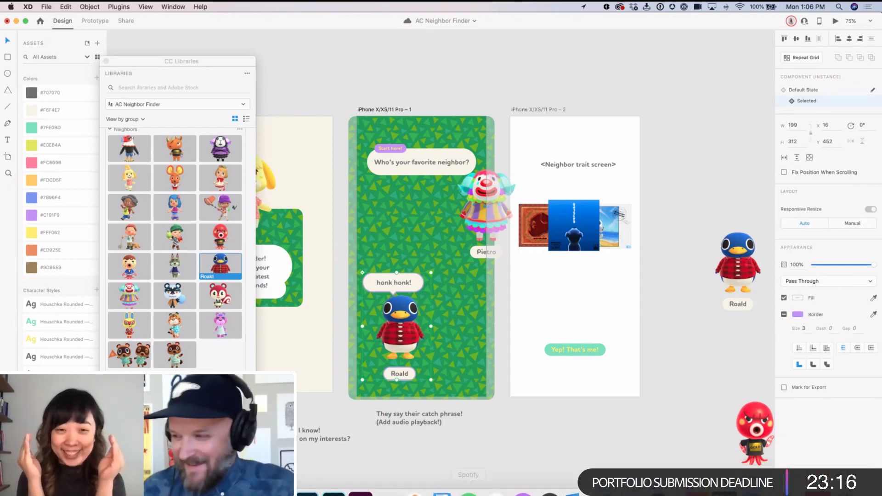
click(689, 75)
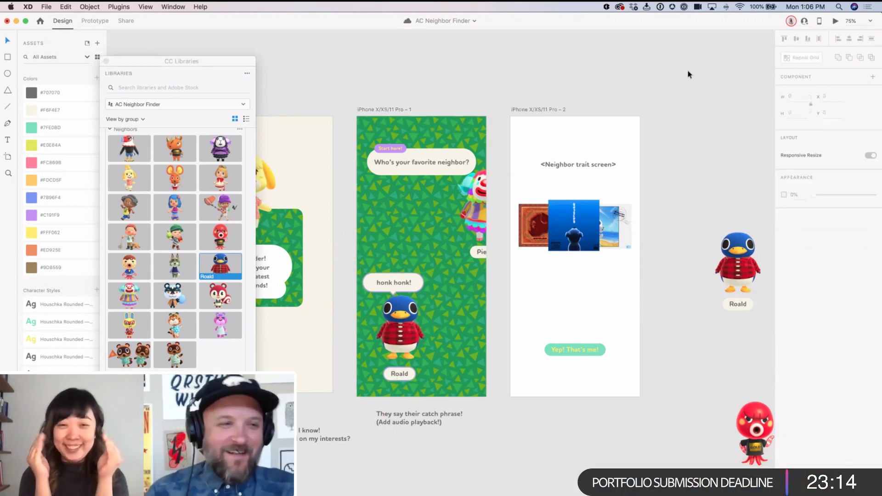
Step: Move the design window aside to uncover the desktop and close the TASCAM settings window
key(super+Tab)
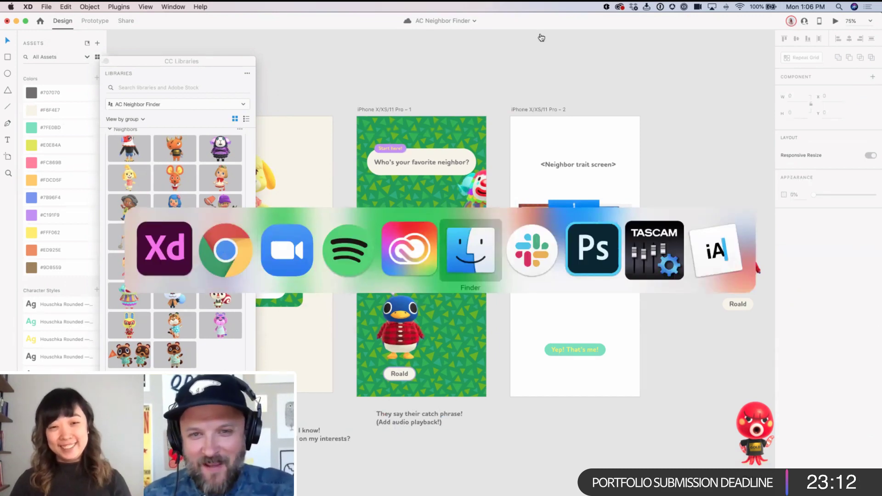
key(Escape)
drag(551, 22, 503, 39)
click(738, 18)
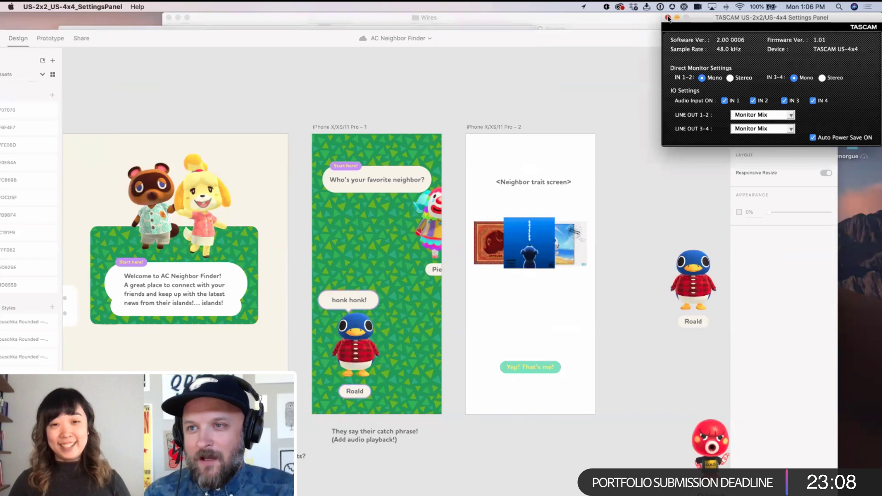
click(668, 18)
Step: Open the AC Images folder from the desktop in Finder and look through the previews of its image files
double_click(853, 55)
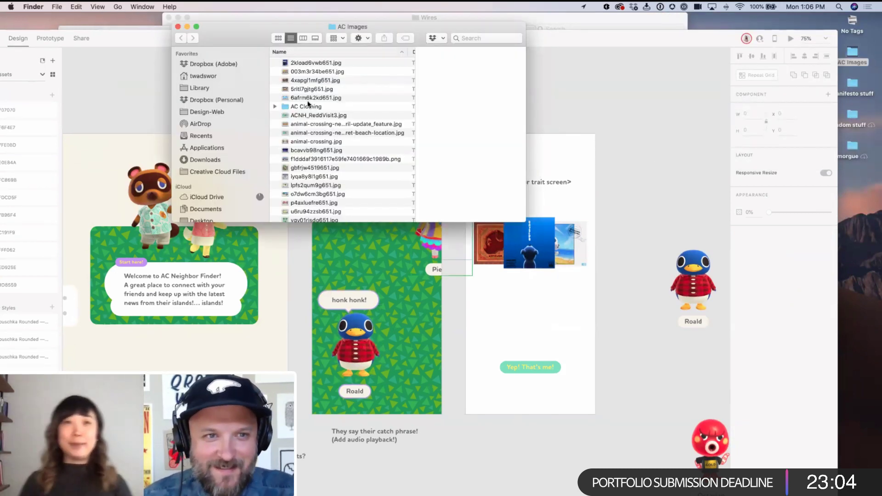
scroll(322, 177, down, 1)
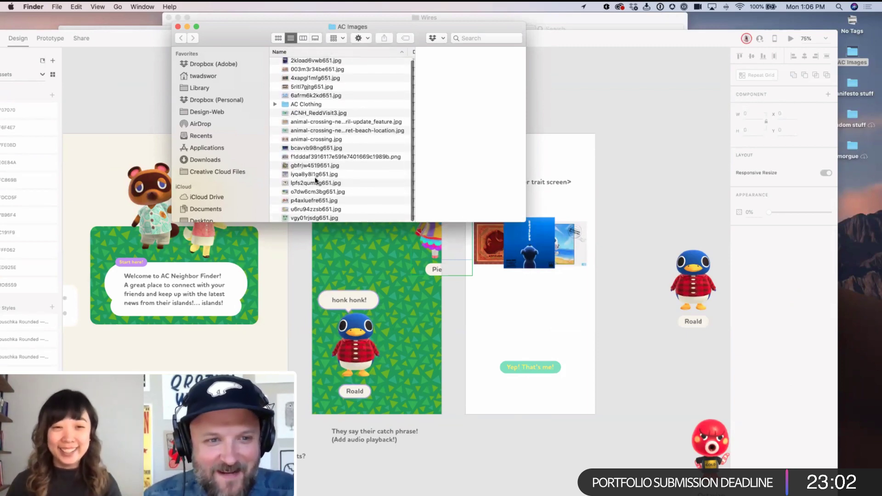
scroll(309, 133, up, 1)
click(309, 99)
key(space)
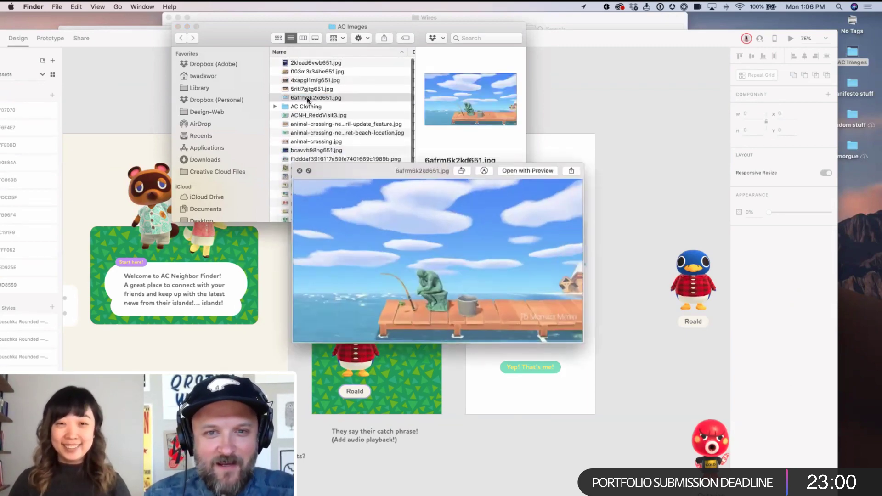
key(space)
key(Down)
key(Down)
key(Down)
key(Down)
key(Down)
key(Down)
key(Down)
key(Down)
key(Down)
key(Down)
key(Down)
key(Down)
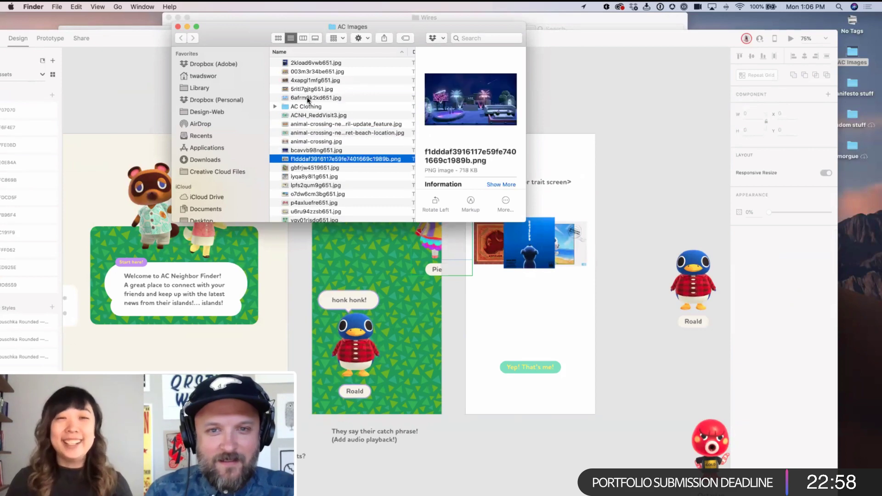
key(Down)
key(Down)
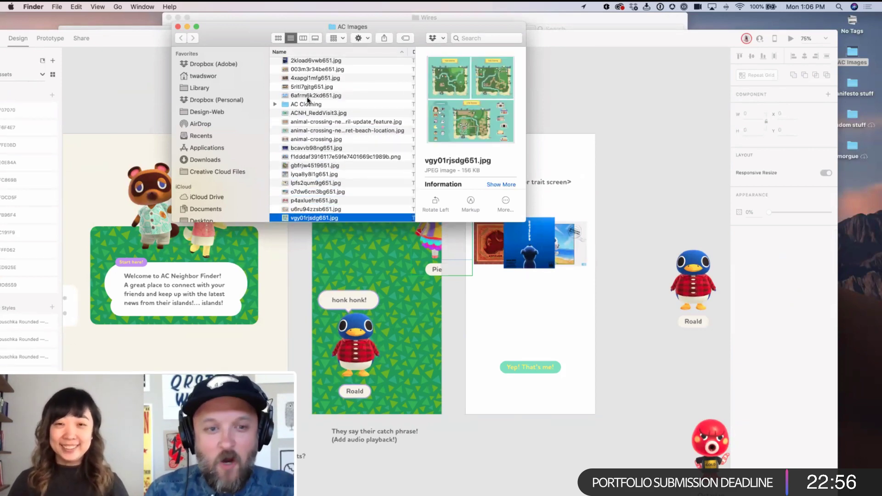
Step: Close the AC Images and Wires folder windows and return to the AC Neighbor Finder design in Adobe XD
key(Up)
key(Up)
key(Up)
scroll(308, 89, up, 1)
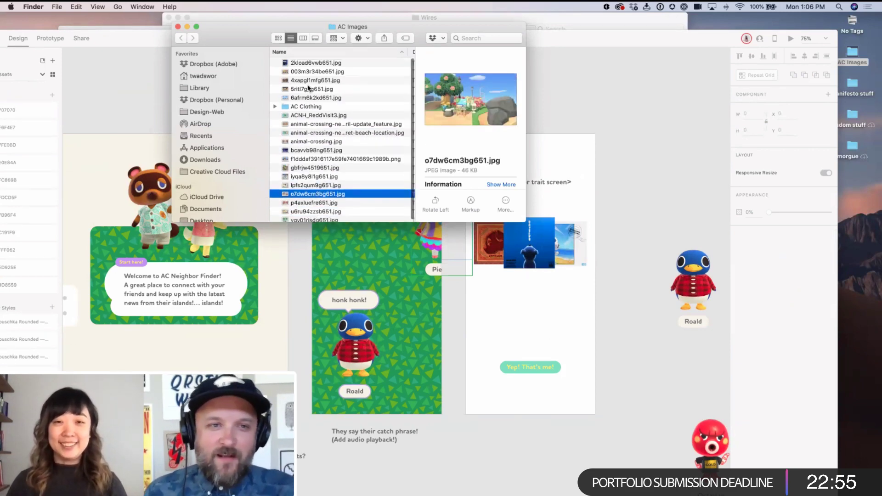
click(187, 26)
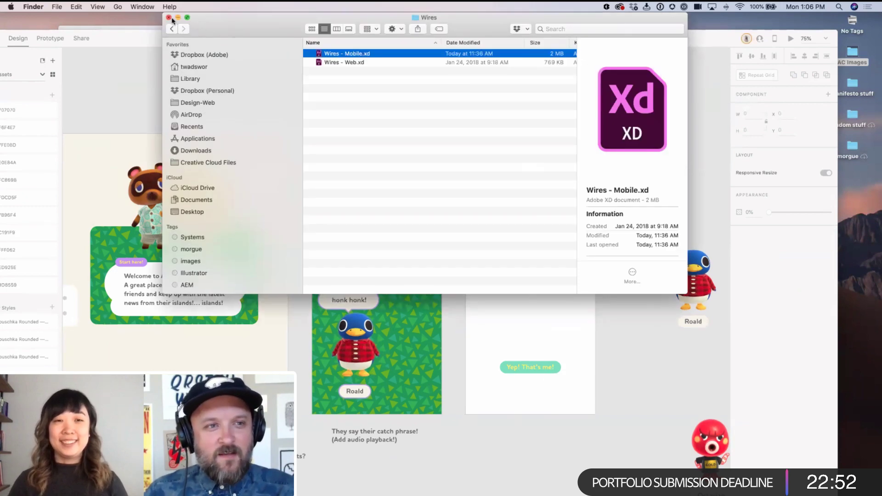
click(178, 18)
click(257, 39)
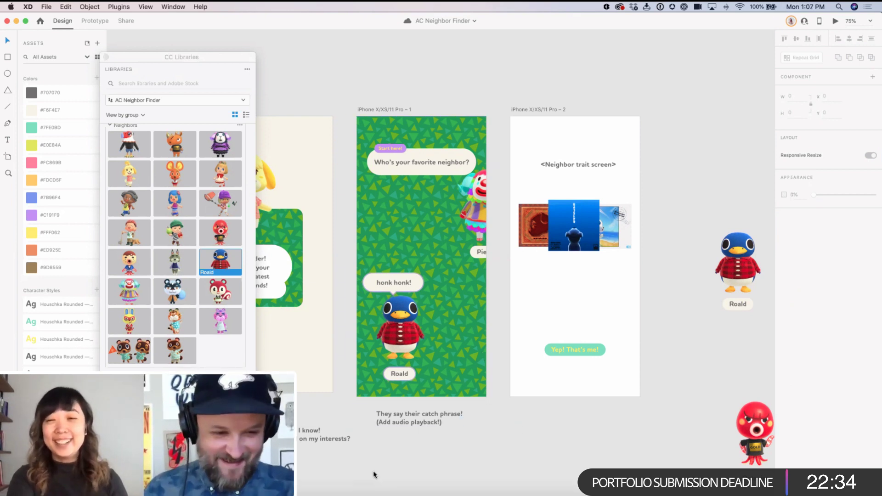
Step: Switch to the Game8 wiki in Chrome, find "peng" on the villager page and open the list of penguin villagers
key(super+Tab)
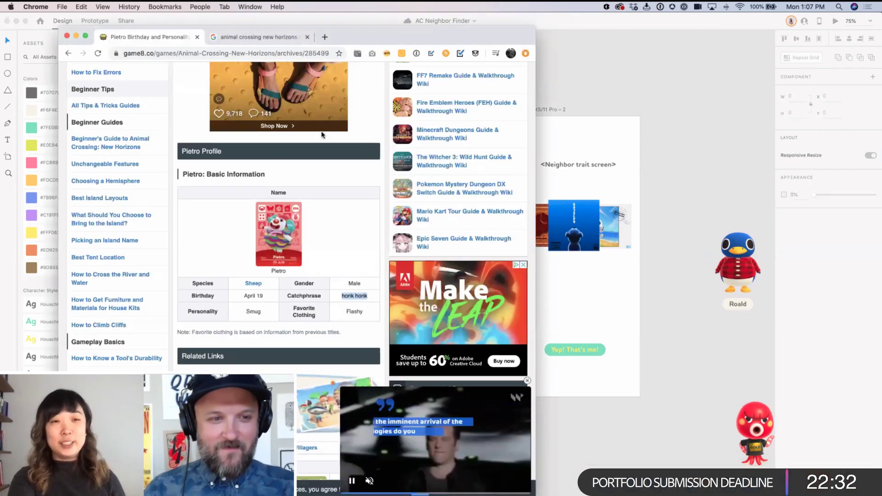
scroll(343, 319, down, 10)
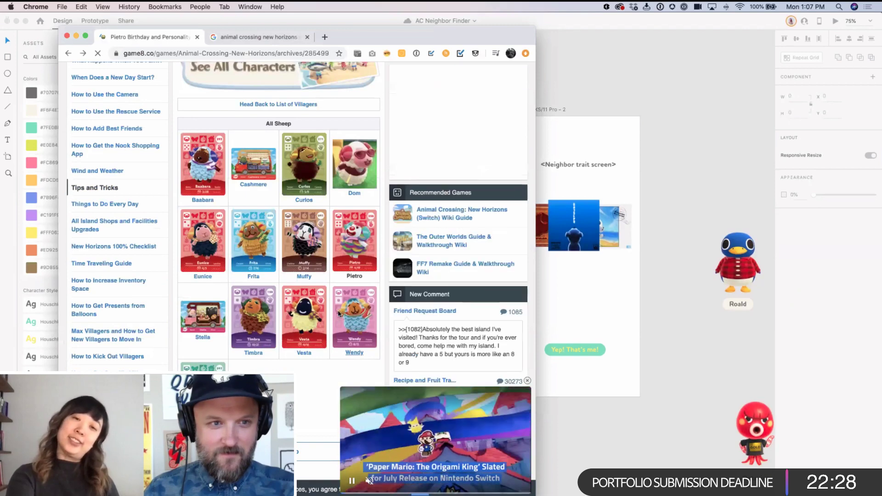
scroll(337, 317, up, 10)
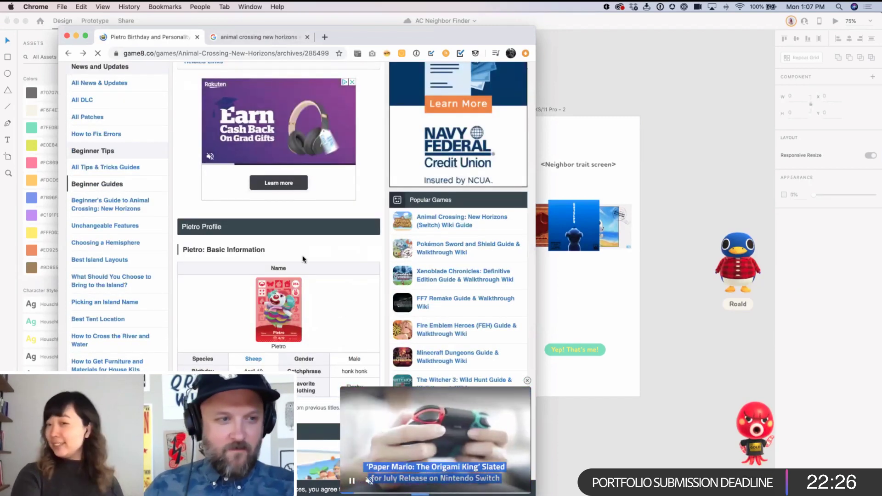
scroll(278, 163, down, 4)
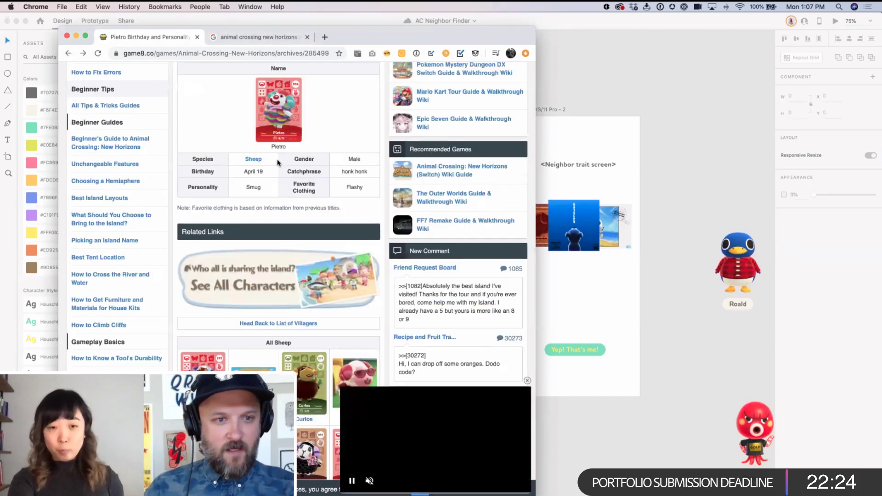
scroll(276, 161, up, 3)
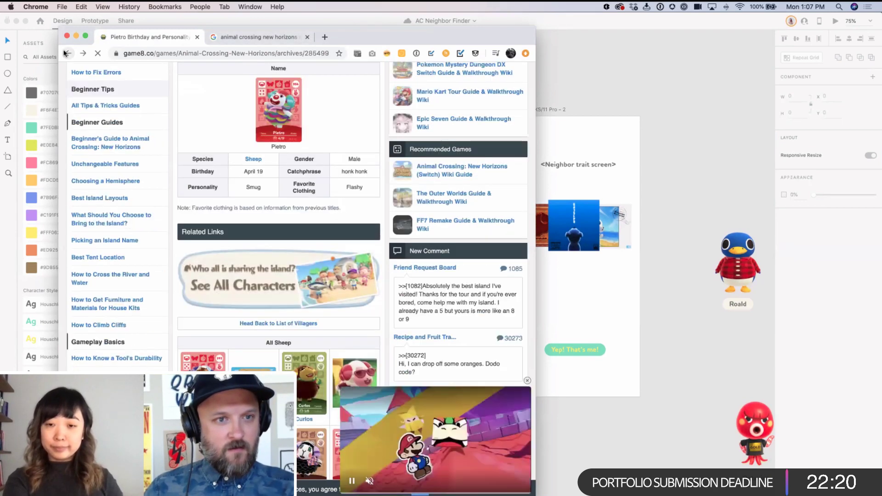
scroll(207, 94, up, 5)
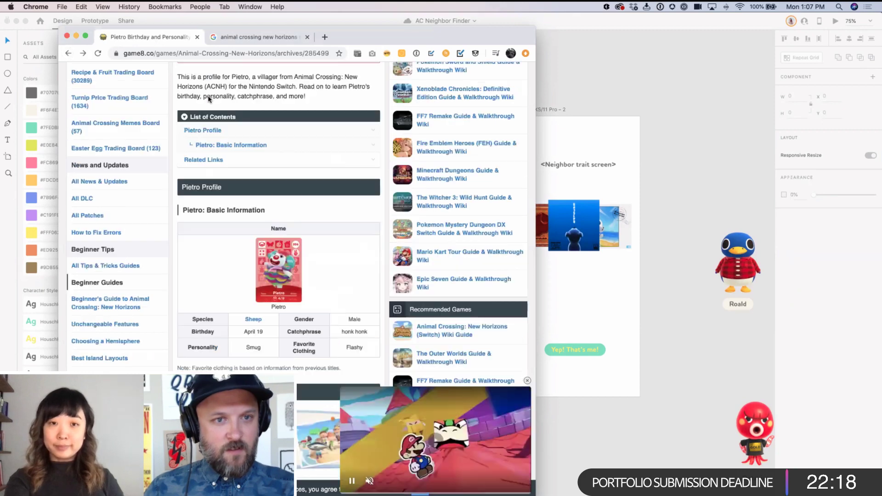
key(super+f)
text(peng)
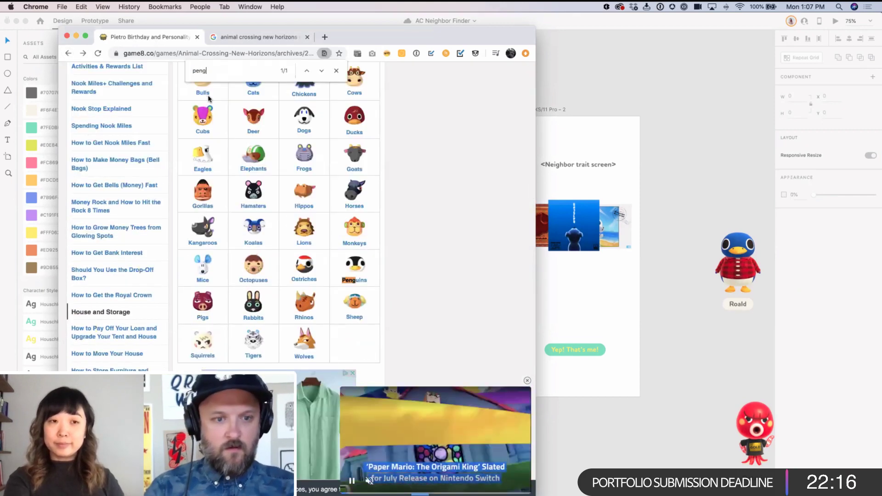
click(354, 271)
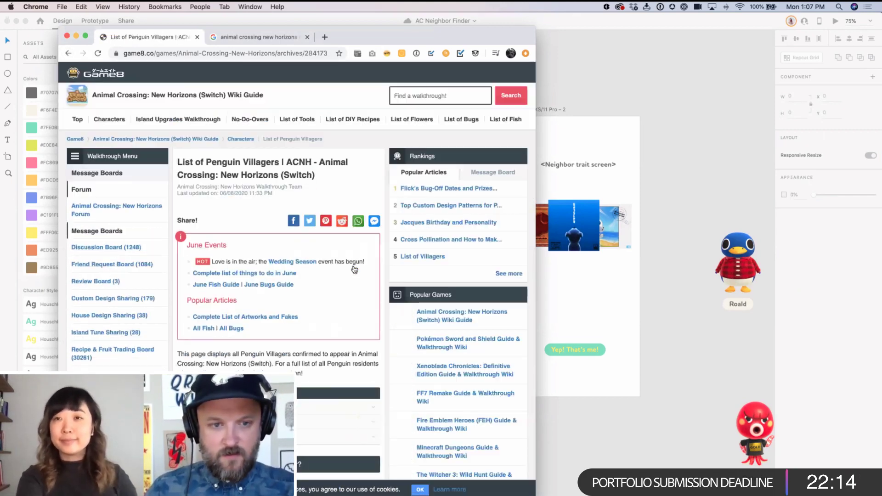
scroll(281, 260, down, 15)
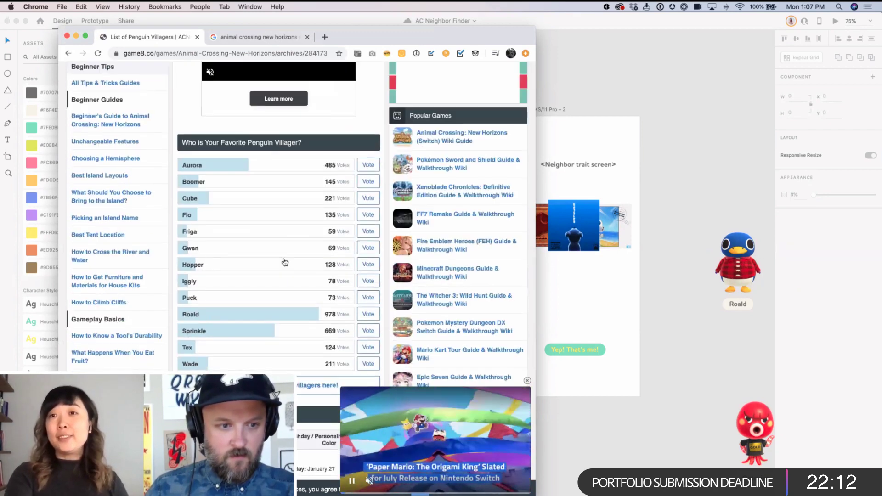
scroll(284, 262, down, 15)
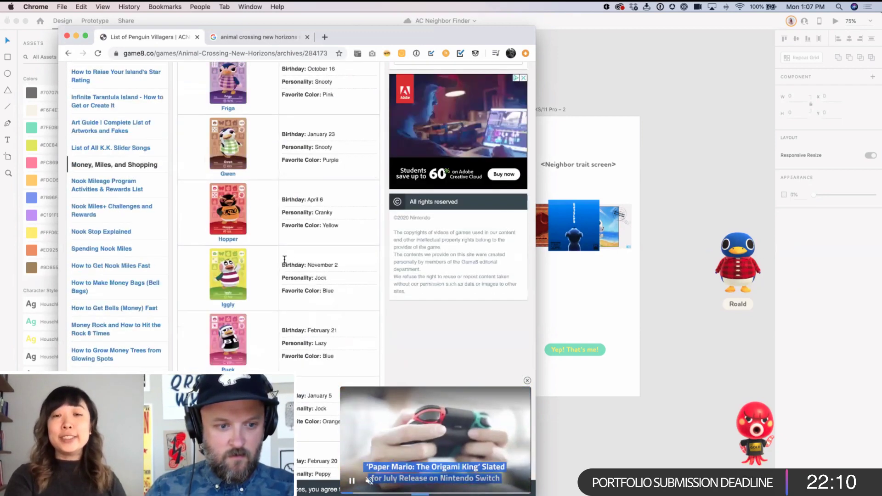
scroll(285, 261, down, 5)
scroll(286, 260, up, 5)
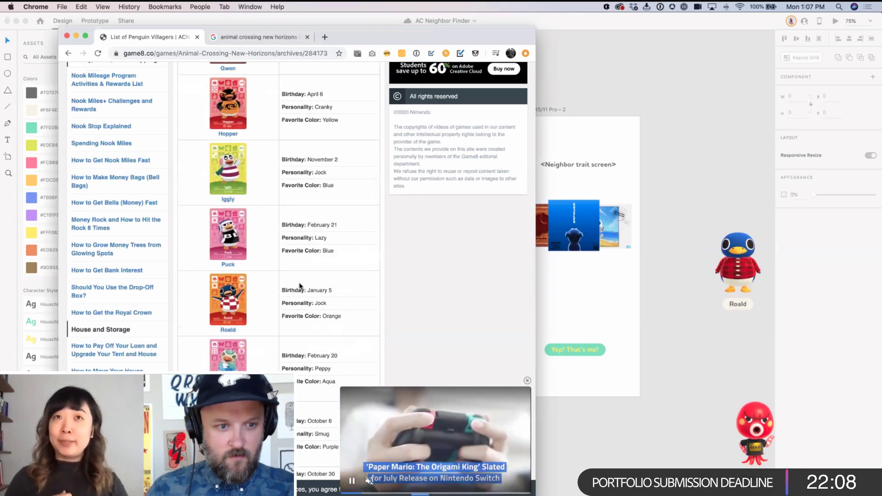
click(228, 295)
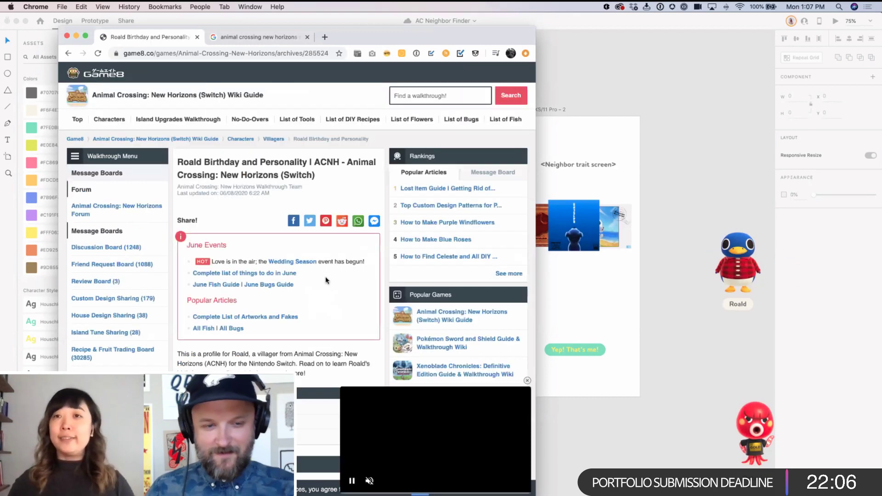
scroll(329, 275, down, 10)
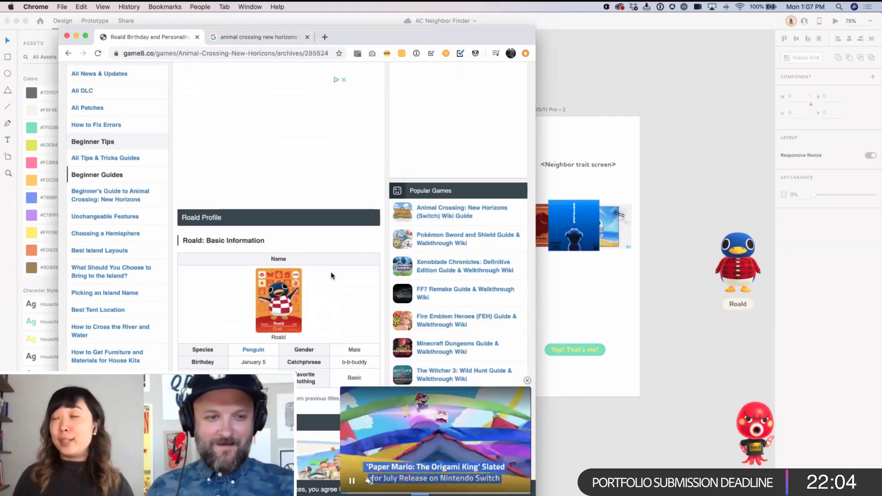
scroll(333, 272, down, 1)
scroll(340, 275, up, 2)
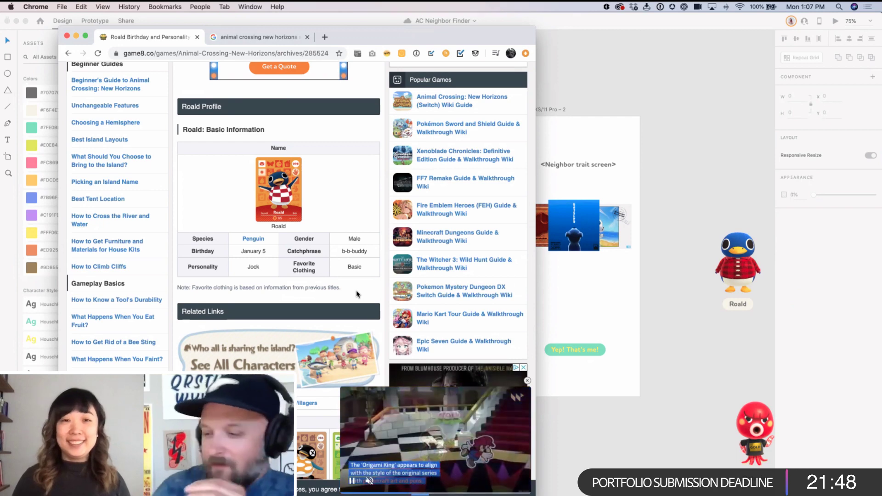
Step: Switch back to Adobe XD and change the speech bubble text above Roald to "B-b-b-buddy."
click(680, 294)
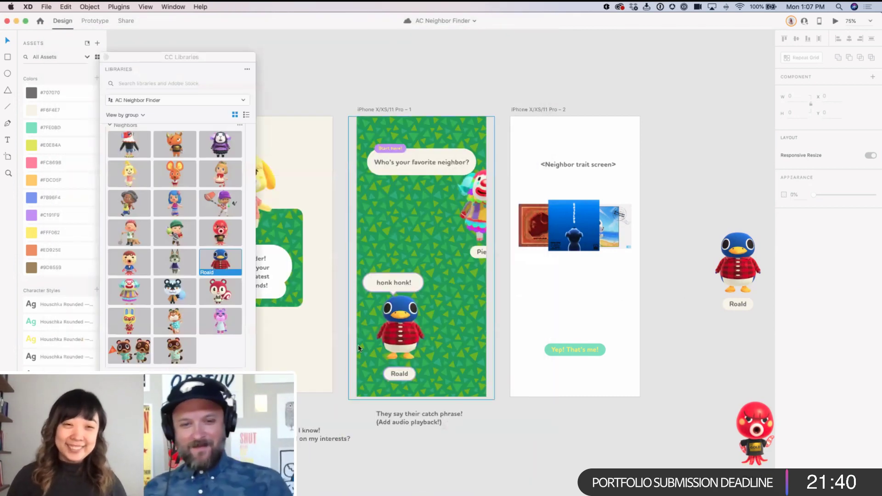
click(394, 284)
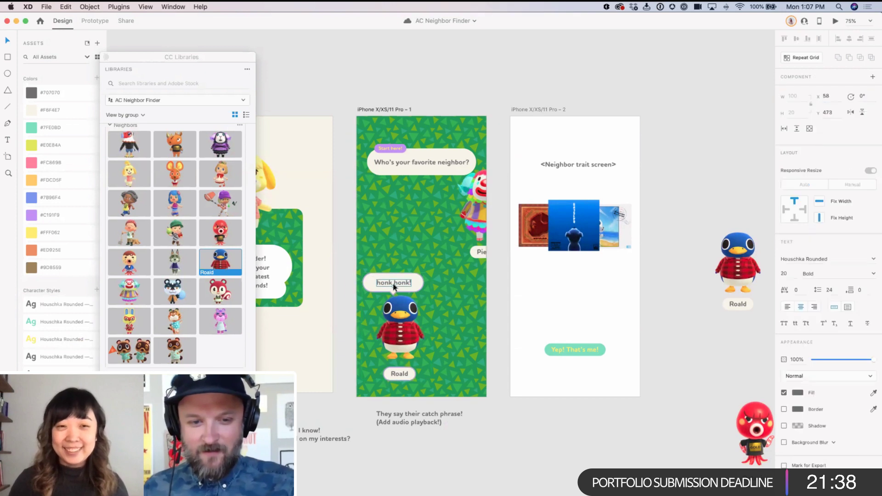
double_click(393, 284)
text(B-)
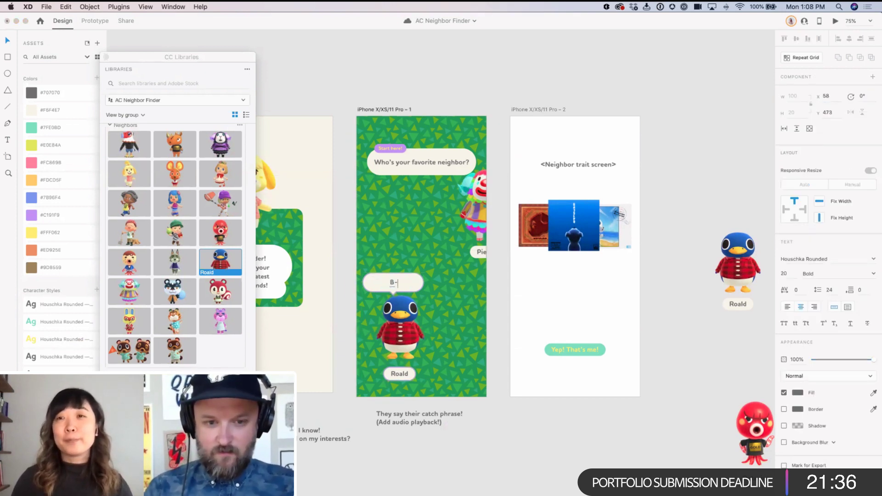
text(b-b)
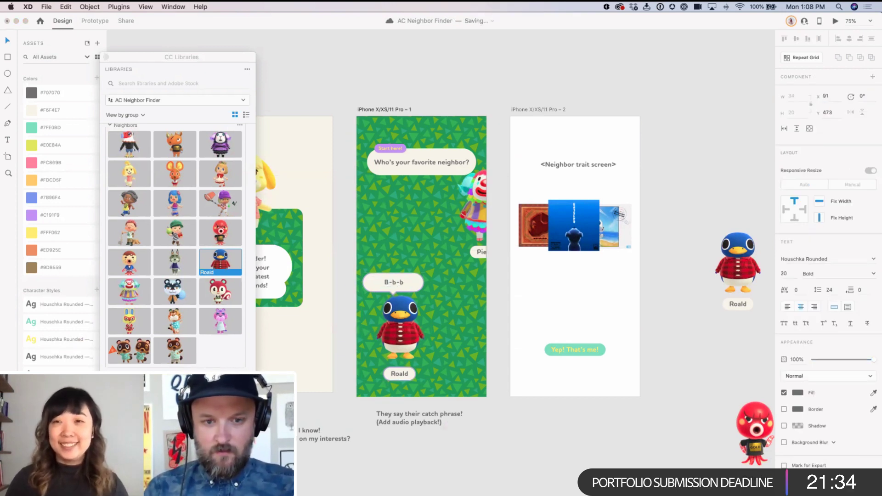
text(-buddy)
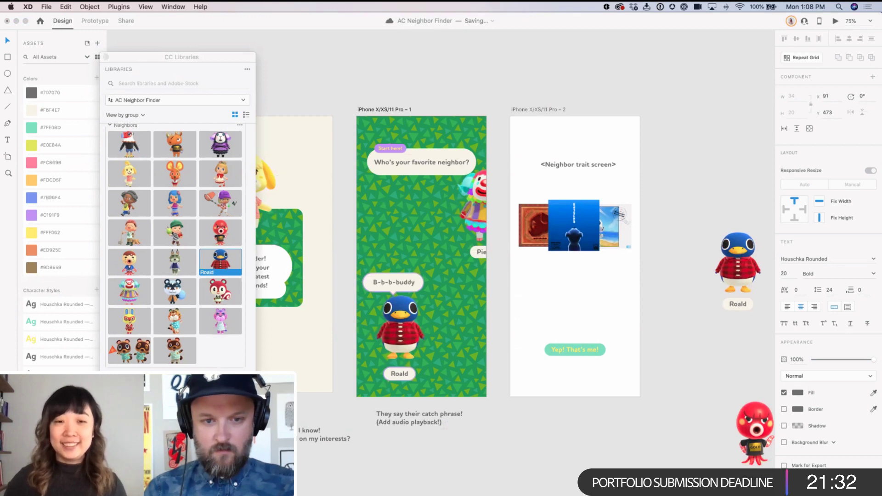
text(.)
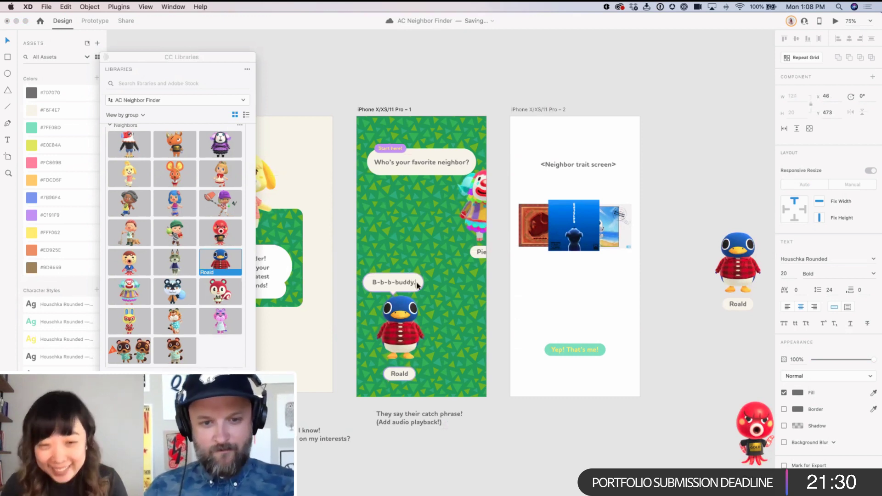
key(Escape)
key(Escape)
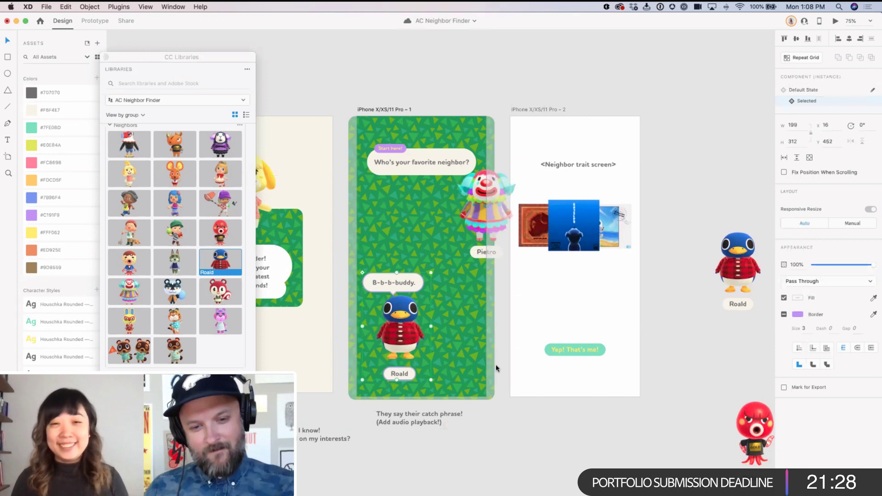
Step: Toggle Roald's component between the Default and Selected states to check it, leave it in Default State and deselect it
click(815, 90)
click(814, 101)
click(813, 92)
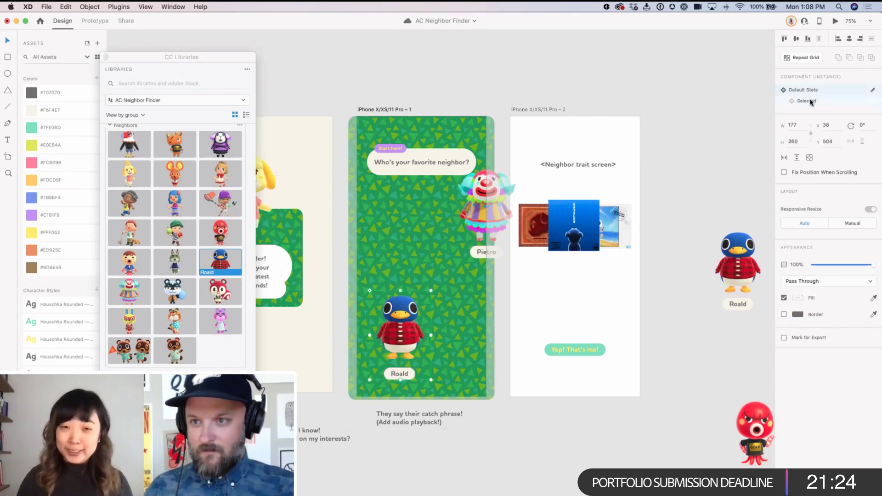
click(810, 101)
click(810, 90)
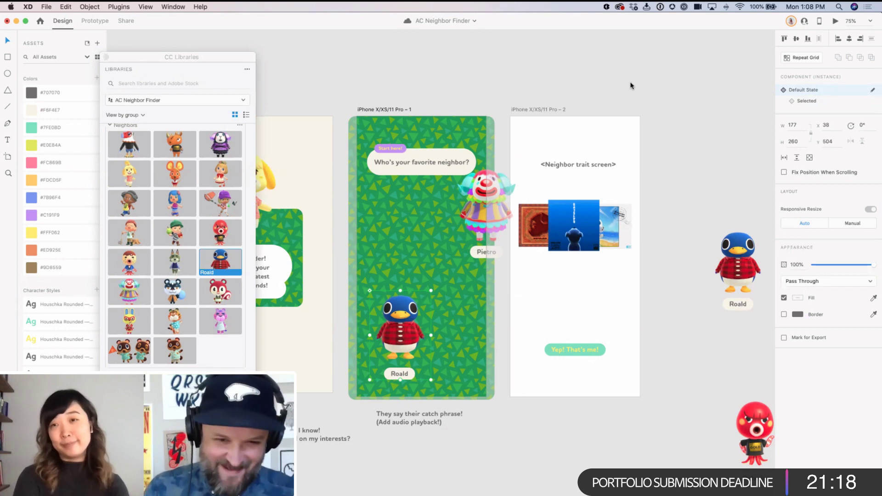
click(605, 75)
Step: Duplicate Roald's component above the original at X 89, Y 204 and replace the copy's image with Bettina from the library
drag(581, 95, 598, 72)
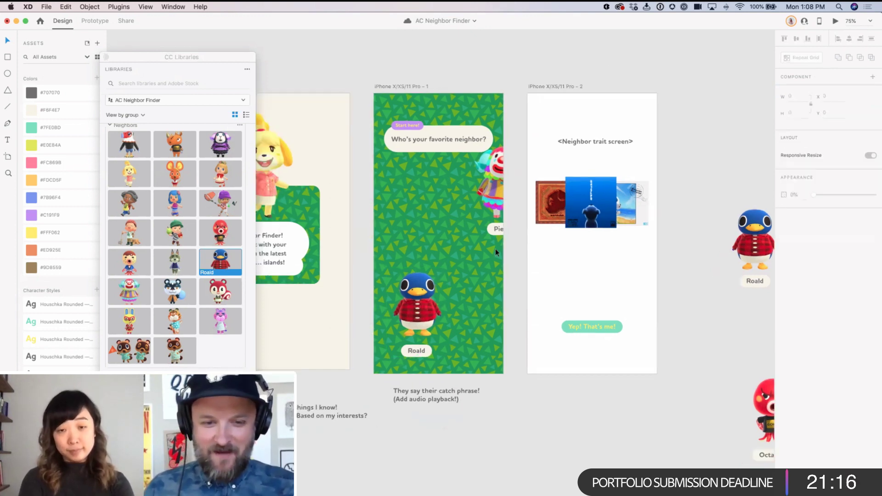
click(414, 297)
drag(413, 298, 430, 207)
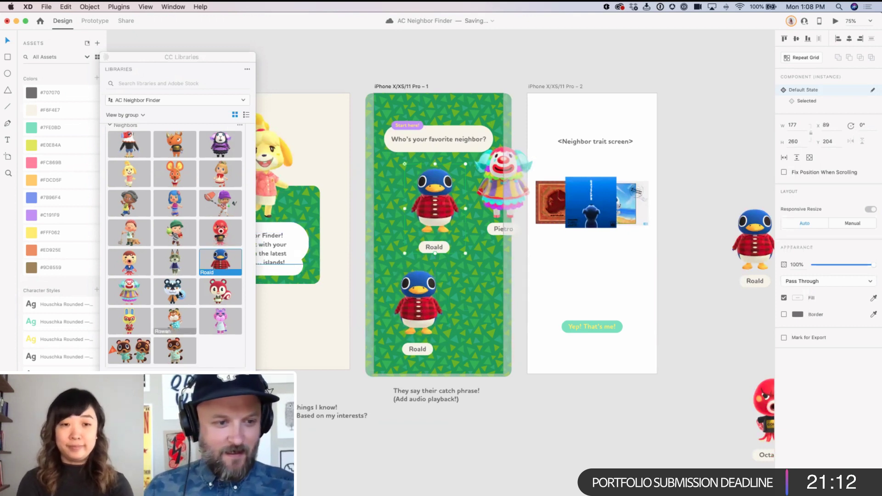
drag(174, 175, 443, 197)
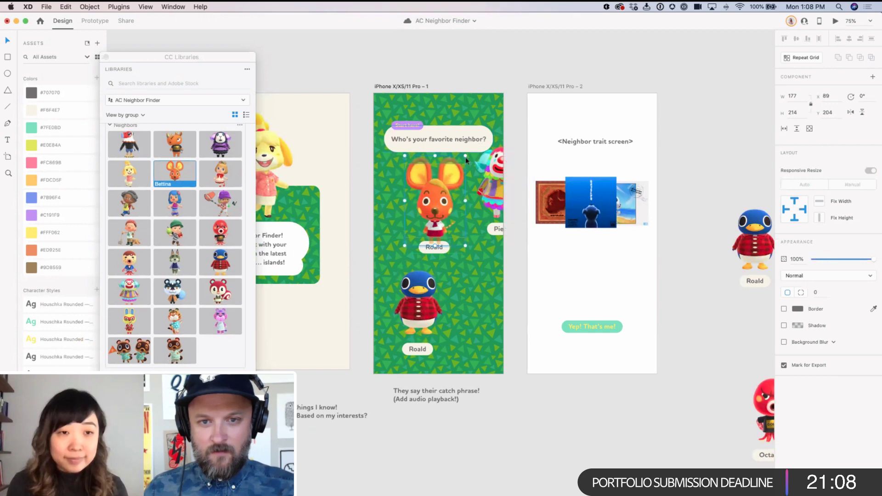
Step: Scale Bettina's image down within its frame so it clears the name plate, then reselect the whole component
drag(465, 156, 454, 167)
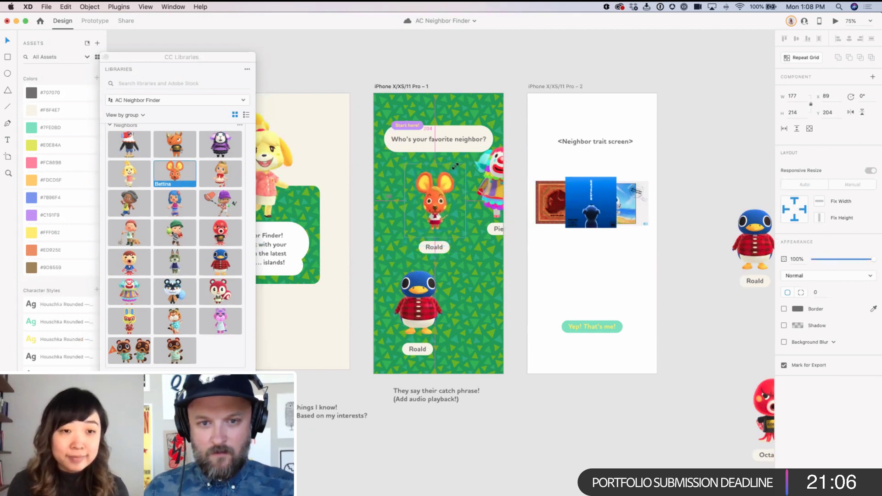
click(438, 191)
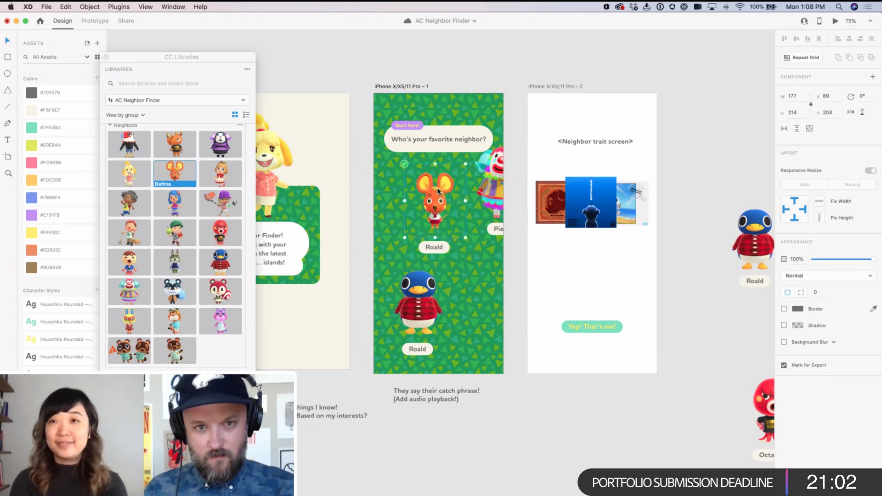
key(Escape)
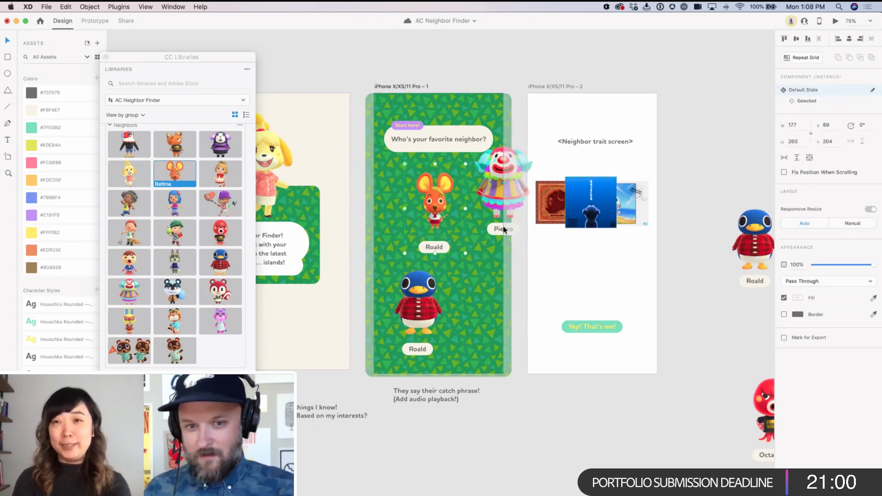
Step: Change the name plate under the mouse character in the Default State to "Bettina"
double_click(433, 247)
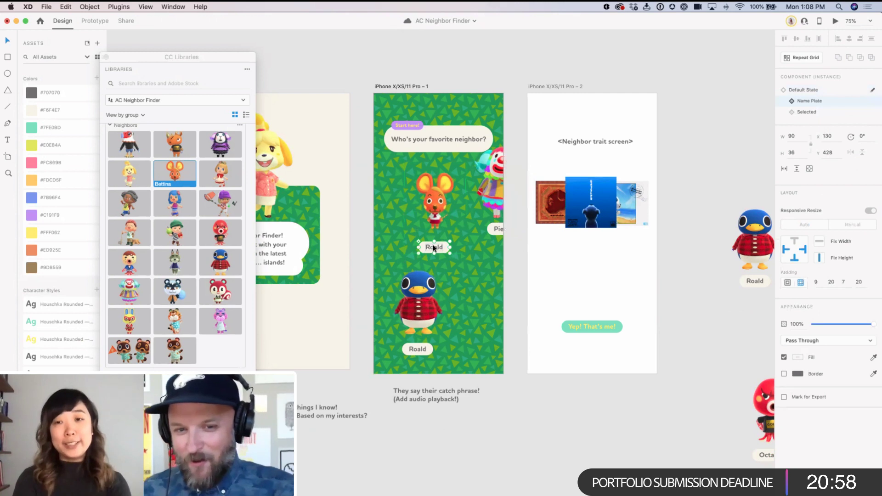
double_click(434, 247)
double_click(433, 247)
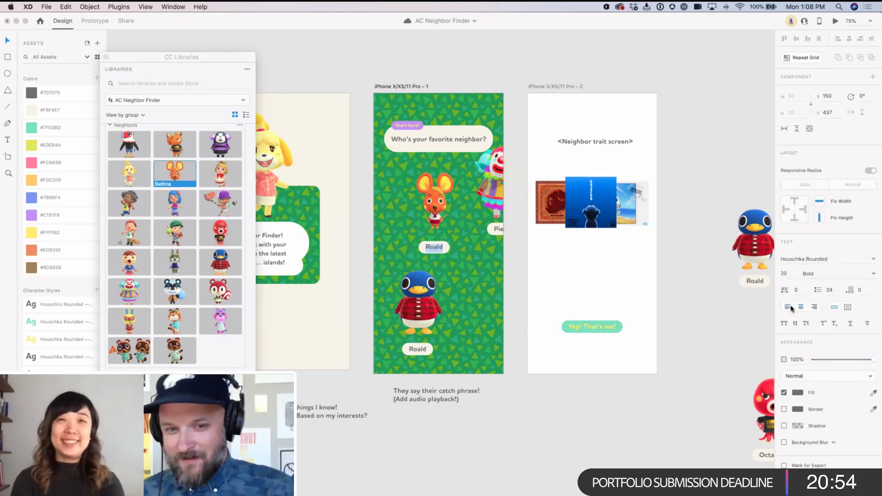
text(Bettina)
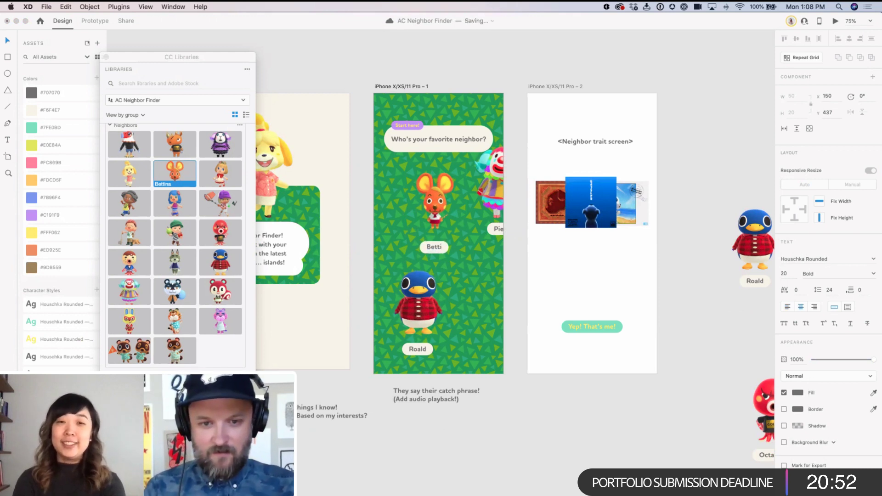
Step: Finish editing Bettina's name plate, inspect the text inside Pietro's name plate for comparison, and reselect Bettina's component
key(Escape)
click(495, 229)
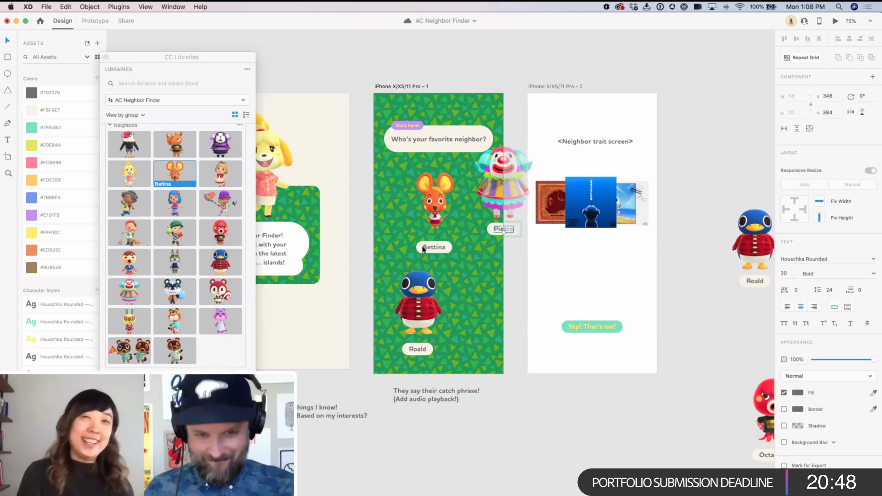
key(Escape)
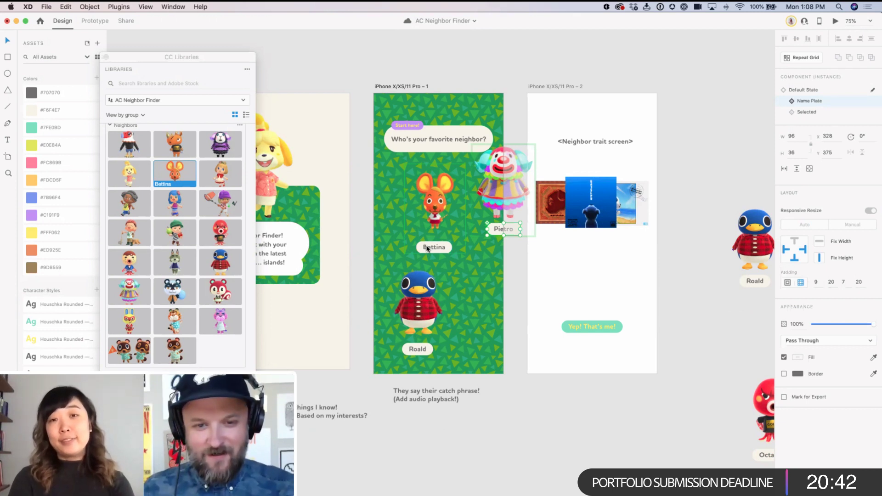
click(426, 248)
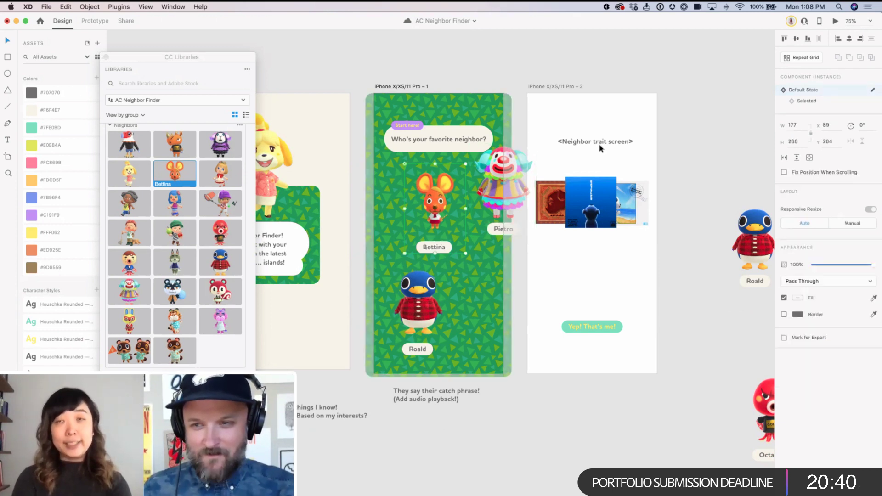
Step: Put Bettina's component in the Selected state and replace its penguin image with Bettina from the library
click(813, 102)
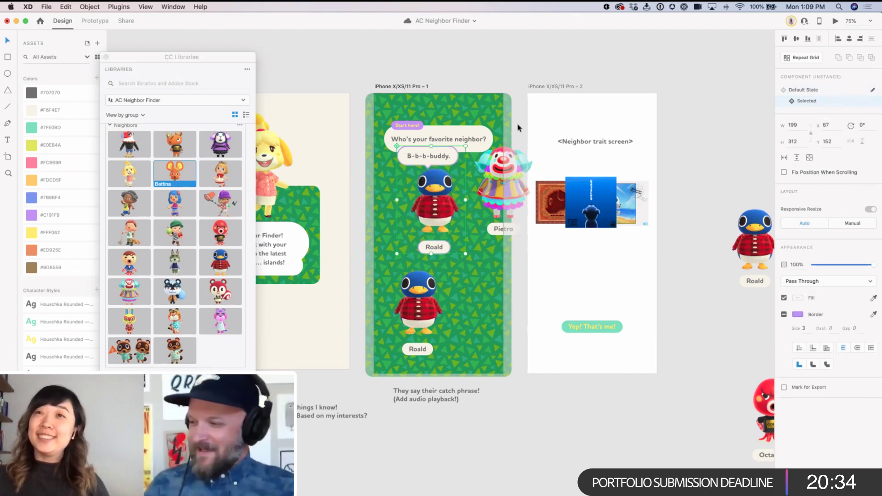
drag(417, 219, 418, 218)
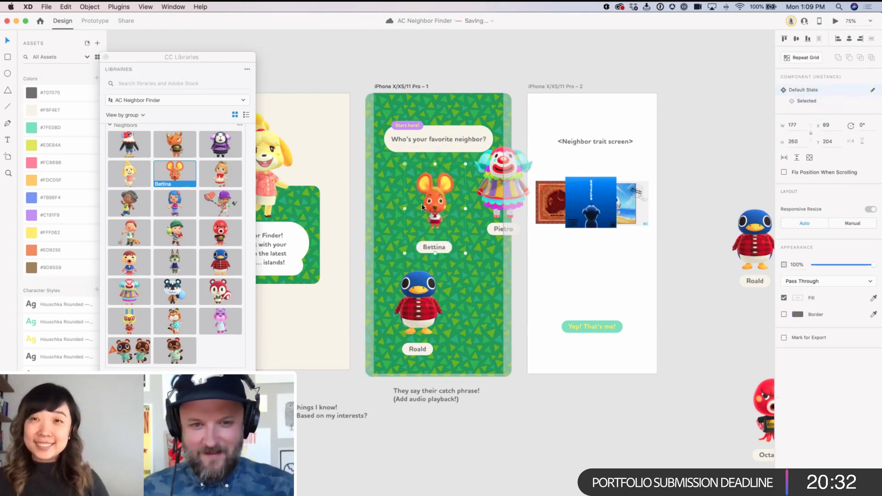
key(Escape)
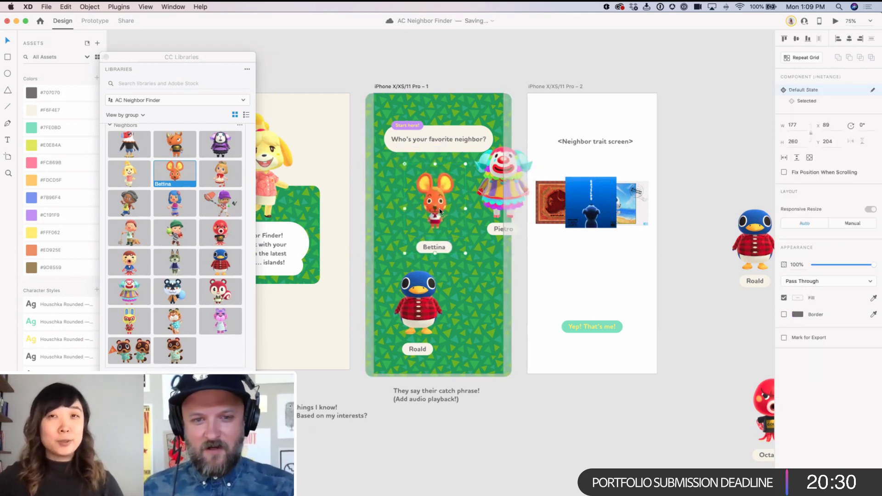
click(805, 101)
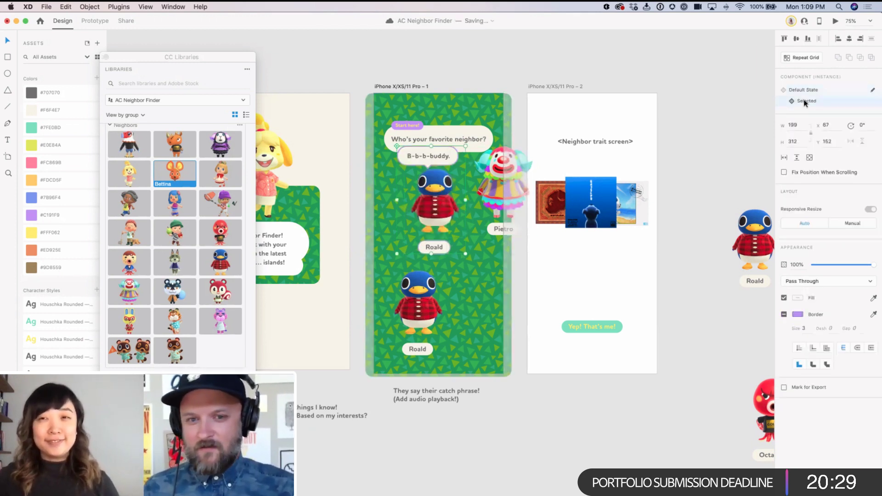
double_click(463, 208)
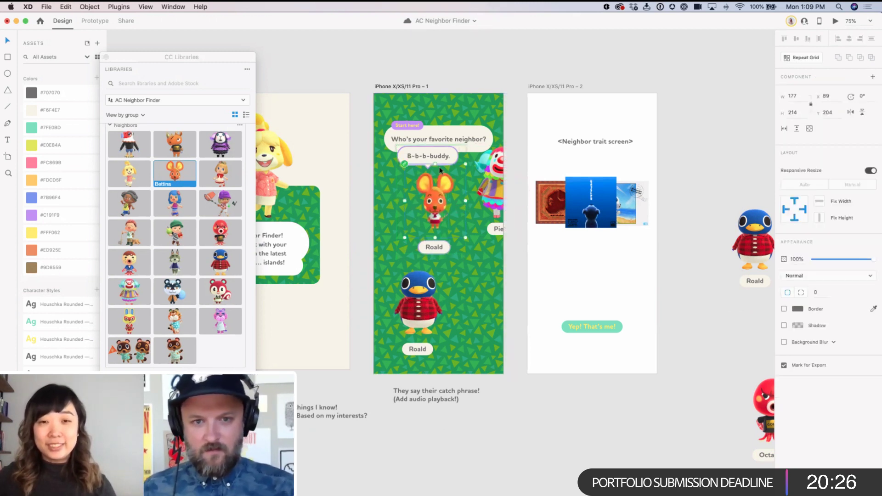
Step: Put Pietro's component in the Selected state and inspect the text alignment of its name plate
click(432, 248)
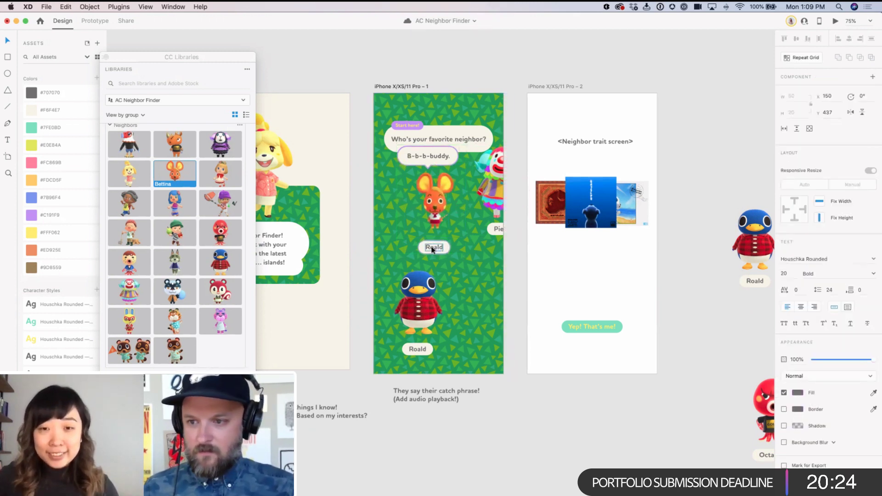
click(496, 221)
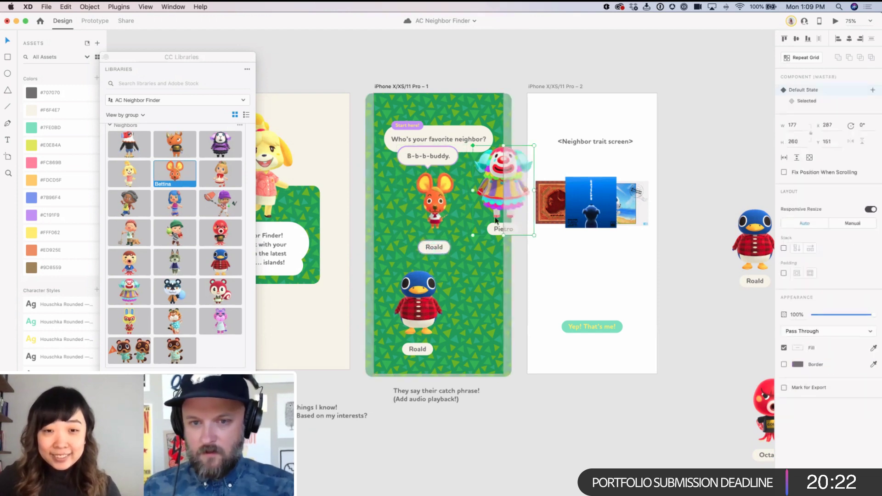
double_click(501, 228)
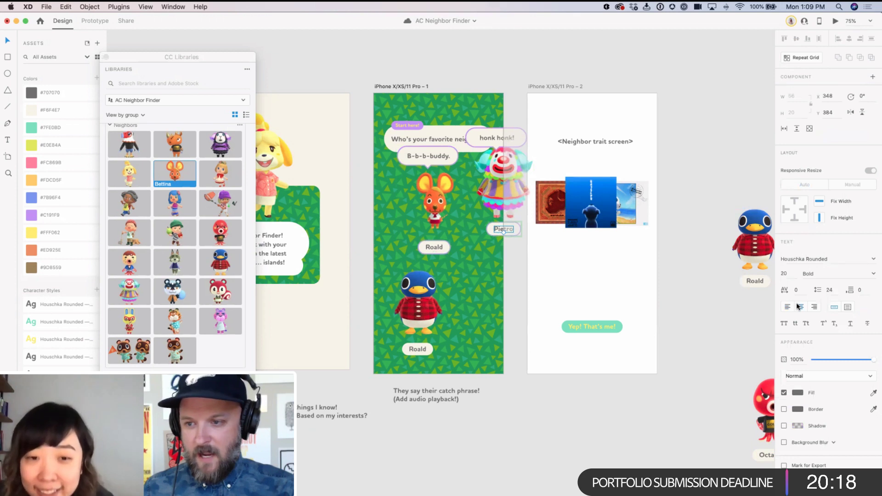
key(Escape)
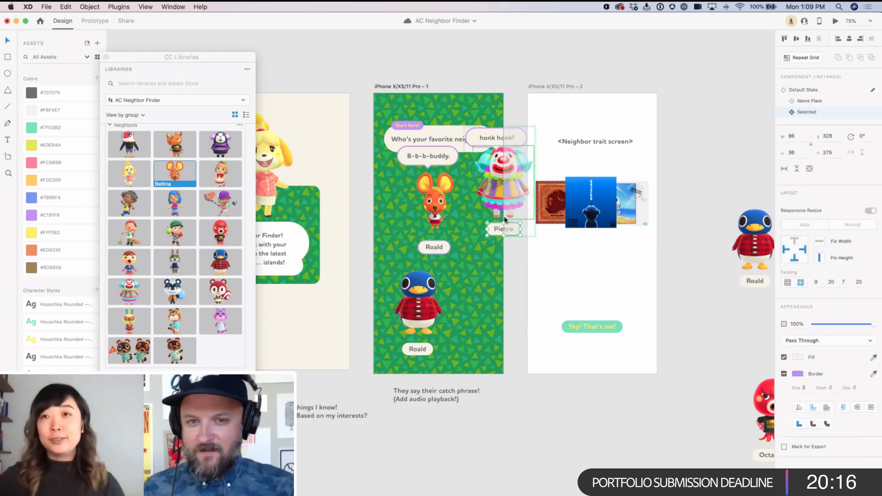
Step: Center-align the name plate text in the Selected state of Bettina's component and change it to "Bettina"
click(435, 238)
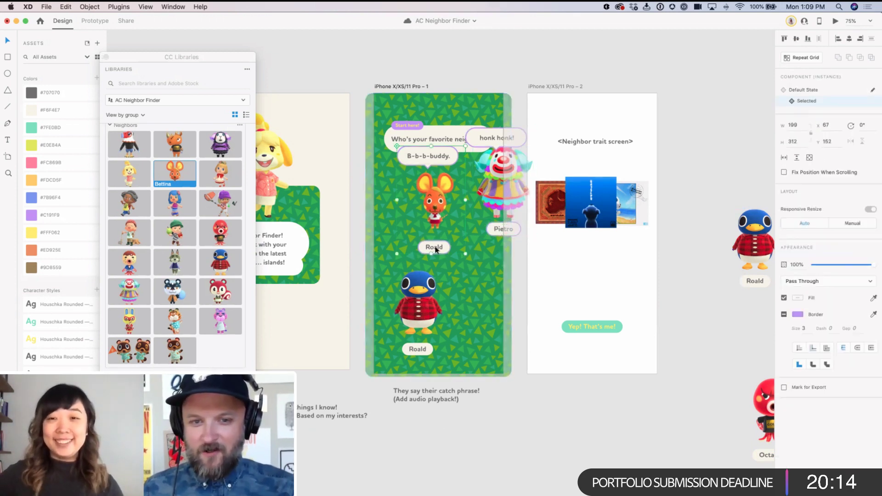
double_click(435, 248)
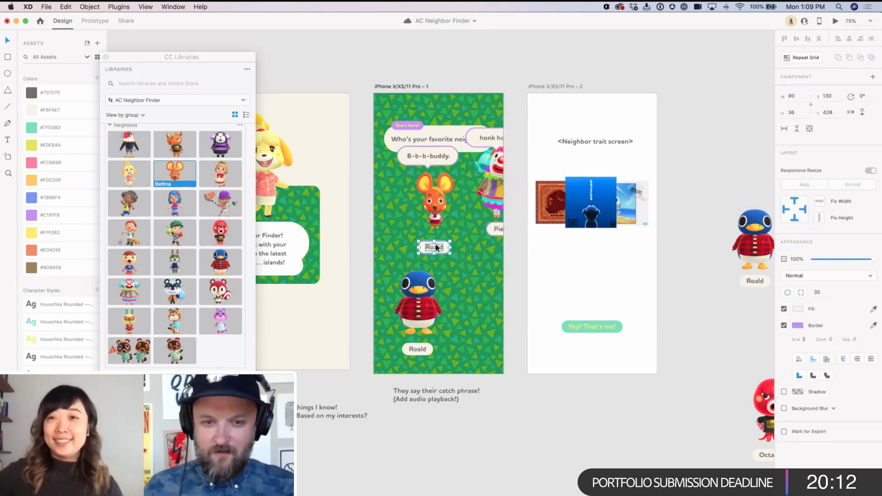
double_click(436, 248)
text(Bett)
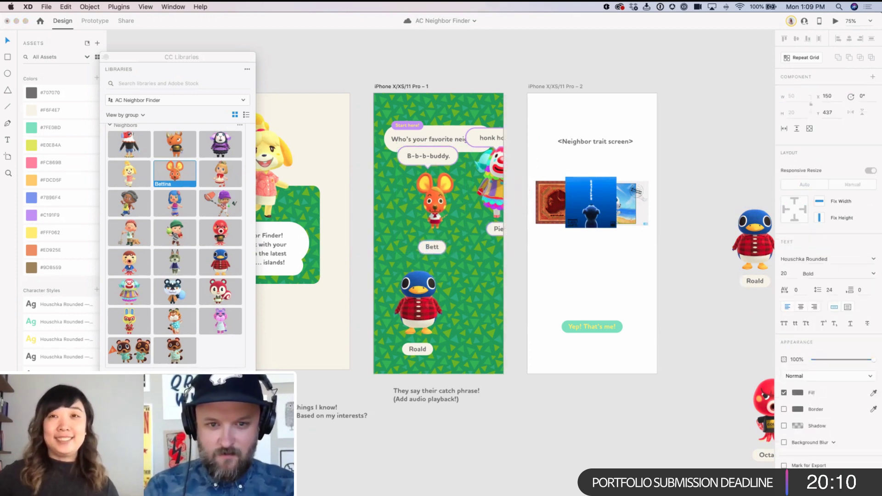
key(super+z)
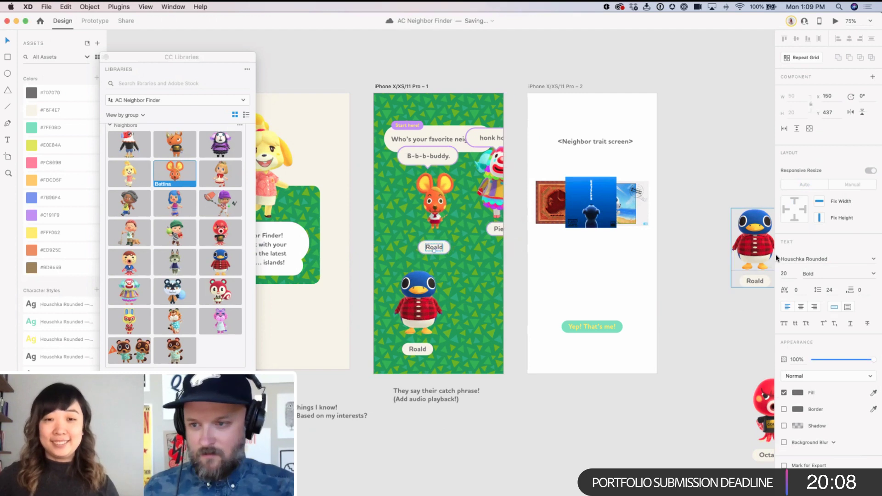
double_click(430, 247)
text(Bettina)
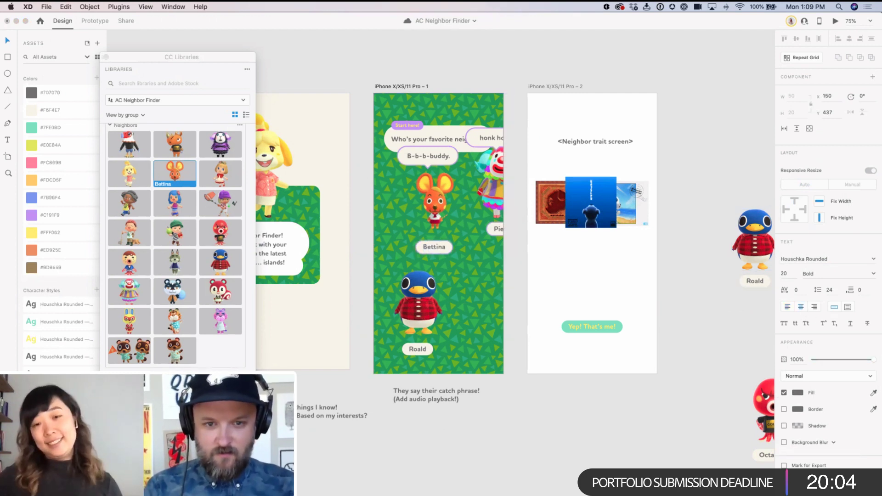
click(457, 236)
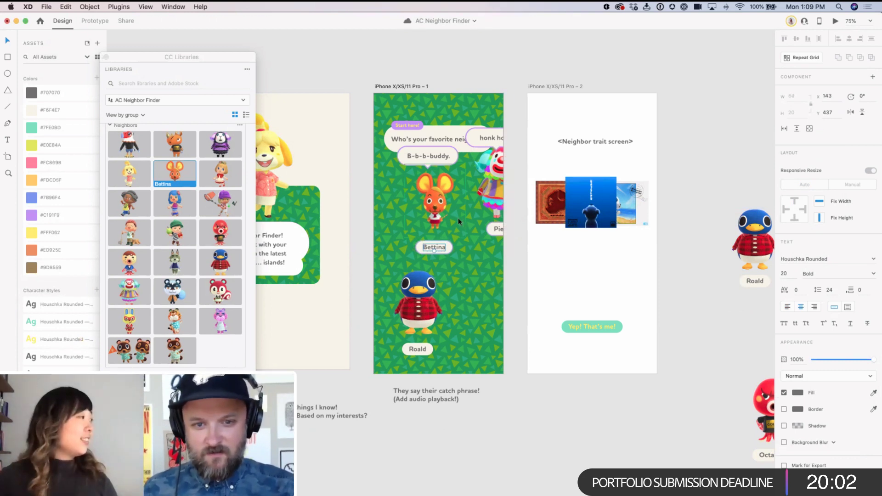
click(459, 217)
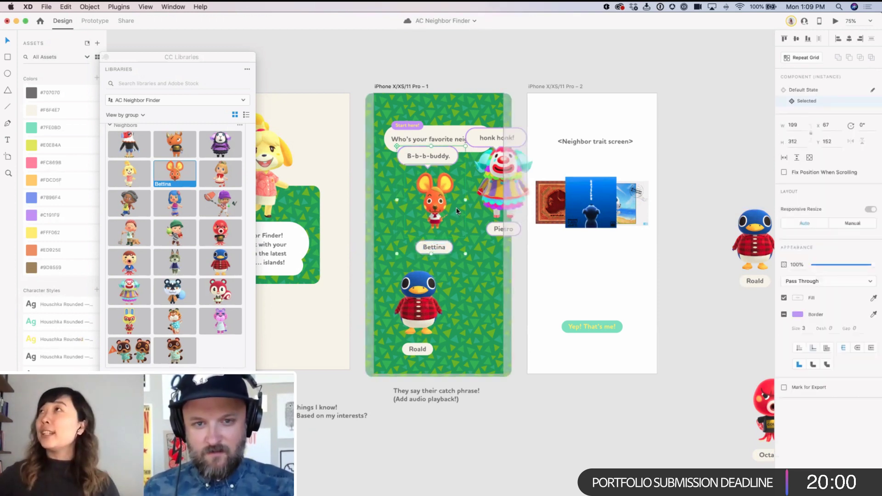
mouse_move(643, 494)
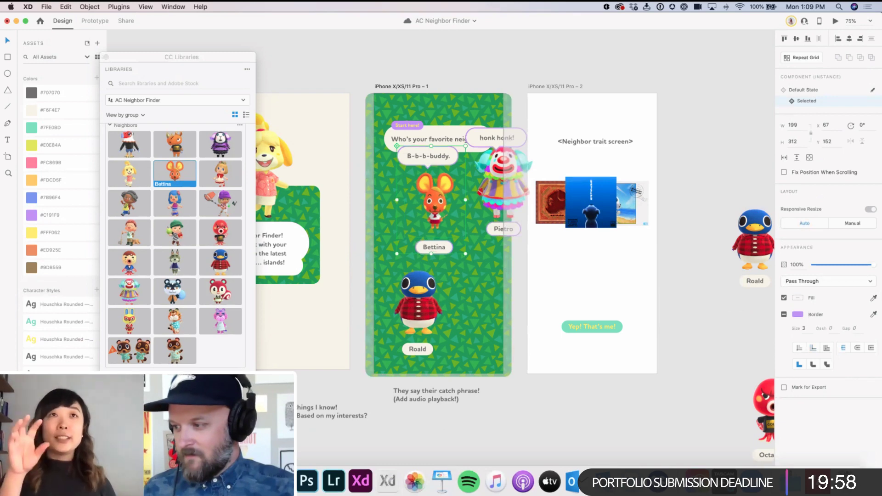
click(643, 483)
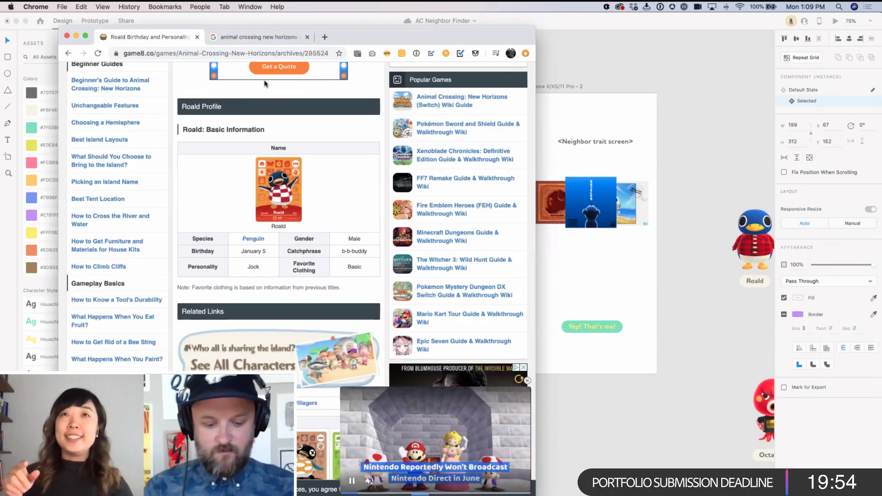
key(super+f)
text(mice)
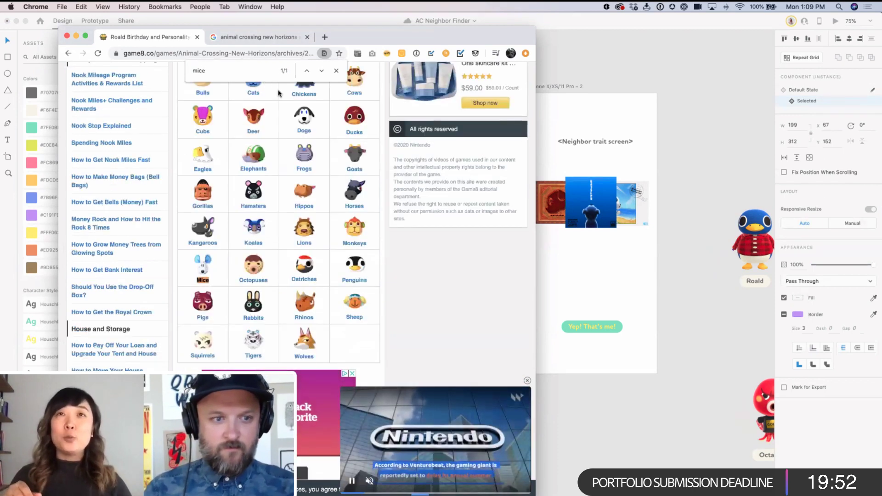
click(207, 271)
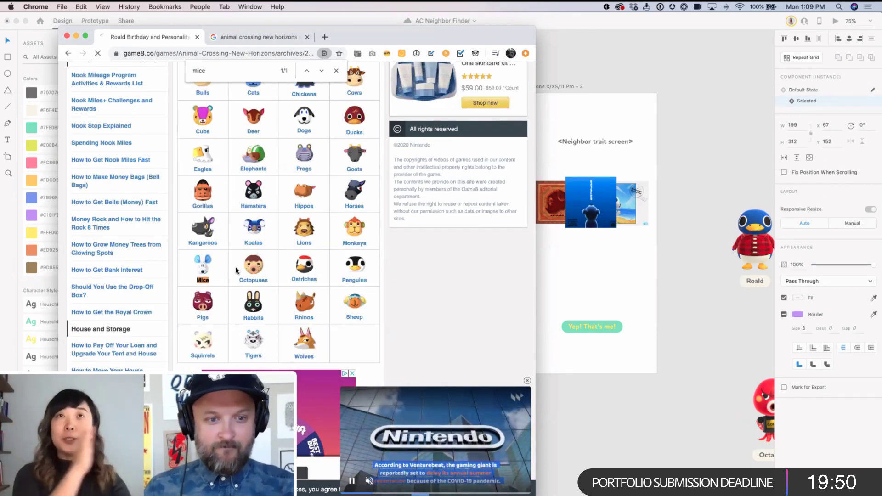
scroll(245, 261, down, 15)
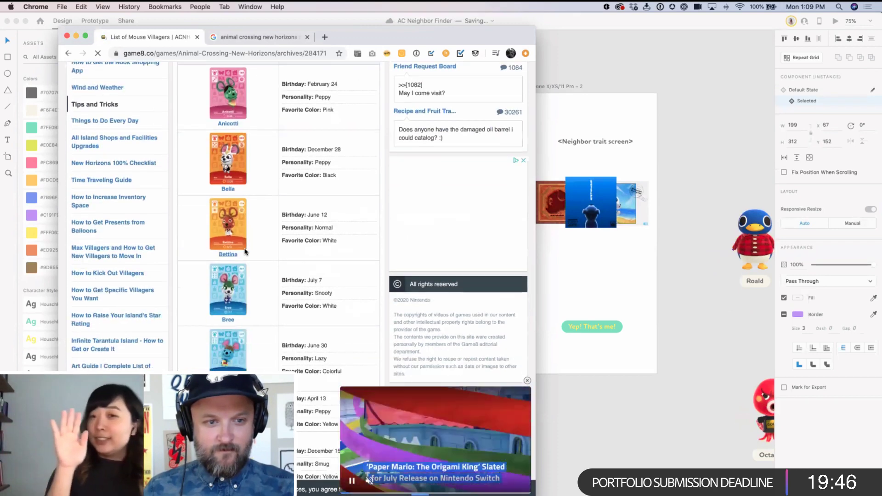
click(236, 223)
scroll(234, 222, down, 10)
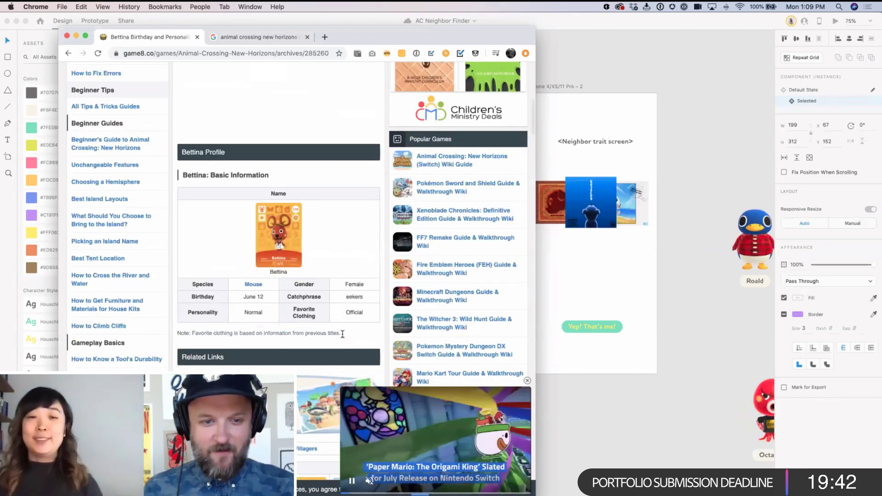
Step: Copy Bettina's catchphrase "eekers" from the Basic Information table
scroll(349, 327, down, 1)
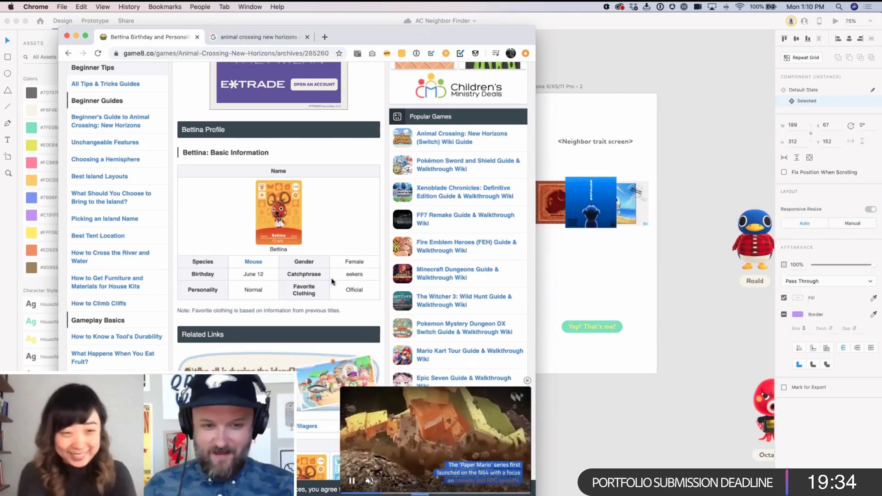
double_click(350, 274)
key(ctrl+c)
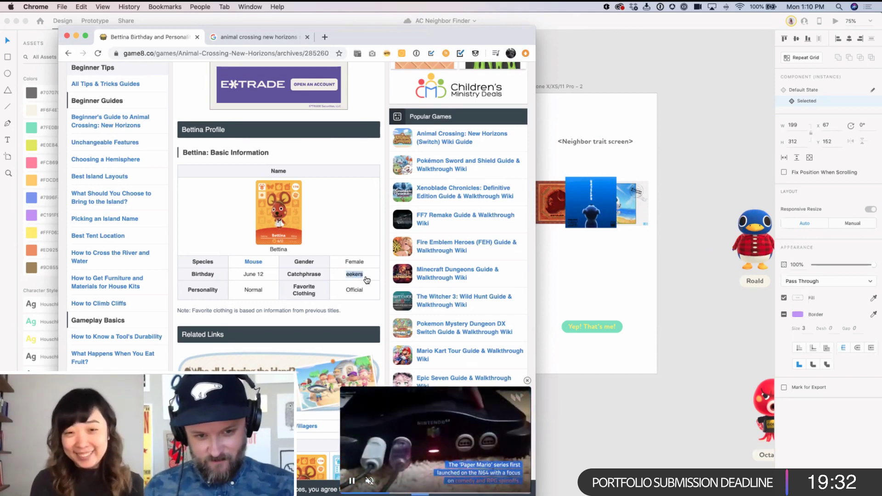
Step: Return to Adobe XD and change the speech bubble above Bettina to "eekers!" using the copied catchphrase
click(610, 286)
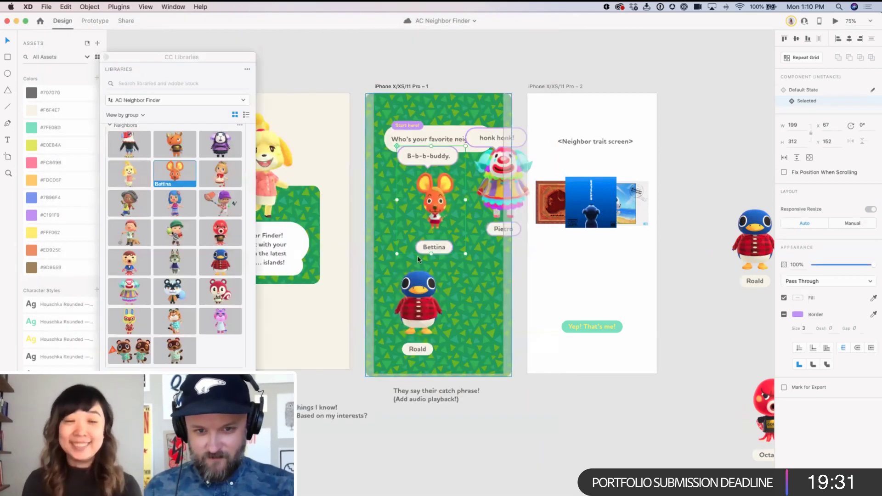
click(426, 157)
double_click(426, 157)
double_click(427, 157)
key(ctrl+v)
text(.)
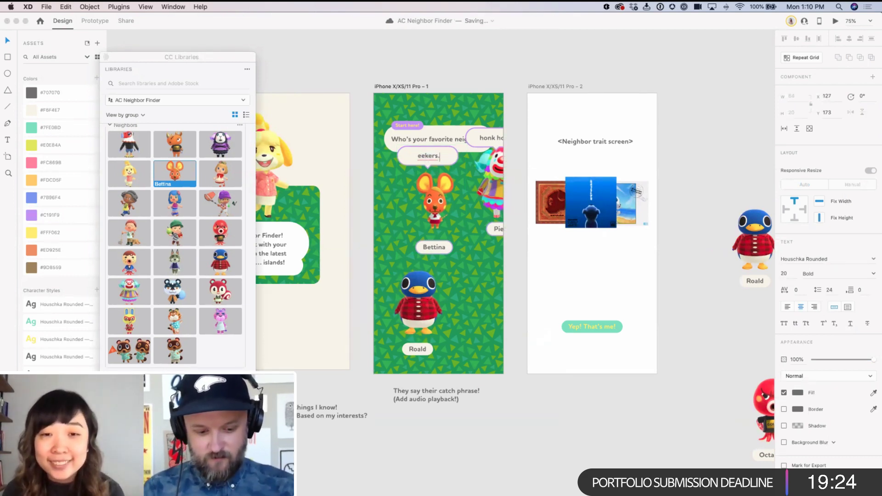
key(BackSpace)
text(!)
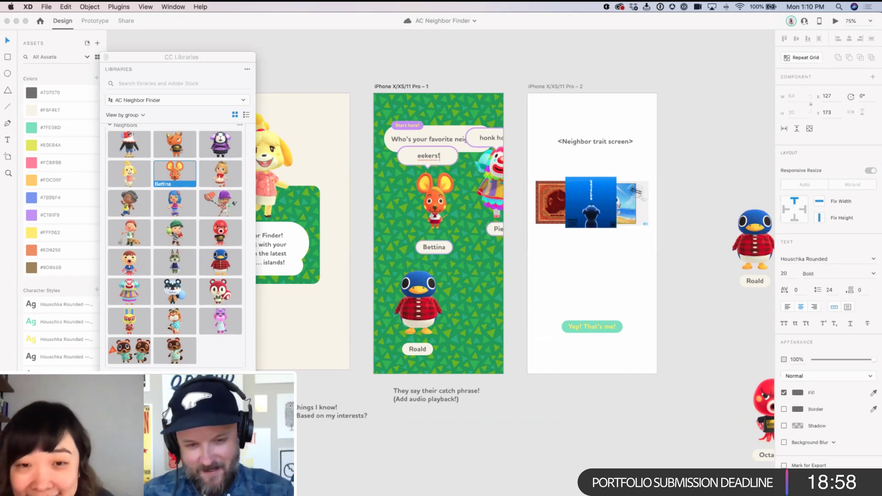
Step: Move Bettina's component to the artboard's left edge, duplicate it beside Roald, and set the copy to Default State at X 256, Y 499
click(422, 151)
drag(417, 204, 491, 298)
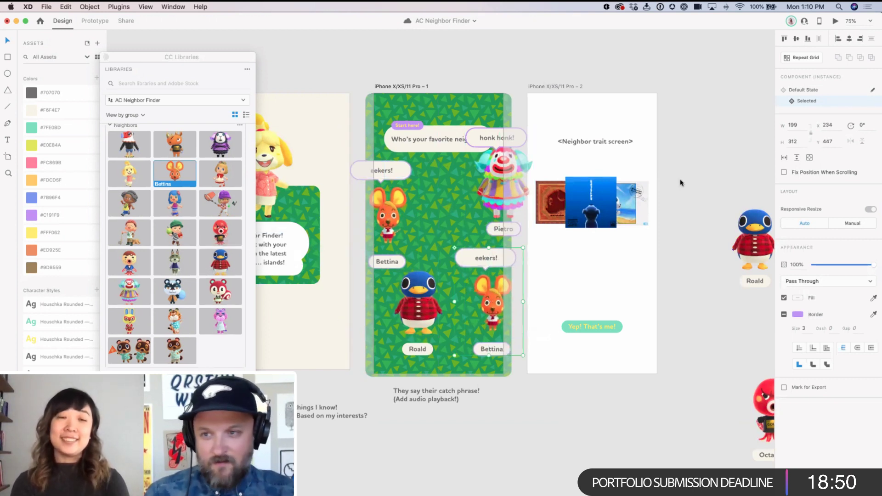
click(815, 90)
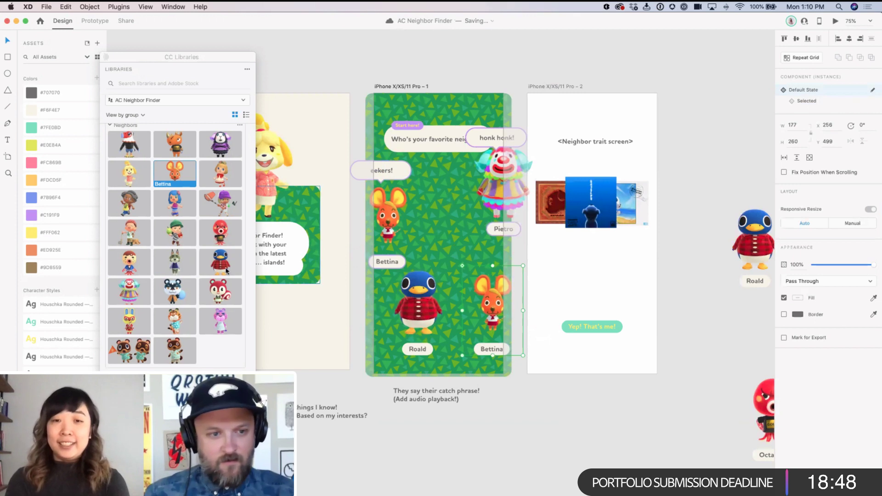
Step: Replace the copy's image with Octavian from the library, scale it down within its frame, and shift the component slightly up and left
drag(239, 237, 493, 303)
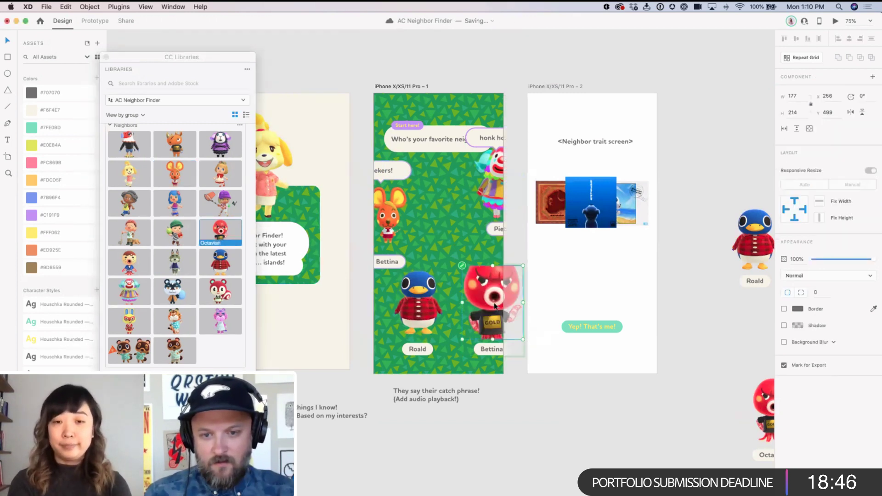
drag(524, 252, 512, 271)
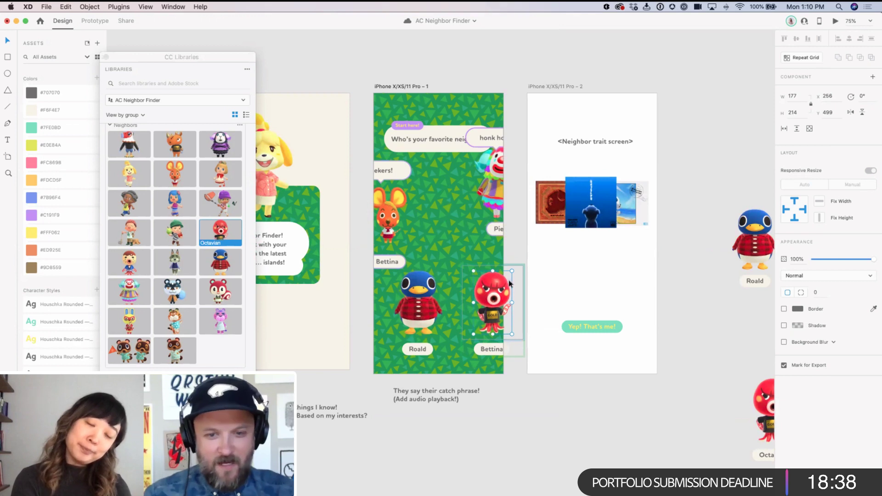
drag(487, 304, 481, 339)
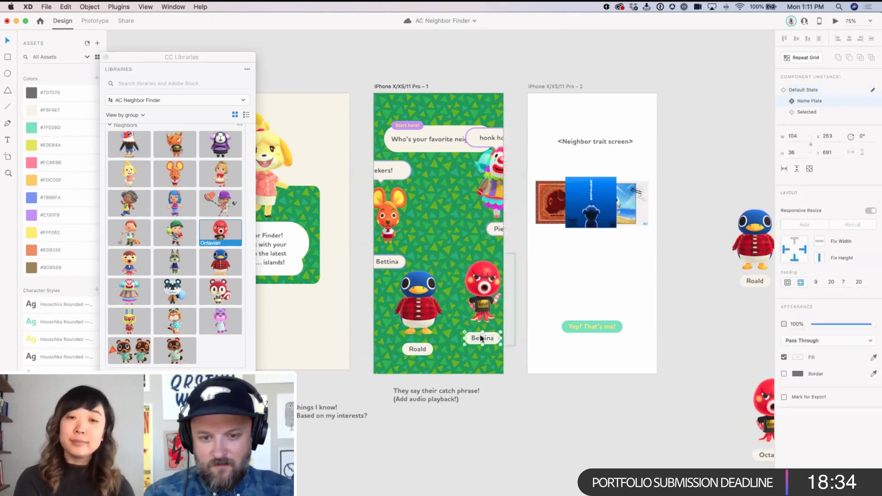
Step: Change the name plate below the octopus in the Default State to "Octavian"
double_click(481, 339)
text(Oc)
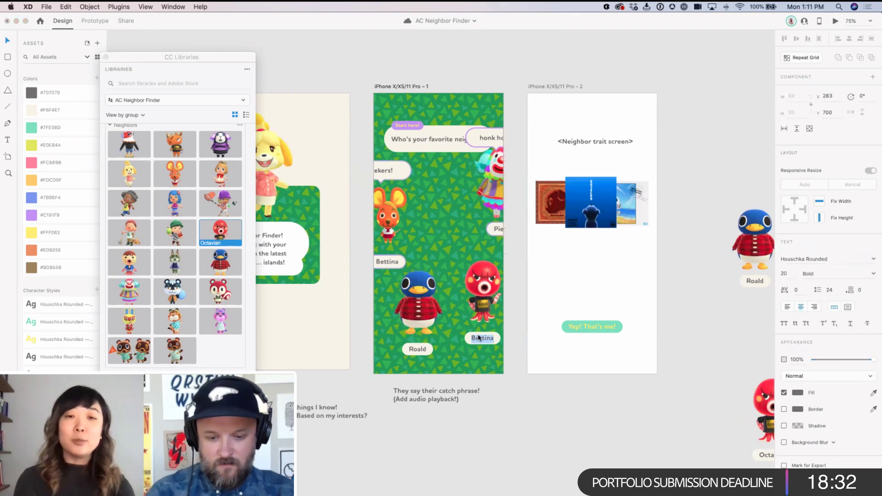
text(tavian)
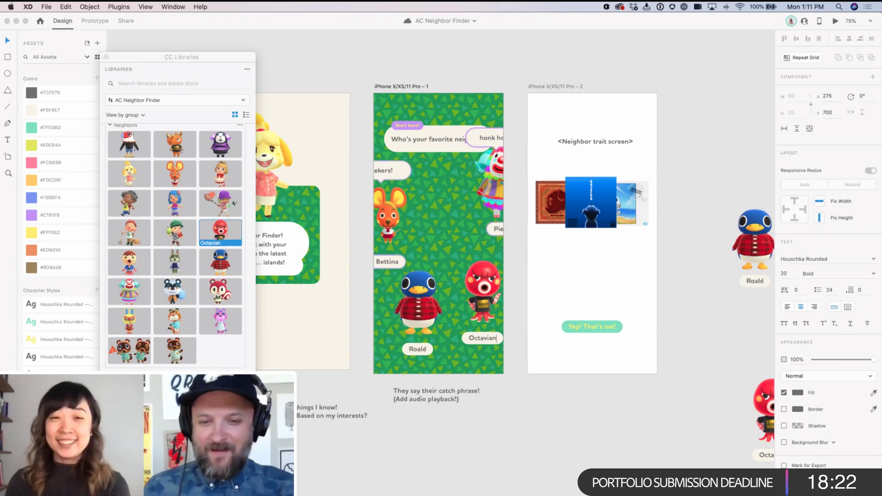
click(495, 315)
key(Escape)
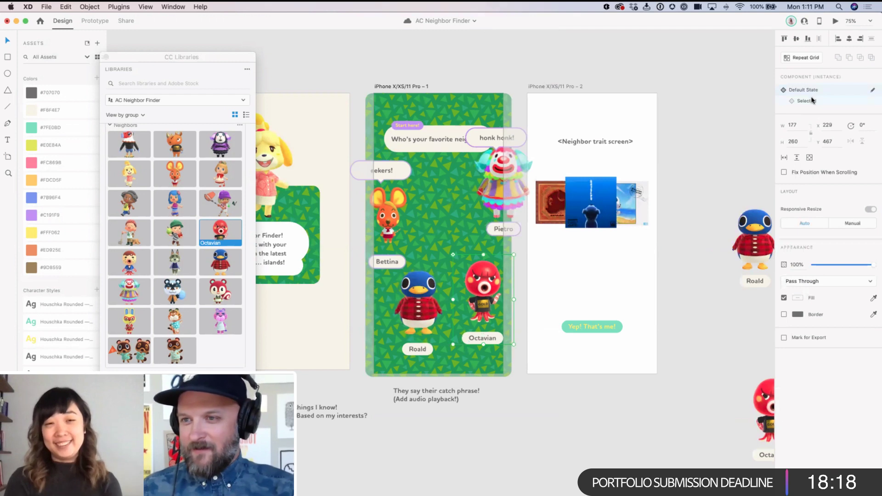
Step: Switch the Octavian component to its Selected state and replace Bettina's image there with Octavian from the library
click(812, 99)
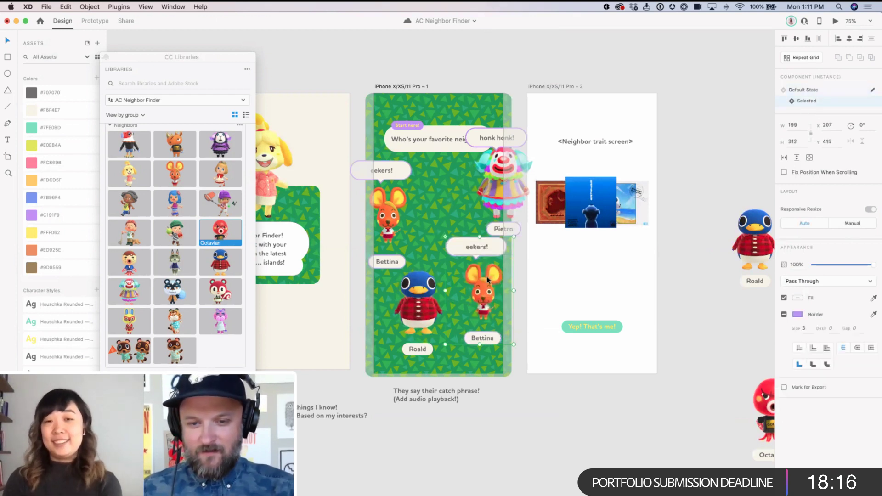
click(811, 90)
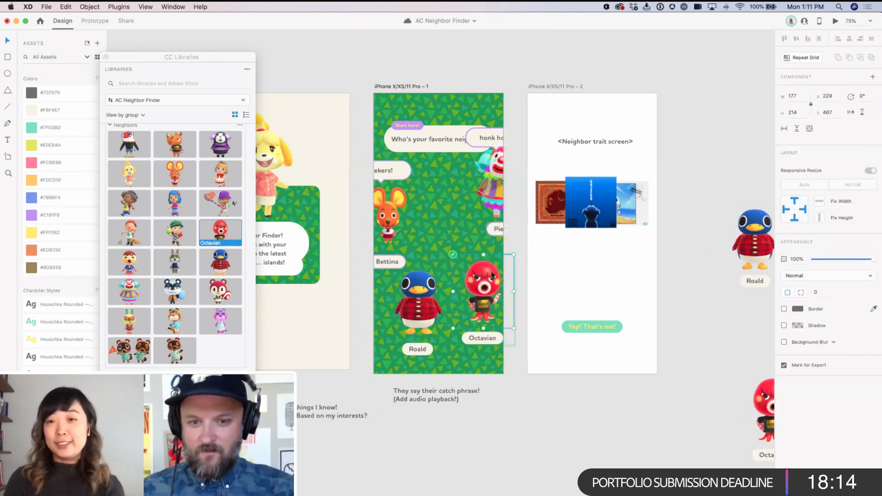
click(799, 102)
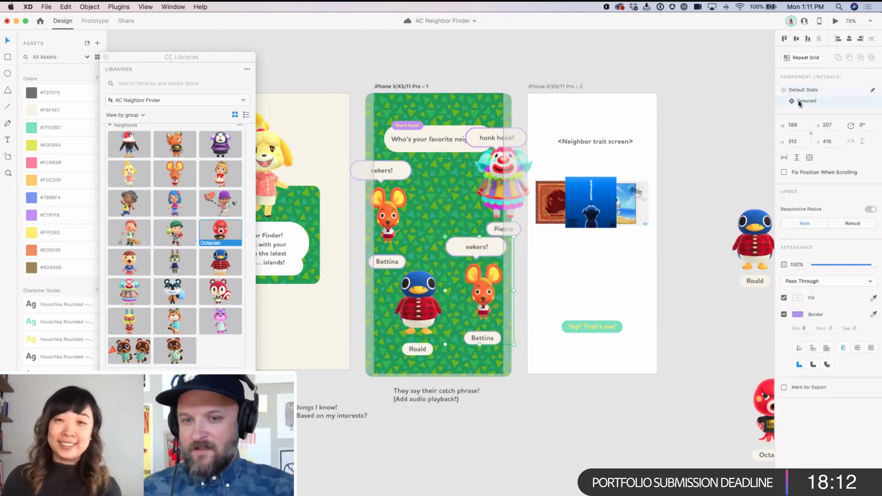
click(484, 272)
click(484, 272)
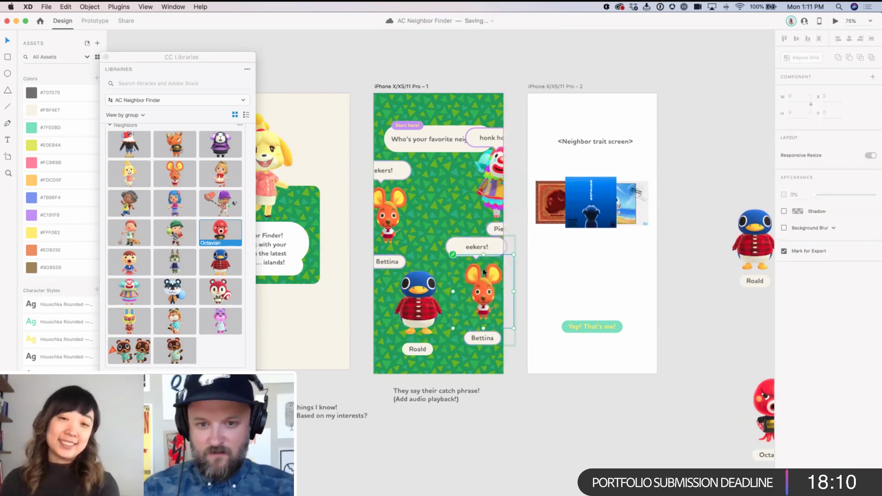
Step: Change the name plate in the component's Selected state from Bettina to "Octavian"
double_click(484, 338)
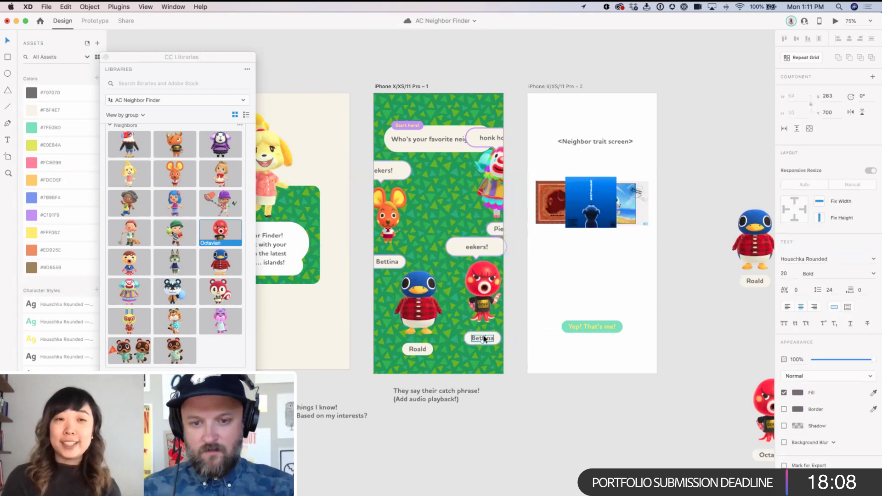
text(Ocatv)
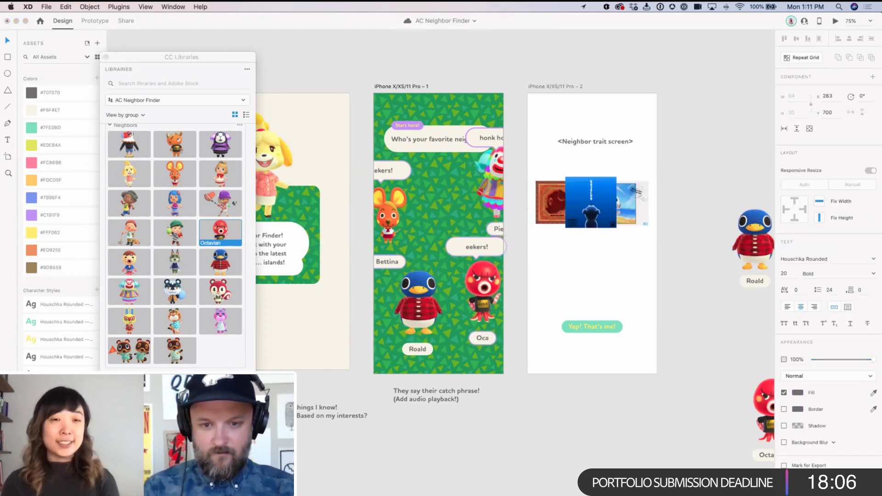
key(BackSpace)
key(BackSpace)
text(tavi)
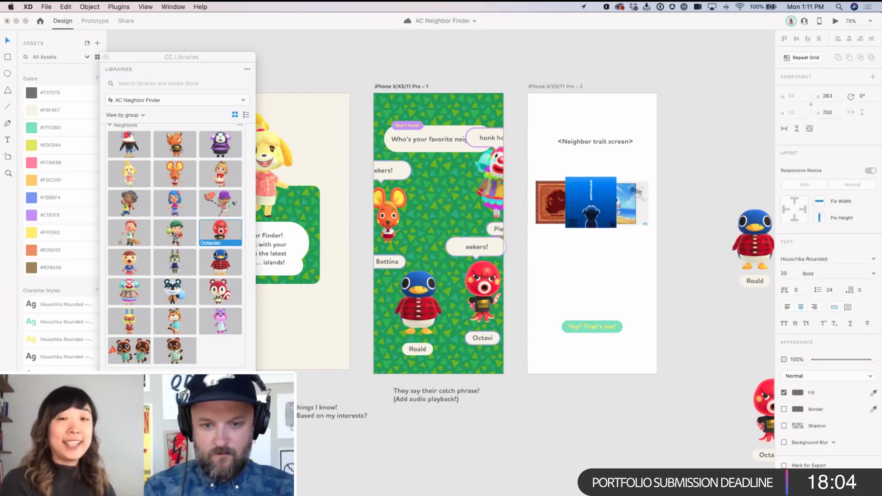
text(an)
key(Escape)
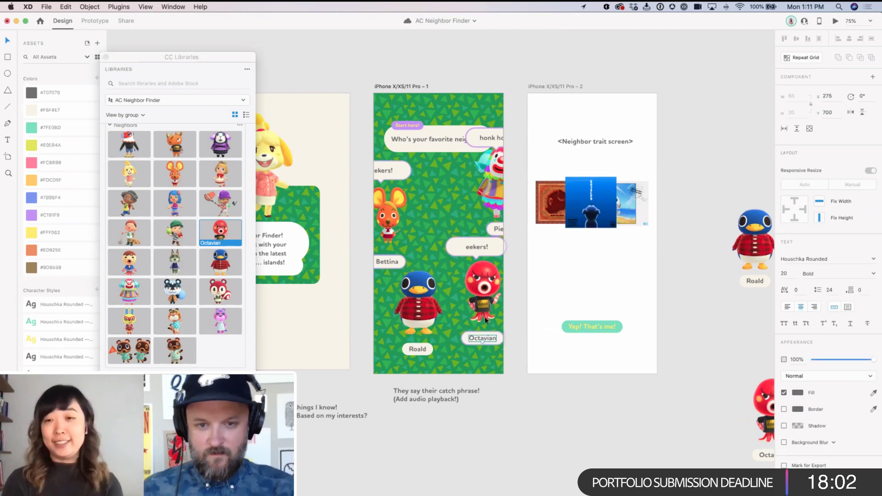
Step: Switch to Google Chrome, search the page for "octo", and open the list of Octopus villagers
key(super+Tab)
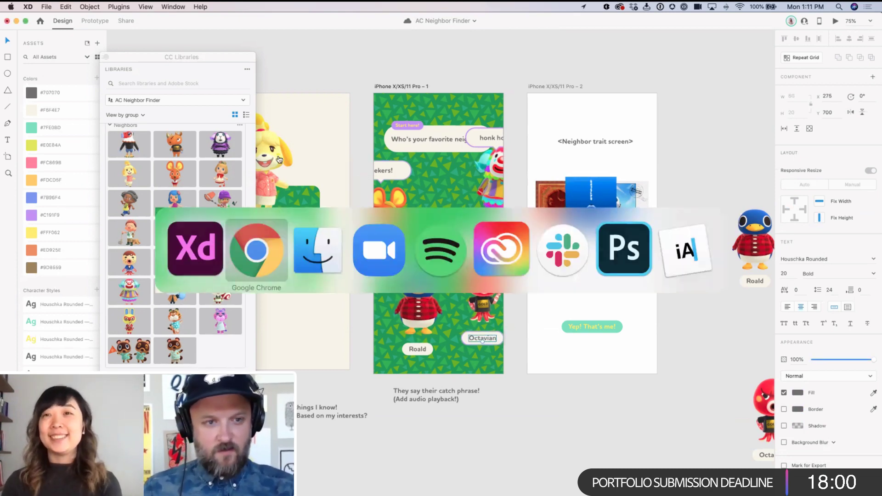
key(super+f)
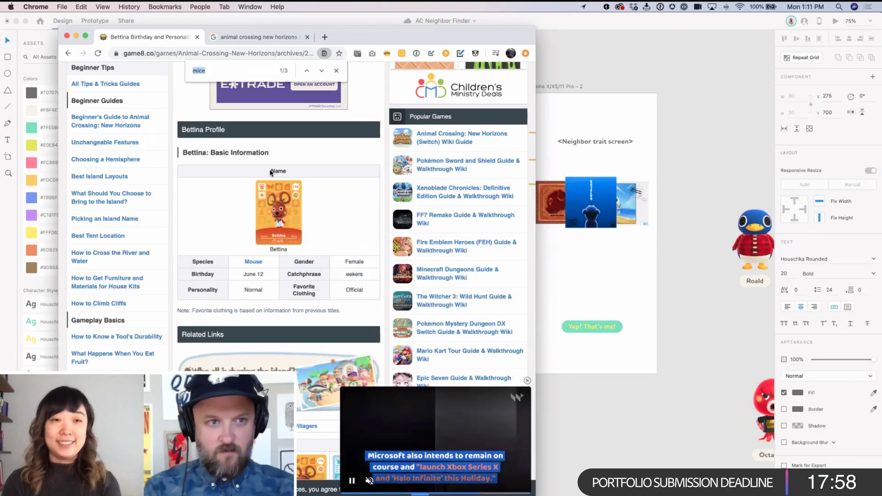
text(octo)
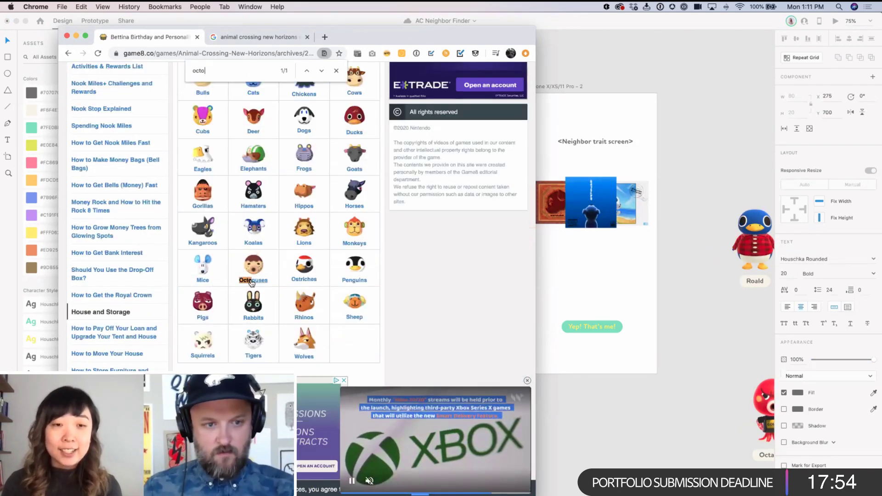
scroll(278, 275, down, 5)
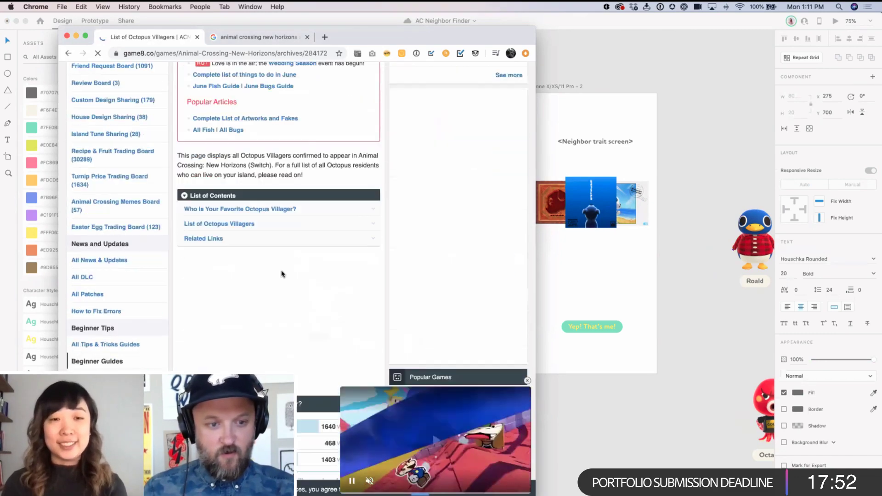
scroll(281, 274, down, 10)
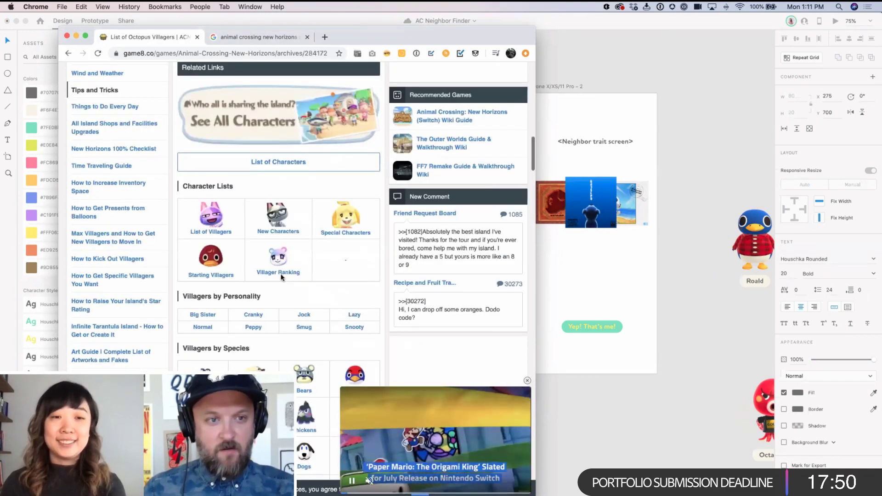
scroll(282, 279, up, 2)
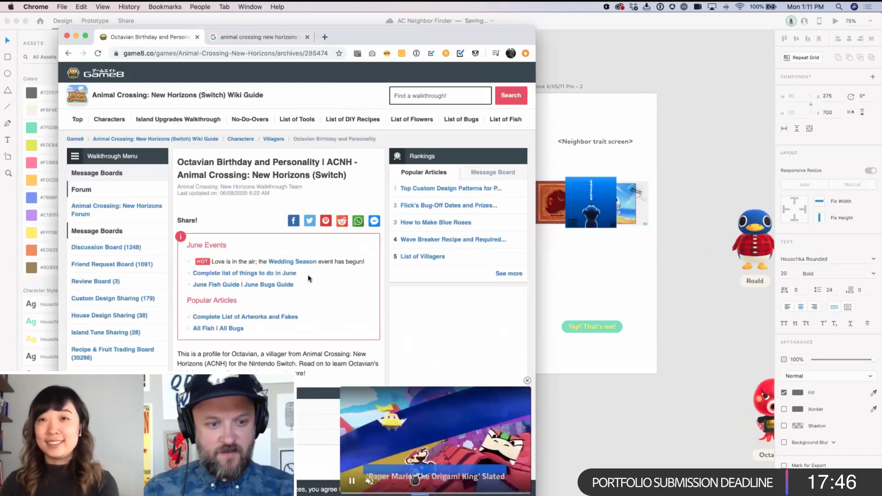
scroll(307, 274, down, 5)
scroll(309, 279, down, 8)
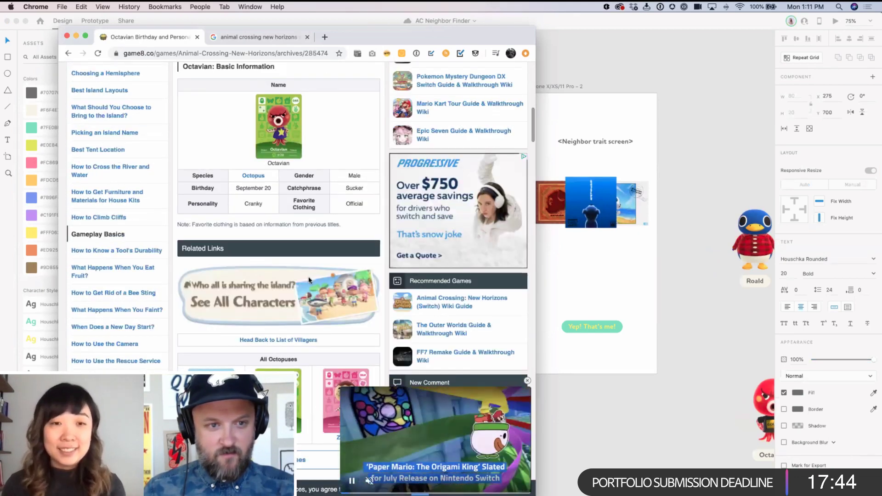
scroll(310, 279, up, 1)
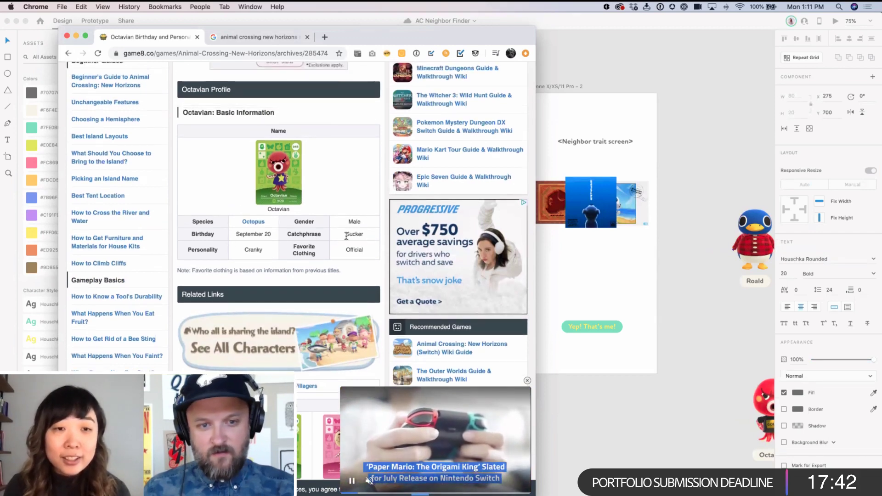
drag(347, 235, 363, 237)
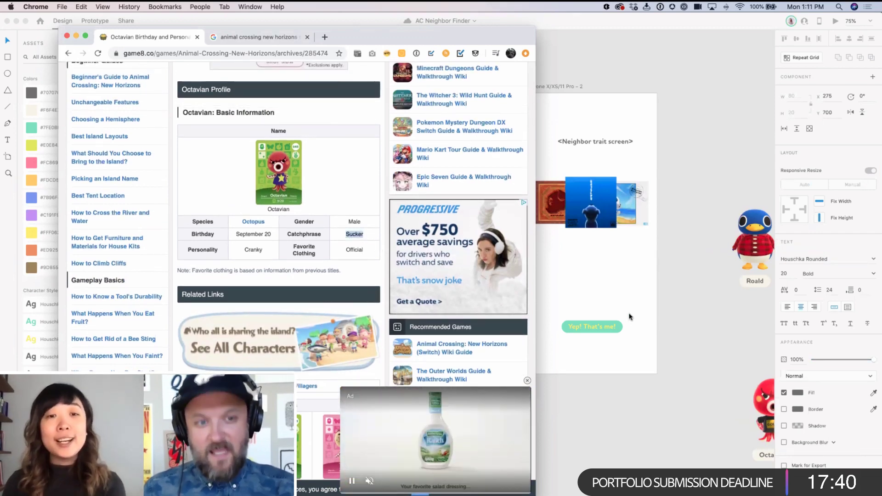
Step: Return to Adobe XD and change the speech bubble above Octavian to "Sucker."
click(643, 308)
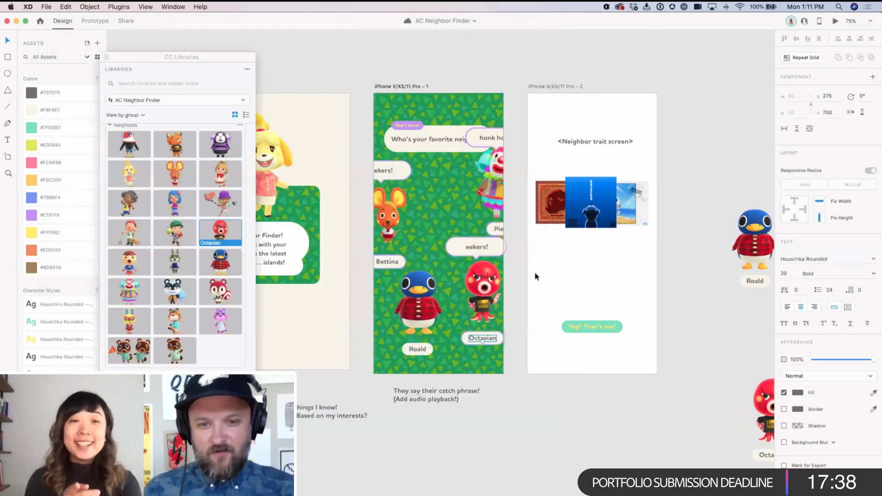
double_click(470, 248)
key(super+Tab)
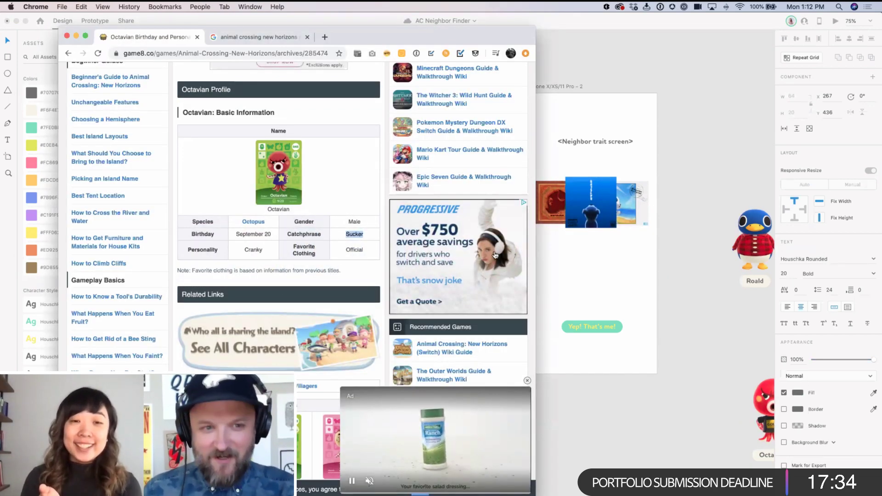
click(565, 271)
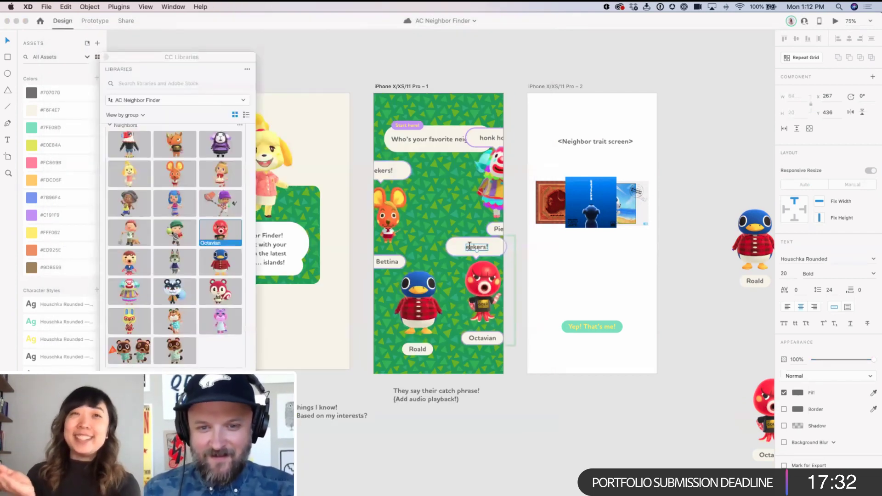
text(Sucker)
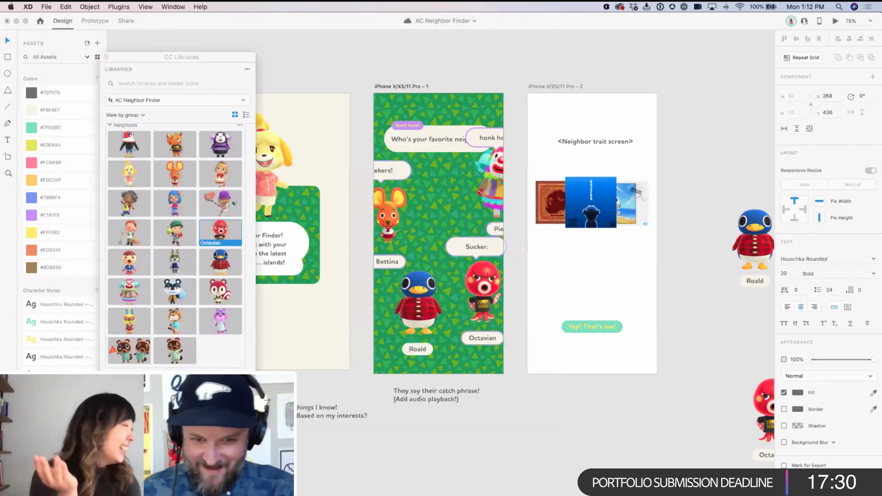
key(Escape)
key(Escape)
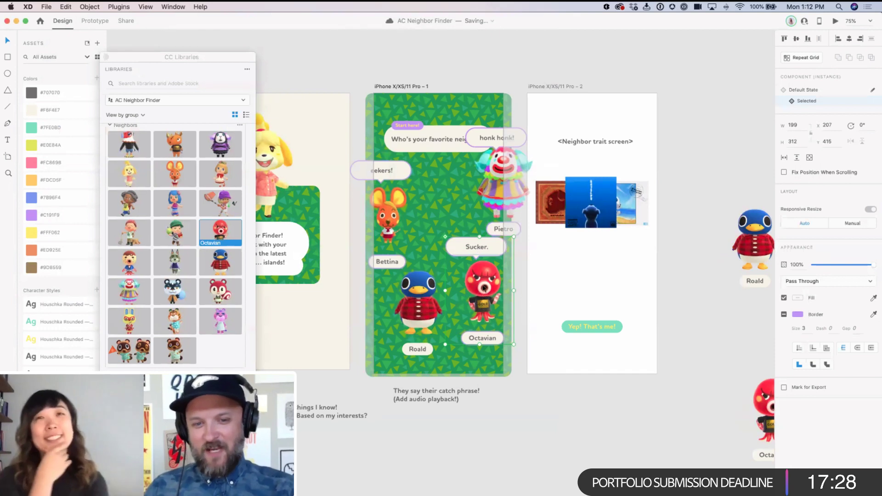
Step: Set Octavian's component to Default State, move it to X 258, Y 427, and place a duplicate between Bettina and Pietro at X 130, Y 239
drag(483, 288, 485, 280)
click(809, 90)
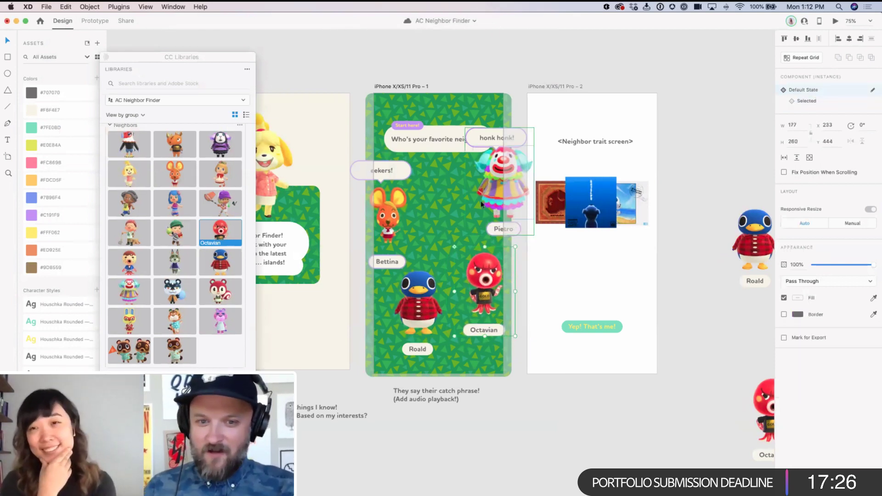
key(alt)
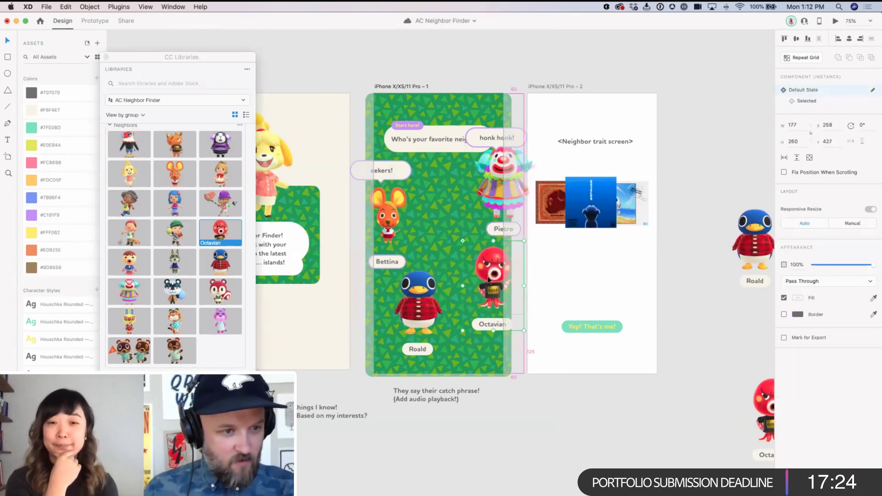
drag(488, 302, 445, 237)
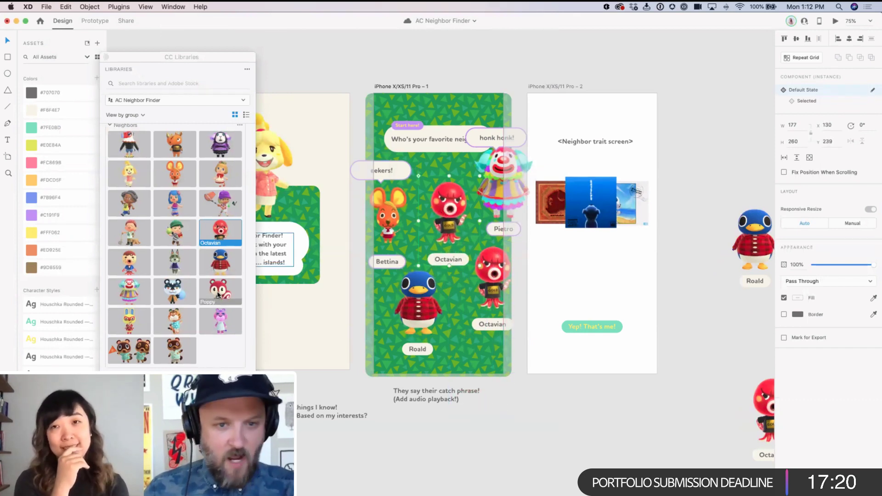
Step: Replace the upper-middle Octavian's image with Poppy from the Neighbors library group and change the name plate to "Poppy"
drag(219, 295, 471, 186)
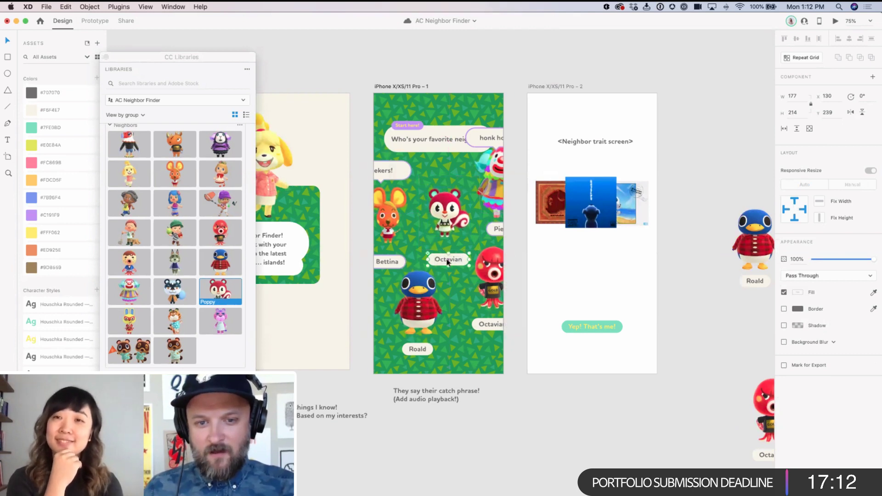
double_click(448, 259)
double_click(447, 260)
text(Poppy)
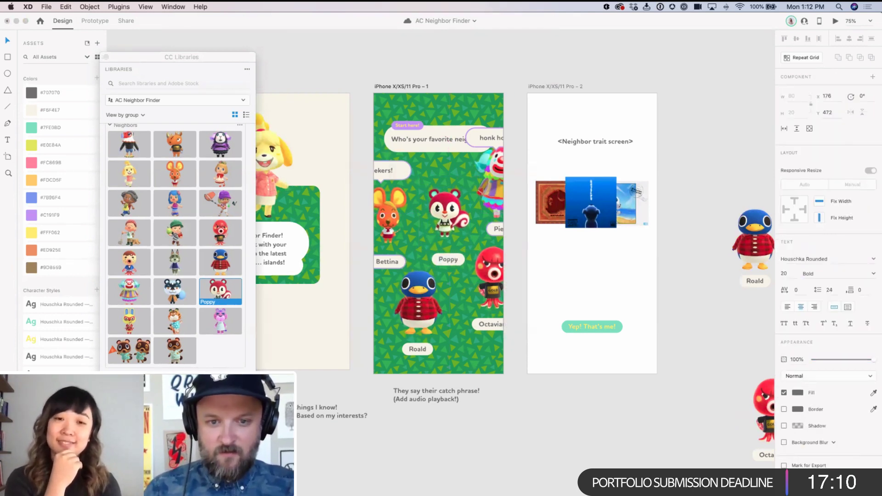
key(Escape)
key(Escape)
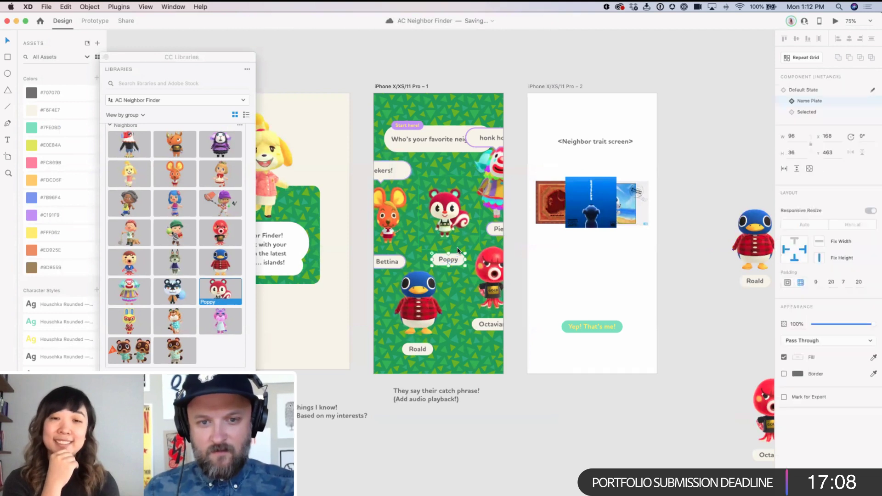
key(Escape)
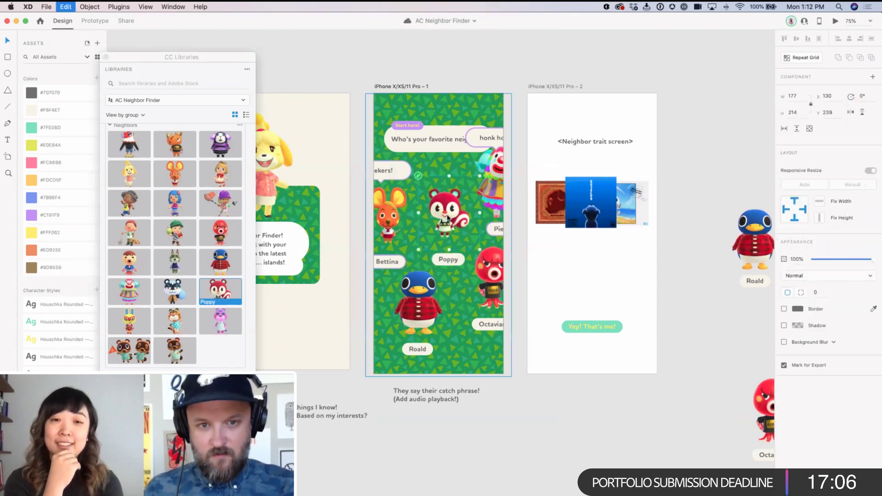
Step: Show the Poppy component's Selected state and change its name plate to "Poppy"
click(838, 101)
click(440, 212)
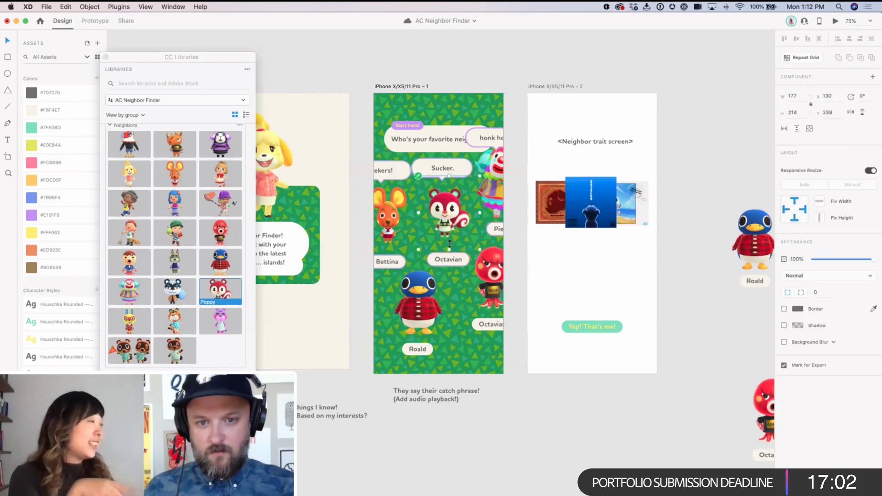
double_click(450, 260)
double_click(450, 261)
text(Po)
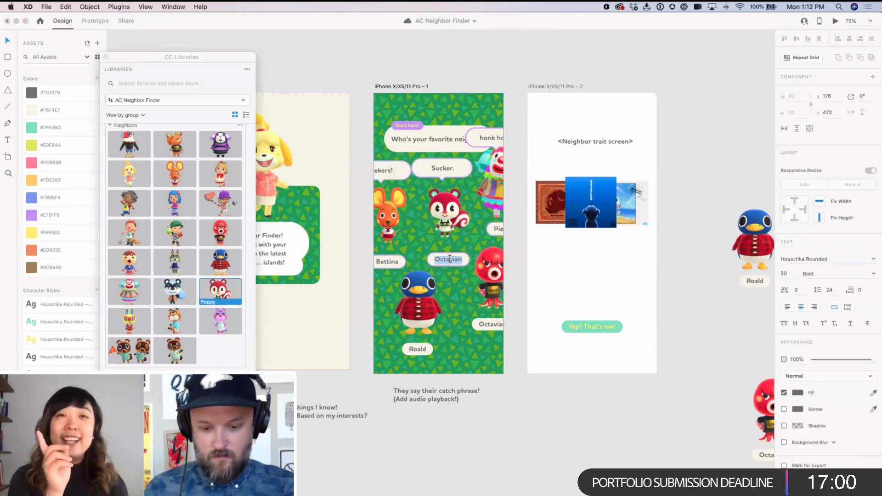
text(ppy)
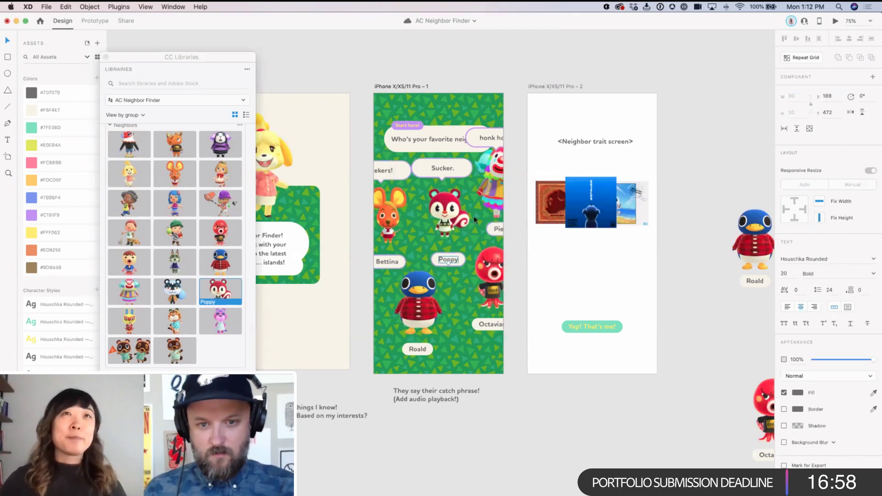
key(Escape)
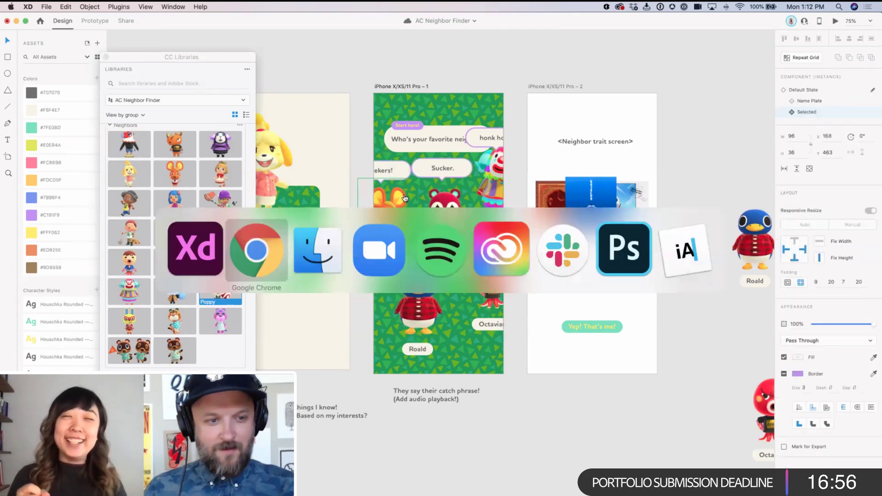
Step: Switch to Chrome, find "squ" on the villager wiki page and open the Squirrels list
key(super+Tab)
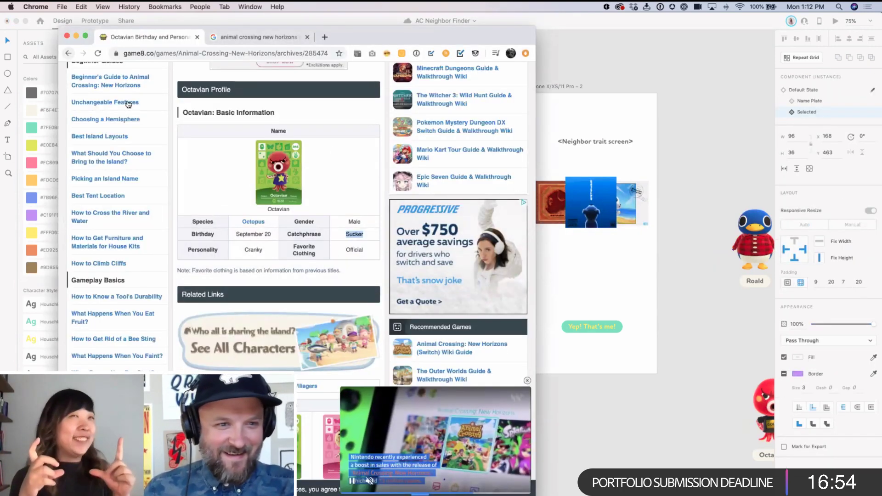
key(super+f)
text(squ)
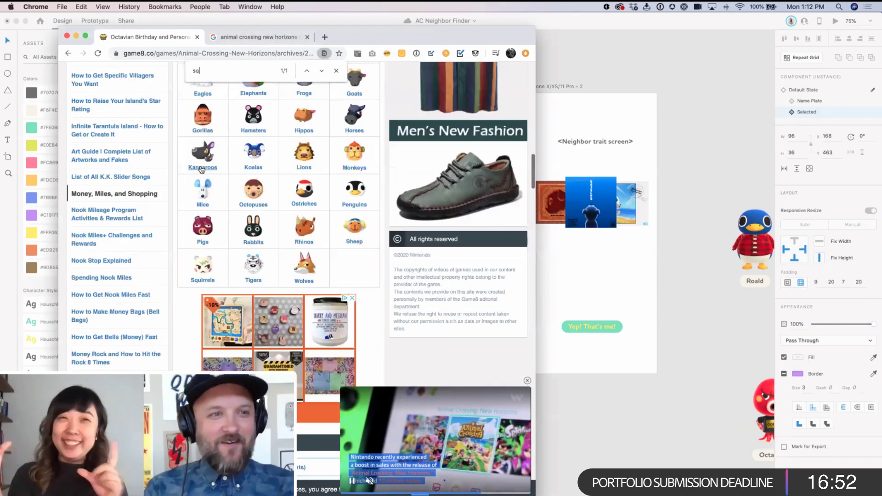
click(203, 271)
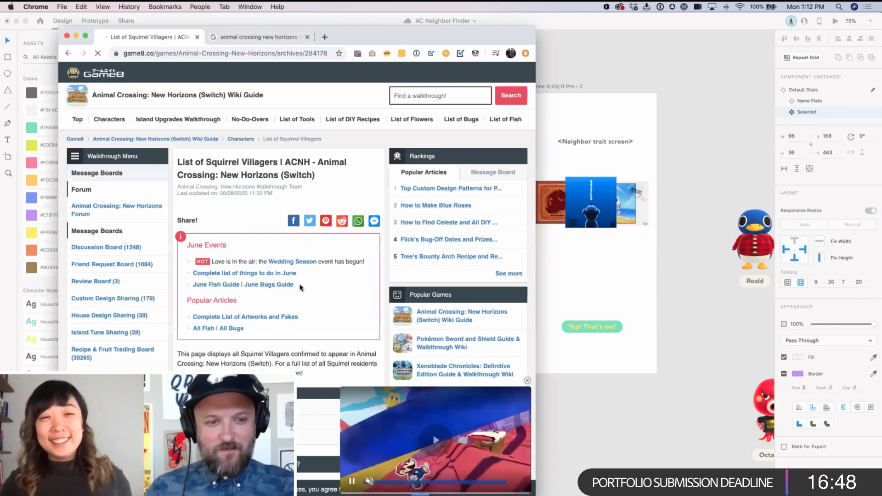
scroll(299, 287, down, 10)
scroll(299, 286, down, 15)
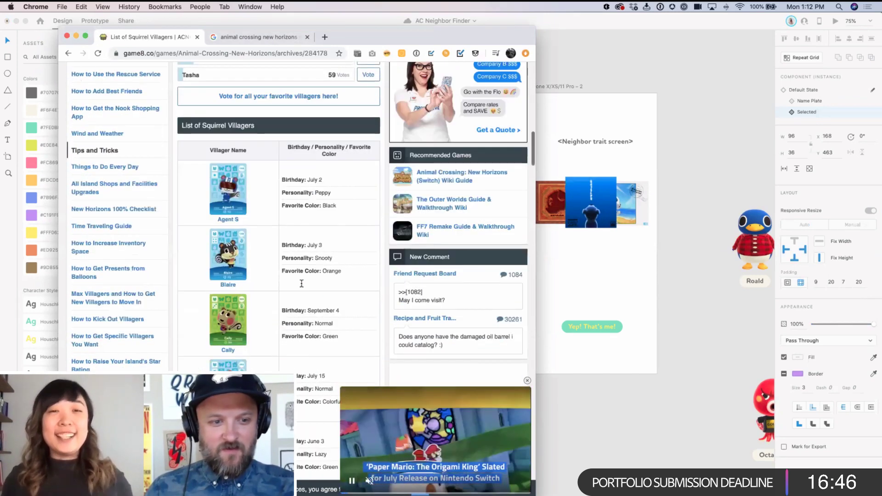
scroll(306, 280, down, 5)
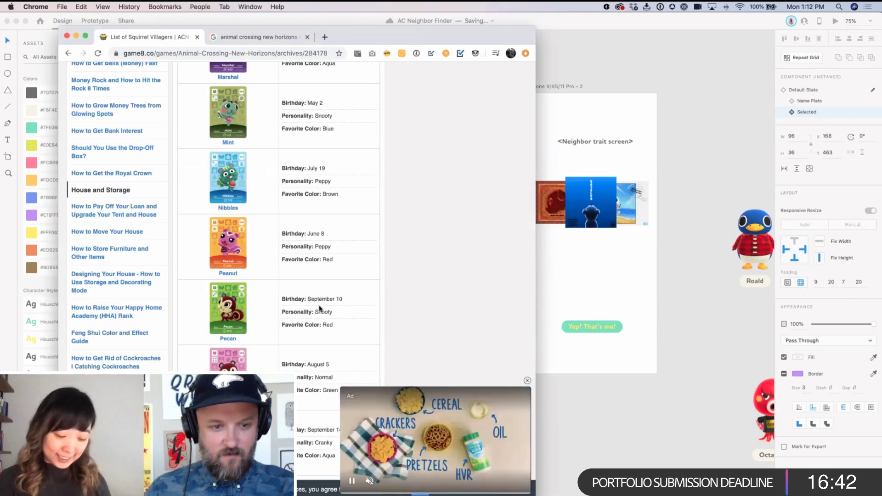
click(228, 361)
scroll(302, 317, down, 5)
scroll(301, 316, down, 3)
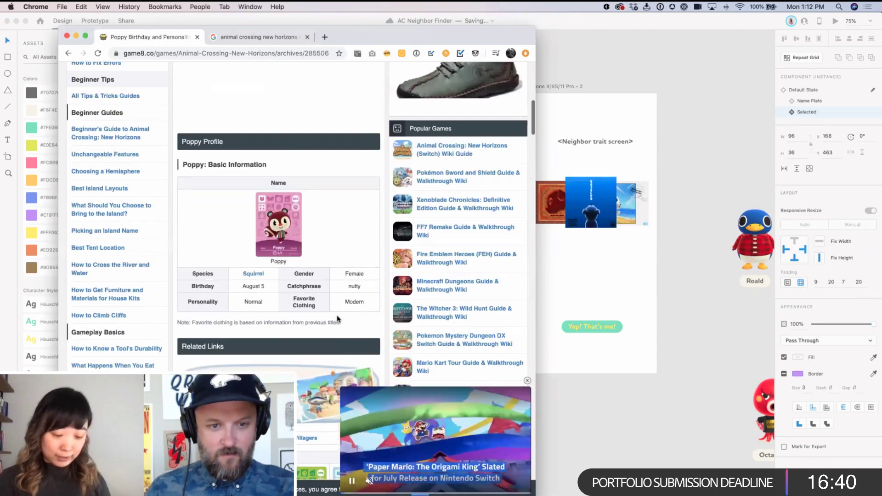
double_click(359, 286)
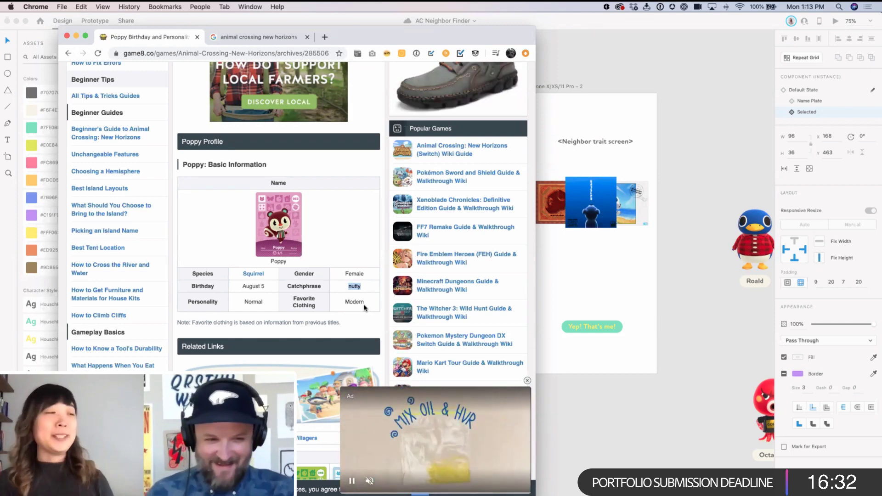
key(super+c)
Step: Switch back to XD, replace Poppy's speech bubble text with "Nutty! :)" and return the component to its Default State
click(572, 288)
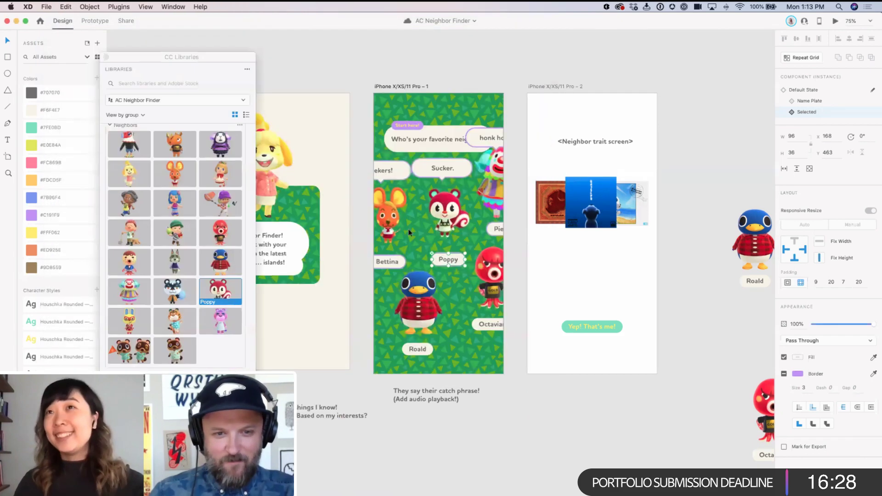
click(442, 169)
double_click(441, 168)
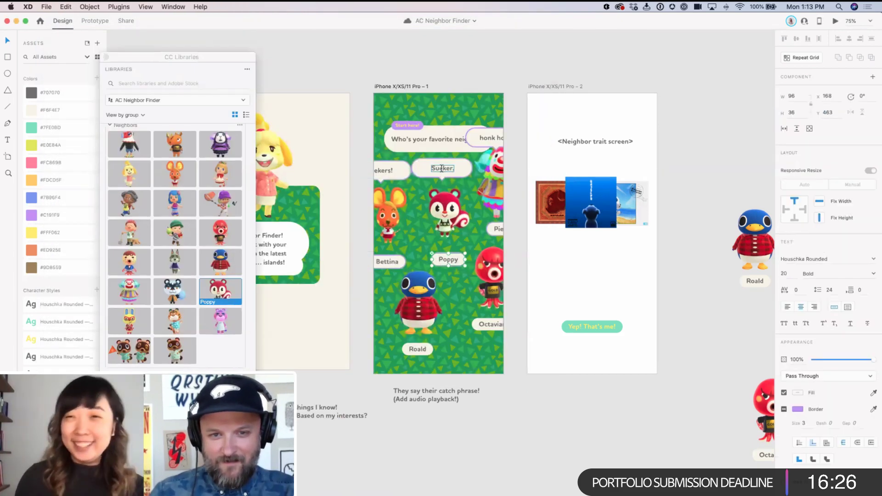
key(super+v)
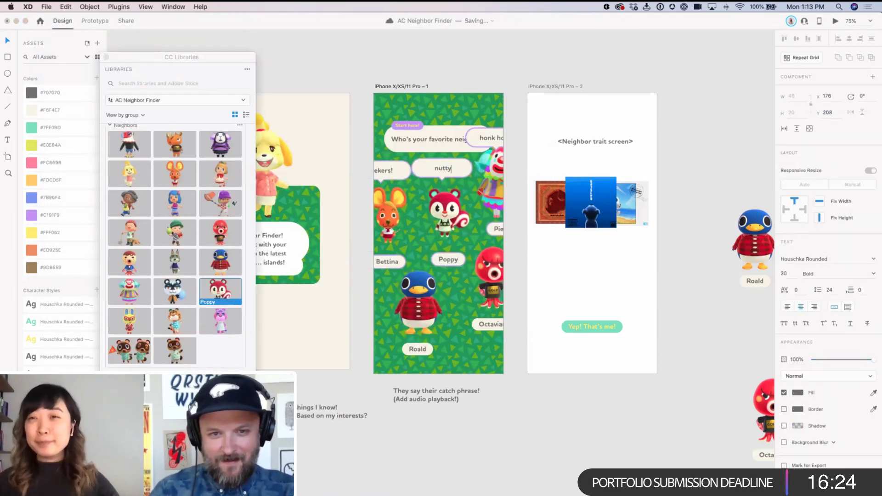
key(Right)
text(\)
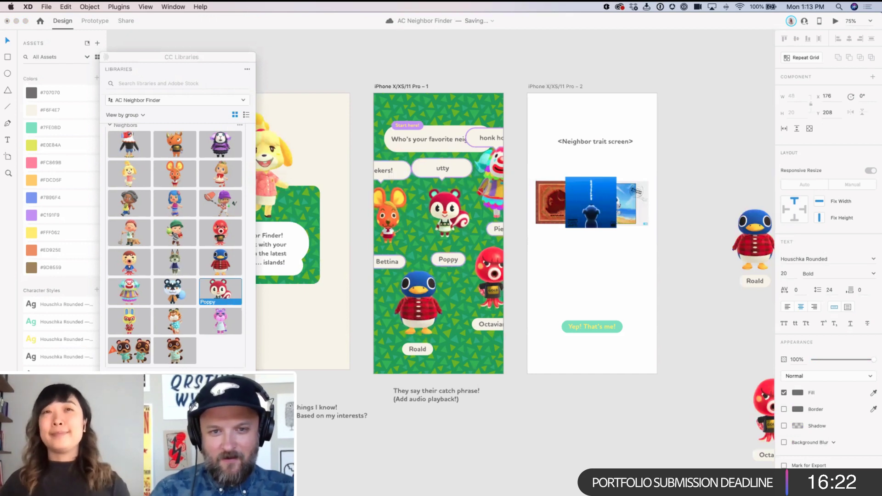
text(N)
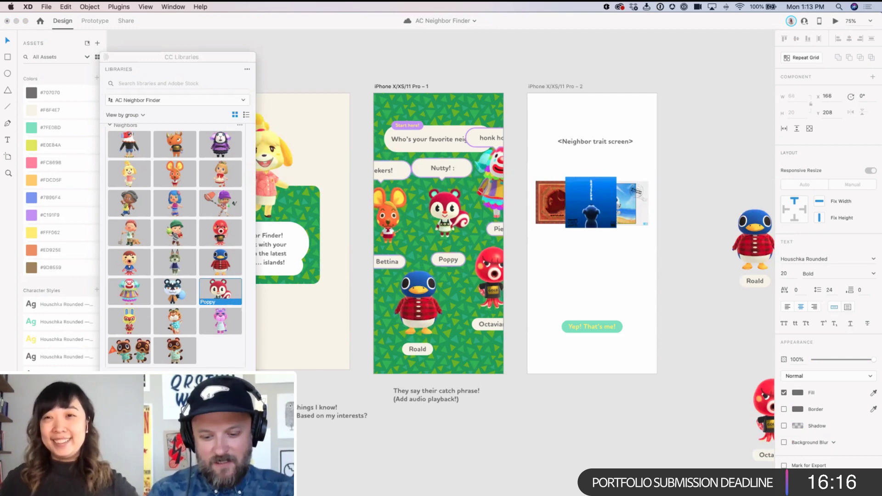
click(508, 269)
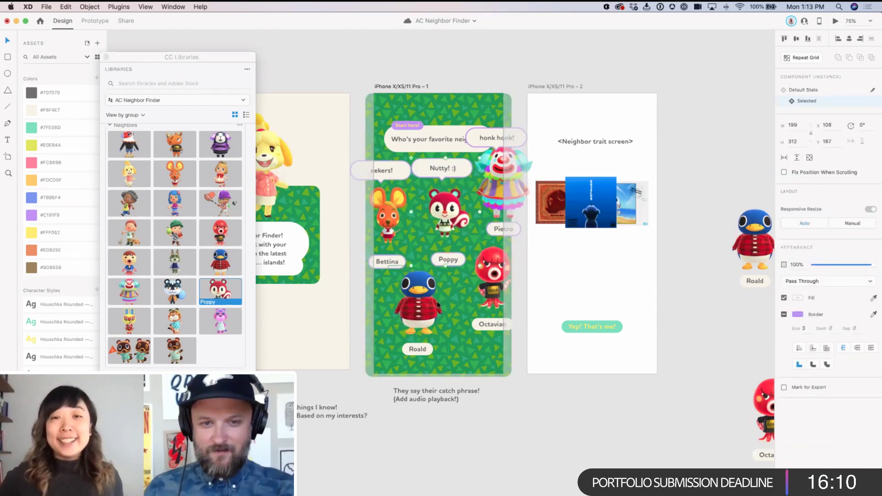
click(818, 90)
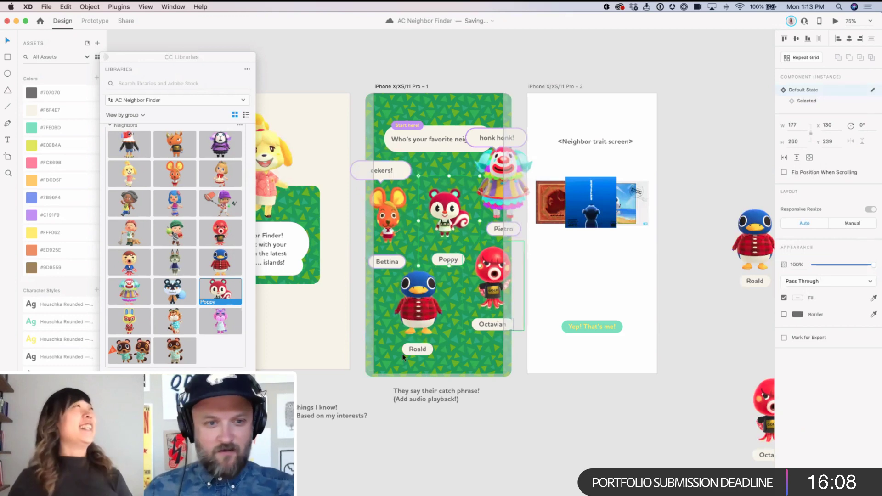
Step: Check Poppy's favorite clothing on her wiki profile in Chrome and compare it with her outfit on the XD artboard
key(super+Tab)
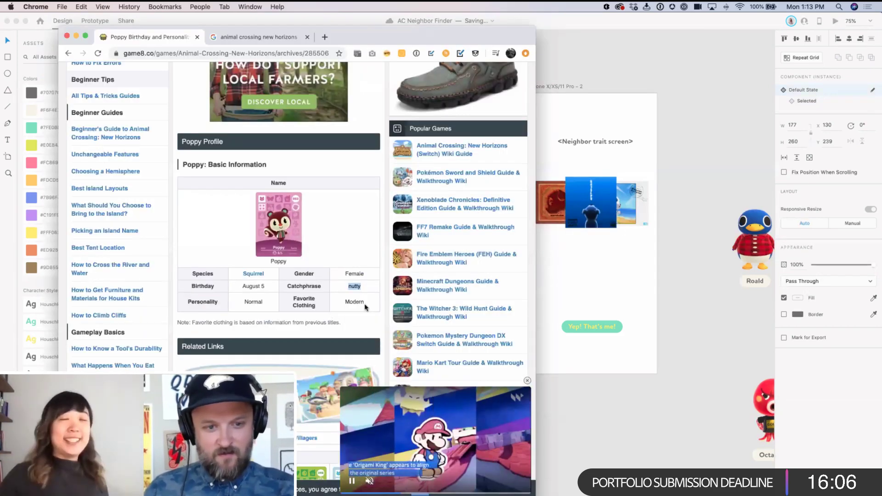
click(358, 303)
double_click(359, 302)
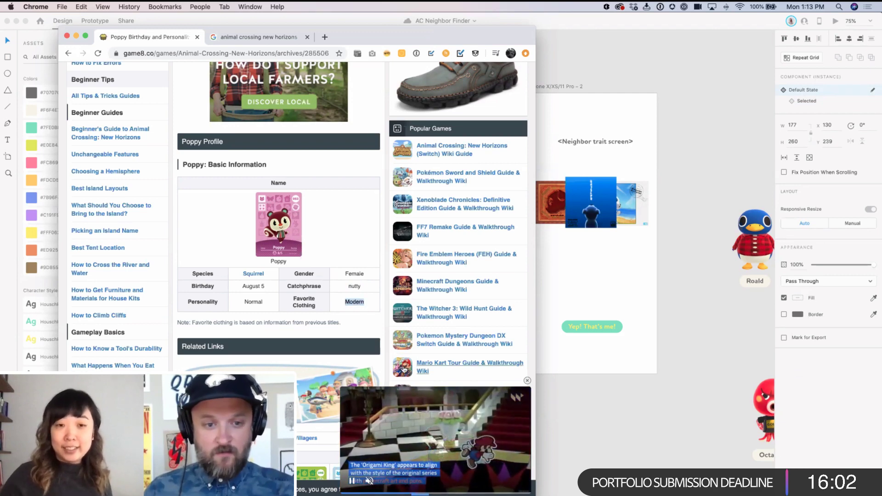
click(574, 291)
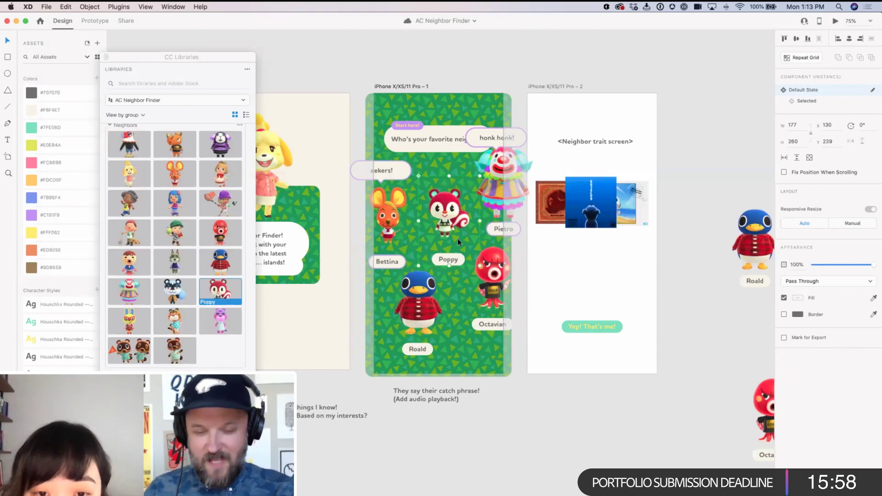
scroll(458, 239, up, 5)
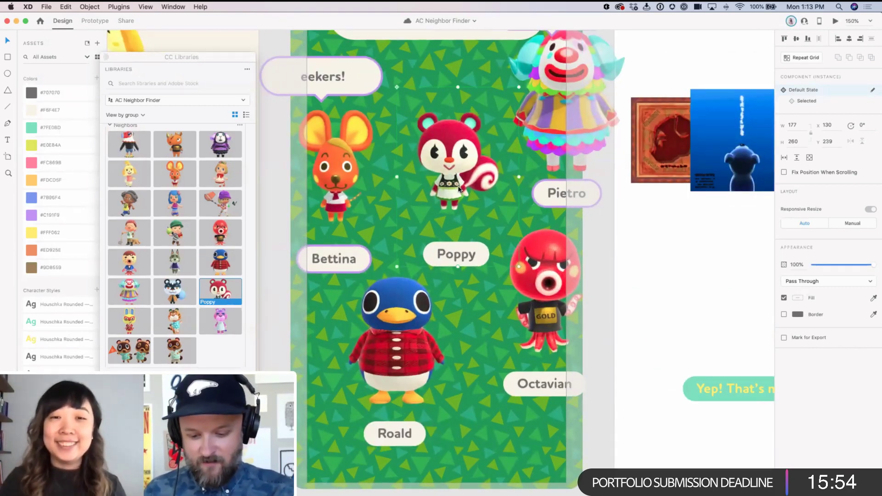
scroll(459, 190, up, 2)
scroll(459, 189, down, 5)
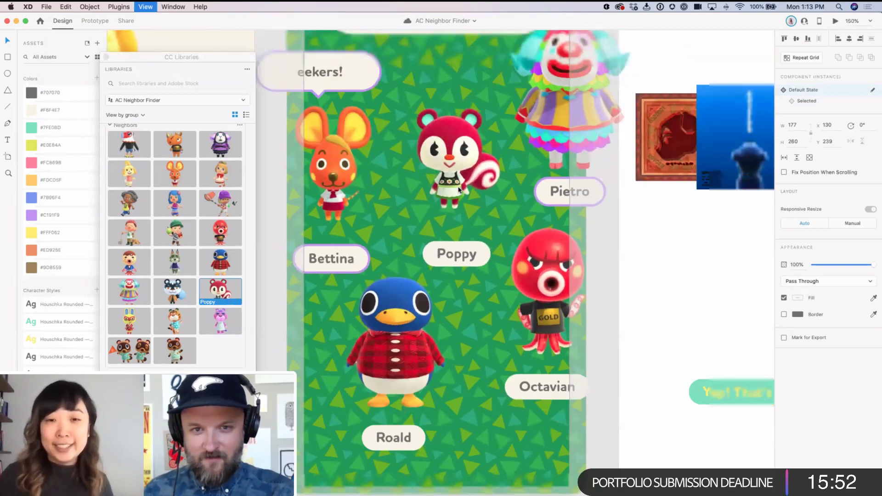
Step: Move Octavian, Roald and Pietro outward to the artboard's edges, setting Bettina and Pietro to their Default State
drag(487, 277, 506, 322)
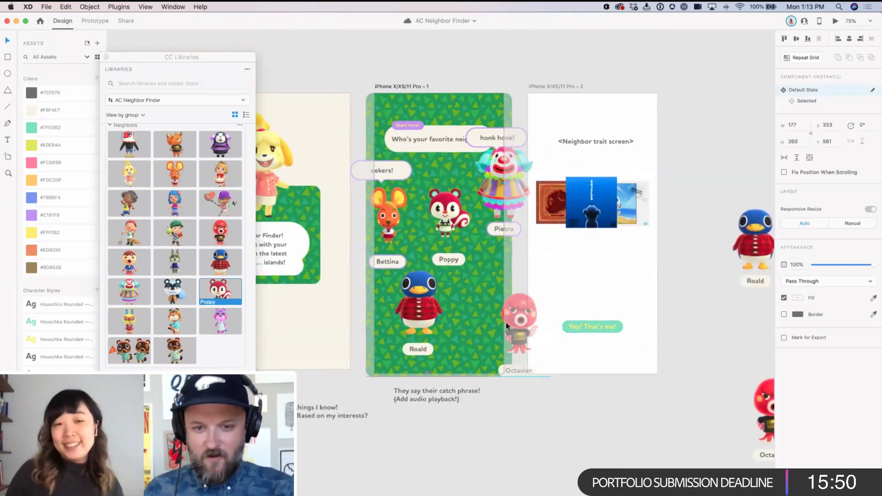
drag(427, 319, 420, 375)
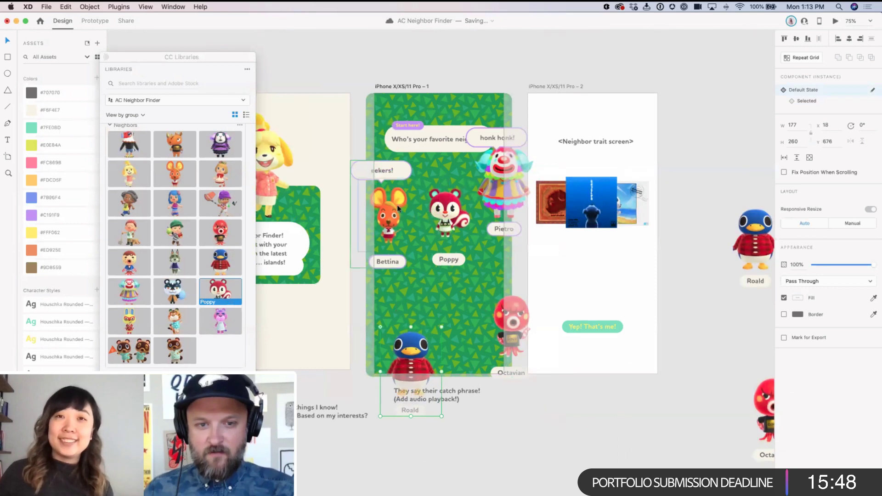
click(389, 216)
click(820, 90)
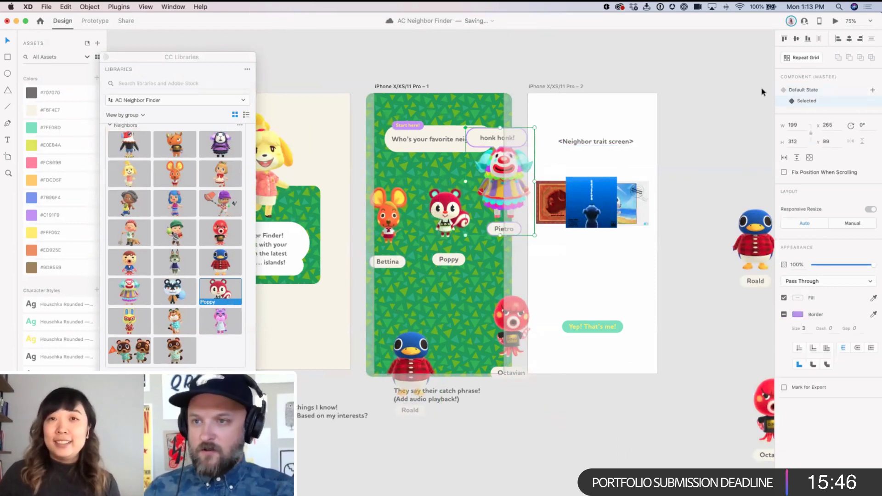
mouse_move(498, 162)
mouse_down()
mouse_move(514, 221)
mouse_move(508, 139)
mouse_move(504, 177)
mouse_up()
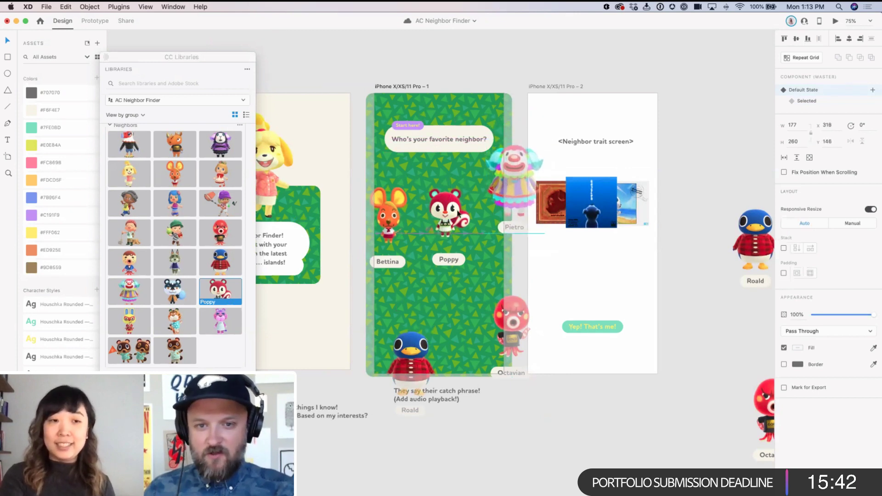
Step: Reposition Poppy in the artboard's lower middle, Bettina over its left edge and Roald over its lower-left corner
drag(458, 214, 468, 289)
drag(381, 208, 352, 184)
drag(451, 283, 440, 276)
drag(411, 367, 372, 382)
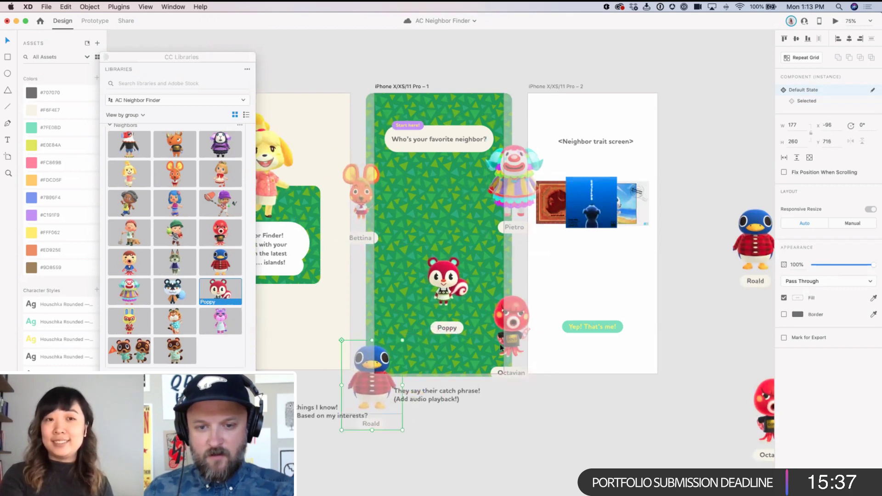
Step: Make the five neighbors a horizontal and vertical scroll group and extend its viewport to the artboard's top at 812 high
shift+click(511, 312)
shift+click(440, 279)
shift+click(361, 190)
shift+click(523, 181)
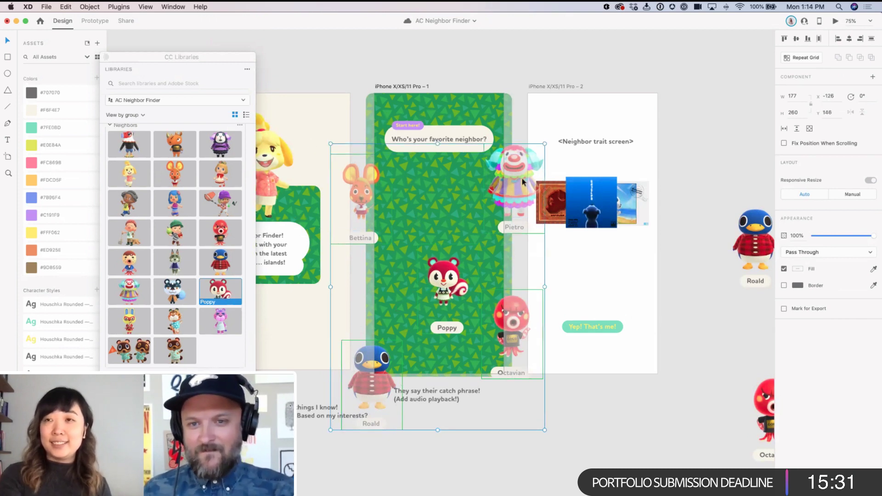
click(810, 130)
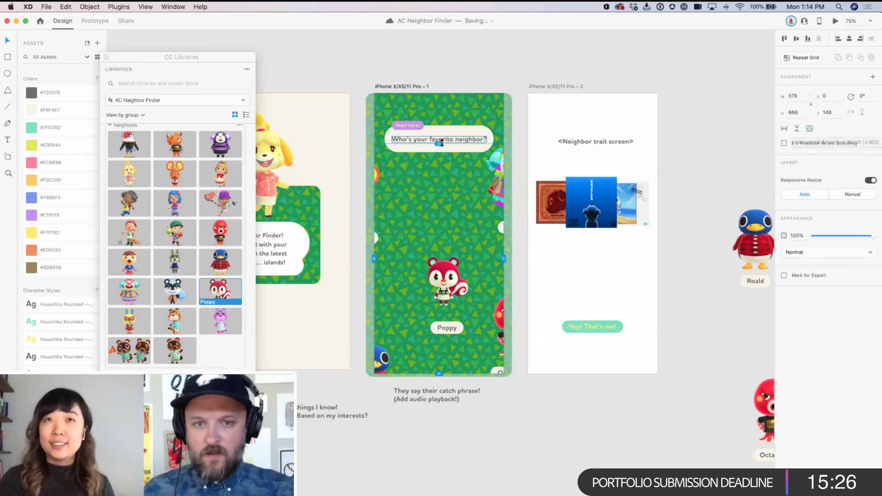
click(439, 95)
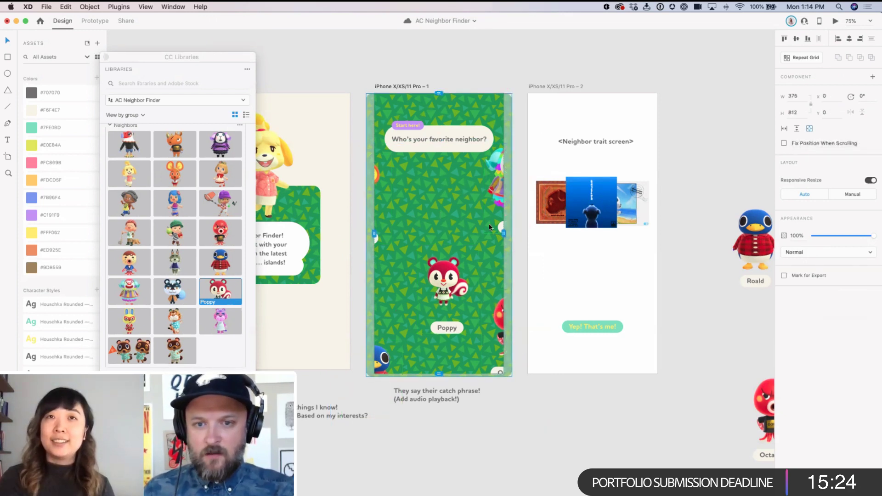
Step: Preview the neighbor screen, panning the scroll group in every direction and triggering the neighbors' catchphrases
drag(504, 234, 503, 235)
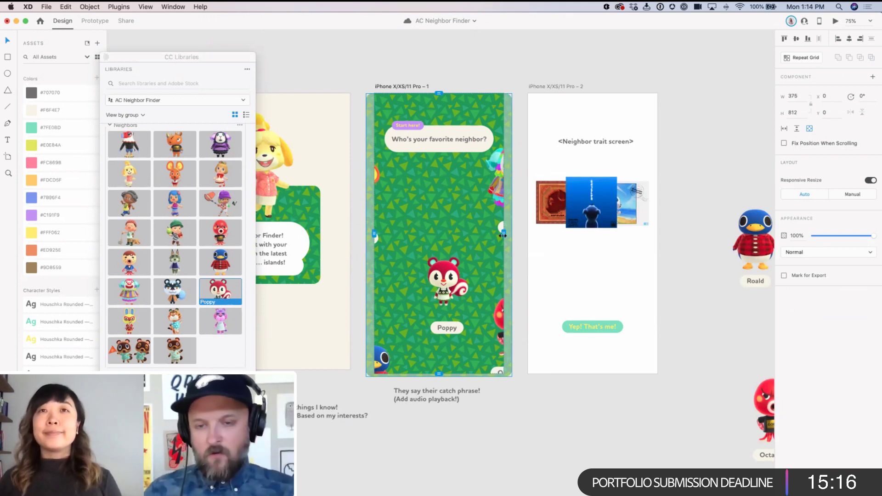
click(836, 21)
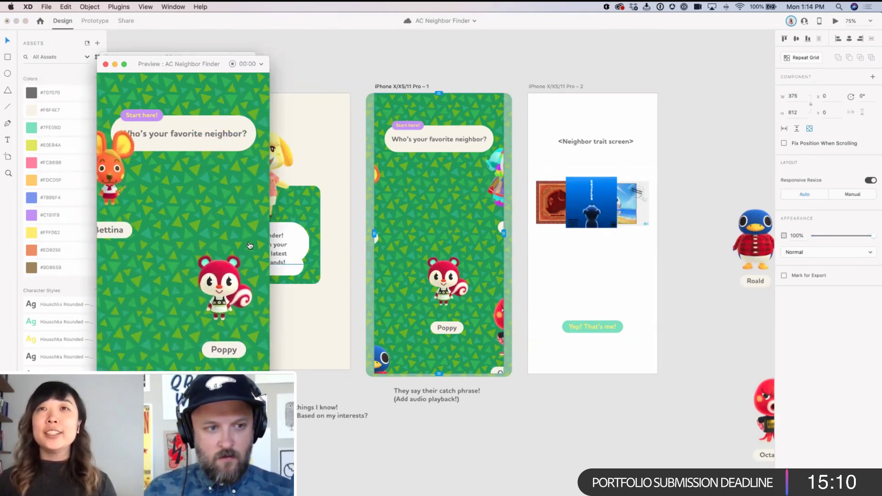
click(141, 206)
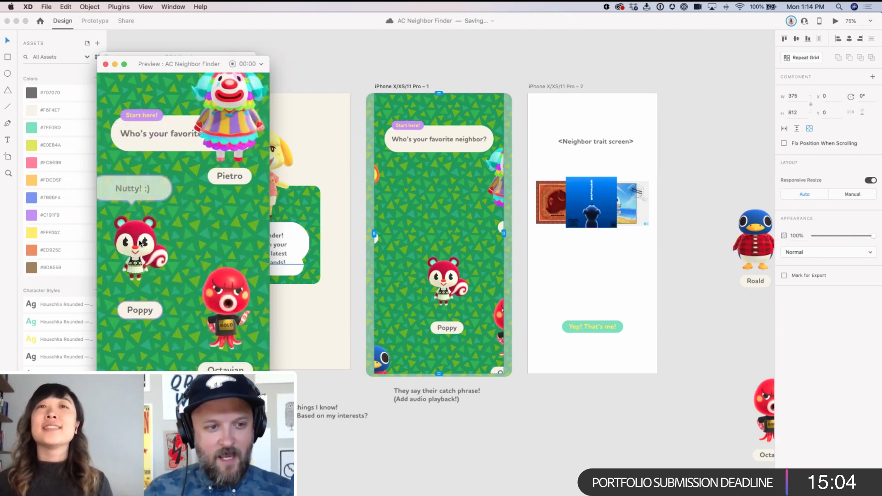
click(221, 167)
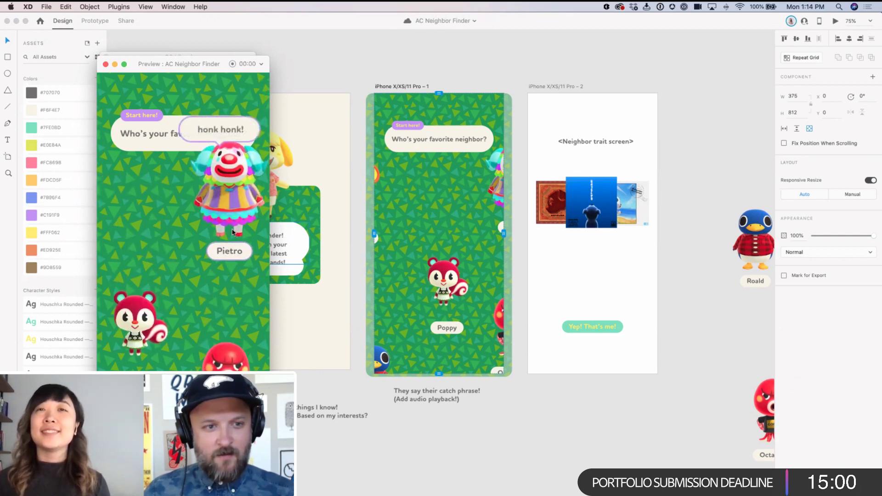
scroll(228, 267, down, 3)
click(225, 294)
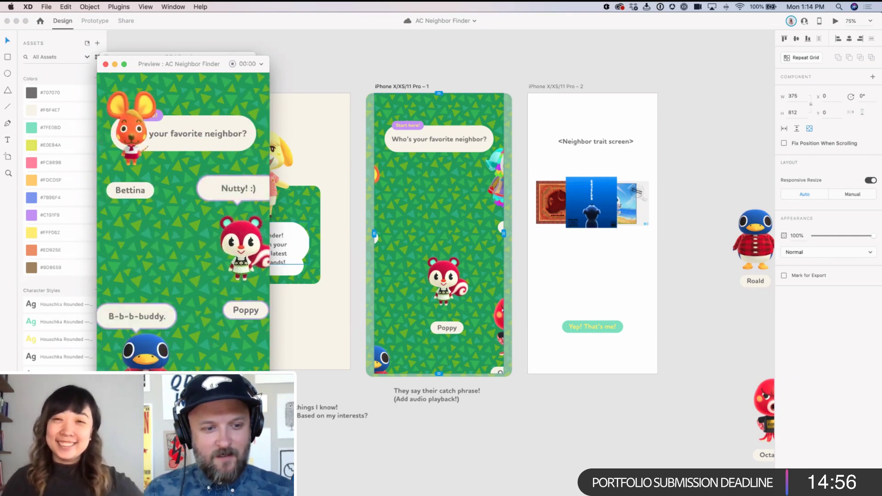
click(173, 363)
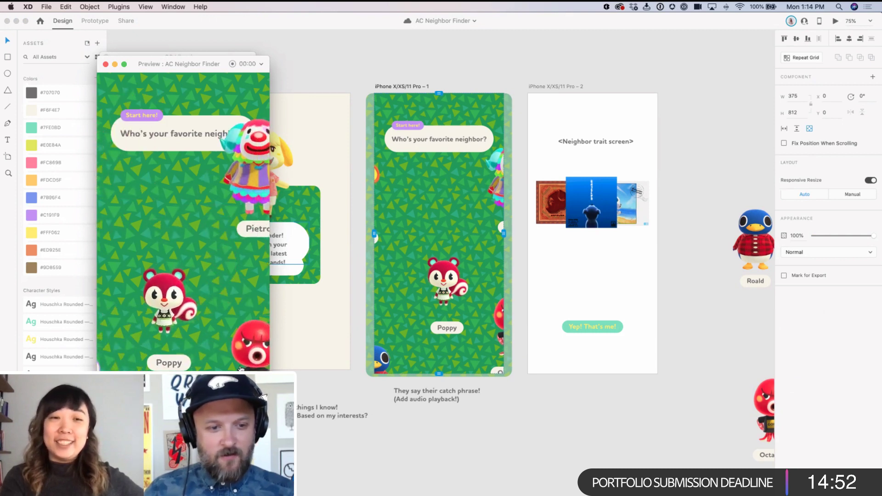
click(248, 182)
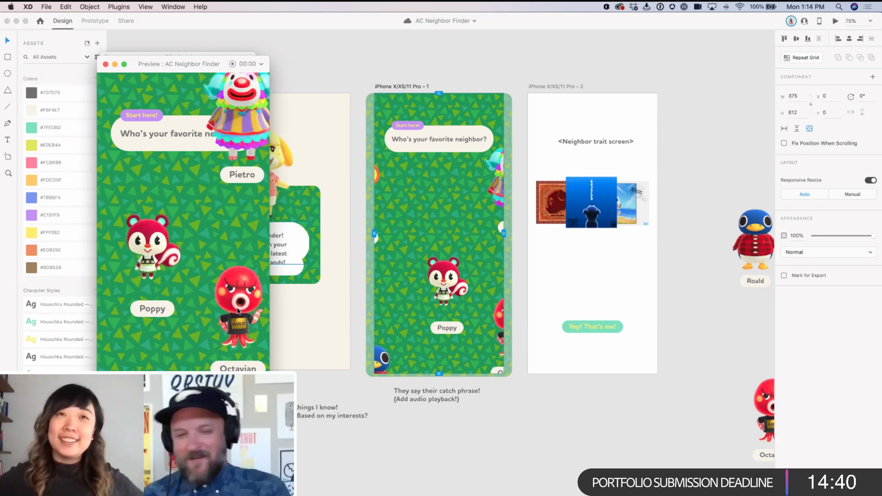
click(126, 285)
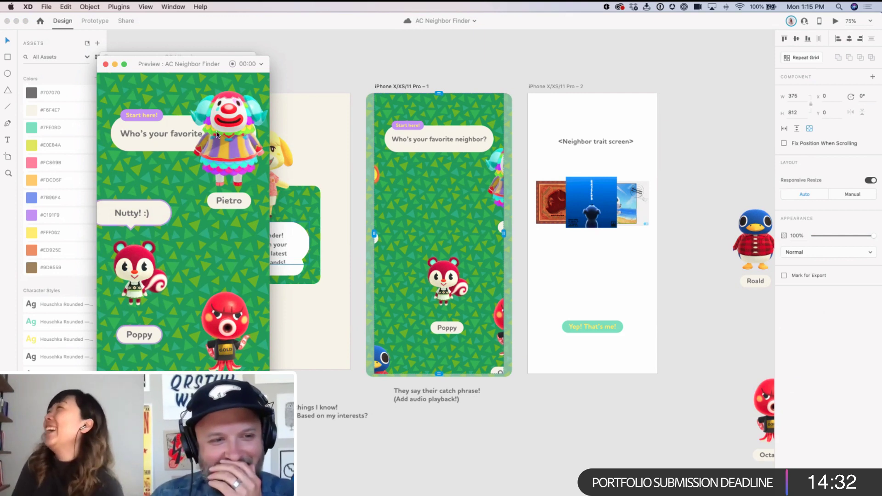
click(220, 193)
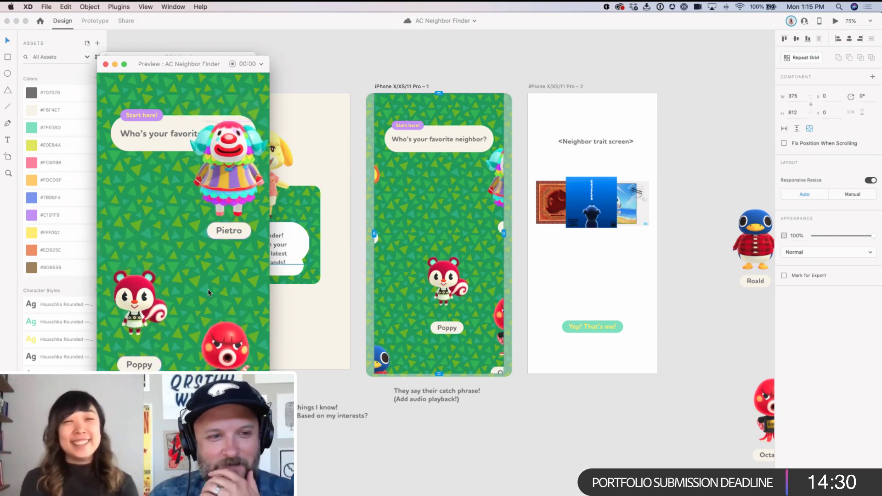
click(236, 169)
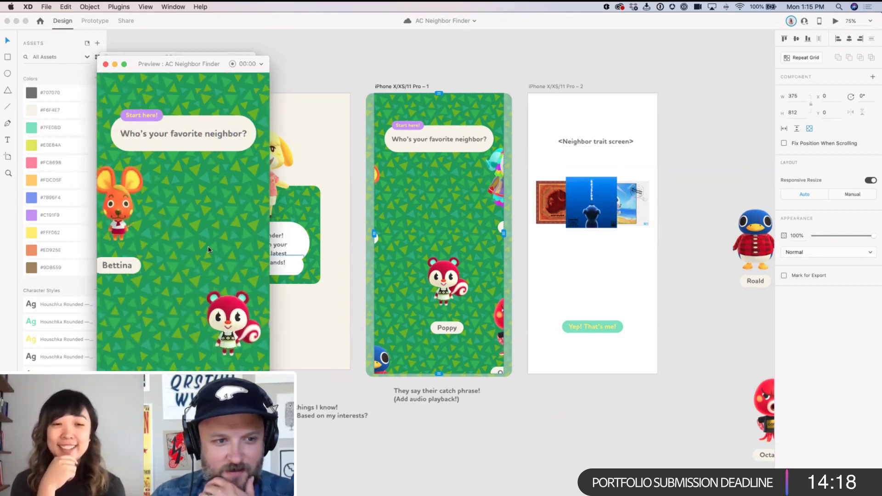
click(105, 65)
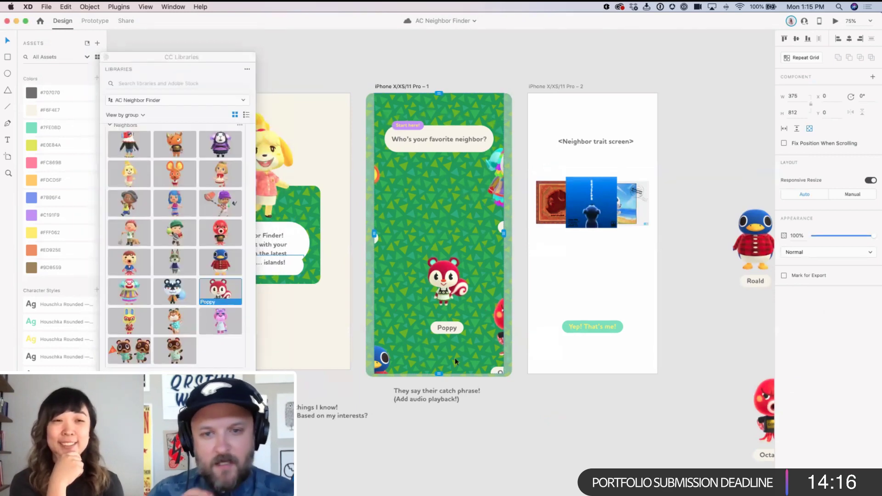
Step: Draw a rectangle inside the neighbors' scroll group and enlarge it to about 1060 by 1090 so it surrounds all five characters
click(446, 269)
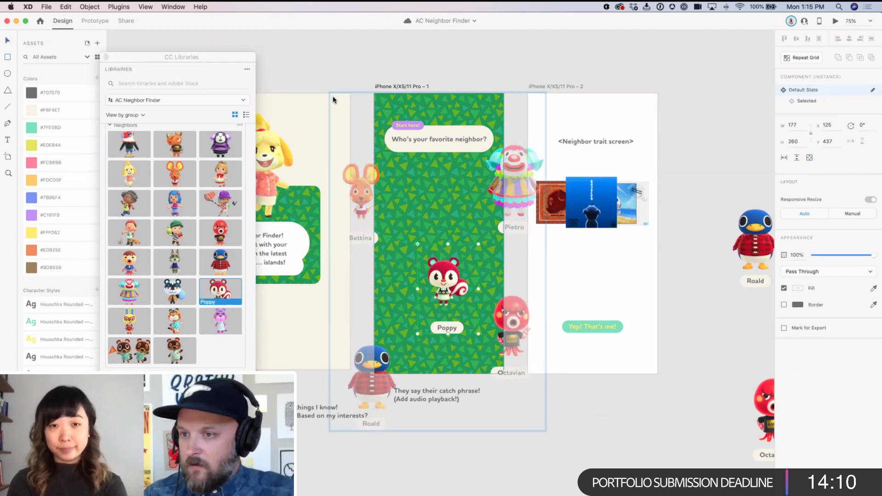
key(r)
mouse_move(338, 101)
mouse_down()
mouse_move(416, 184)
mouse_move(465, 208)
mouse_up()
drag(429, 177, 353, 145)
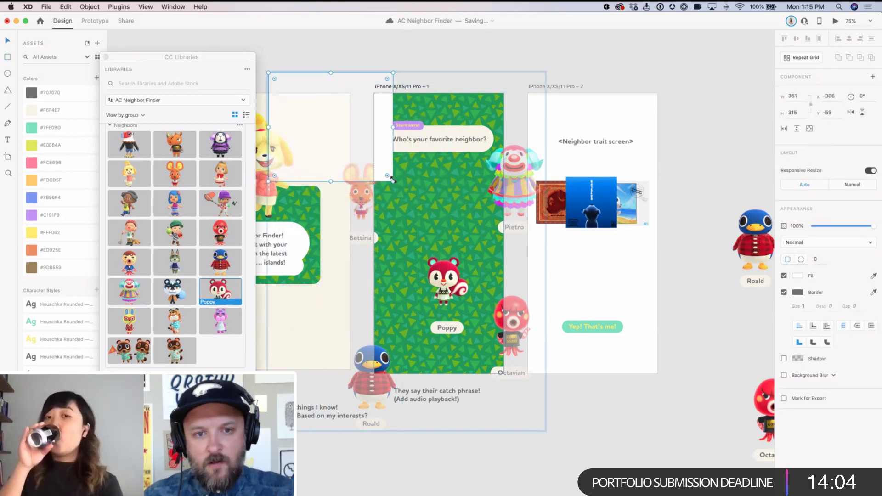
drag(397, 184, 635, 449)
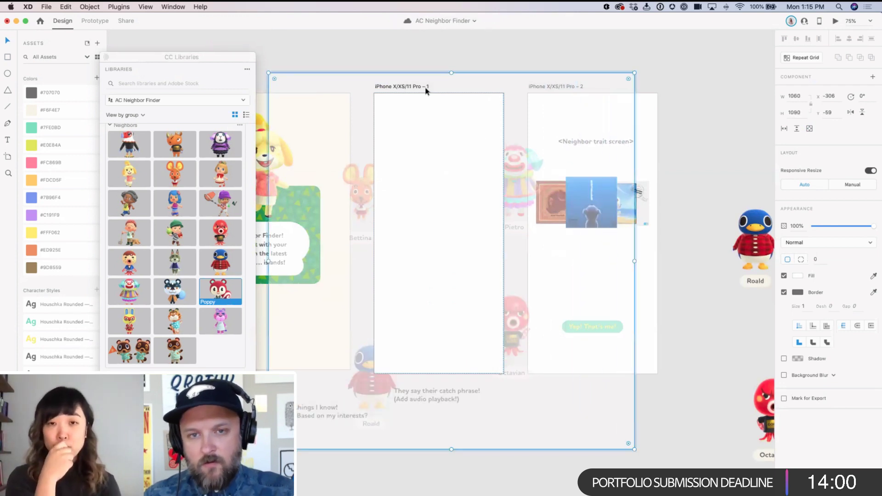
drag(455, 84, 456, 86)
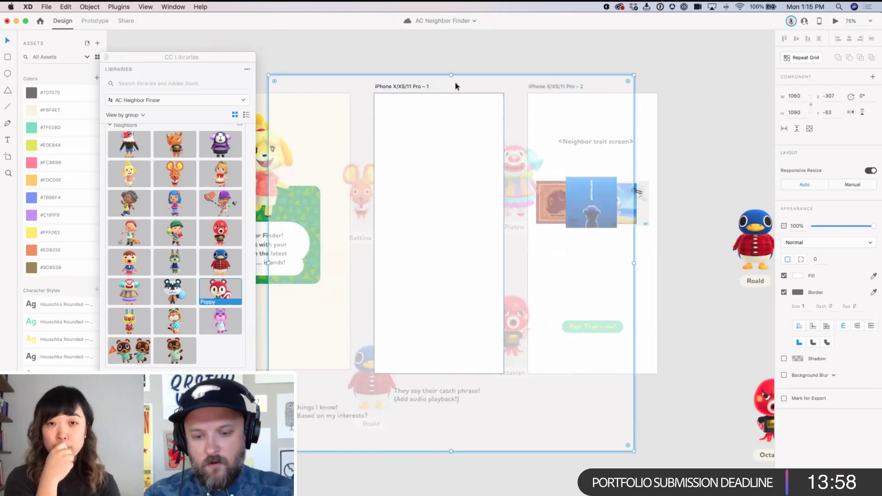
Step: Send the large rectangle behind the neighbors and remove its fill and border
key(super+shift+bracketleft)
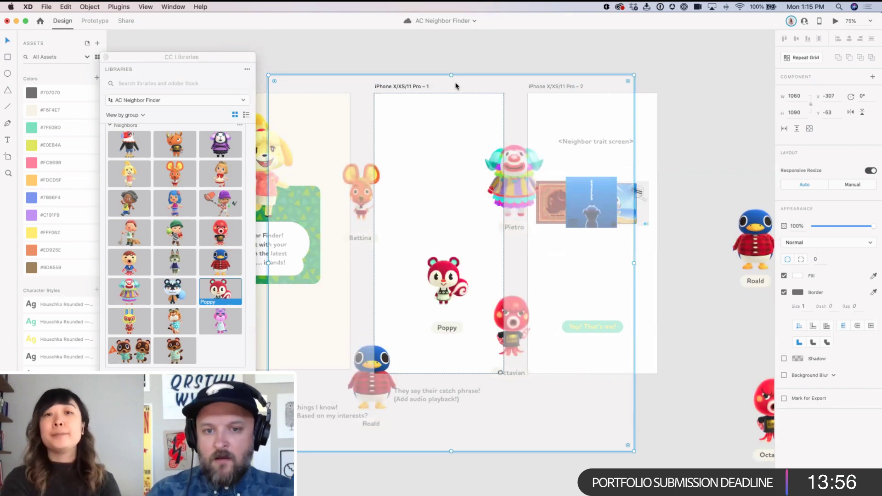
click(784, 276)
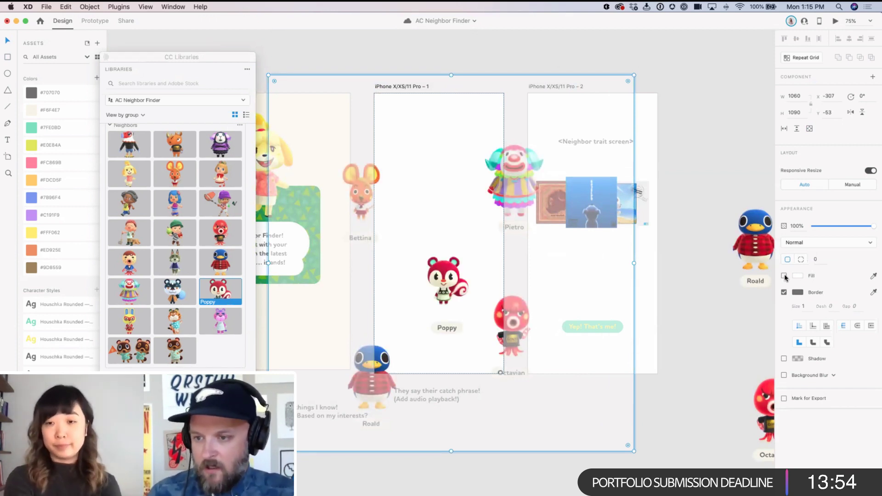
click(784, 292)
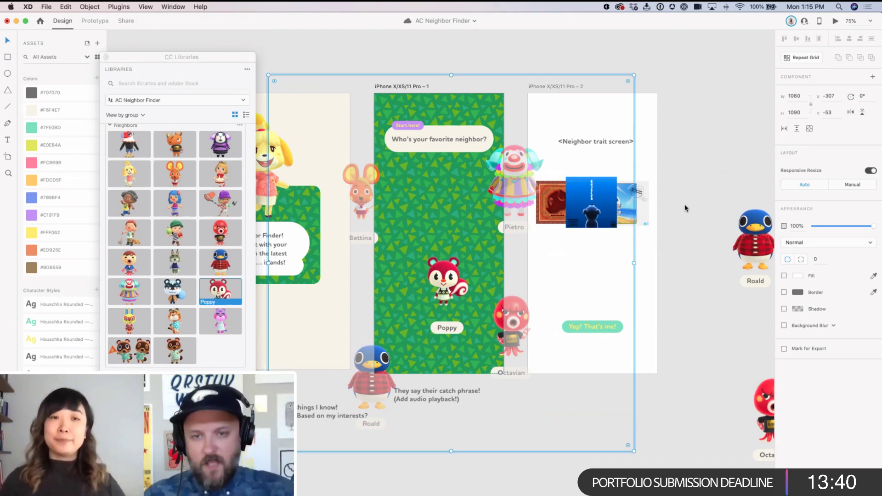
key(Escape)
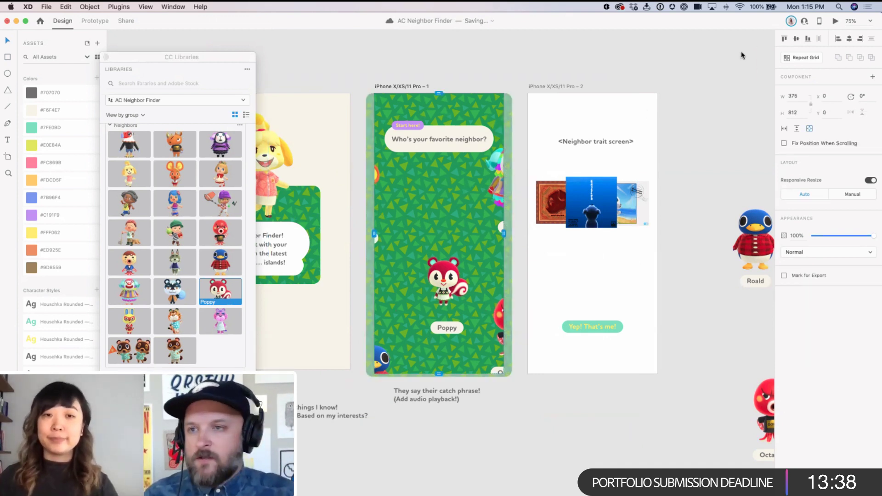
Step: Preview the neighbor screen with the larger scroll area, panning to each neighbor and checking Pietro's and Poppy's catchphrases
click(835, 21)
scroll(133, 242, down, 5)
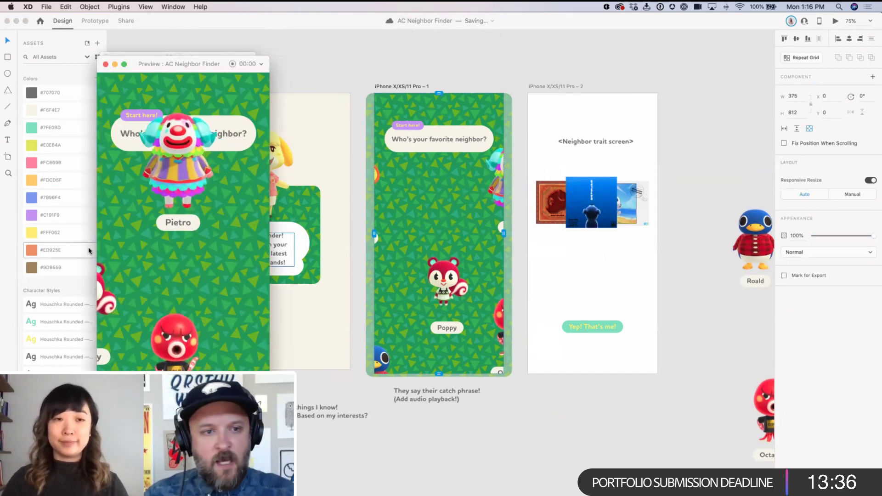
scroll(134, 243, down, 5)
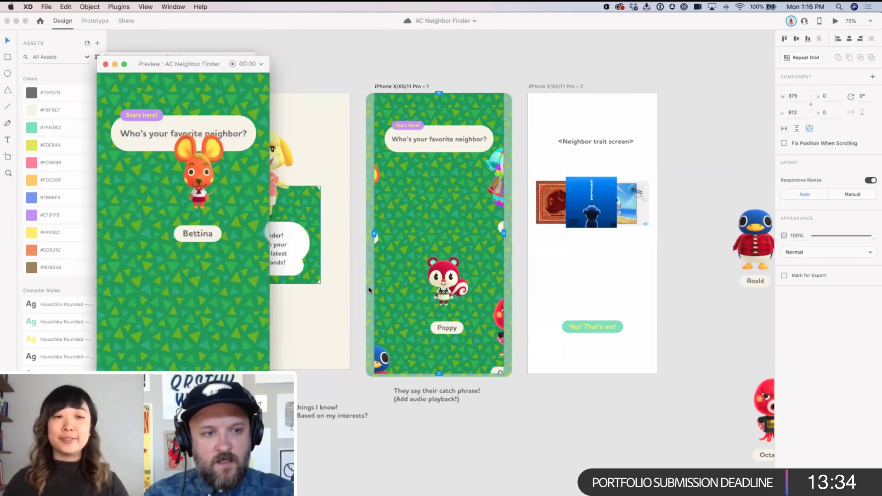
scroll(244, 213, down, 5)
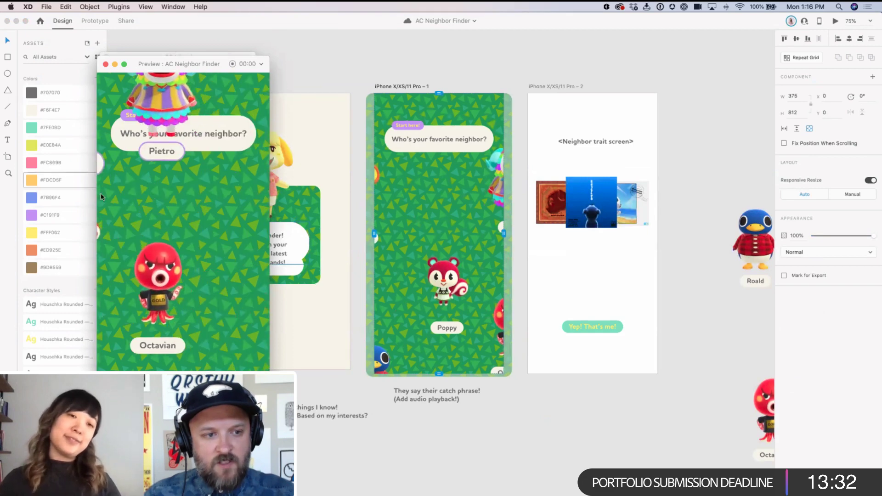
scroll(232, 235, down, 5)
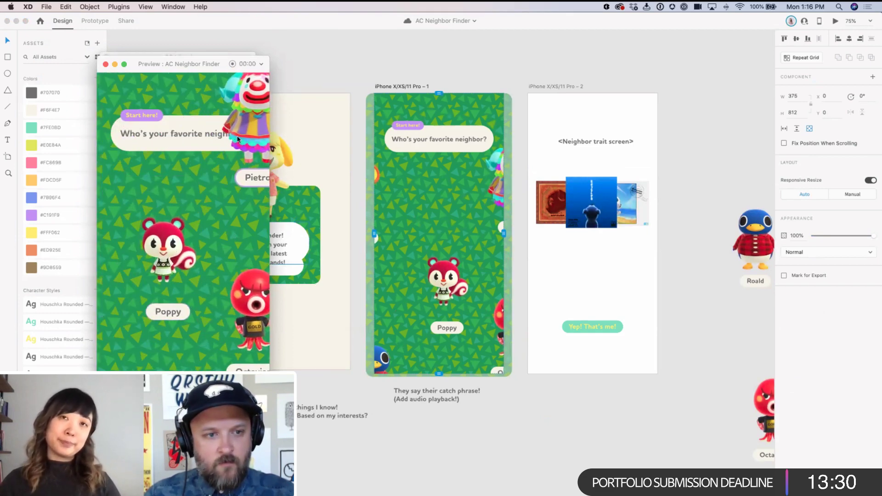
scroll(196, 234, down, 3)
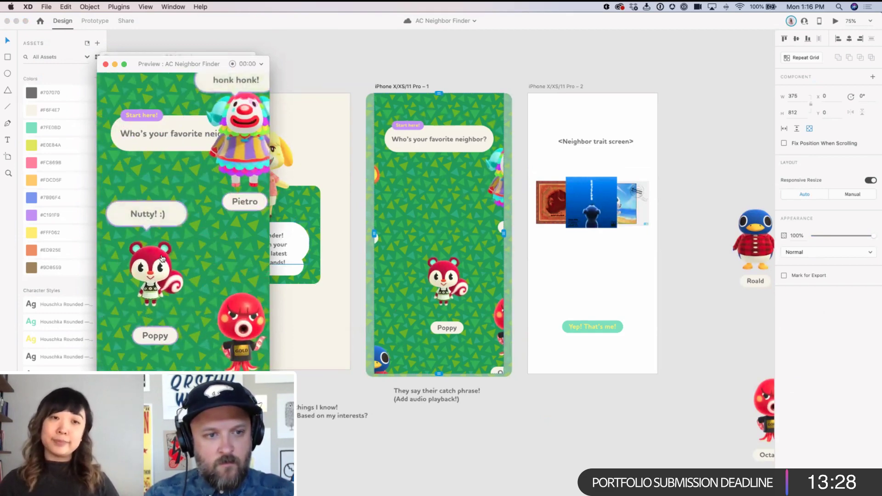
scroll(184, 248, up, 3)
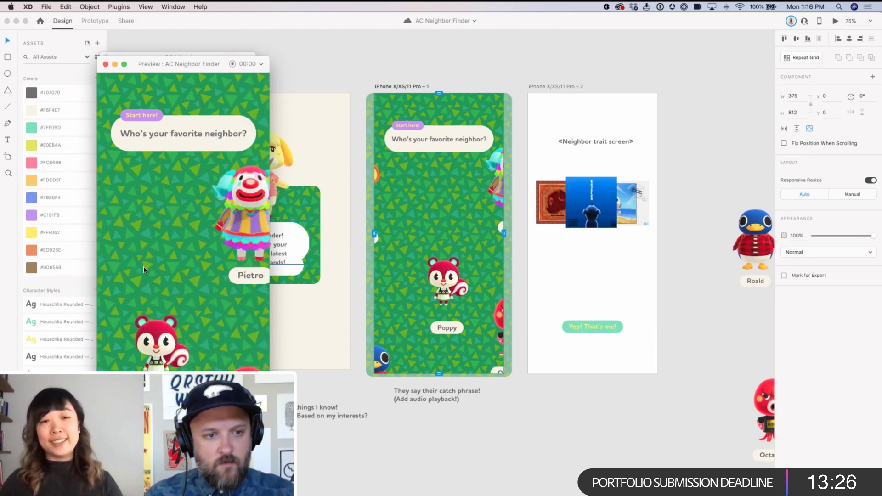
scroll(166, 267, down, 3)
scroll(181, 317, down, 2)
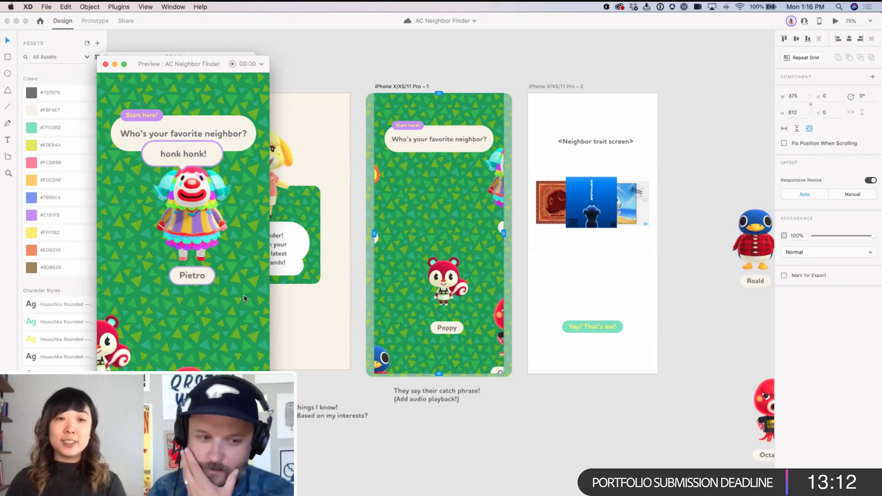
Step: Move the preview and CC Libraries windows apart so both can be seen, and browse the library's neighbors, albums and icons
drag(130, 65, 151, 87)
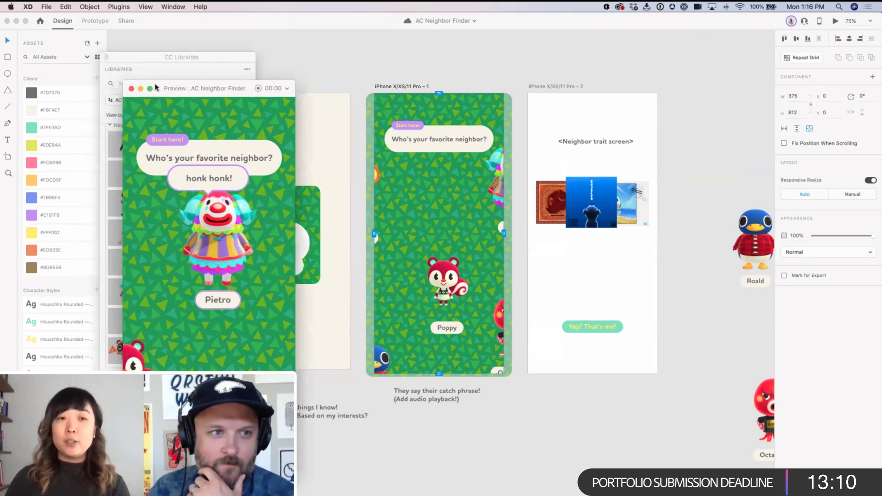
key(super+shift+l)
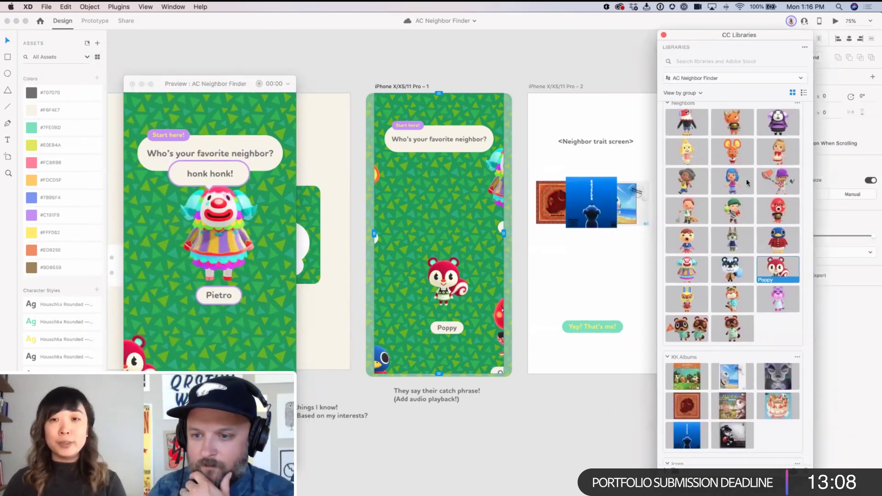
scroll(740, 181, down, 10)
scroll(734, 184, up, 10)
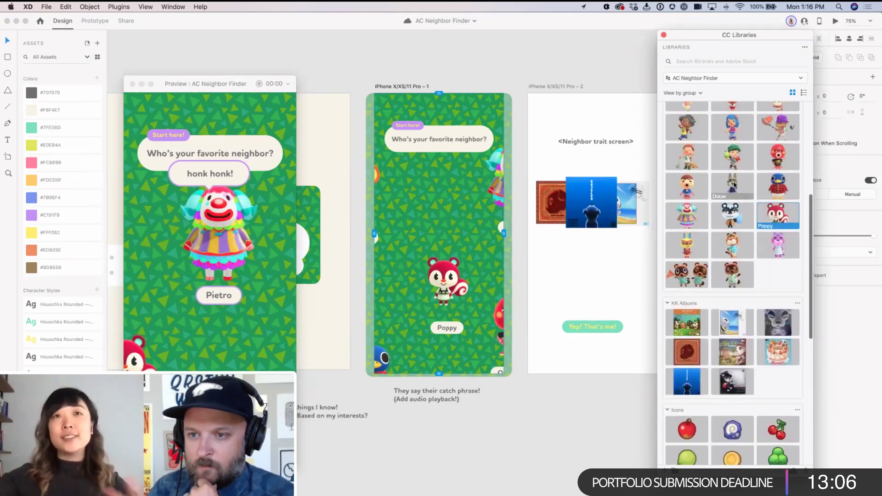
Step: Test Poppy's catchphrase in the preview, pan around the other neighbors and close the preview
click(189, 272)
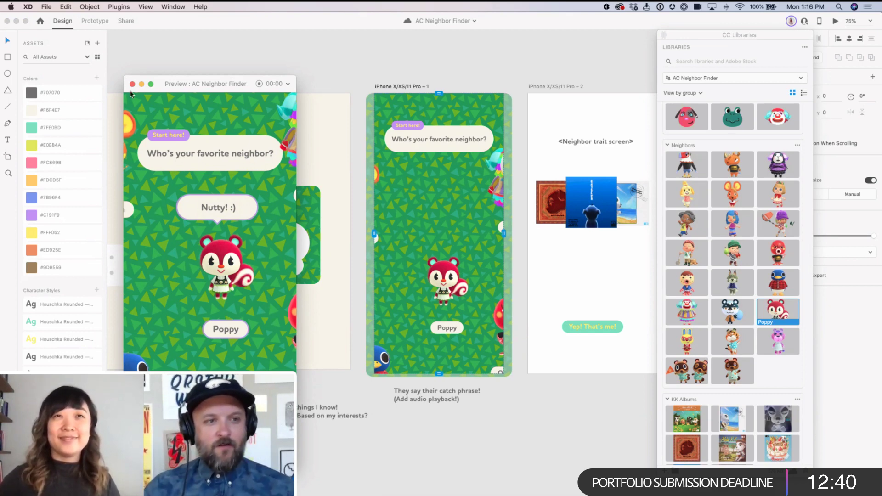
scroll(208, 301, right, 2)
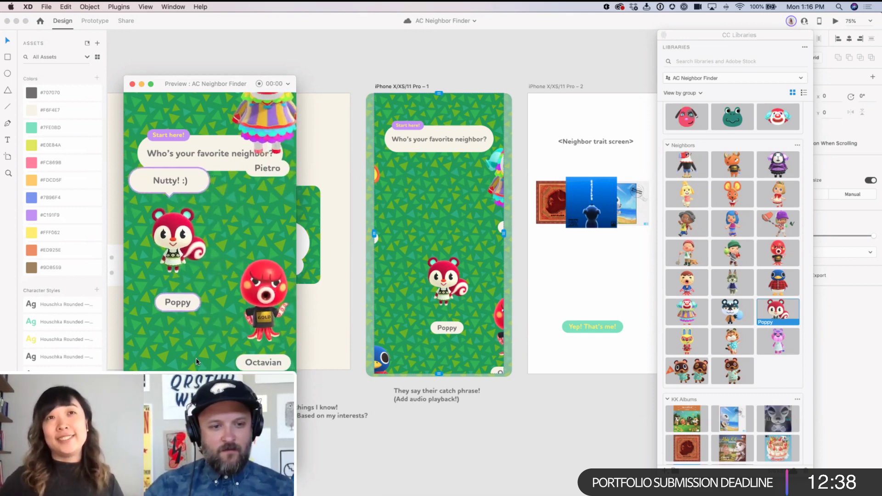
scroll(207, 300, up, 2)
scroll(216, 284, left, 3)
scroll(221, 276, down, 3)
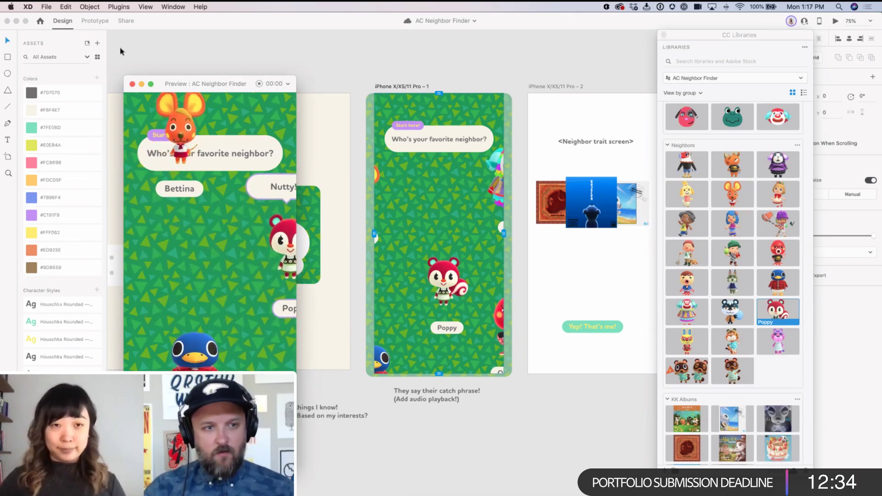
click(134, 85)
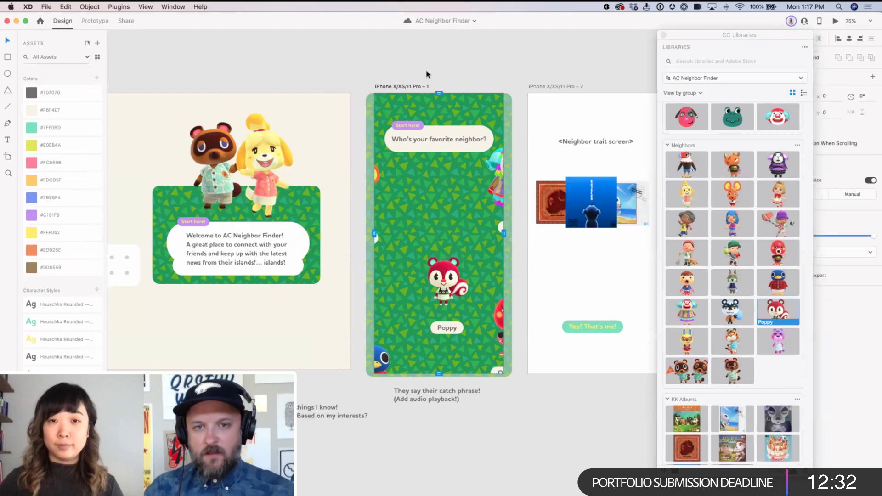
Step: Deselect the scroll group and view all artboards and the spare neighbor components at 33% zoom
click(469, 75)
scroll(409, 75, right, 5)
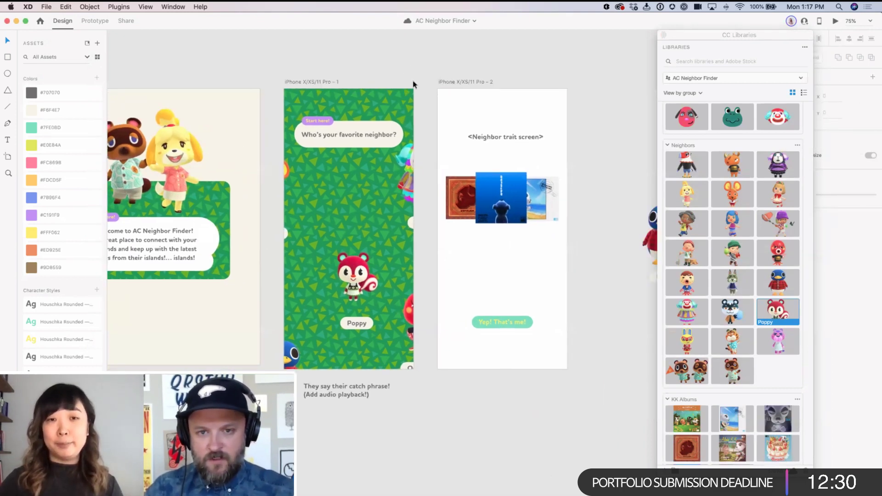
scroll(445, 139, down, 6)
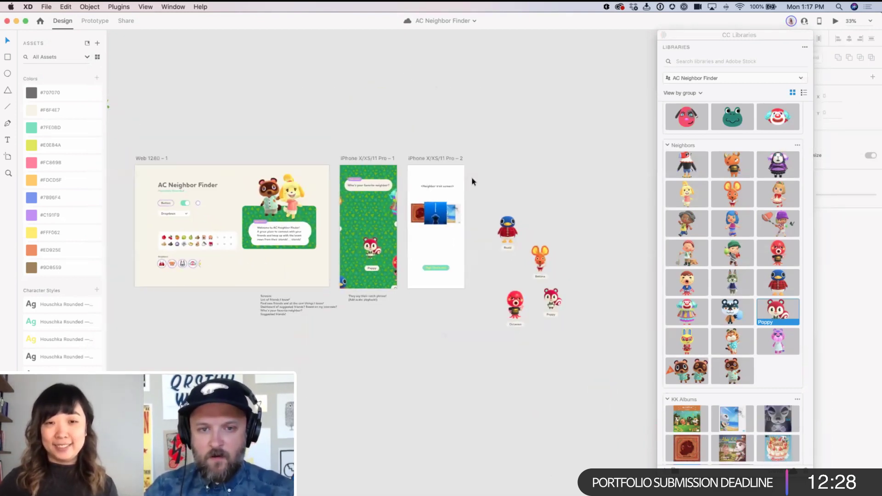
Step: Move the four spare neighbor components together into the empty space below the iPhone artboards
drag(572, 345, 480, 205)
drag(539, 252, 389, 400)
click(456, 361)
Step: Move the neighbor trait artboard farther right, duplicate it into the gap beside iPhone artboard 1, and empty the duplicate
drag(429, 158, 548, 158)
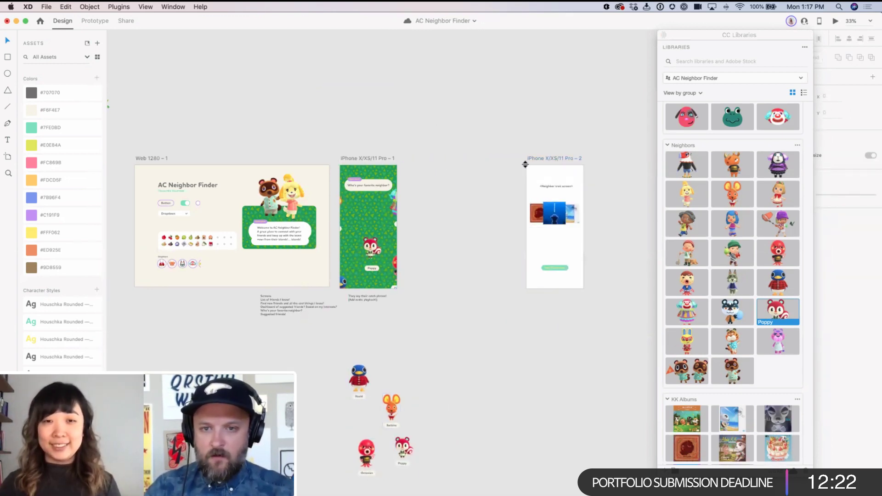
alt+drag(544, 159, 428, 161)
drag(473, 314, 414, 182)
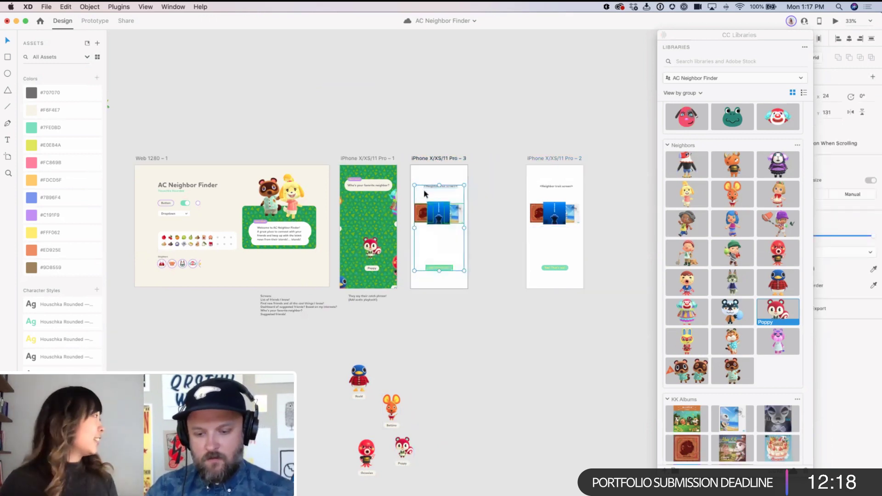
key(Delete)
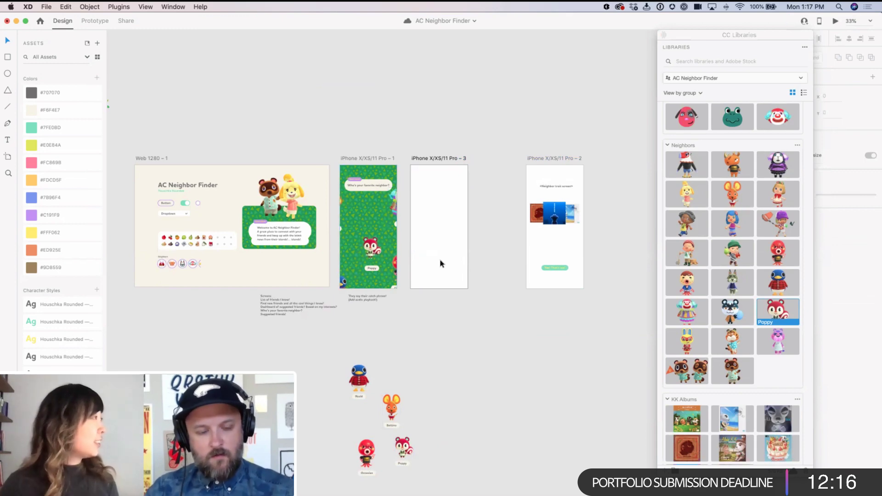
Step: Switch to Chrome, search the Poppy page for "shee" and open the Sheep villagers list
key(super+Tab)
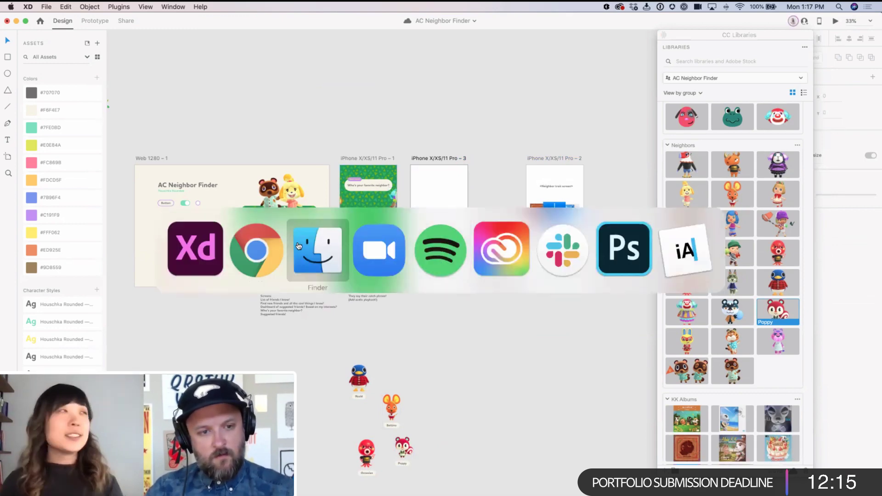
click(256, 250)
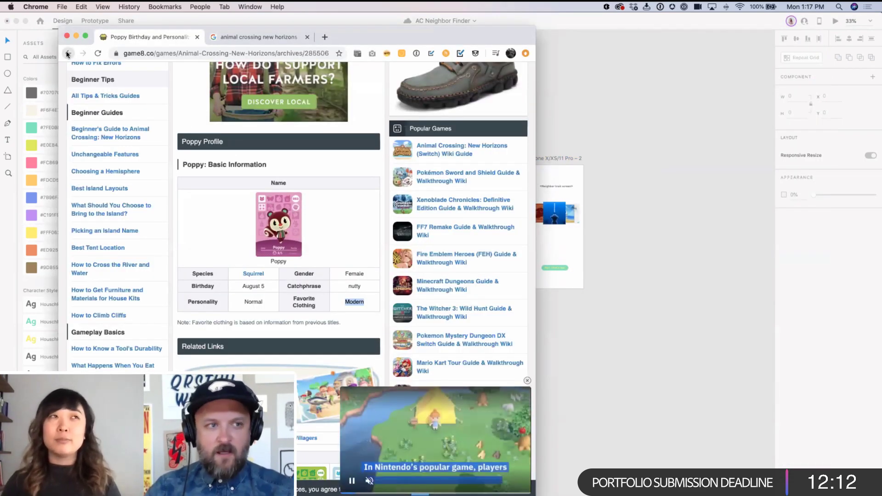
scroll(327, 207, down, 5)
key(super+f)
text(shee)
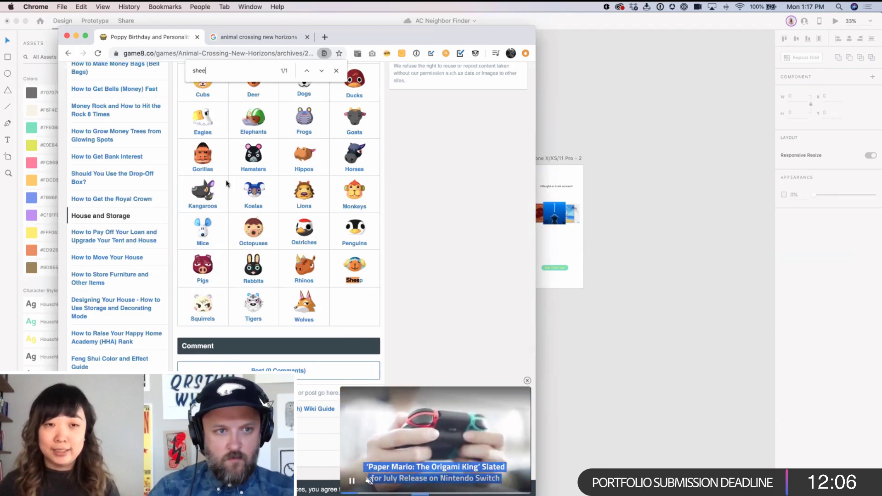
scroll(226, 182, up, 1)
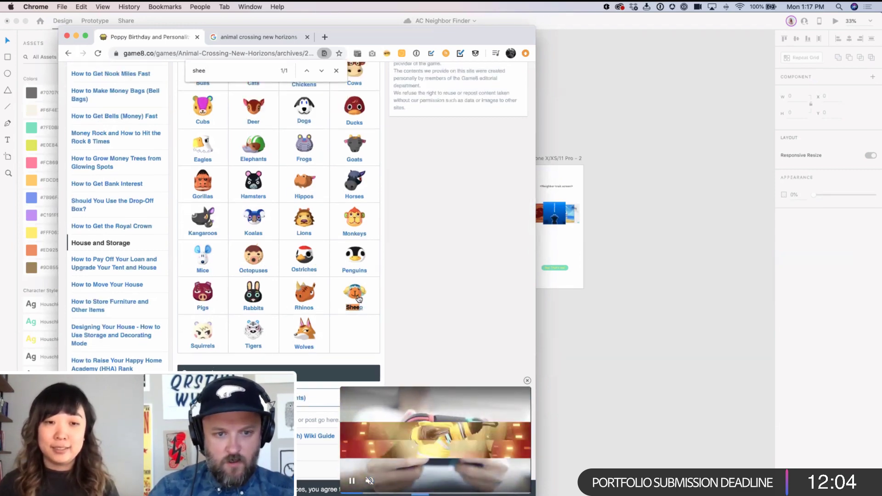
key(ctrl+Return)
Step: Find Pietro in the Sheep villagers list and open his profile at the Basic Information table
scroll(336, 242, down, 6)
scroll(336, 243, down, 15)
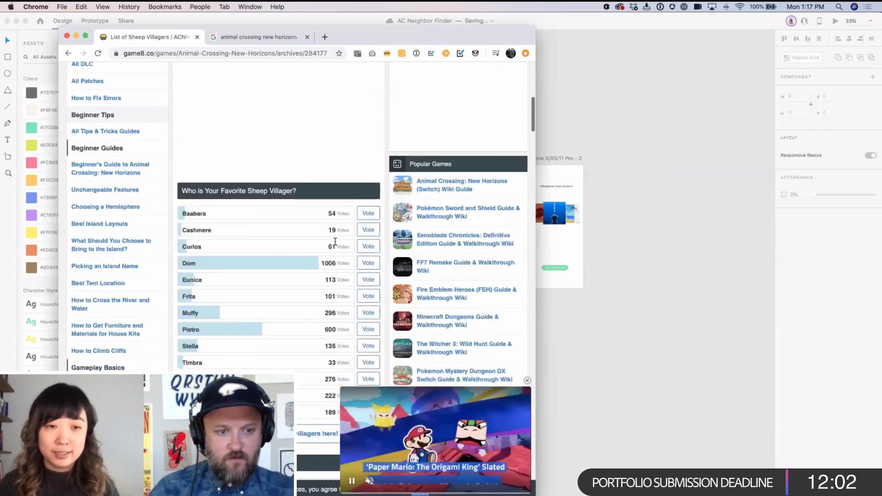
scroll(332, 240, down, 10)
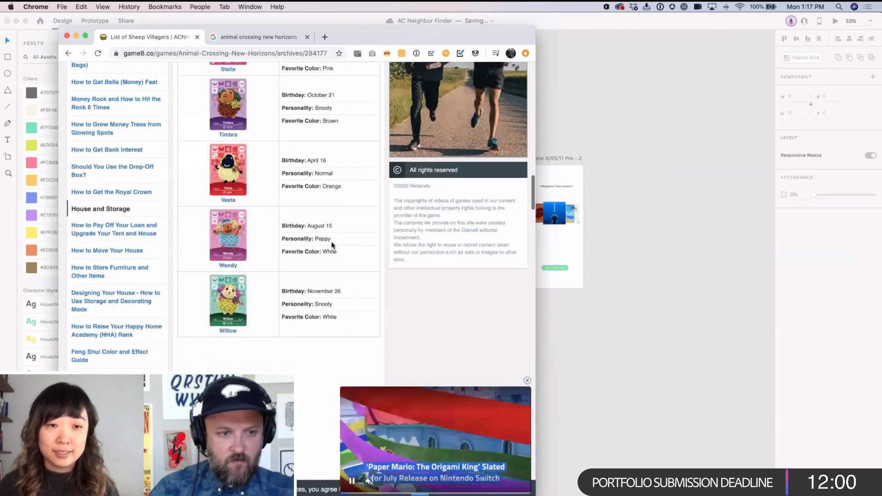
scroll(331, 244, up, 9)
click(242, 199)
scroll(360, 272, down, 10)
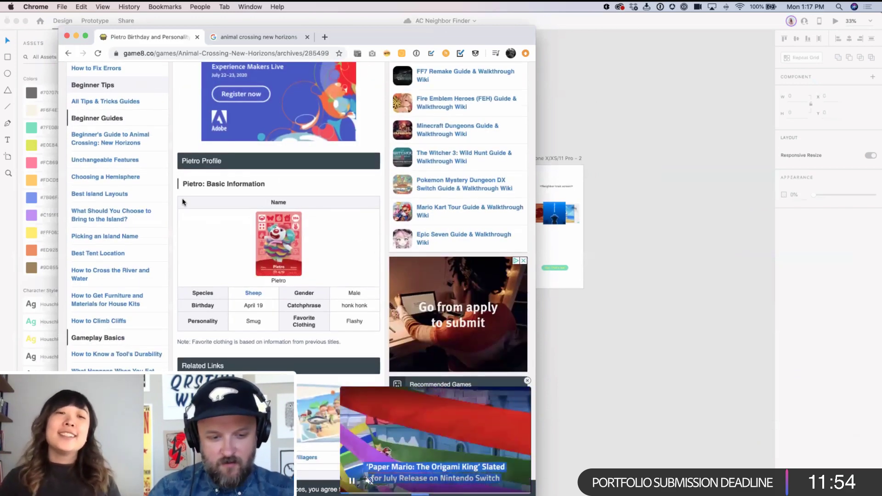
Step: Capture Pietro's Basic Information table as a screenshot and paste it into the XD file below the Web 1280 artboard
key(super+shift+4)
drag(175, 172, 396, 365)
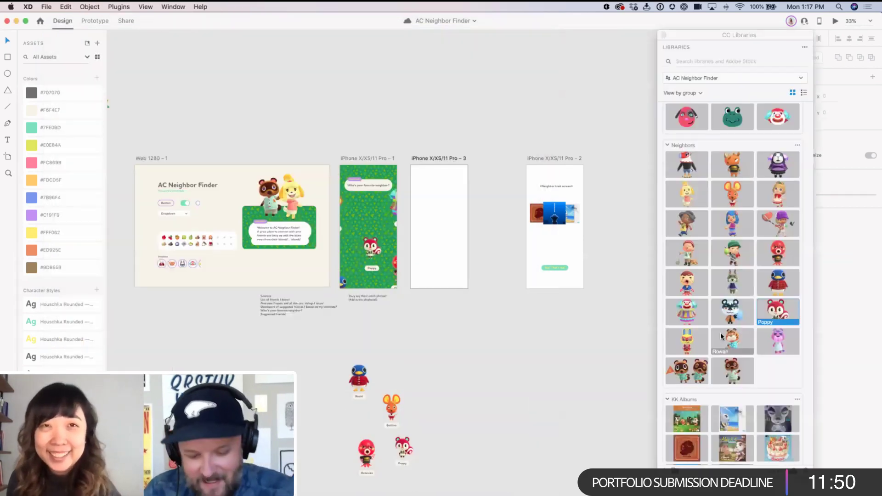
click(722, 335)
key(super+v)
drag(491, 246, 264, 407)
click(296, 372)
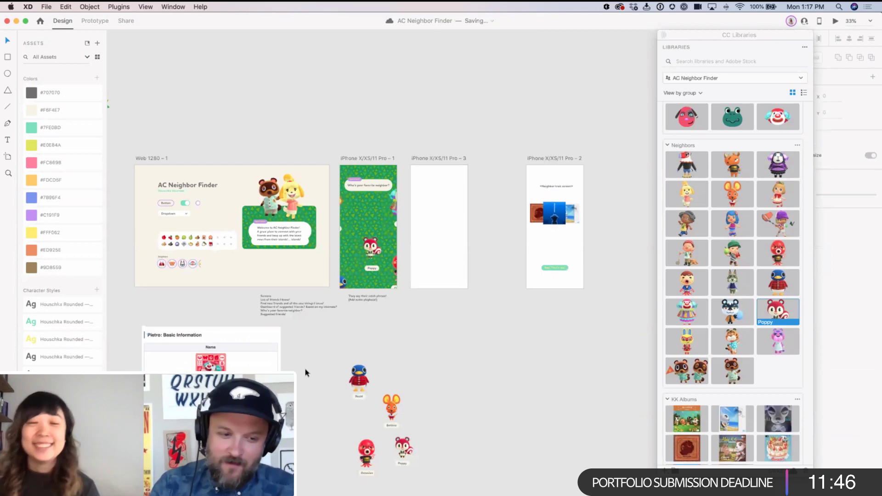
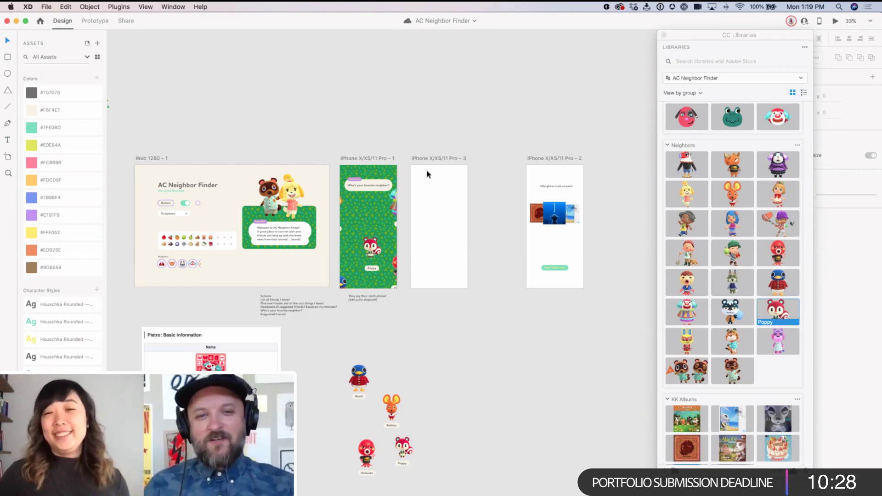
Step: Fill the empty iPhone X/XS/11 Pro – 3 artboard with the cream asset color
click(449, 158)
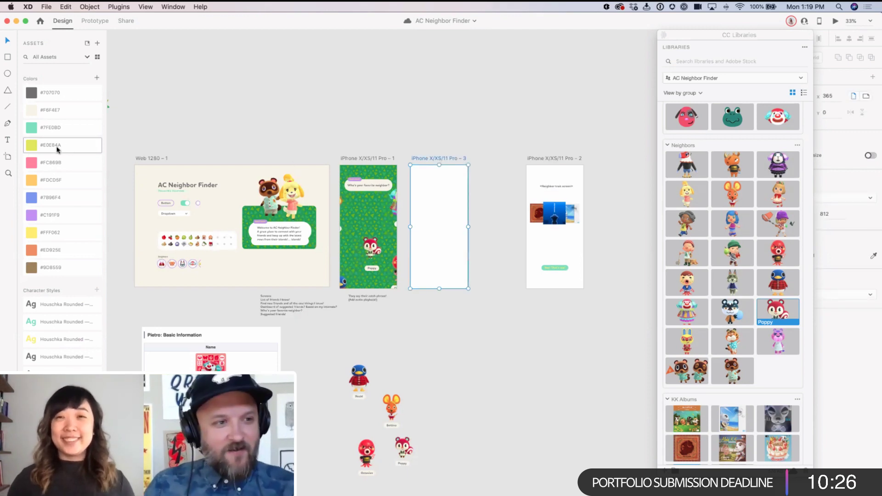
click(76, 118)
scroll(467, 153, down, 1)
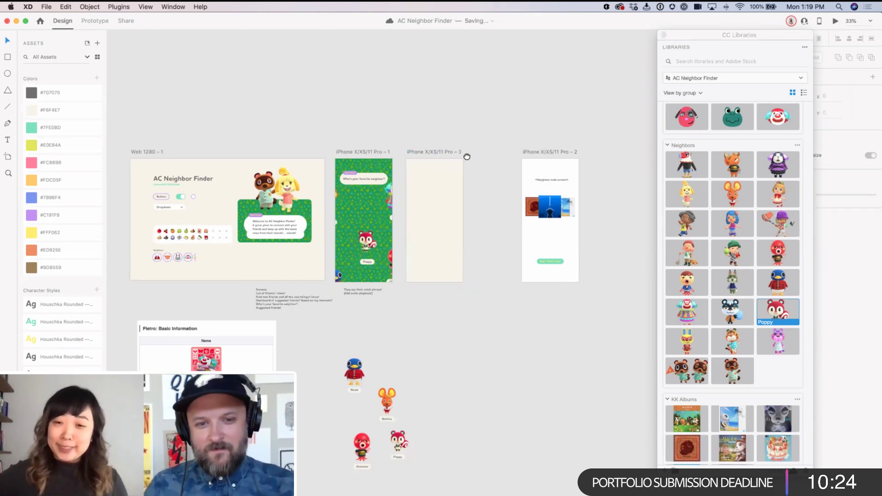
Step: Copy the Pietro component from iPhone artboard 1 and place it on artboard 3 at about X 103, Y 245
click(317, 134)
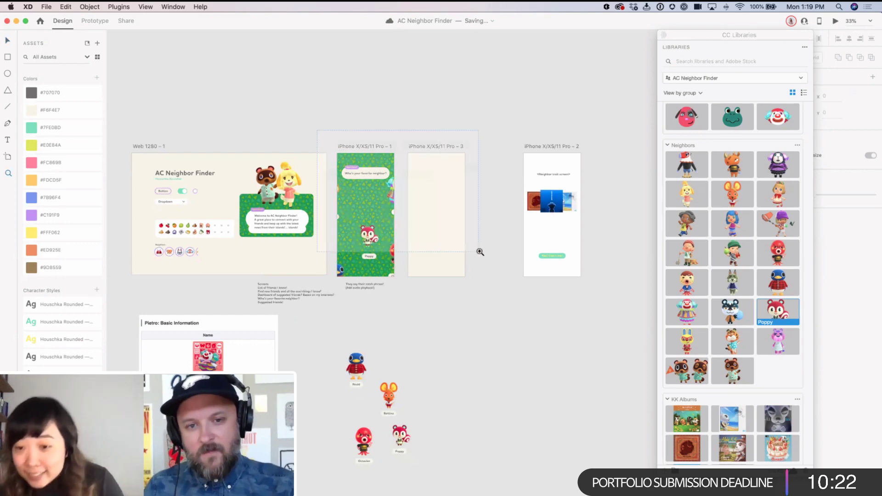
scroll(476, 250, up, 5)
scroll(486, 242, up, 3)
key(cmd+1)
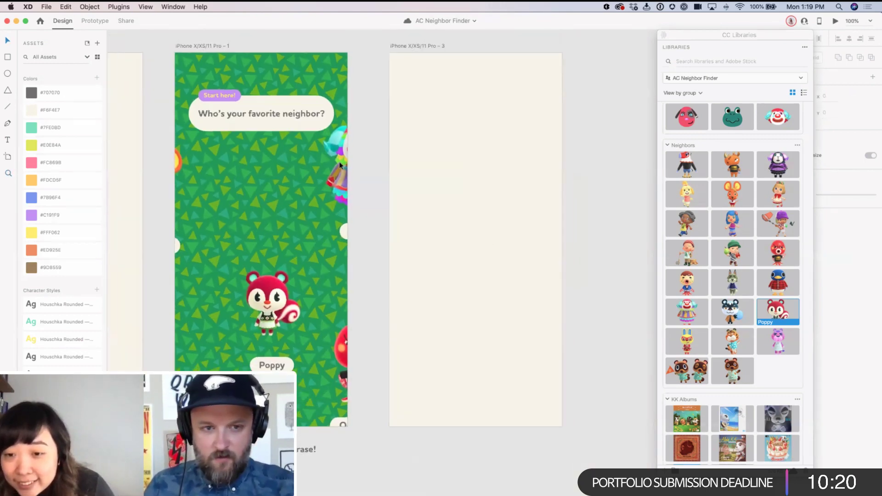
click(338, 161)
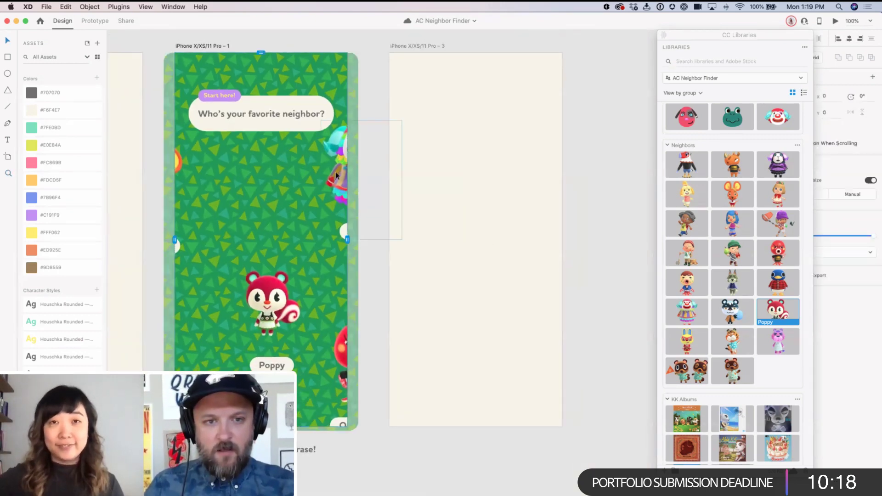
key(cmd+c)
click(540, 208)
key(cmd+v)
drag(561, 186, 464, 228)
click(823, 234)
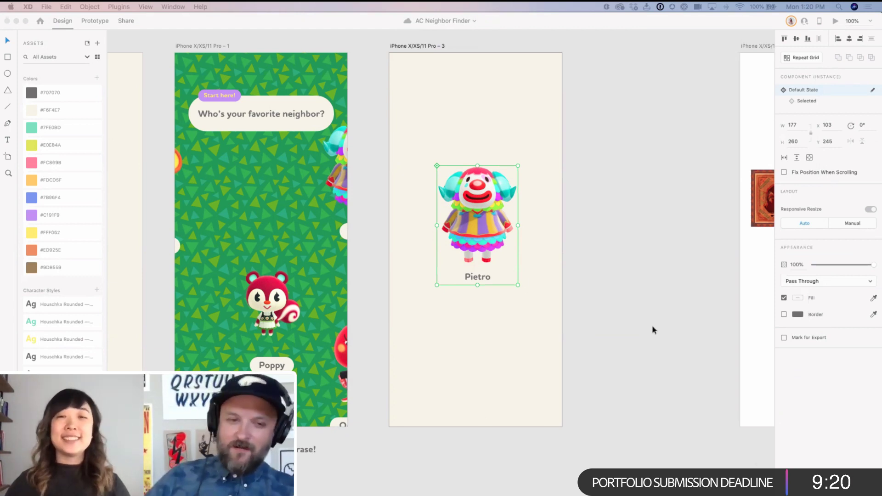
click(571, 288)
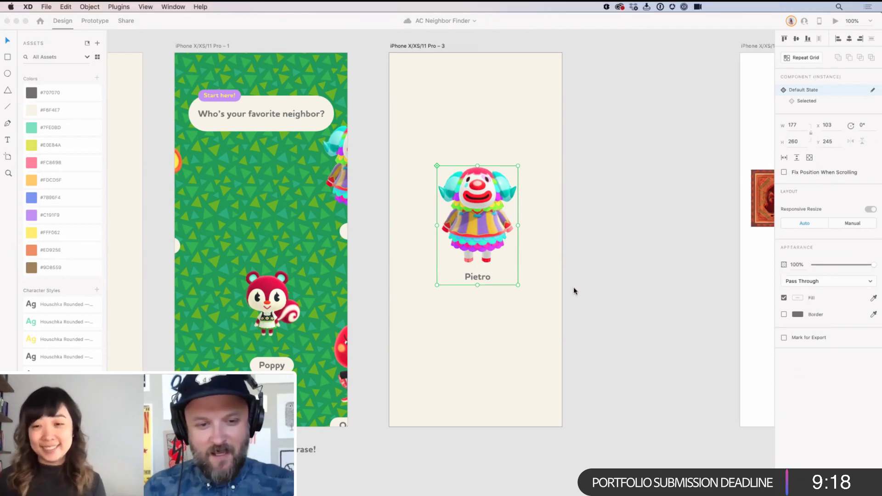
drag(528, 315, 536, 316)
click(581, 315)
Step: Draw a borderless rectangle about 251 × 37 below Pietro's name on artboard 3 and fill it with #707070
scroll(600, 307, right, 5)
scroll(451, 294, left, 4)
scroll(437, 276, down, 4)
mouse_move(396, 221)
mouse_down()
mouse_move(583, 374)
mouse_move(502, 297)
mouse_move(511, 237)
mouse_up()
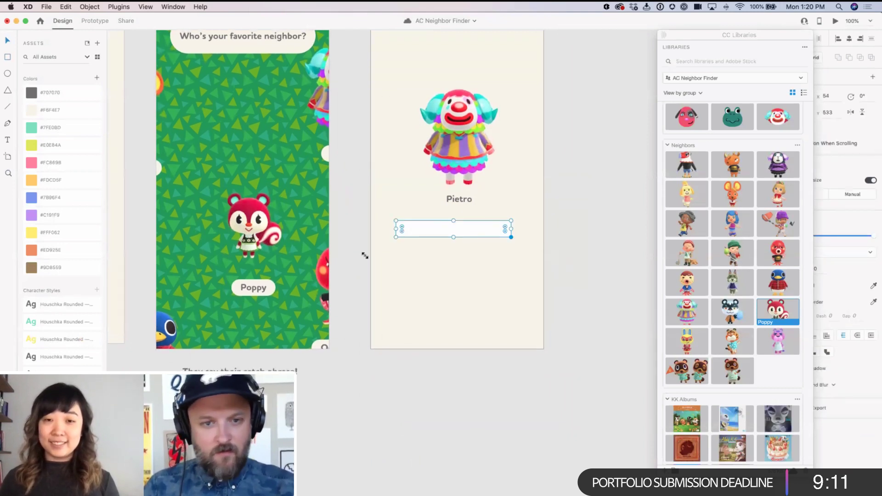
click(56, 92)
drag(736, 38, 670, 39)
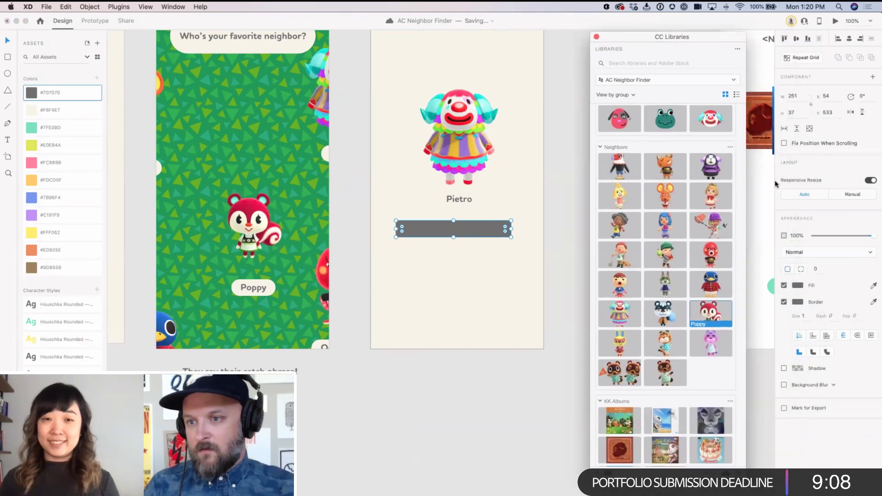
click(365, 340)
Step: Move the Pietro Basic Information screenshot to the empty space below artboard 3 at about X 441, Y 916
scroll(496, 342, left, 10)
scroll(496, 342, down, 5)
key(super+minus)
drag(290, 246, 253, 66)
drag(241, 208, 552, 167)
scroll(305, 292, up, 5)
scroll(305, 291, right, 10)
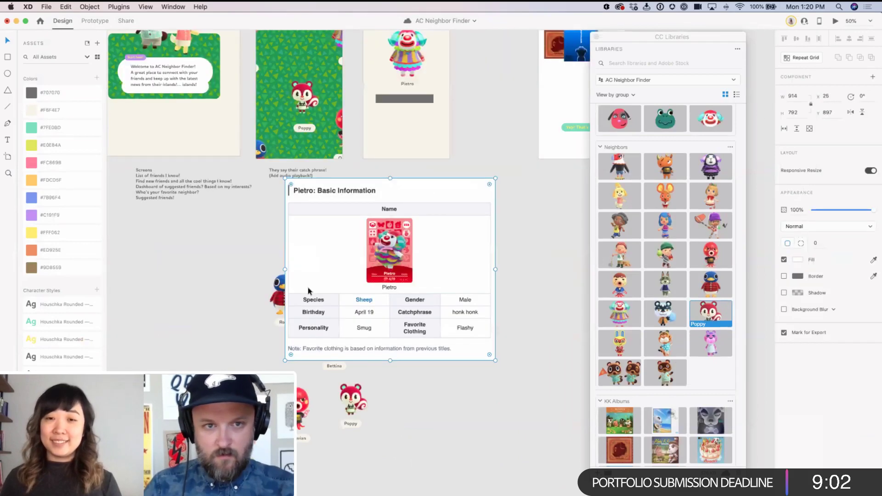
drag(310, 321, 395, 321)
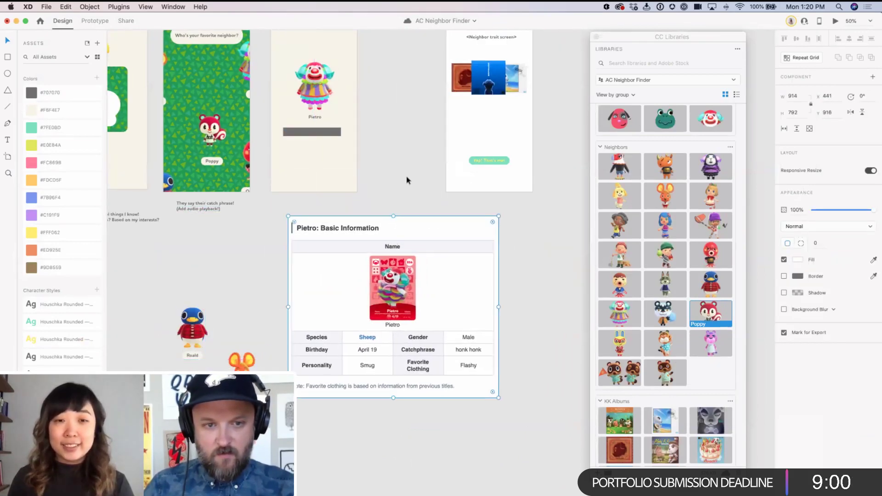
click(407, 181)
drag(394, 193, 384, 199)
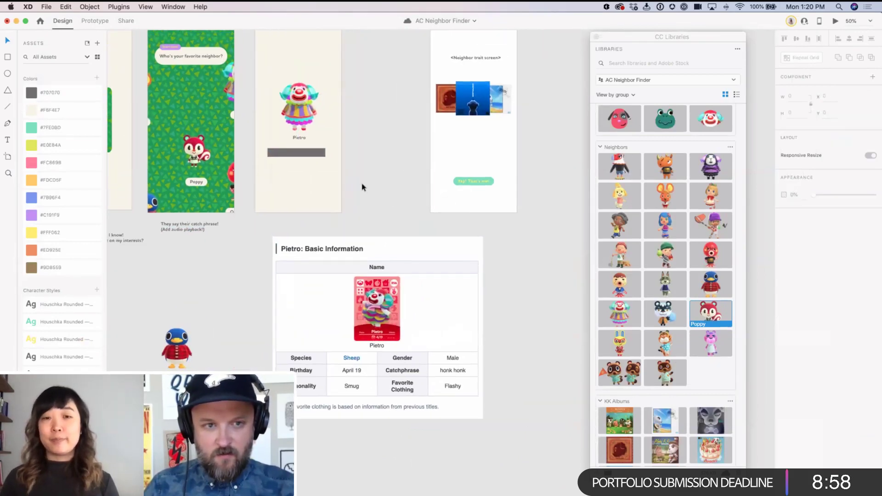
Step: Give the gray rectangle separate corner radii, setting both top corners to 10
scroll(360, 220, up, 5)
scroll(380, 232, up, 3)
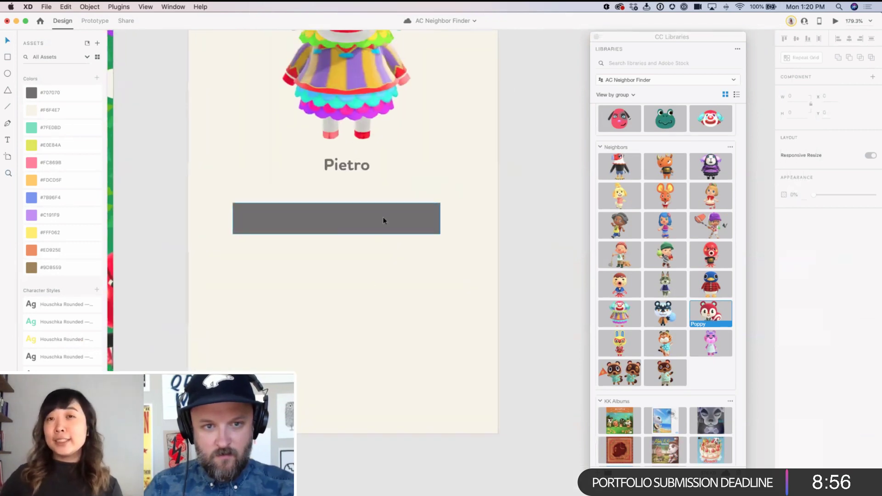
click(382, 218)
click(803, 271)
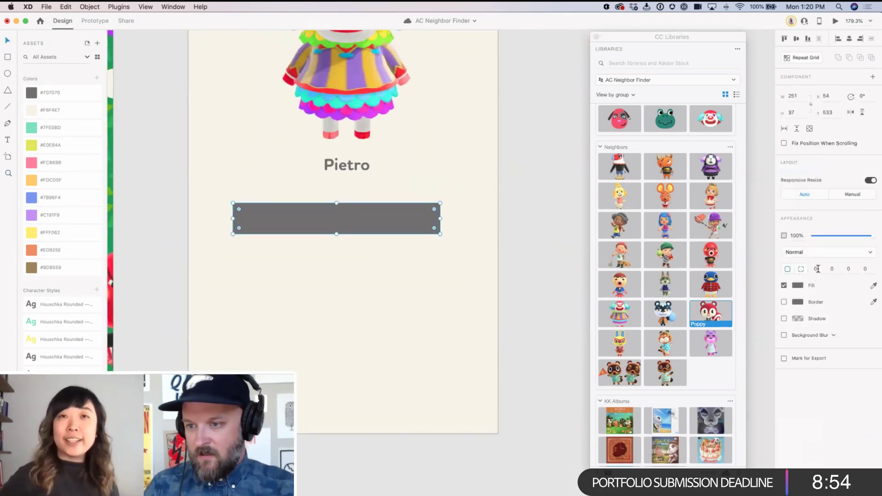
click(808, 270)
text(4)
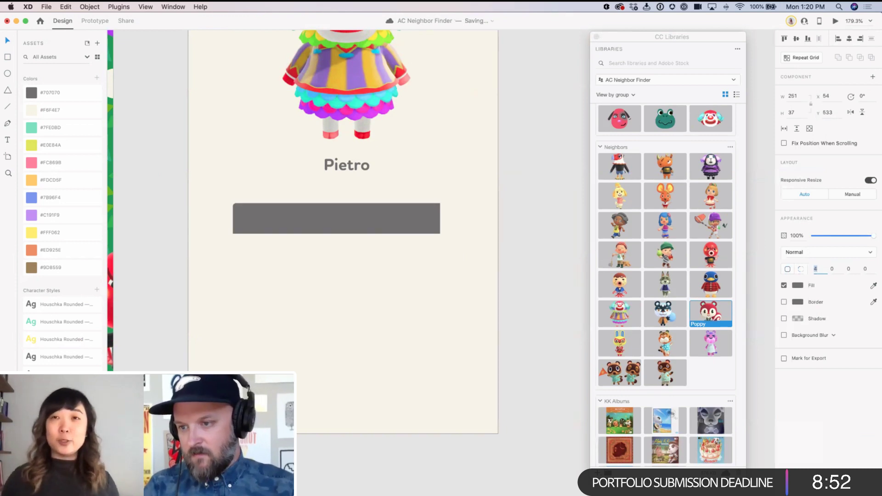
key(Tab)
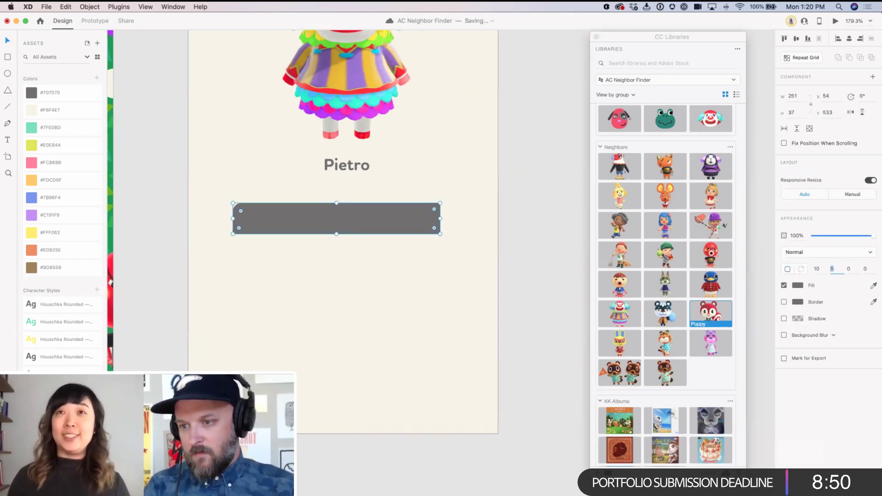
text(10)
key(Return)
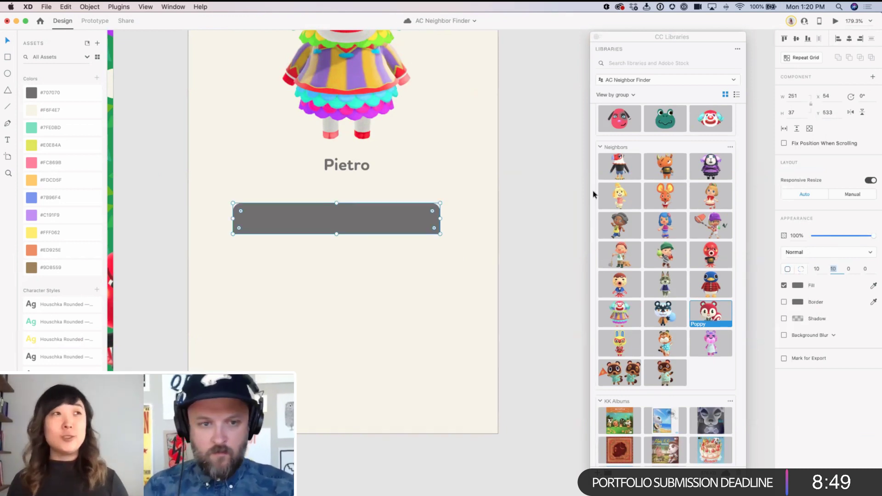
Step: Move the gray bar up behind Pietro's name at about X 66, Y 475 and send it to the back
click(486, 200)
drag(489, 196, 504, 223)
drag(402, 245, 411, 197)
key(super+shift+bracketleft)
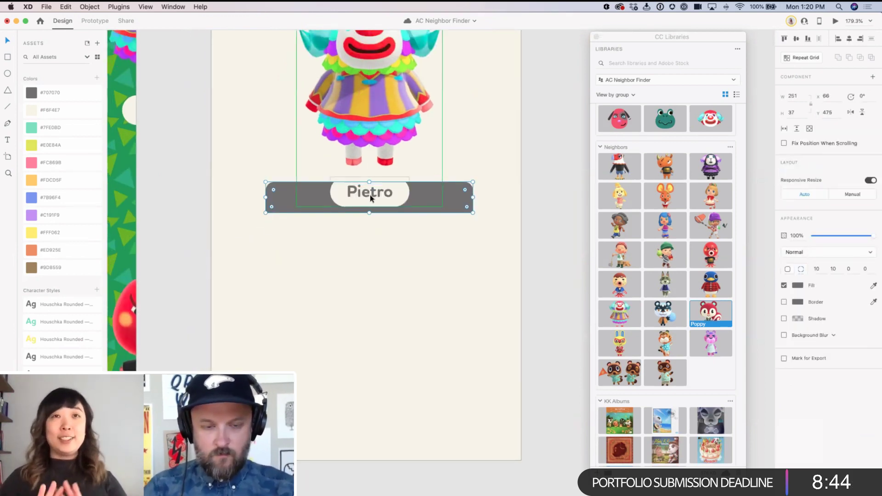
Step: Remove the cream pill behind the Pietro name label, leaving its text on the gray bar
click(371, 192)
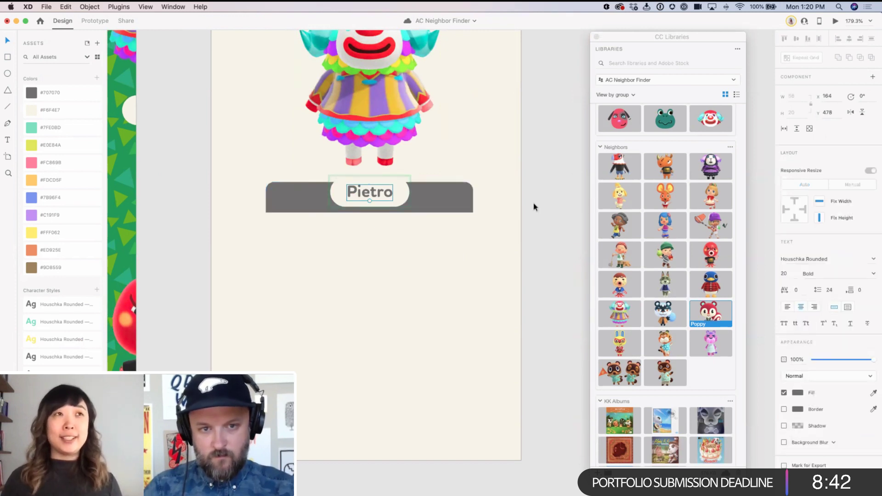
click(448, 201)
key(super+shift+bracketright)
key(super+z)
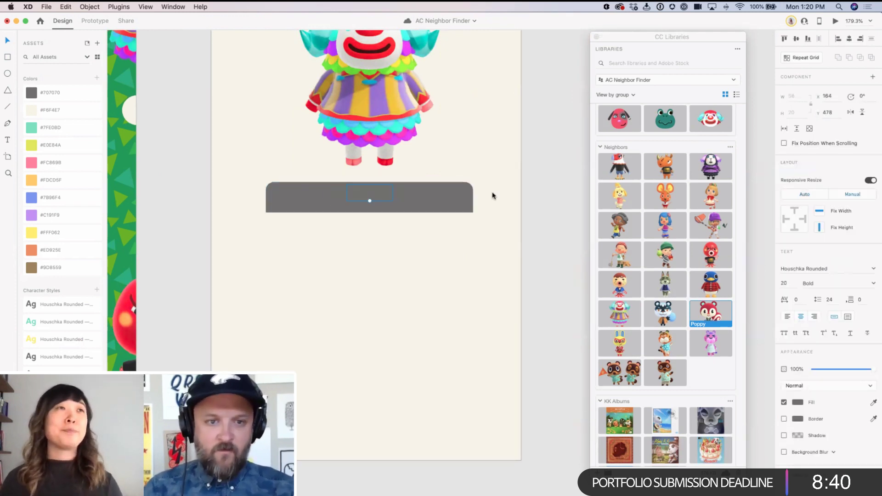
Step: Color the Pietro label cream and centre it vertically on the gray bar at Y 484
click(57, 112)
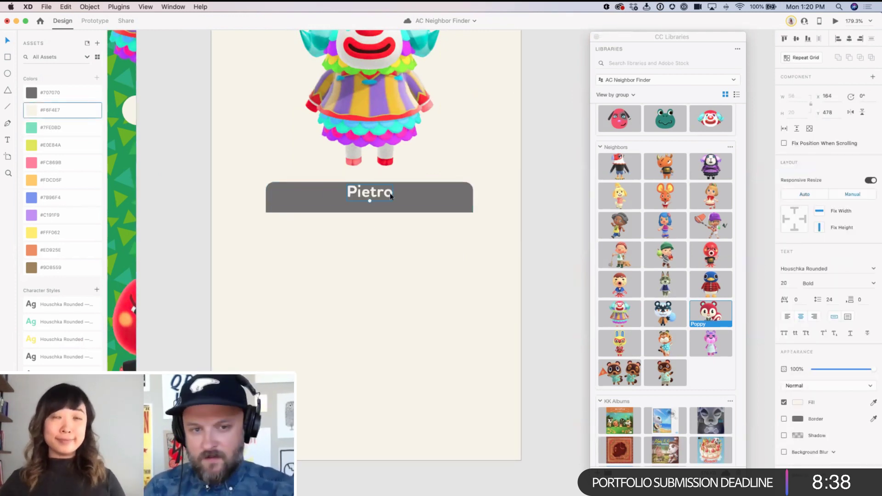
drag(368, 199, 368, 204)
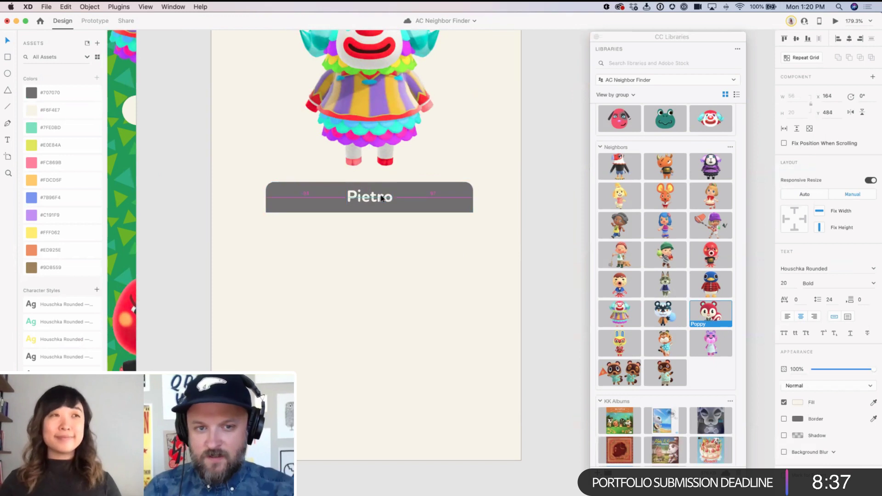
Step: Move the gray bar with its cream Pietro label down below the gray name to X 66, Y 515
click(538, 228)
click(354, 200)
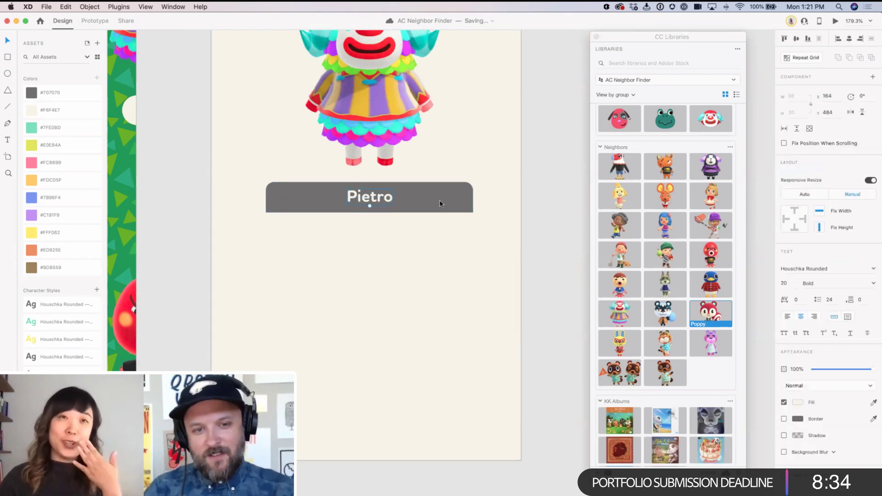
drag(449, 202, 450, 235)
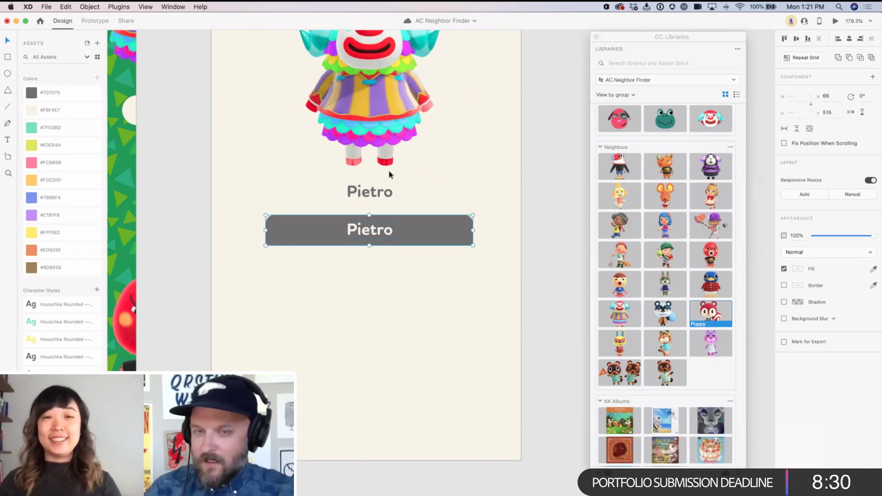
scroll(506, 282, up, 5)
click(512, 228)
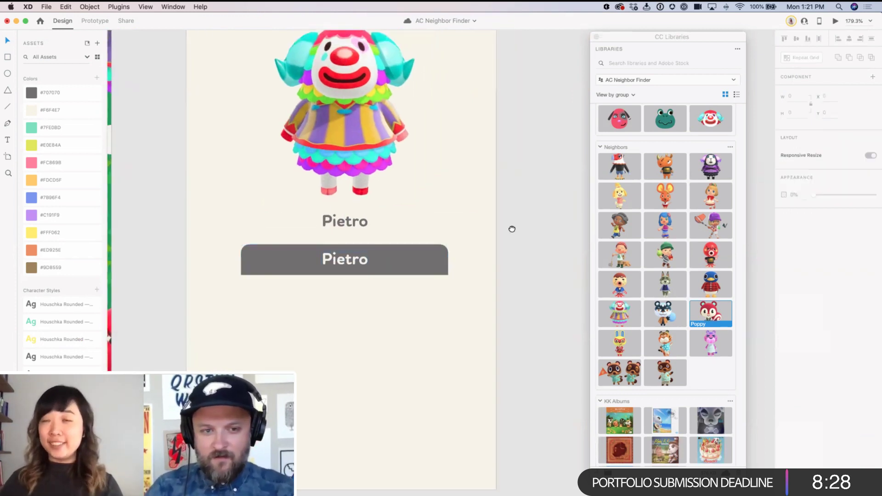
click(389, 326)
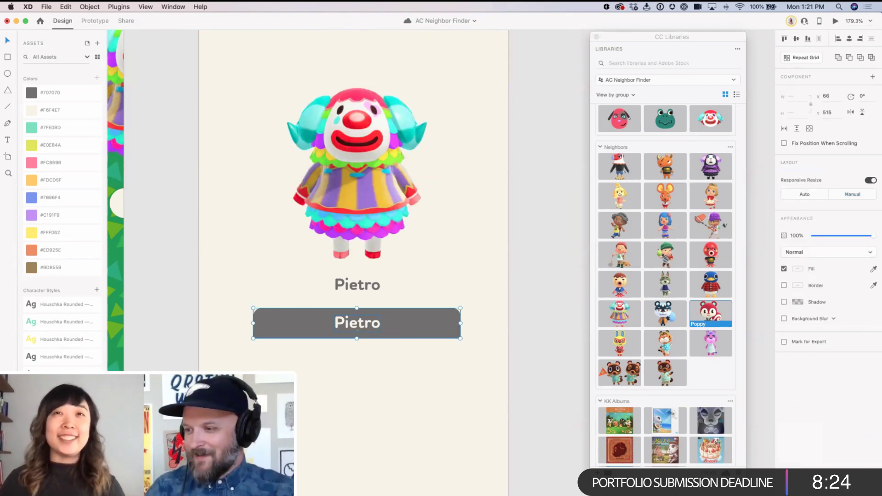
Step: Check Pietro's Basic Information in the web browser, and move the gray bar with its label up to Y 472
key(super+Tab)
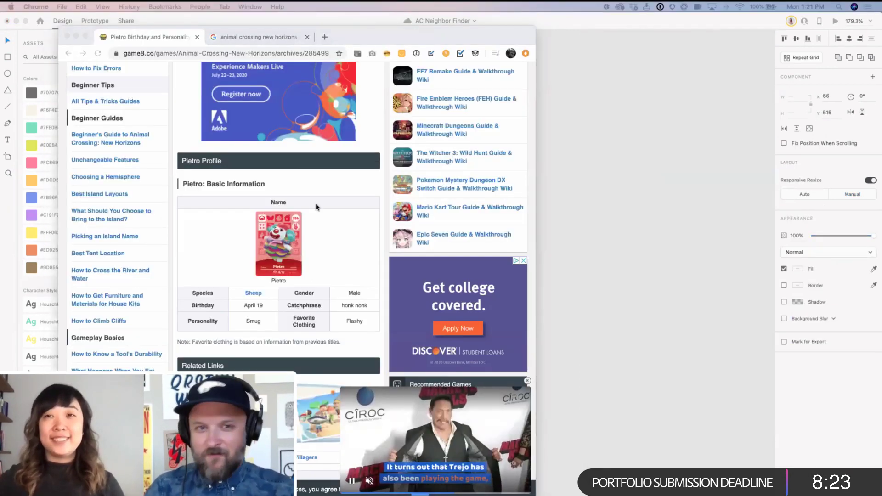
click(699, 181)
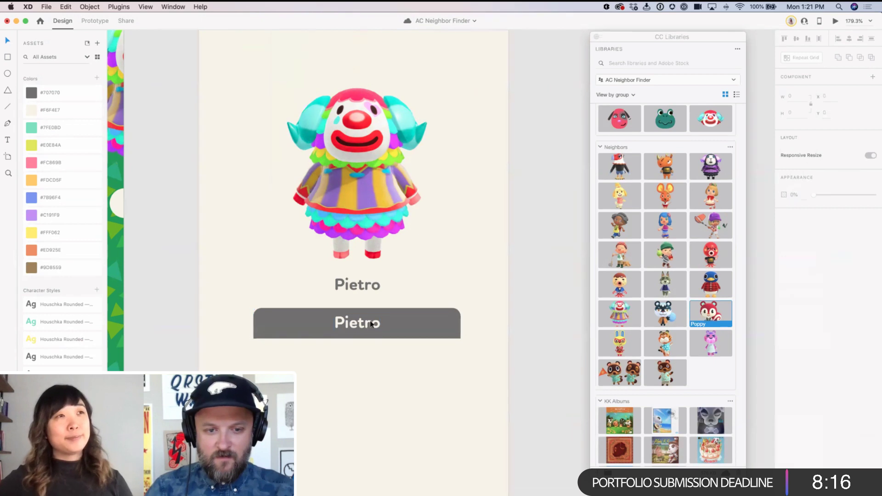
drag(431, 327, 423, 289)
click(566, 288)
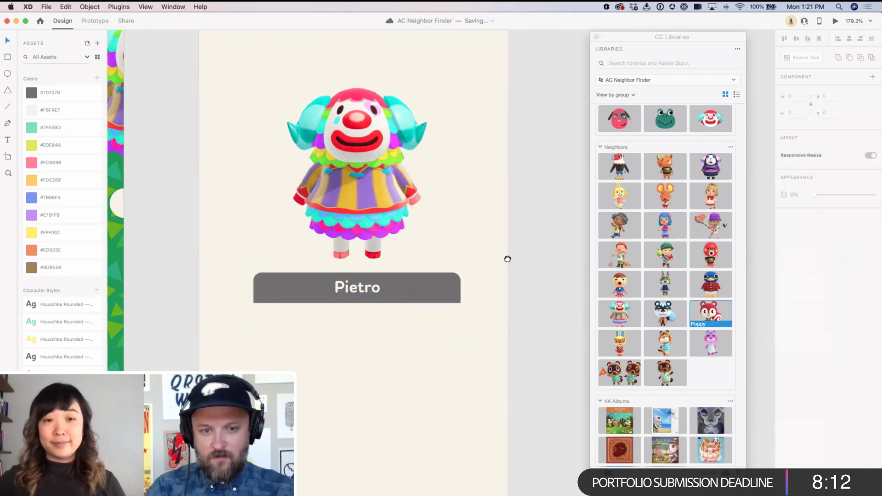
Step: Place a copy of the Pietro label below the gray bar at X 84, Y 530 and color it #707070
scroll(473, 258, down, 3)
double_click(339, 246)
drag(338, 243, 272, 285)
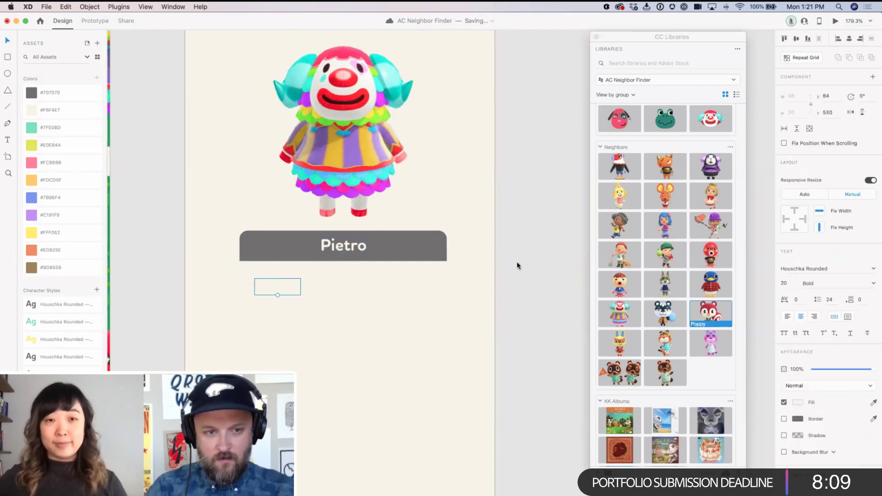
click(58, 92)
double_click(267, 282)
text(Spec)
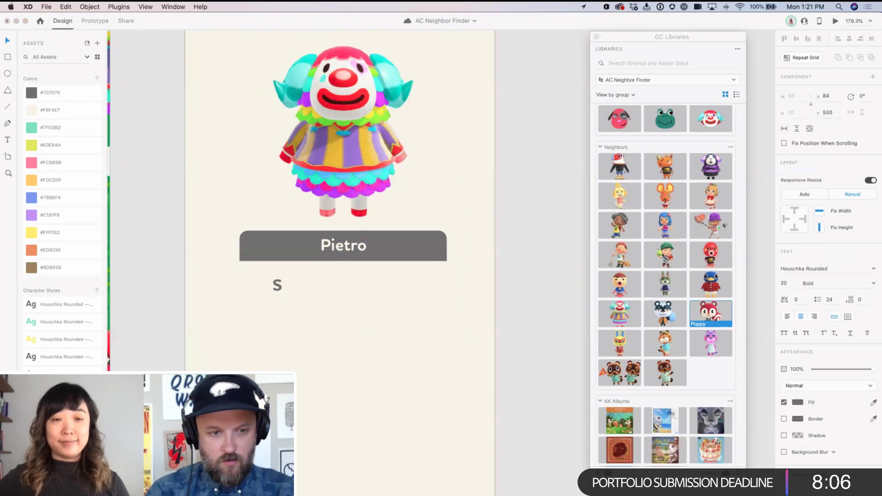
key(super+z)
key(Escape)
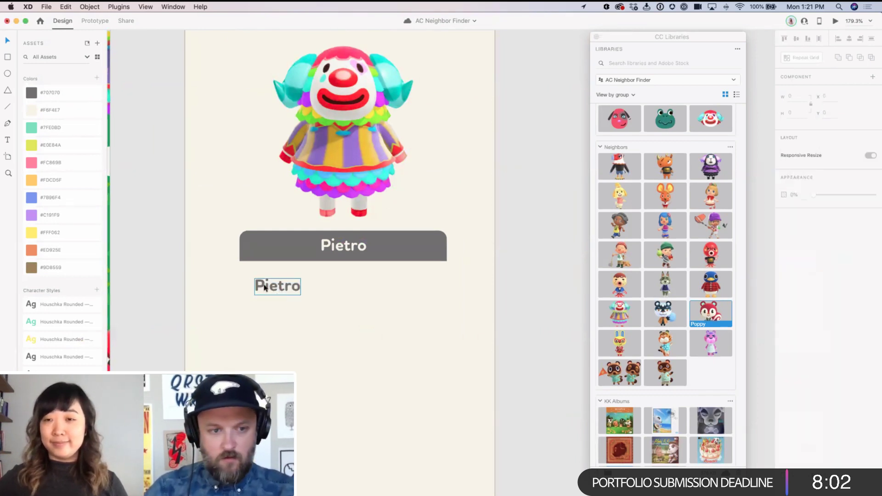
Step: Replace the copied label's text with "Species", left-aligned, and move it up closer beneath the gray bar at X 80
double_click(264, 287)
text(Spe)
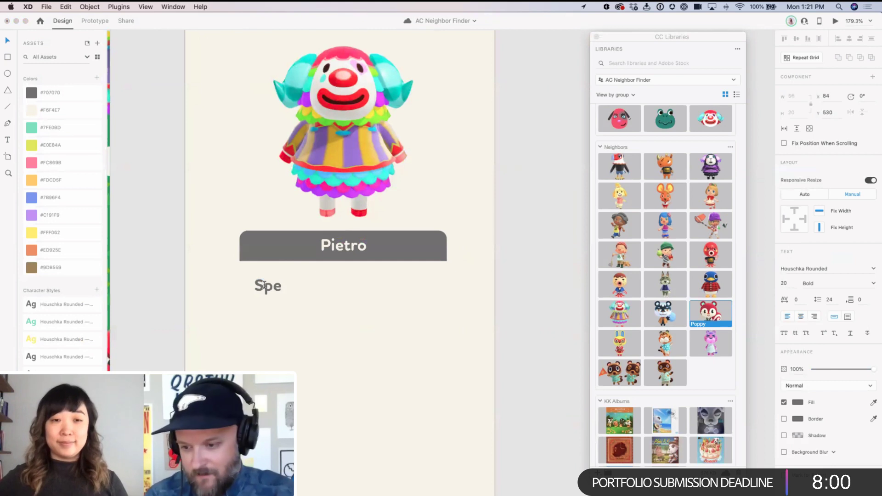
key(super+z)
text(Species)
key(Escape)
drag(290, 288, 292, 259)
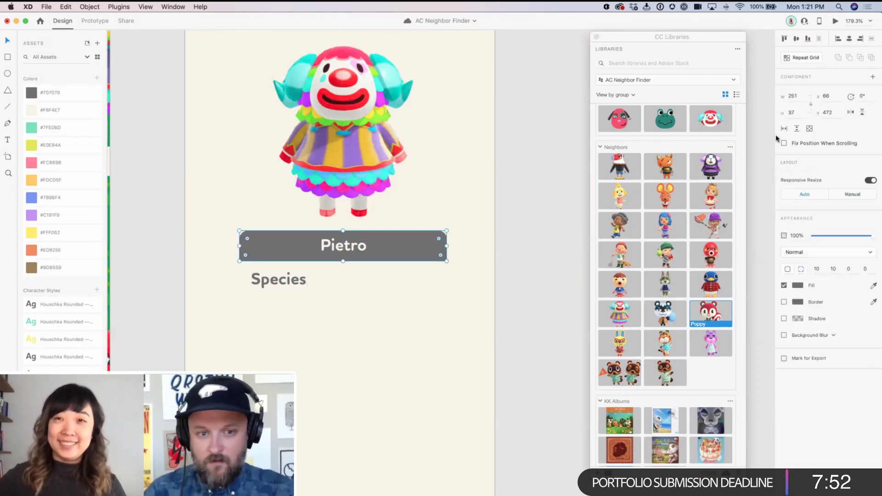
Step: Duplicate the gray bar downward to Y 505, remove the copy's fill and give it a border of size 3
drag(435, 238, 412, 268)
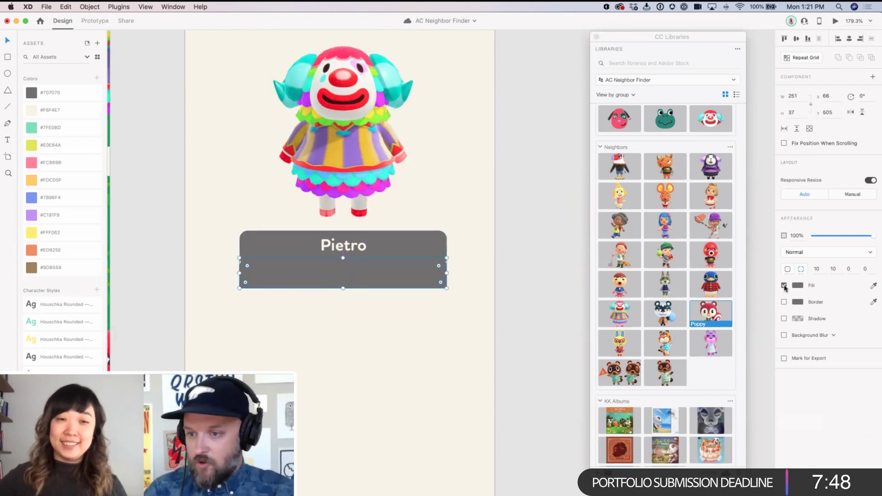
click(784, 285)
click(784, 302)
click(807, 319)
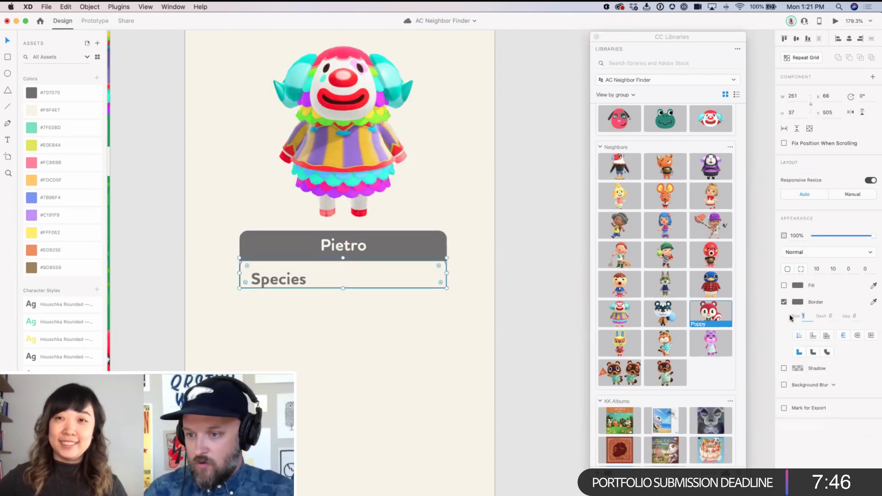
text(33)
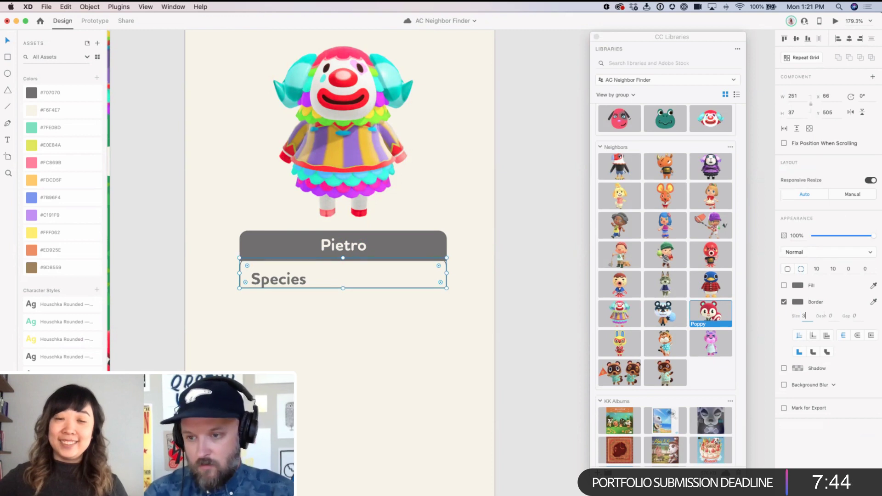
key(Tab)
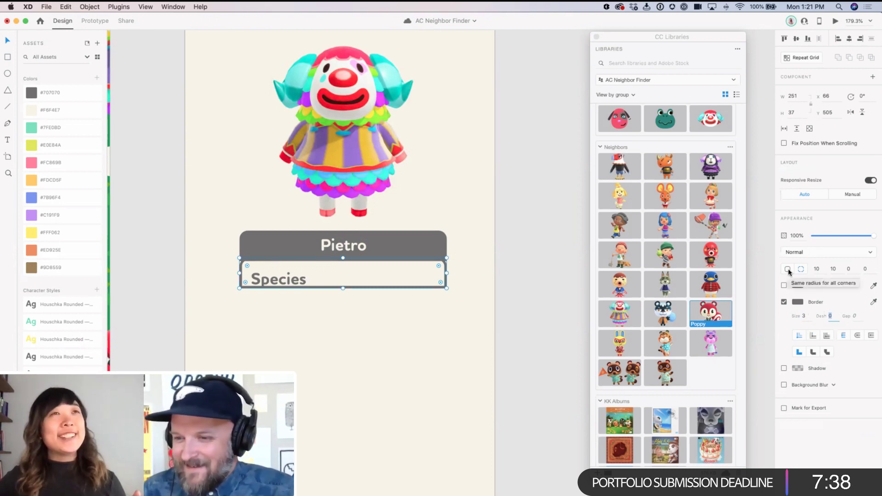
Step: Set the corner radius of the outlined box around Species to 0 and nudge the box down to Y 509
click(811, 268)
text(0)
key(Tab)
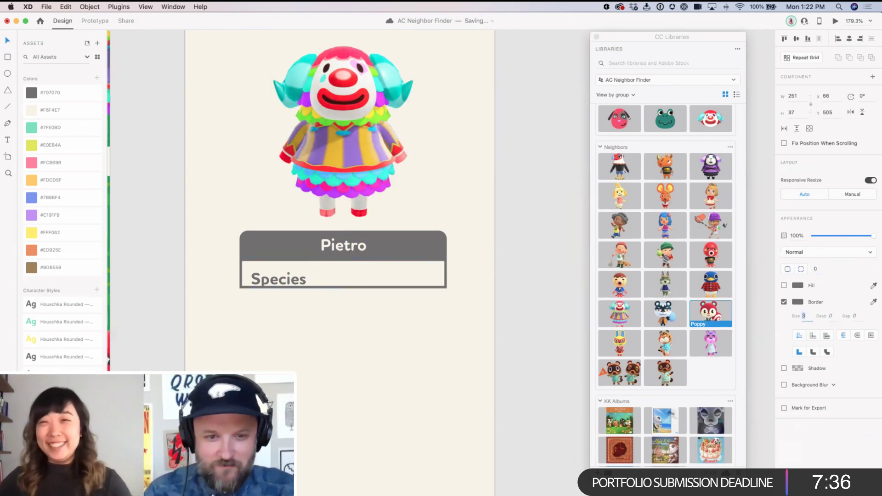
key(Down)
key(Down)
key(Down)
key(Down)
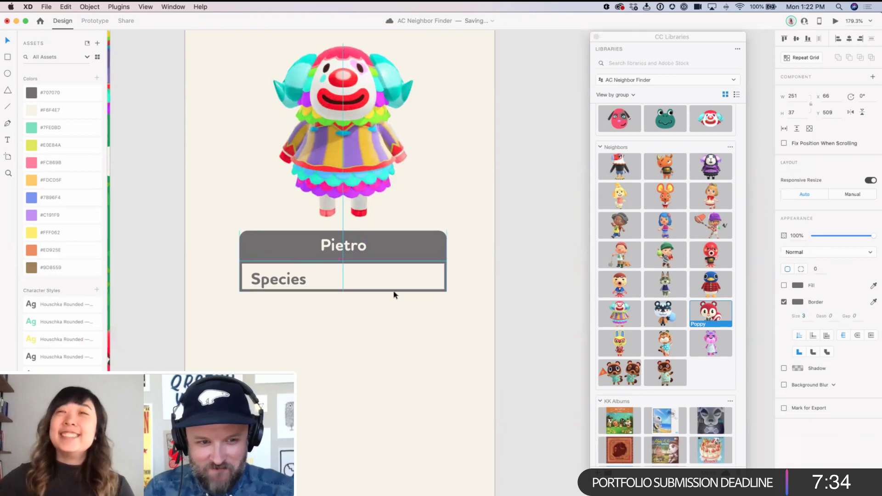
Step: Nudge the Species label up to Y 519 to centre it within the outlined box
double_click(252, 277)
key(Up)
key(Up)
key(Up)
key(Up)
key(Down)
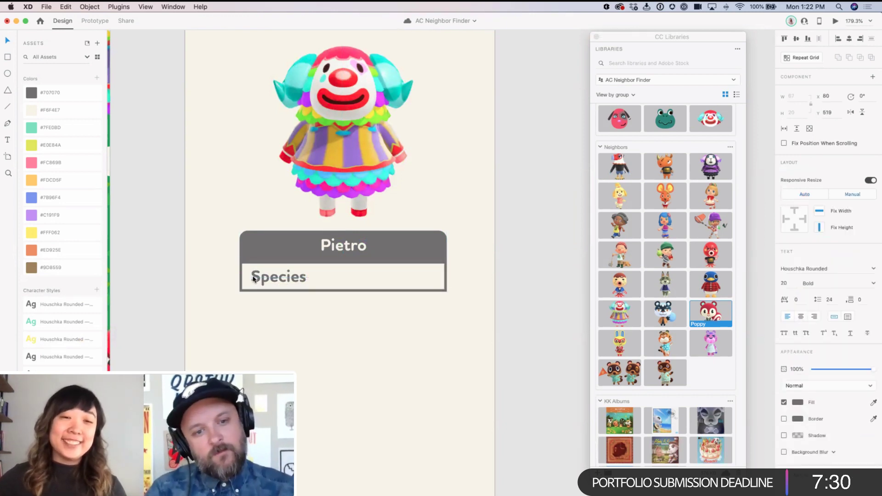
Step: Set the Species box's border to an outer stroke and add a matching outer border to the gray Pietro bar
click(403, 291)
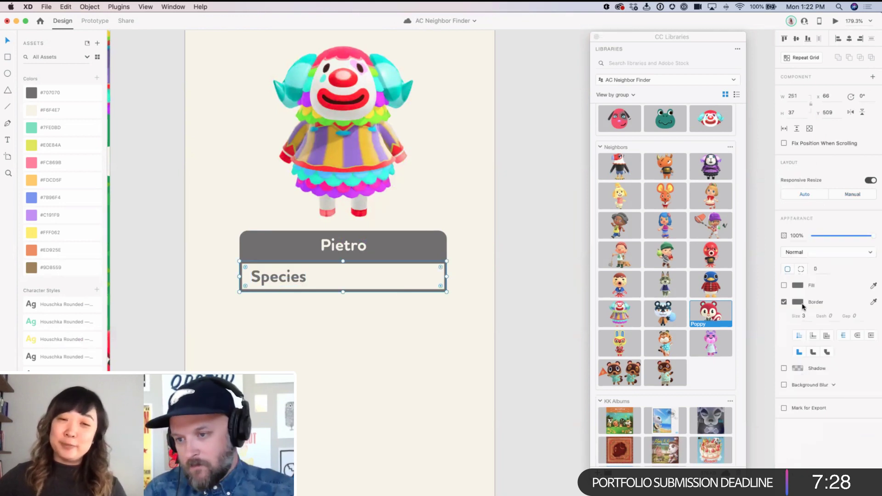
click(813, 337)
click(409, 244)
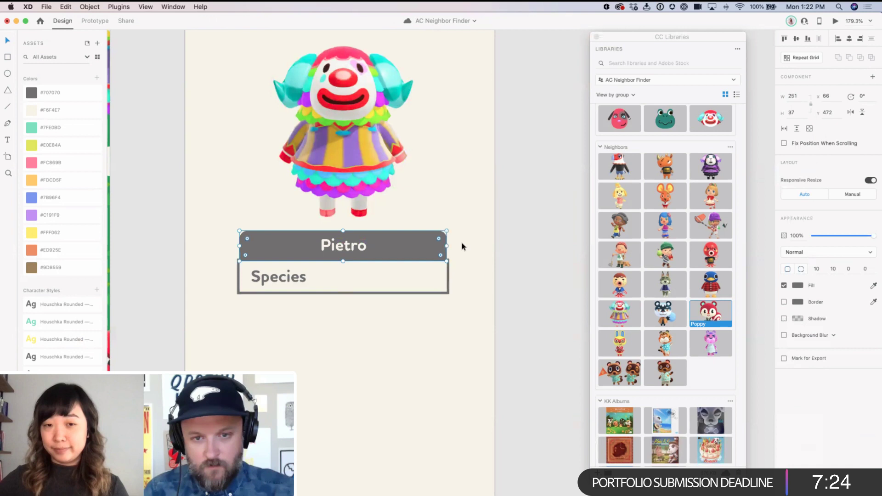
click(783, 301)
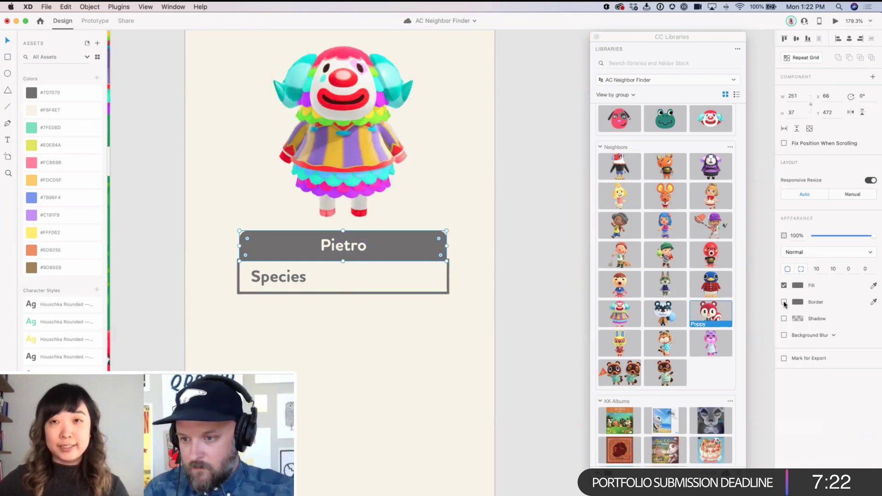
click(813, 336)
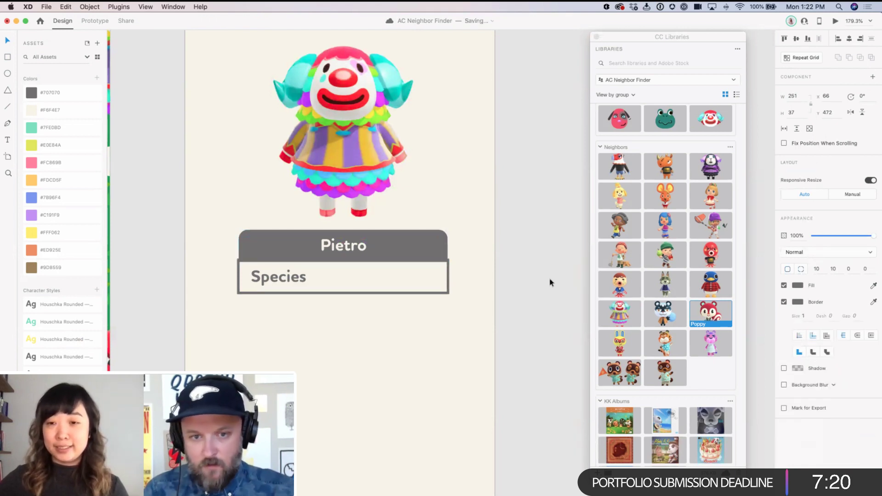
click(442, 250)
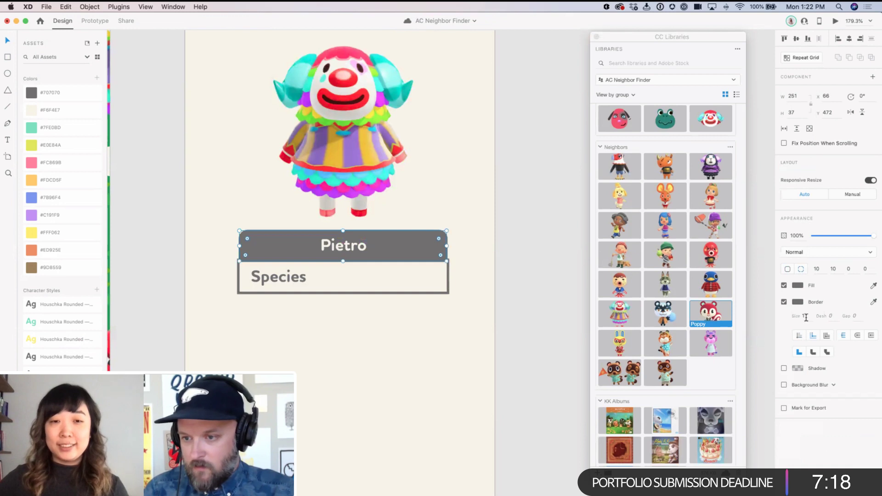
click(534, 320)
Step: Increase the Species box's height to 44 and move the Species label down to Y 524
click(303, 281)
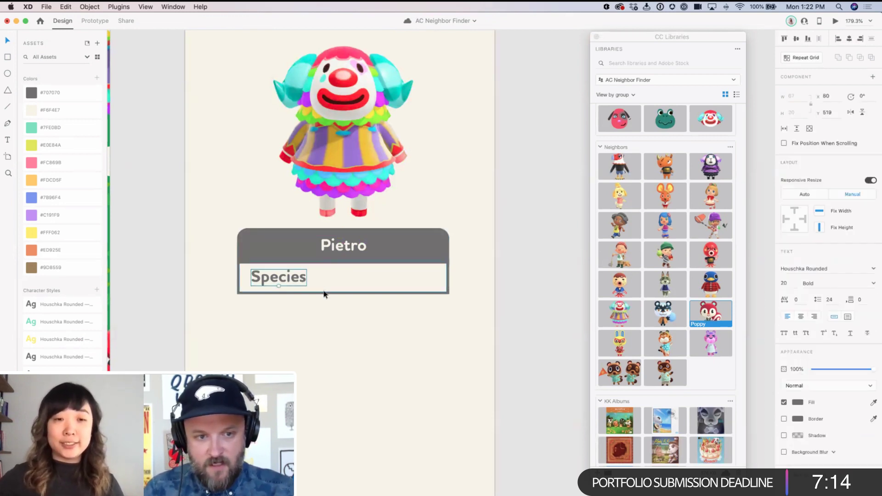
click(339, 292)
drag(340, 293, 341, 298)
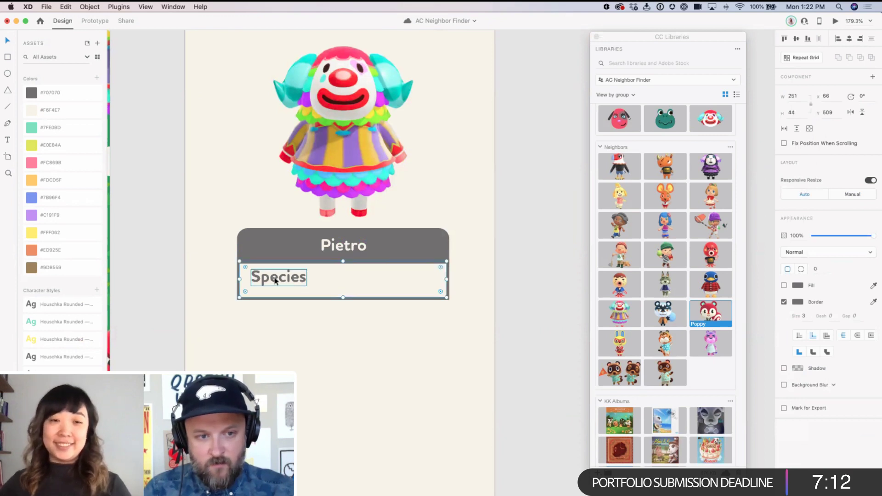
drag(270, 281, 272, 285)
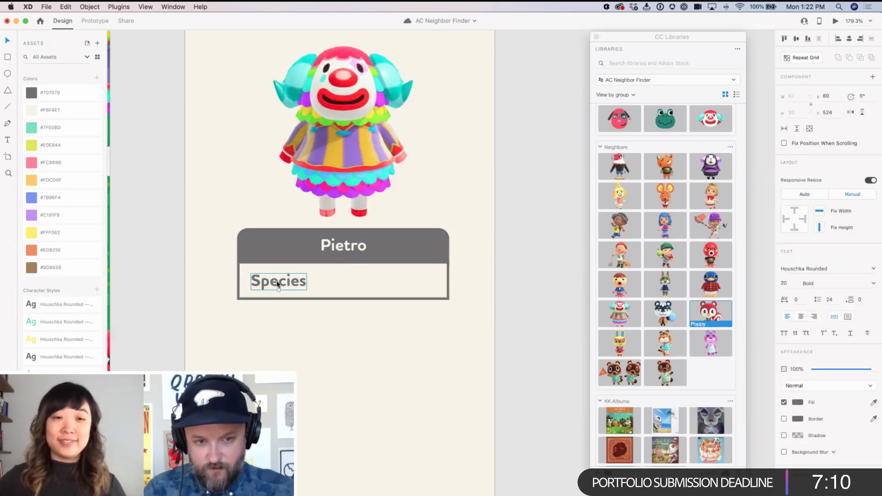
click(448, 290)
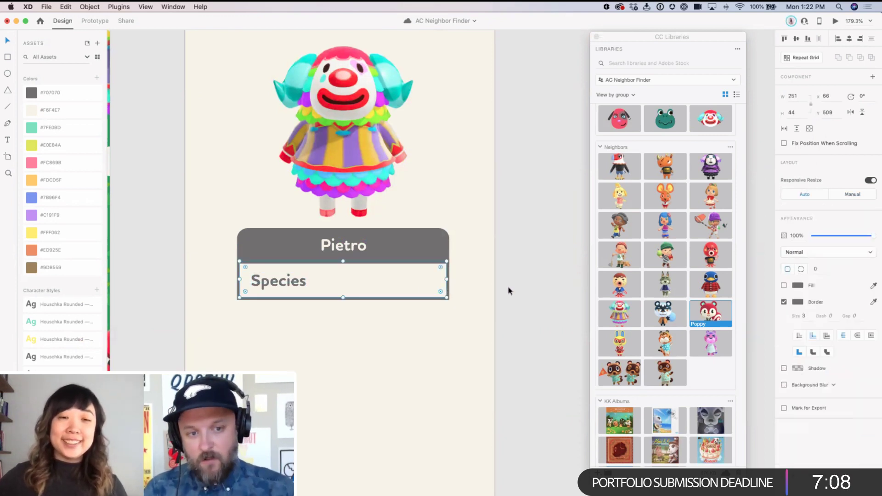
click(523, 284)
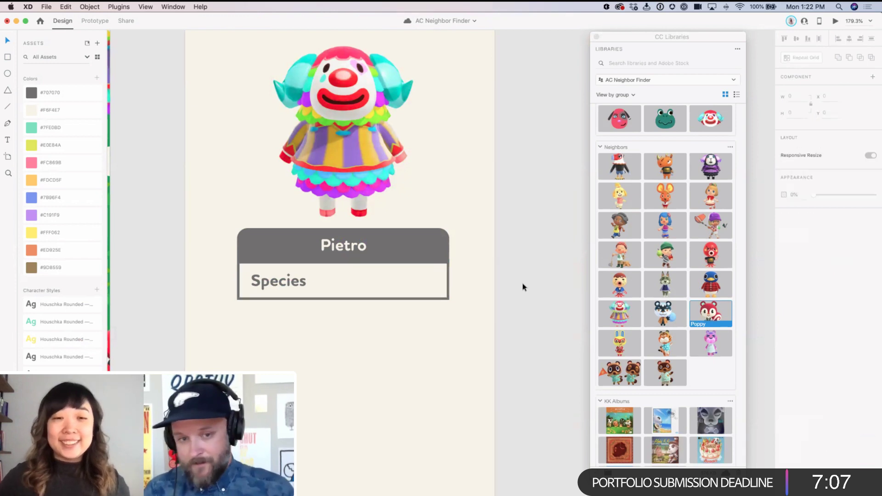
Step: Duplicate the Species label to the other side of its box, change the copy's text to "Sheep" and place it at X 220, Y 524
click(305, 281)
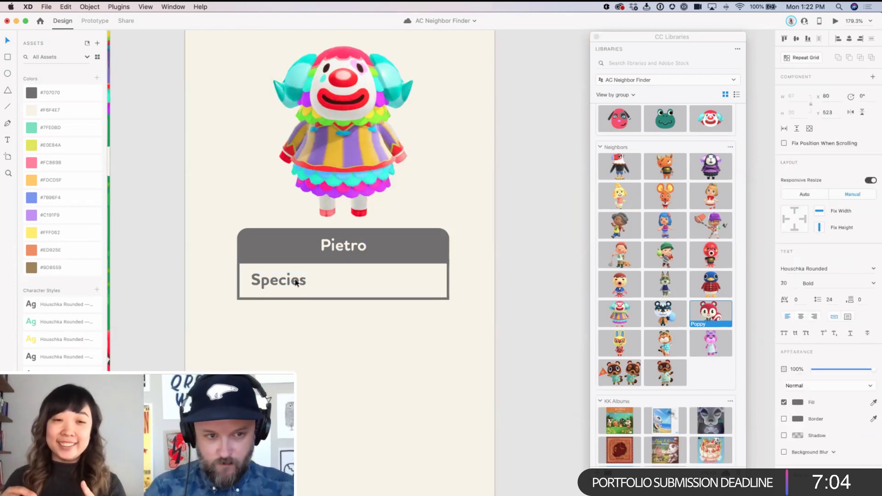
drag(297, 281, 405, 282)
double_click(405, 281)
text(Sheep)
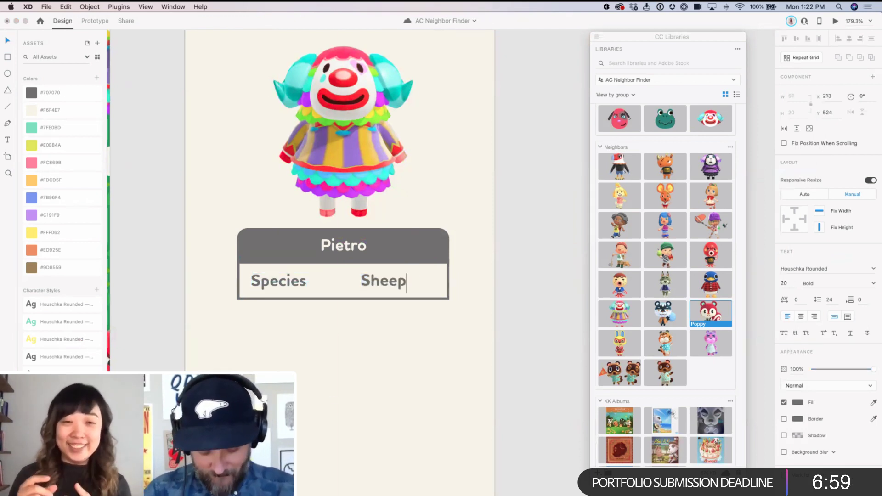
key(Escape)
drag(398, 283, 406, 283)
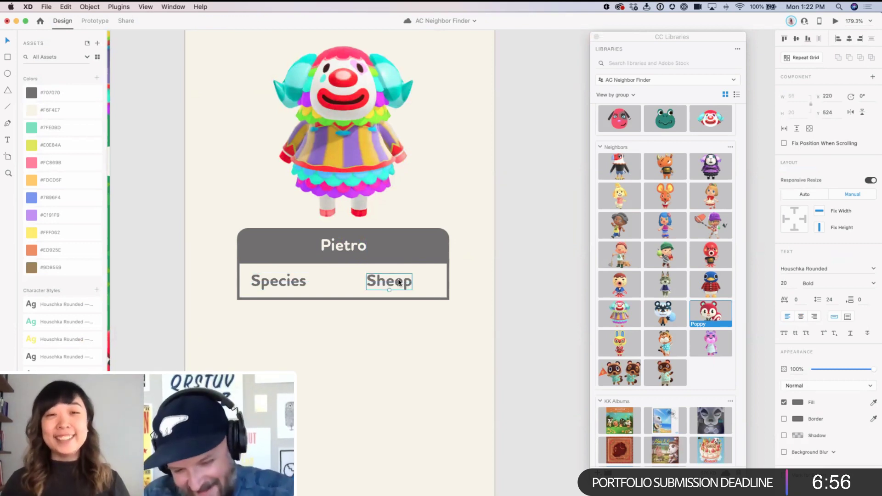
click(445, 278)
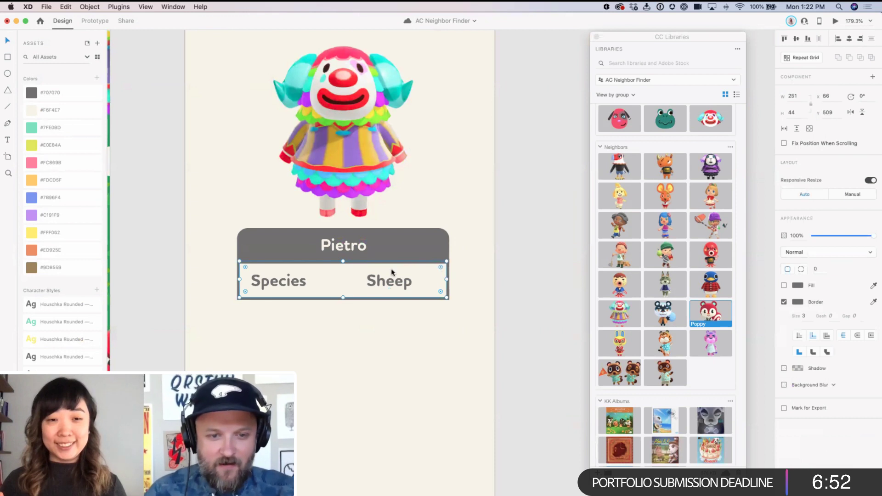
click(391, 280)
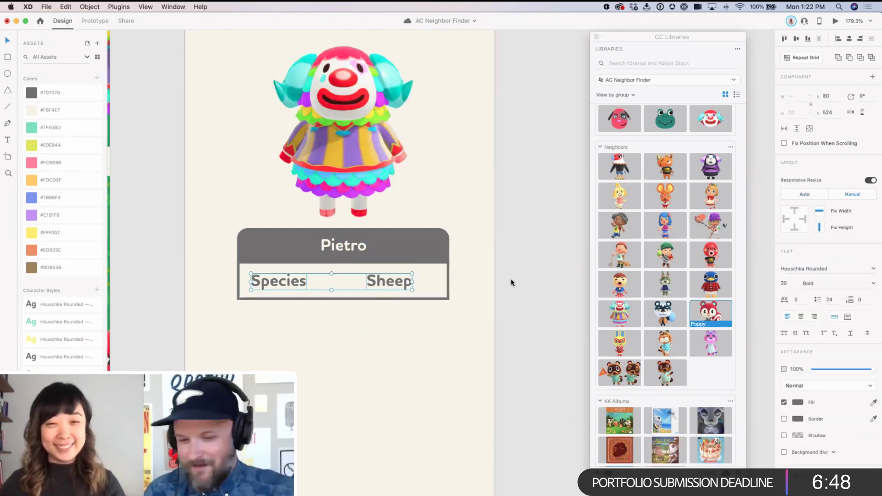
click(525, 282)
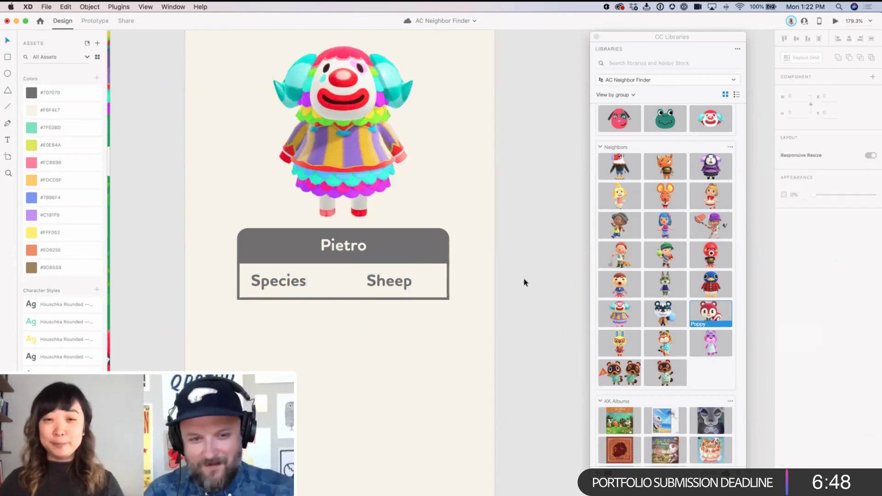
Step: Draw a vertical divider line about 42 high at X 187.5 between Species and Sheep, spanning their box
key(p)
click(340, 297)
click(340, 263)
key(Escape)
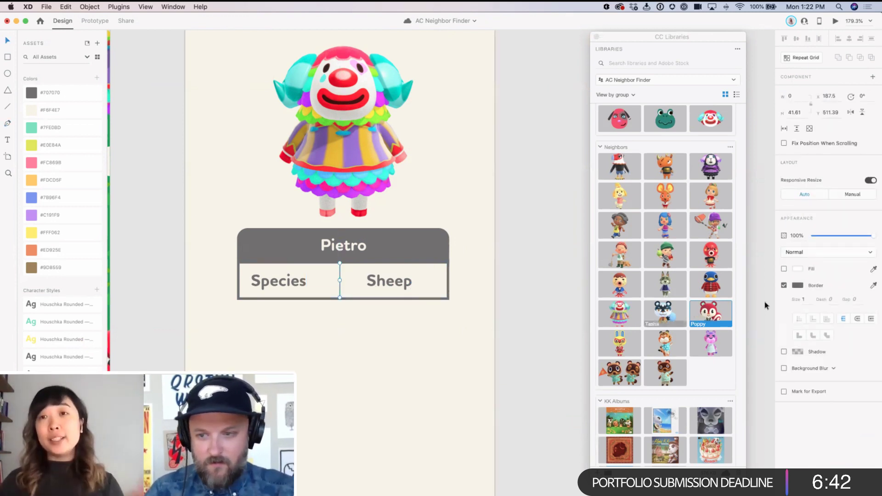
Step: Apply #707070 as the border colour of the Species box and set the divider line's border size to 3
click(440, 295)
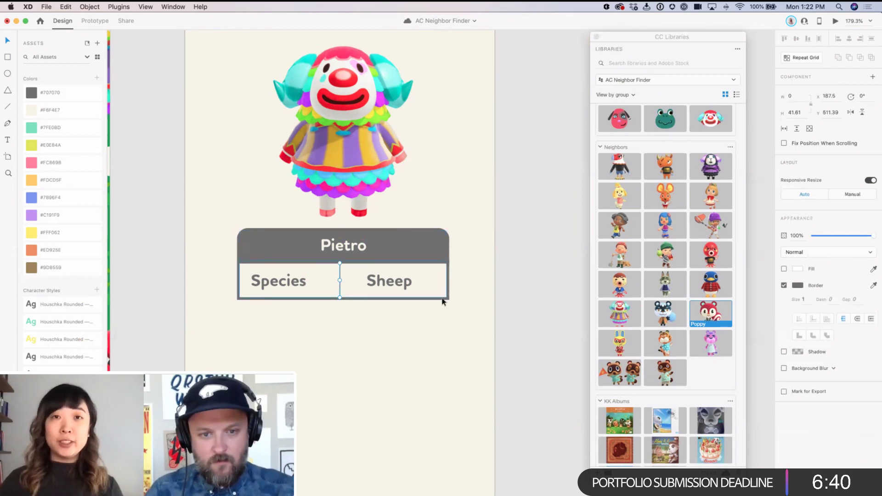
right_click(74, 93)
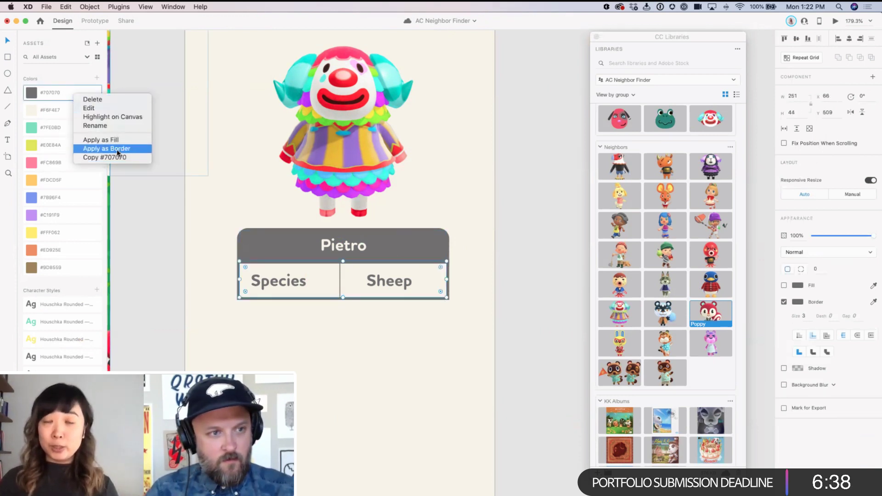
click(117, 150)
click(340, 284)
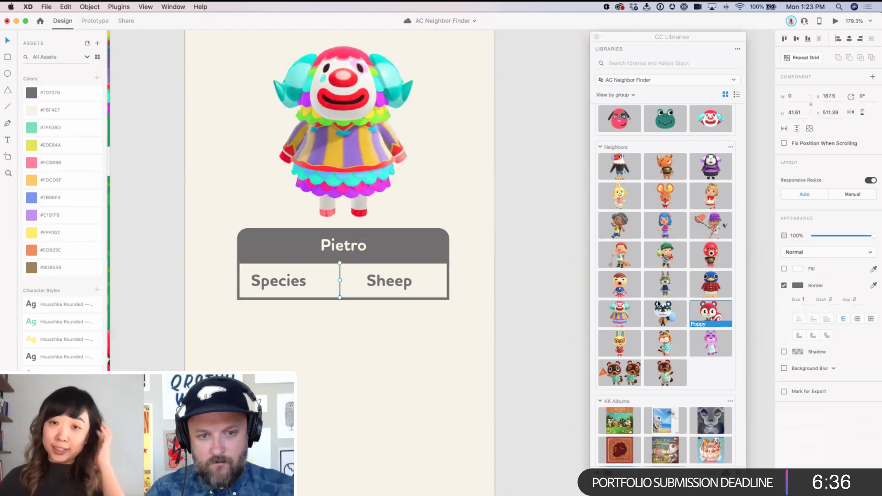
click(803, 300)
key(Escape)
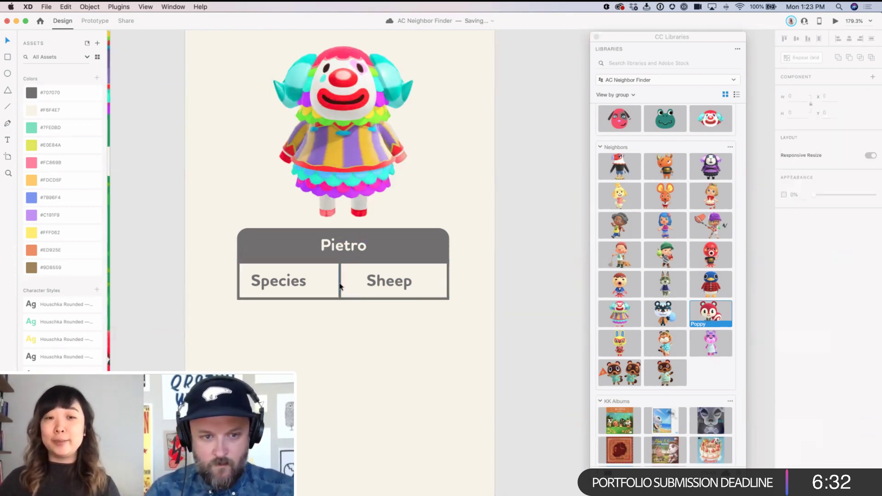
Step: Move the divider toward Species to X 177.5, recentre the Species label in its cell and centre-align the Sheep text
drag(341, 286, 333, 286)
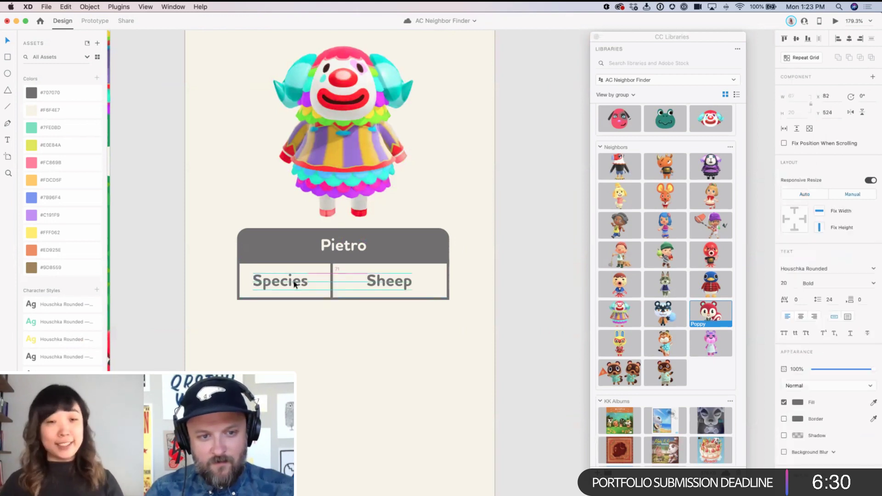
click(390, 283)
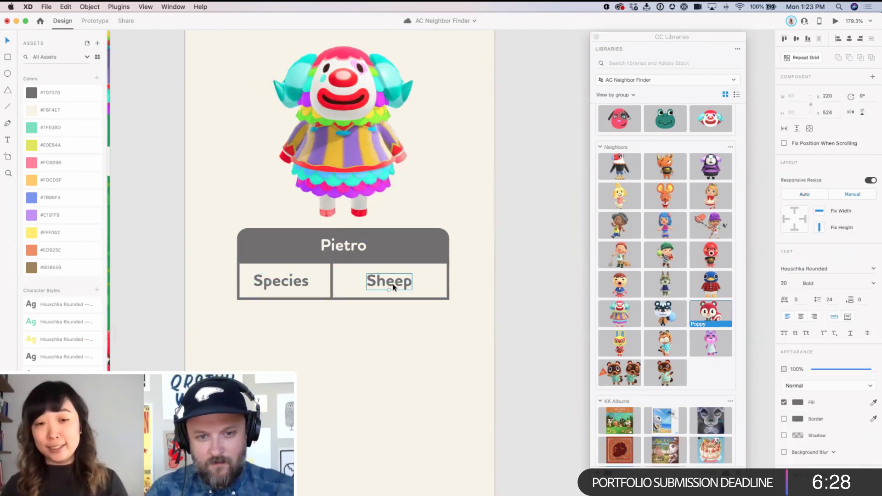
click(801, 317)
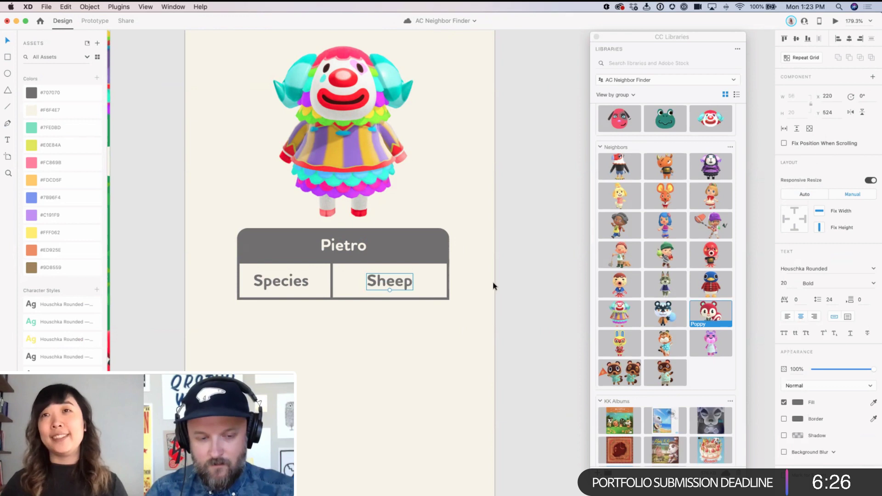
click(525, 279)
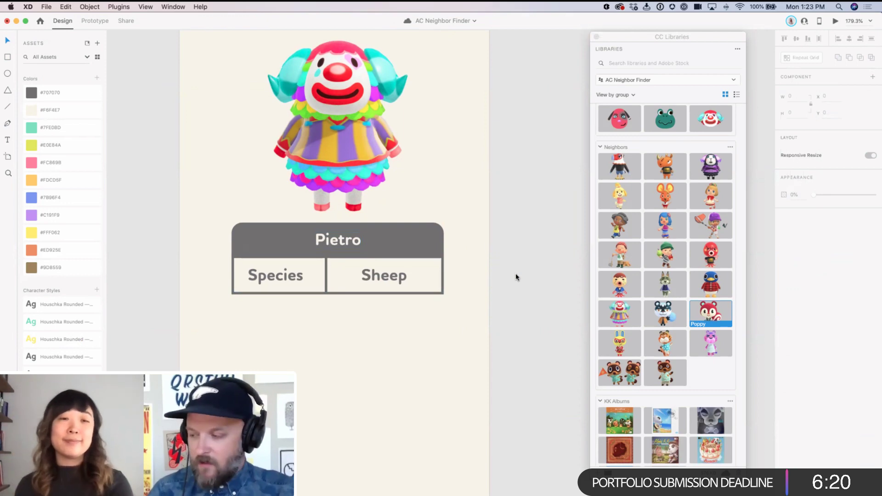
Step: Review the Pietro profile artboard alongside the neighbouring screens and the Basic Information reference
scroll(514, 278, left, 1)
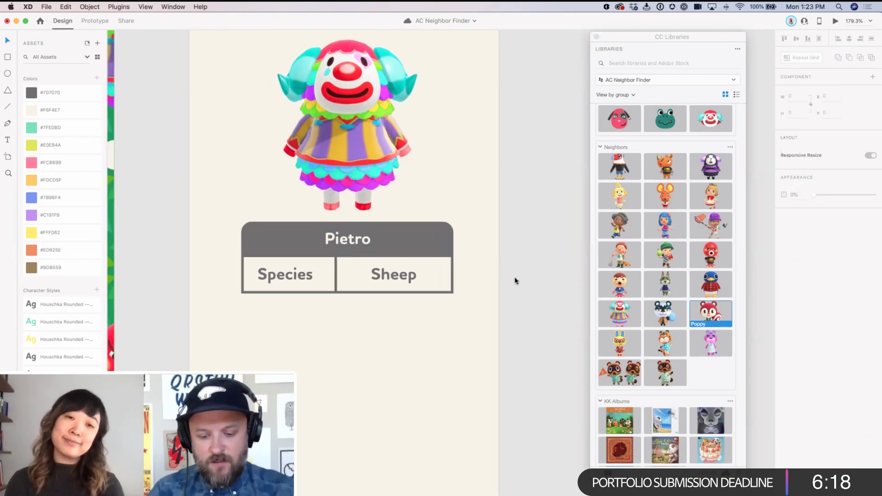
key(super+minus)
key(super+minus)
key(super+minus)
key(super+minus)
key(super+minus)
key(super+minus)
scroll(514, 278, left, 3)
scroll(515, 278, down, 1)
scroll(230, 282, right, 2)
scroll(230, 282, down, 1)
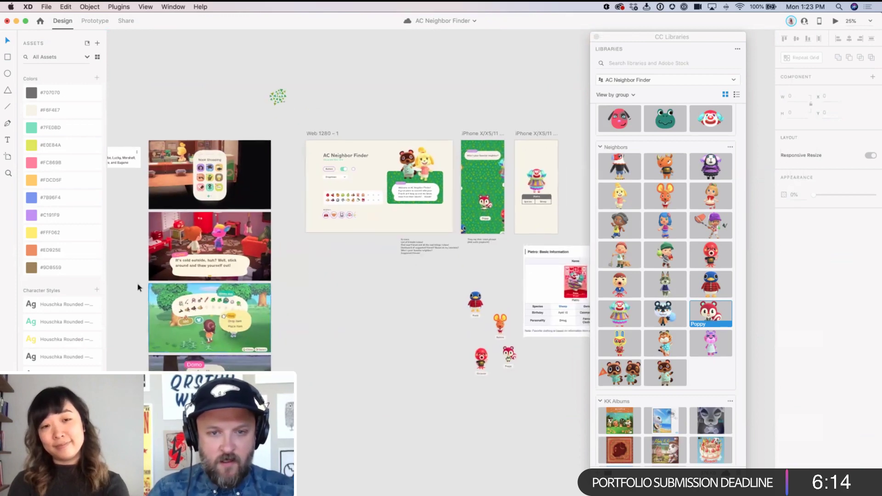
scroll(277, 283, up, 2)
scroll(277, 283, right, 1)
scroll(347, 319, right, 1)
scroll(339, 315, right, 3)
scroll(339, 315, up, 1)
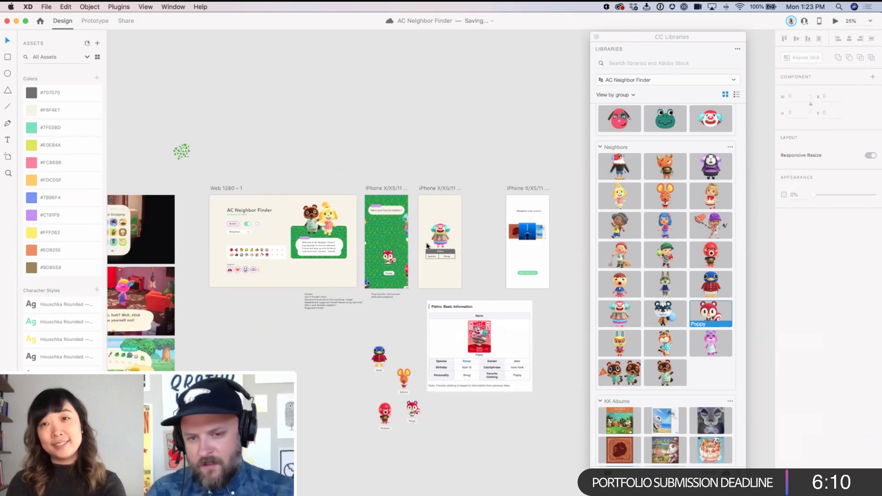
drag(503, 277, 504, 282)
scroll(499, 302, left, 2)
scroll(500, 302, down, 1)
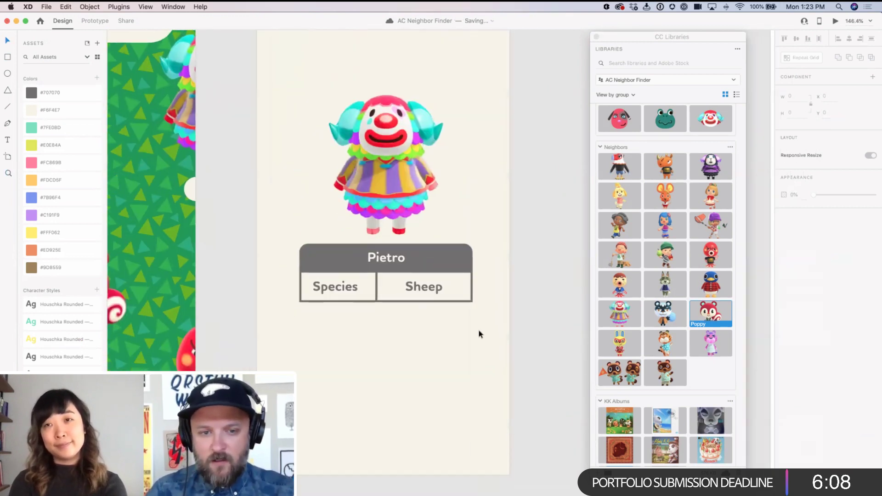
Step: Convert the Species row into a Repeat Grid, trying out and undoing an extension to four rows
drag(481, 335, 287, 249)
click(463, 319)
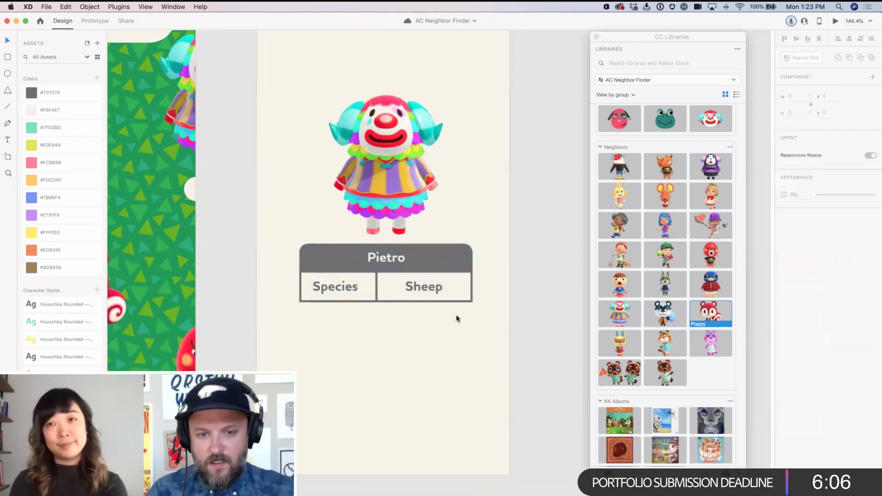
click(438, 302)
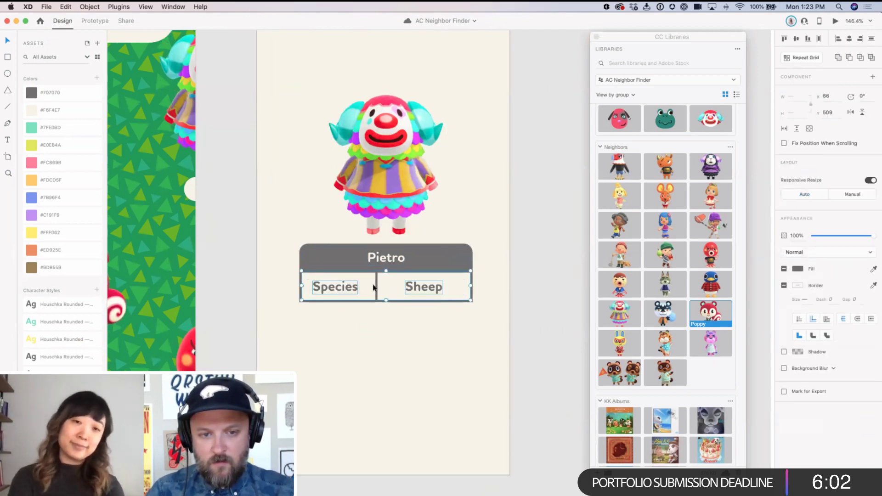
click(794, 58)
drag(382, 302, 383, 445)
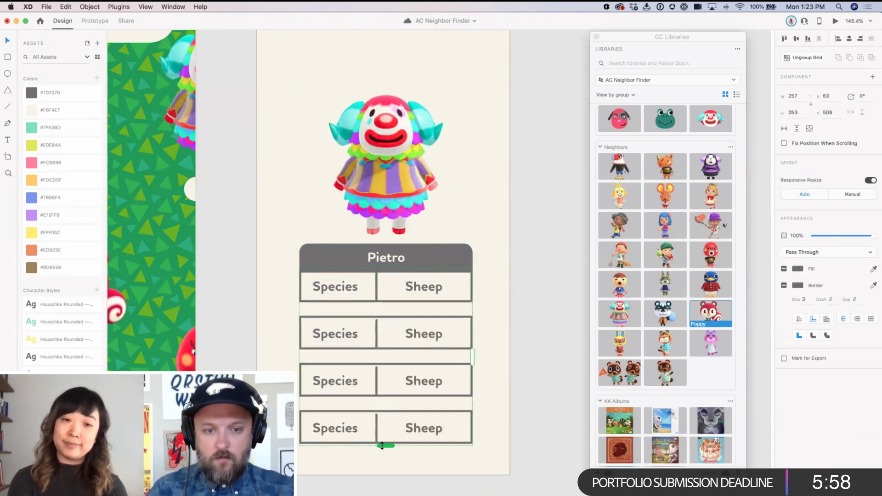
key(super+z)
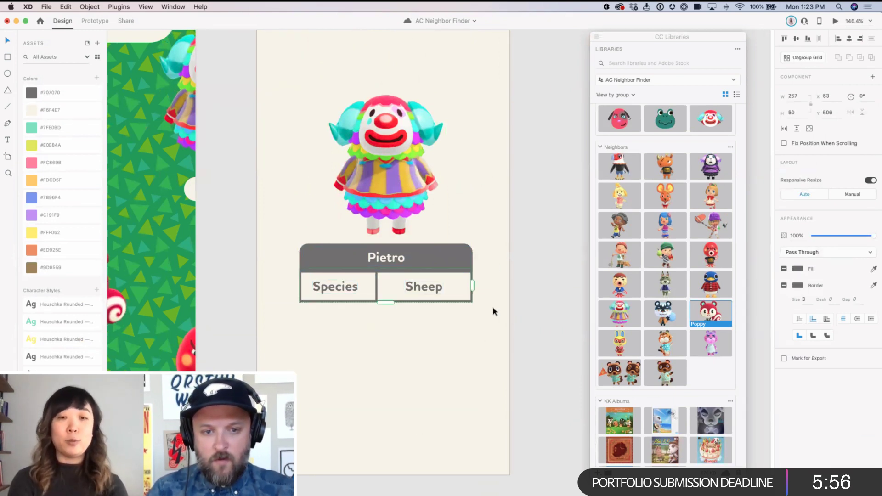
Step: Set the divider's height to 44 at Y 509, and repeat the row downward to a 167-high grid with -3 spacing
double_click(378, 283)
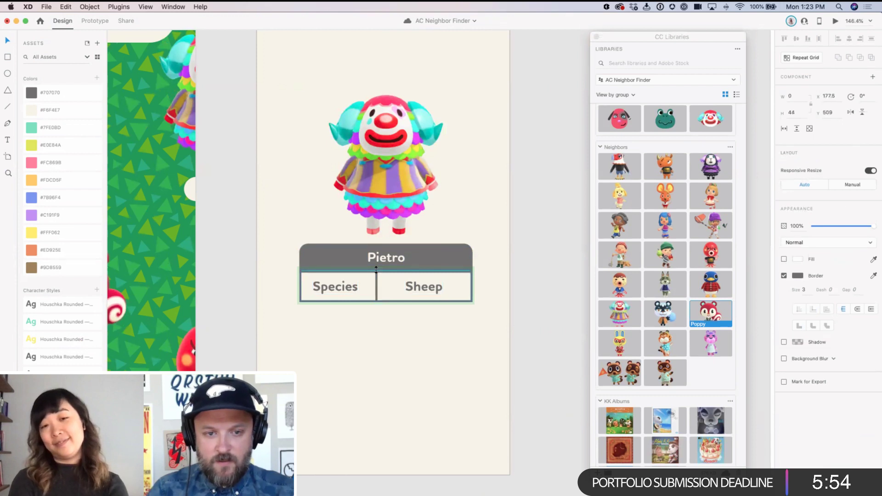
key(Escape)
drag(385, 303, 394, 427)
drag(388, 330, 389, 327)
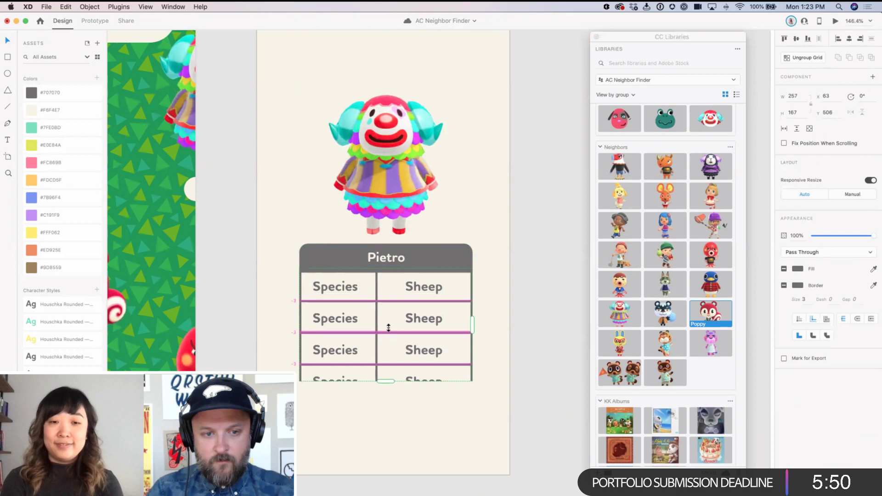
click(537, 351)
Step: Change the label in the second row of the Pietro table to "Birthday"
scroll(530, 340, left, 3)
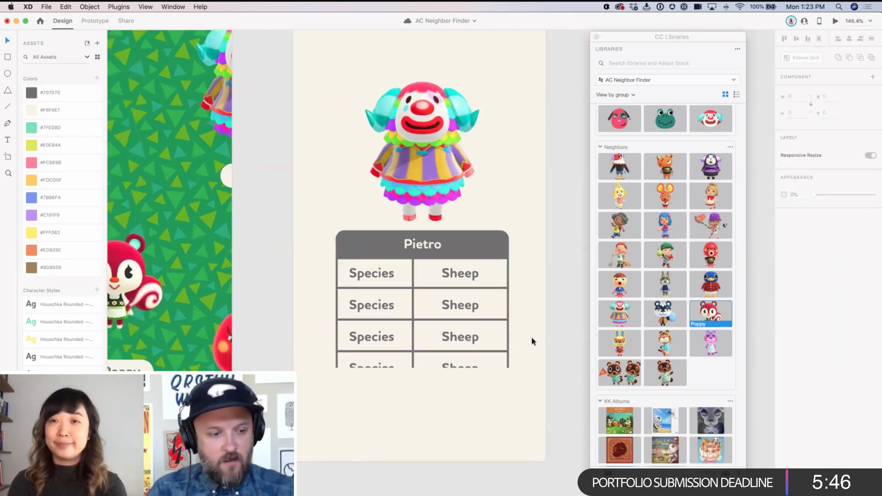
scroll(415, 421, down, 10)
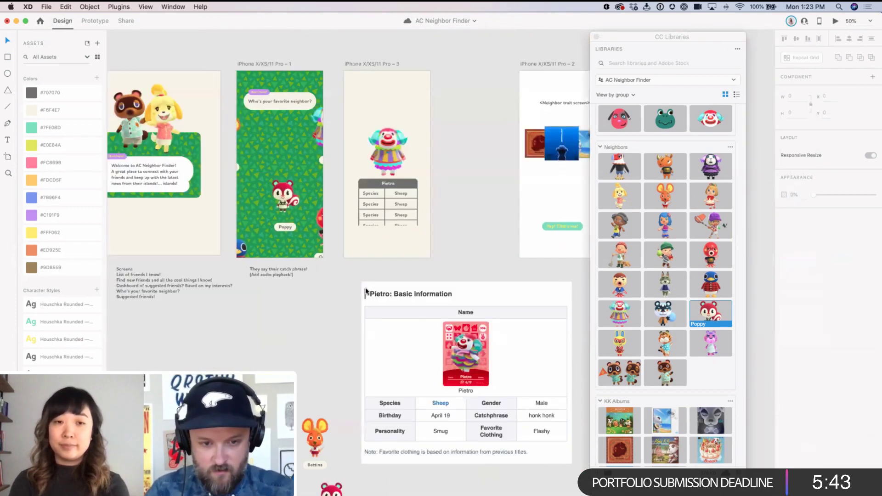
scroll(343, 297, down, 1)
scroll(344, 297, right, 2)
click(321, 182)
double_click(320, 183)
double_click(321, 182)
text(Birthday)
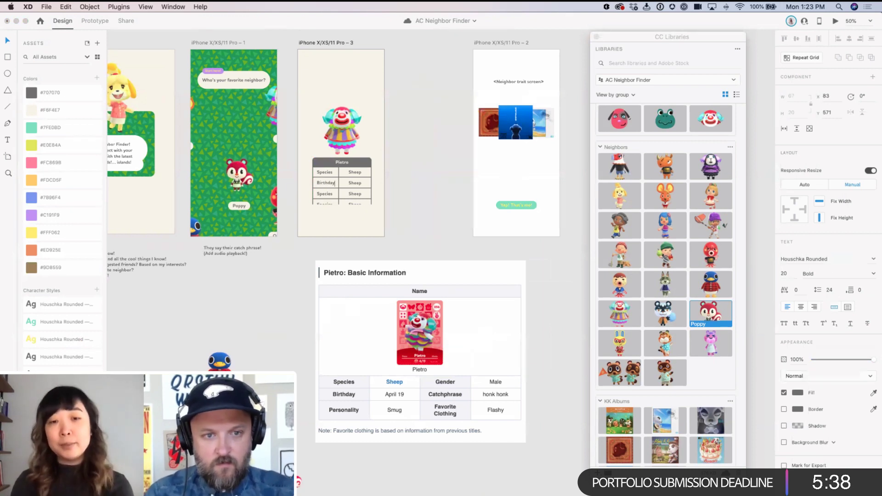
key(Escape)
Step: Replace Sheep in the Birthday row with Pietro's birthday as given in the Basic Information reference
double_click(358, 184)
text(A)
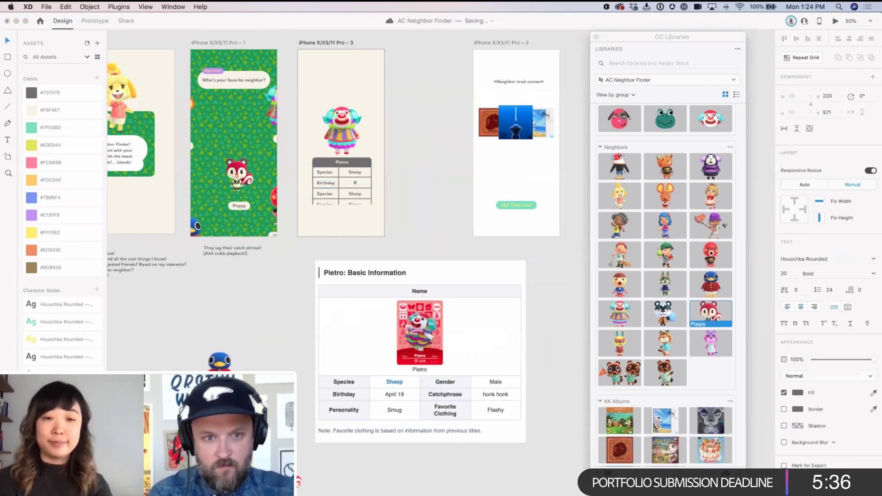
text(pril 19t)
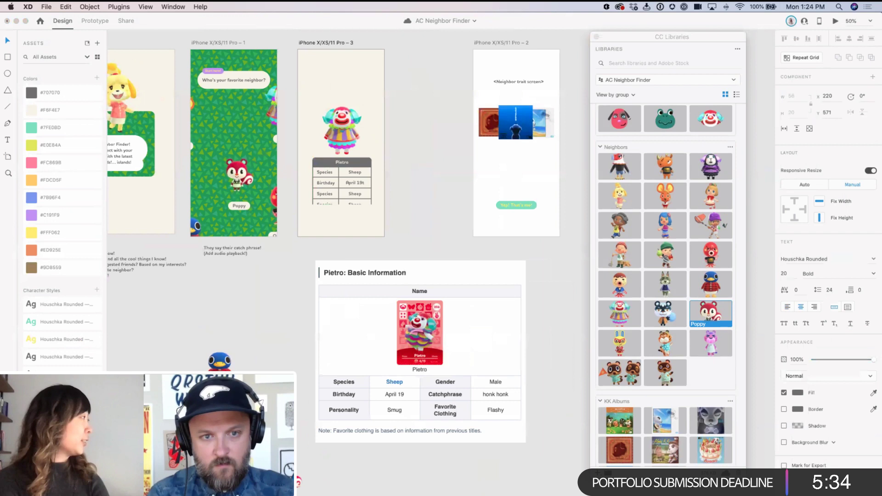
key(Escape)
key(Escape)
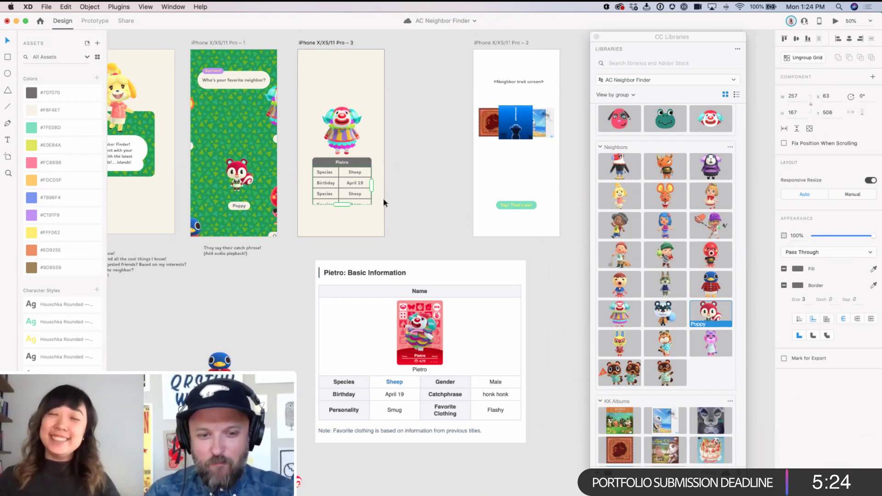
double_click(323, 193)
key(ctrl+c)
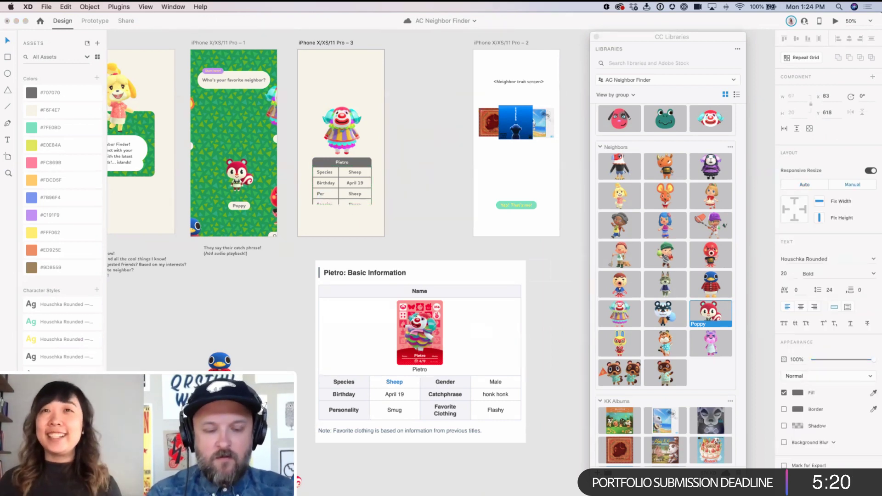
key(Escape)
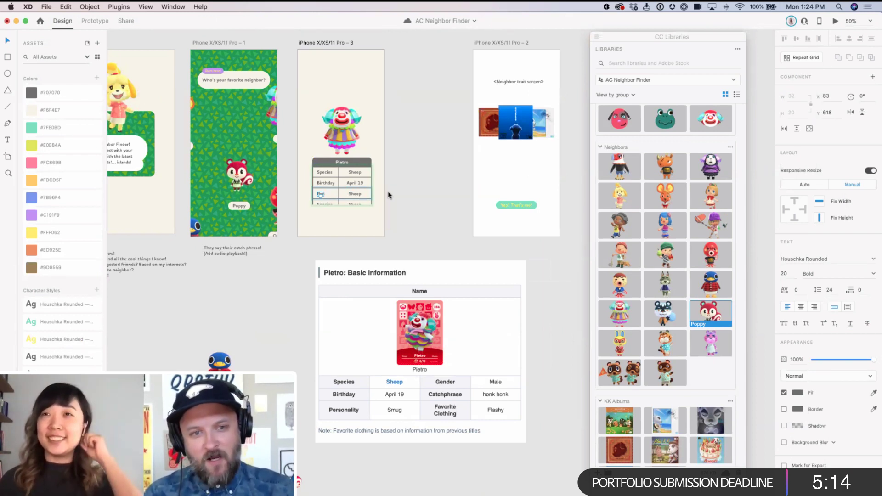
key(ctrl+v)
key(Escape)
key(Escape)
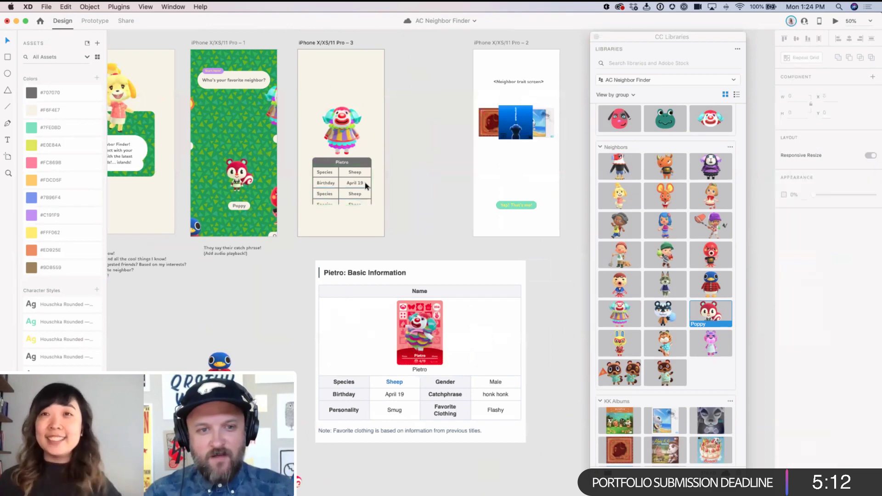
Step: Compare the rows of the Pietro table with the fields and values in the Basic Information reference
scroll(356, 203, up, 5)
scroll(356, 203, right, 5)
scroll(363, 207, down, 4)
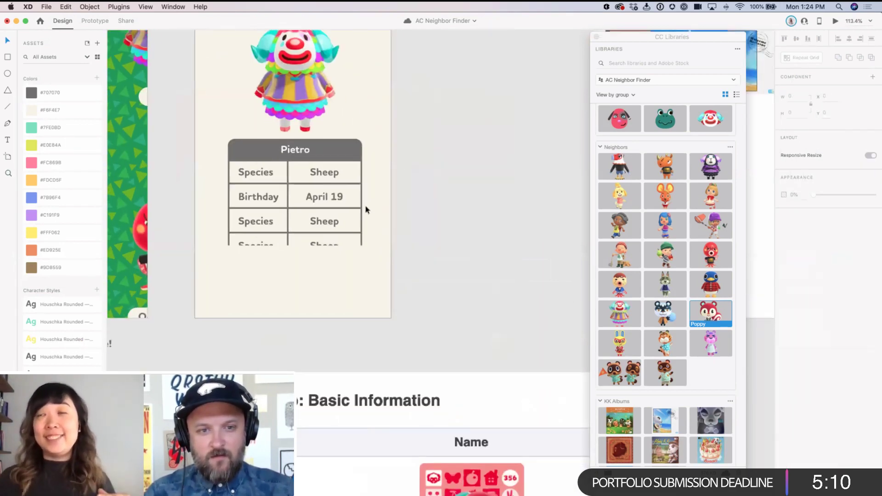
click(365, 209)
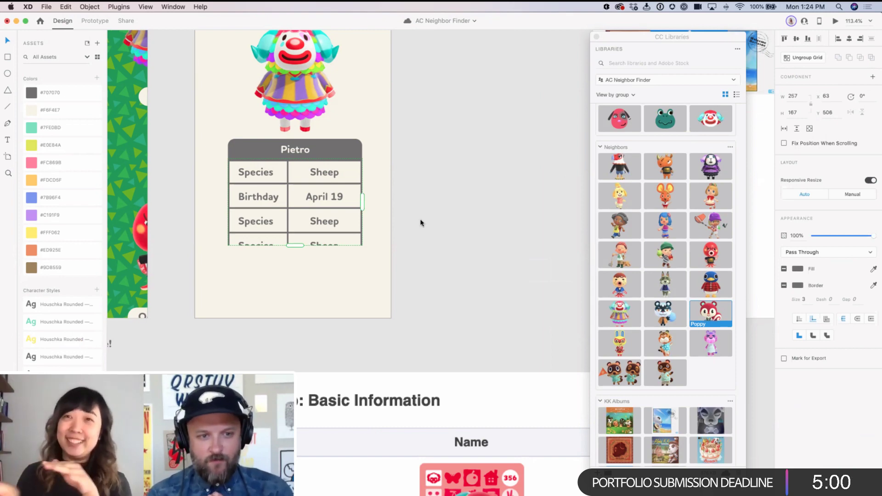
drag(320, 225, 308, 129)
scroll(338, 184, down, 6)
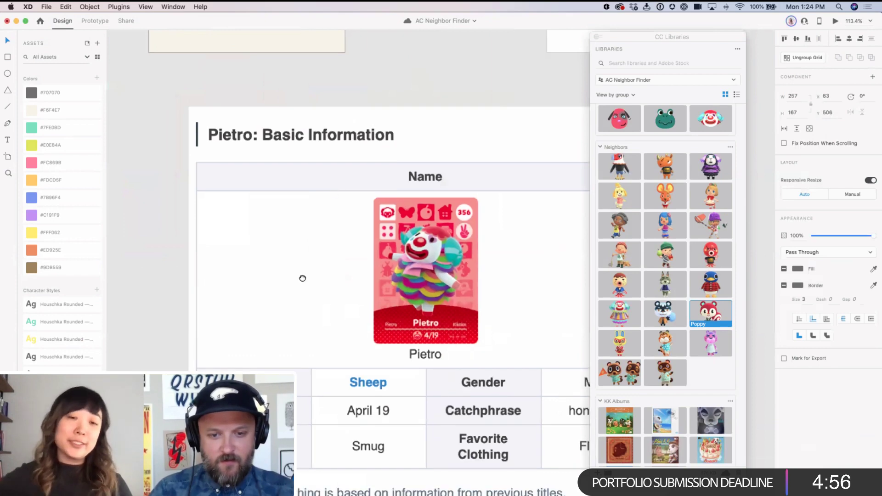
scroll(276, 253, up, 3)
scroll(276, 252, right, 2)
scroll(256, 235, down, 3)
scroll(254, 203, up, 10)
scroll(254, 202, left, 3)
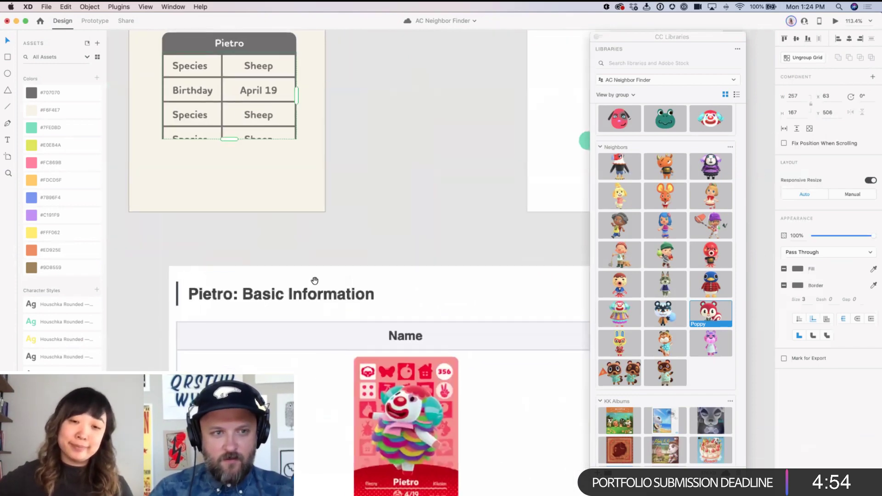
scroll(330, 306, up, 2)
scroll(330, 306, left, 1)
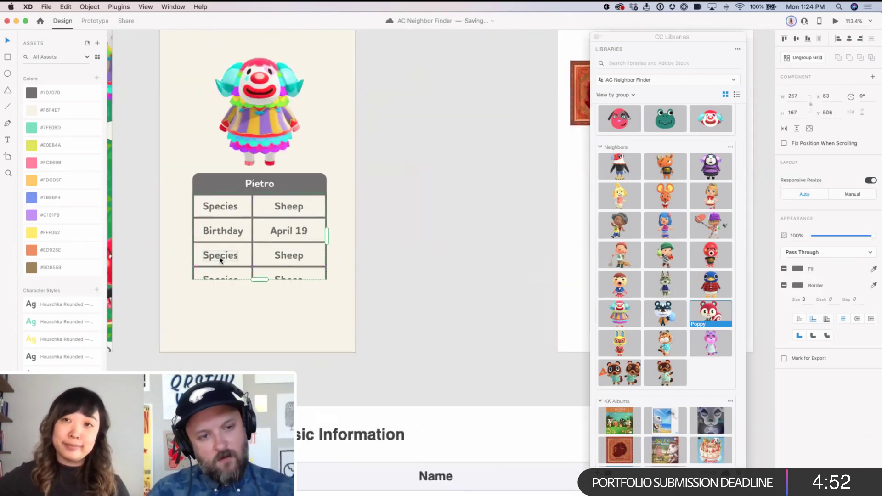
scroll(358, 365, down, 10)
scroll(553, 491, up, 1)
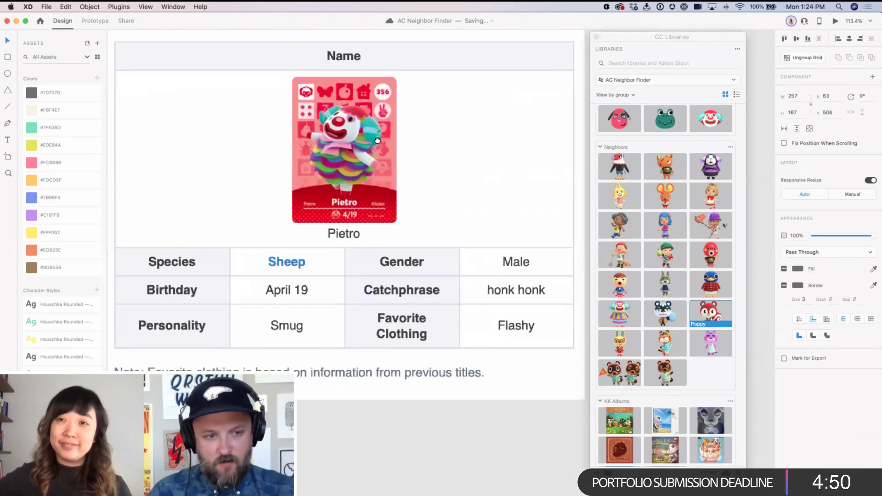
scroll(420, 414, up, 8)
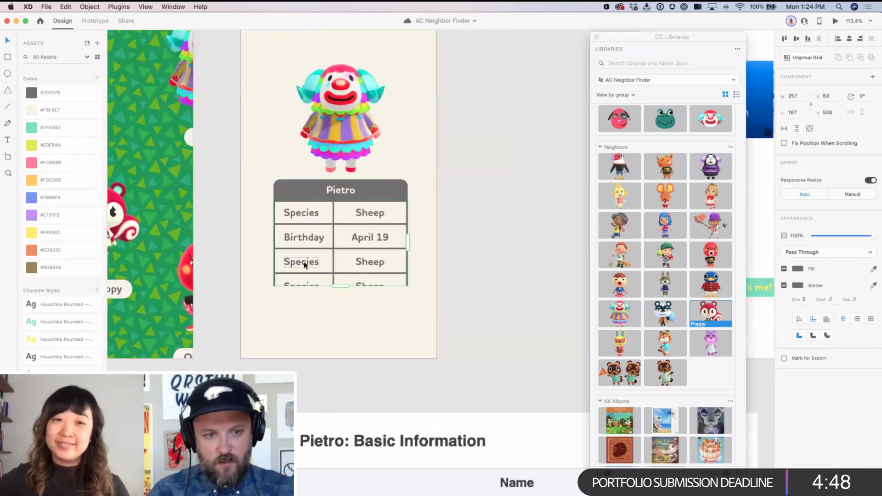
Step: Label the third row of the Pietro table "Personality" and move the column divider to X 199.5 to clear the text
double_click(303, 263)
double_click(303, 263)
text(Personality)
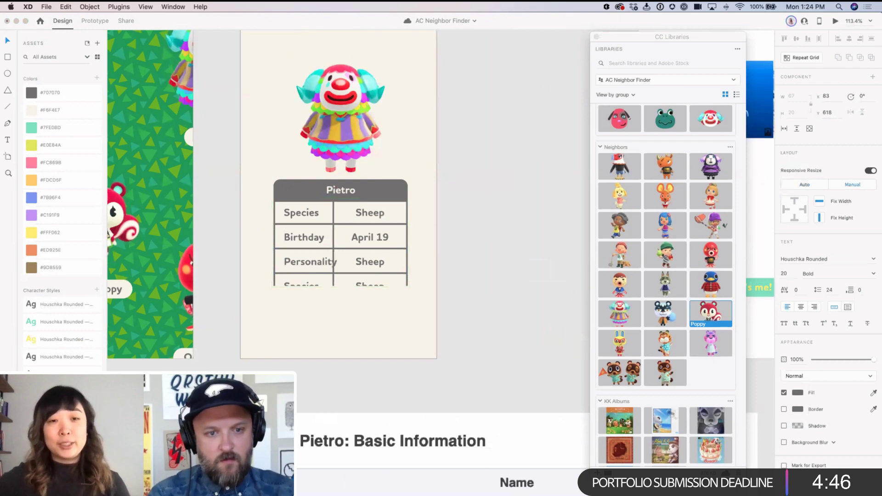
key(Escape)
drag(334, 258, 346, 257)
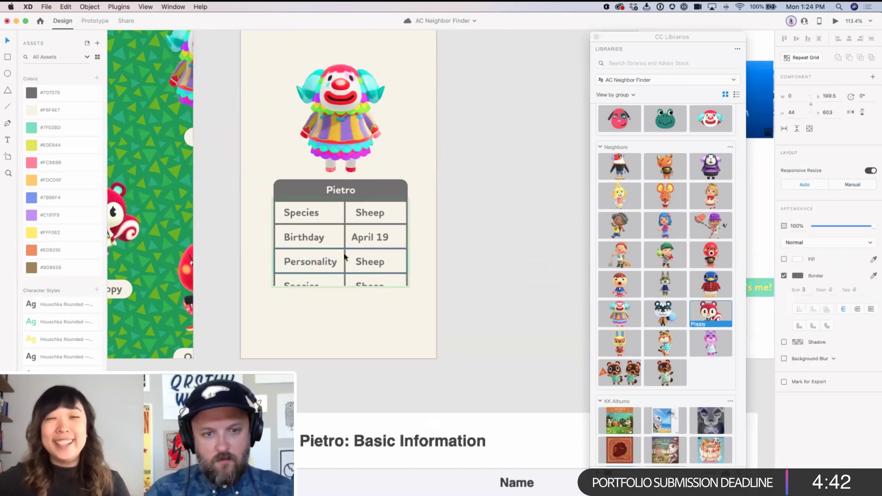
key(Escape)
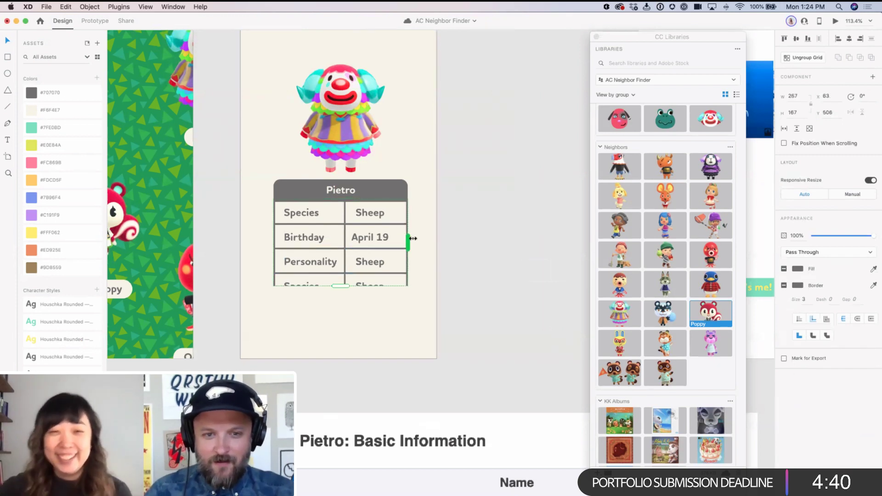
Step: Widen the table's row boxes to 270 and fit the repeat grid to a single column 276 wide
drag(410, 238, 431, 238)
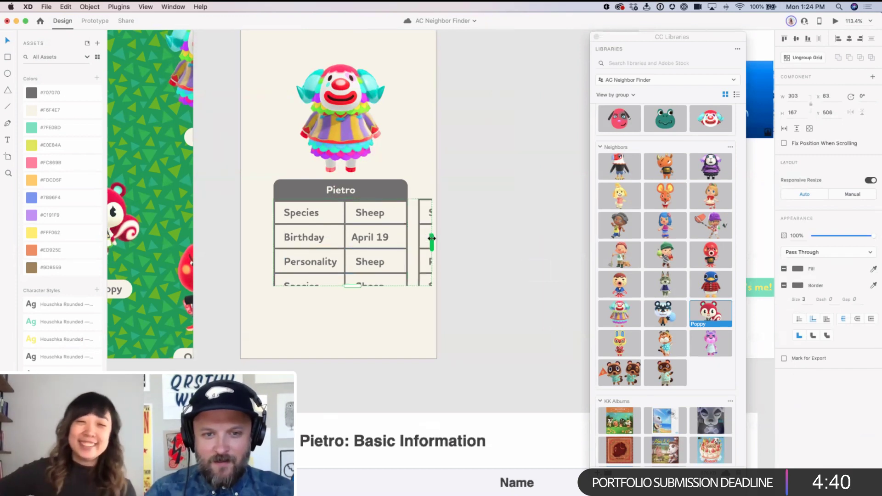
double_click(406, 224)
click(406, 212)
drag(407, 213, 416, 212)
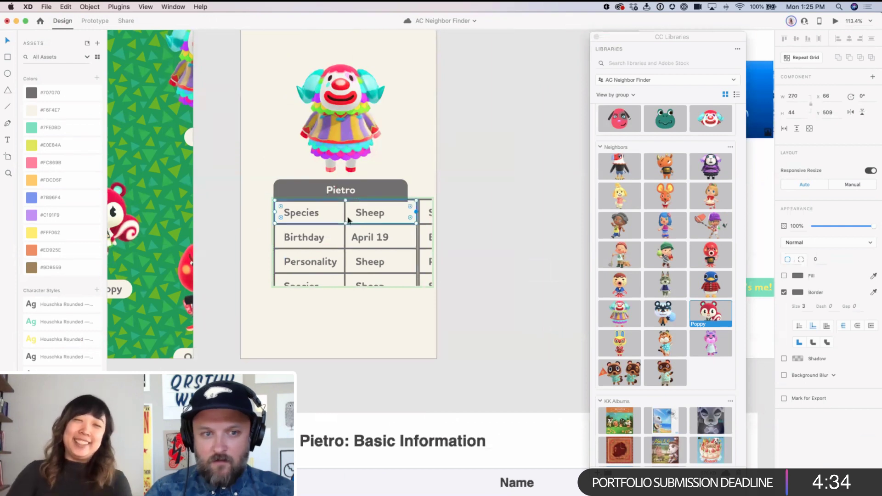
click(337, 251)
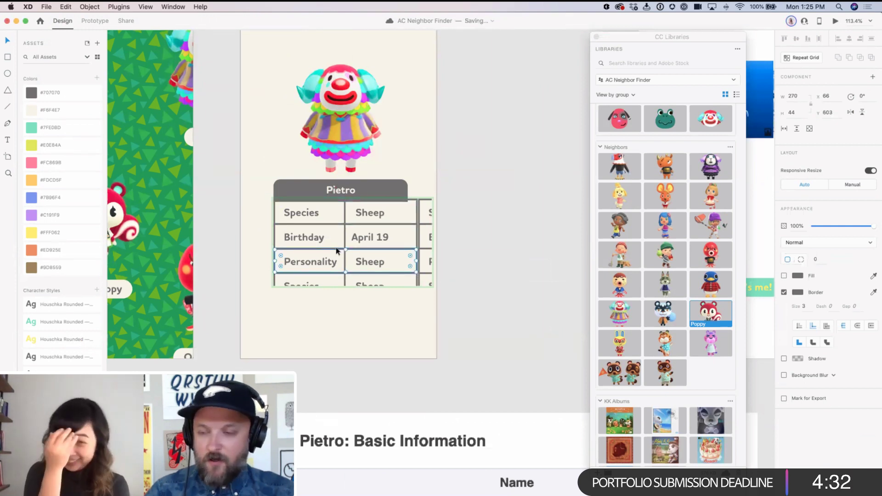
key(Escape)
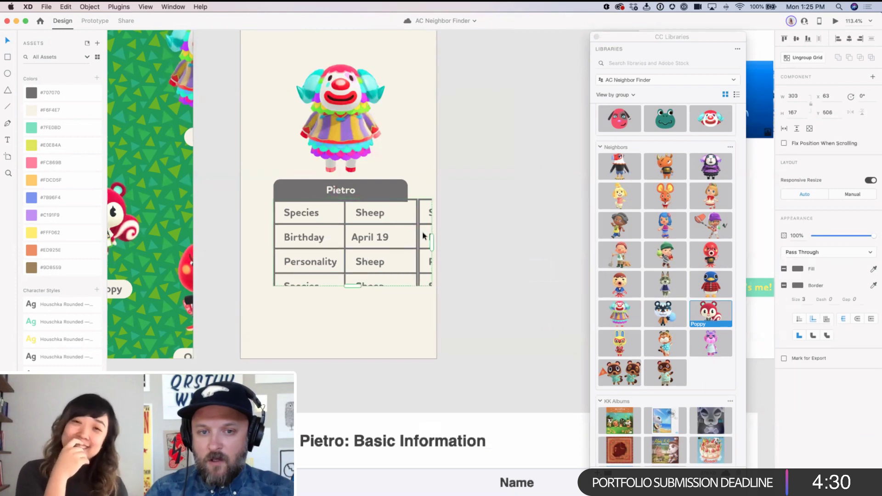
drag(431, 239, 417, 240)
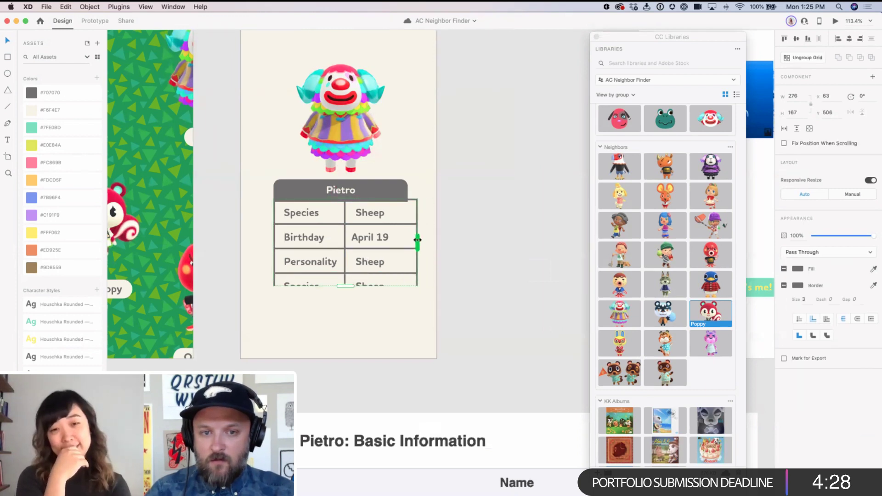
Step: Widen the table's dark header to 270 and center the "Pietro" title in it
click(406, 191)
click(354, 192)
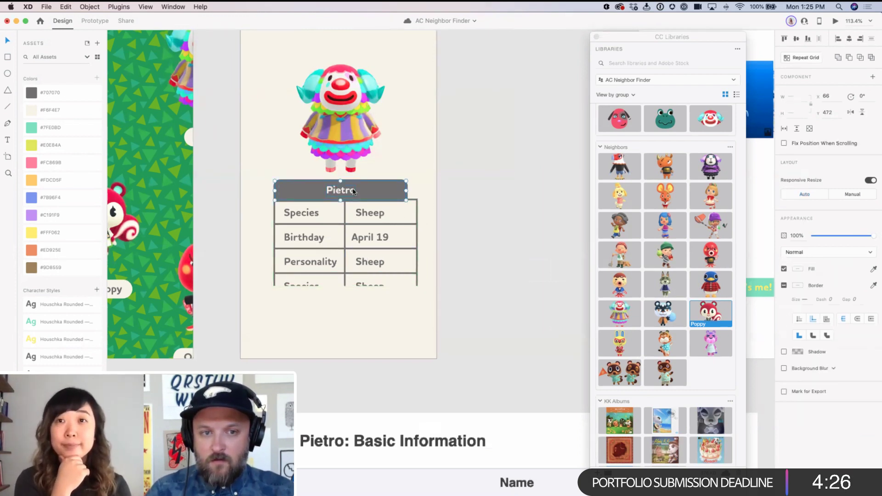
drag(405, 190, 416, 190)
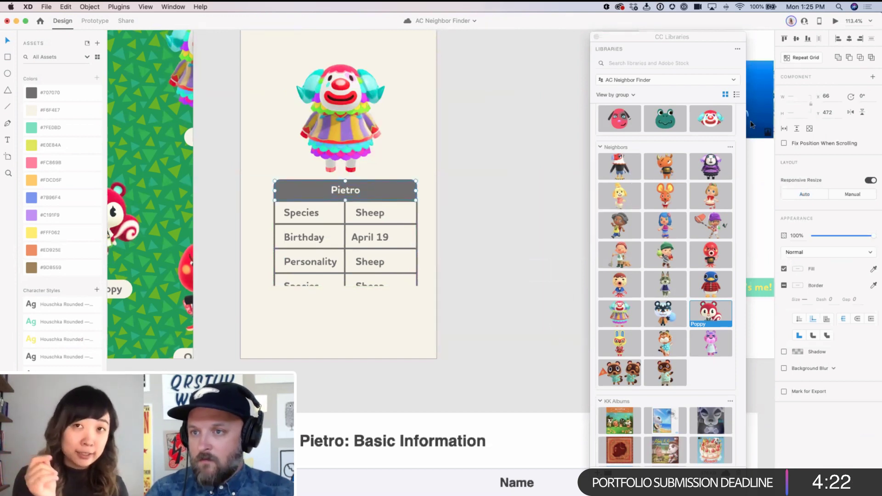
double_click(394, 192)
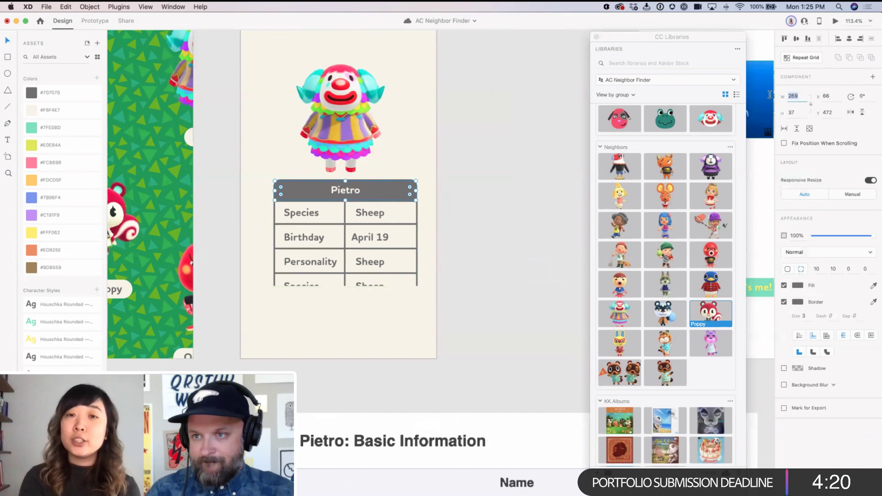
key(Up)
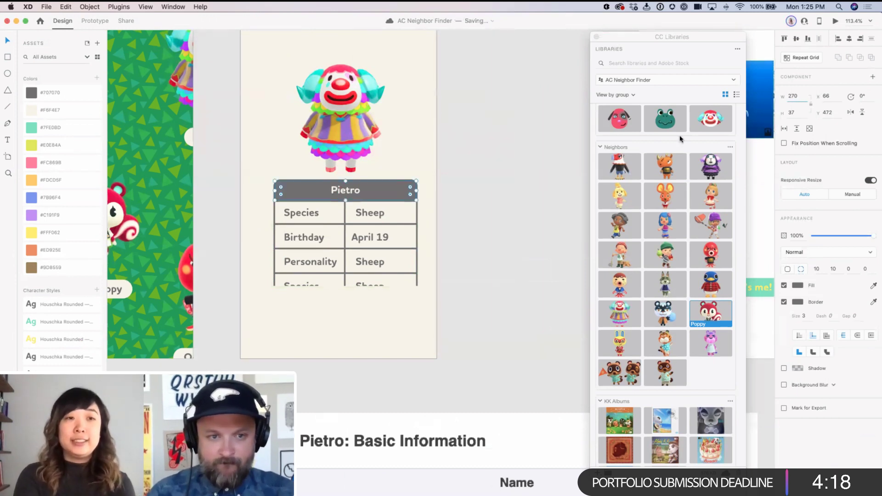
click(345, 191)
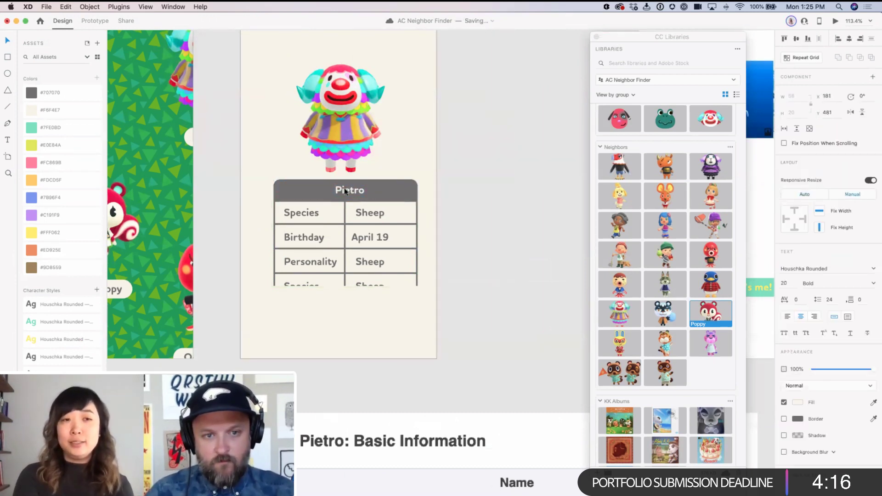
drag(345, 191, 341, 191)
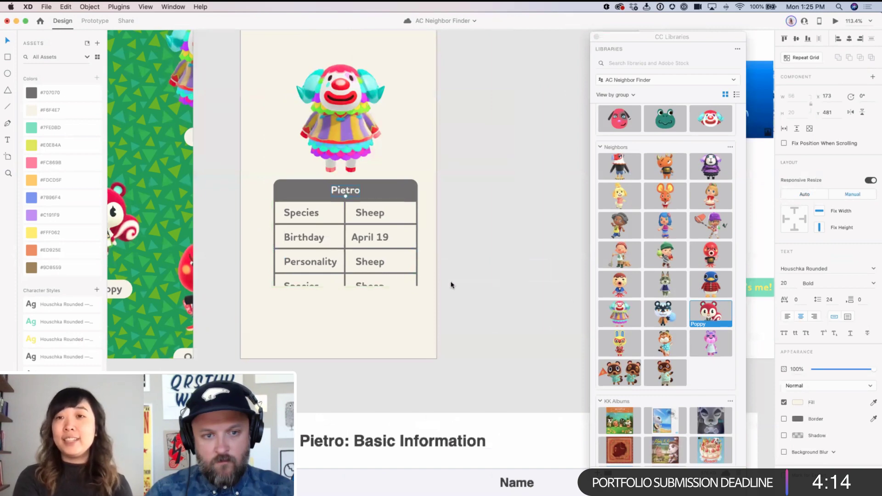
Step: Left-align the values in the table's second column and place them at X 224
click(442, 293)
scroll(404, 137, down, 15)
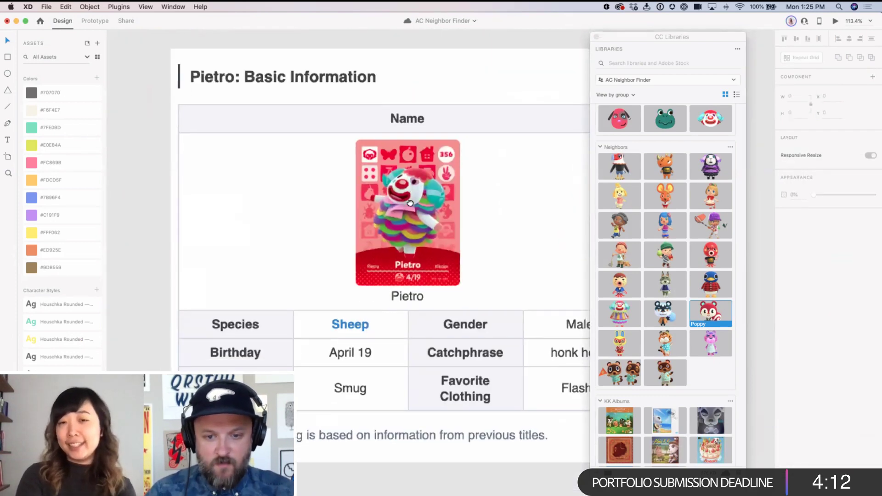
scroll(356, 218, up, 10)
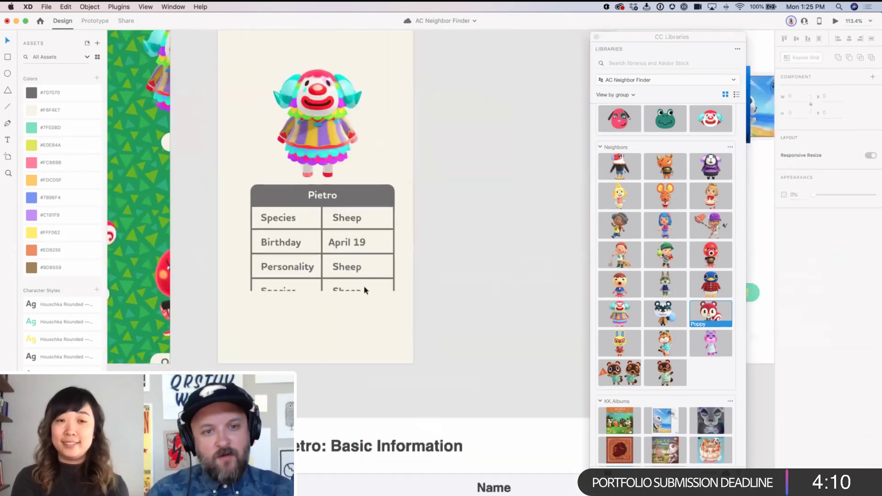
click(359, 240)
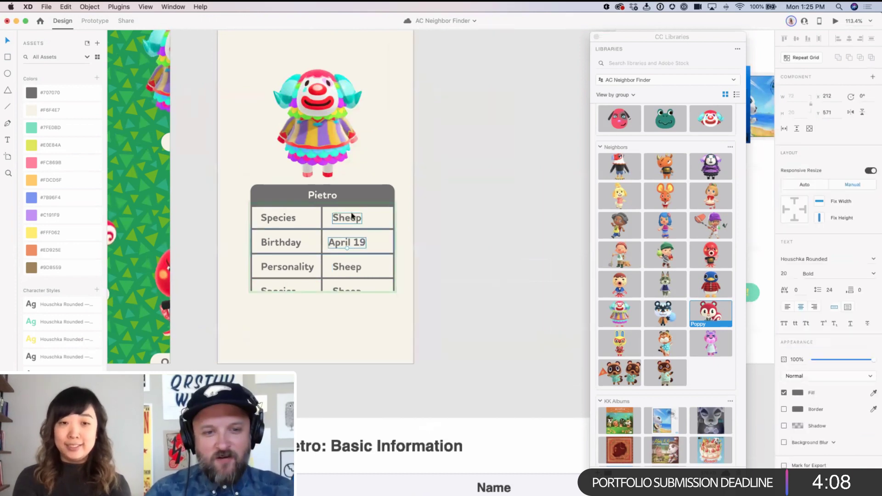
double_click(349, 218)
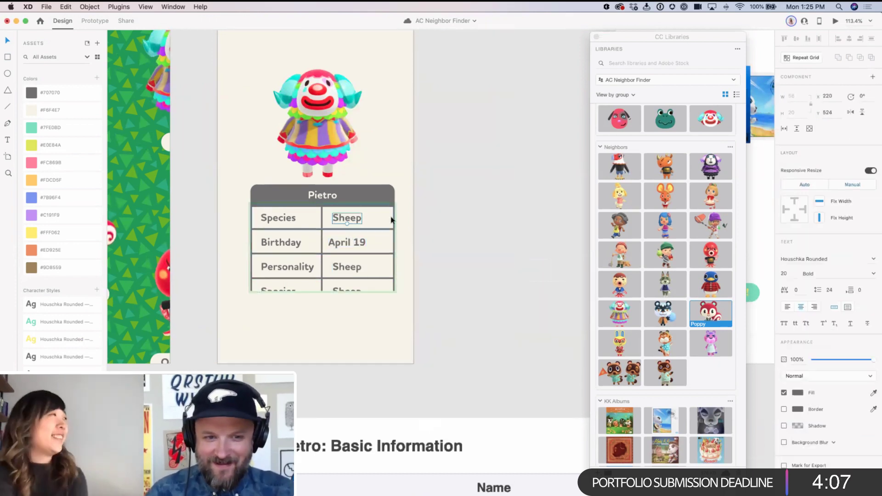
click(788, 307)
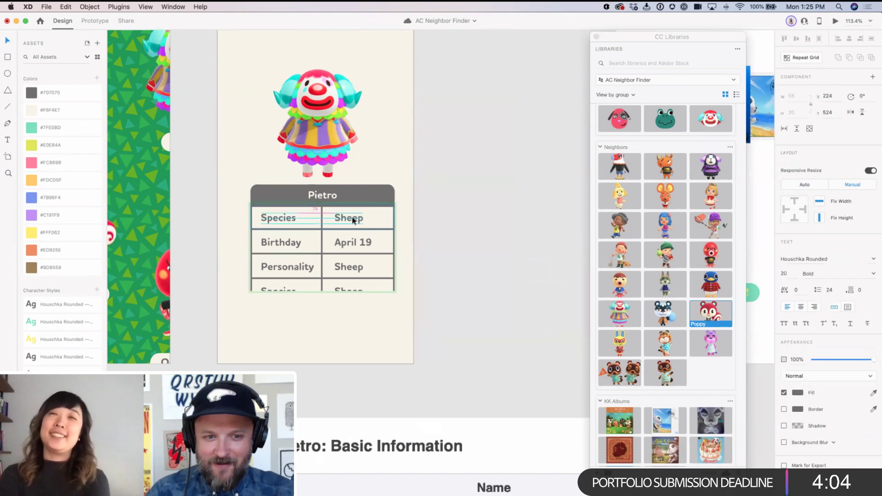
Step: Replace Sheep in the Personality row with "Smug"
double_click(351, 266)
text(Sm)
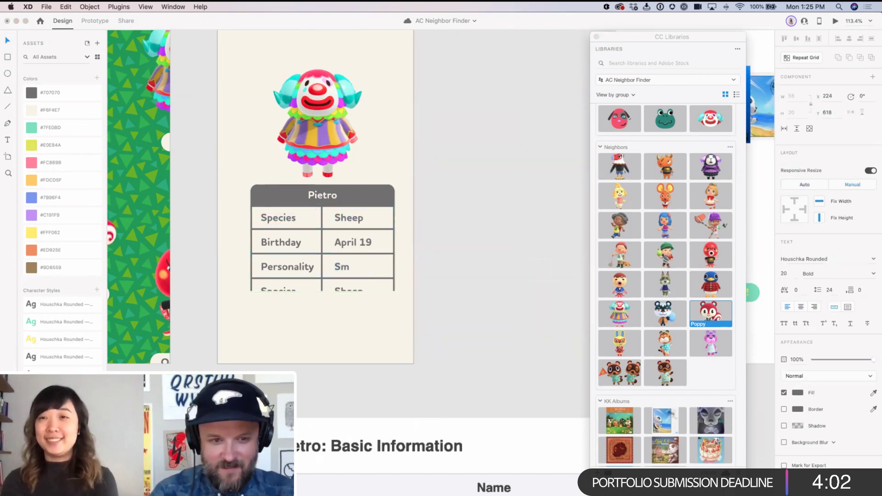
text(ug)
click(466, 264)
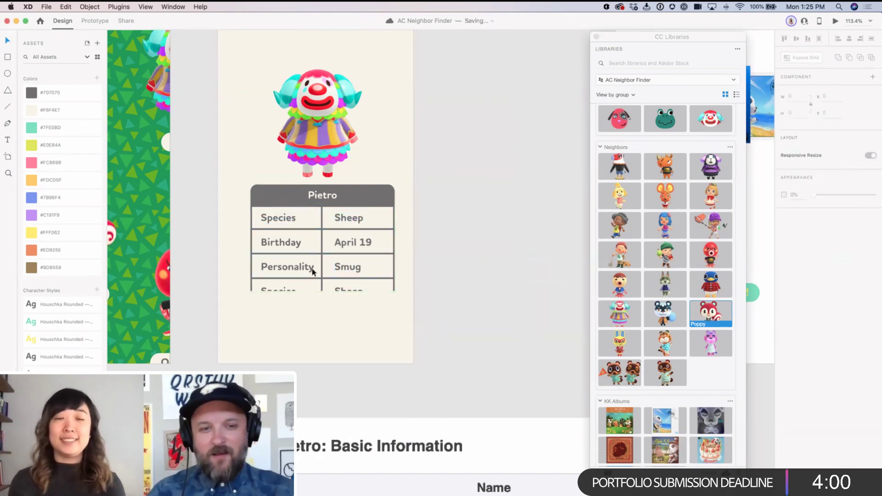
Step: Check the remaining fields in the Basic Information reference and extend the repeat grid to a height of 205 for a fourth row
click(310, 272)
scroll(403, 189, down, 5)
scroll(403, 189, right, 2)
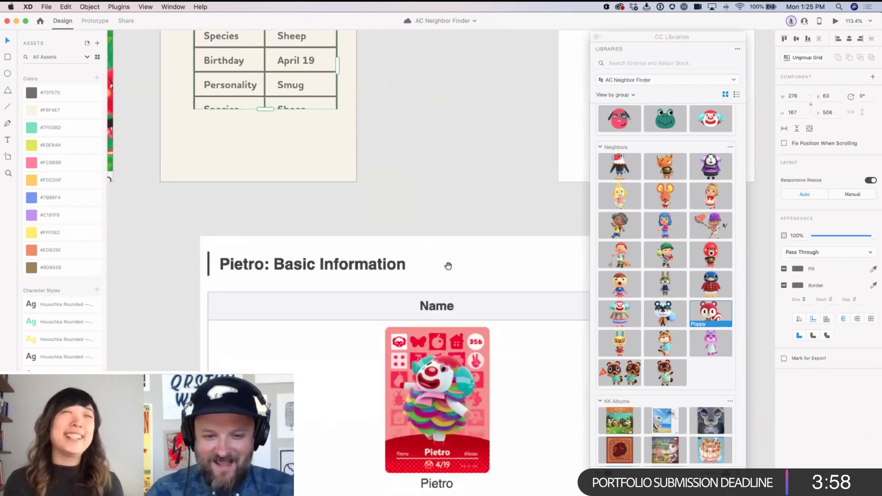
scroll(444, 195, down, 5)
scroll(444, 194, right, 2)
scroll(418, 274, up, 10)
scroll(417, 273, left, 3)
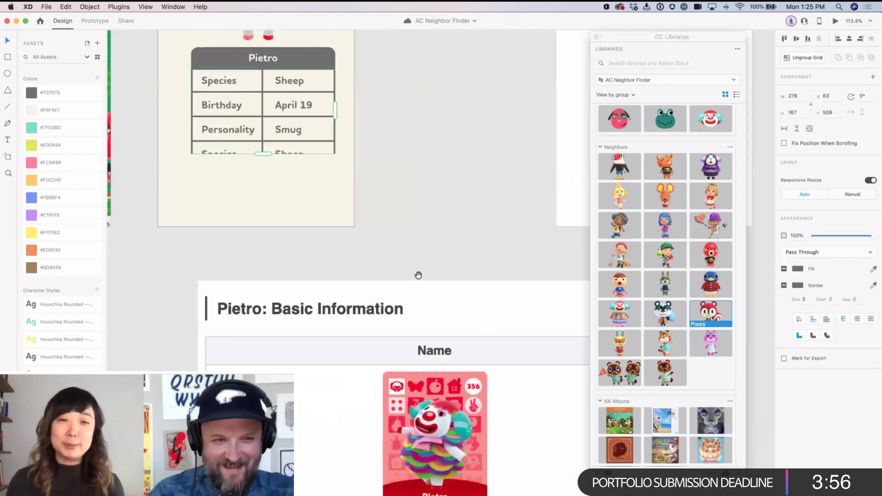
drag(294, 252, 300, 272)
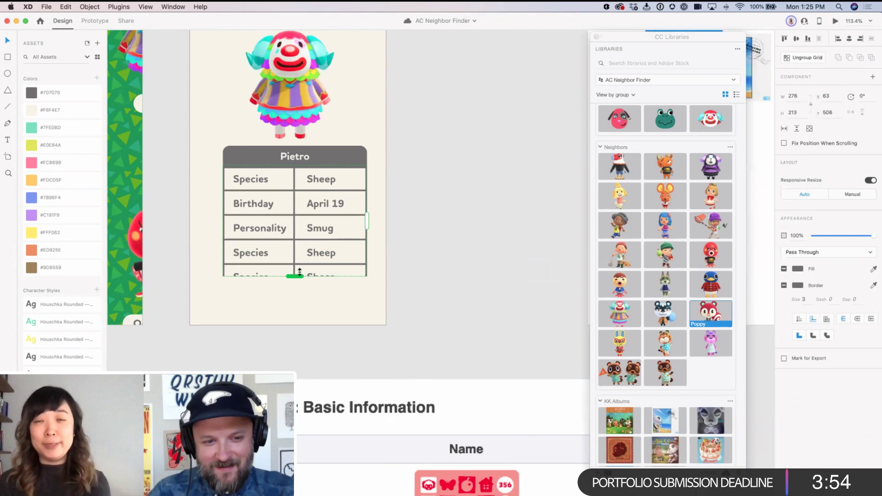
Step: Change the label in the fourth row of the Pietro table to "Catchphrase"
double_click(261, 252)
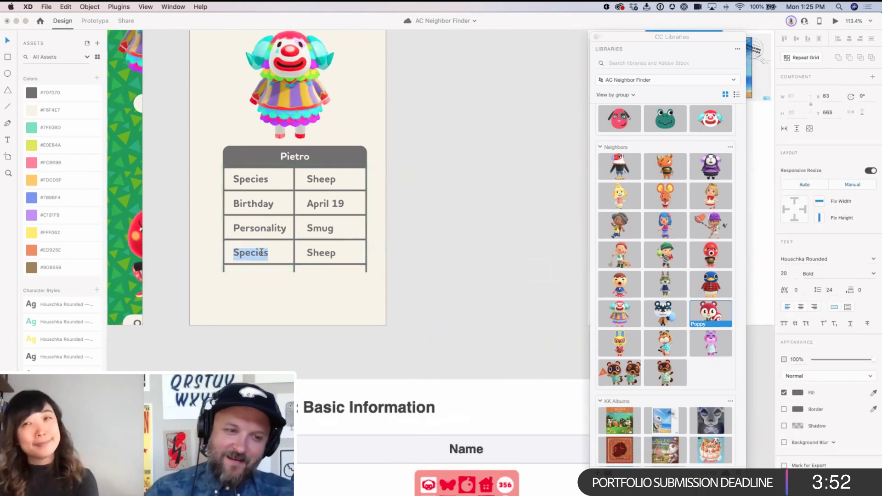
text(Catchprh)
text(hra)
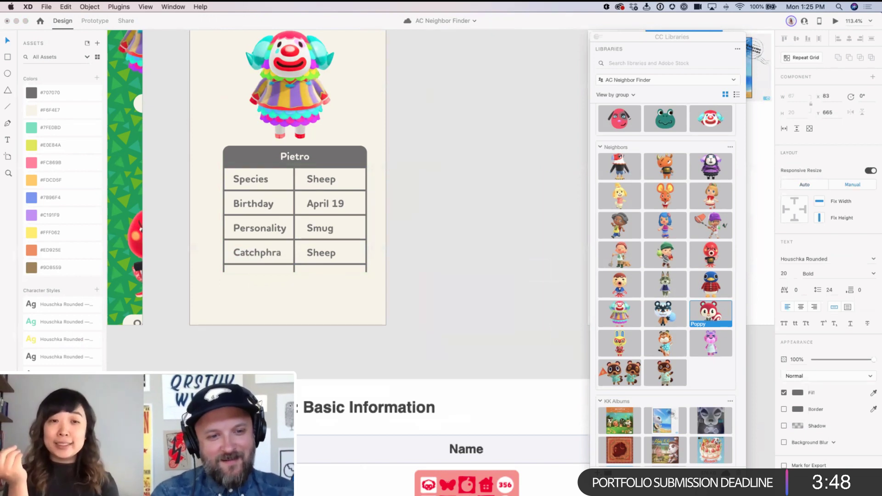
Step: Replace Sheep in the Catchphrase row with "honk honk" in lowercase
double_click(314, 252)
text(honk)
key(BackSpace)
key(BackSpace)
key(BackSpace)
key(BackSpace)
text(Honk hon)
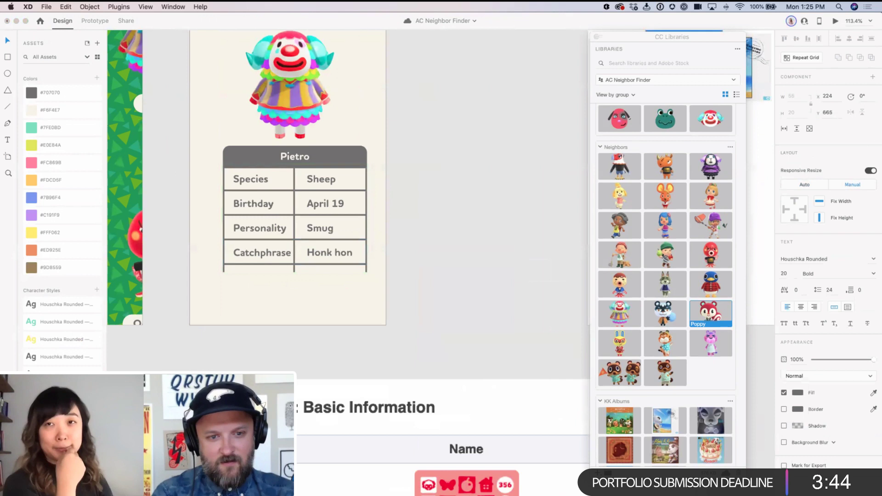
text(k)
key(BackSpace)
text(h)
key(Escape)
click(423, 250)
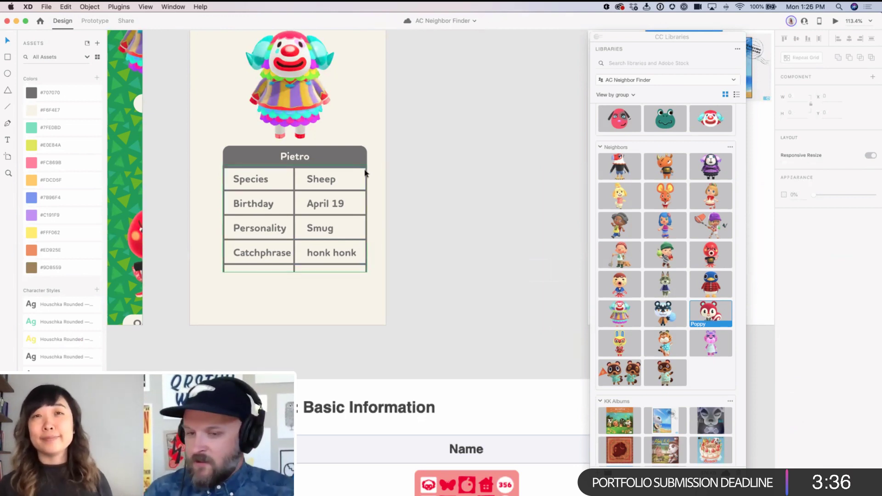
Step: Move the column divider to X 212.5 and widen the row boxes to about 280
double_click(294, 180)
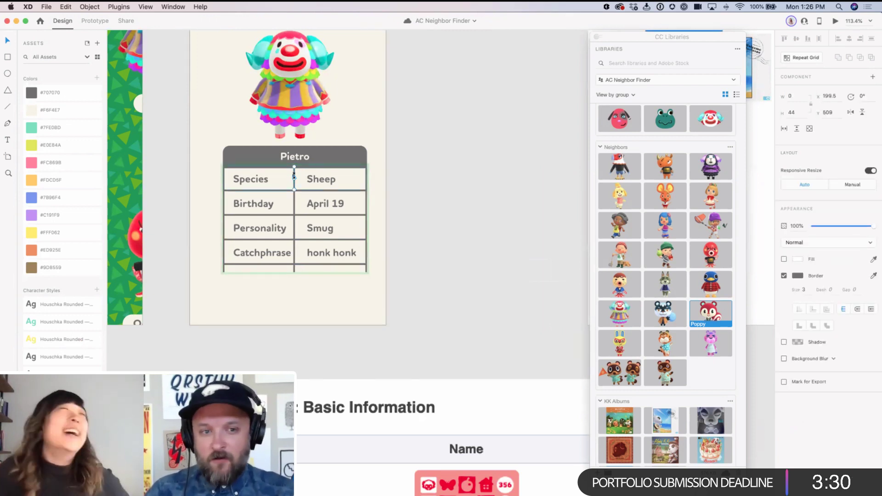
drag(295, 174, 301, 174)
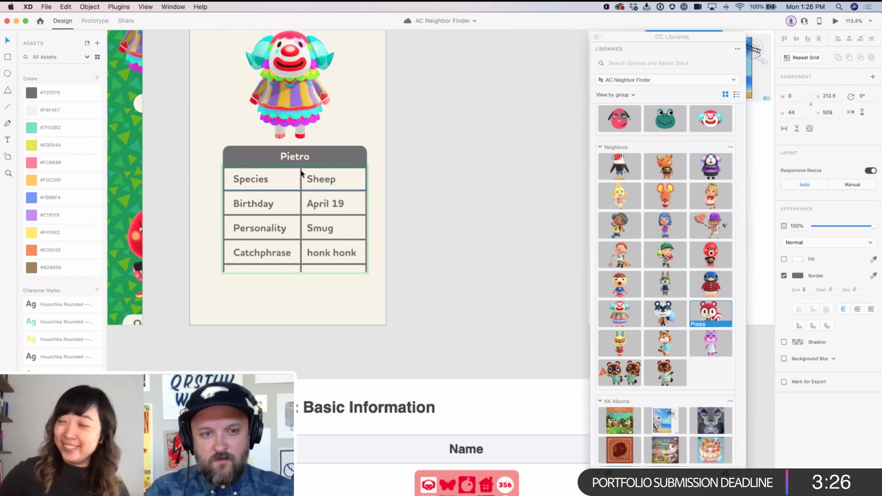
click(365, 182)
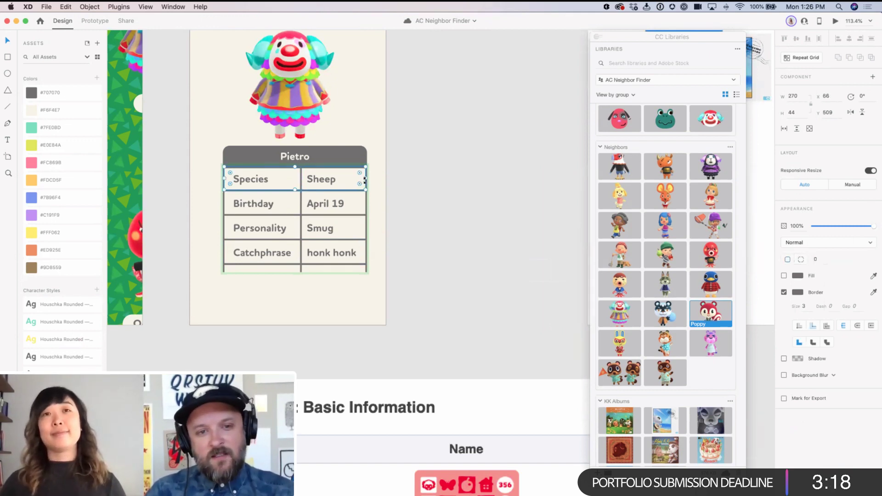
drag(366, 179, 373, 178)
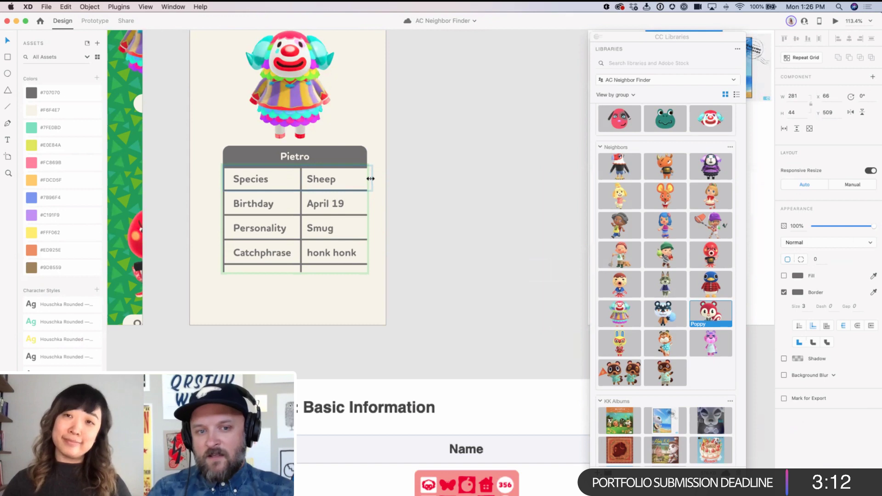
drag(370, 179, 370, 178)
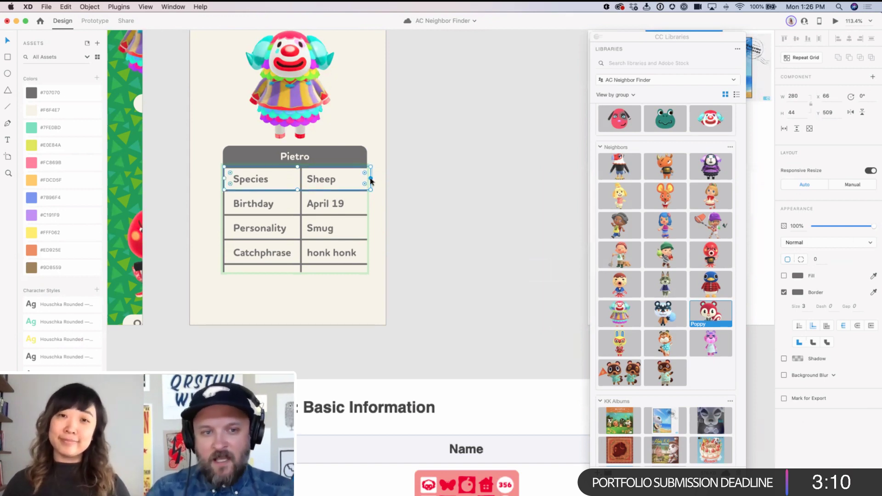
Step: Adjust the repeat grid's width to about 287 so it shows the full width of the widened rows
key(Escape)
drag(379, 209, 377, 199)
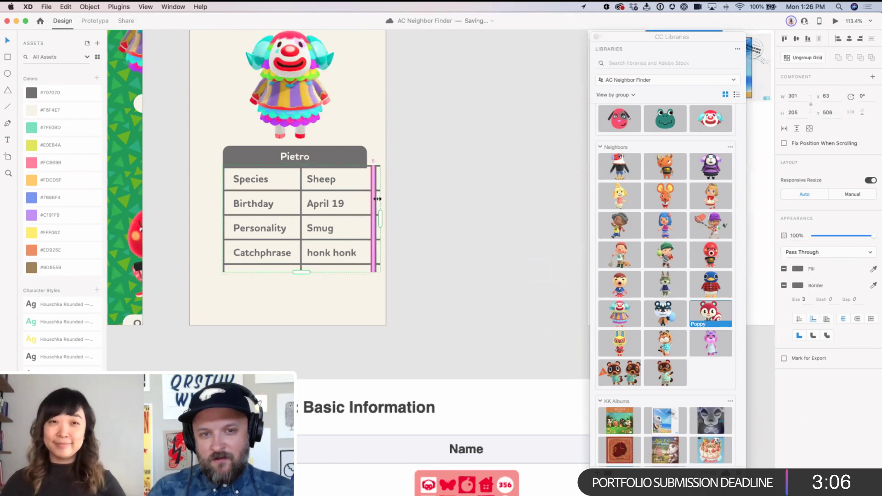
drag(380, 216, 372, 215)
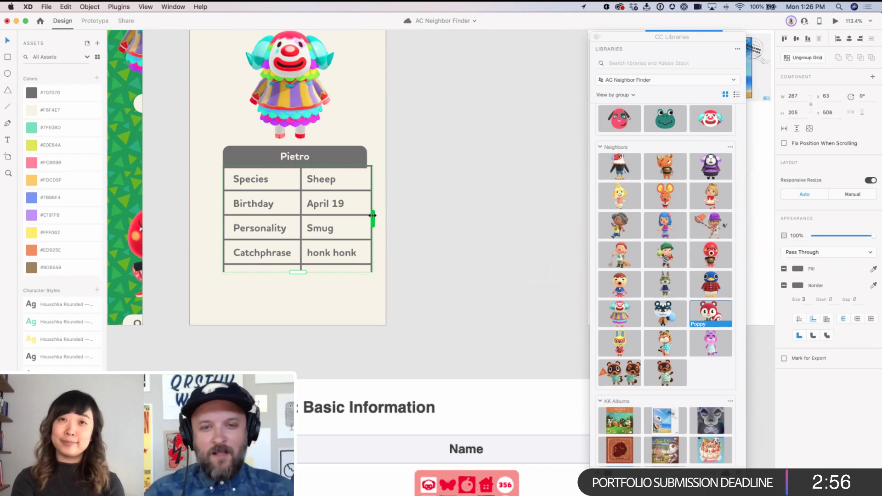
Step: Widen the dark Pietro header shape to match the full width of the repeat grid below it
click(359, 150)
drag(365, 157, 372, 157)
click(439, 161)
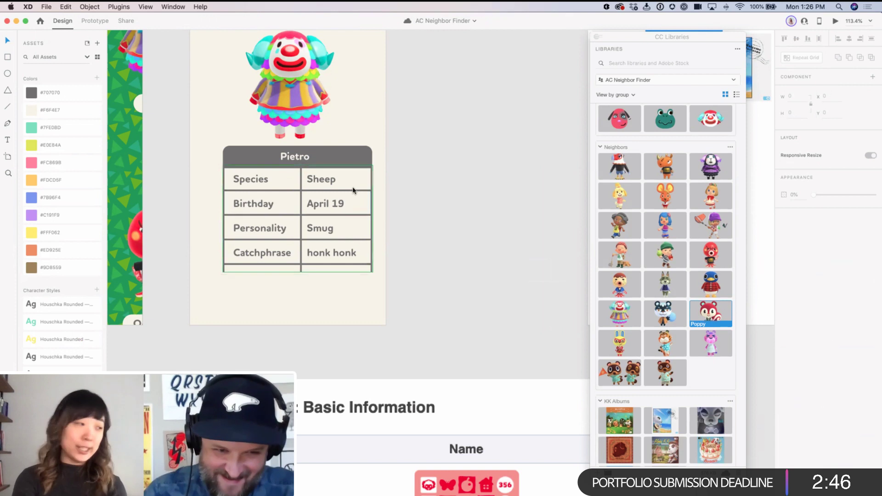
Step: Nudge the value text in the repeat grid's second column rightward to X 231 for more cell padding
double_click(309, 178)
key(shift+Right)
key(Left)
key(Left)
key(Left)
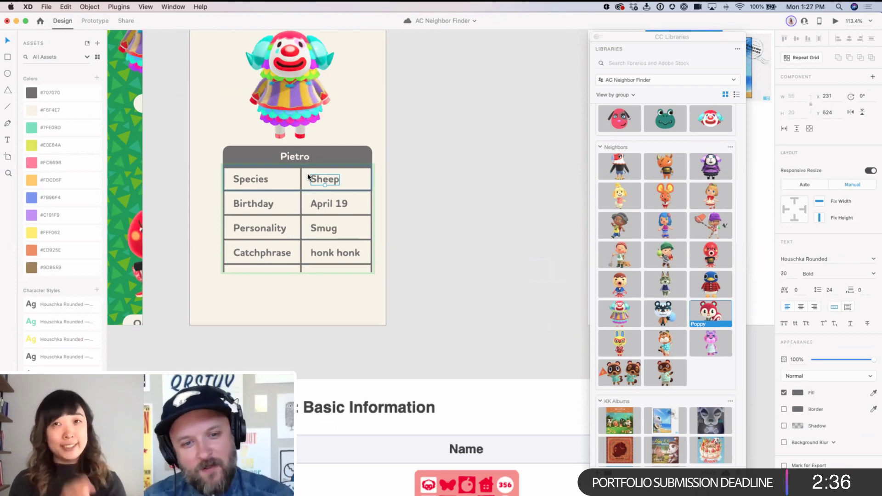
click(462, 251)
Step: Extend the repeat grid downward to a height of about 238 so it holds five full rows
scroll(447, 332, down, 10)
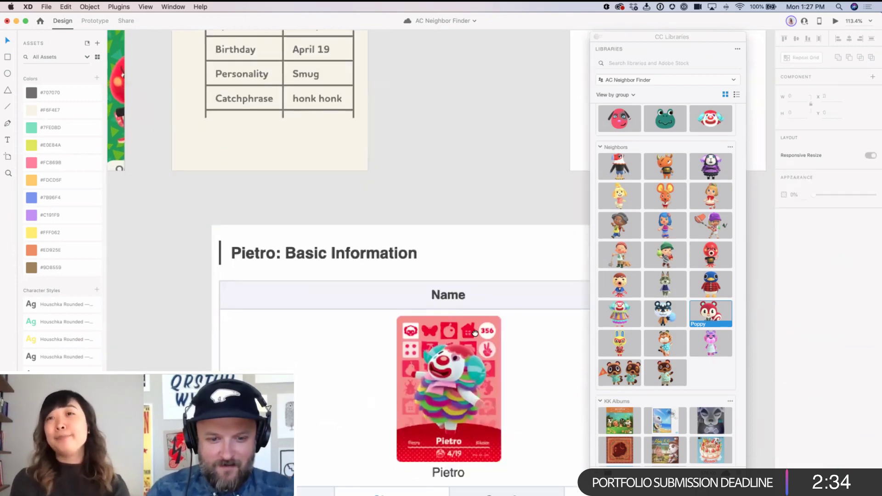
scroll(412, 229, up, 5)
scroll(412, 230, up, 5)
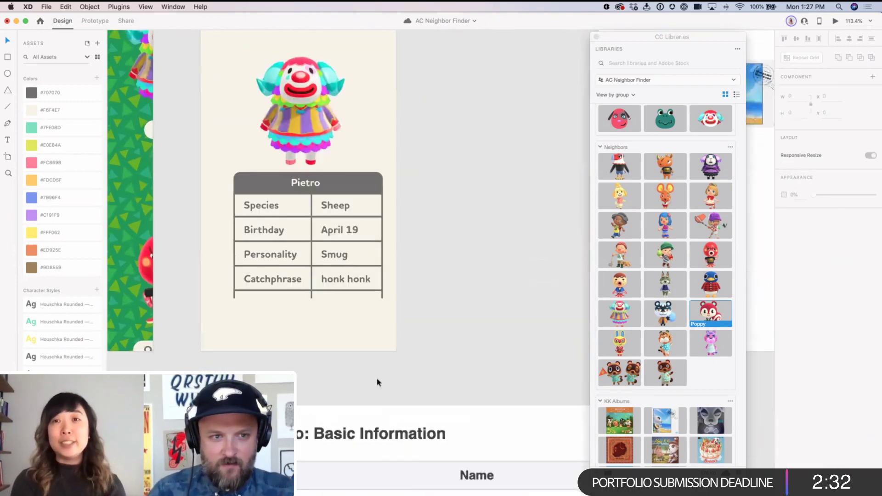
click(313, 263)
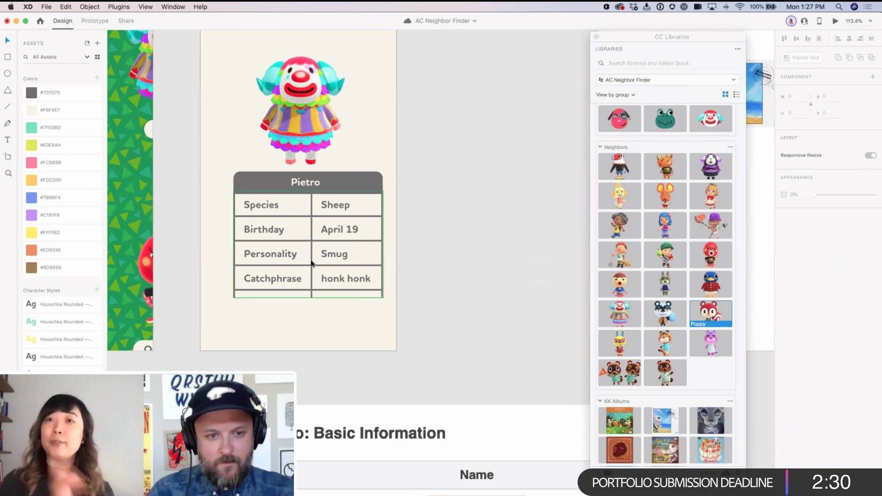
drag(308, 299, 320, 315)
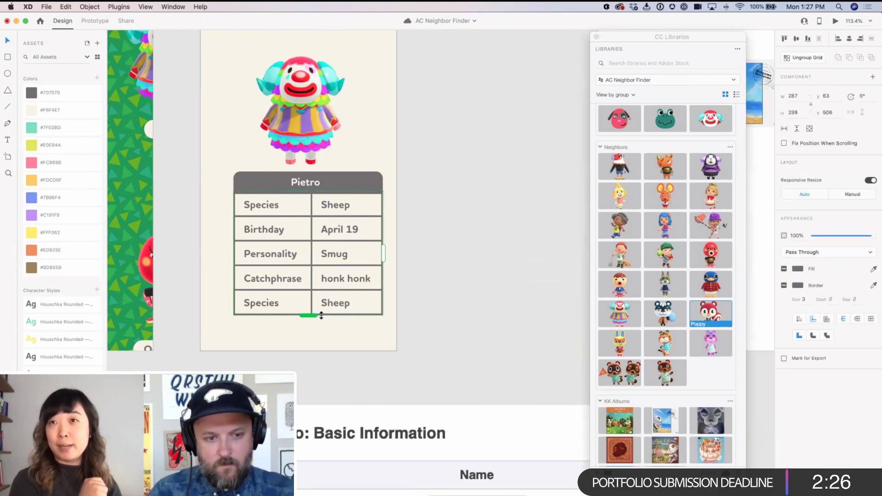
click(430, 343)
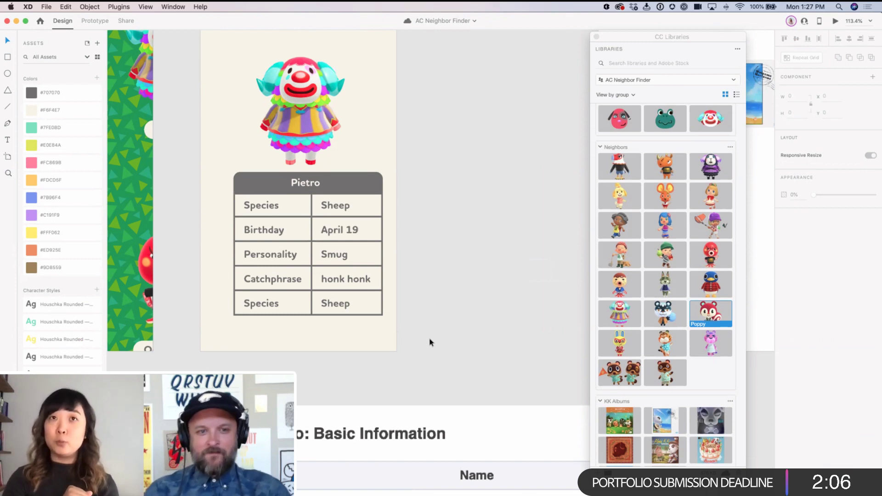
Step: Shift the Pietro title in the table header slightly right to line up over the column divider
click(303, 184)
drag(303, 184, 308, 181)
click(463, 193)
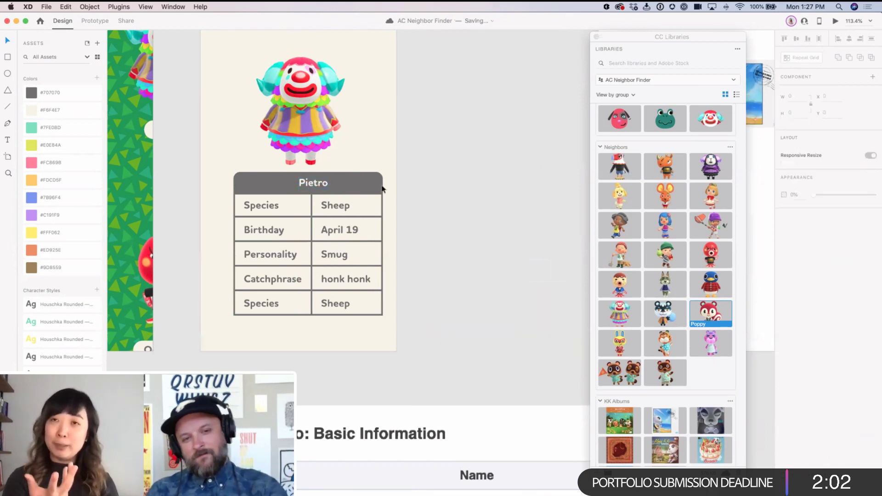
click(301, 184)
drag(300, 186, 301, 185)
click(426, 169)
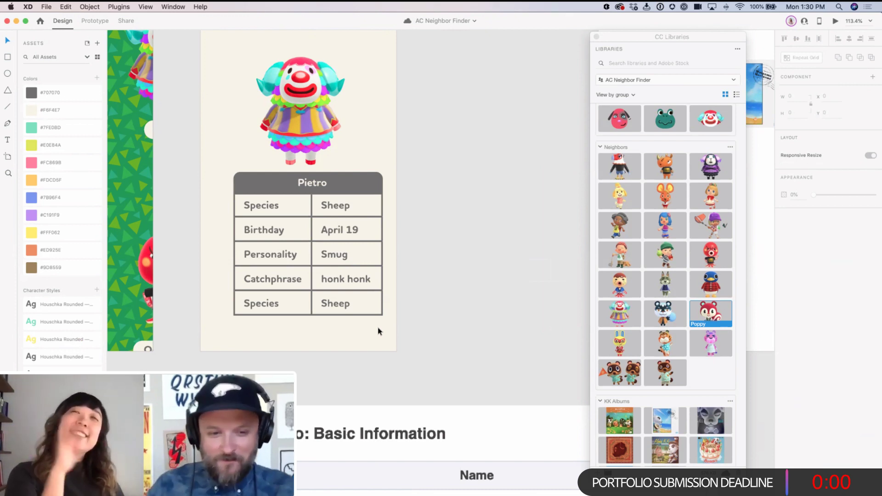
Step: Move the table header and rows slightly left so they sit roughly centered on the artboard
drag(388, 331, 221, 183)
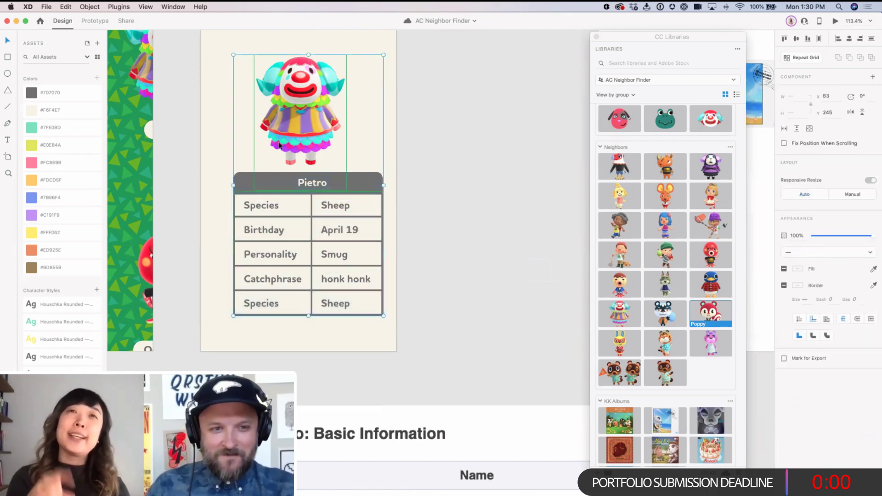
drag(367, 175, 360, 175)
click(476, 259)
Step: Change the fifth row of the Pietro table to the label "Clothing" and the value "Flashy"
scroll(438, 193, down, 5)
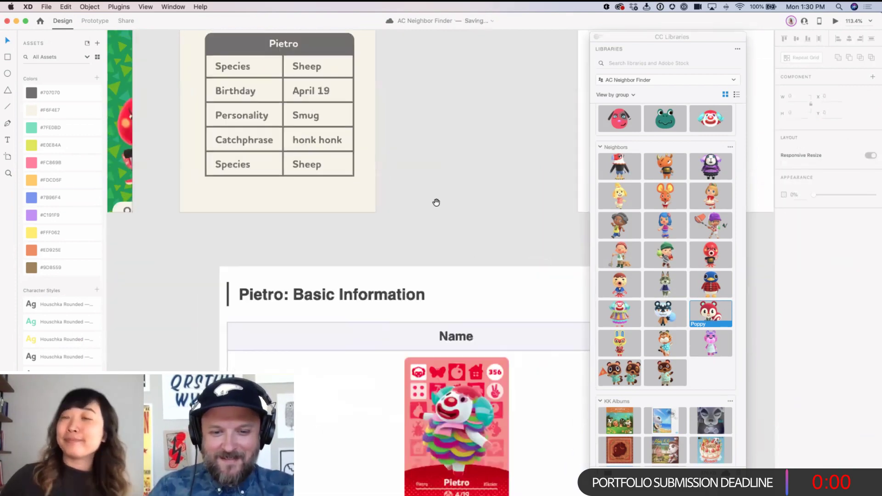
scroll(440, 283, up, 3)
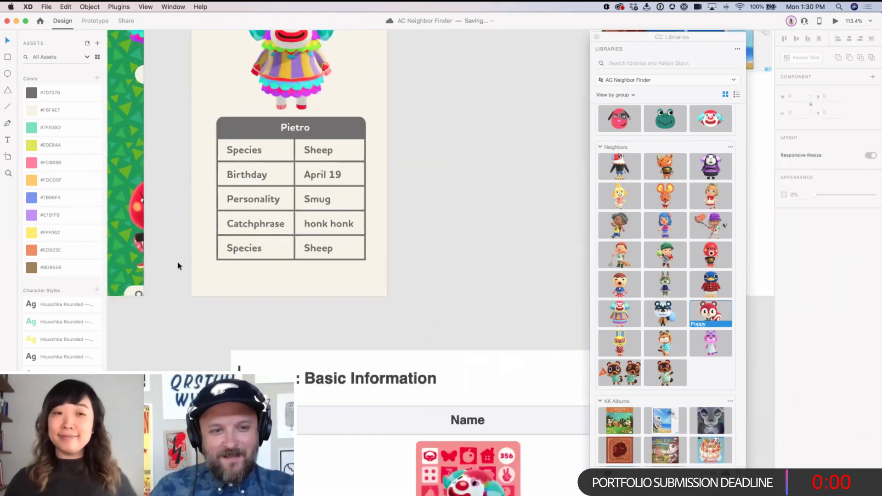
click(230, 254)
double_click(229, 254)
text(Clothing)
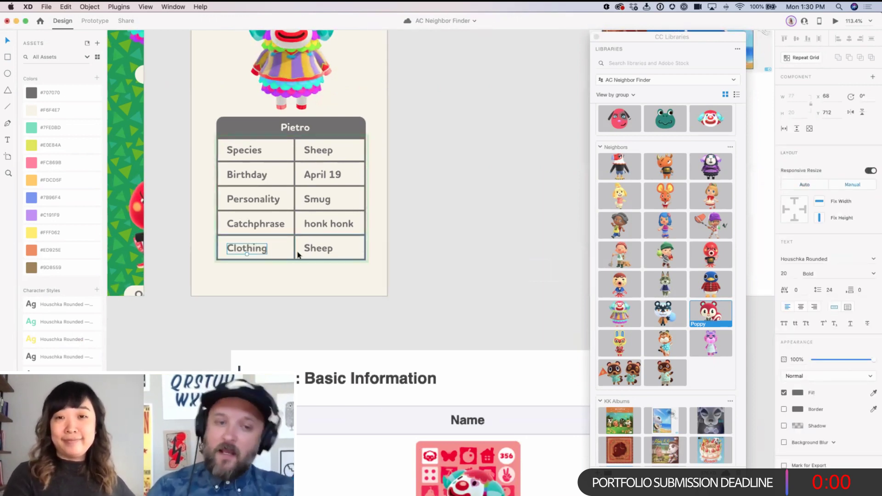
double_click(305, 248)
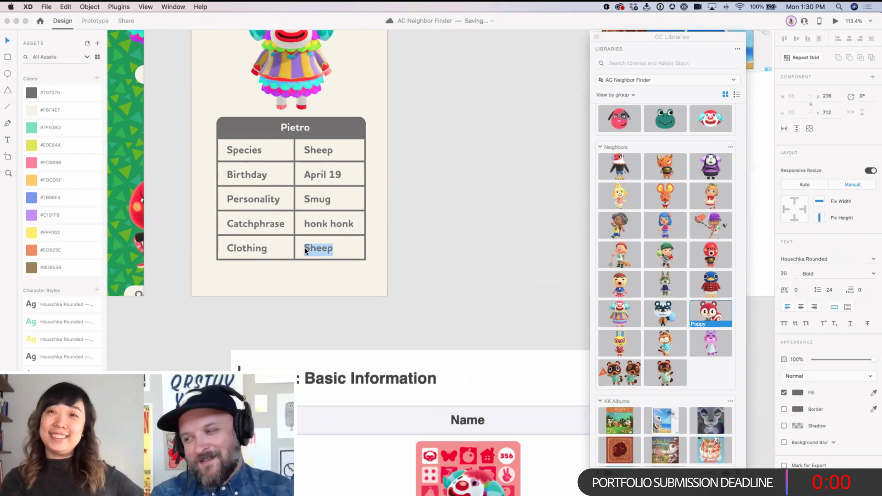
text(Flashy)
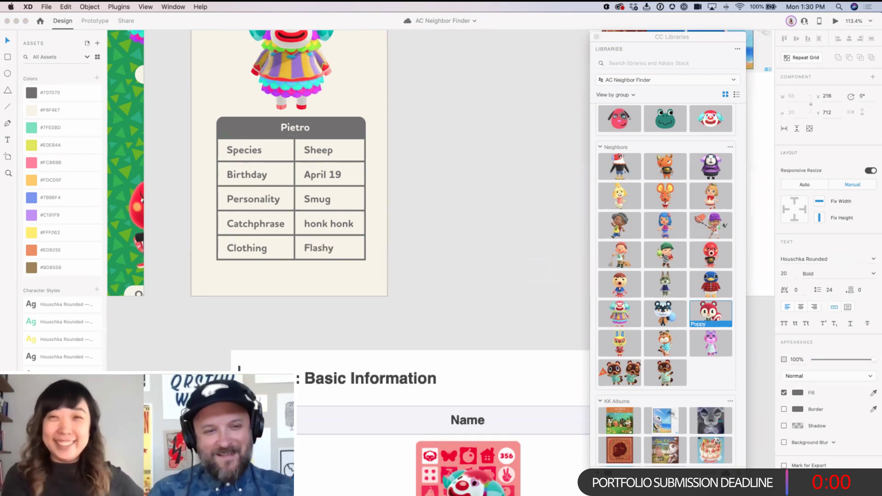
click(434, 222)
Step: Move the whole table down slightly to leave more space below the Pietro character
scroll(445, 239, up, 2)
key(super+minus)
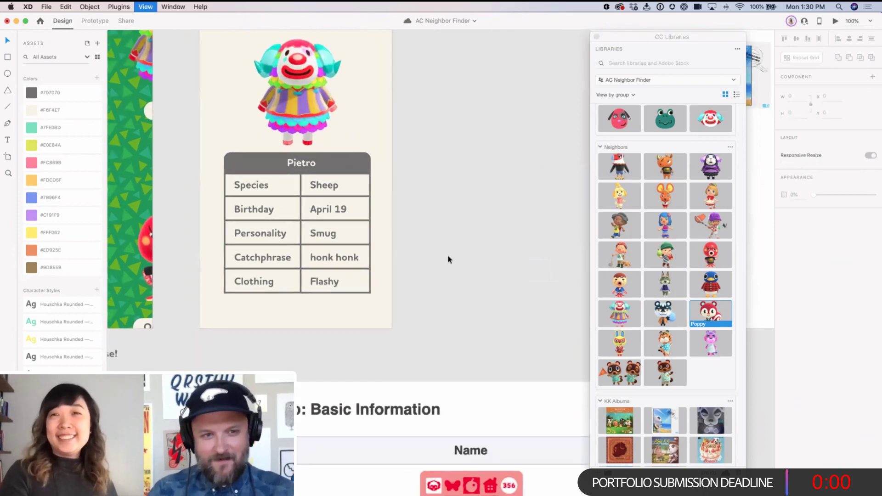
scroll(439, 269, up, 2)
scroll(443, 268, up, 2)
scroll(442, 268, left, 2)
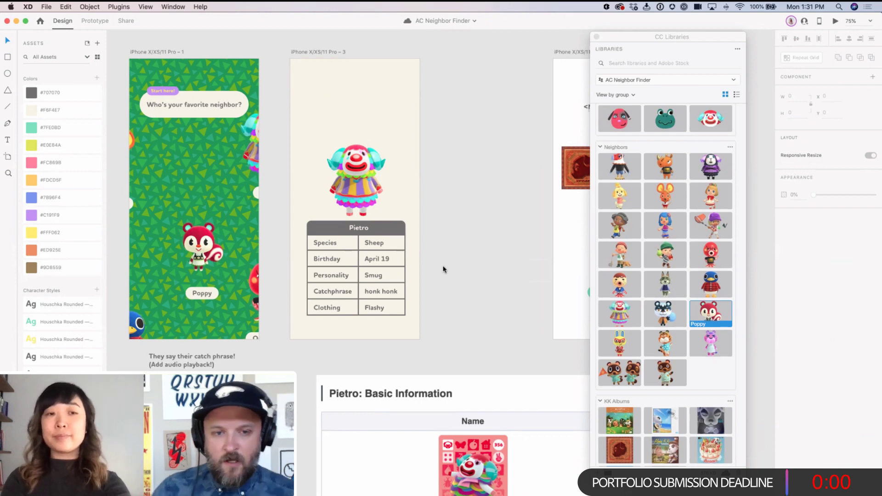
drag(416, 330, 304, 225)
drag(390, 224, 389, 224)
click(439, 228)
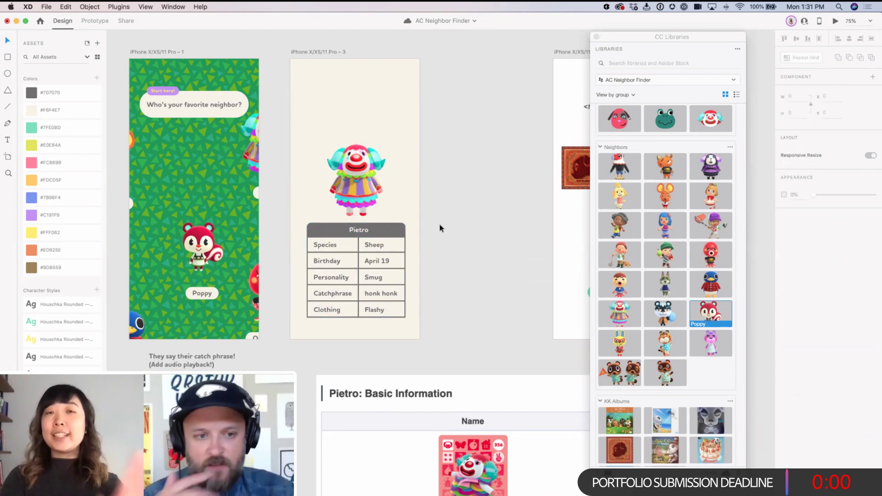
Step: Move the table down to Y 527, clear of the Pietro name label beneath the character
scroll(464, 222, left, 3)
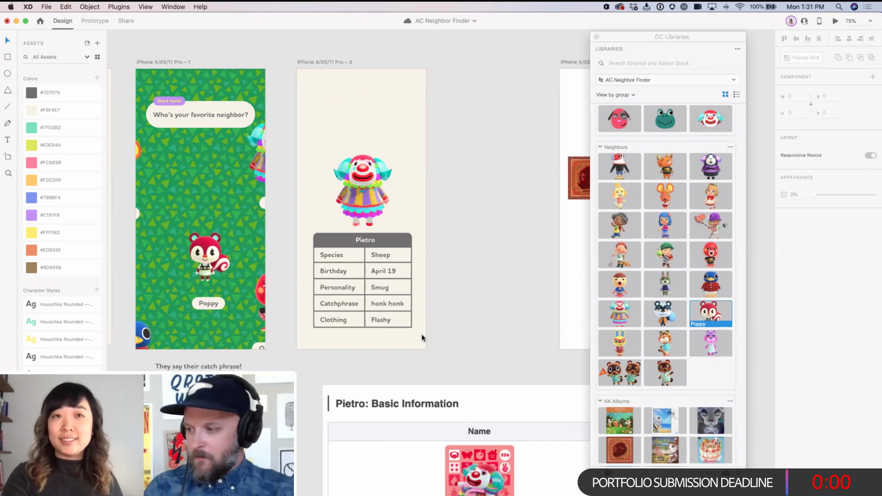
drag(415, 338, 310, 151)
click(394, 240)
drag(394, 239, 394, 260)
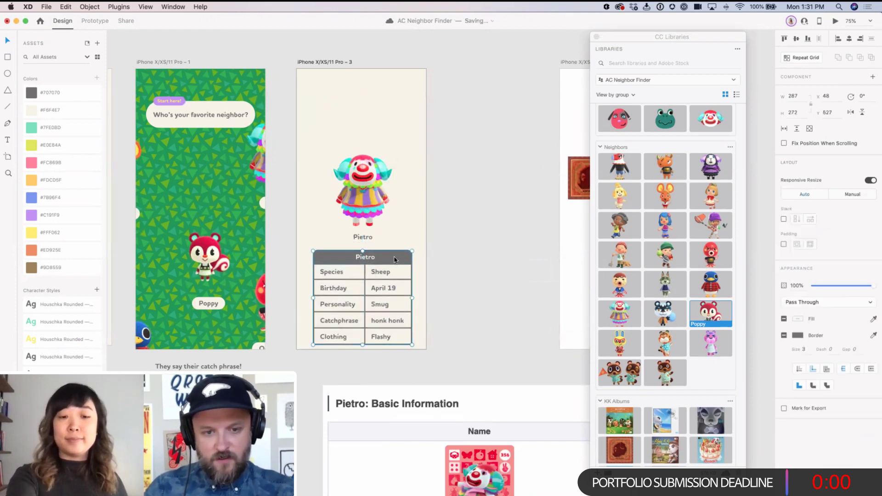
Step: Ungroup the repeat grid and delete the surplus Species row that extends past the artboard's lower edge
double_click(387, 272)
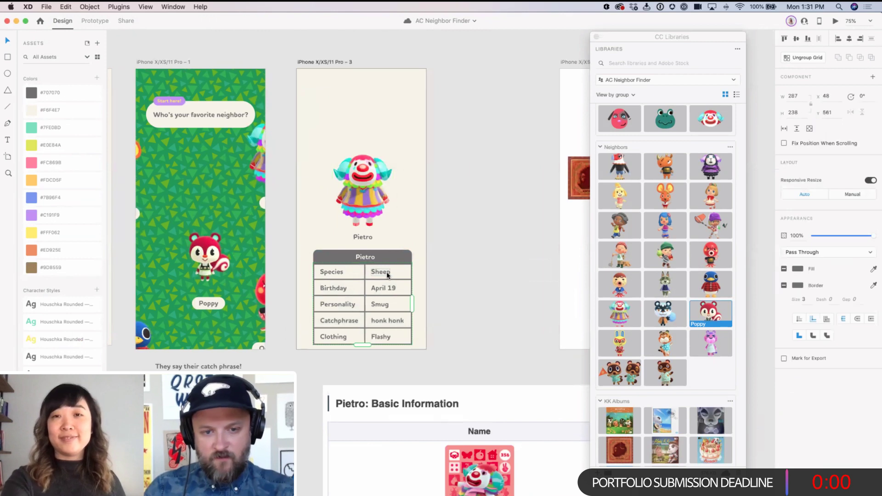
key(super+shift+g)
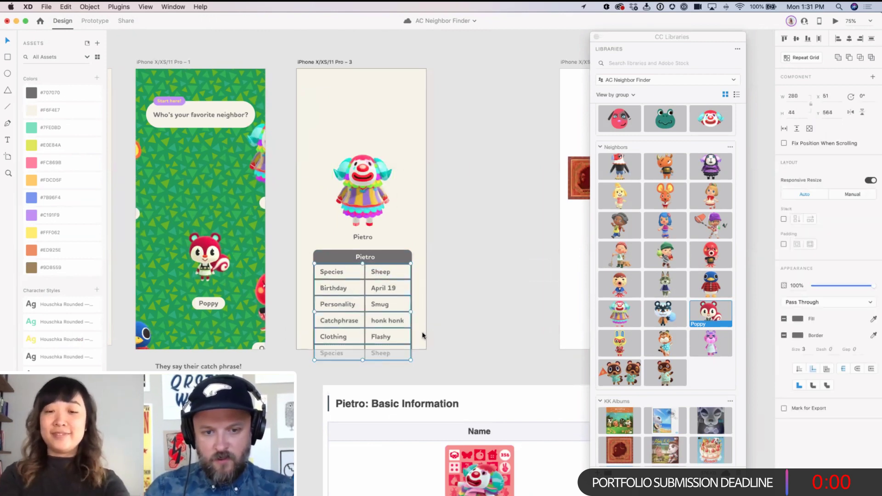
drag(432, 366, 296, 344)
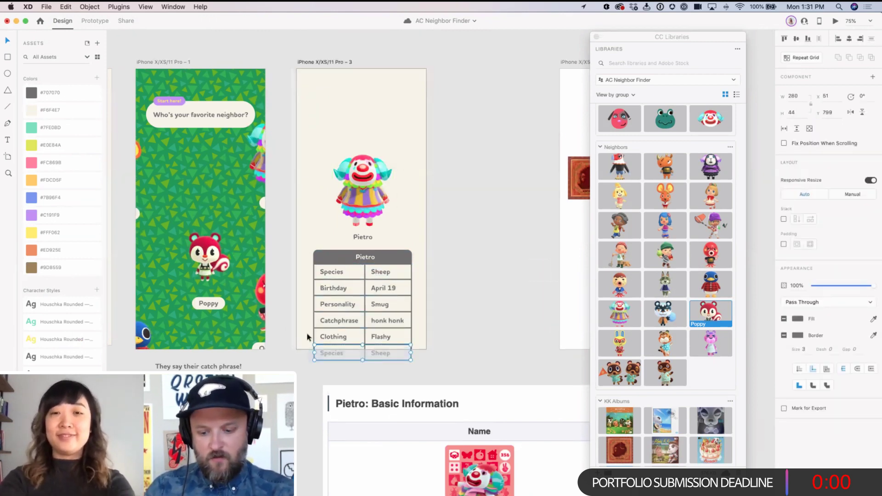
key(Delete)
Step: Remove the name label between the character and the table, and move the table up to Y 477
drag(429, 351, 306, 271)
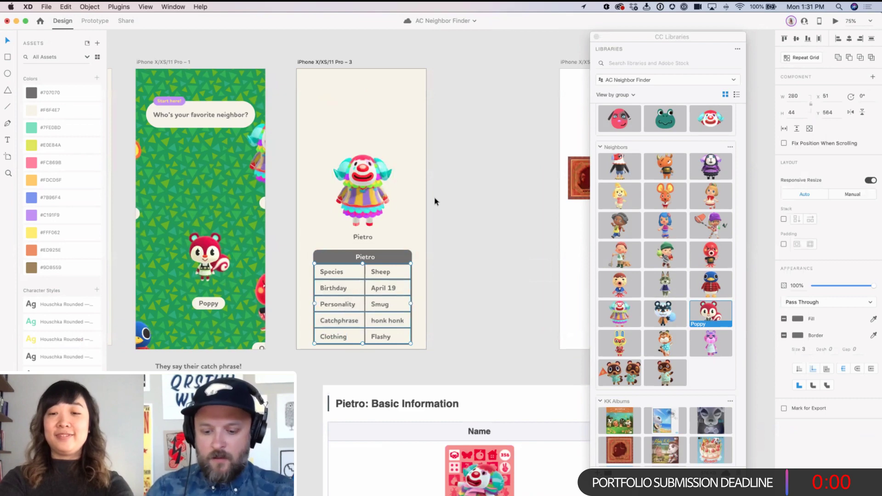
key(super+1)
drag(428, 301, 315, 141)
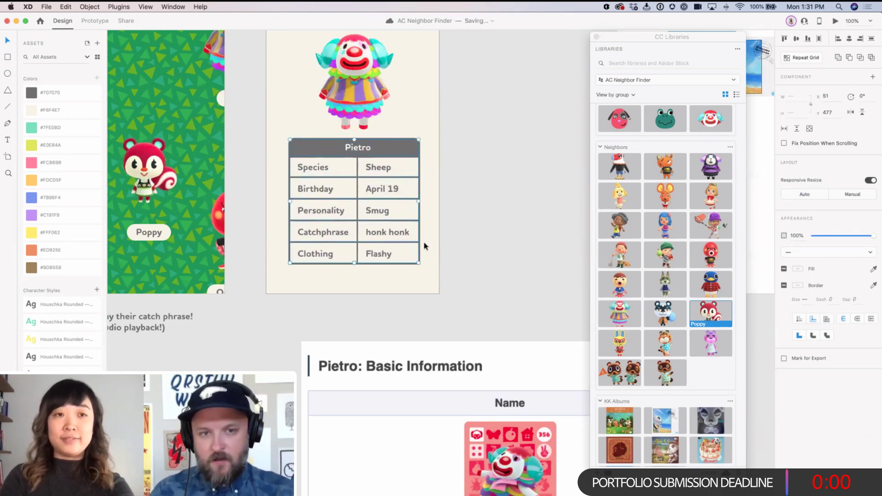
Step: Turn on Stack for the five table rows and check how it applies to the individual rows
drag(418, 296, 282, 158)
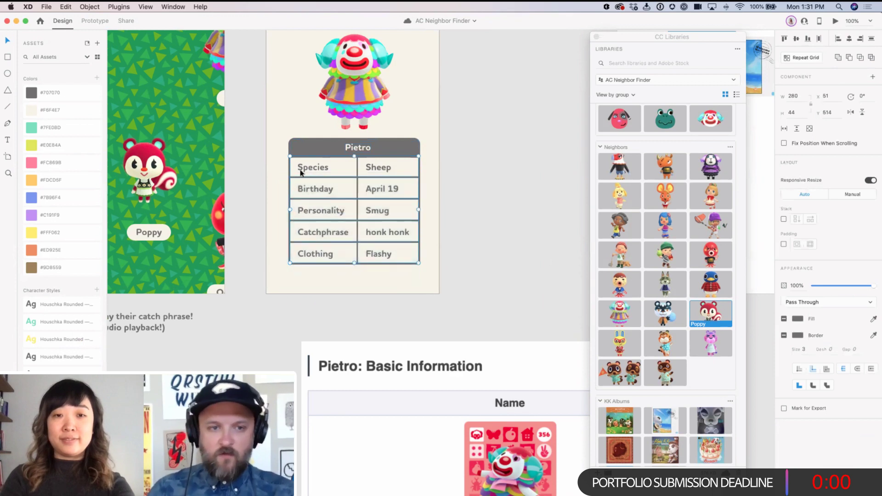
click(785, 219)
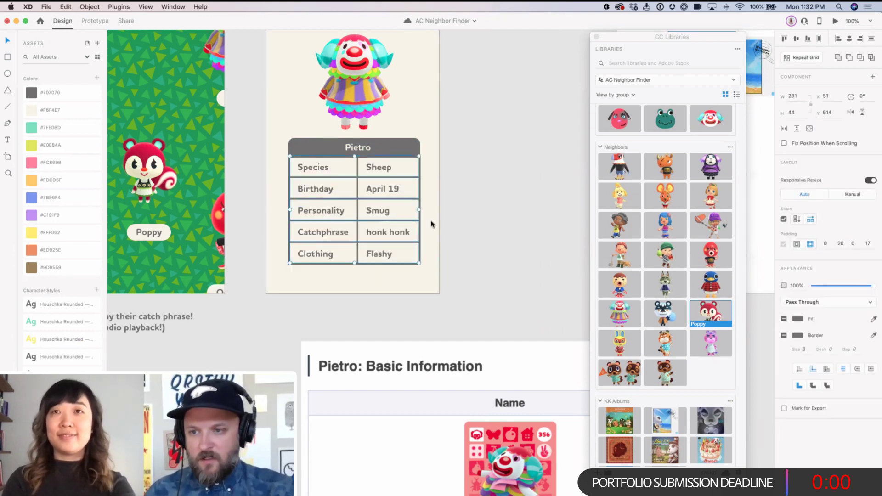
click(432, 269)
double_click(326, 252)
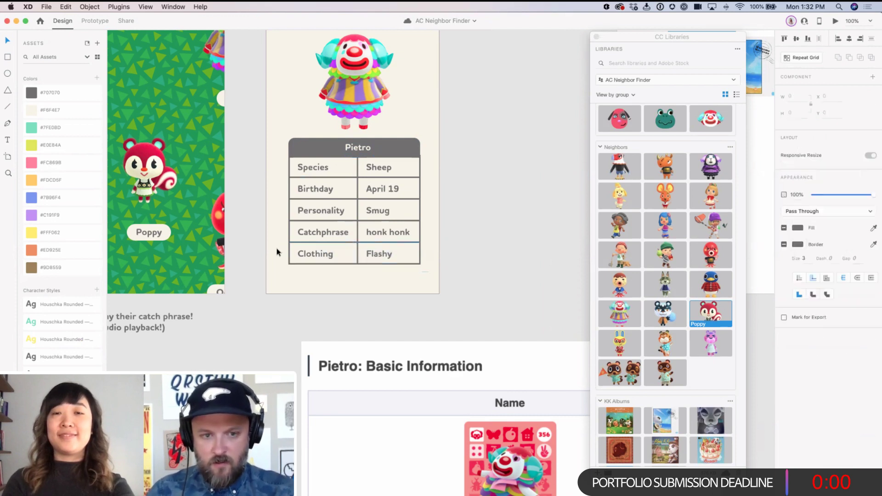
click(388, 230)
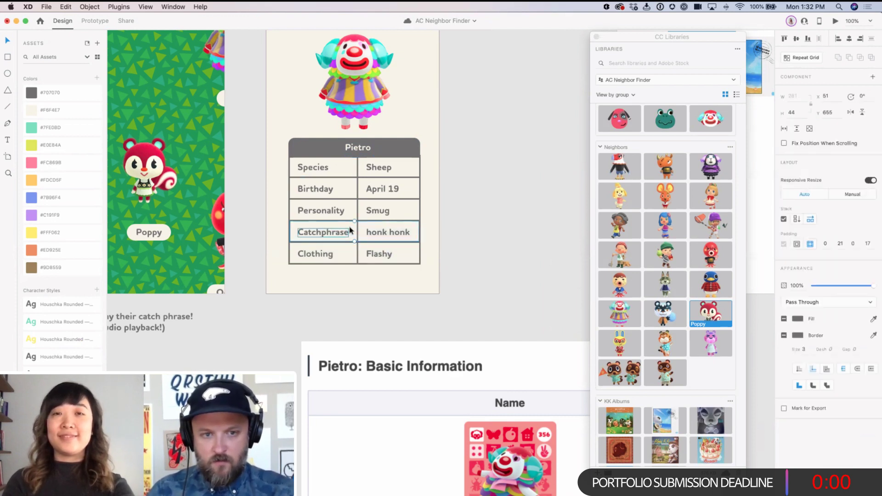
click(431, 212)
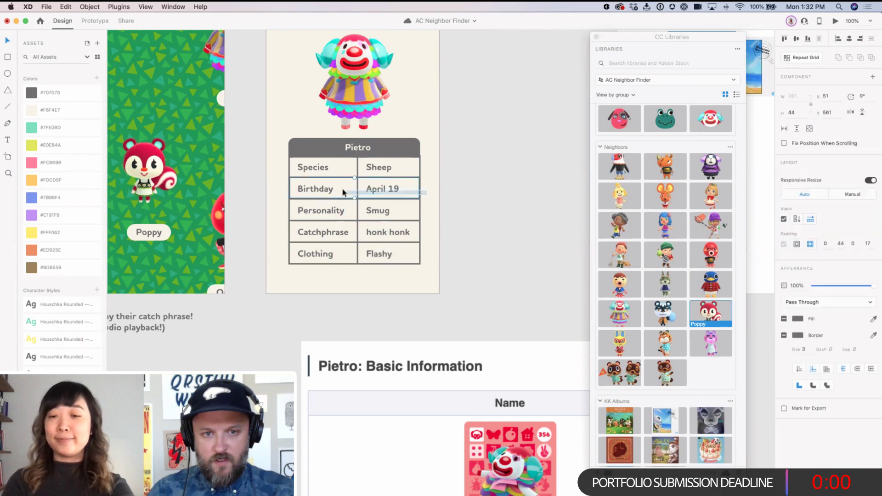
click(321, 167)
Step: Toggle Stack for the five table rows and select individual rows to check how they are stacked
drag(417, 297, 371, 172)
click(783, 219)
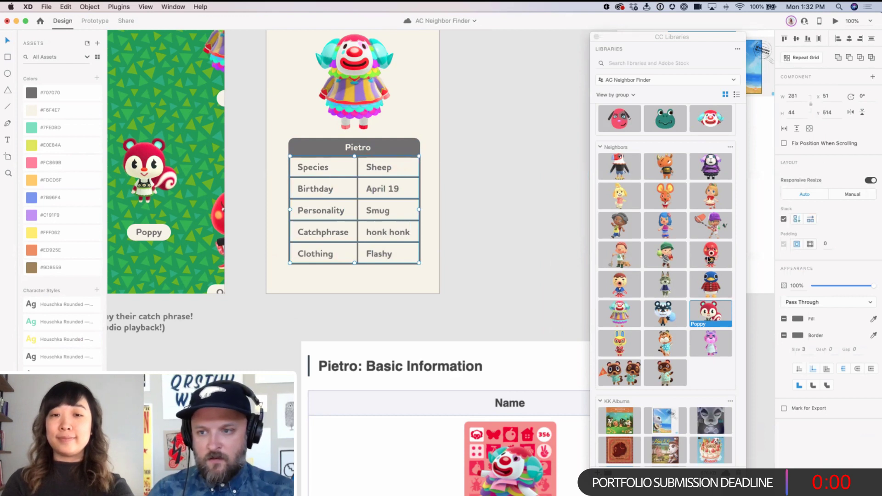
click(385, 215)
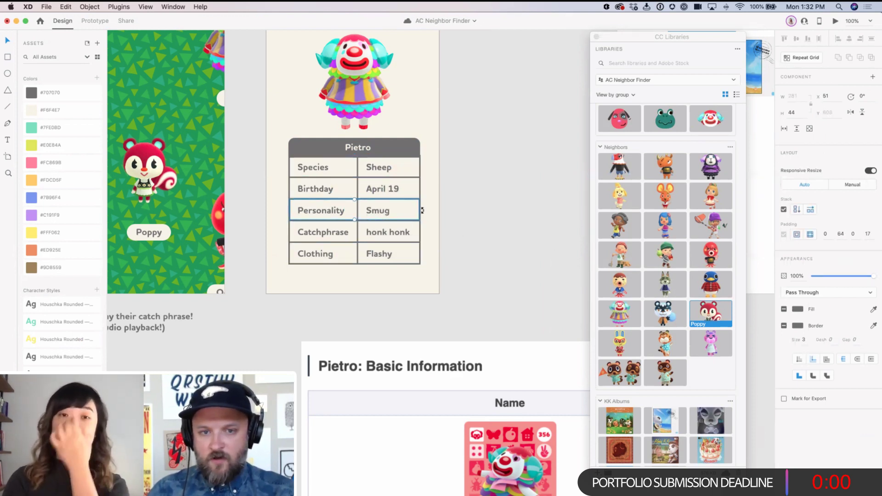
click(422, 212)
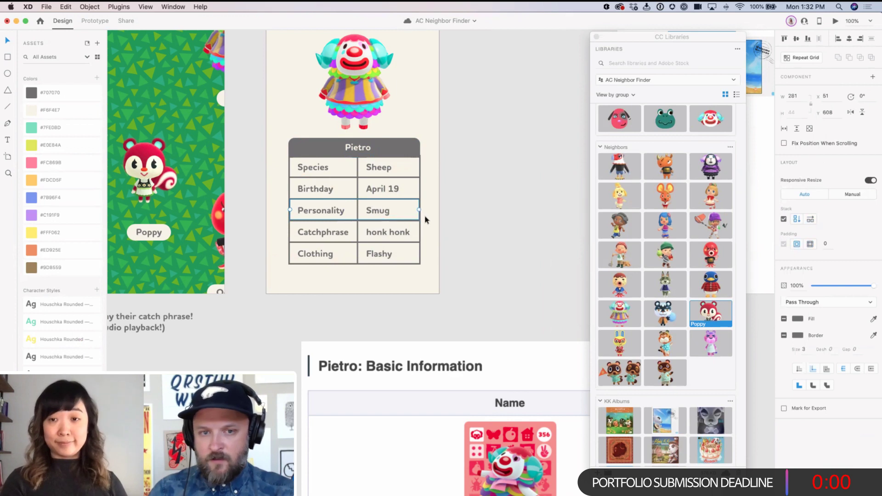
shift+click(411, 230)
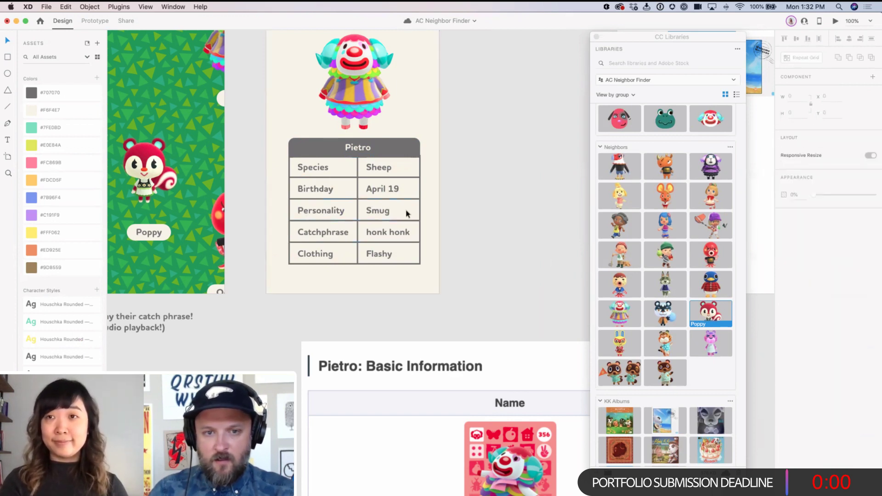
click(384, 210)
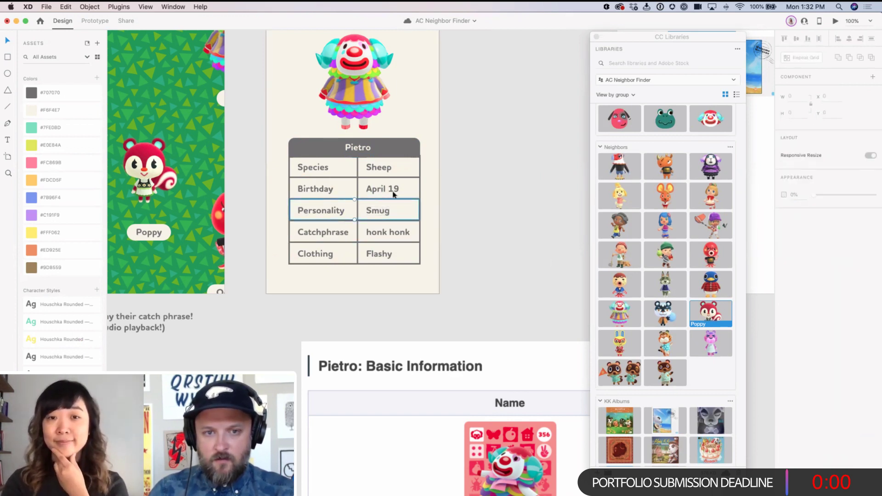
click(403, 205)
Step: Reapply Stack to all five table rows and reorder the Birthday row below the Personality row
drag(465, 276, 280, 166)
click(784, 220)
click(784, 220)
drag(369, 191, 398, 215)
click(385, 189)
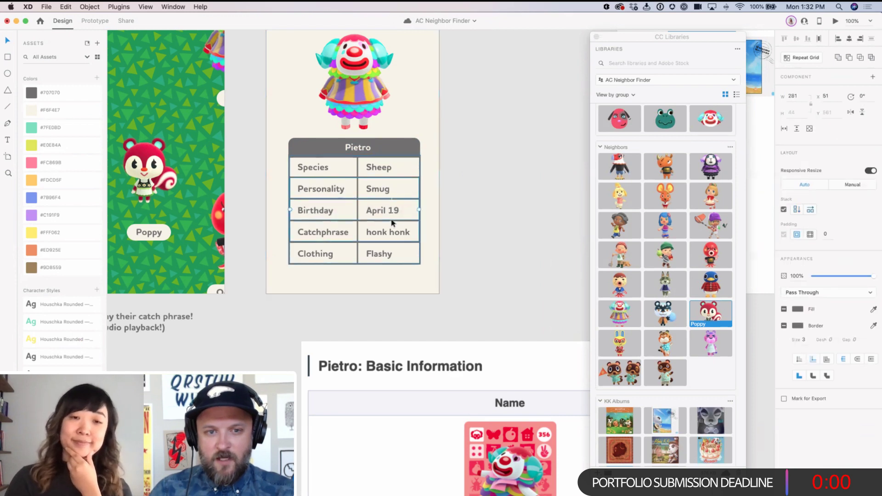
Step: Try widening the stack gaps above and below the Personality row and between the Birthday and Catchphrase rows
key(Escape)
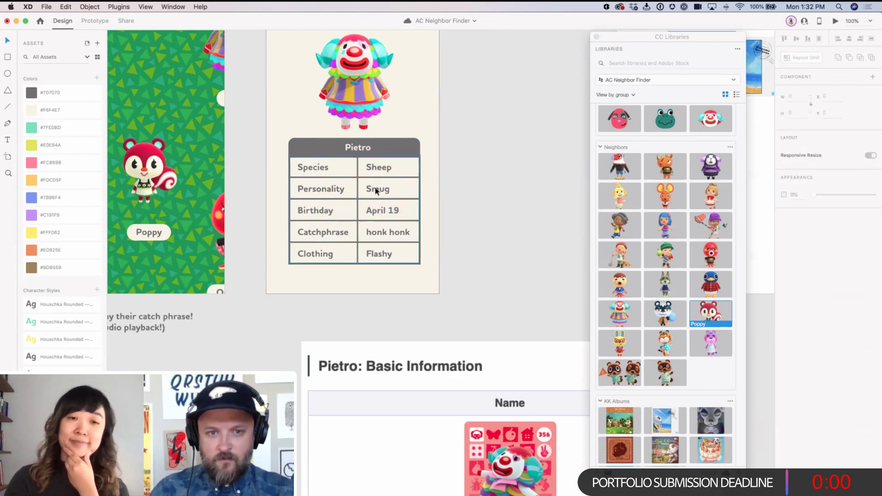
click(394, 191)
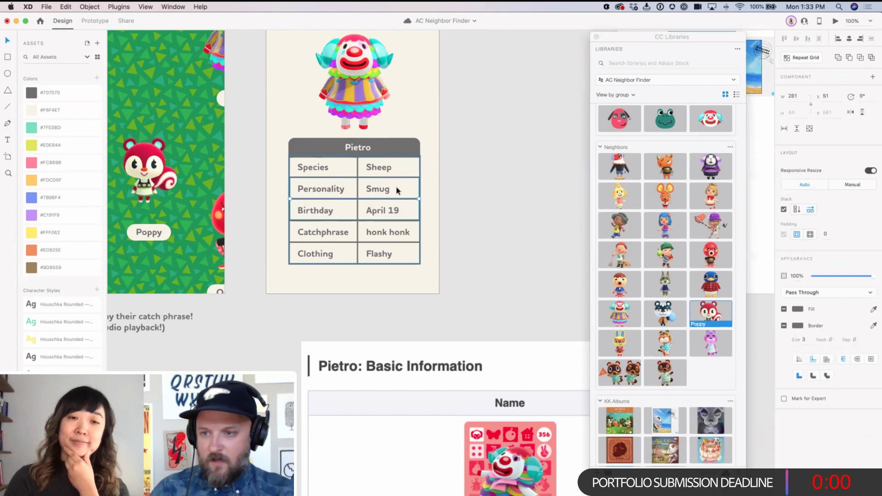
key(Escape)
key(Escape)
mouse_move(380, 190)
mouse_down()
mouse_move(380, 268)
mouse_move(381, 190)
mouse_up()
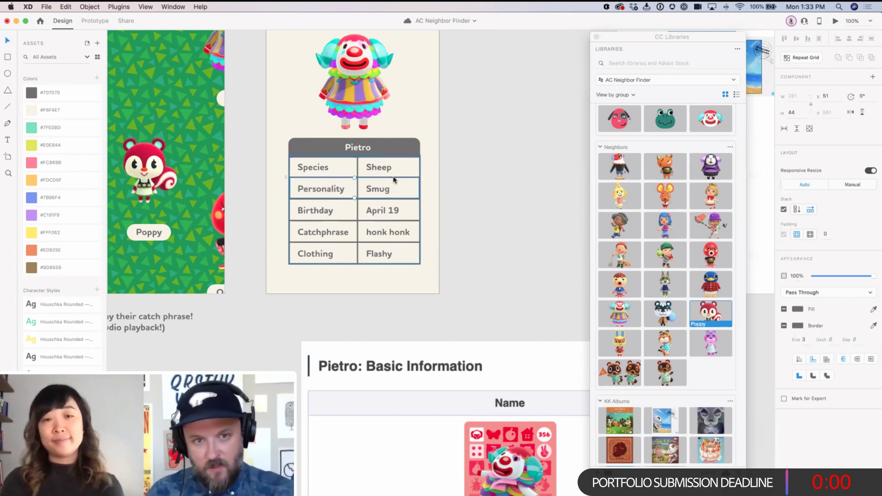
drag(395, 179, 394, 232)
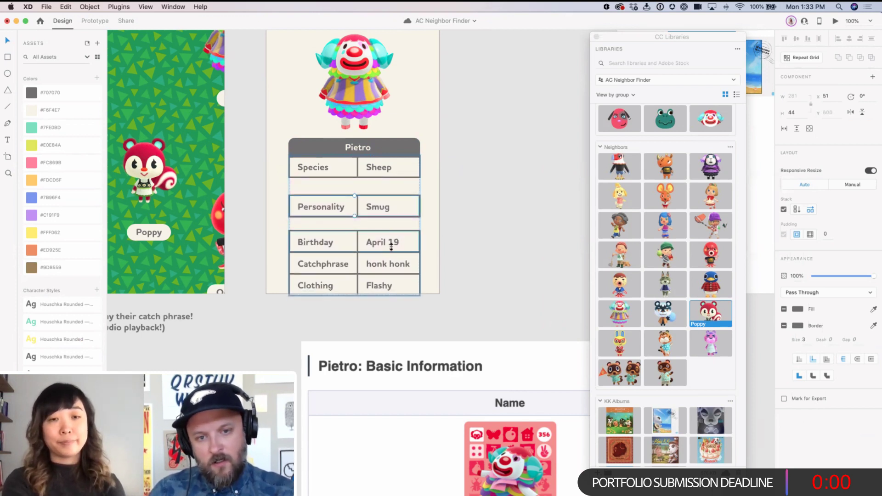
drag(392, 243, 392, 263)
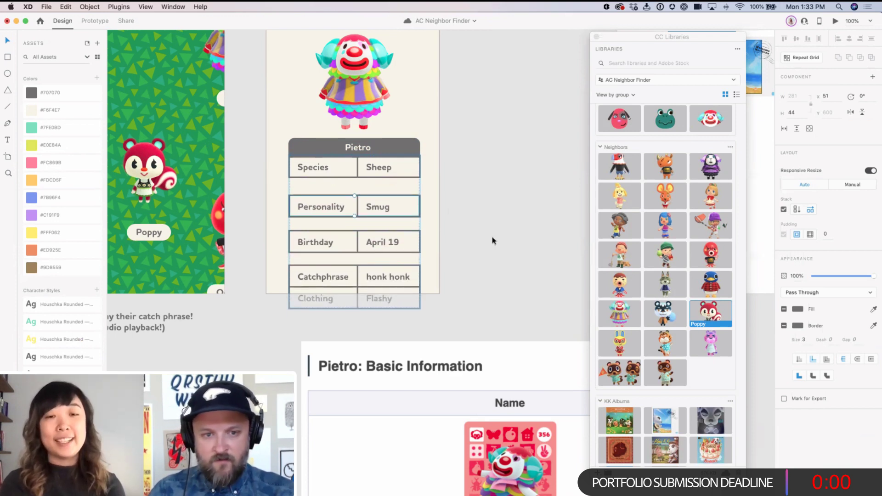
Step: Widen the stack gap between the Species and Personality rows further, pushing the lower rows down the artboard
click(431, 195)
double_click(398, 213)
click(398, 213)
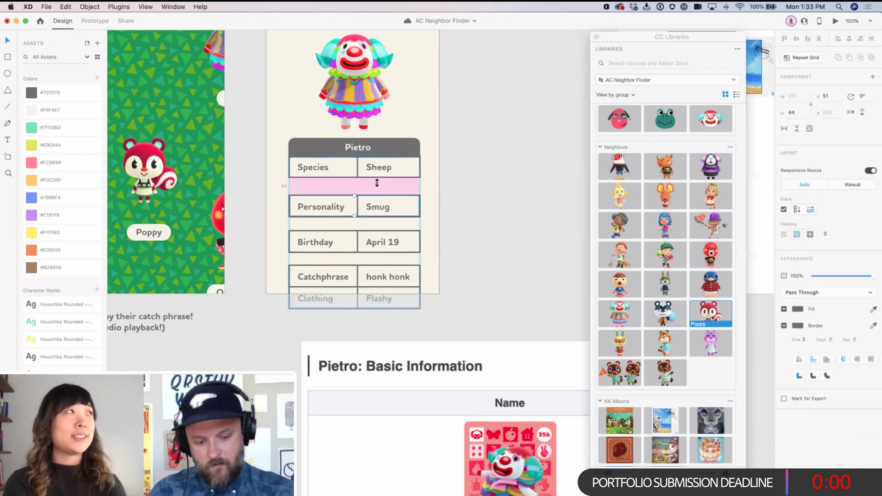
drag(378, 200, 379, 223)
click(387, 311)
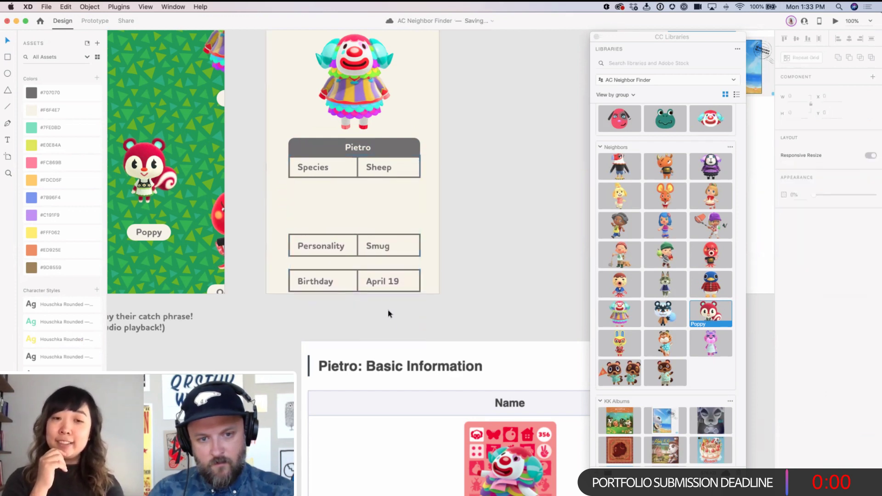
Step: Try the Birthday row at the top of the stack, then return it to its place below Personality
drag(390, 281, 395, 170)
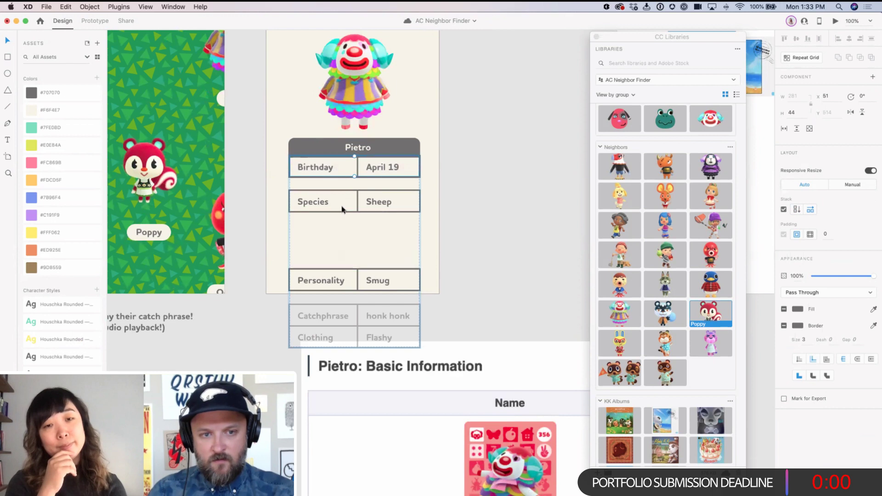
key(Down)
key(Down)
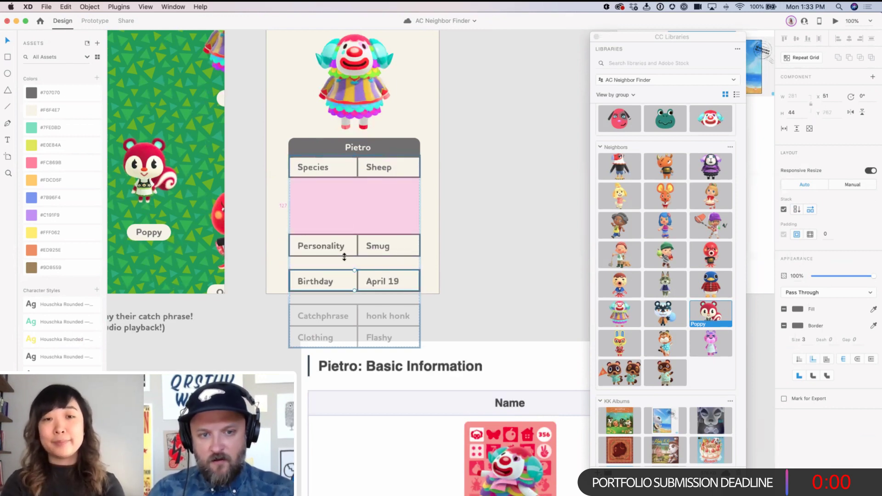
double_click(341, 273)
click(342, 275)
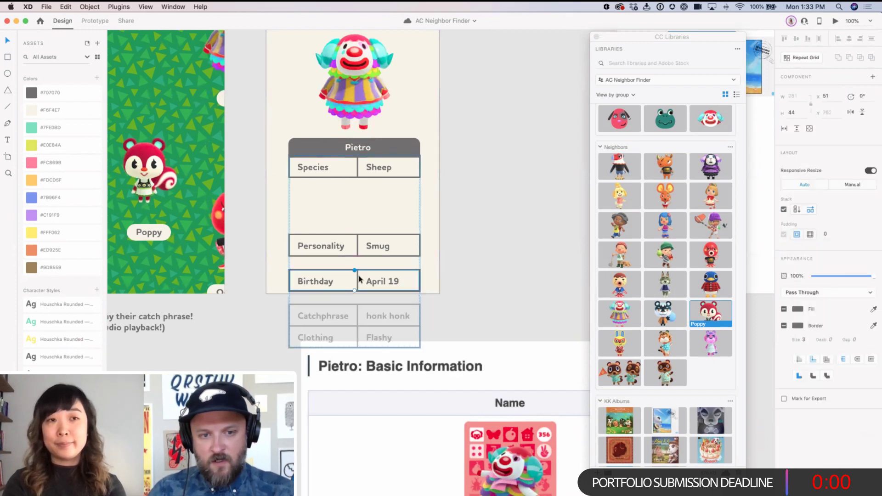
Step: Reorder the Birthday row above Species to test how the uneven gaps follow the rows
drag(373, 284, 392, 173)
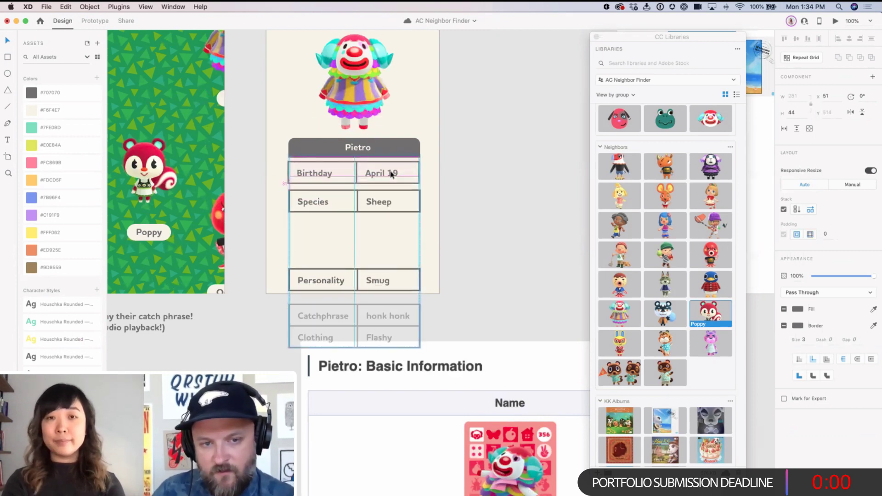
drag(393, 173, 393, 169)
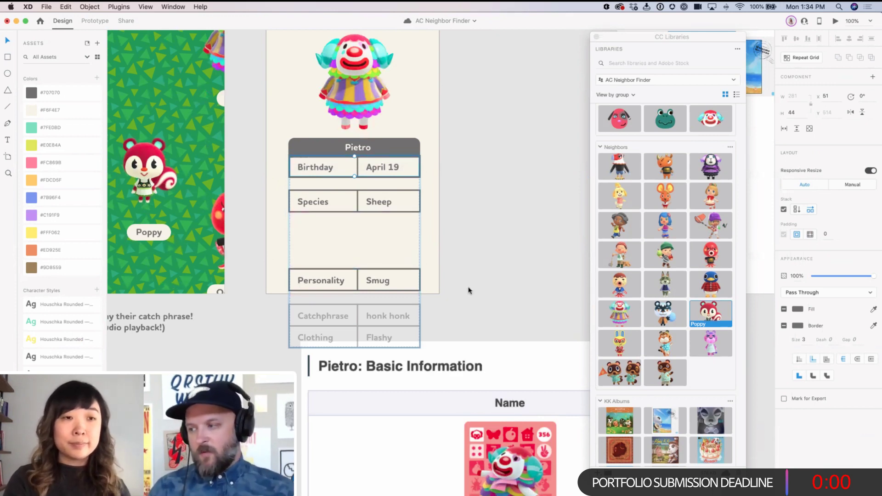
key(Down)
Step: Undo the row spacing and reordering experiments back to the original Species, Birthday, Personality order, and deselect the table
key(super+z)
key(super+z)
key(super+z)
key(super+z)
key(super+z)
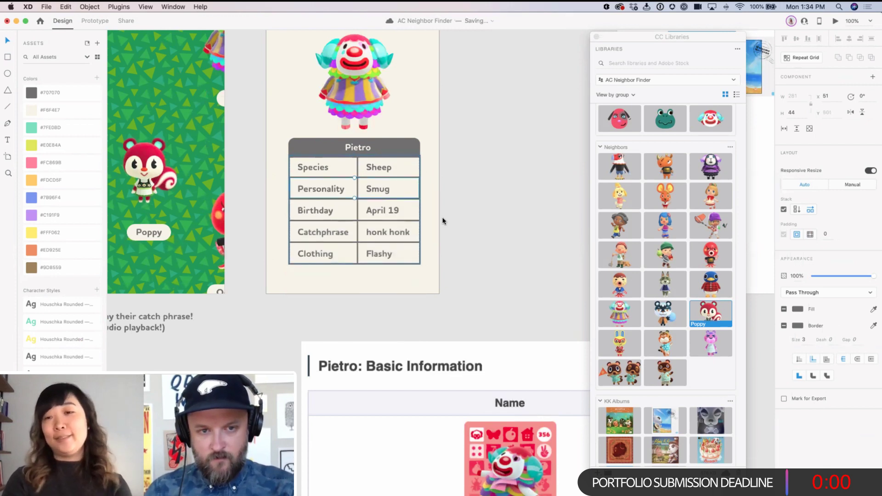
key(super+z)
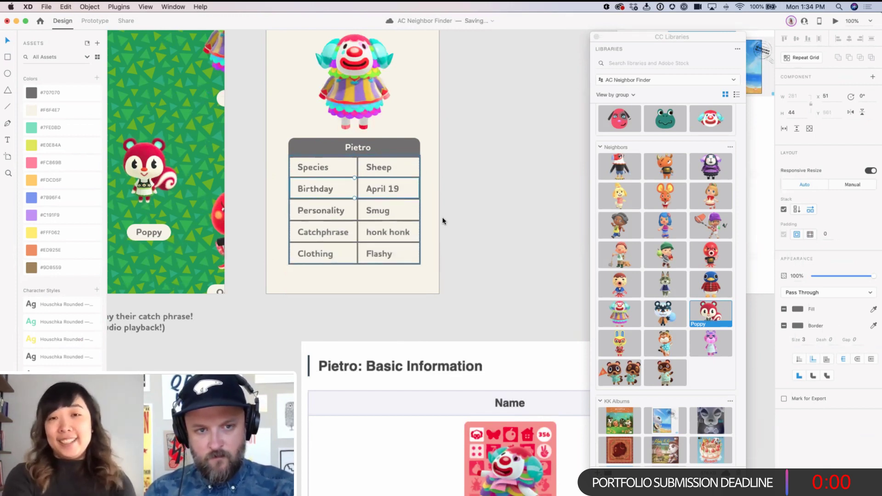
key(super+z)
click(435, 220)
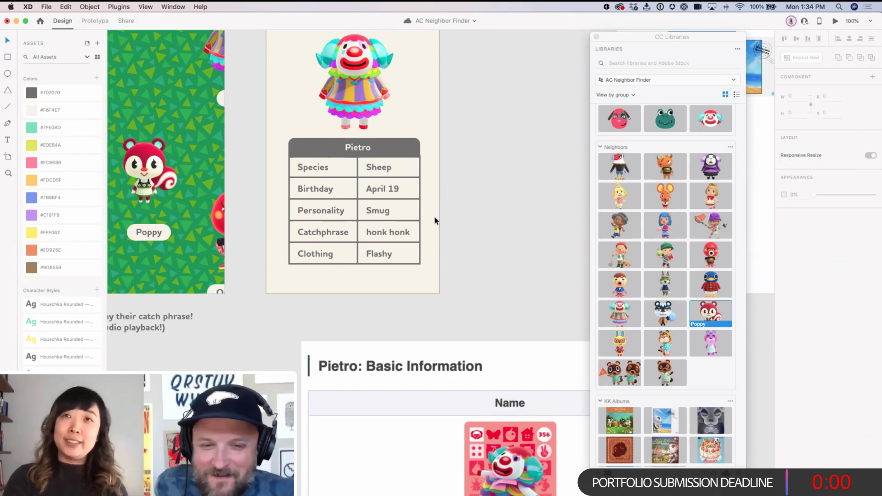
drag(617, 37, 577, 40)
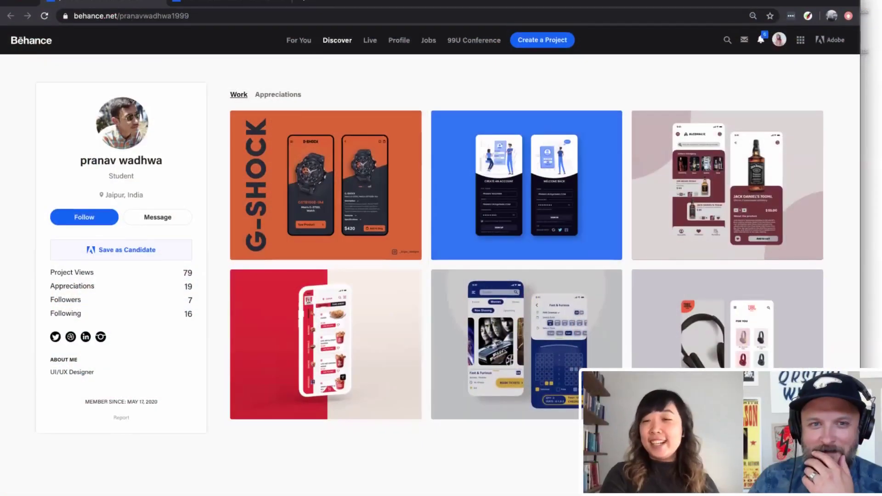
Step: Switch to the browser, widen its window and look through the projects in the second Behance portfolio
drag(860, 427, 881, 427)
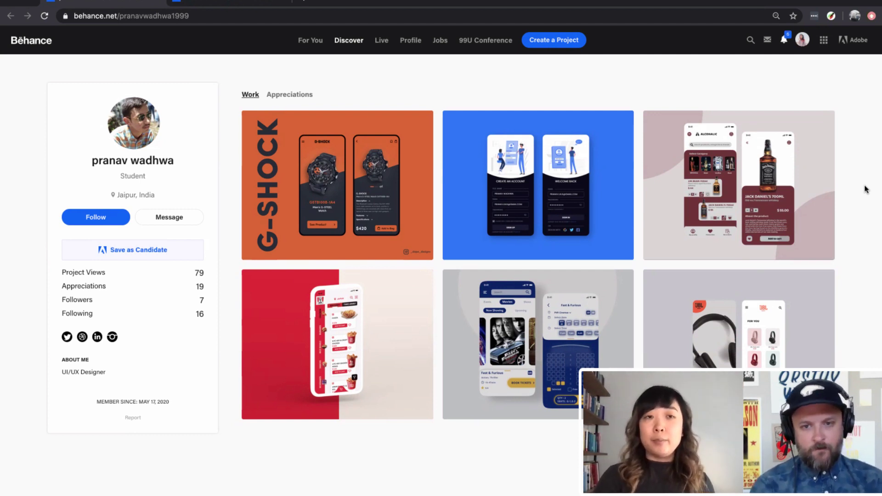
click(232, 3)
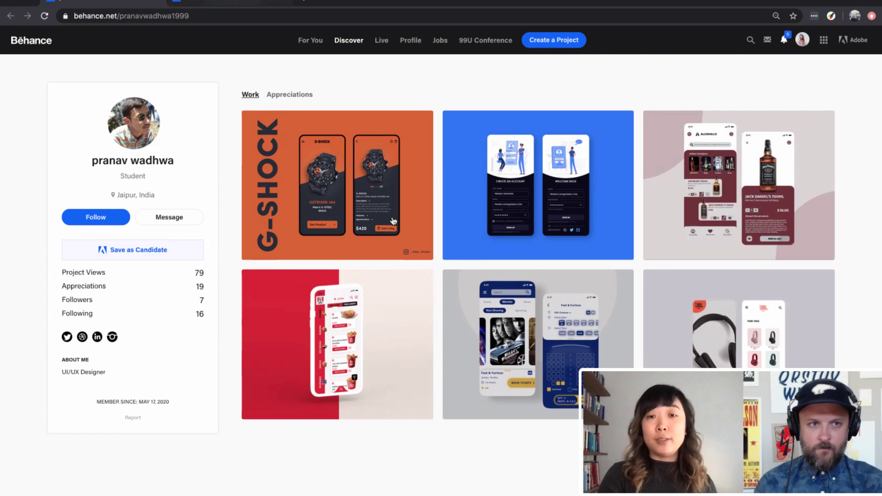
scroll(394, 222, down, 5)
scroll(393, 222, down, 4)
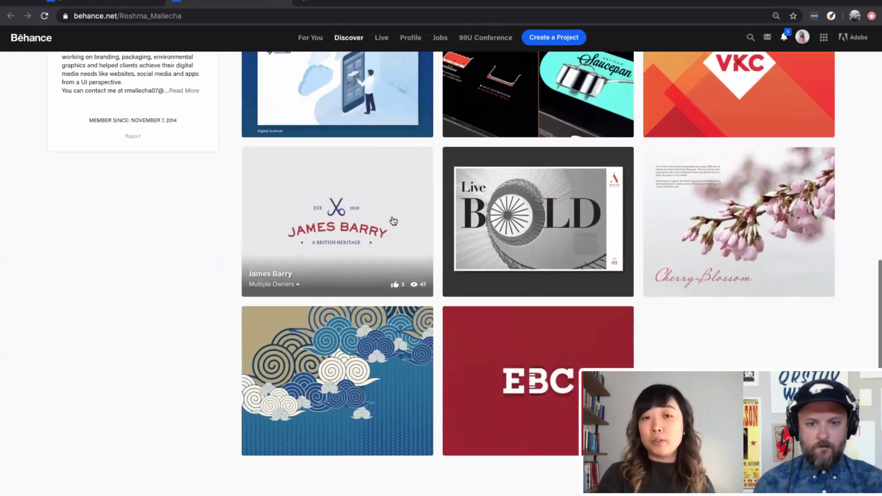
scroll(394, 221, up, 10)
scroll(393, 221, down, 10)
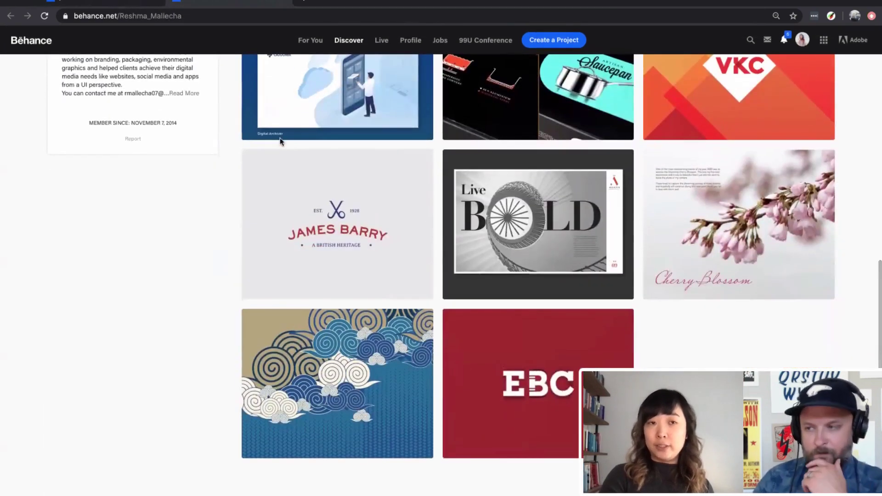
Step: Return to the first Behance portfolio and open its Signup Screen UI project to examine the account creation and sign-in screens
click(133, 2)
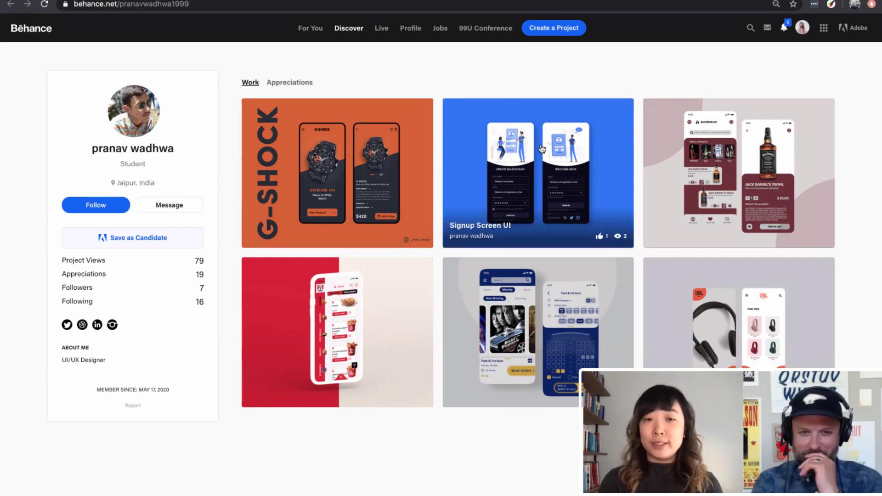
click(597, 178)
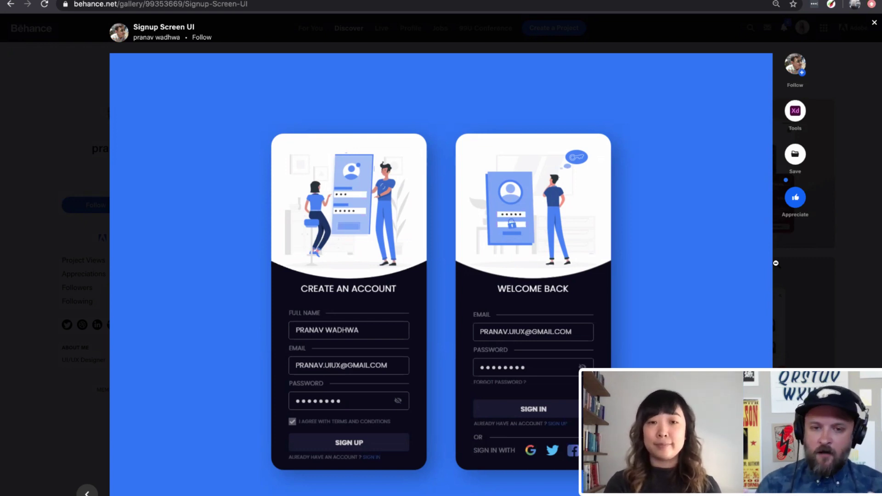
scroll(685, 261, down, 3)
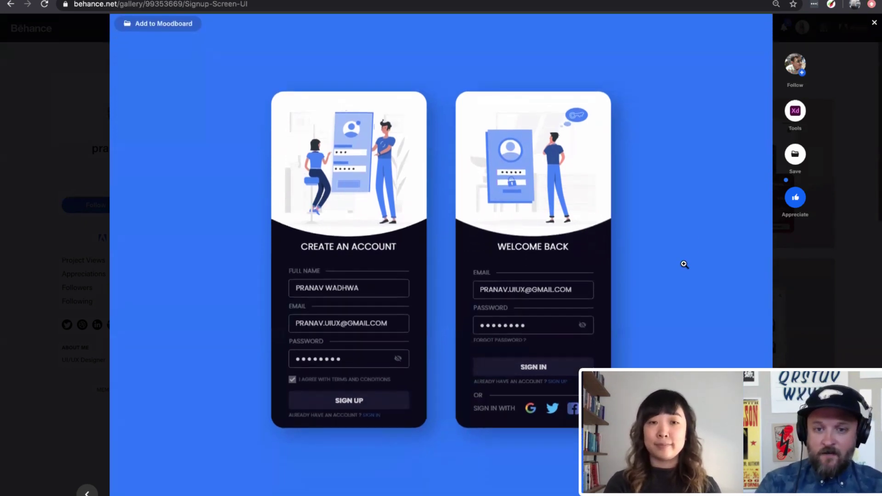
scroll(685, 261, down, 5)
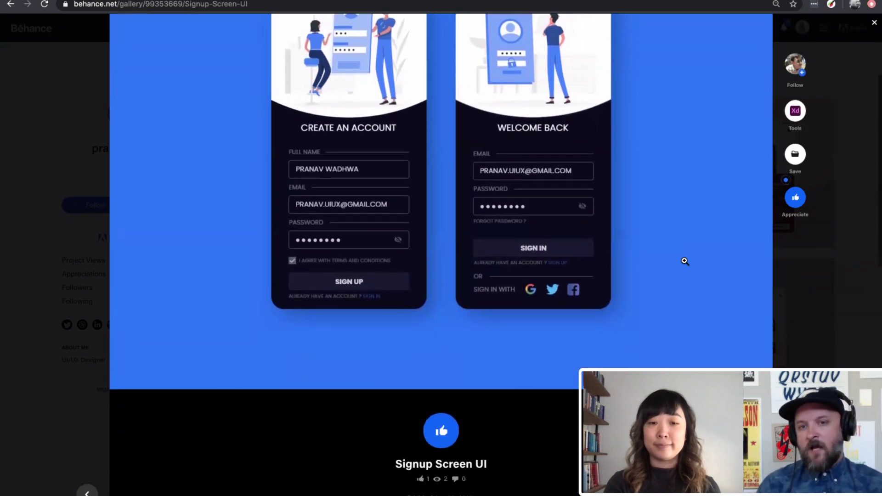
scroll(685, 261, up, 5)
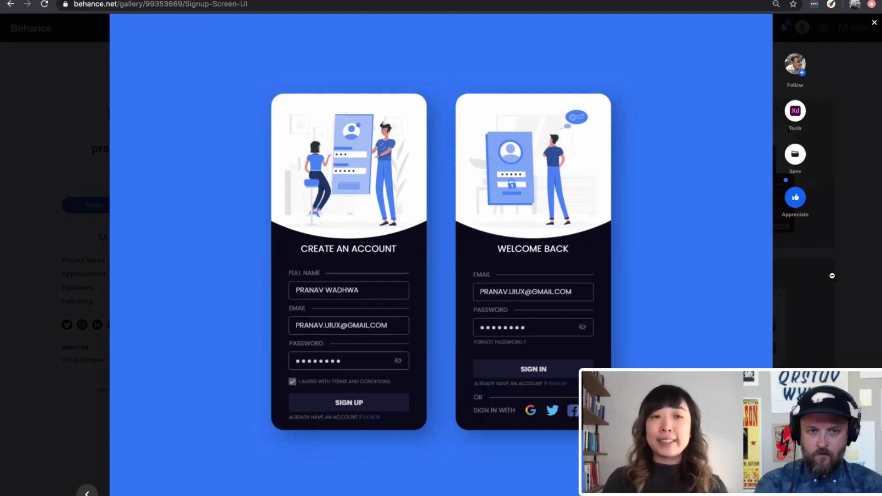
scroll(832, 276, up, 1)
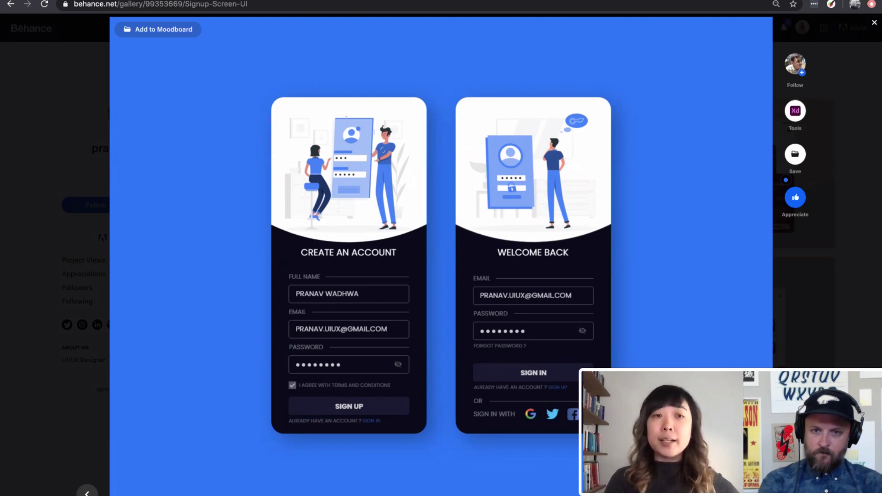
scroll(441, 248, down, 5)
scroll(441, 248, up, 7)
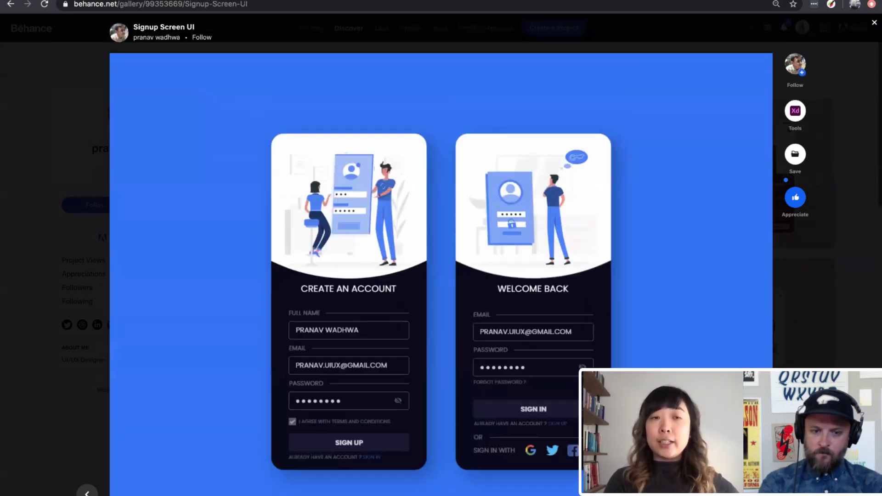
scroll(441, 248, down, 1)
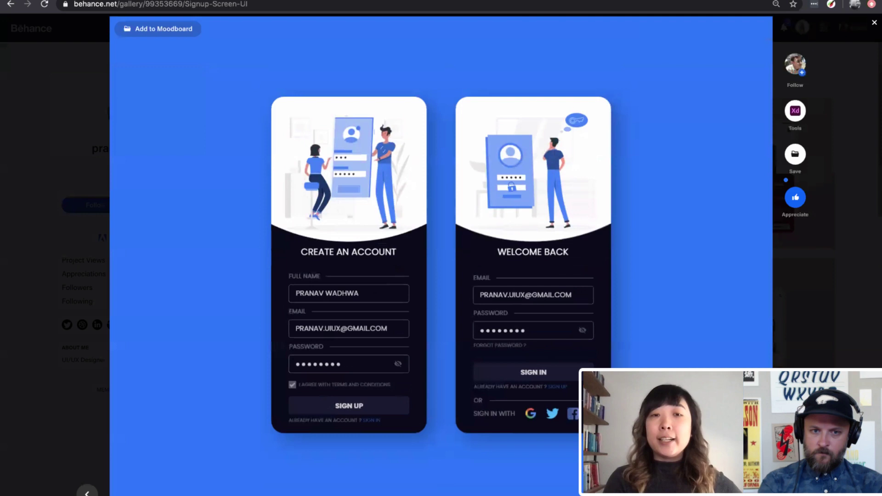
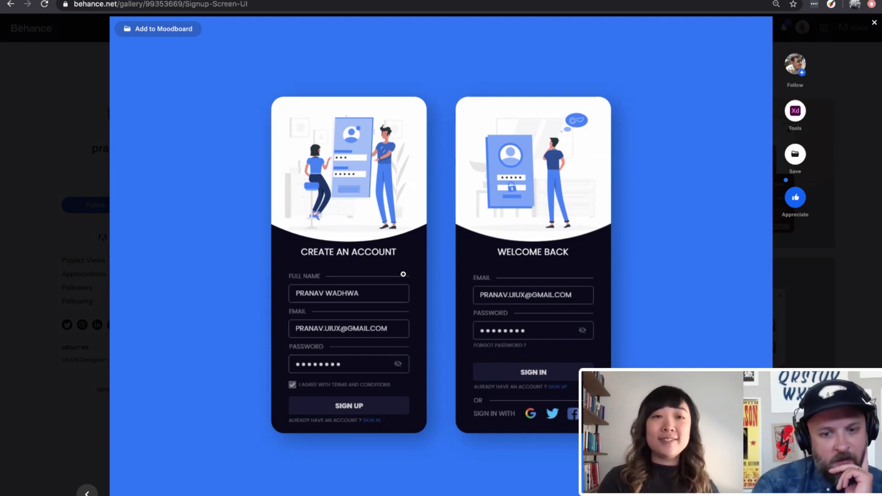
Step: Close the Signup Screen UI project and return to the second Behance portfolio to read its profile's work history and About Me section
click(91, 208)
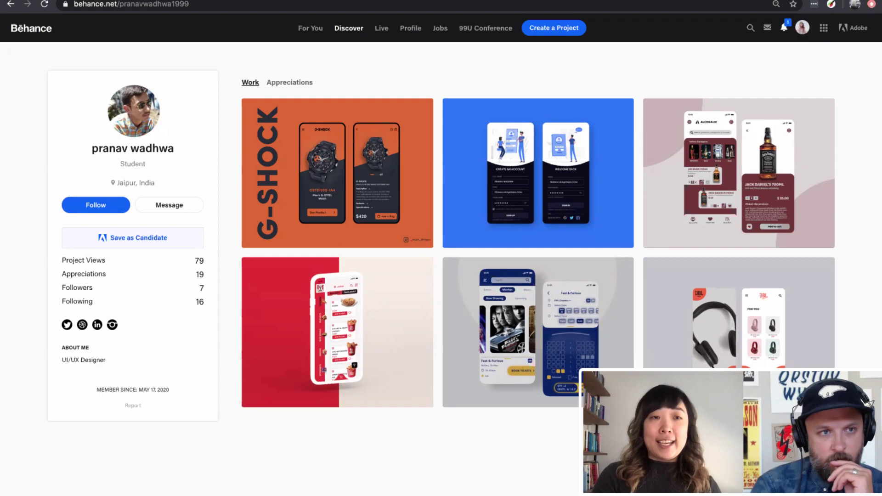
key(ctrl+Tab)
scroll(223, 188, up, 7)
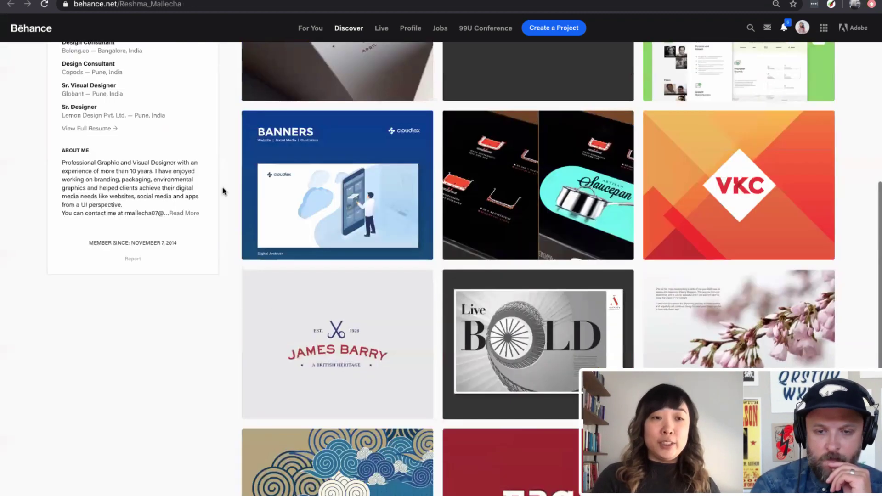
scroll(222, 191, up, 2)
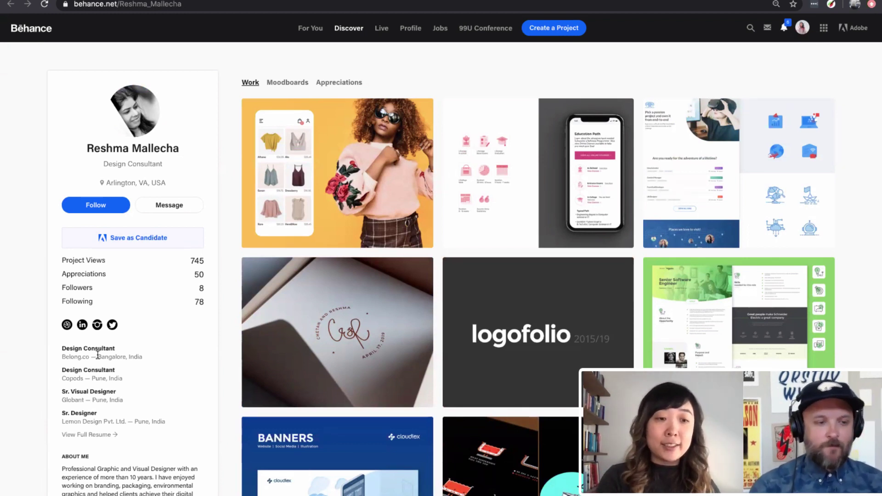
scroll(77, 325, down, 1)
drag(59, 324, 117, 414)
click(144, 418)
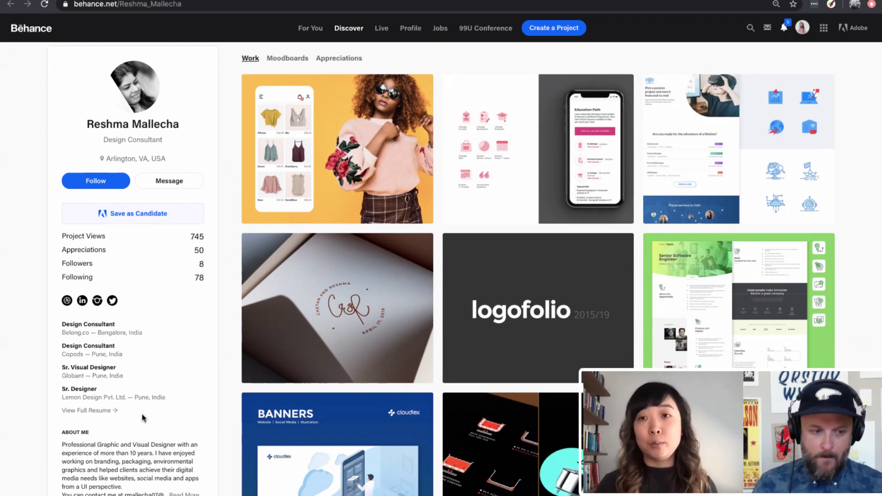
scroll(103, 366, down, 4)
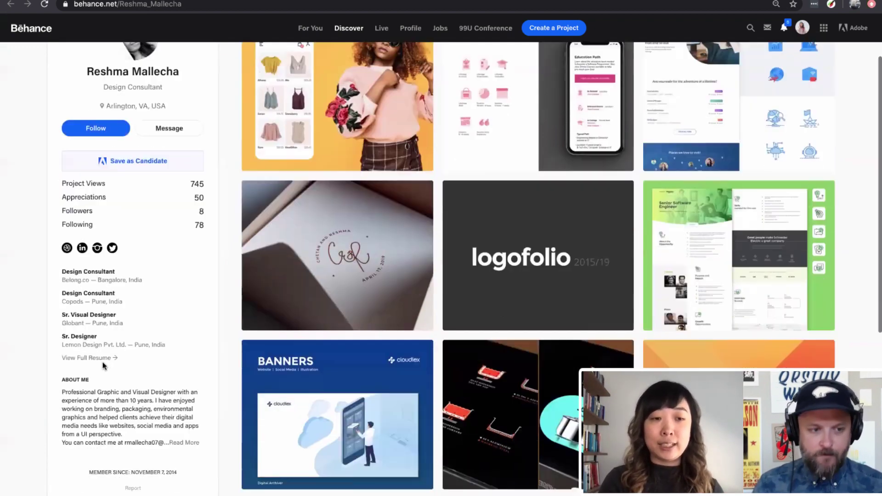
scroll(130, 289, up, 2)
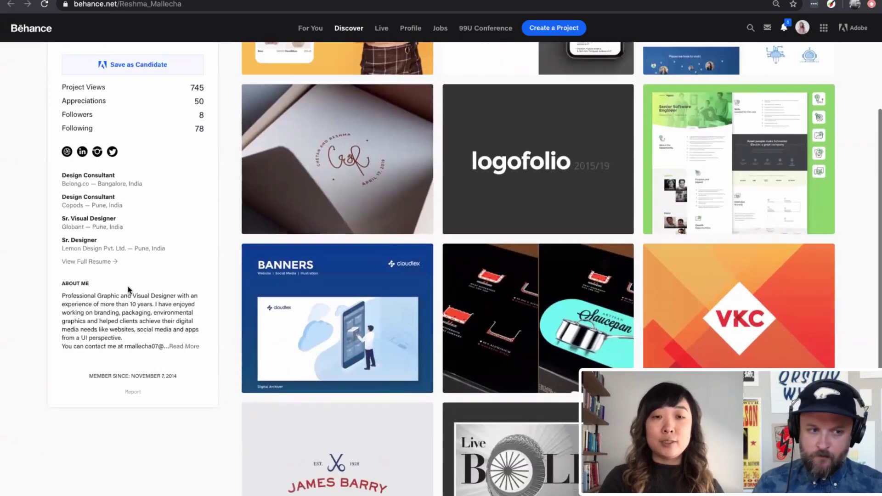
scroll(129, 290, up, 3)
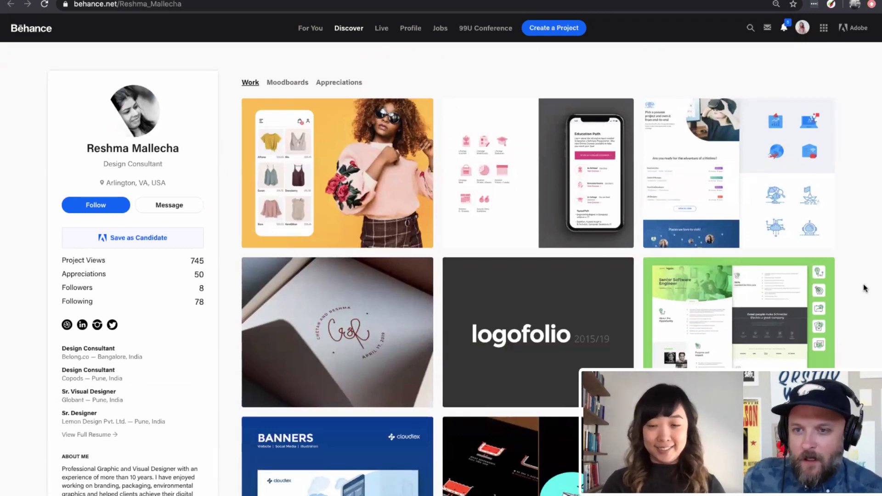
Step: Look over the second portfolio's project covers, comparing the UI, branding and packaging work across the whole grid
scroll(865, 288, down, 3)
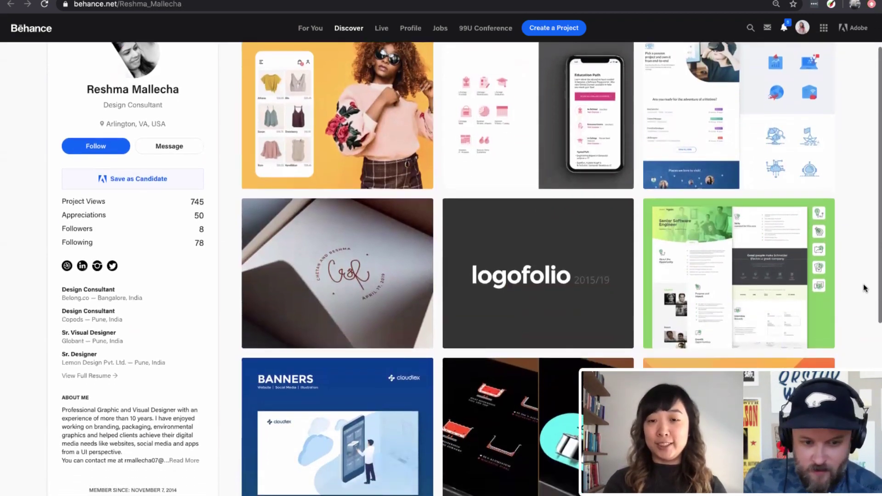
scroll(865, 288, down, 5)
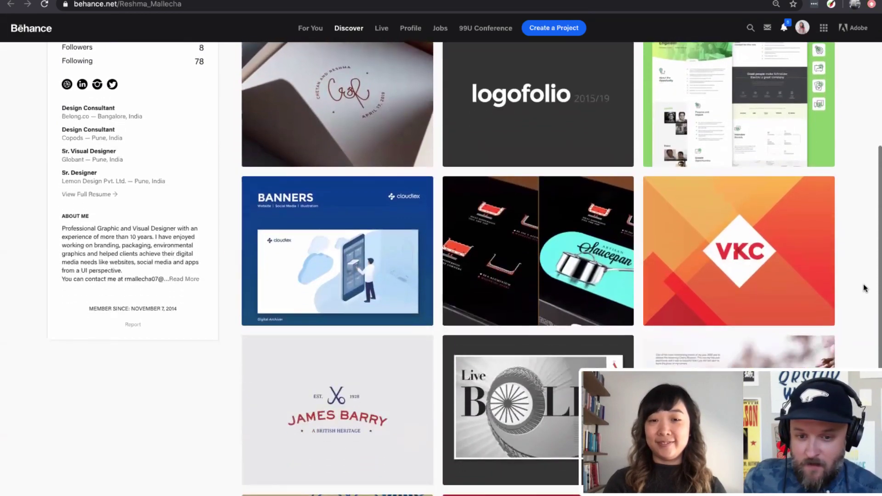
scroll(865, 288, down, 2)
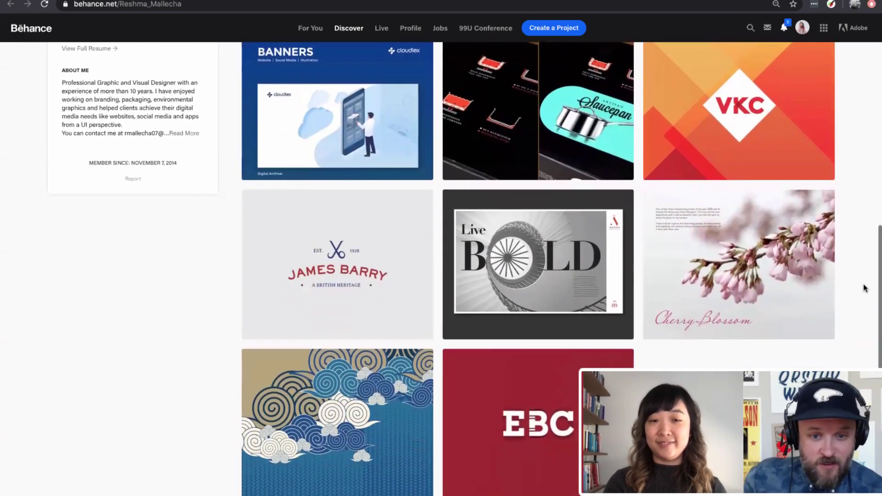
scroll(865, 288, up, 3)
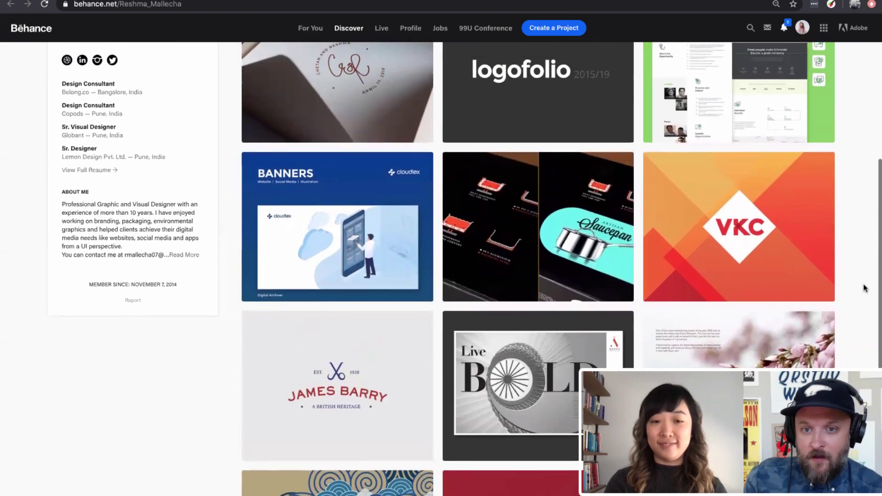
scroll(865, 288, up, 4)
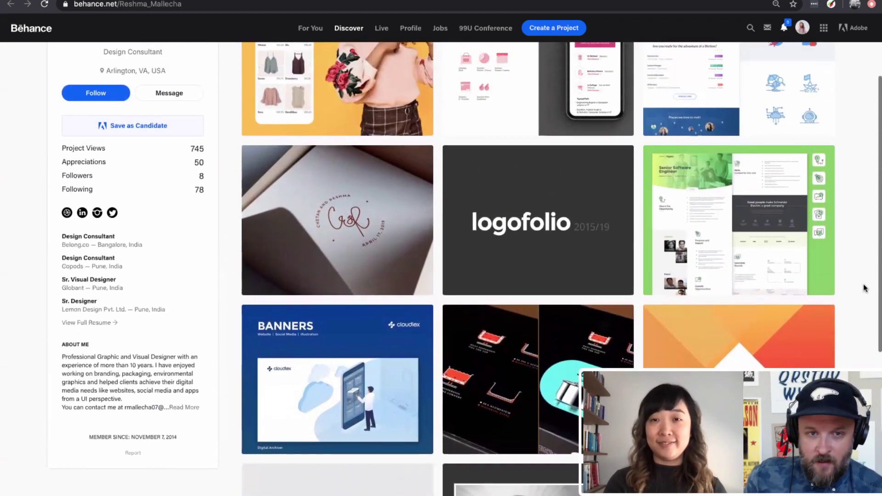
scroll(865, 288, up, 2)
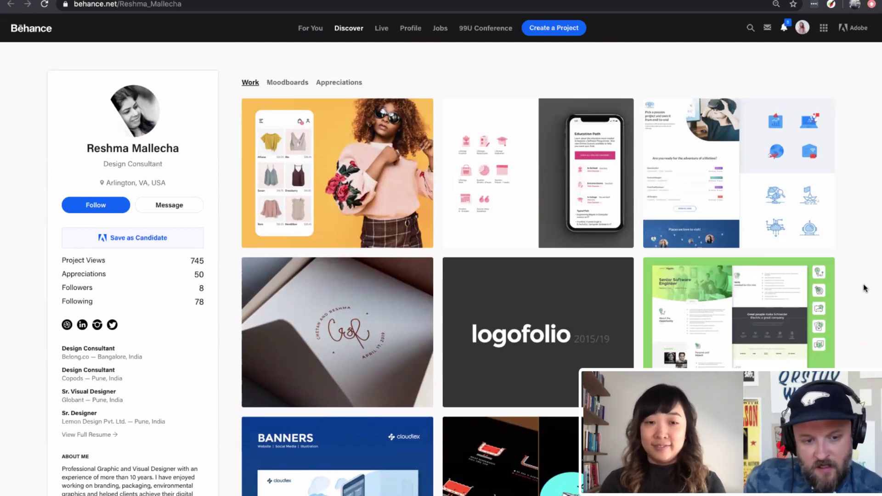
scroll(865, 288, down, 1)
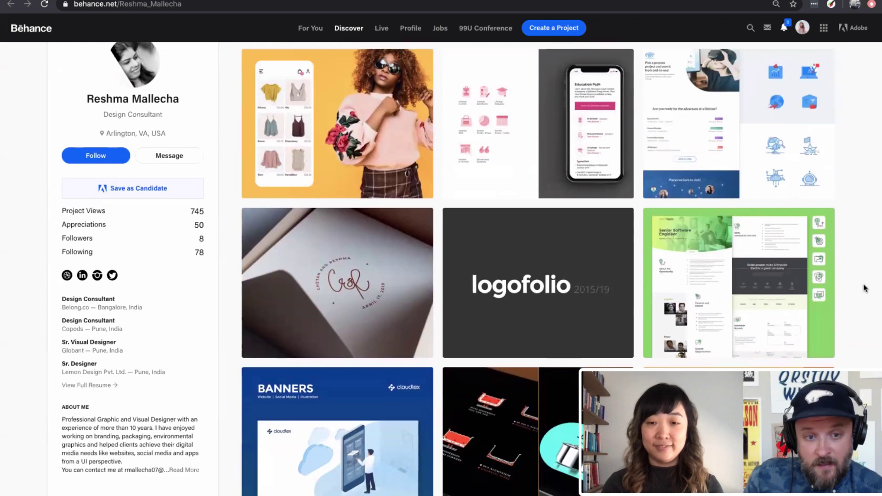
scroll(865, 288, up, 1)
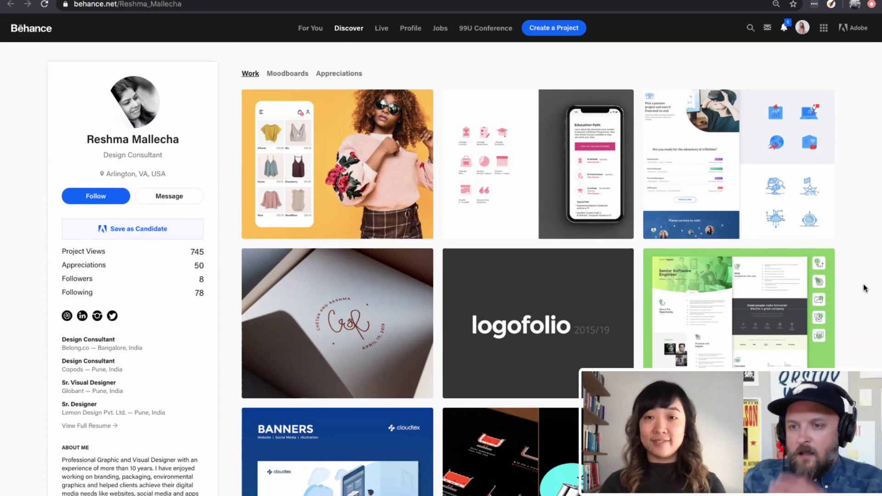
scroll(865, 288, down, 8)
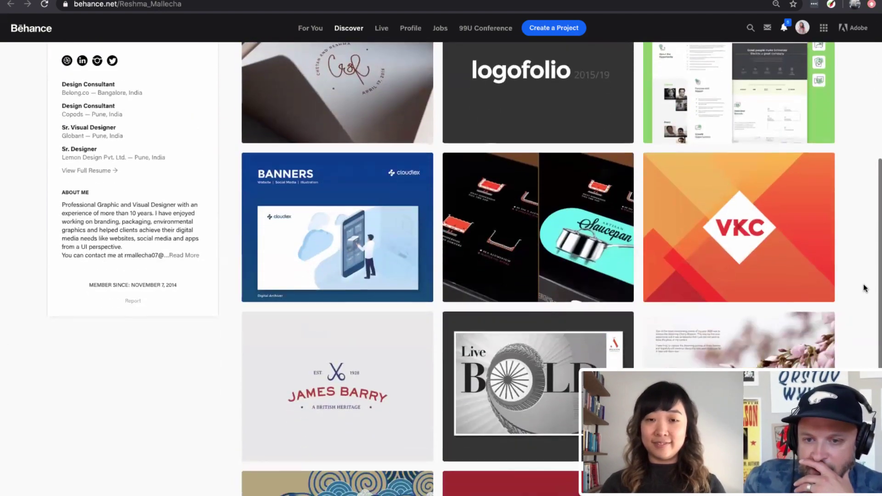
scroll(865, 288, up, 6)
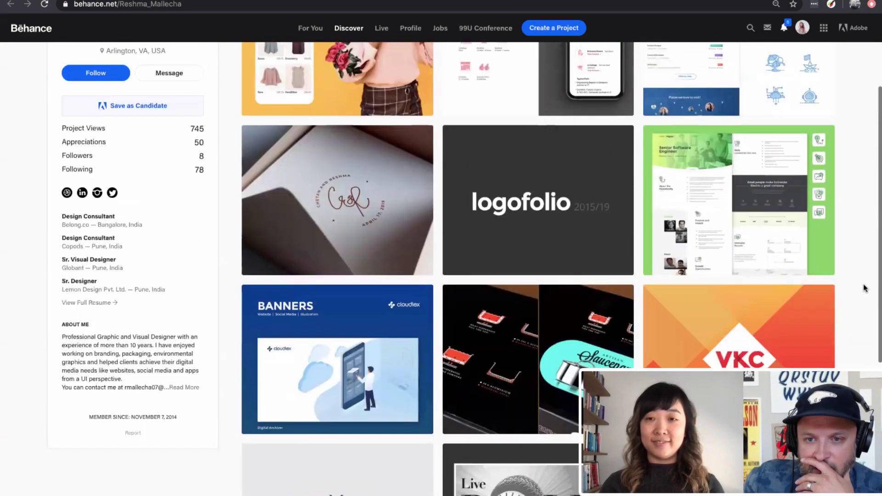
scroll(865, 288, up, 2)
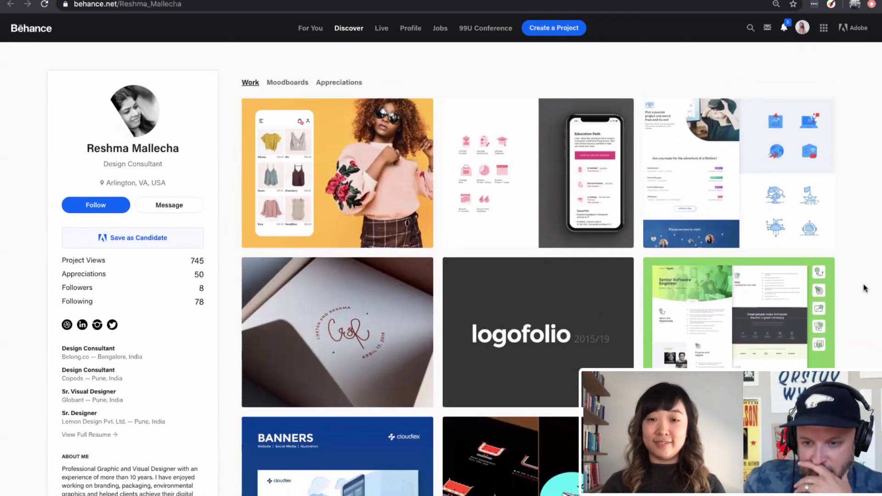
scroll(865, 288, down, 4)
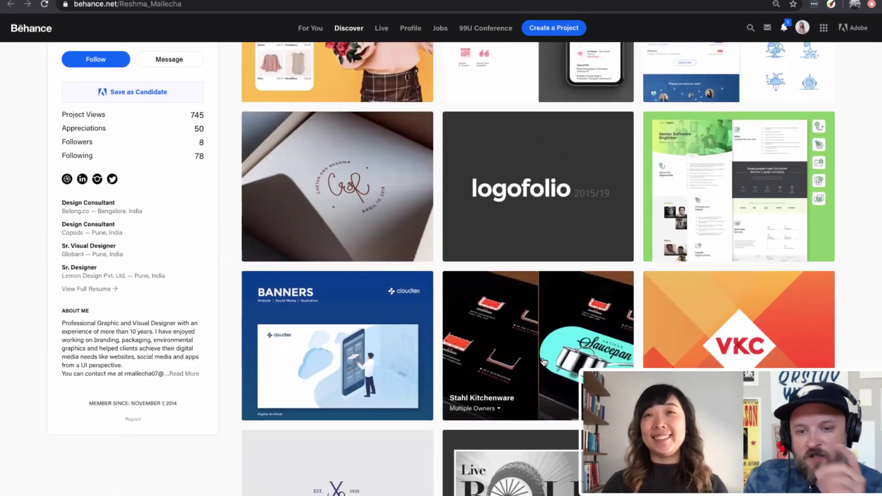
scroll(544, 363, down, 1)
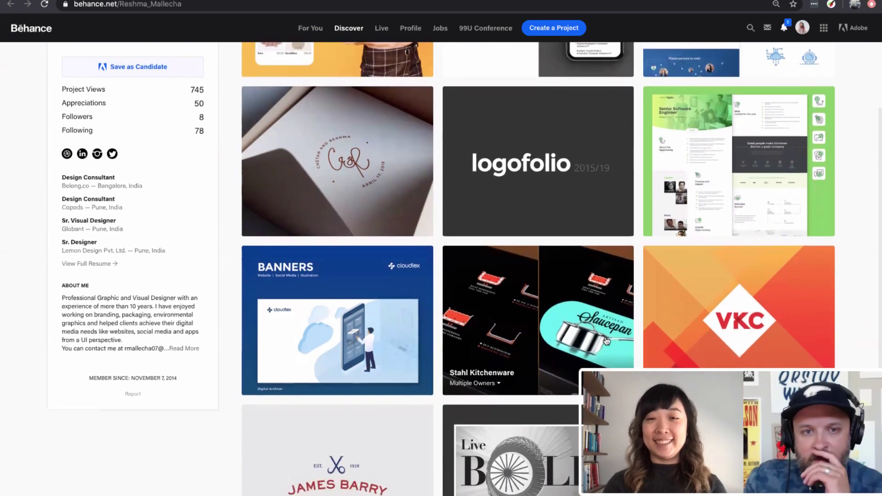
scroll(543, 363, up, 5)
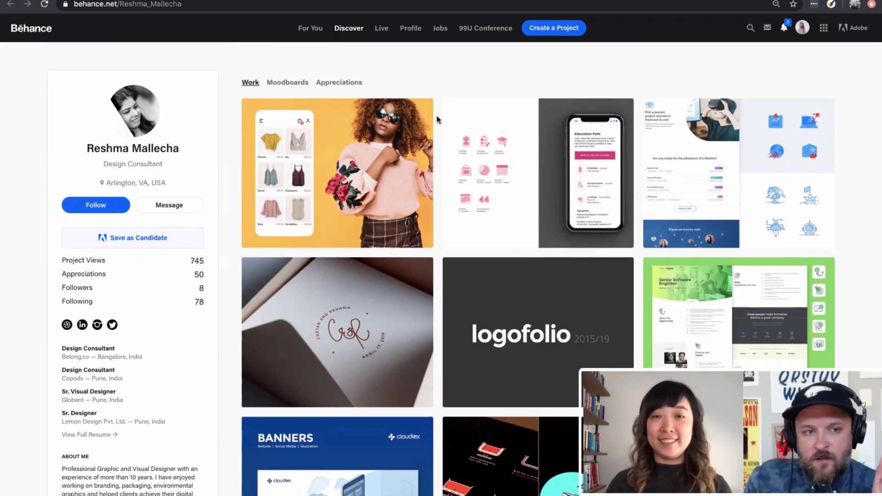
scroll(436, 120, down, 5)
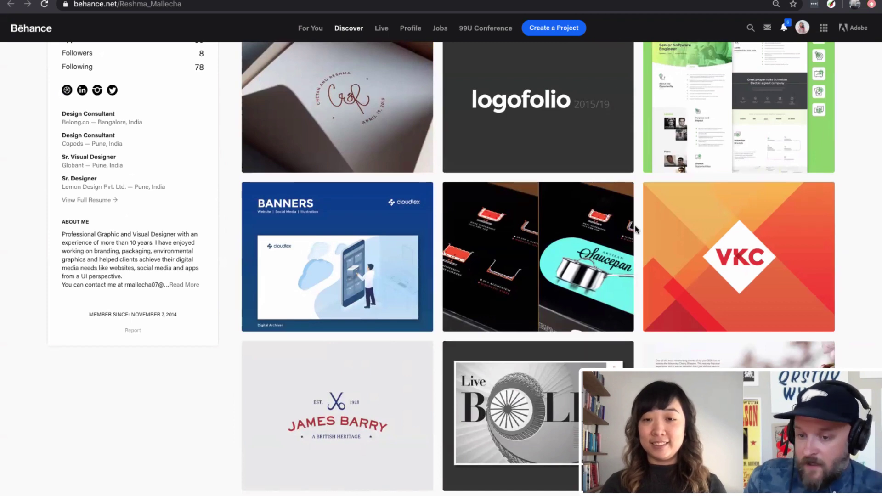
Step: Open the Stahl Kitchenware project, check its list of owners and enlarge the project introduction image to full view
click(557, 260)
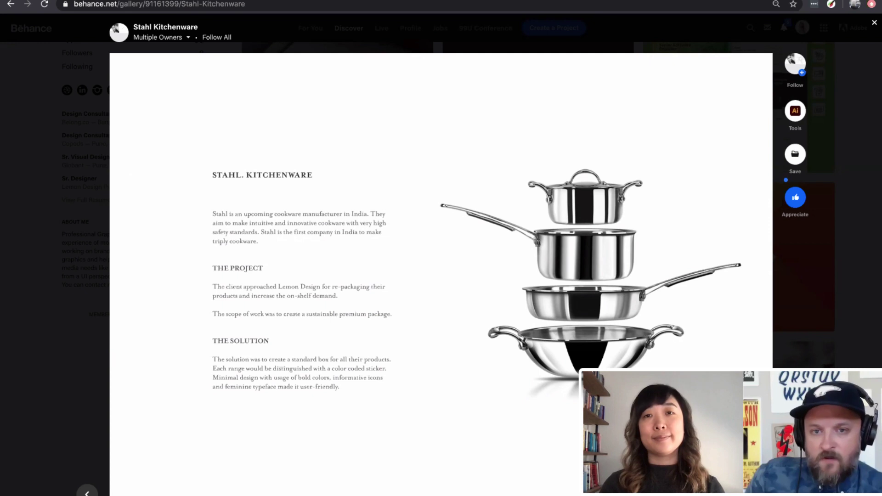
key(Escape)
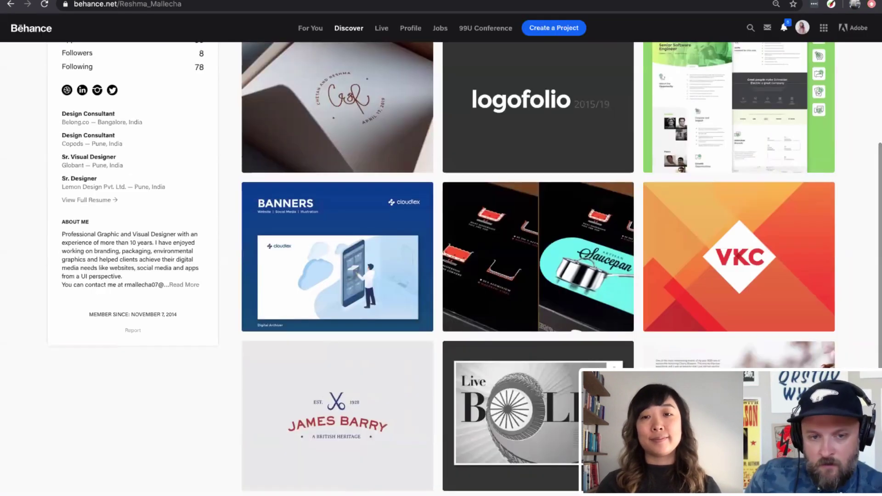
click(603, 289)
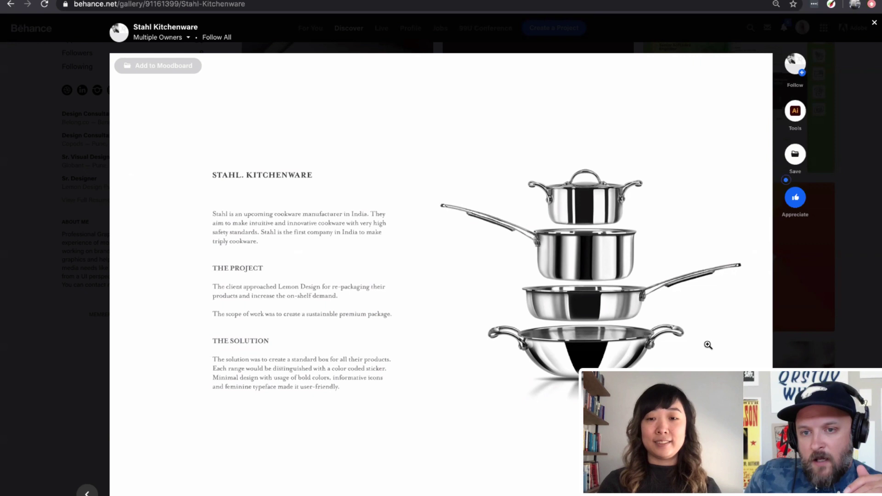
click(184, 39)
click(329, 97)
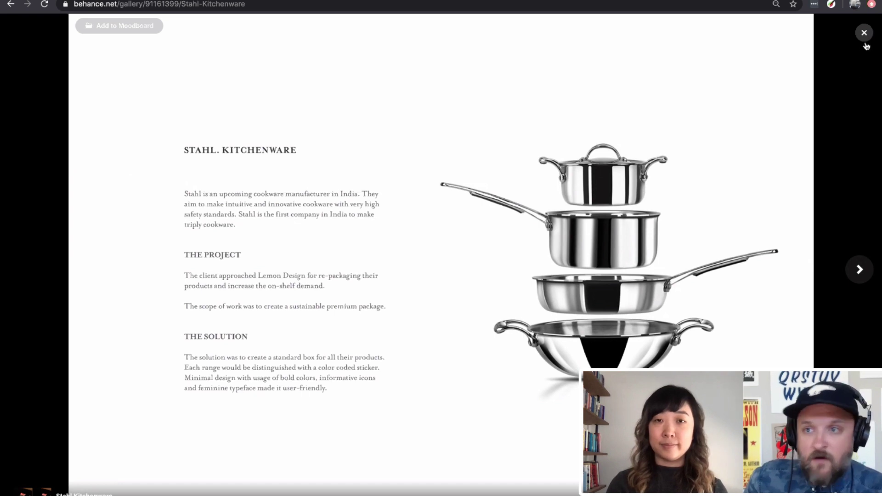
Step: Page through the enlarged Stahl Kitchenware images, examining the box dielines, saucepan and frypan packaging photos, and USP icons
click(857, 269)
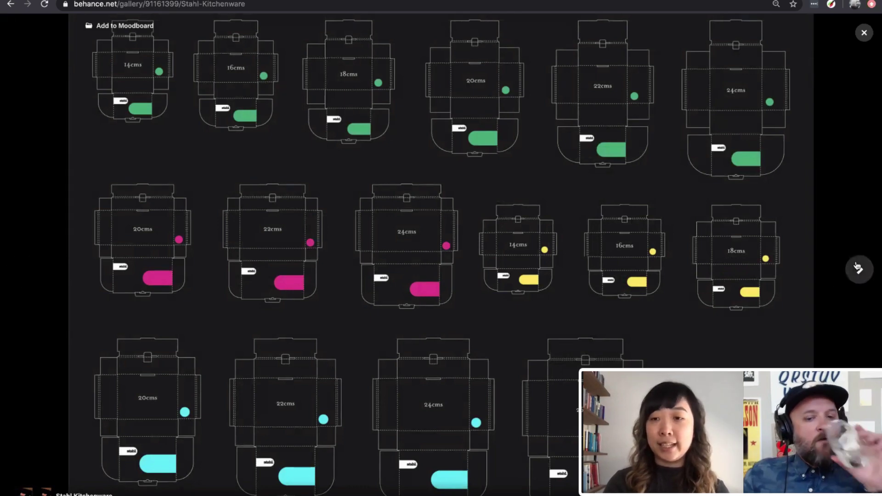
click(857, 268)
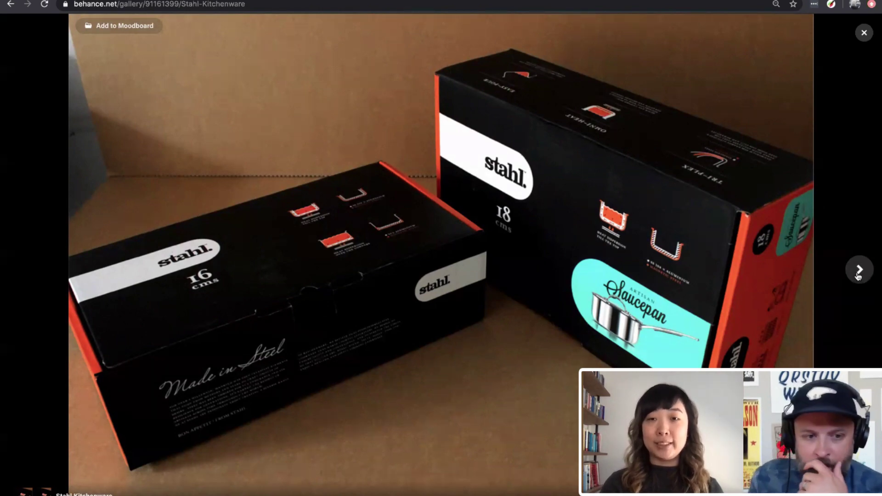
click(857, 274)
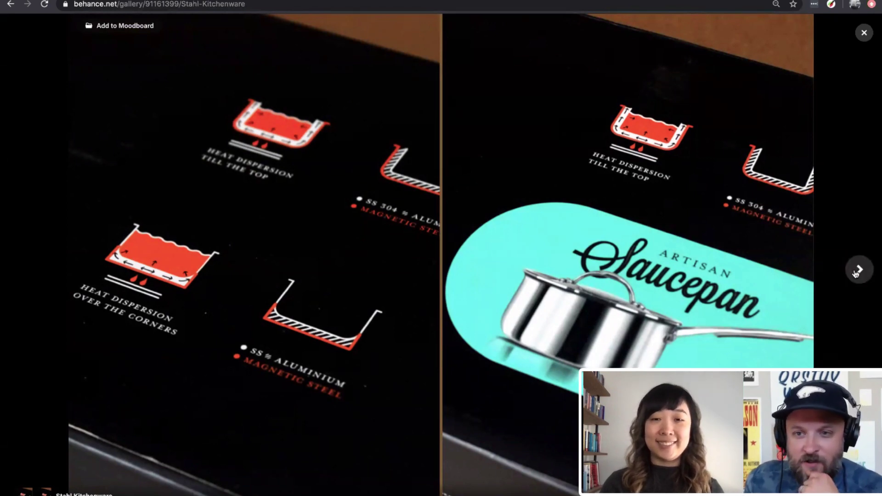
click(857, 271)
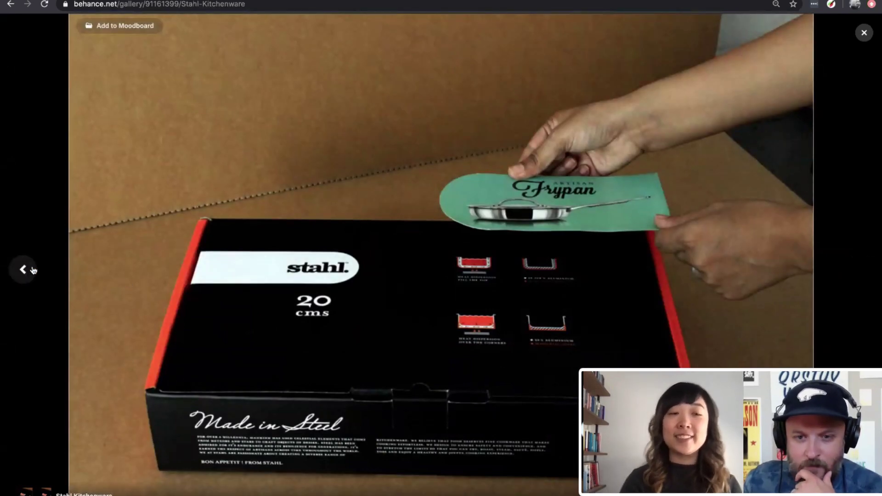
click(23, 269)
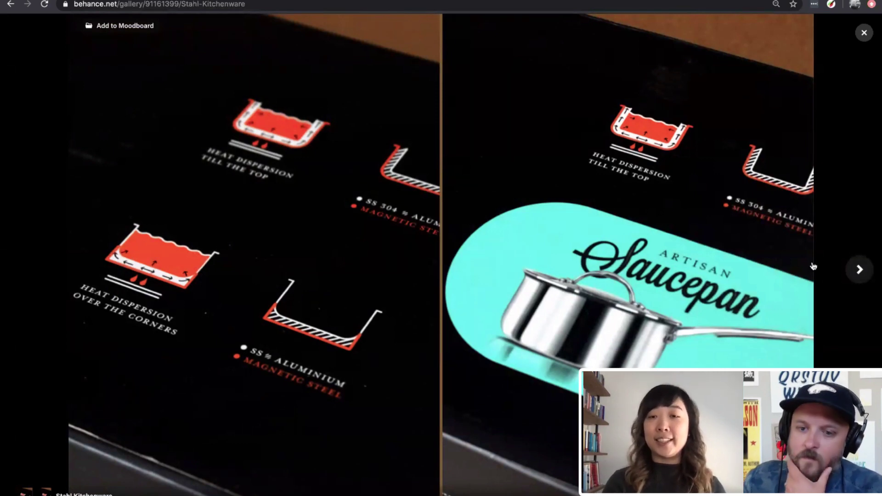
click(865, 275)
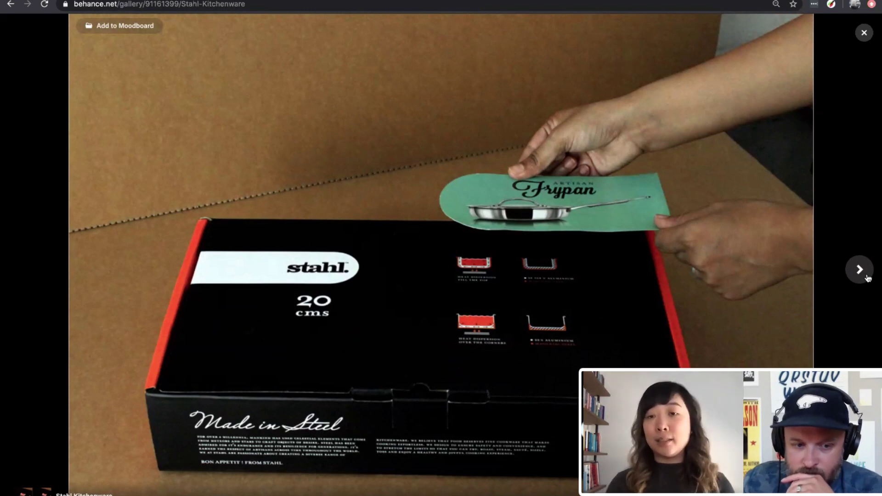
click(868, 277)
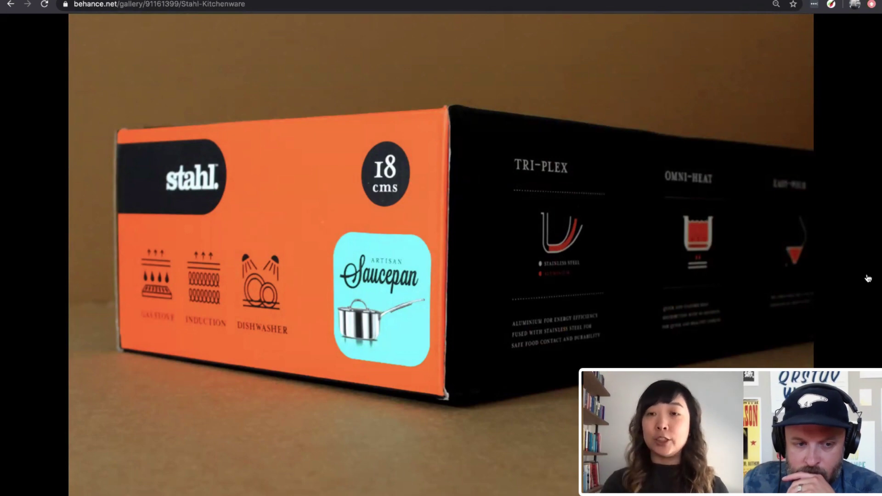
click(867, 277)
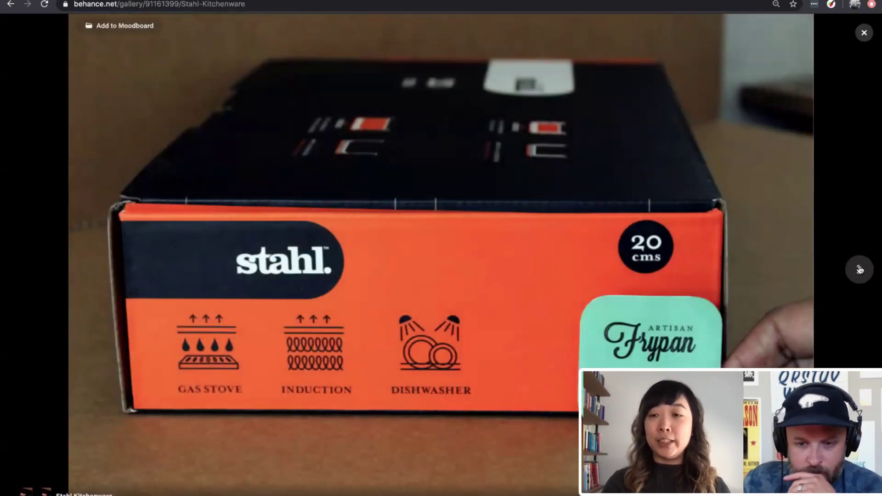
click(859, 269)
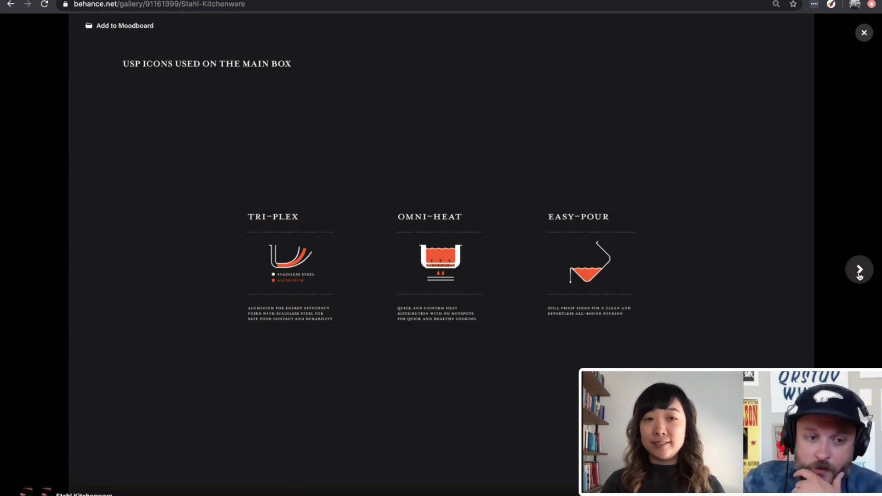
Step: View the remaining enlarged Stahl Kitchenware images of catalogue feature icons and gold Pantone gift packaging, and close the full view
click(859, 271)
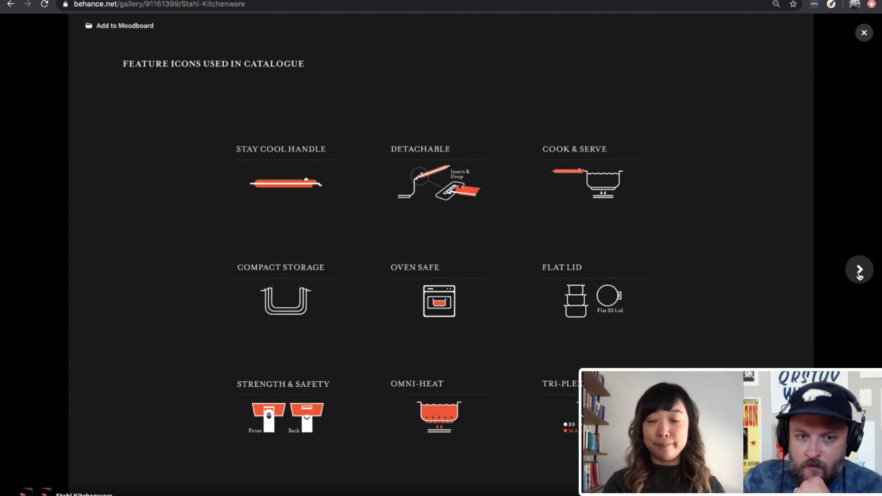
click(862, 277)
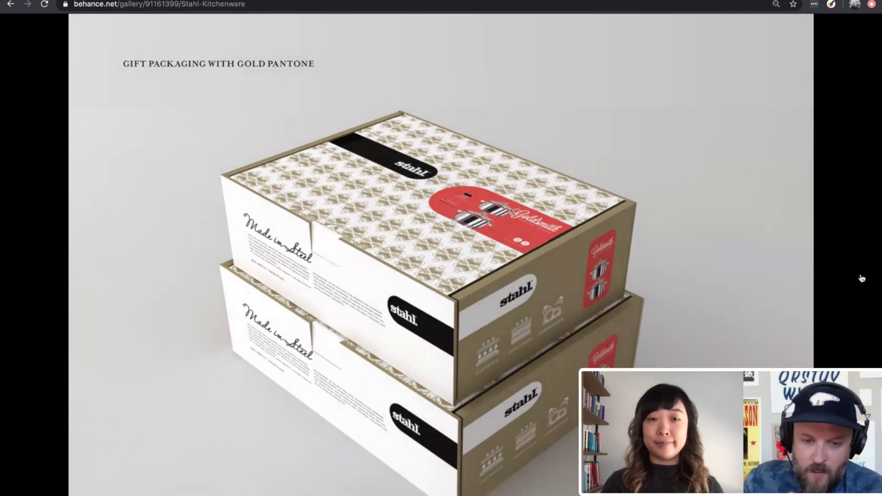
click(861, 272)
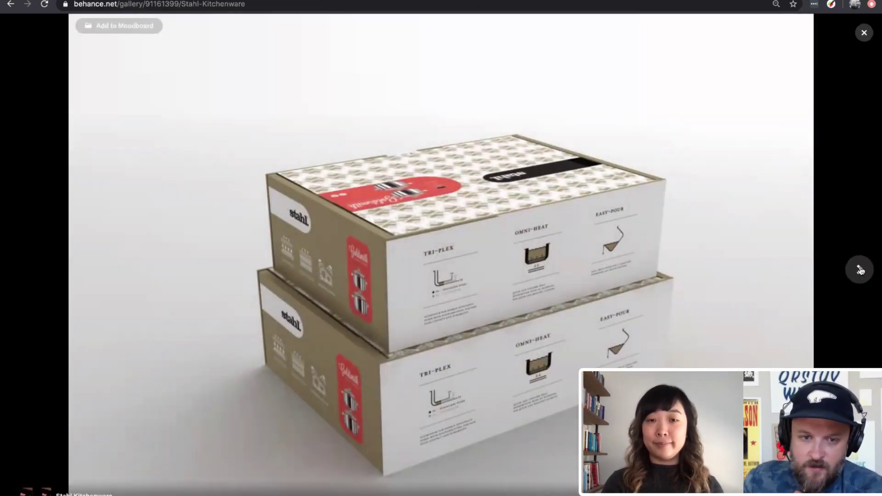
click(860, 269)
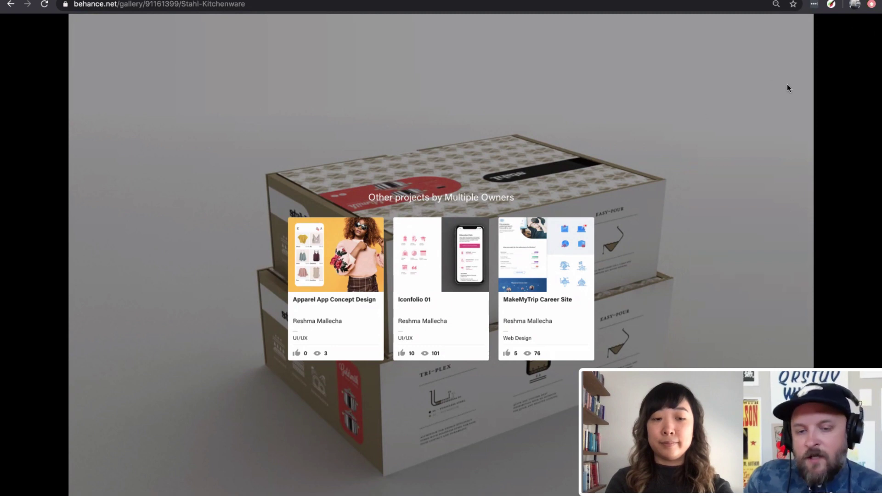
click(859, 30)
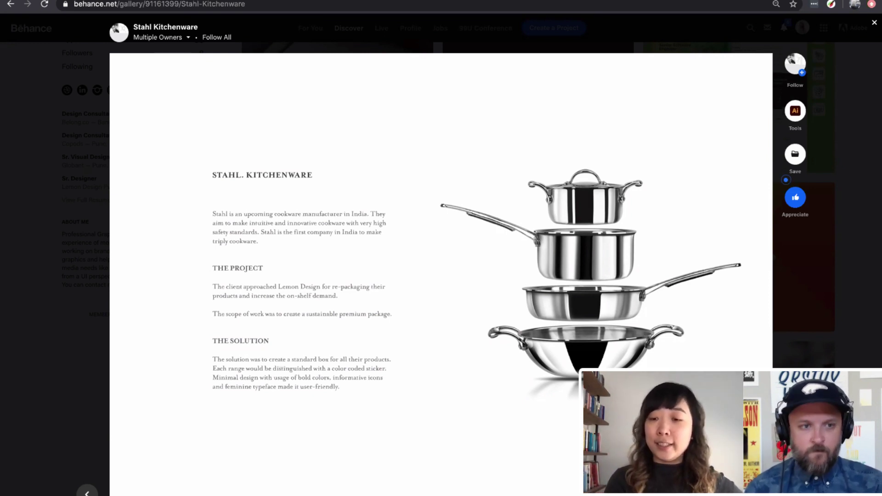
Step: Flip from Stahl Kitchenware through the VKC Footwear, James Barry and Web Banners projects, and return to the portfolio grid
key(Right)
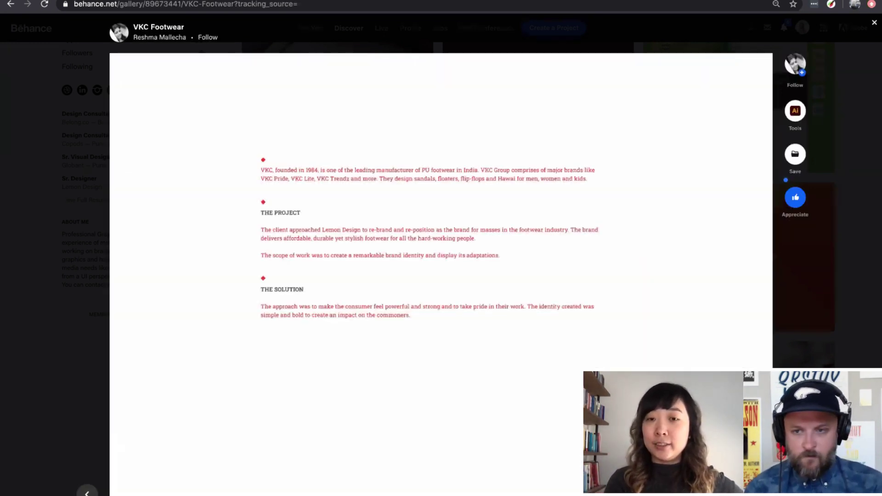
key(Right)
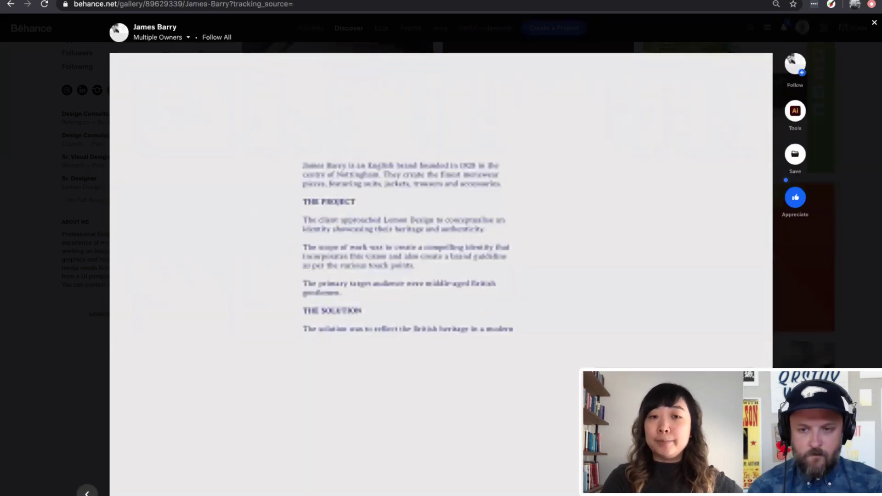
key(Right)
key(Right)
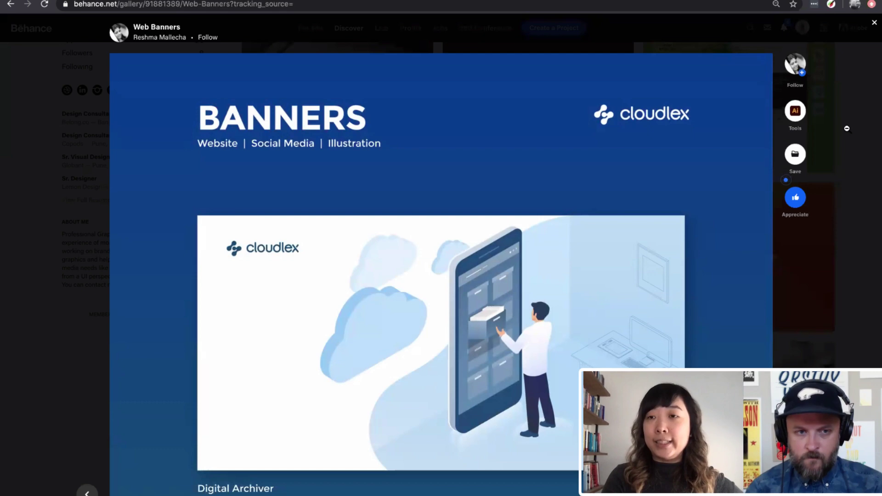
key(Escape)
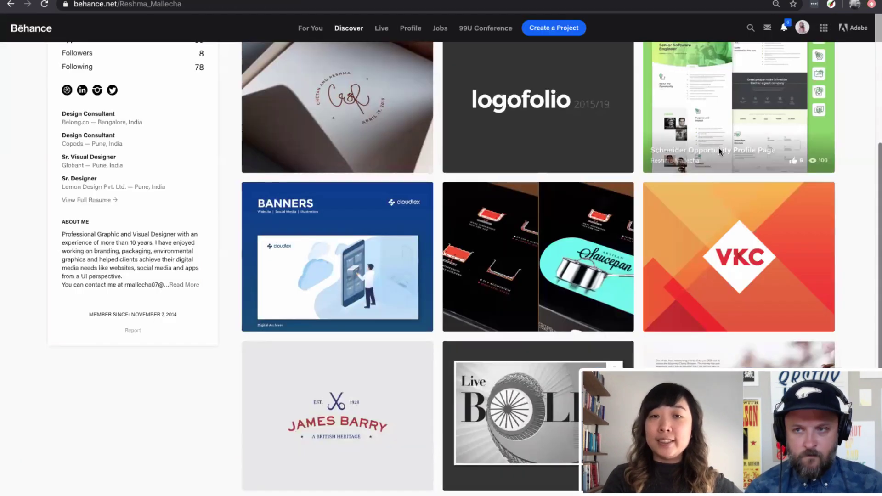
Step: Open the Iconfolio 01 project and examine its icon sets, phone mockups and desktop mockups down to the online courses page
scroll(629, 153, up, 5)
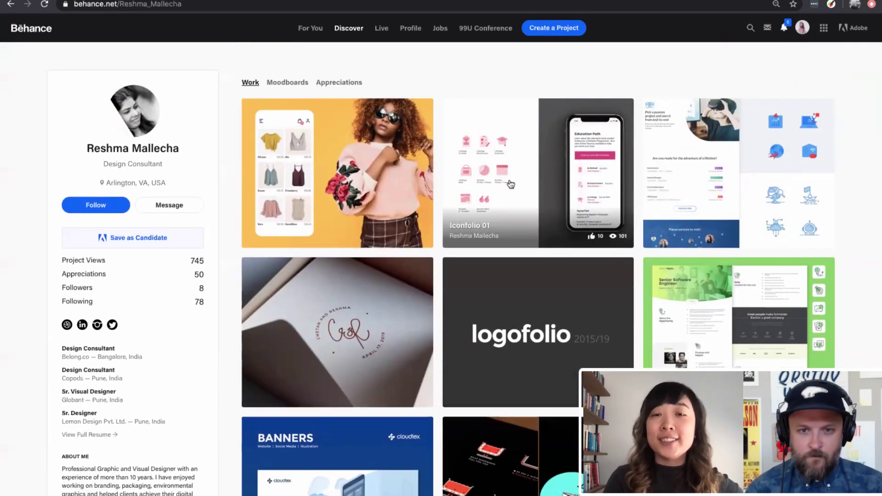
click(476, 190)
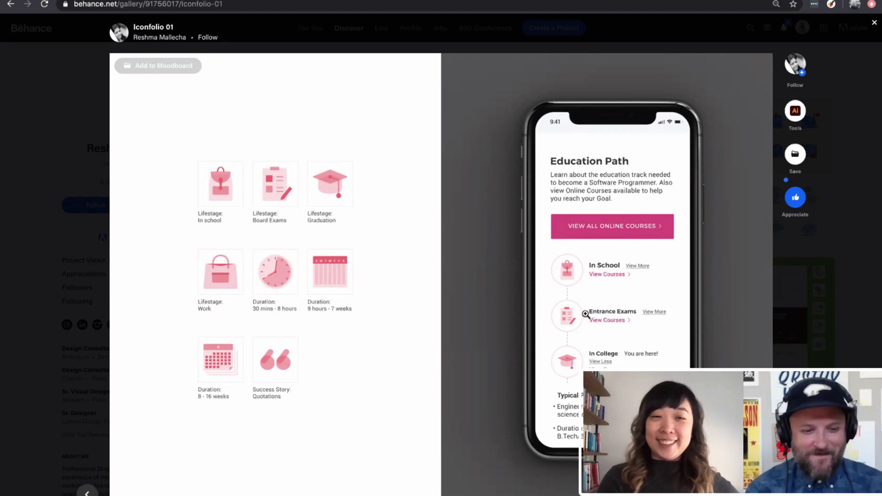
scroll(586, 314, down, 1)
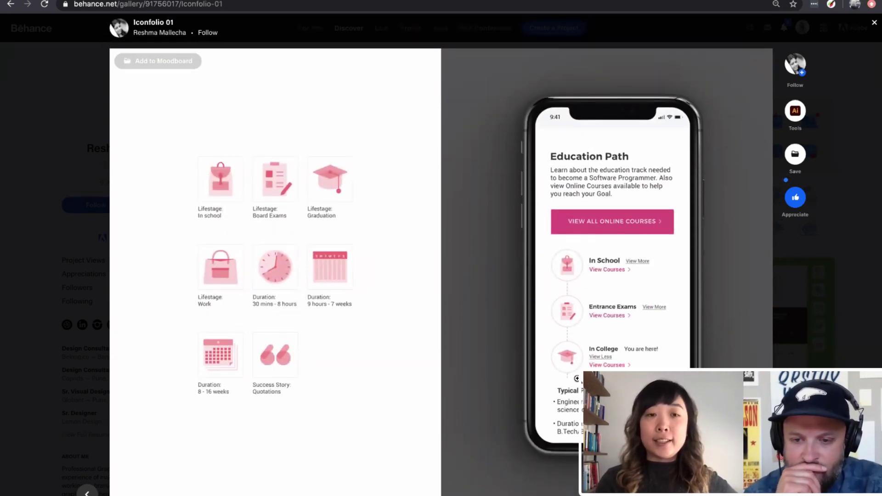
scroll(576, 378, down, 1)
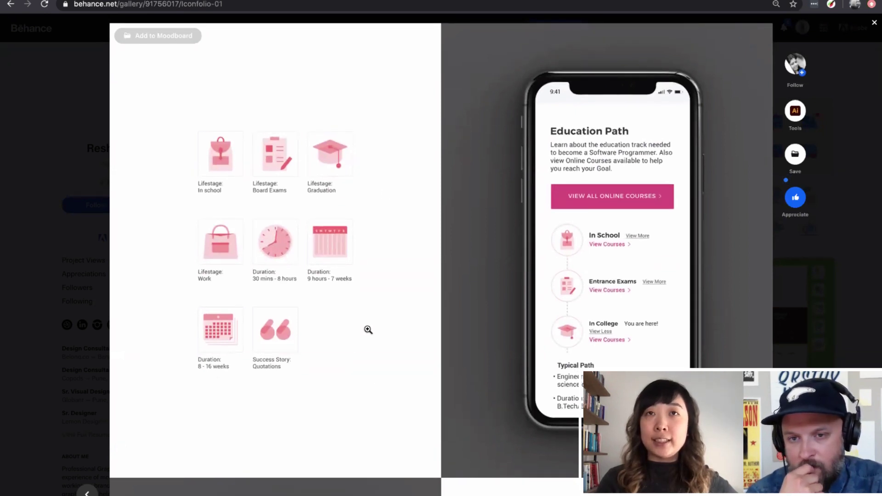
scroll(368, 330, down, 8)
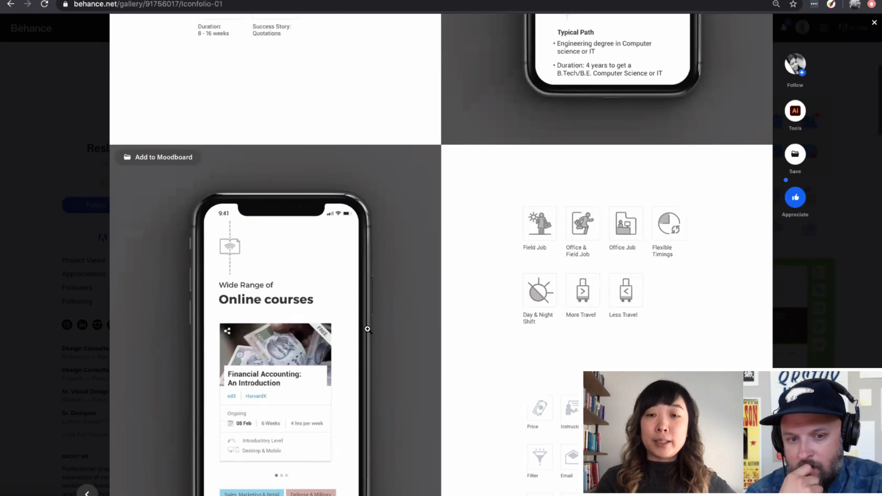
scroll(368, 329, down, 1)
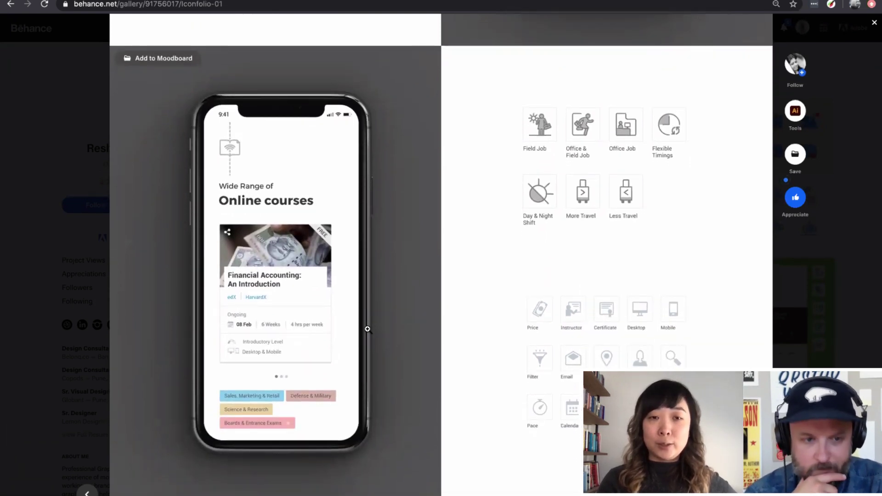
scroll(368, 329, down, 10)
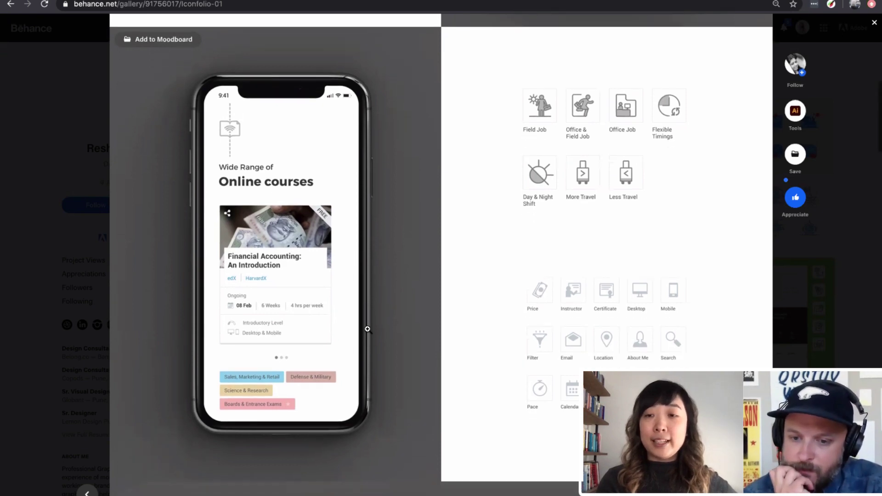
scroll(368, 330, down, 1)
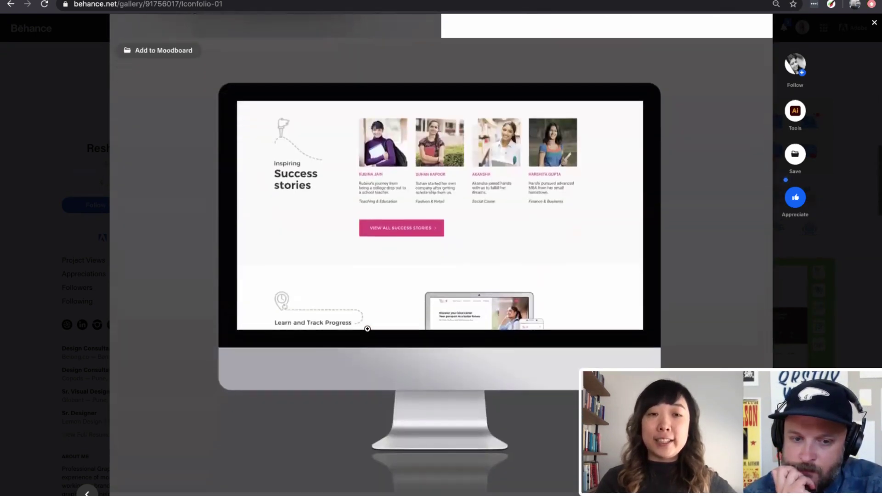
scroll(368, 330, up, 1)
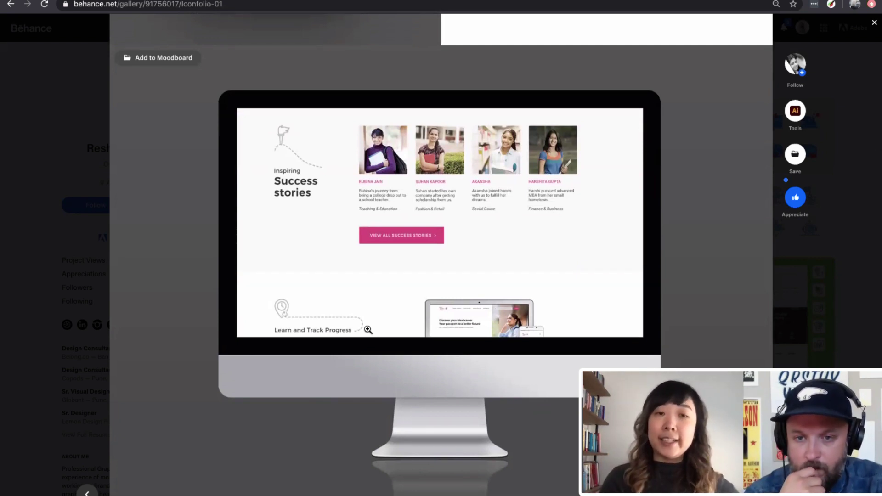
scroll(368, 330, down, 8)
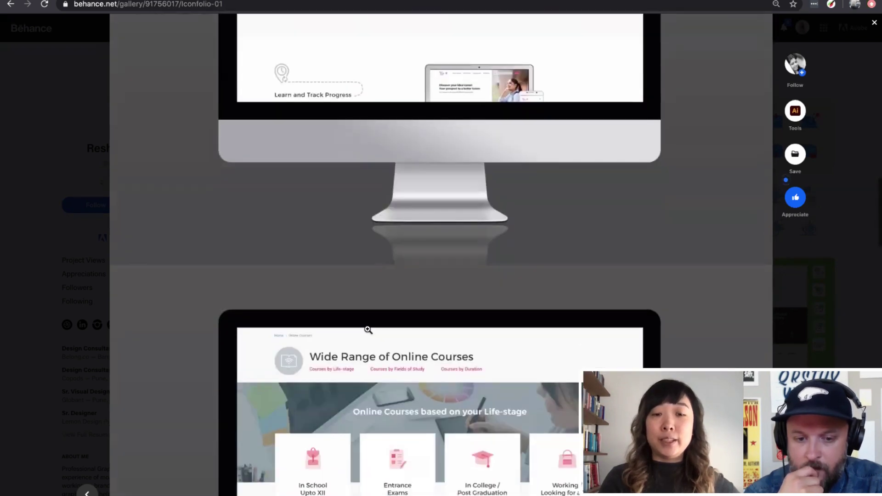
scroll(368, 330, down, 2)
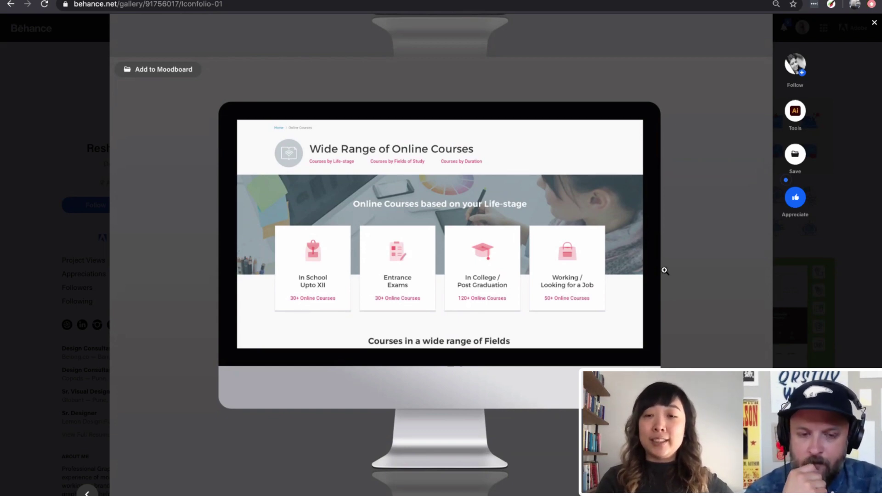
Step: Revisit Iconfolio 01 from its first icon set, comparing the icons with their use in the mockups, and close the project
scroll(665, 271, up, 15)
scroll(665, 271, down, 1)
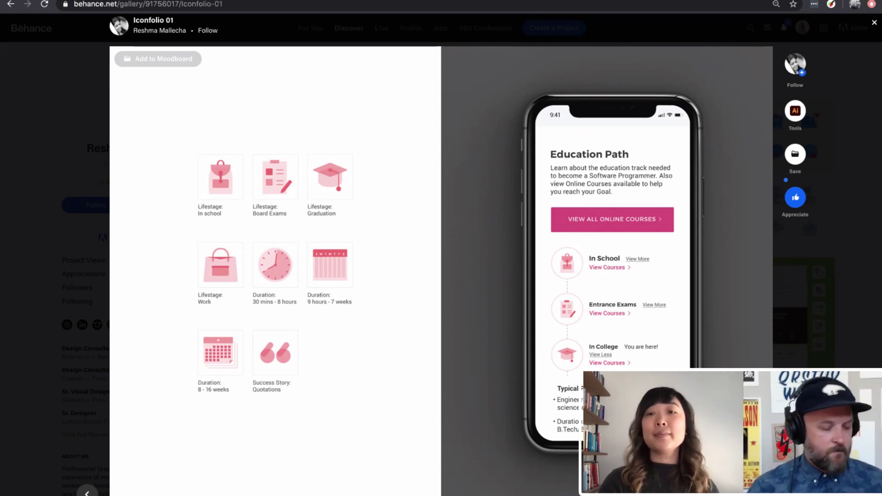
scroll(441, 253, down, 7)
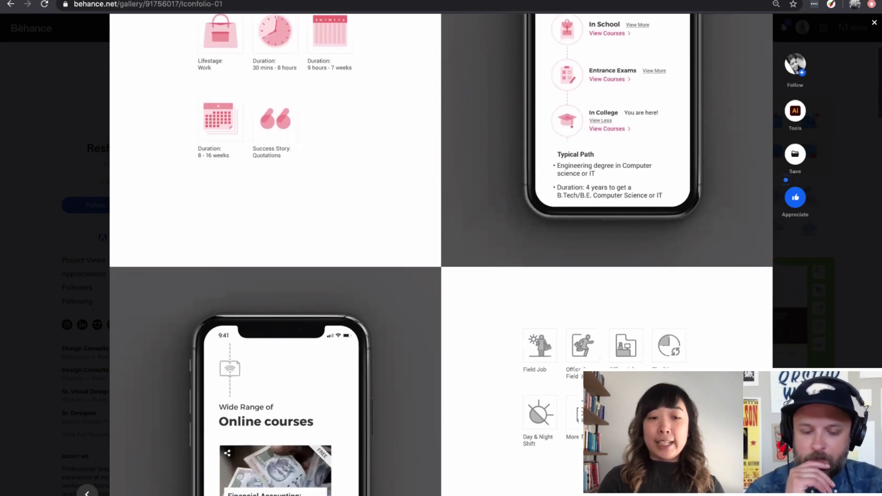
scroll(441, 253, down, 3)
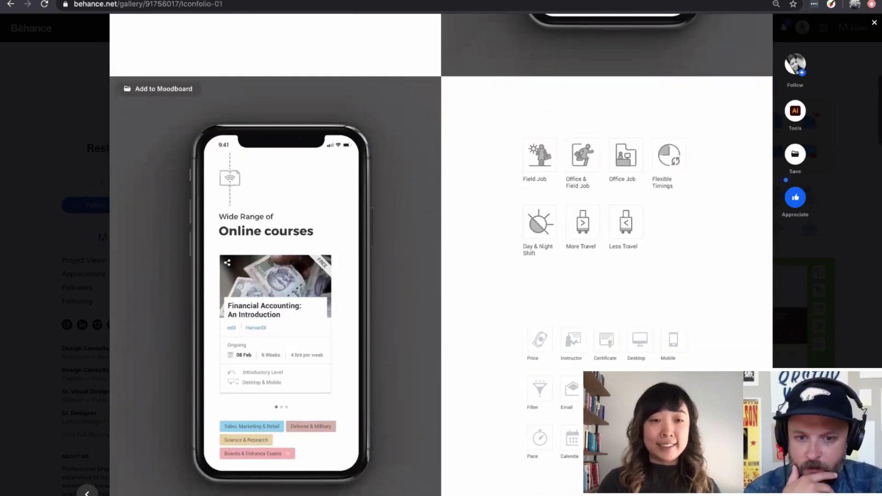
scroll(441, 252, down, 1)
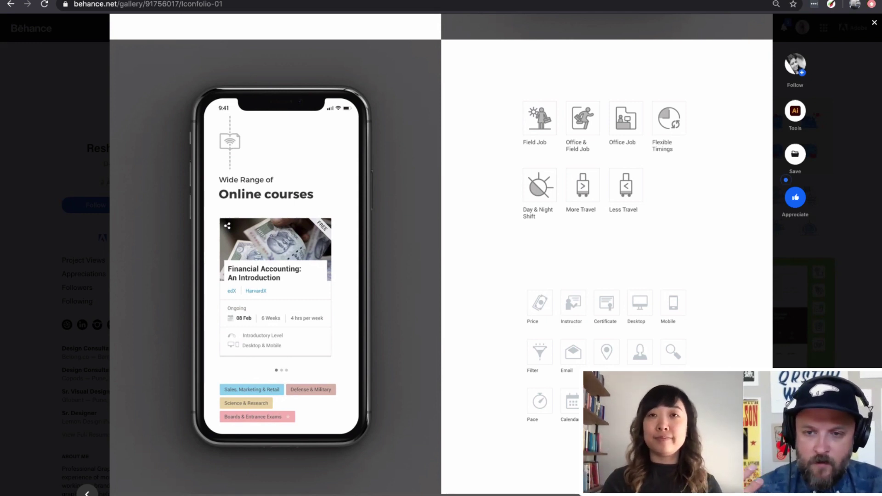
scroll(442, 252, down, 8)
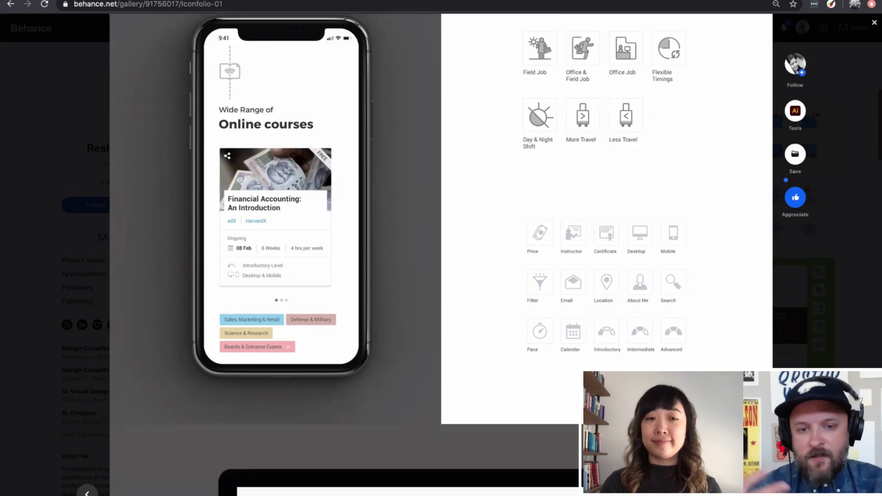
scroll(441, 253, down, 2)
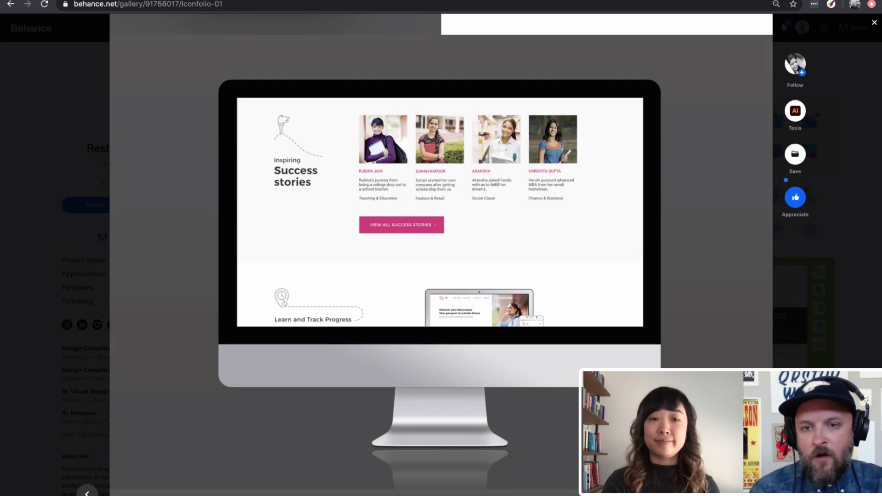
scroll(441, 252, down, 10)
scroll(441, 248, up, 1)
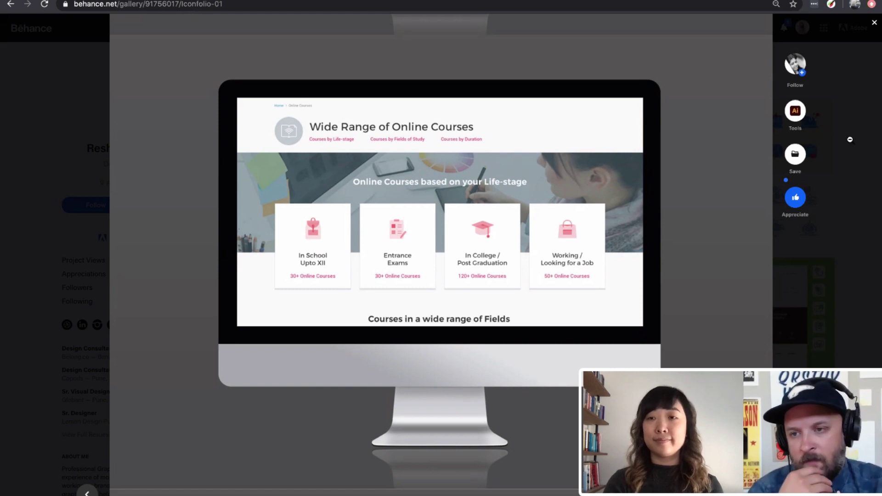
click(874, 24)
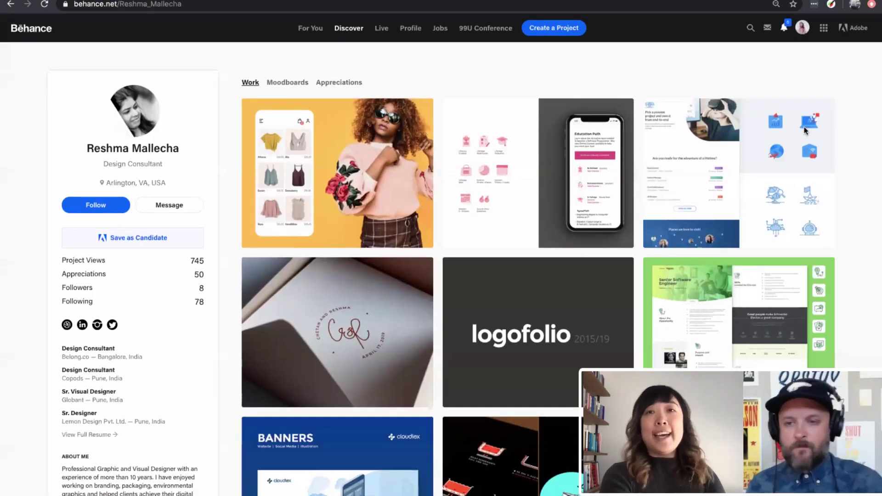